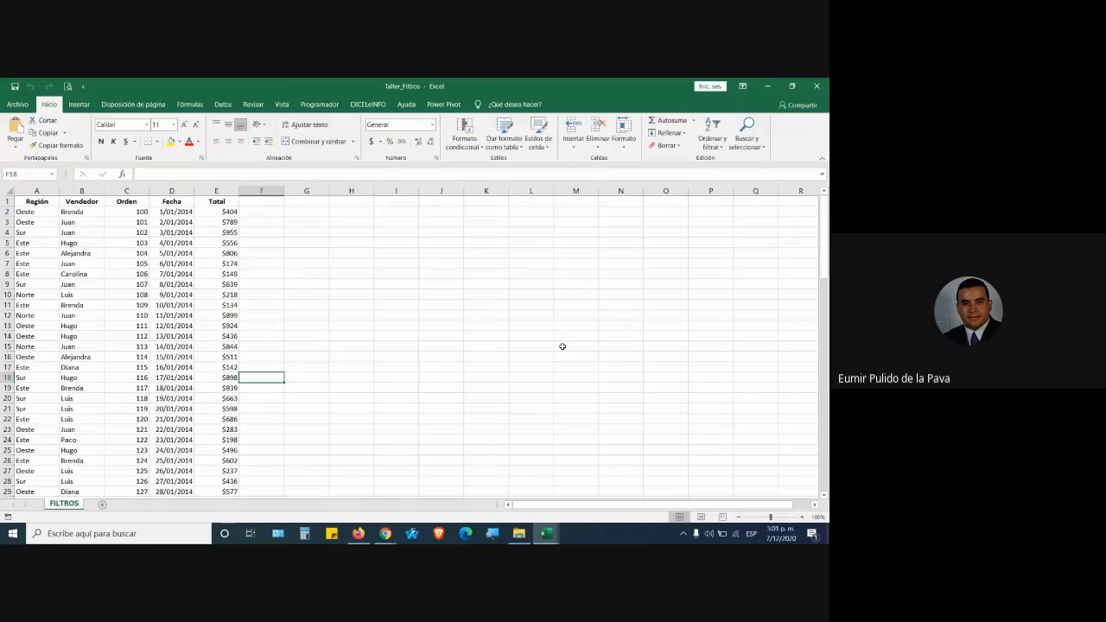
Check that the sales data runs from header cell A1 down to row 102.
{"action": "scroll", "coordinate": [69, 313], "scroll_direction": "down", "scroll_amount": 20}
{"action": "scroll", "coordinate": [131, 347], "scroll_direction": "down", "scroll_amount": 9}
{"action": "scroll", "coordinate": [87, 334], "scroll_direction": "up", "scroll_amount": 3}
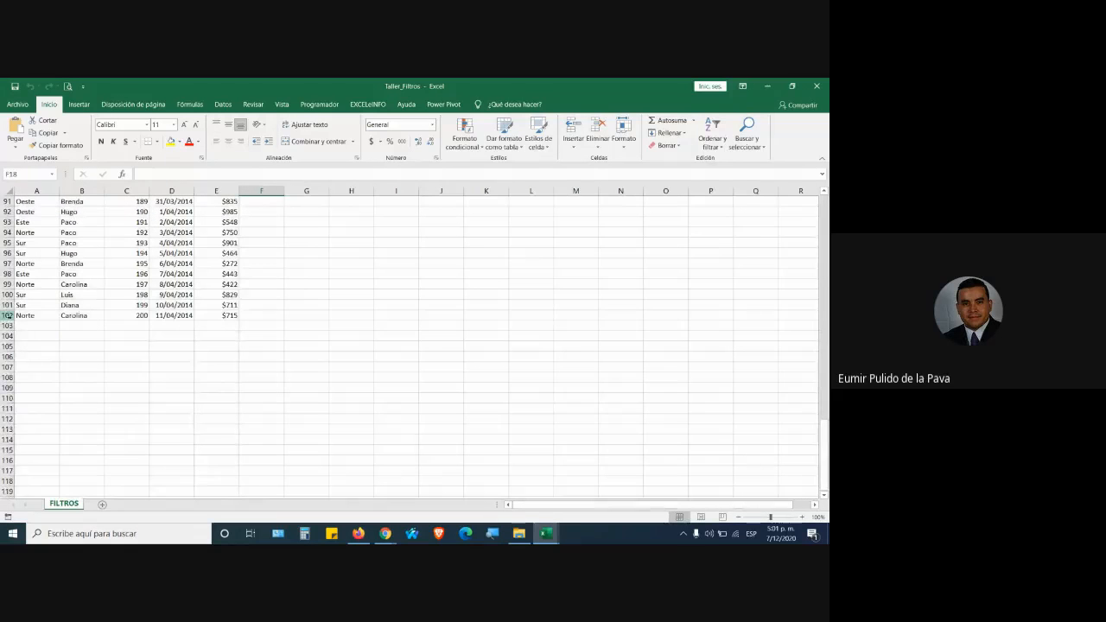
{"action": "left_click", "coordinate": [9, 316]}
{"action": "scroll", "coordinate": [156, 357], "scroll_direction": "up", "scroll_amount": 20}
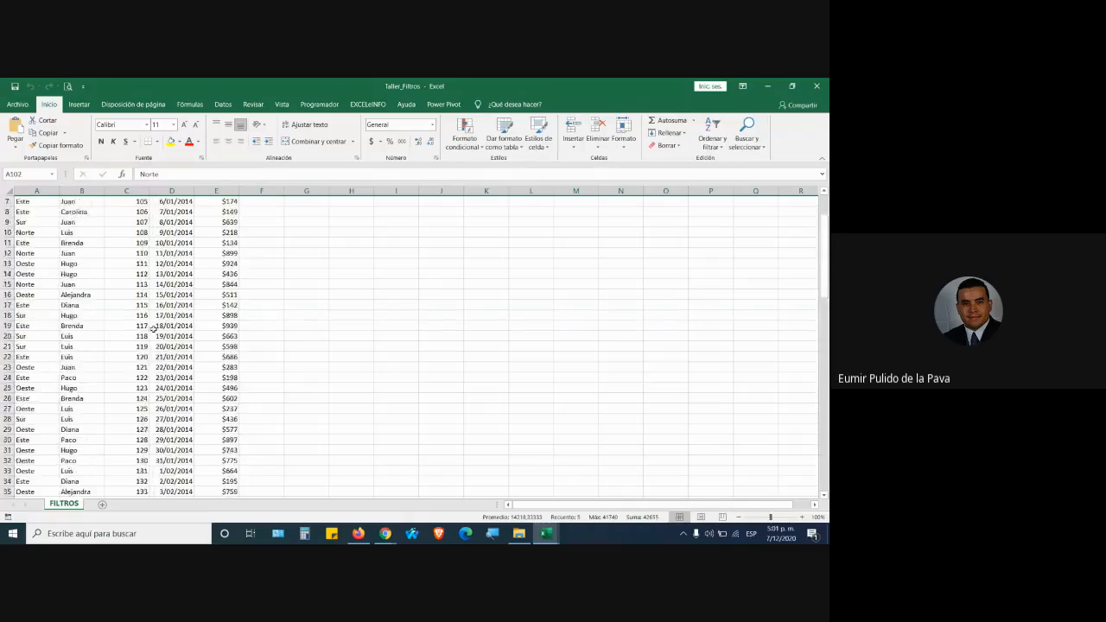
{"action": "left_click", "coordinate": [45, 201]}
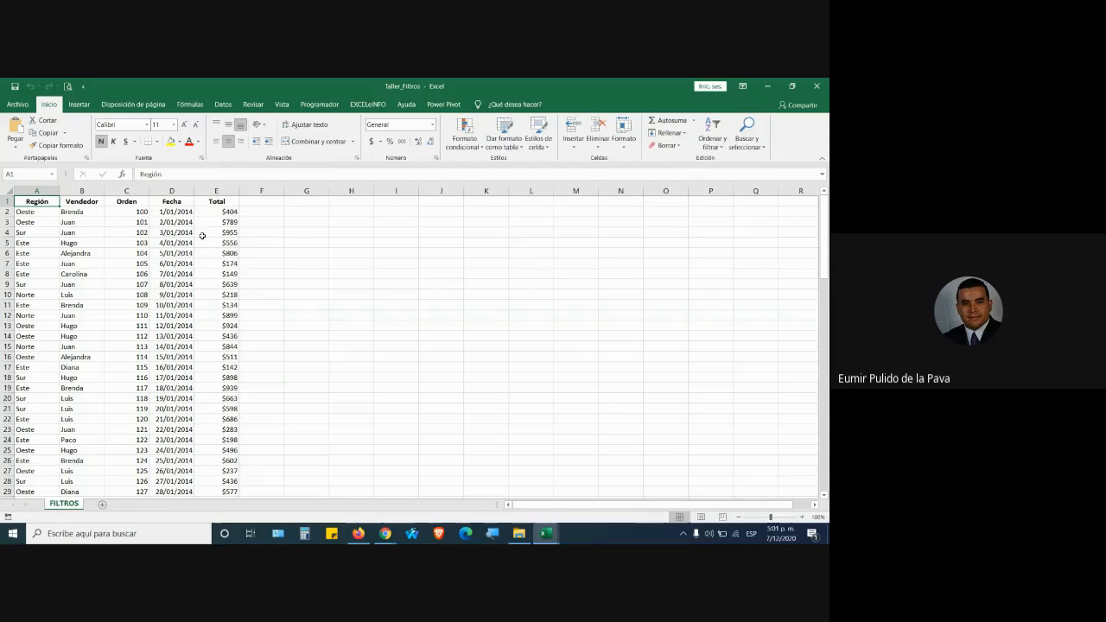
Format $A$1:$E$102 as a table with an orange Medium style and headers.
{"action": "left_click", "coordinate": [511, 145]}
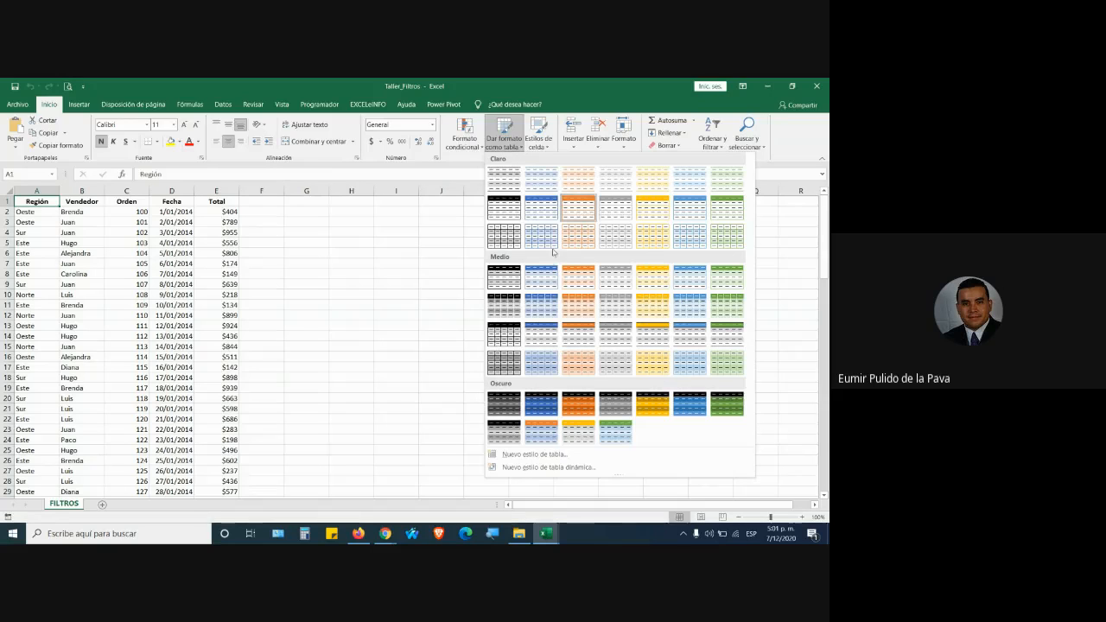
{"action": "left_click", "coordinate": [37, 199]}
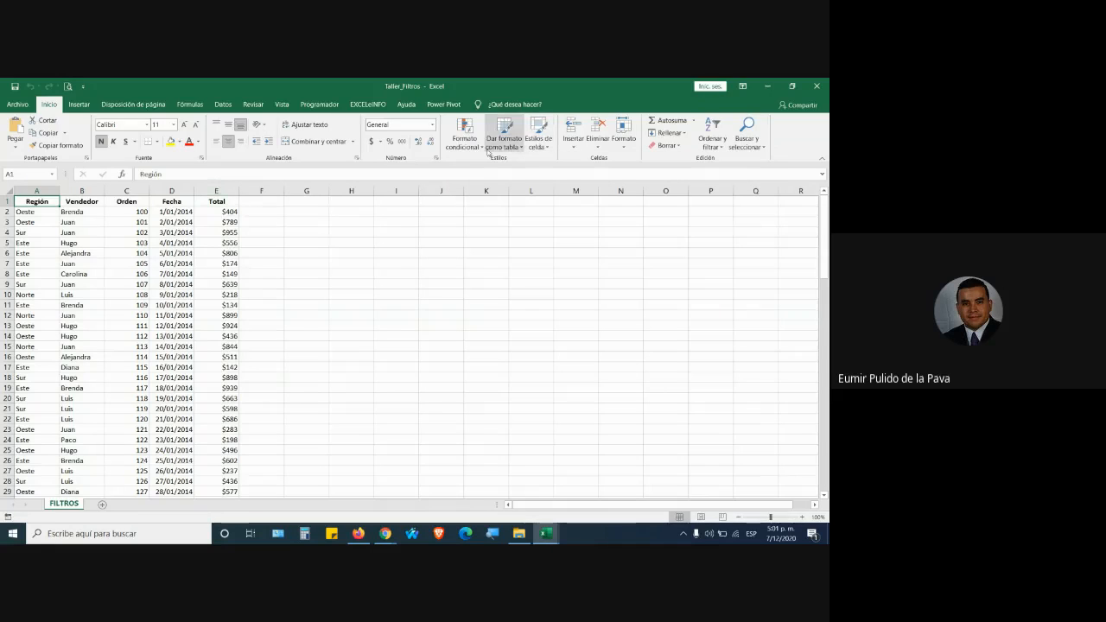
{"action": "left_click", "coordinate": [512, 141]}
{"action": "left_click", "coordinate": [512, 143]}
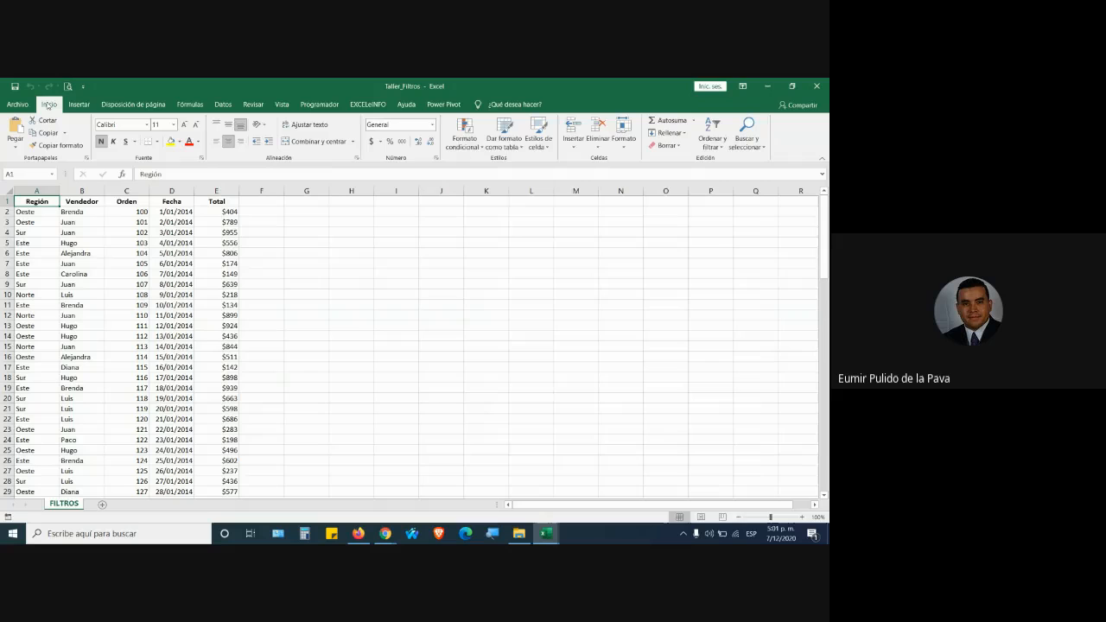
{"action": "left_click", "coordinate": [512, 143]}
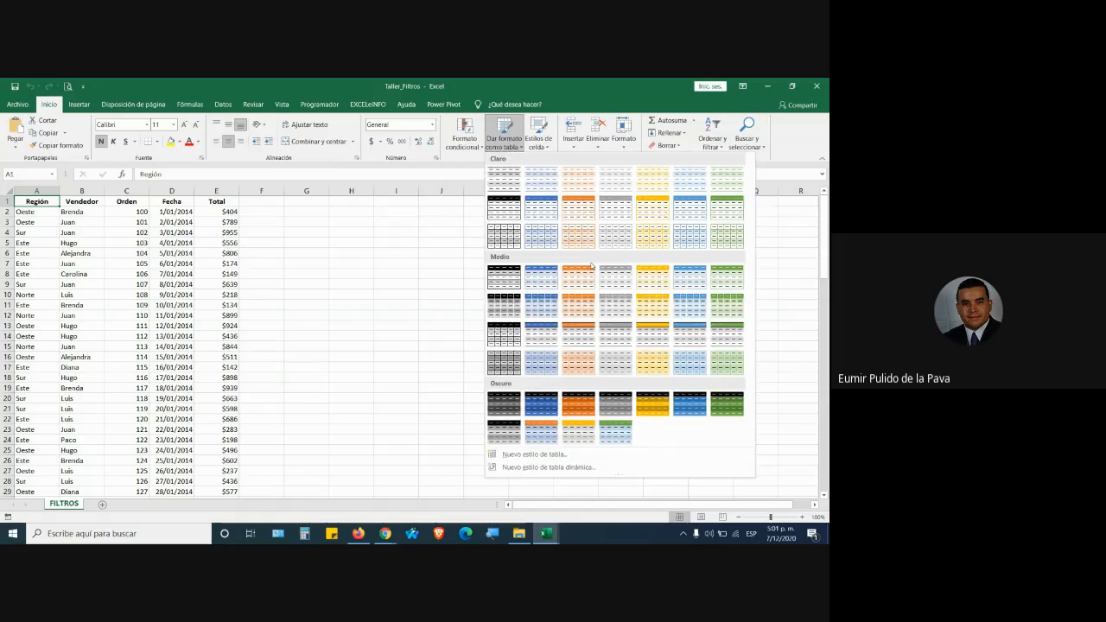
{"action": "left_click", "coordinate": [578, 304]}
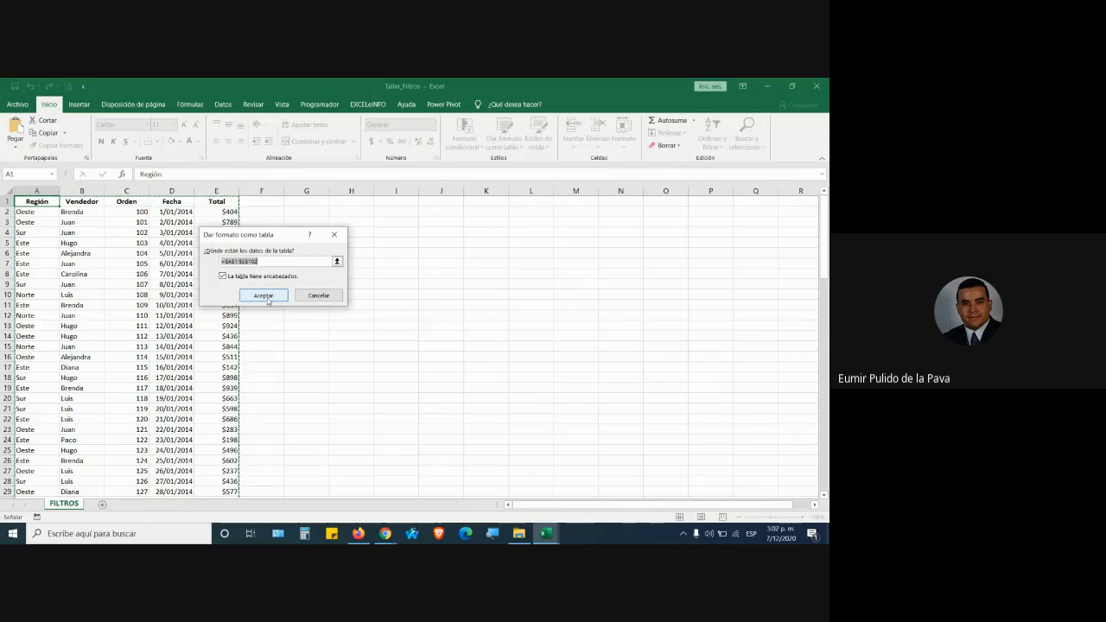
{"action": "left_click", "coordinate": [266, 296]}
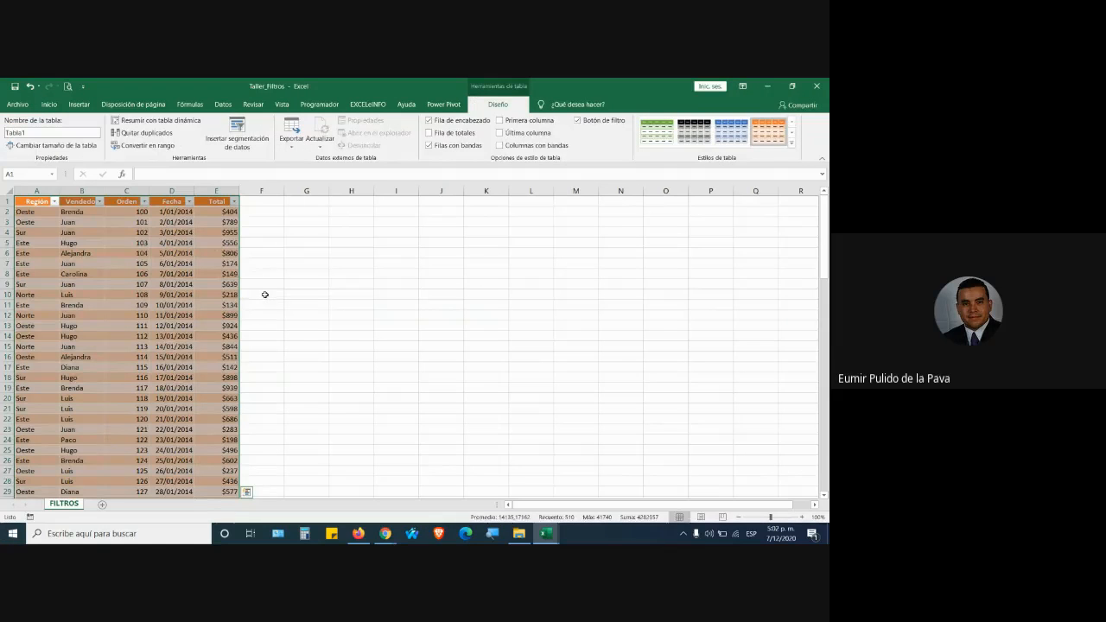
{"action": "left_click", "coordinate": [198, 310]}
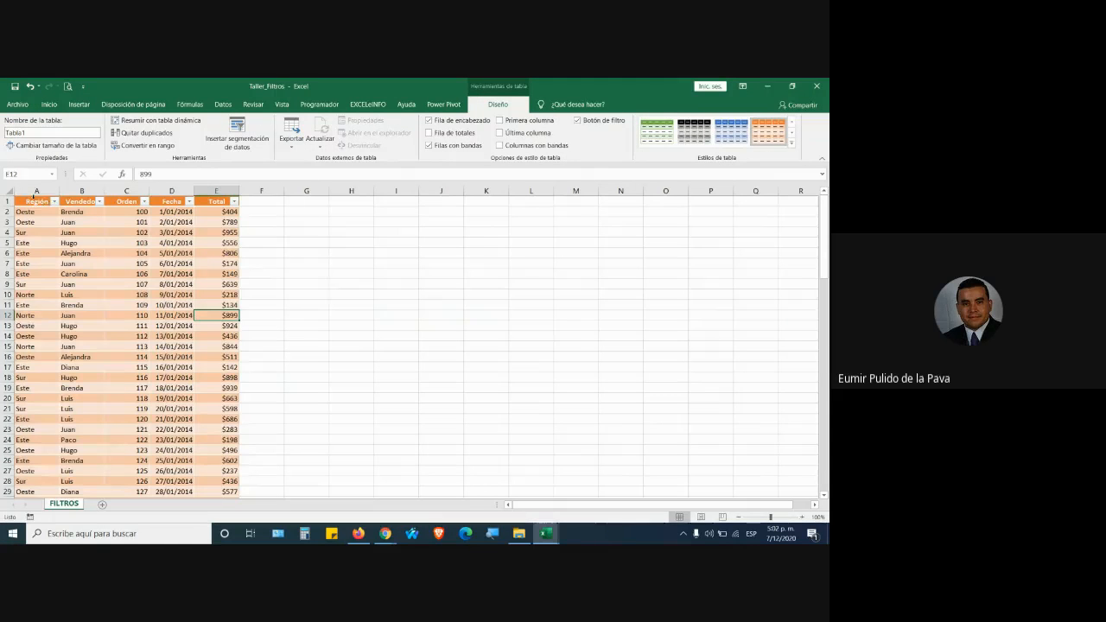
{"action": "left_click", "coordinate": [45, 199]}
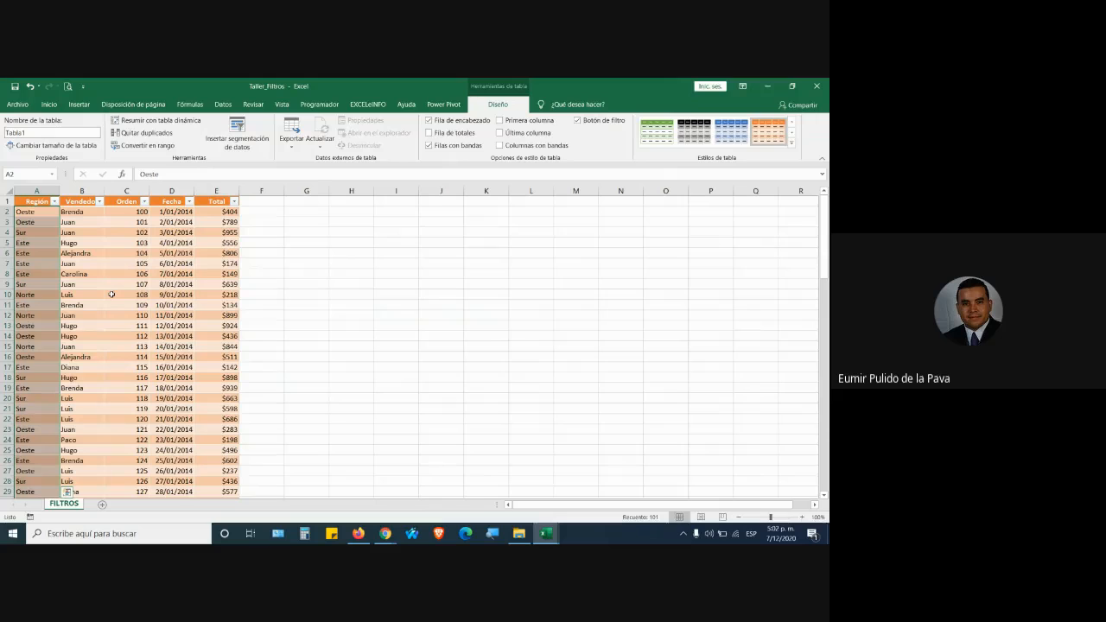
{"action": "left_click", "coordinate": [120, 262]}
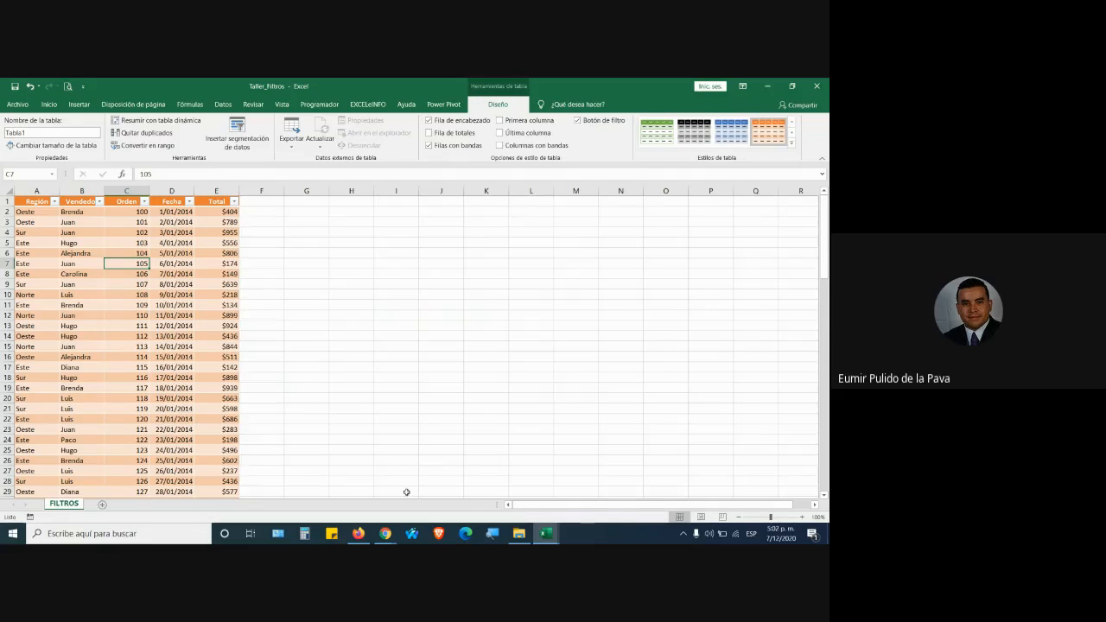
{"action": "mouse_move", "coordinate": [385, 533]}
{"action": "left_click", "coordinate": [355, 492]}
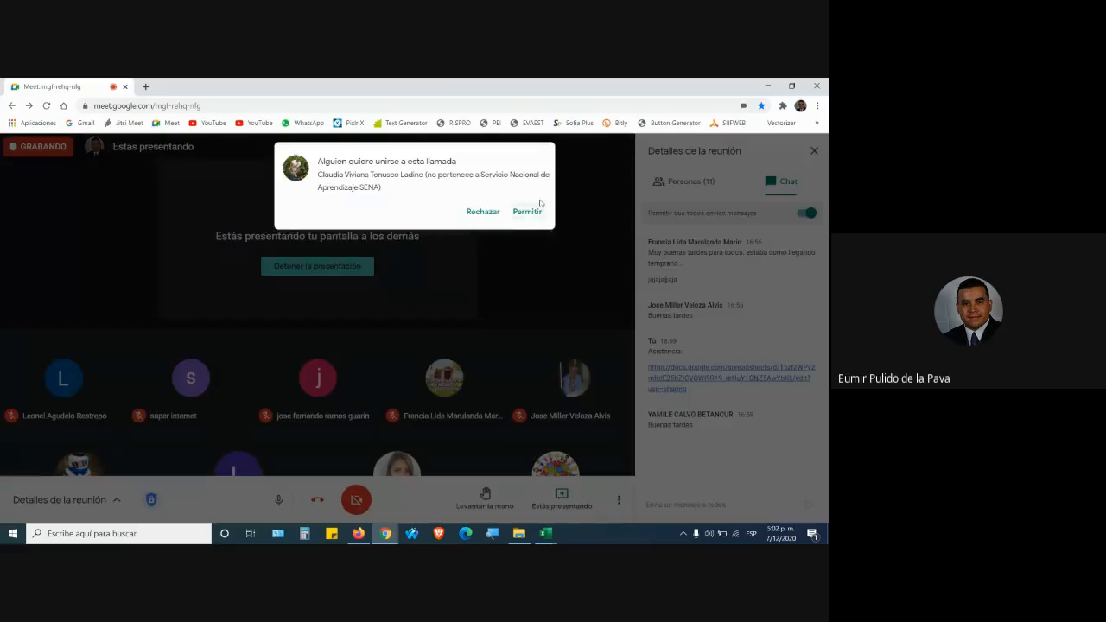
{"action": "left_click", "coordinate": [523, 213]}
{"action": "mouse_move", "coordinate": [546, 533]}
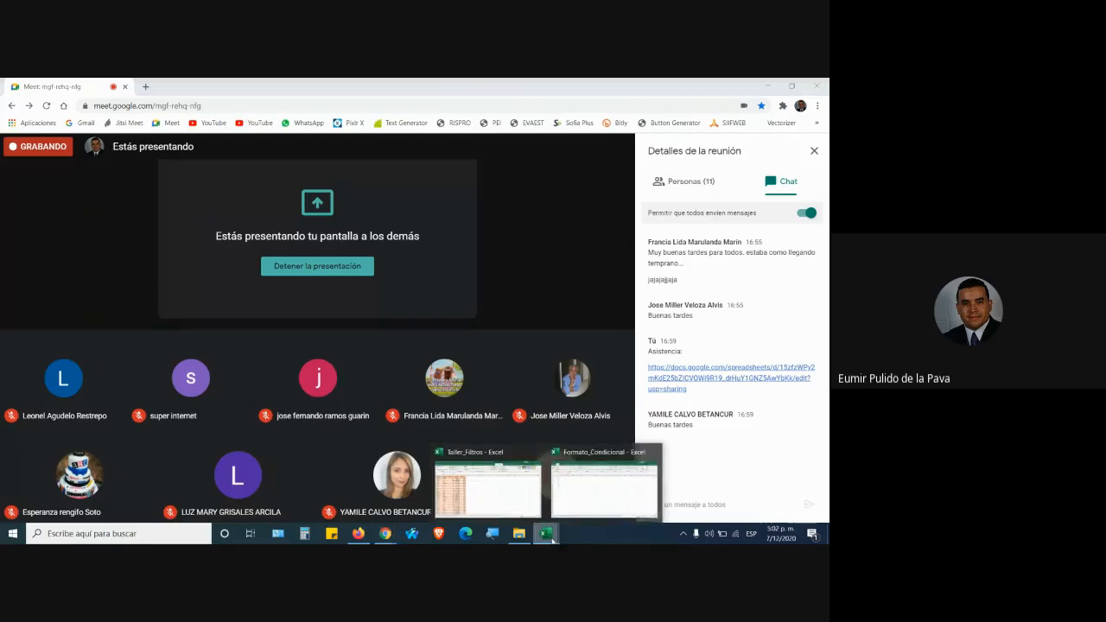
{"action": "left_click", "coordinate": [492, 502]}
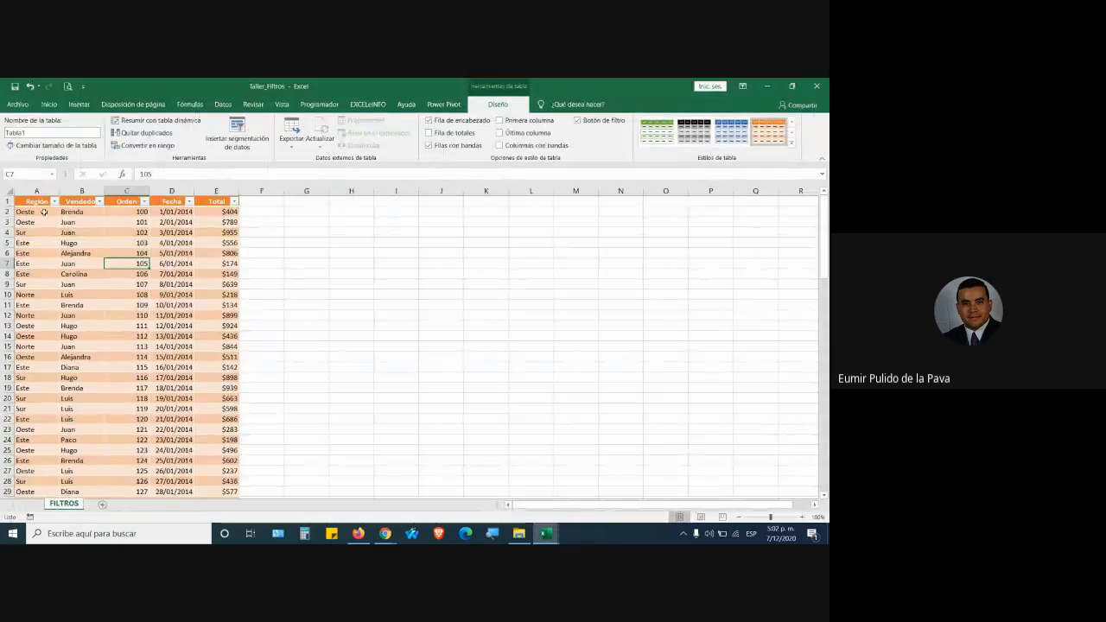
Undo Format as Table so the sales data returns to a plain range.
{"action": "left_click", "coordinate": [33, 212]}
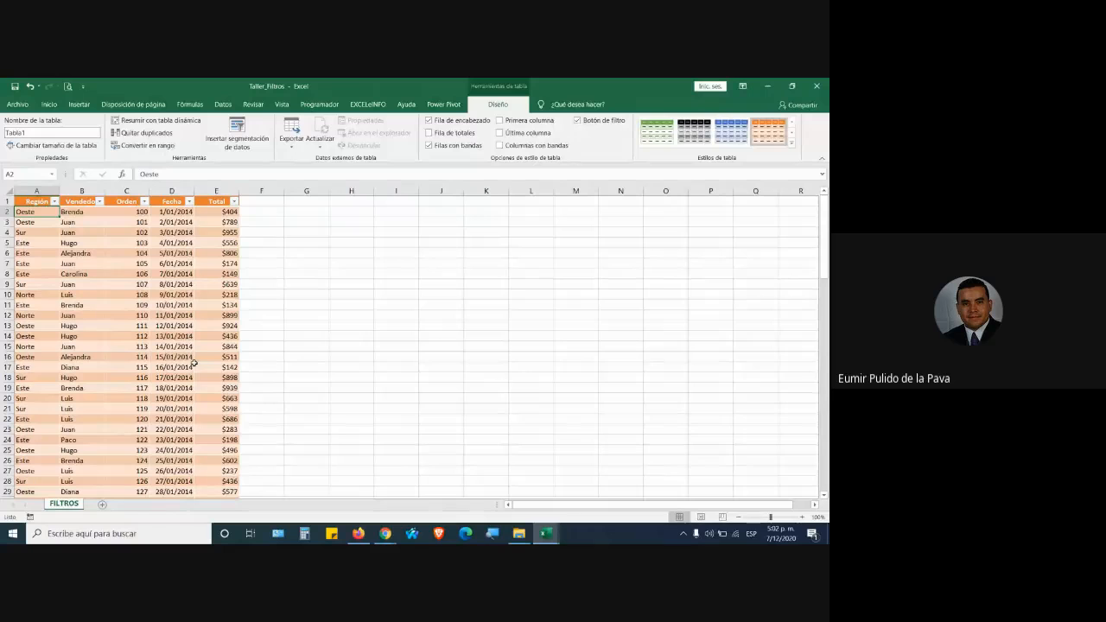
{"action": "left_click", "coordinate": [167, 262]}
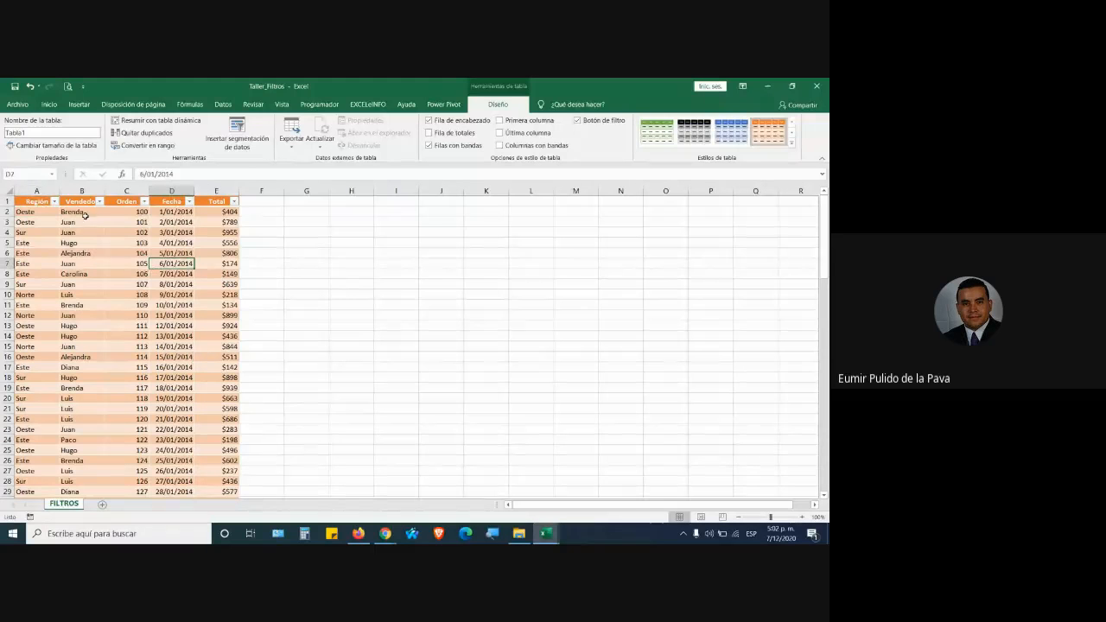
{"action": "key", "text": "ctrl+z"}
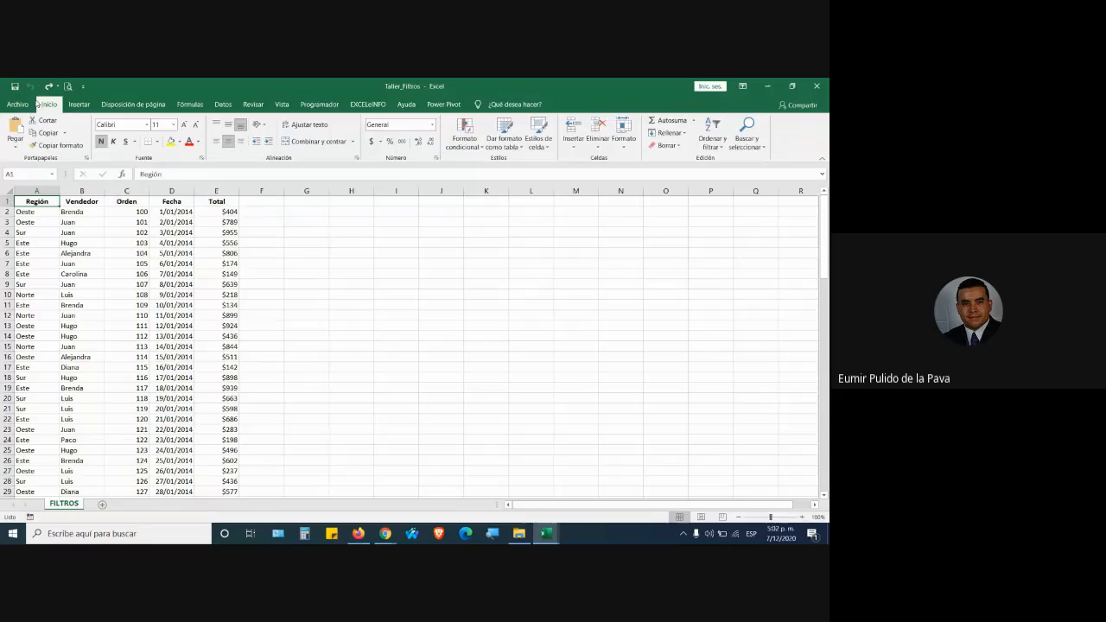
Browse the table style and cell style galleries without applying any style.
{"action": "left_click", "coordinate": [504, 143]}
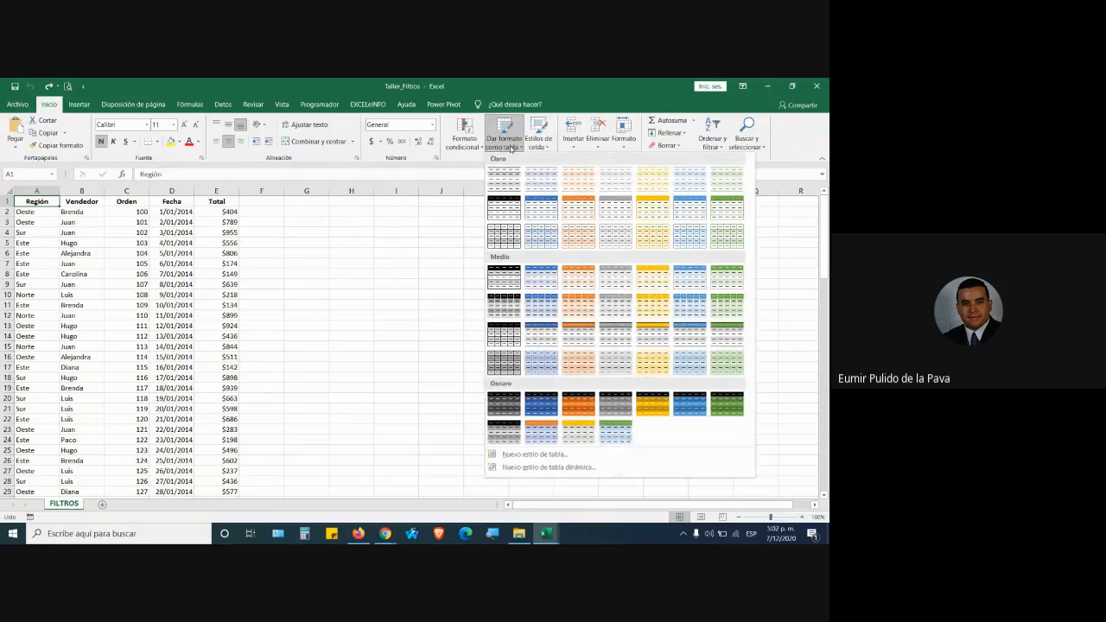
{"action": "left_click", "coordinate": [529, 142]}
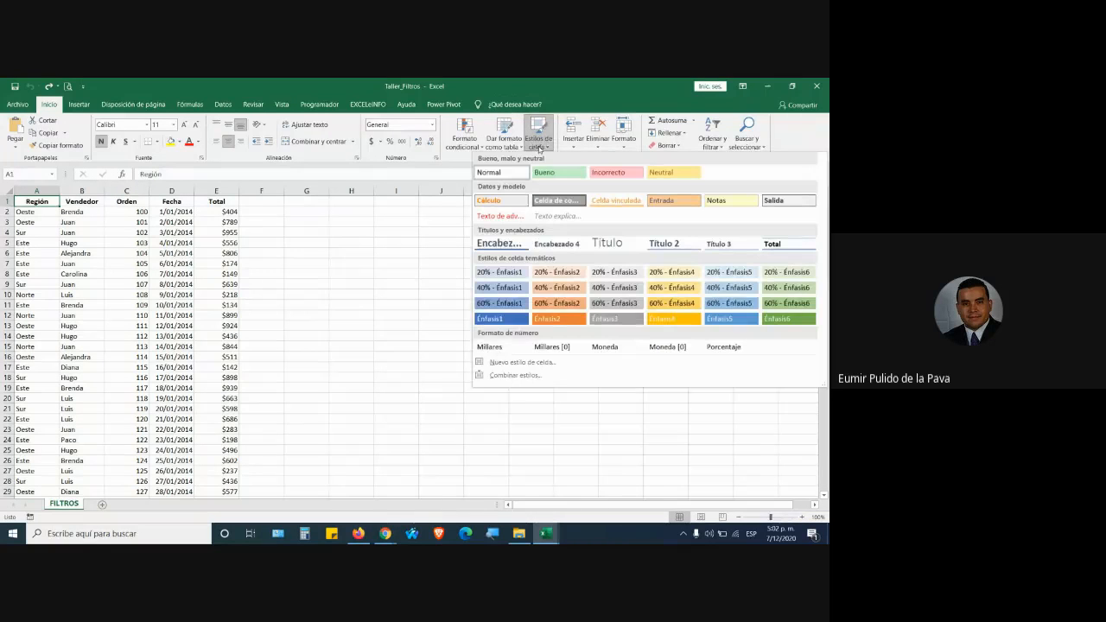
{"action": "left_click", "coordinate": [537, 143]}
{"action": "left_click", "coordinate": [537, 142]}
{"action": "left_click", "coordinate": [73, 252]}
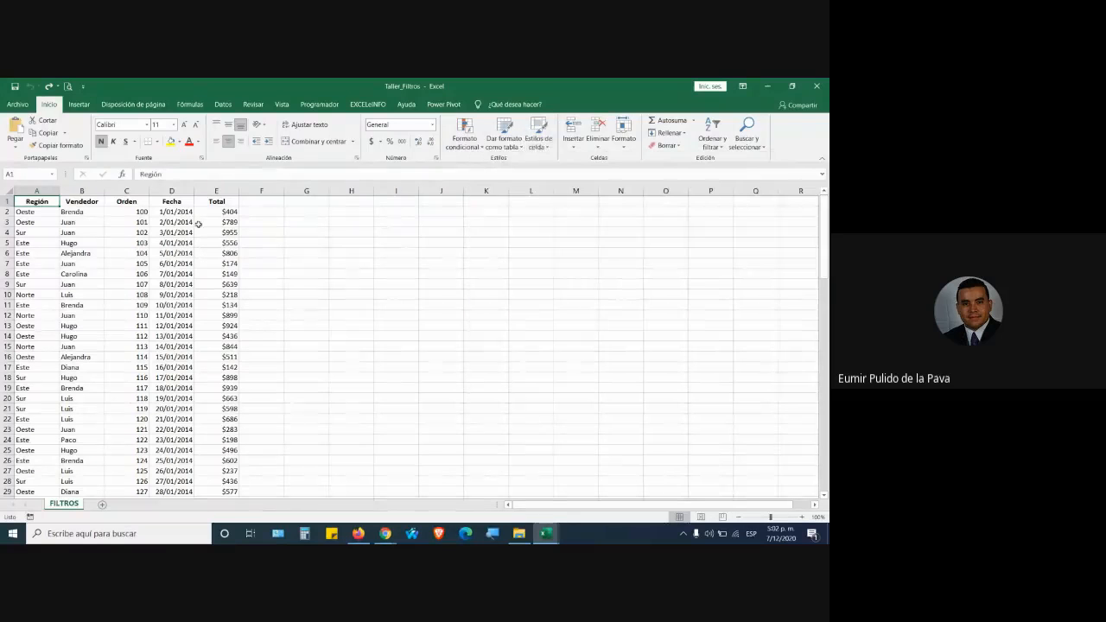
{"action": "left_click", "coordinate": [538, 139]}
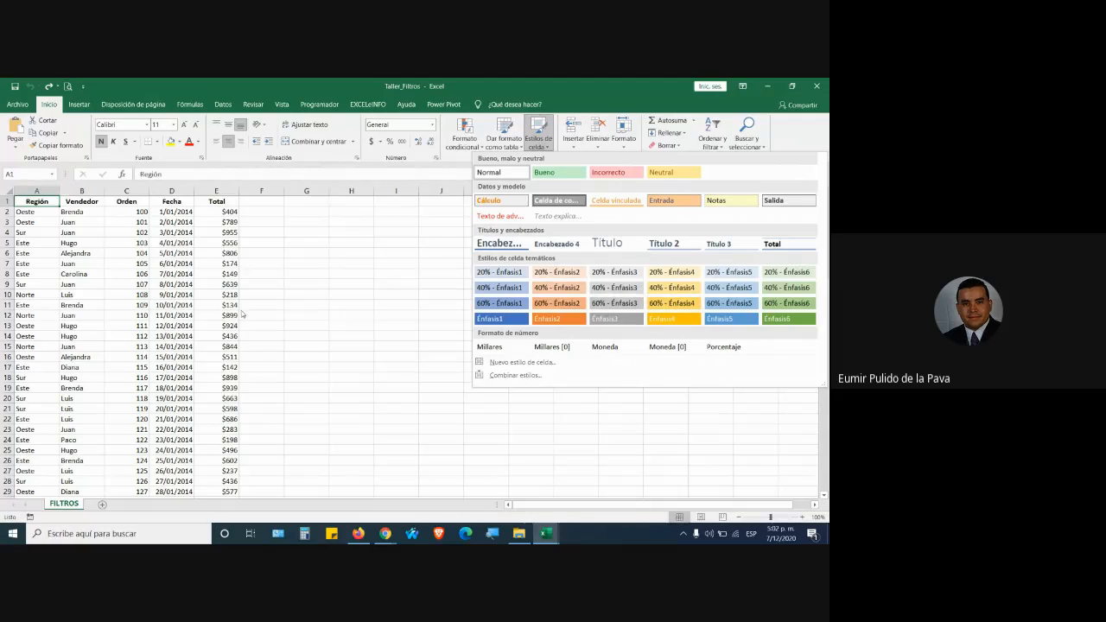
Give the header row A1:E1 the Celda de comprobación cell style.
{"action": "left_click", "coordinate": [39, 208]}
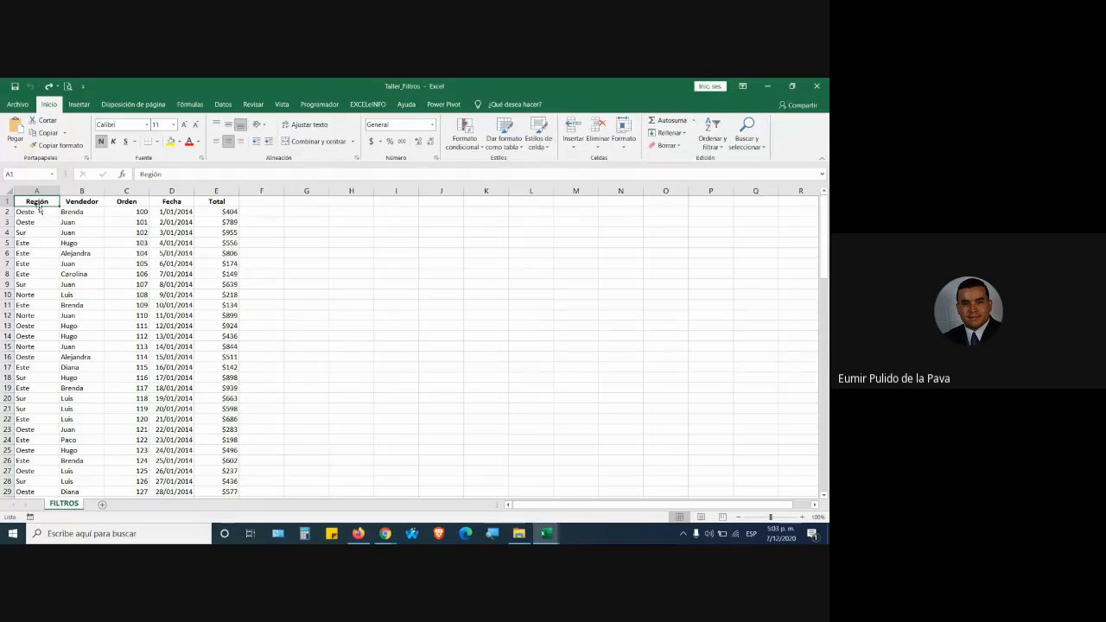
{"action": "left_click_drag", "start_coordinate": [36, 204], "coordinate": [216, 202]}
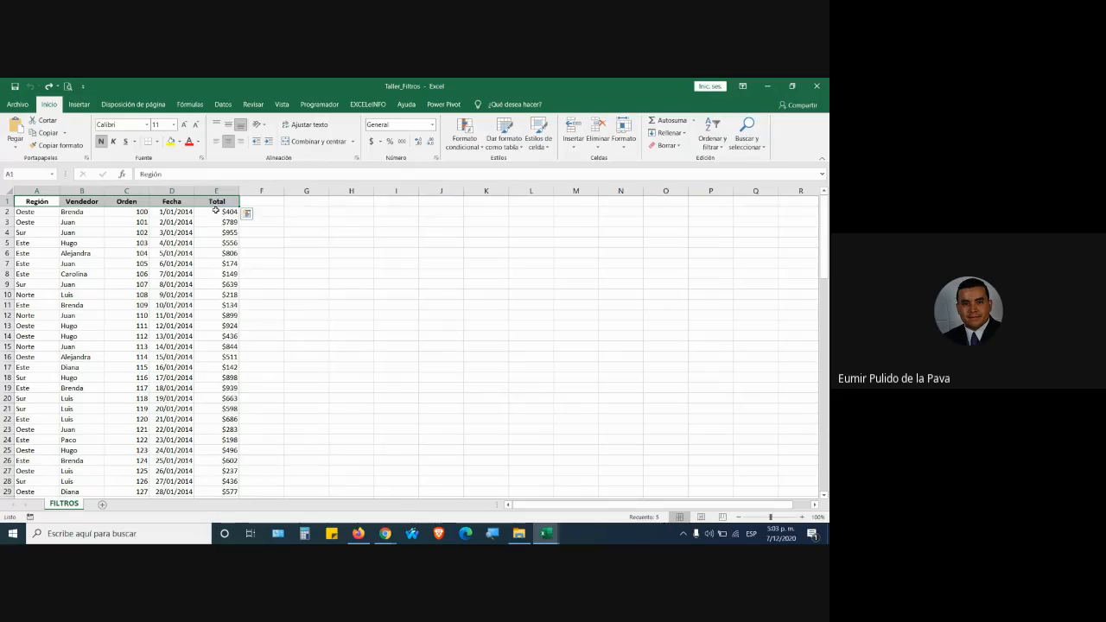
{"action": "left_click", "coordinate": [537, 138]}
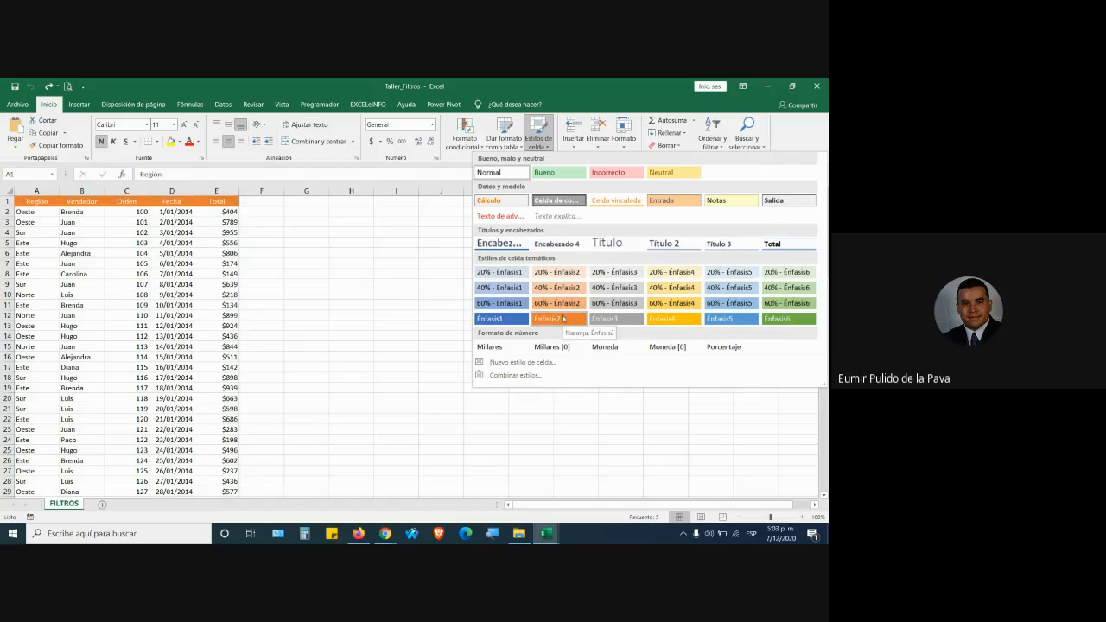
{"action": "left_click", "coordinate": [567, 203]}
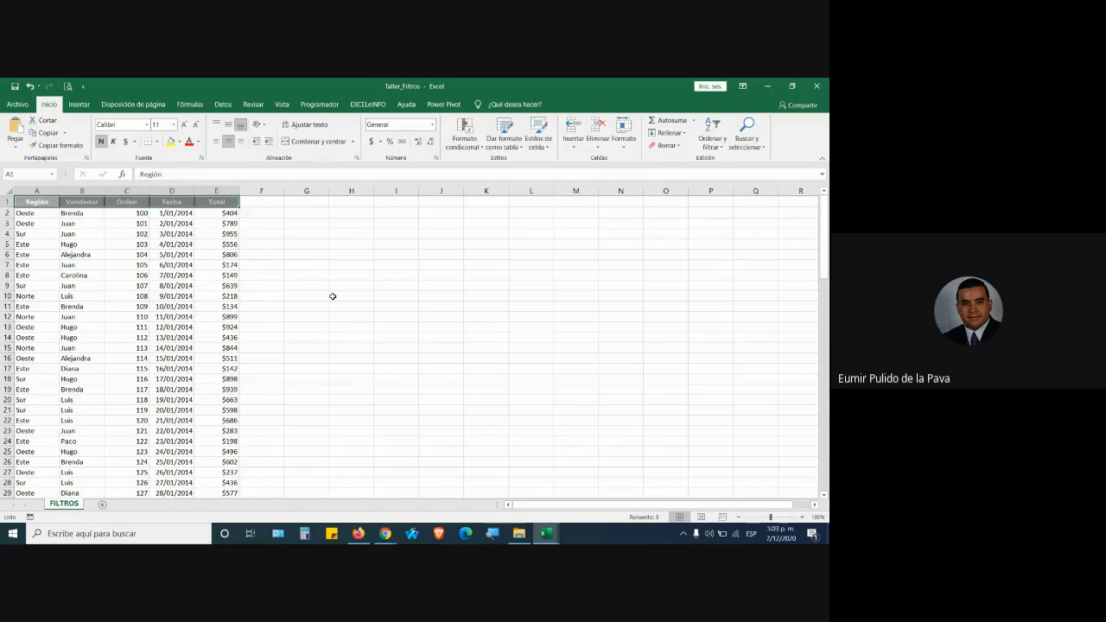
{"action": "left_click", "coordinate": [216, 337]}
Shade the data rows A2:E102 with the 20% - Énfasis5 cell style.
{"action": "left_click_drag", "start_coordinate": [41, 217], "coordinate": [220, 471]}
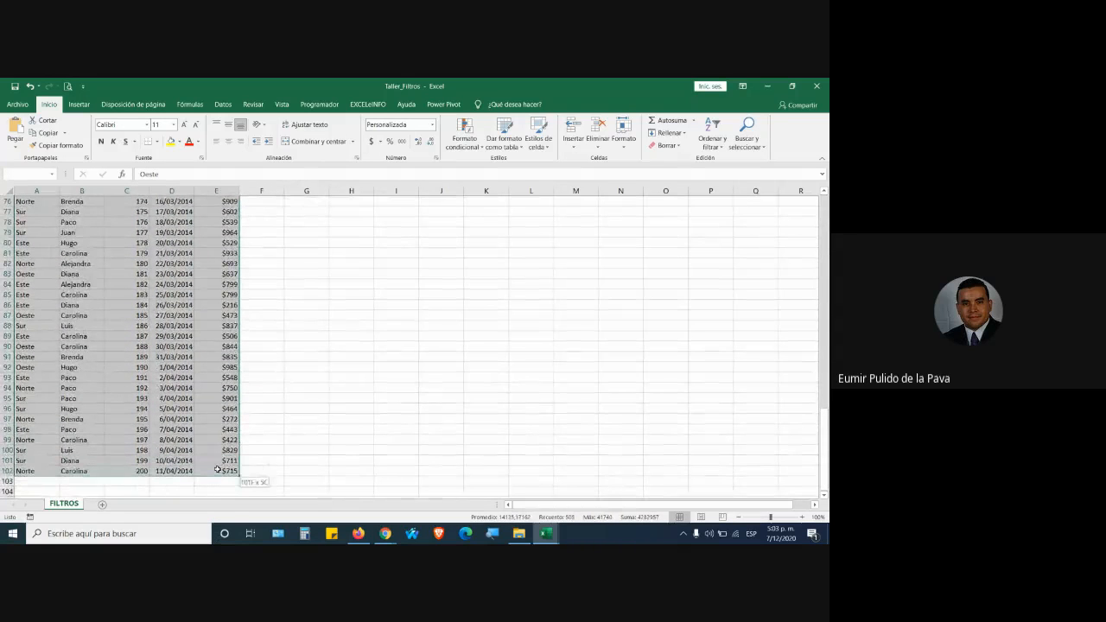
{"action": "left_click", "coordinate": [536, 138]}
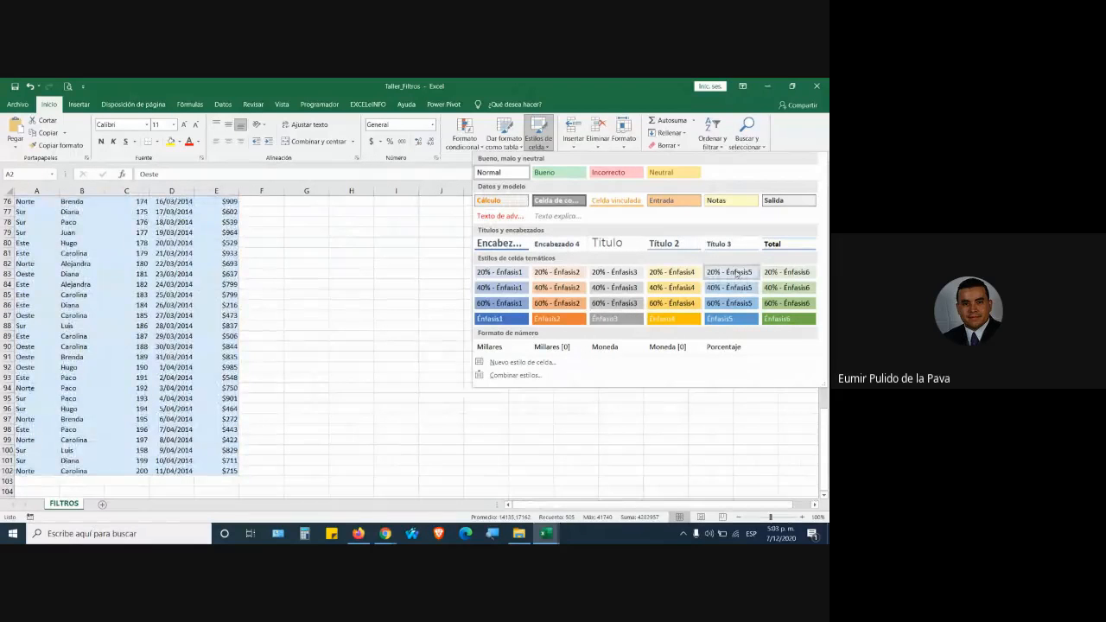
{"action": "left_click", "coordinate": [729, 272]}
{"action": "left_click", "coordinate": [113, 237]}
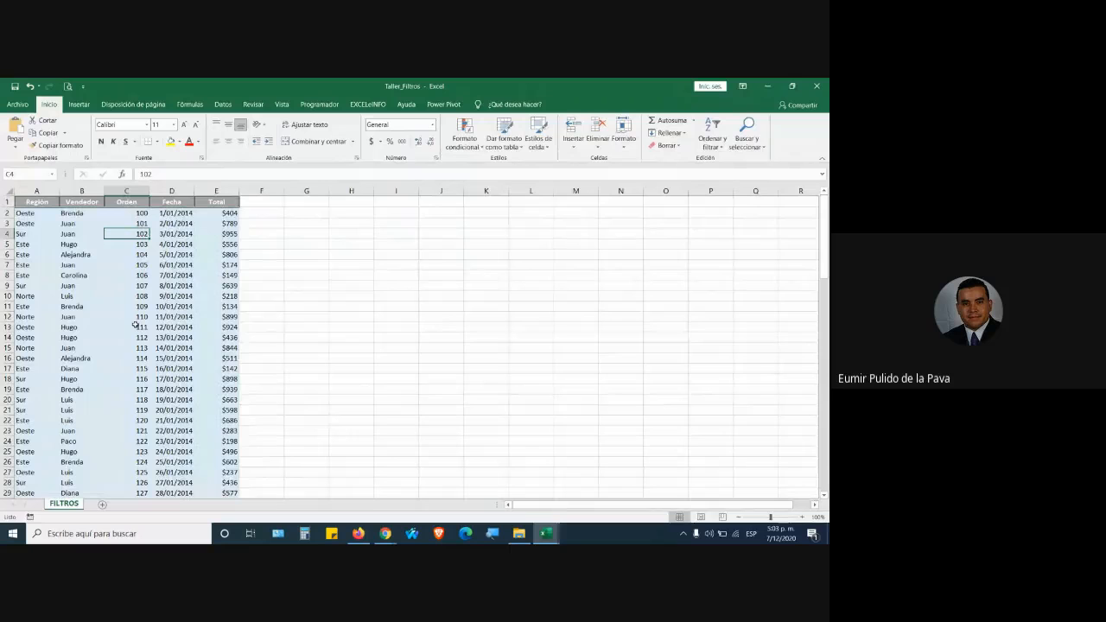
Put All Borders on every cell of A2:E102, leaving table styles unapplied.
{"action": "left_click_drag", "start_coordinate": [35, 215], "coordinate": [217, 482]}
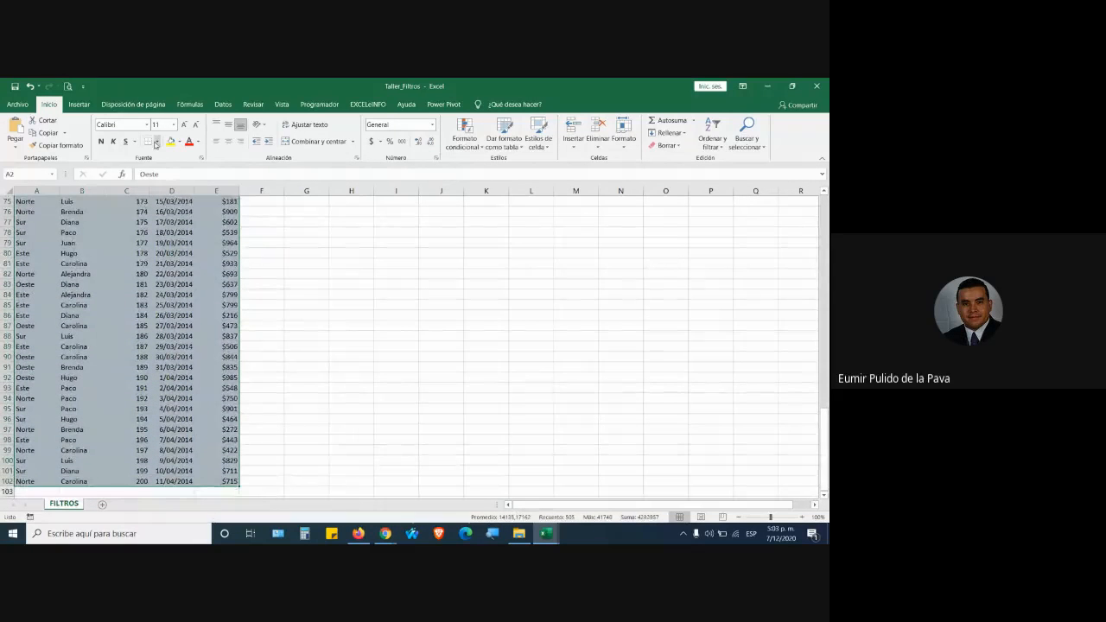
{"action": "left_click", "coordinate": [157, 142]}
{"action": "left_click", "coordinate": [186, 235]}
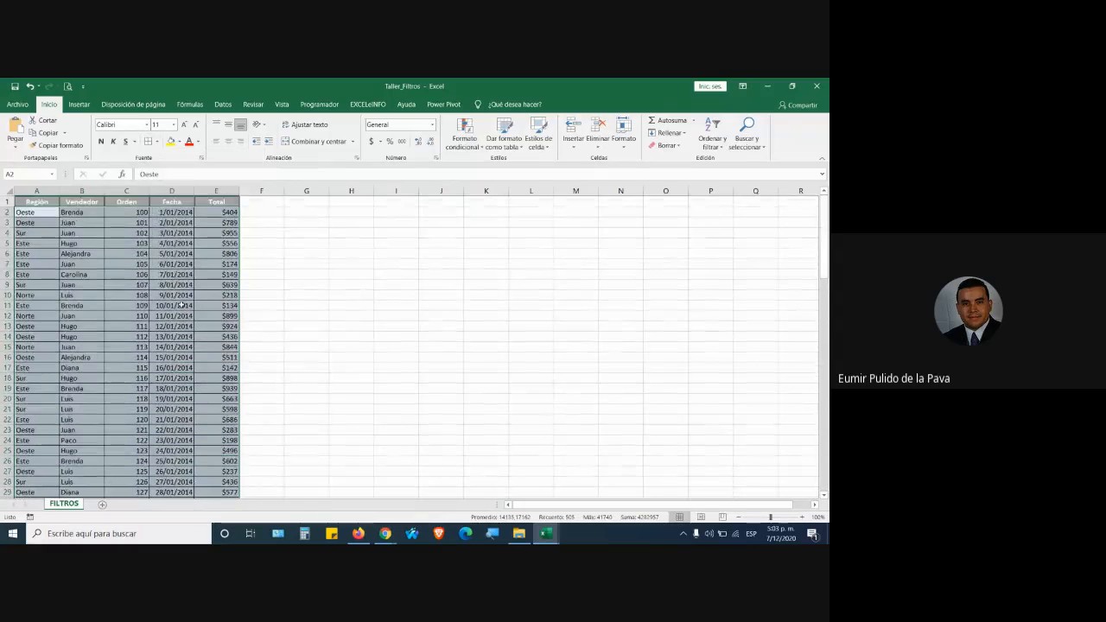
{"action": "left_click", "coordinate": [142, 231]}
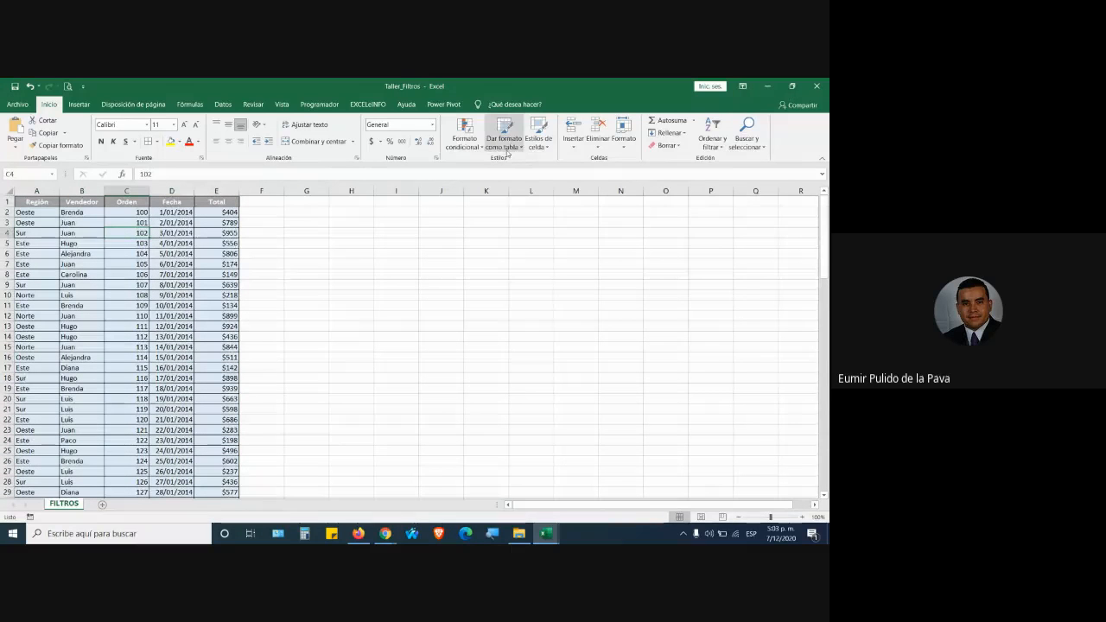
{"action": "left_click", "coordinate": [507, 145]}
{"action": "left_click", "coordinate": [511, 145]}
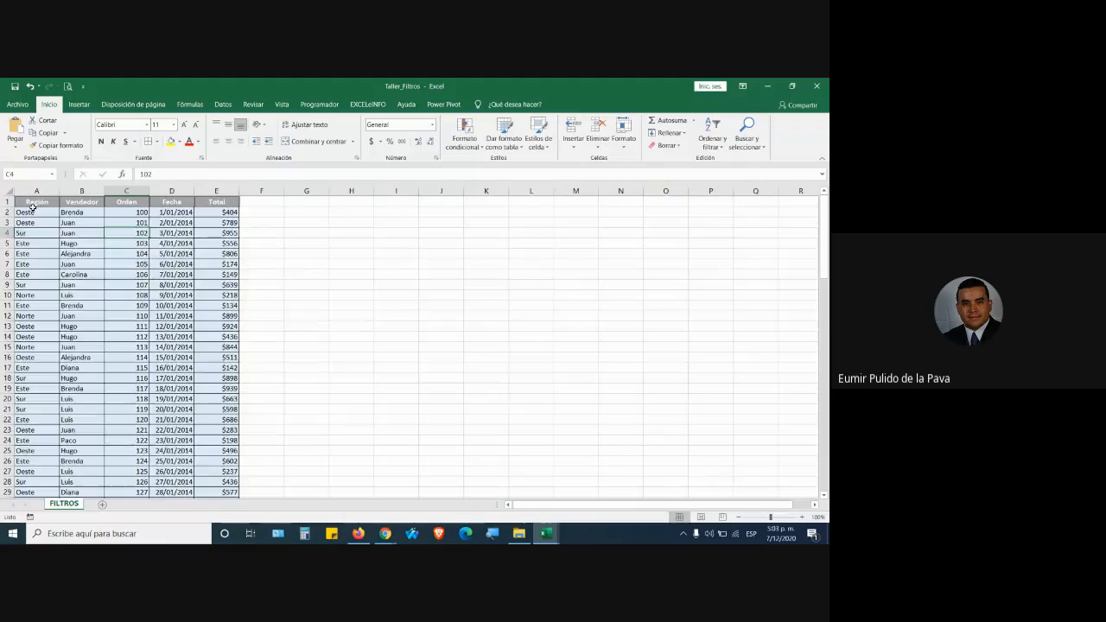
Undo the header shading, then pick a table style for A1:E102 from cell A1.
{"action": "key", "text": "ctrl+z"}
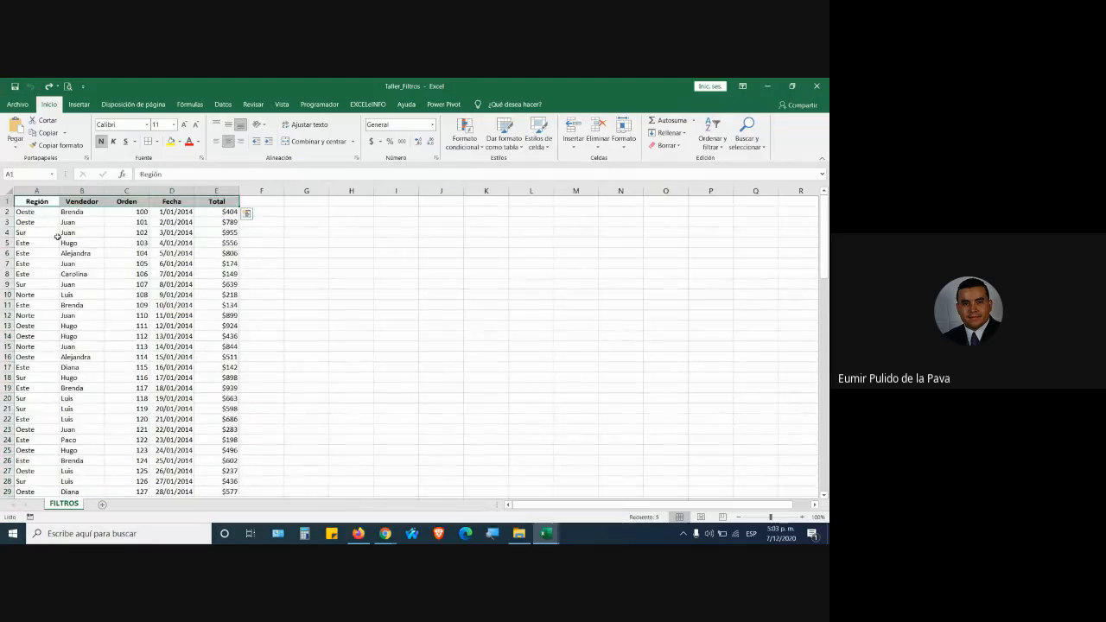
{"action": "left_click", "coordinate": [66, 234]}
{"action": "left_click", "coordinate": [43, 205]}
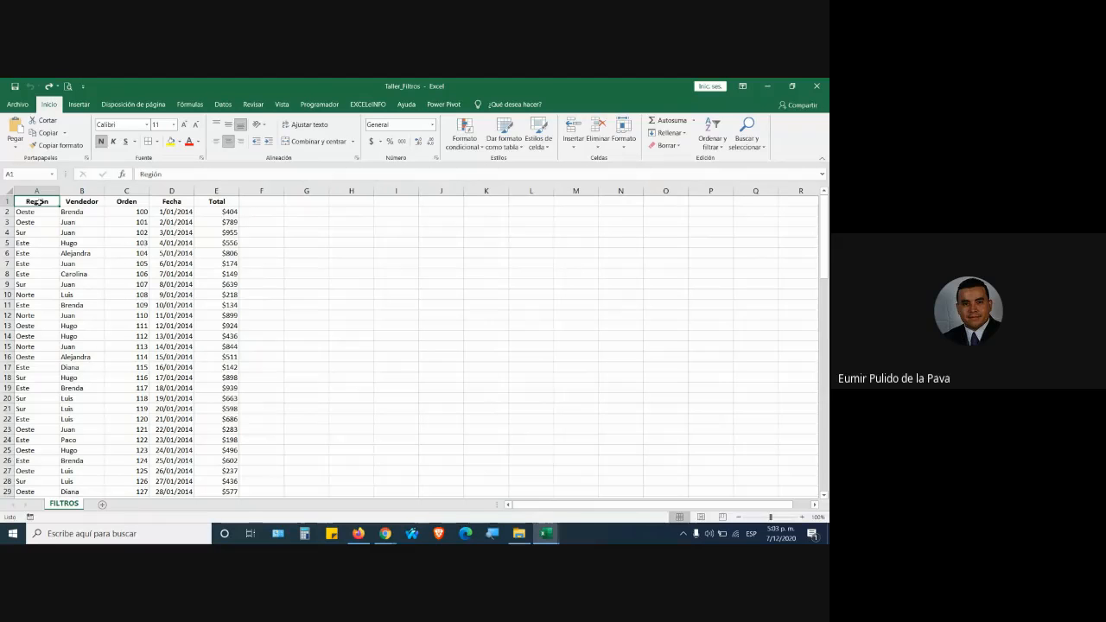
{"action": "left_click", "coordinate": [509, 142]}
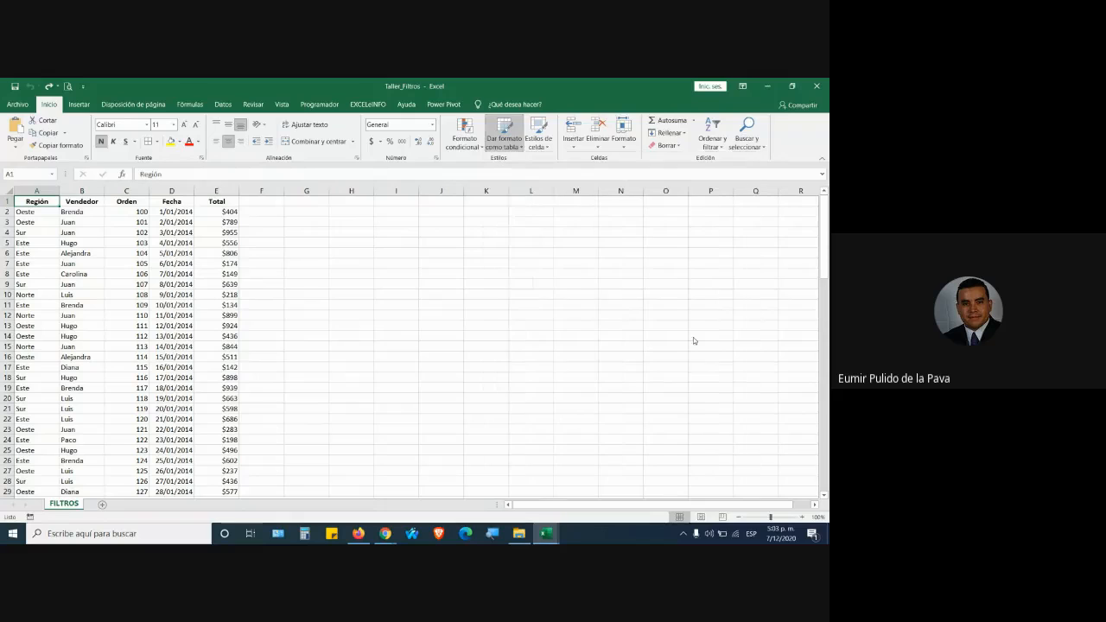
{"action": "left_click", "coordinate": [692, 337]}
{"action": "left_click_drag", "start_coordinate": [239, 234], "coordinate": [281, 259]}
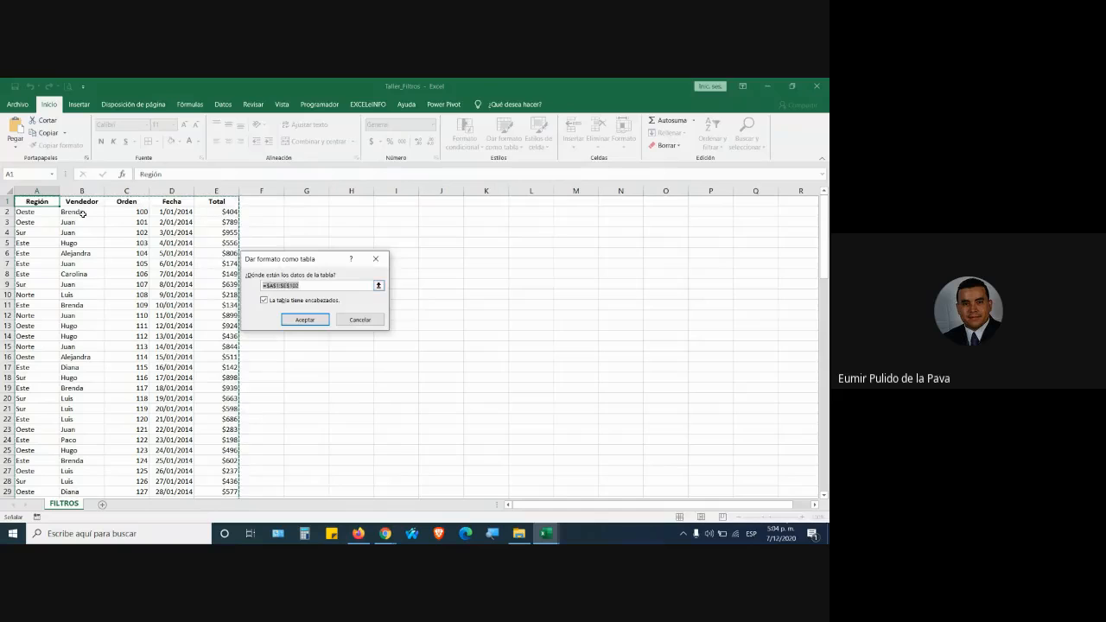
Allow the join request in the Meet call, then return to the Taller_Filtros workbook.
{"action": "left_click", "coordinate": [385, 534]}
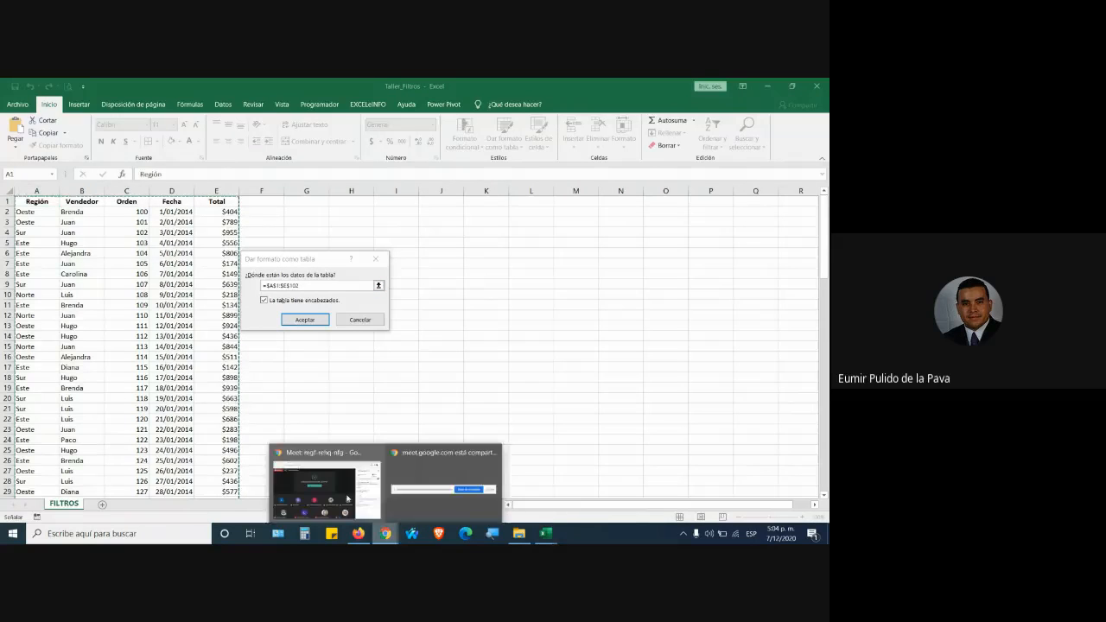
{"action": "left_click", "coordinate": [329, 484]}
{"action": "left_click", "coordinate": [527, 212]}
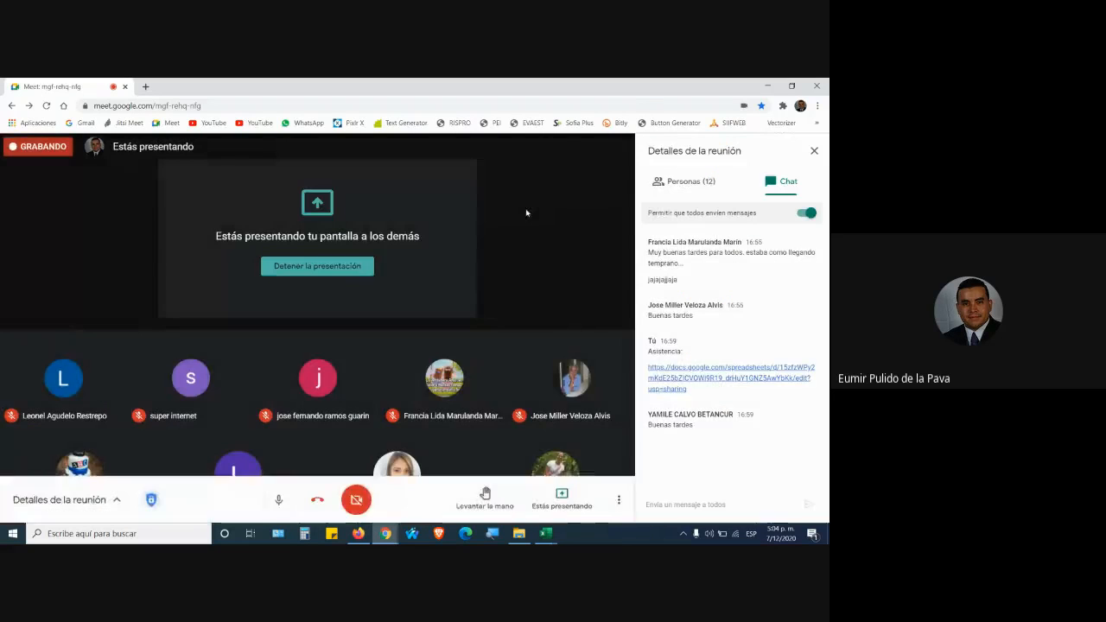
{"action": "mouse_move", "coordinate": [540, 538]}
{"action": "left_click", "coordinate": [503, 494]}
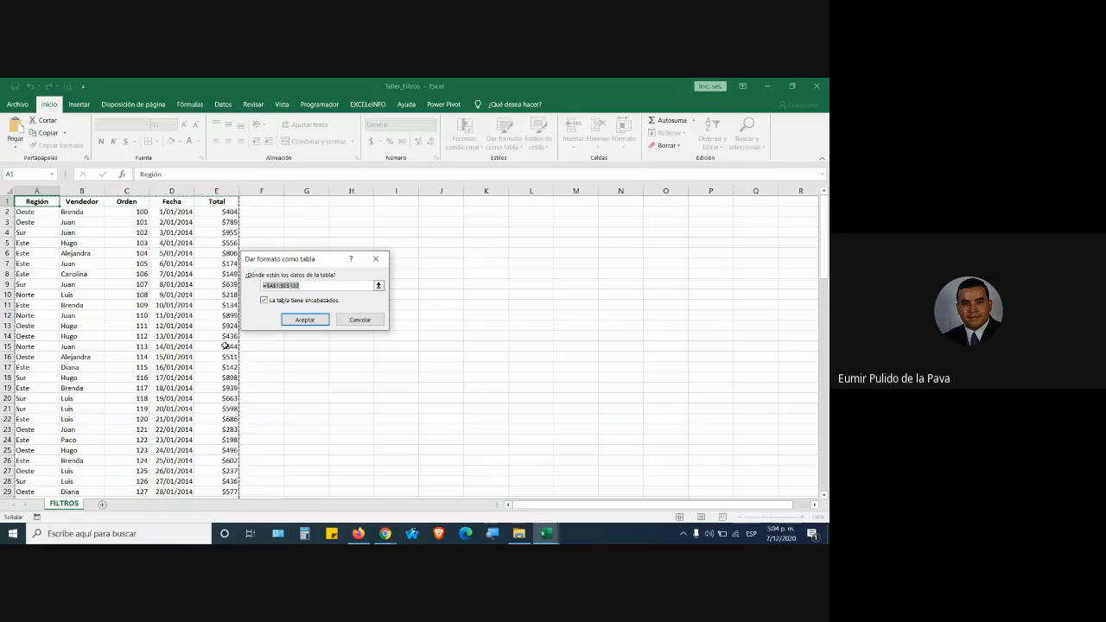
Confirm A1:E102 as table Tabla2 with headers, then open the Windows Magnifier.
{"action": "left_click", "coordinate": [305, 320]}
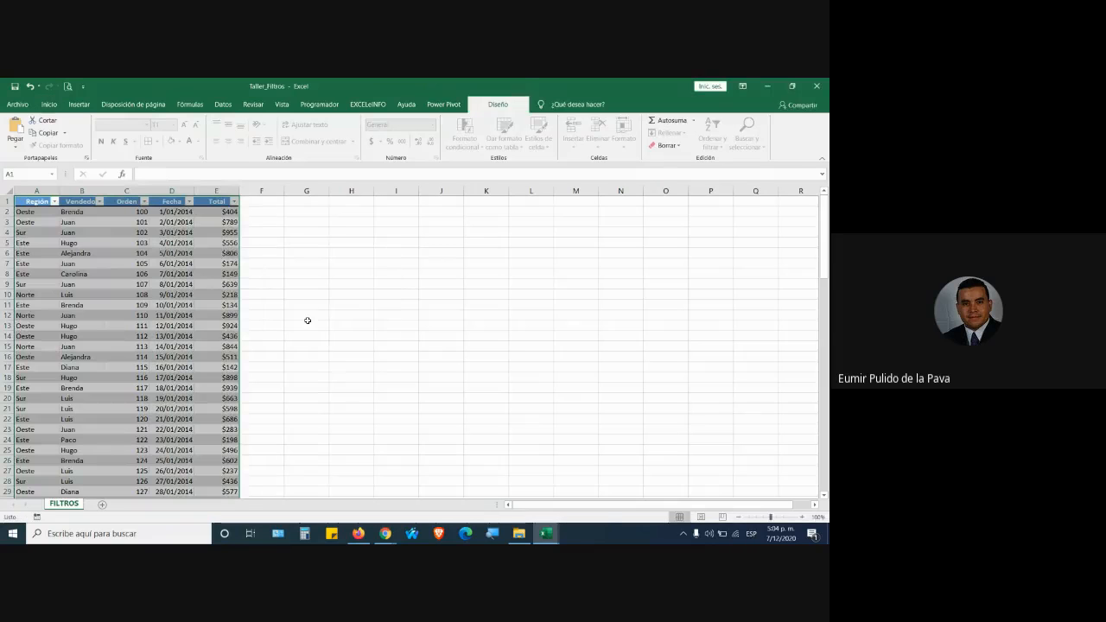
{"action": "left_click", "coordinate": [171, 284]}
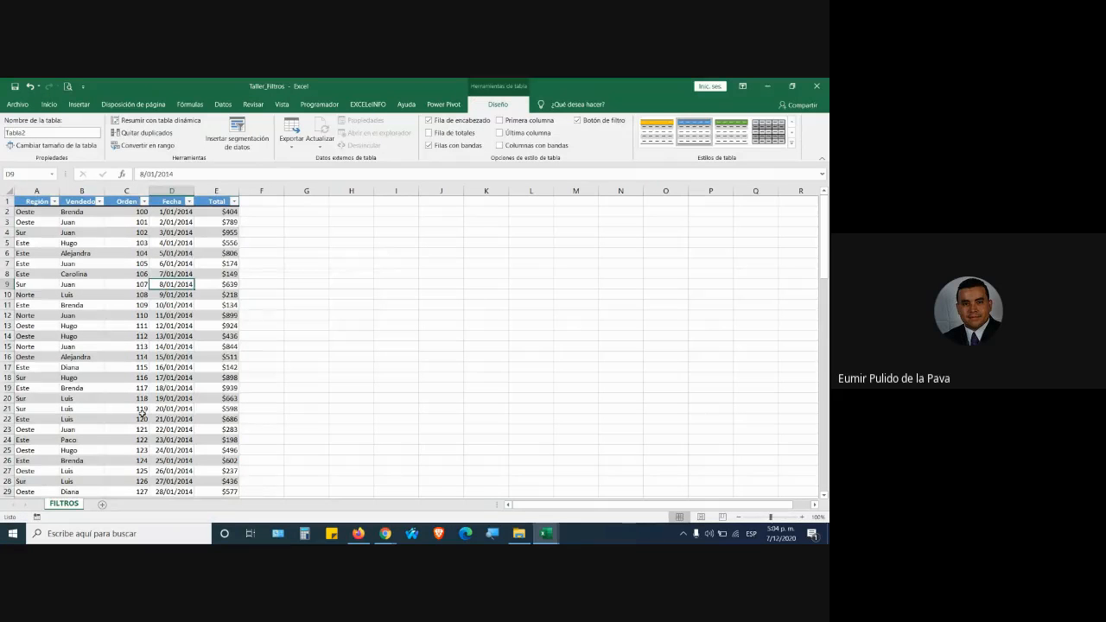
{"action": "left_click", "coordinate": [76, 198]}
{"action": "left_click", "coordinate": [225, 202]}
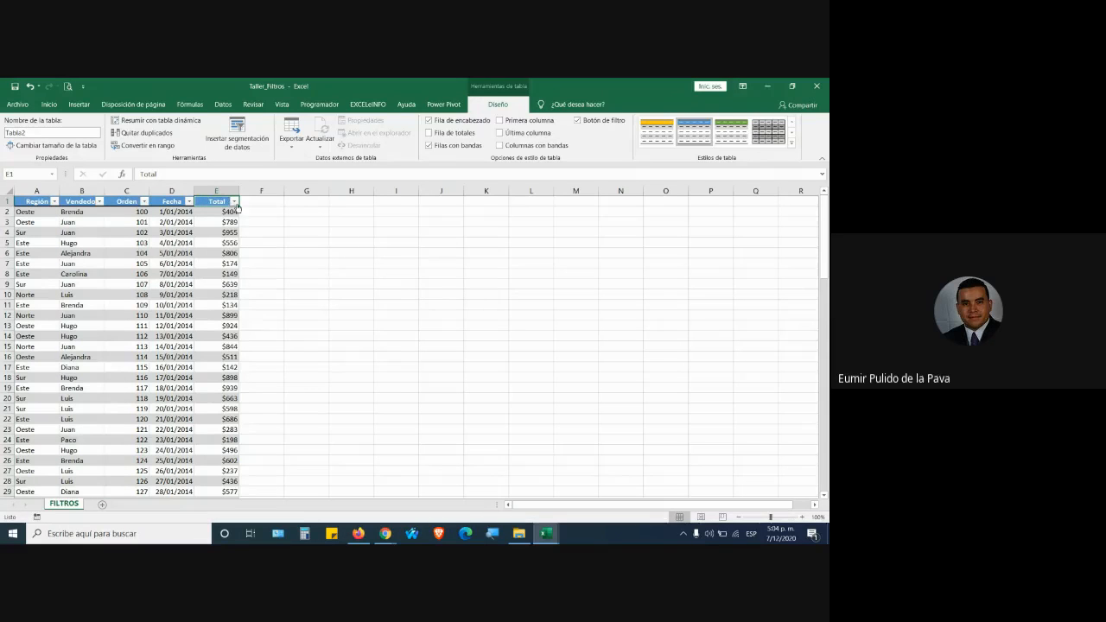
{"action": "left_click", "coordinate": [496, 535]}
{"action": "mouse_move", "coordinate": [496, 536]}
{"action": "left_click", "coordinate": [490, 505]}
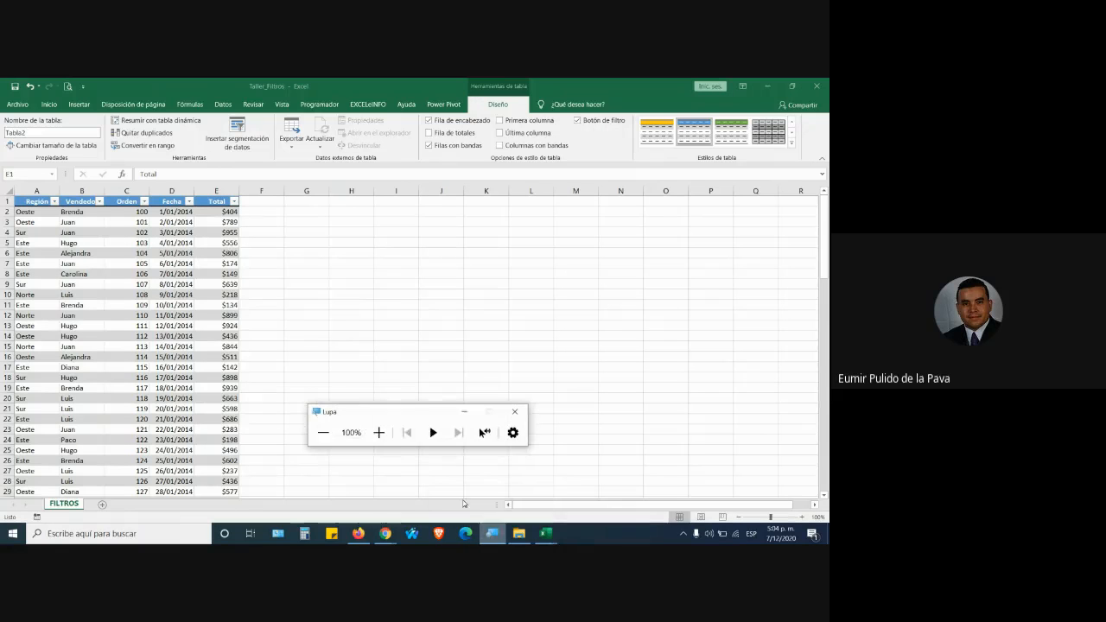
{"action": "left_click", "coordinate": [378, 432]}
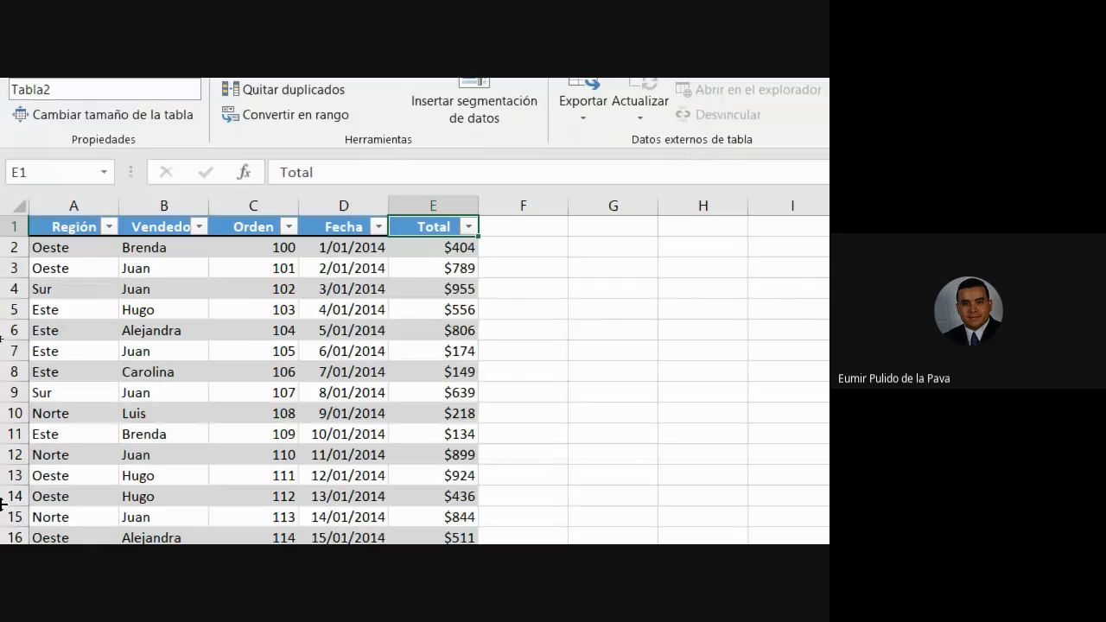
{"action": "left_click", "coordinate": [239, 248]}
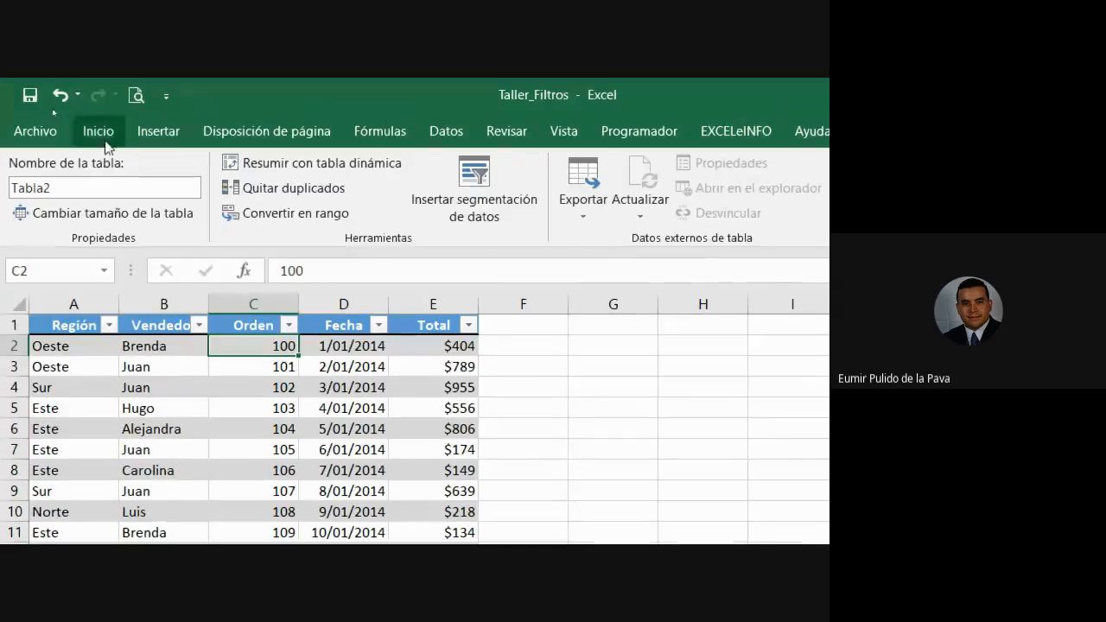
Apply a blue Medium style to Tabla2 and uncheck Botón de filtro under Diseño.
{"action": "left_click", "coordinate": [321, 207]}
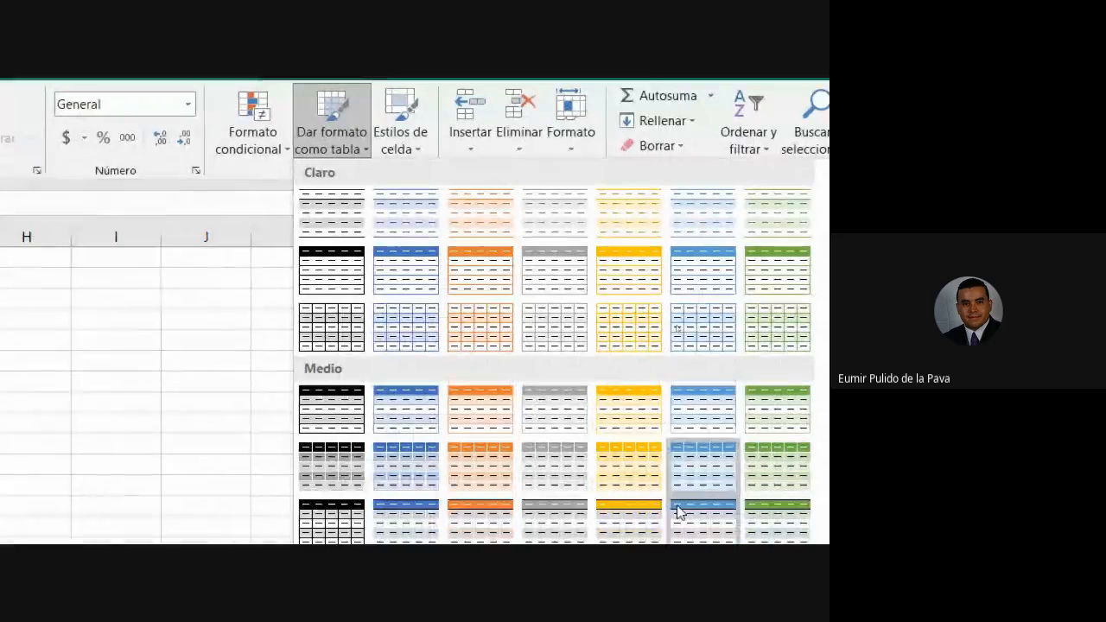
{"action": "left_click", "coordinate": [678, 511]}
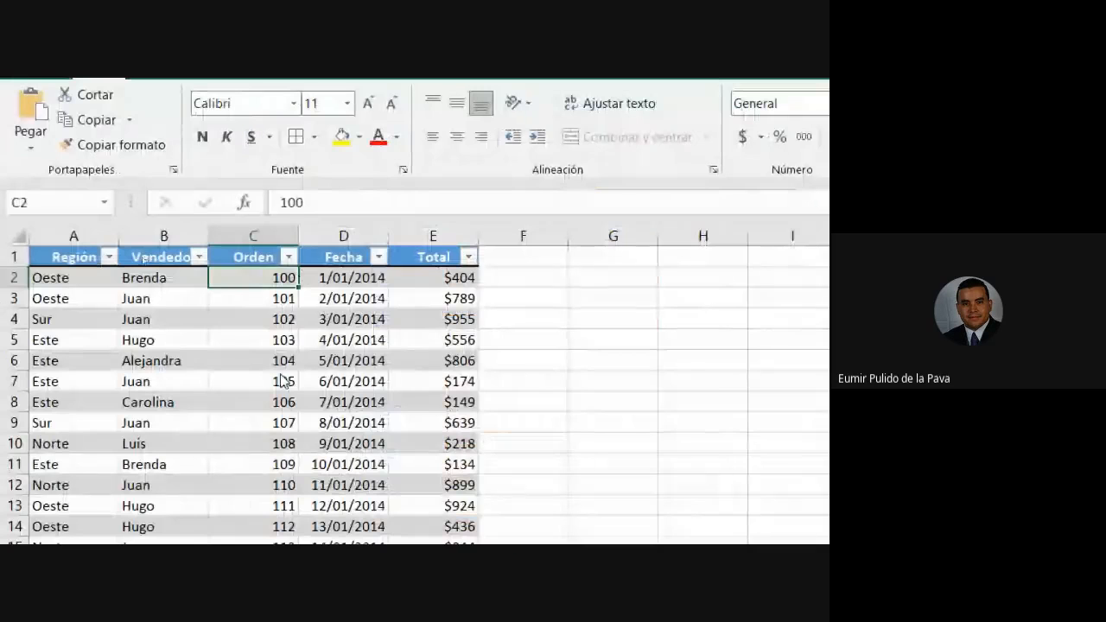
{"action": "left_click", "coordinate": [367, 248]}
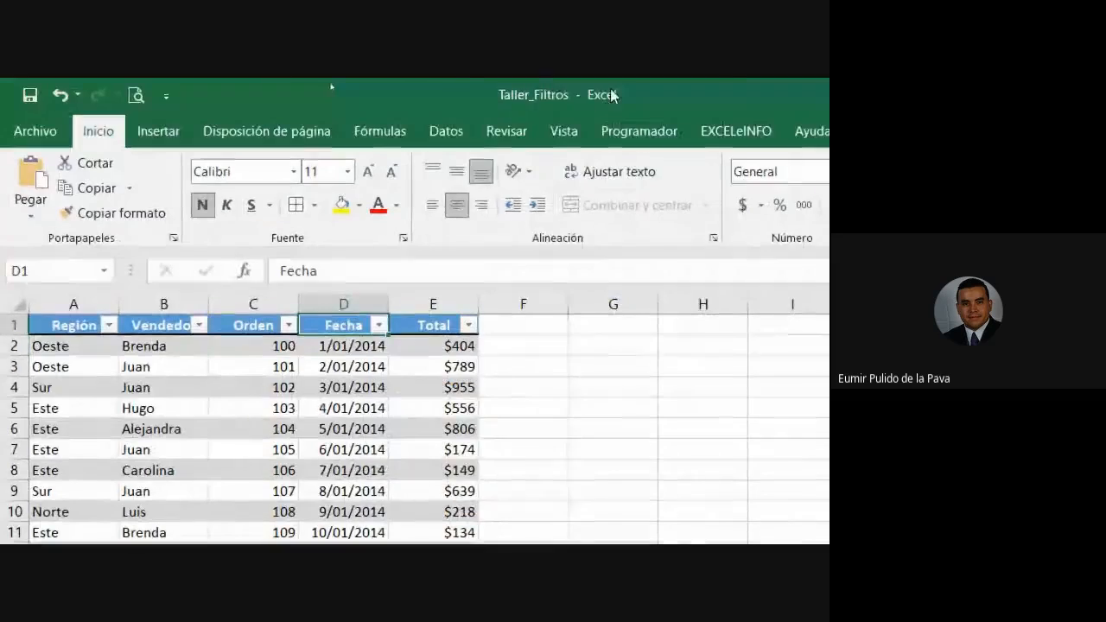
{"action": "left_click", "coordinate": [671, 86]}
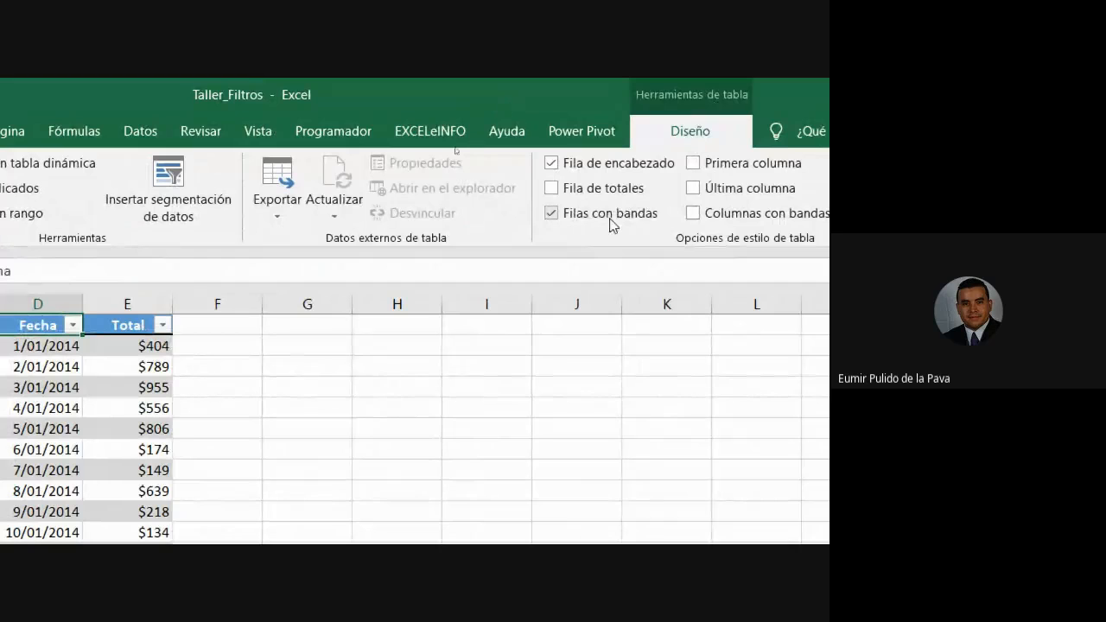
{"action": "left_click", "coordinate": [670, 173]}
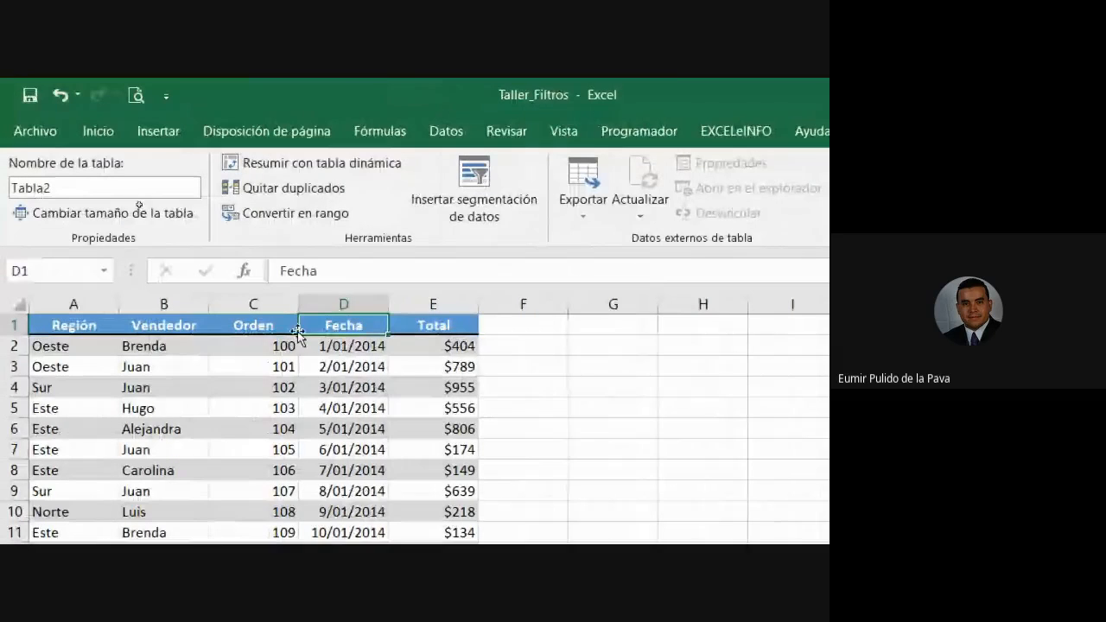
Re-check Botón de filtro and toggle Datos > Filtro off and back on.
{"action": "left_click", "coordinate": [658, 168]}
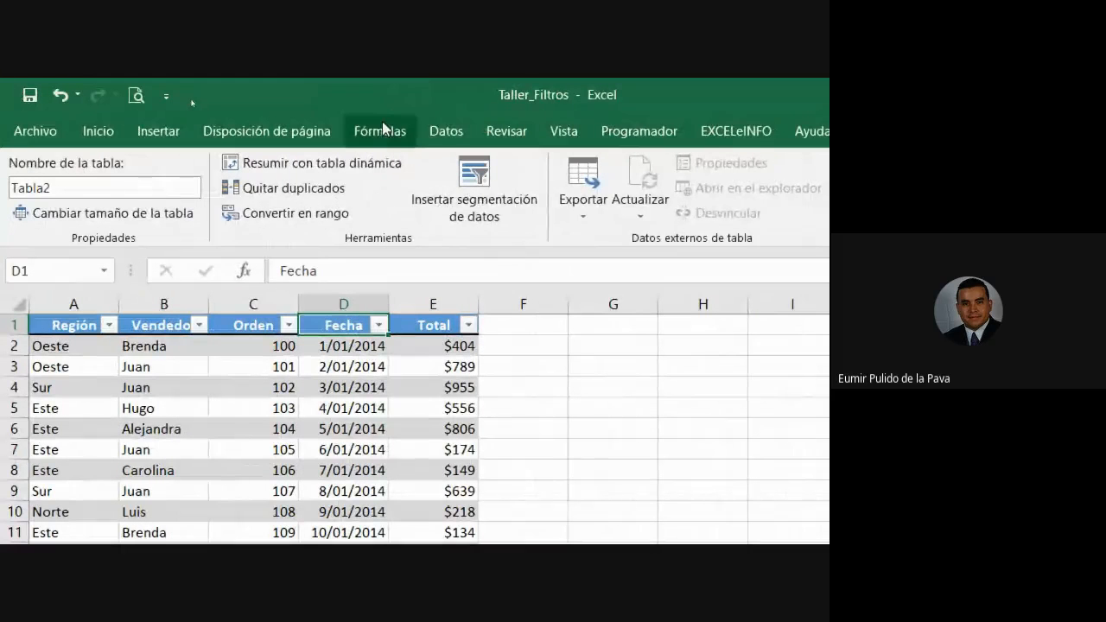
{"action": "left_click", "coordinate": [445, 133]}
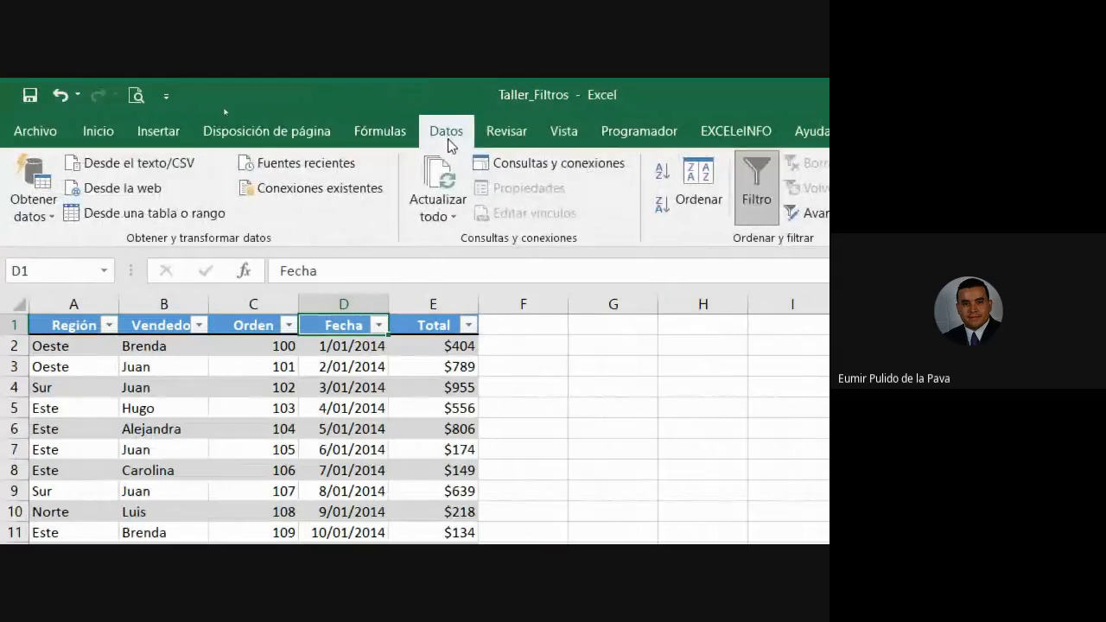
{"action": "left_click", "coordinate": [756, 185]}
{"action": "left_click", "coordinate": [757, 185]}
{"action": "left_click", "coordinate": [707, 192]}
{"action": "left_click", "coordinate": [709, 194]}
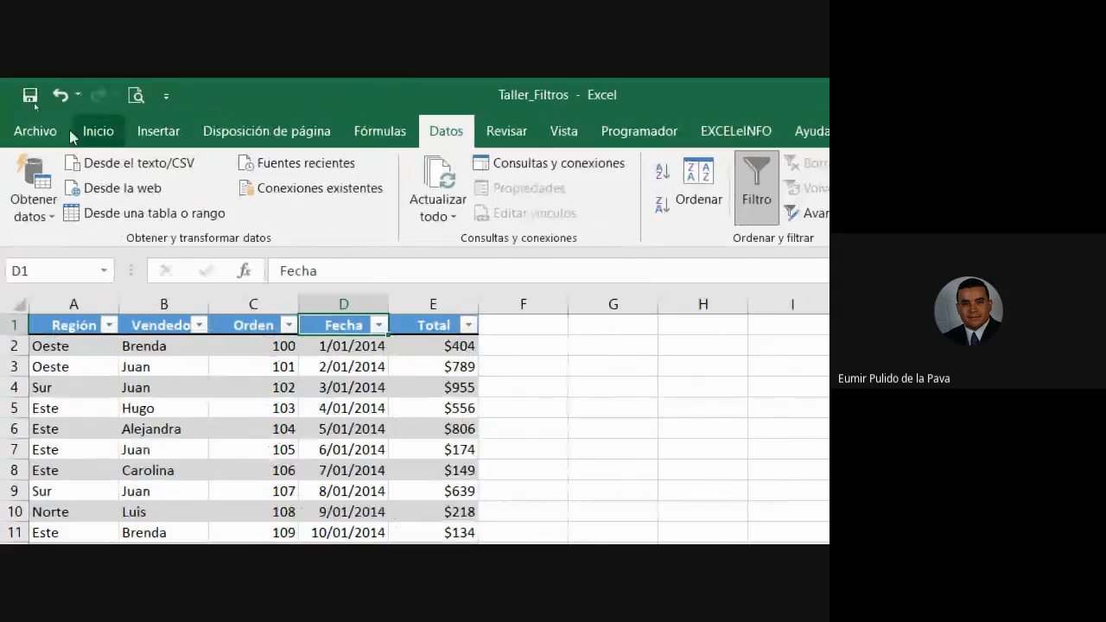
Toggle Inicio > Ordenar y filtrar > Filtro off and back on for Tabla2.
{"action": "left_click", "coordinate": [99, 132]}
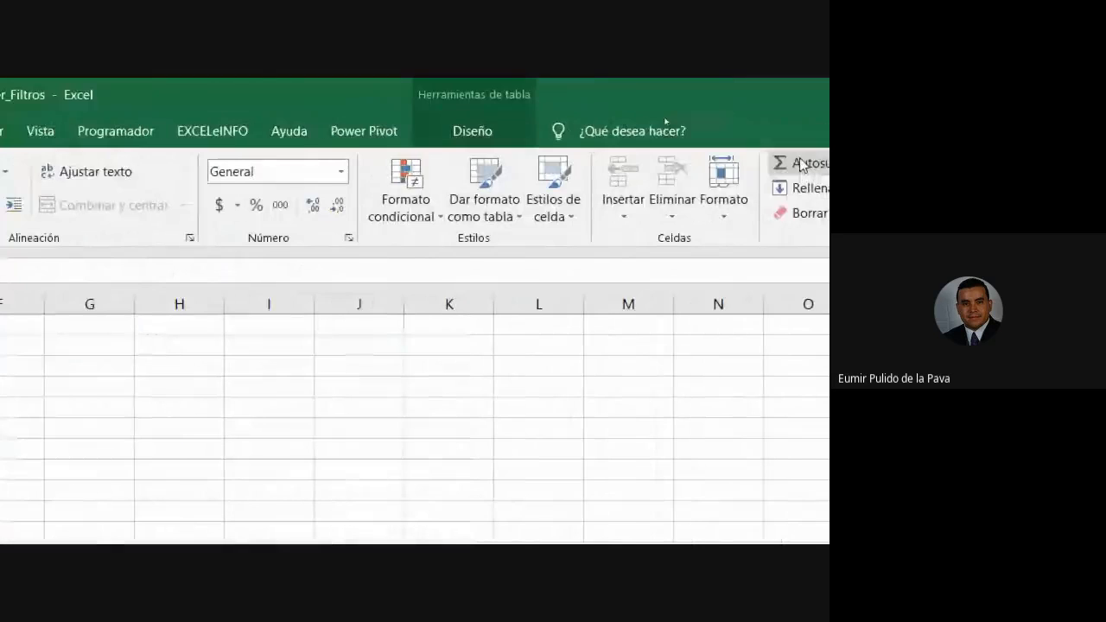
{"action": "left_click", "coordinate": [689, 204]}
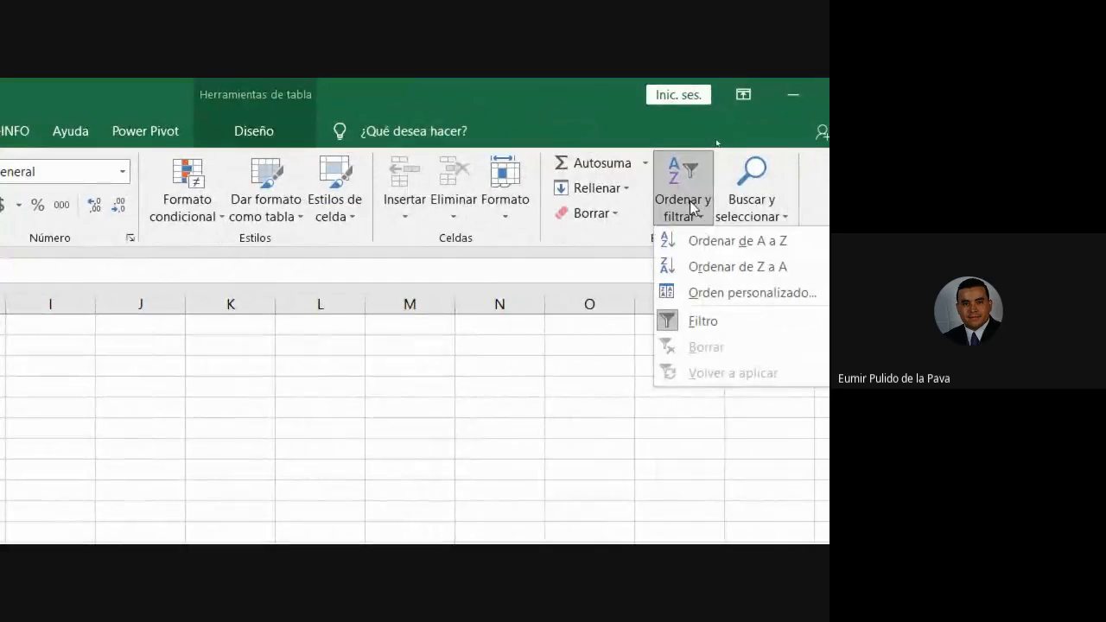
{"action": "left_click", "coordinate": [695, 323]}
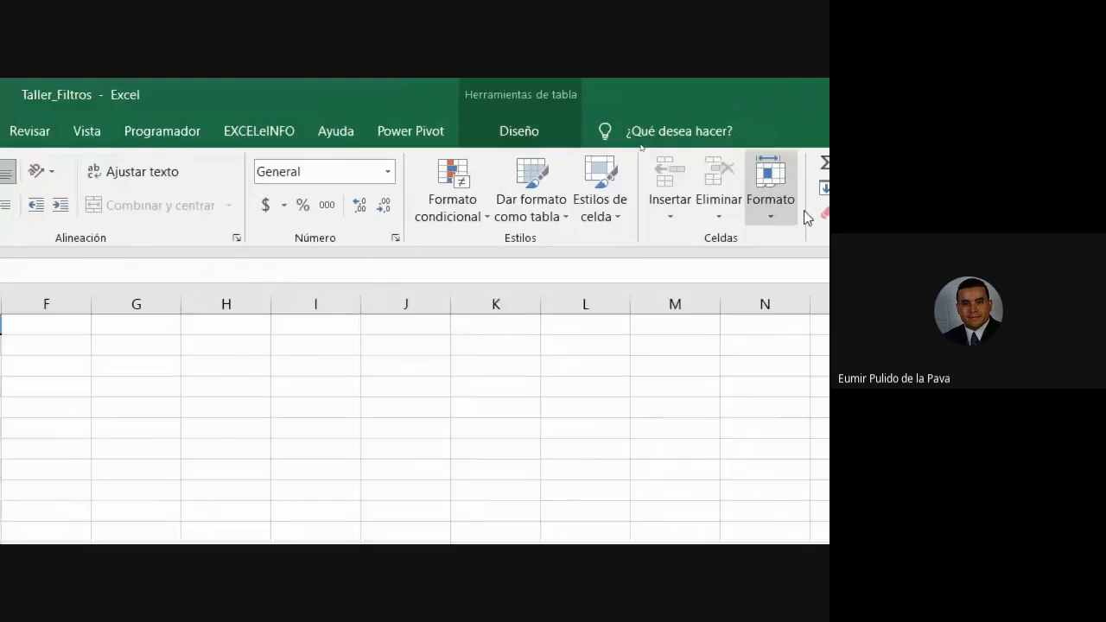
{"action": "left_click", "coordinate": [760, 194]}
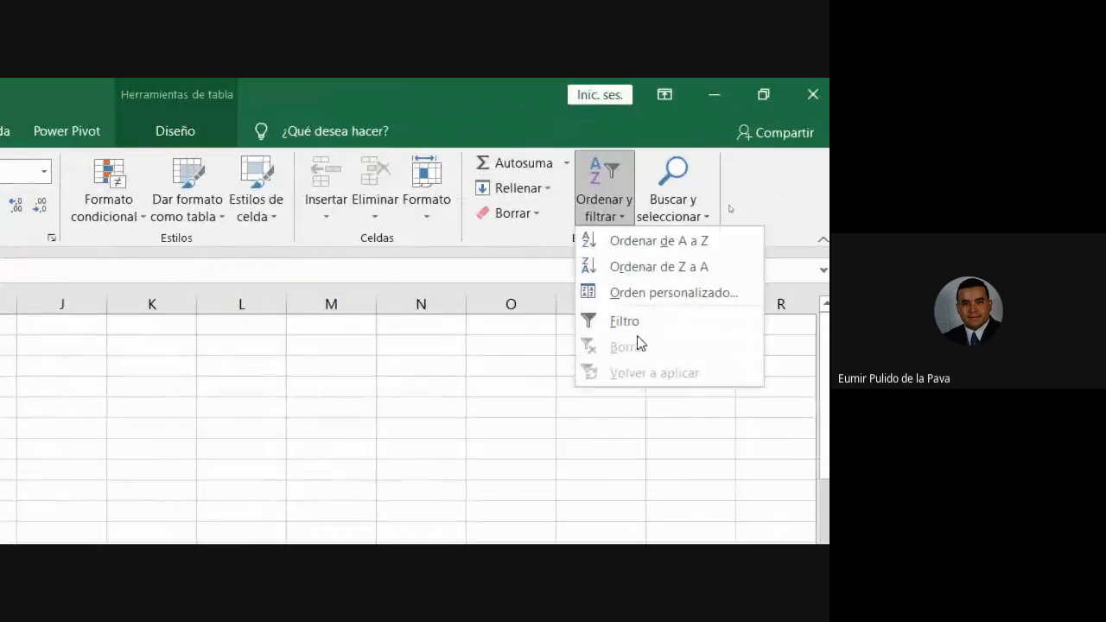
{"action": "left_click", "coordinate": [494, 338]}
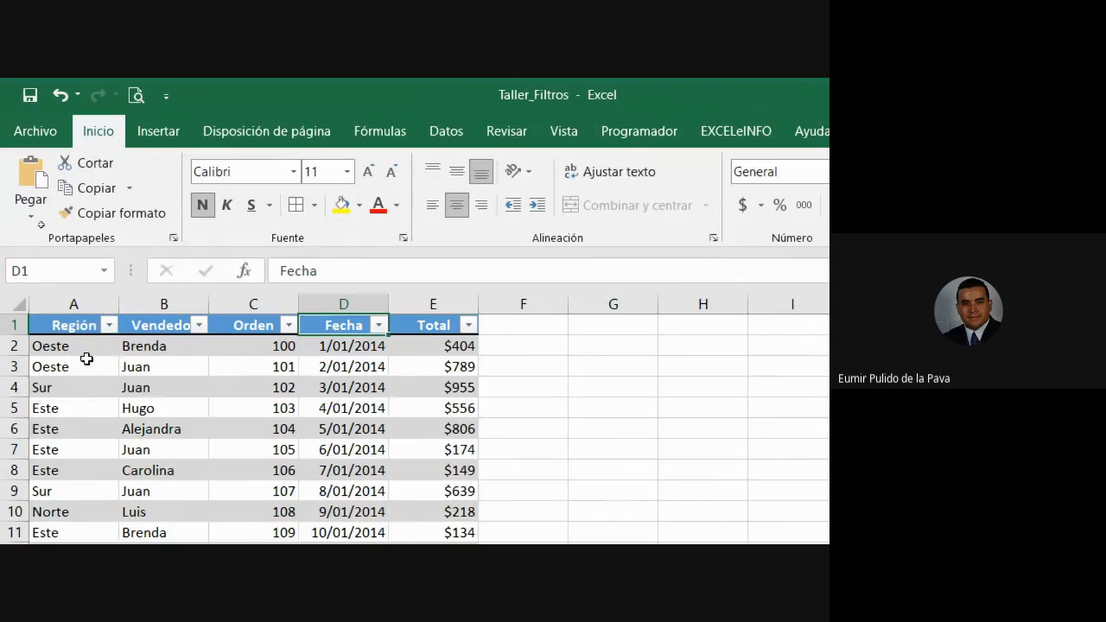
Undo the table changes and add All Borders to the range A1:E200.
{"action": "key", "text": "ctrl+shift+l"}
{"action": "key", "text": "ctrl+z"}
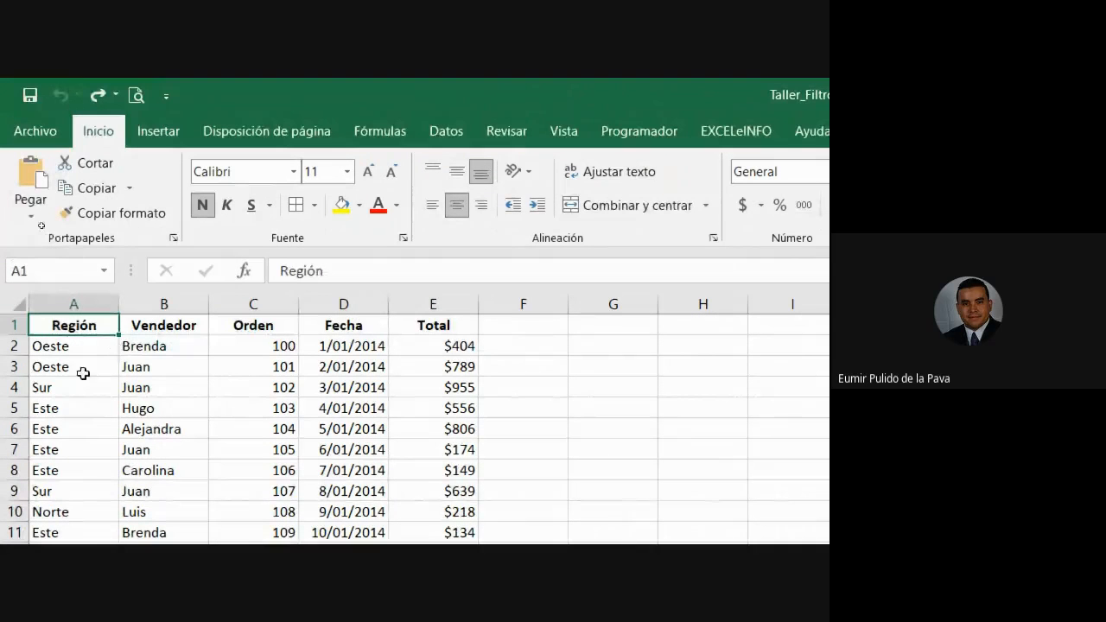
{"action": "left_click_drag", "start_coordinate": [60, 323], "coordinate": [474, 326]}
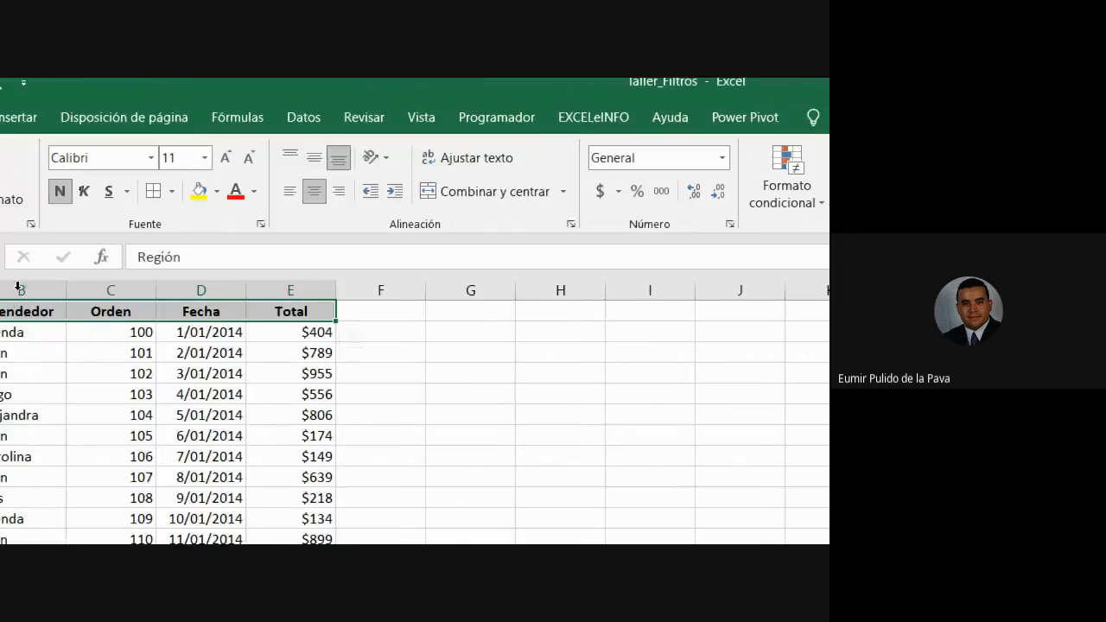
{"action": "key", "text": "ctrl+shift+Down"}
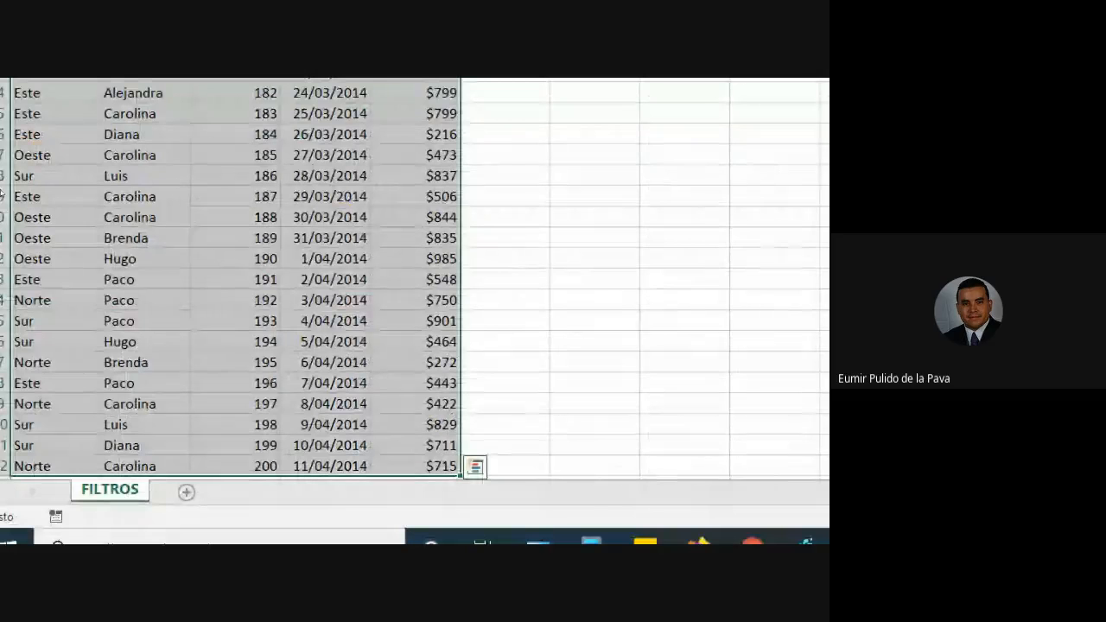
{"action": "scroll", "coordinate": [259, 423], "scroll_direction": "up", "scroll_amount": 20}
{"action": "left_click", "coordinate": [298, 207]}
{"action": "scroll", "coordinate": [298, 209], "scroll_direction": "up", "scroll_amount": 20}
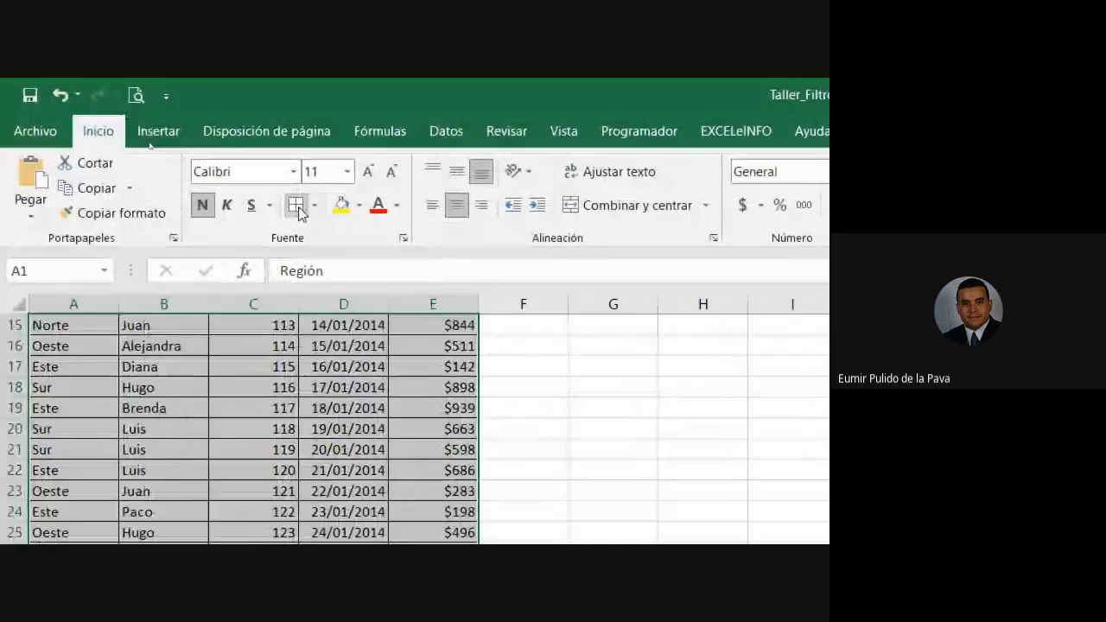
Fill the header row Región through Total with light blue.
{"action": "left_click_drag", "start_coordinate": [74, 324], "coordinate": [449, 323]}
{"action": "left_click", "coordinate": [359, 205]}
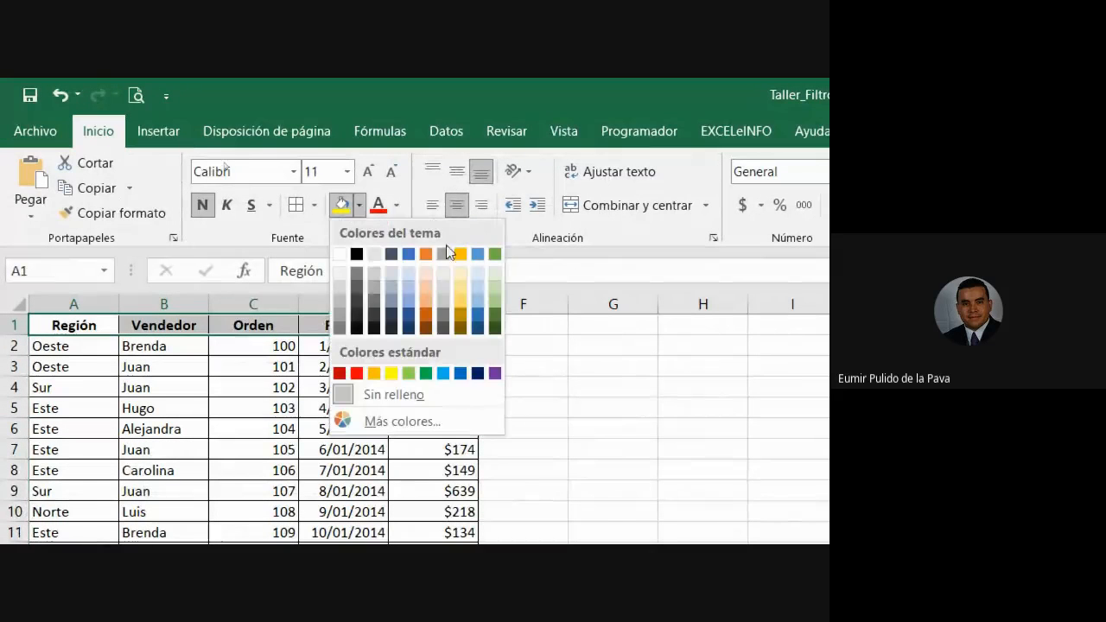
{"action": "left_click", "coordinate": [474, 287]}
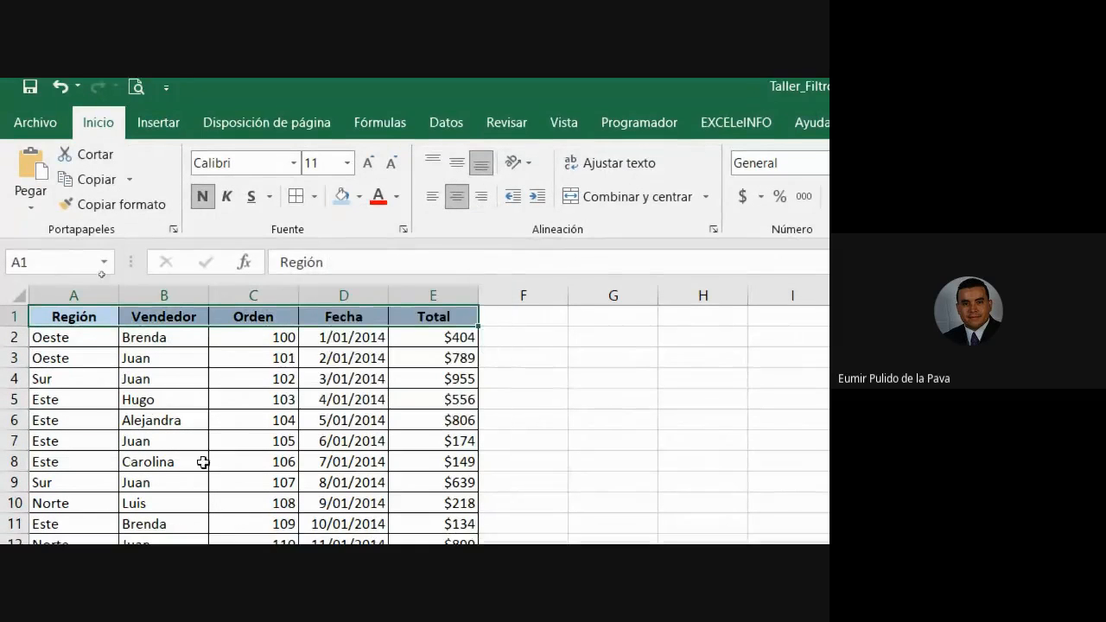
{"action": "left_click", "coordinate": [218, 451]}
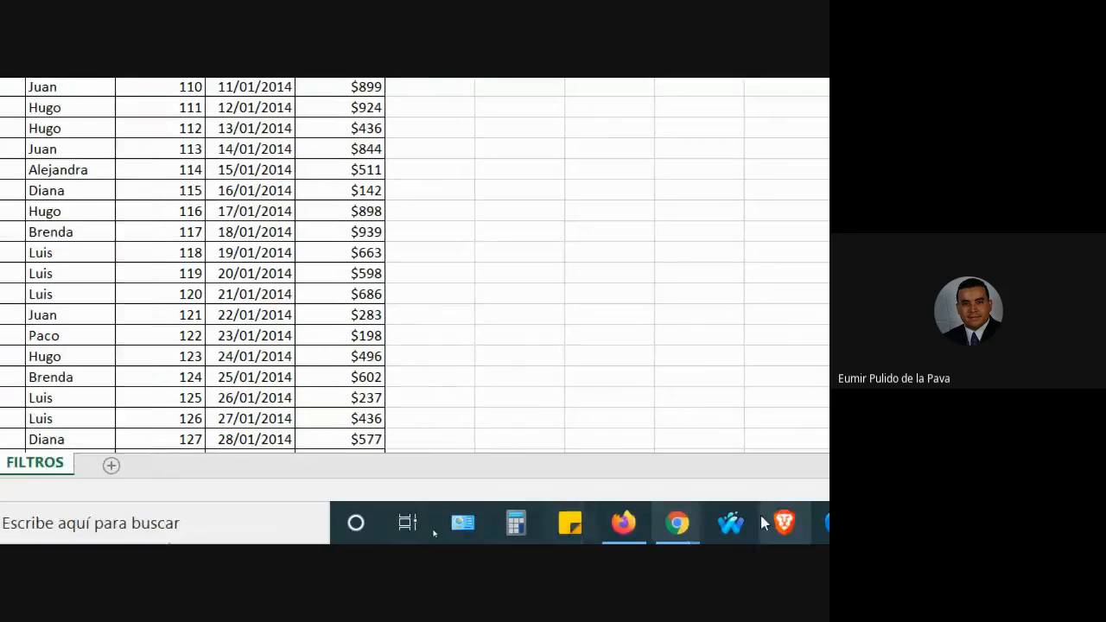
Allow the join request in the Meet call, then bring the Taller_Filtros sheet back.
{"action": "left_click", "coordinate": [661, 523]}
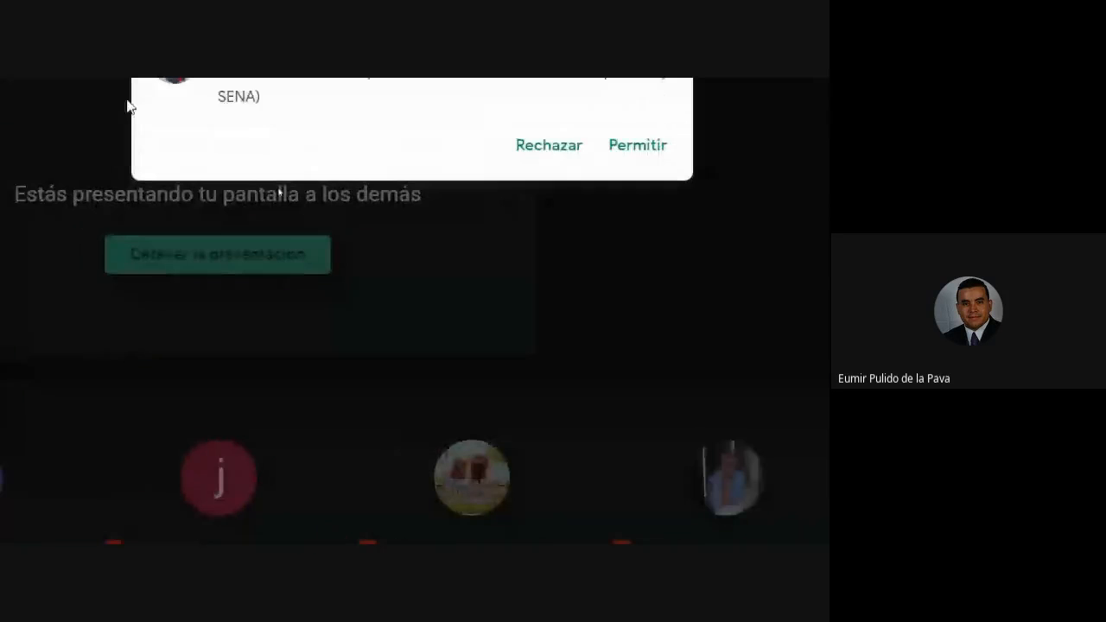
{"action": "left_click", "coordinate": [618, 145]}
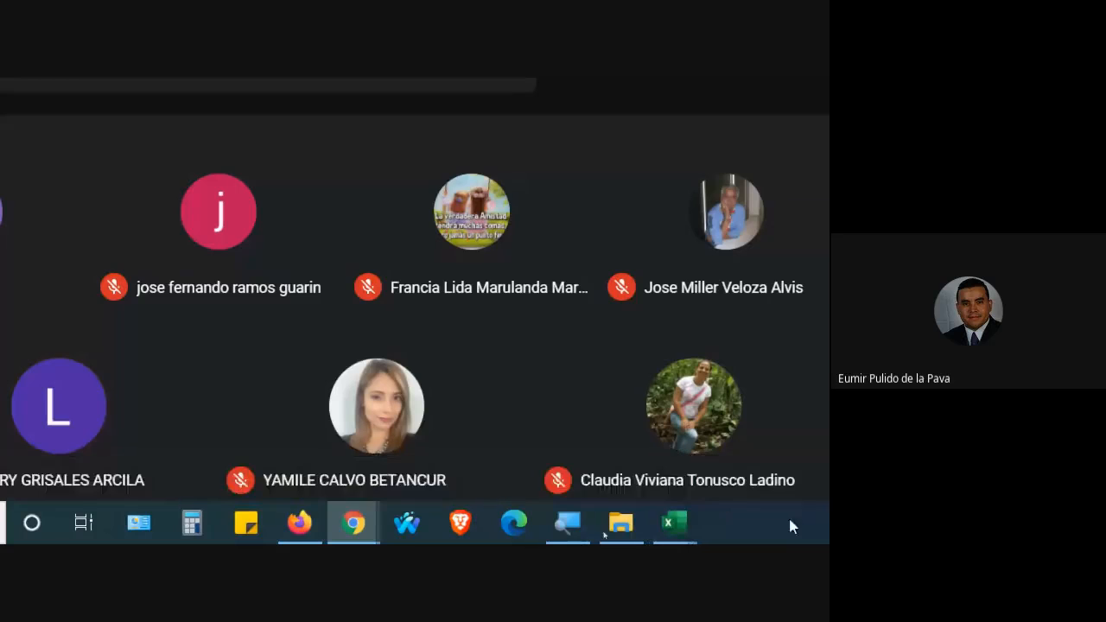
{"action": "mouse_move", "coordinate": [694, 518]}
{"action": "left_click", "coordinate": [522, 450]}
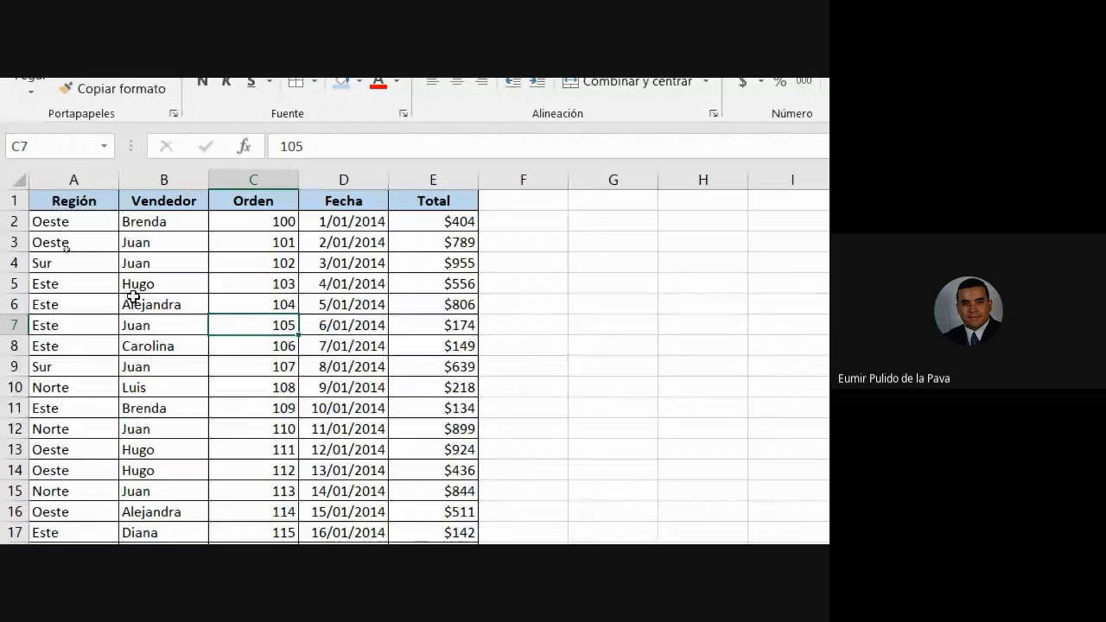
Select the header row A1:E1, ending on the Fecha header cell D1.
{"action": "left_click", "coordinate": [86, 200]}
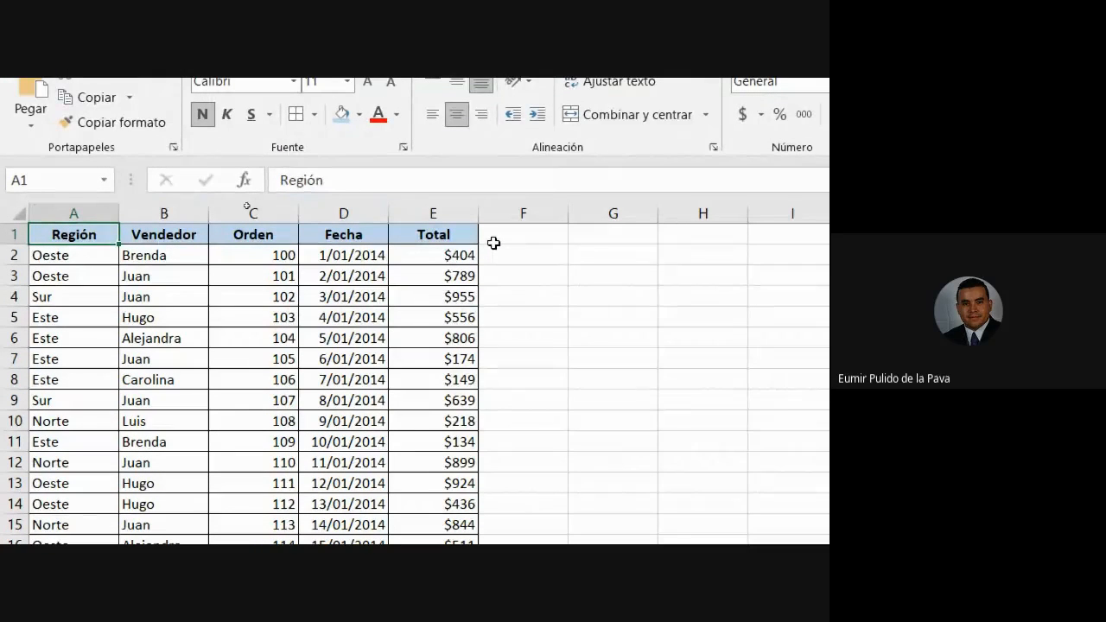
{"action": "left_click_drag", "start_coordinate": [73, 235], "coordinate": [406, 229]}
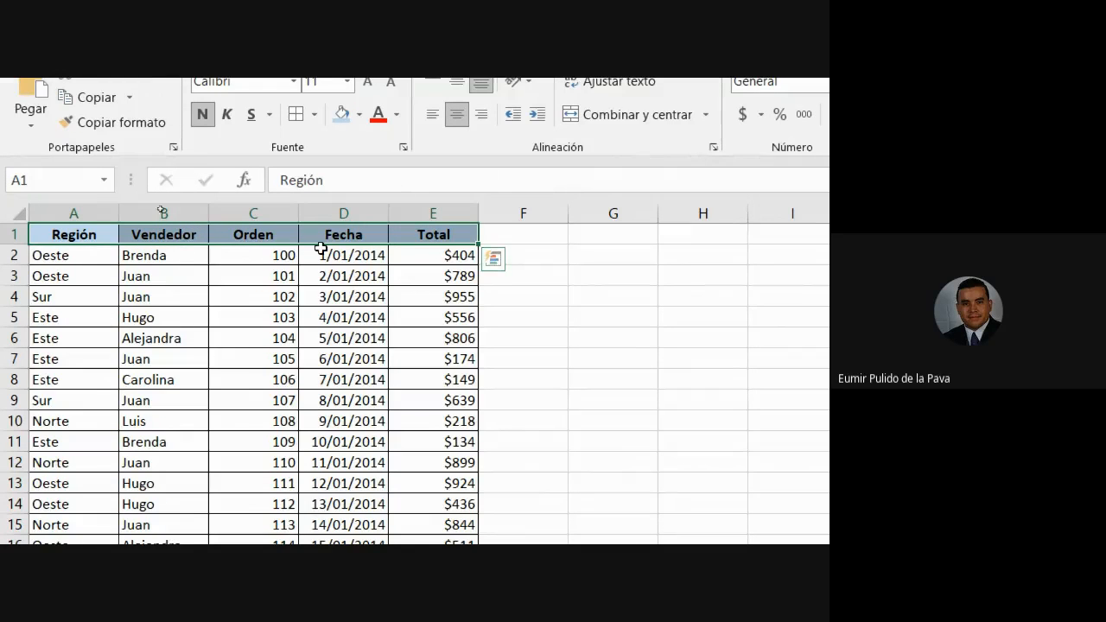
{"action": "left_click", "coordinate": [354, 233]}
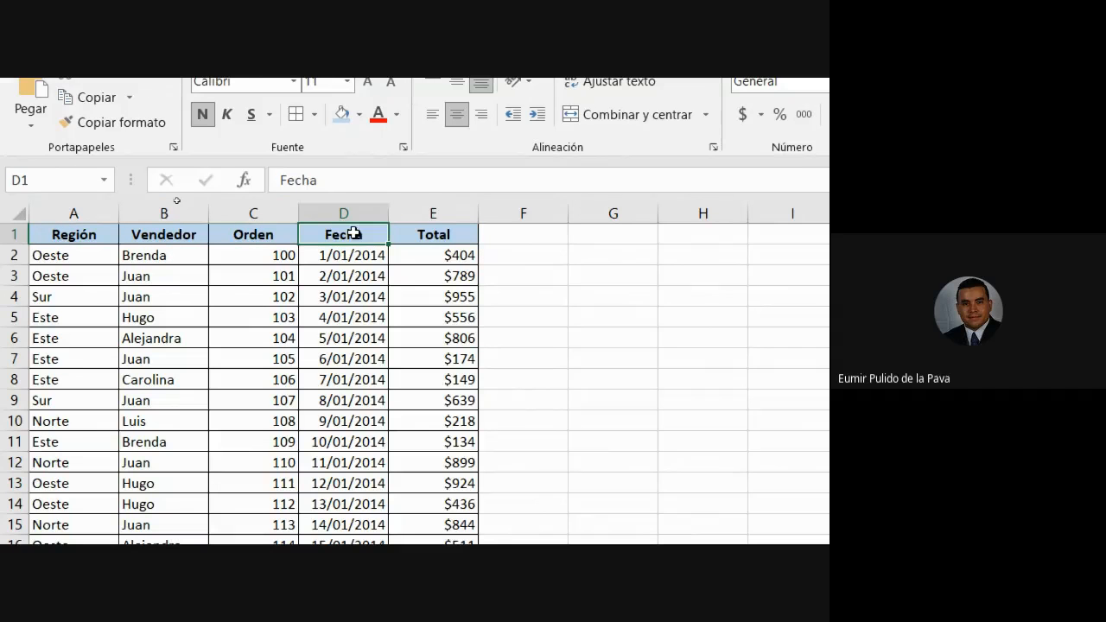
Admit two join requests in Google Meet, returning to Excel after each.
{"action": "key", "text": "alt+Tab"}
{"action": "left_click", "coordinate": [753, 259]}
{"action": "key", "text": "alt+Tab"}
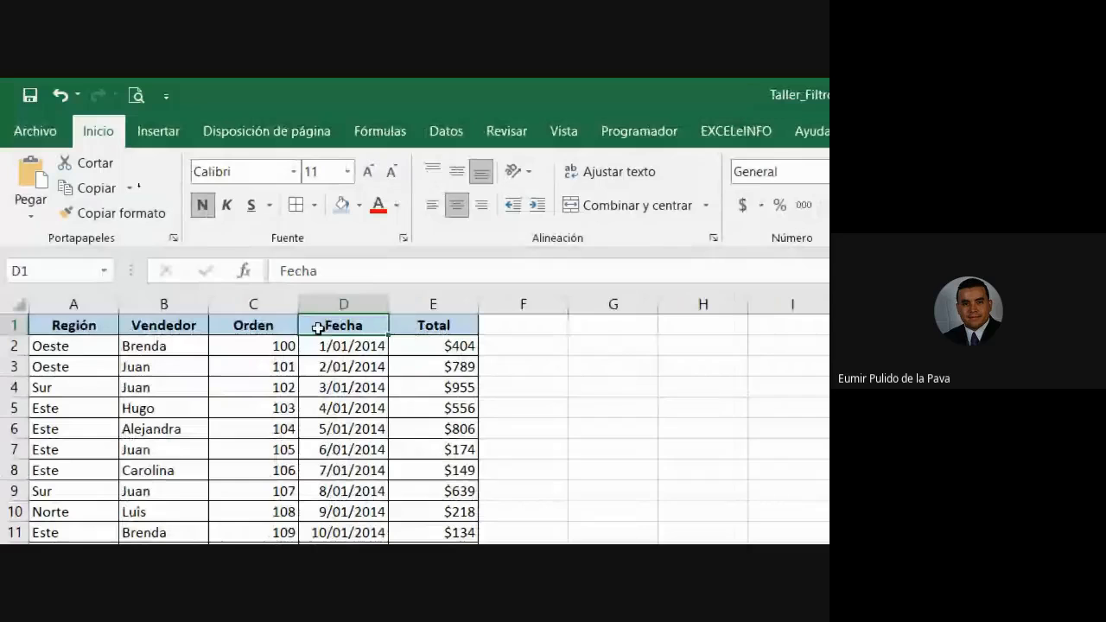
{"action": "key", "text": "alt+Tab"}
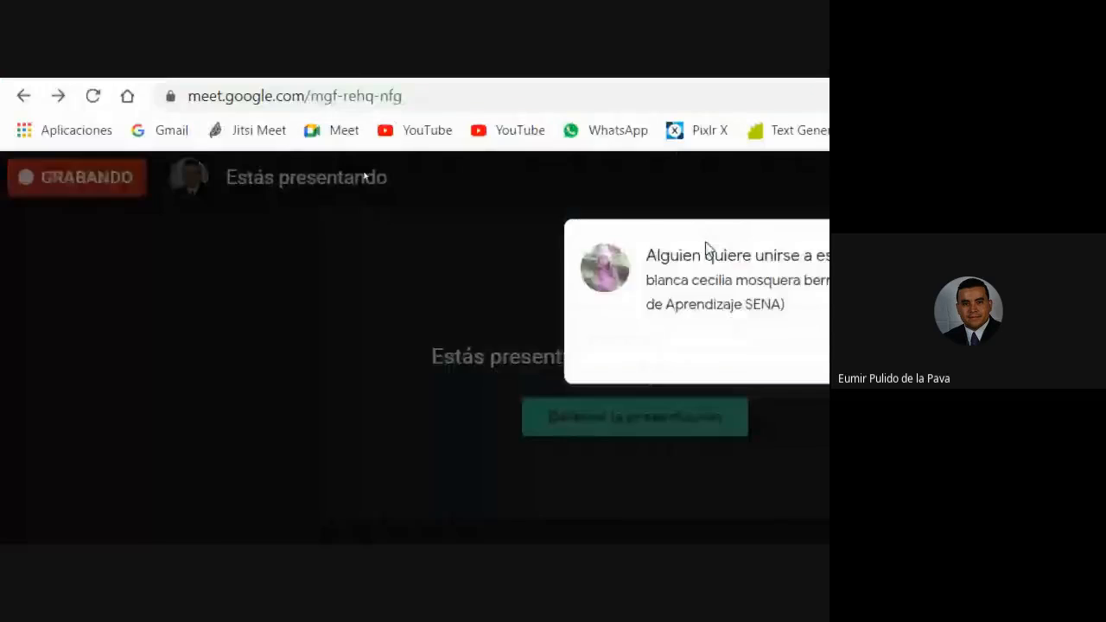
{"action": "left_click", "coordinate": [772, 313]}
{"action": "key", "text": "alt+Tab"}
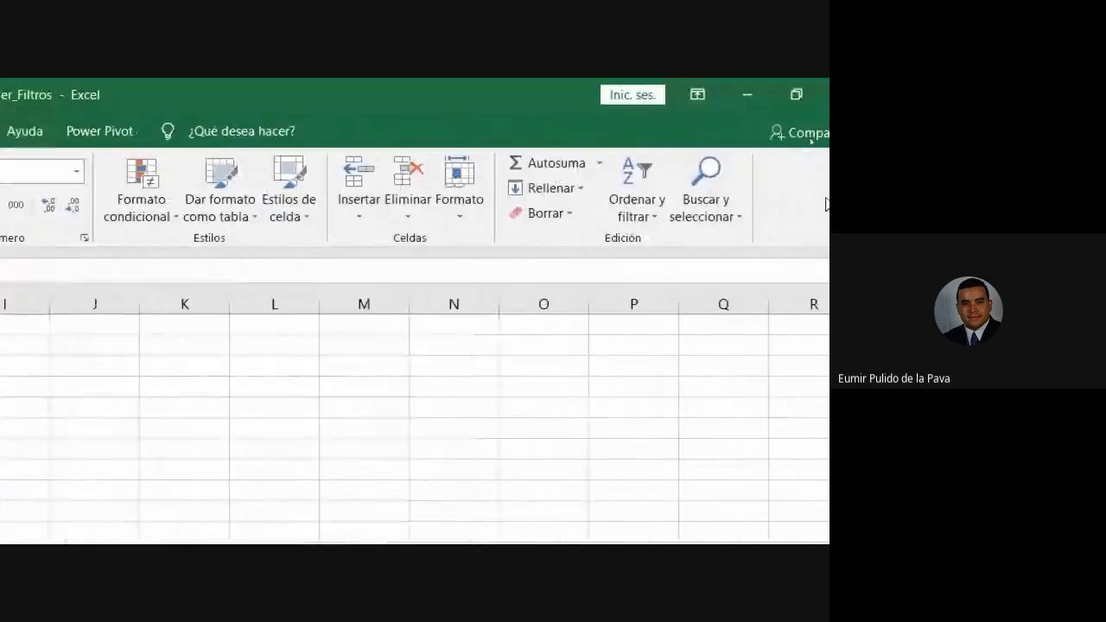
Turn on AutoFilter arrows for the Región, Vendedor, Orden, Fecha and Total headers.
{"action": "left_click", "coordinate": [630, 215]}
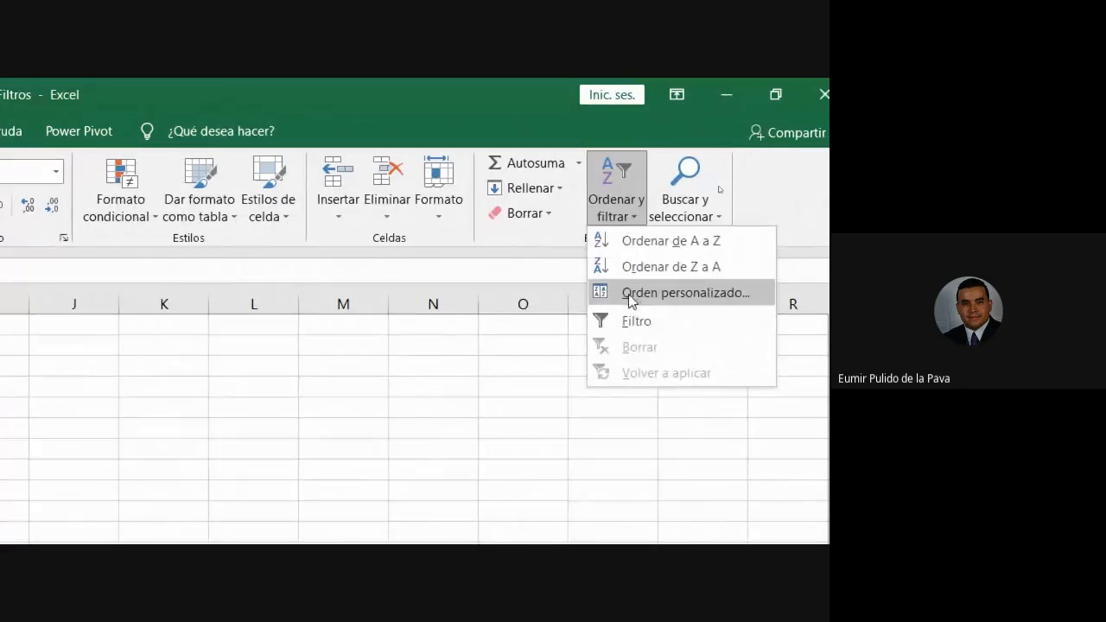
{"action": "left_click", "coordinate": [629, 321]}
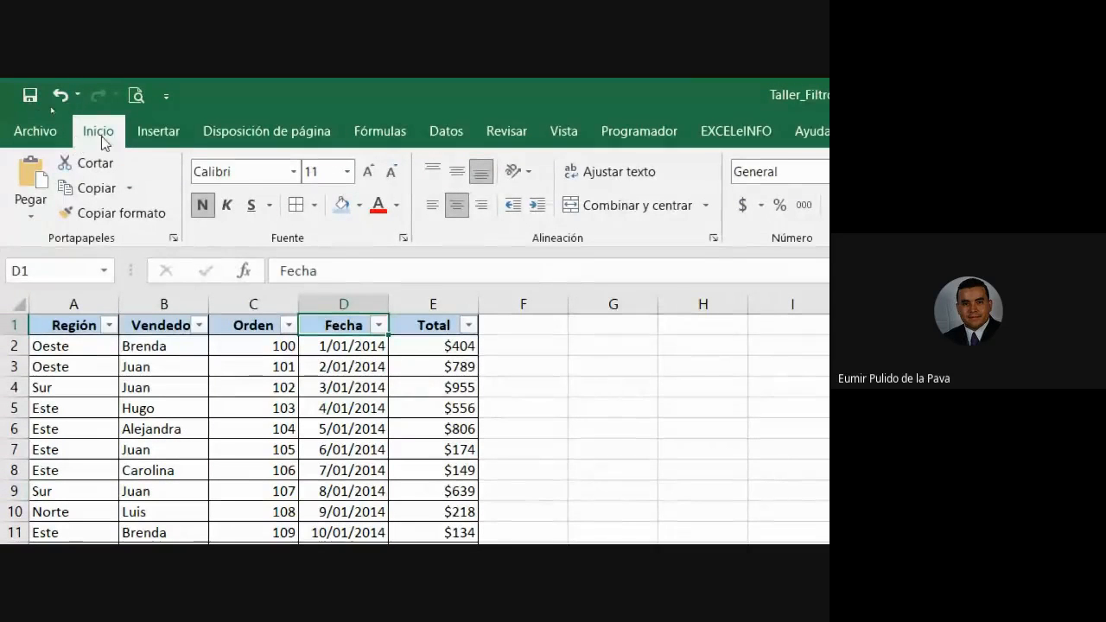
{"action": "left_click", "coordinate": [611, 188]}
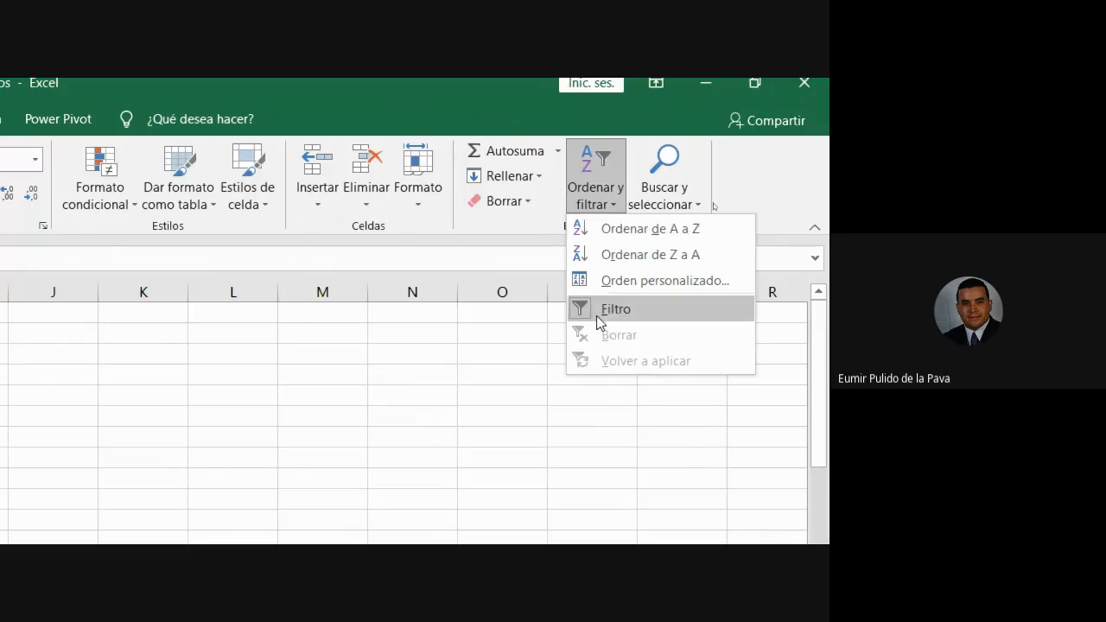
{"action": "left_click", "coordinate": [605, 311]}
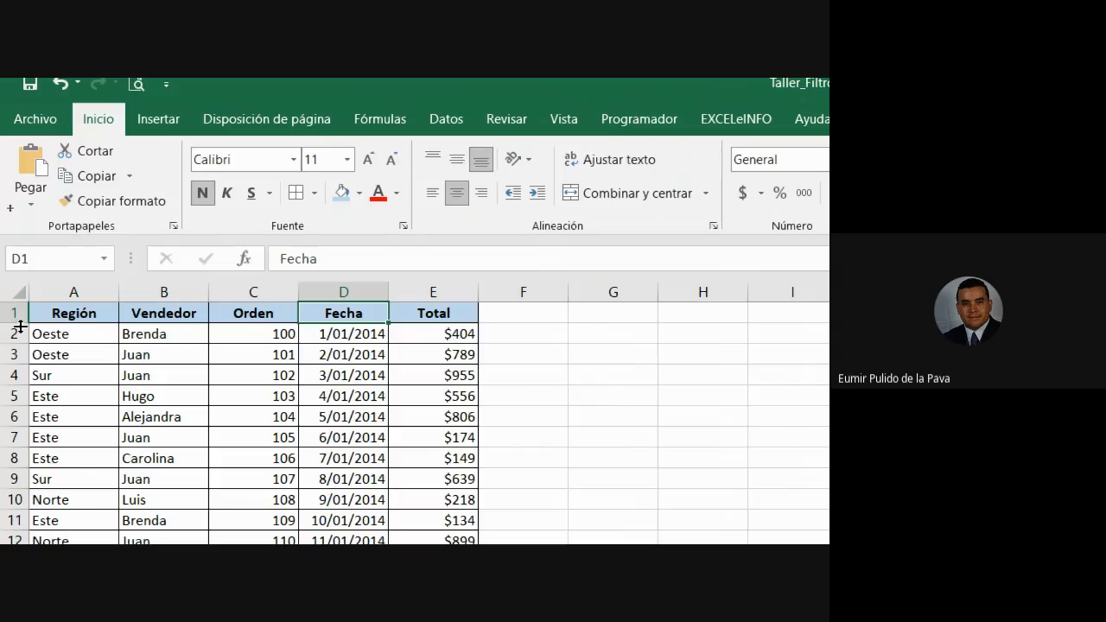
{"action": "left_click", "coordinate": [446, 122]}
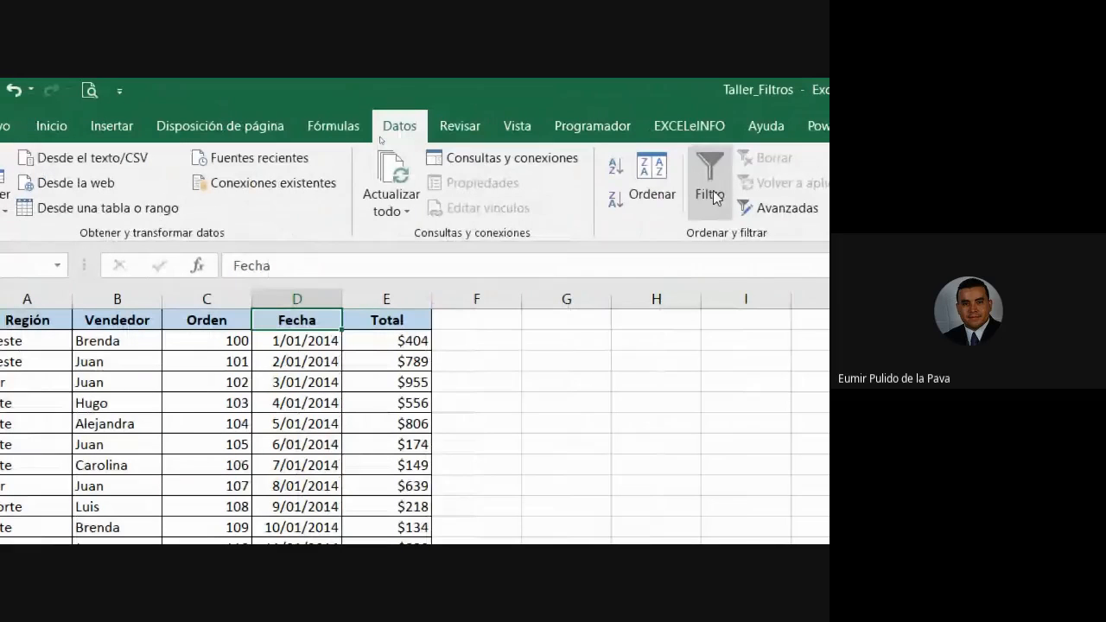
{"action": "left_click", "coordinate": [708, 195]}
{"action": "left_click", "coordinate": [709, 195]}
{"action": "left_click", "coordinate": [708, 195]}
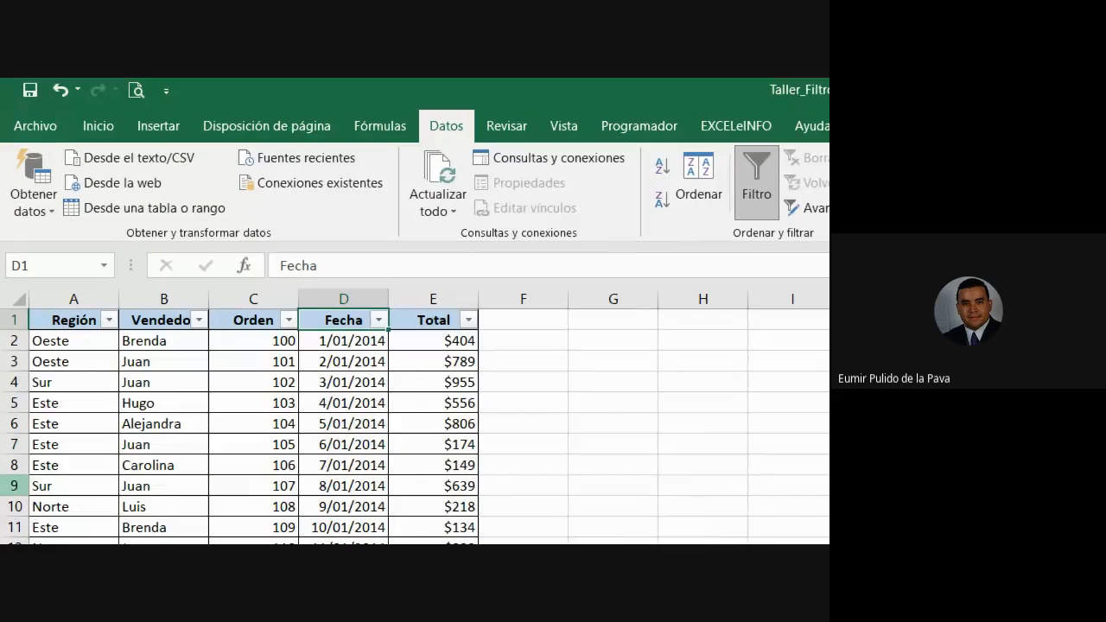
{"action": "left_click", "coordinate": [182, 298]}
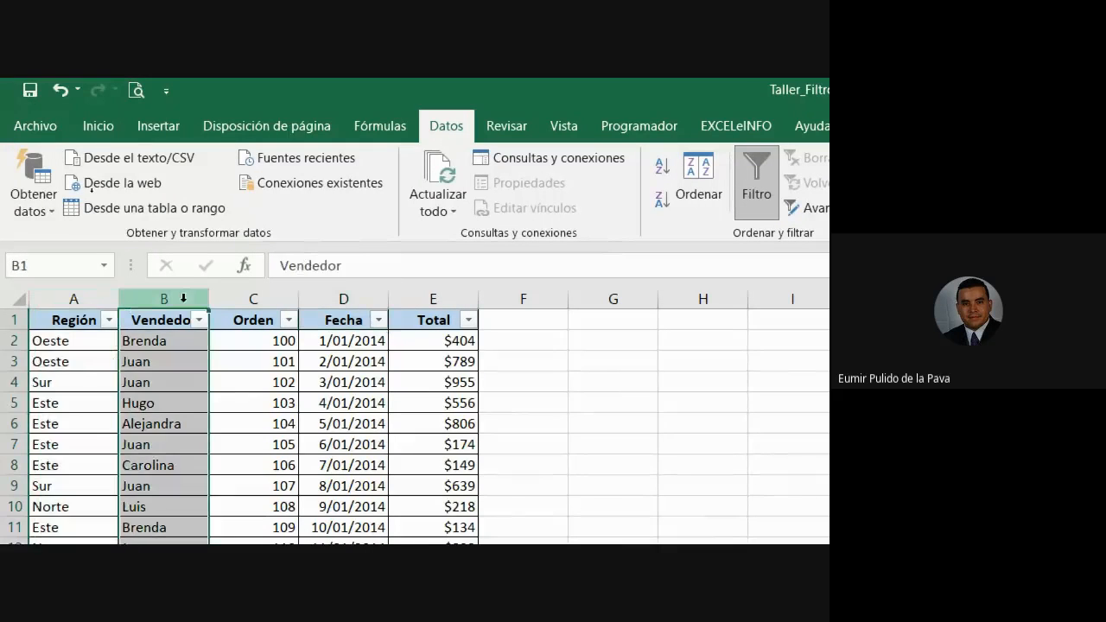
{"action": "left_click", "coordinate": [284, 294]}
{"action": "left_click", "coordinate": [442, 301]}
{"action": "left_click", "coordinate": [343, 298]}
{"action": "left_click", "coordinate": [253, 298]}
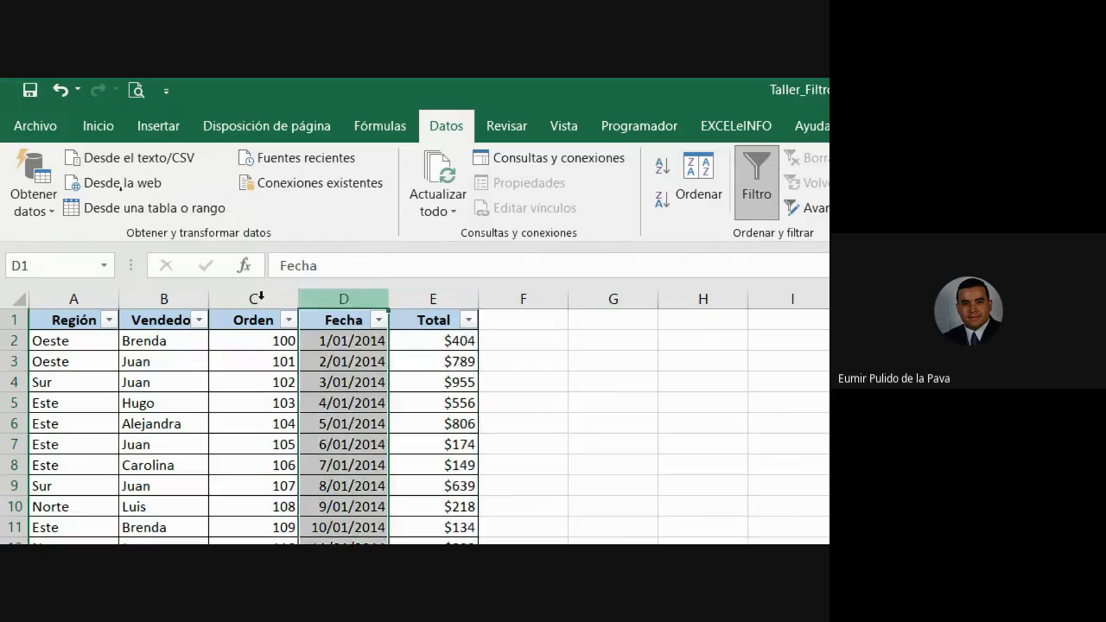
{"action": "left_click", "coordinate": [163, 297]}
{"action": "left_click", "coordinate": [74, 298]}
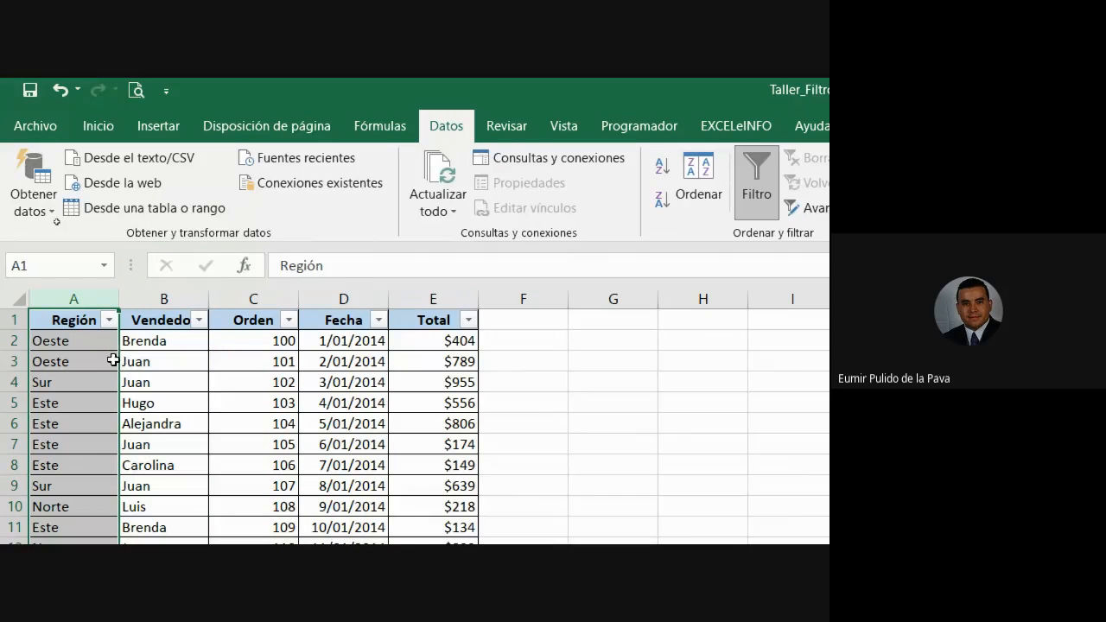
{"action": "left_click", "coordinate": [81, 319]}
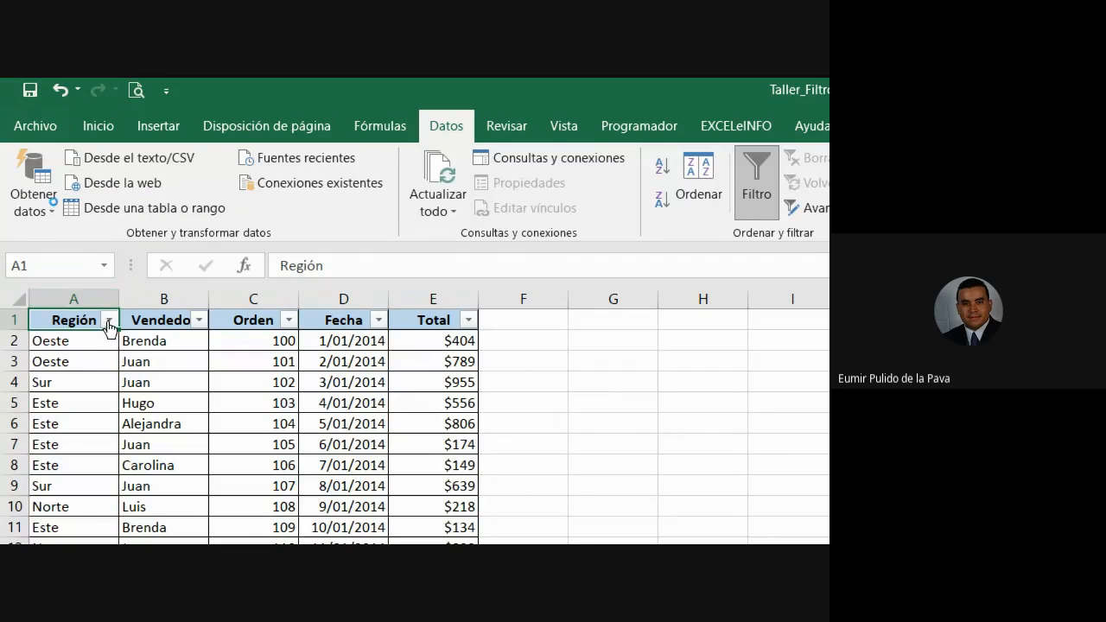
{"action": "left_click", "coordinate": [108, 321]}
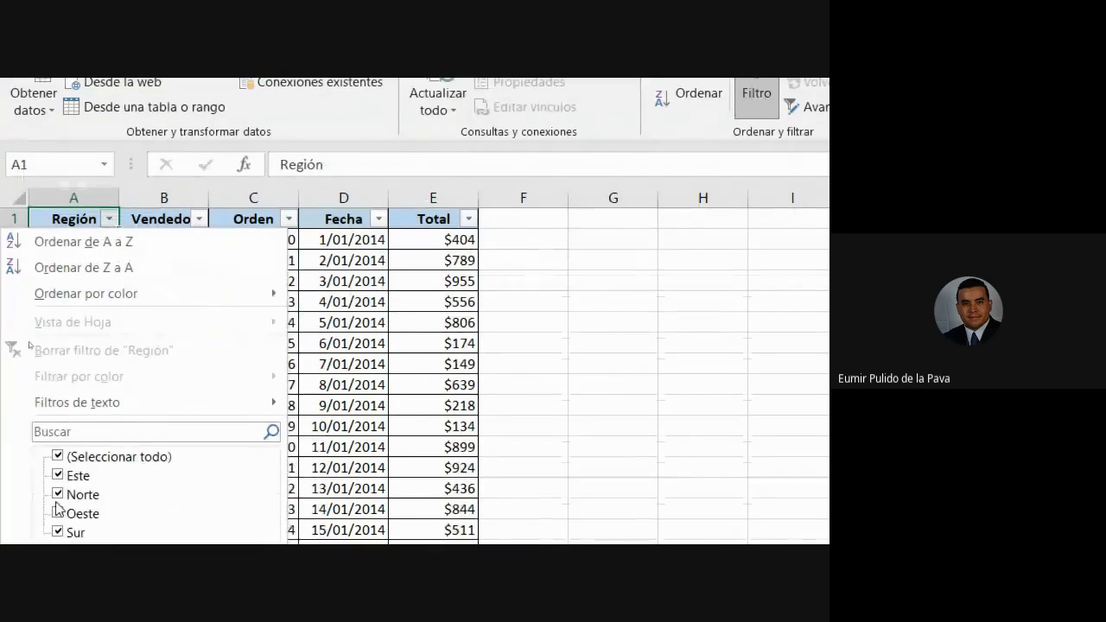
{"action": "mouse_move", "coordinate": [78, 503]}
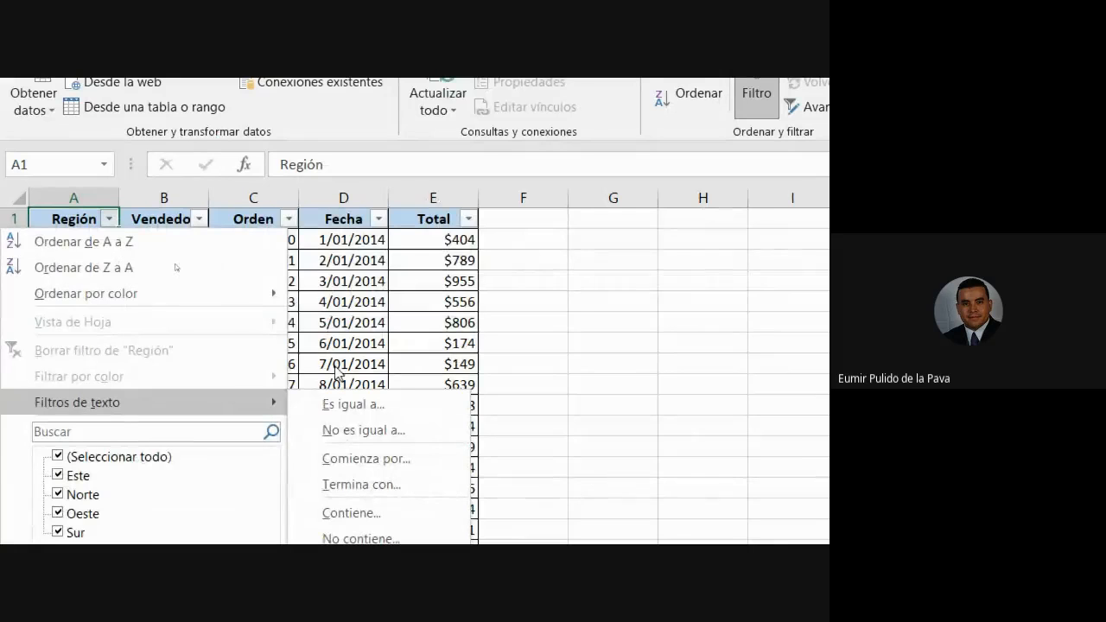
{"action": "left_click", "coordinate": [402, 327]}
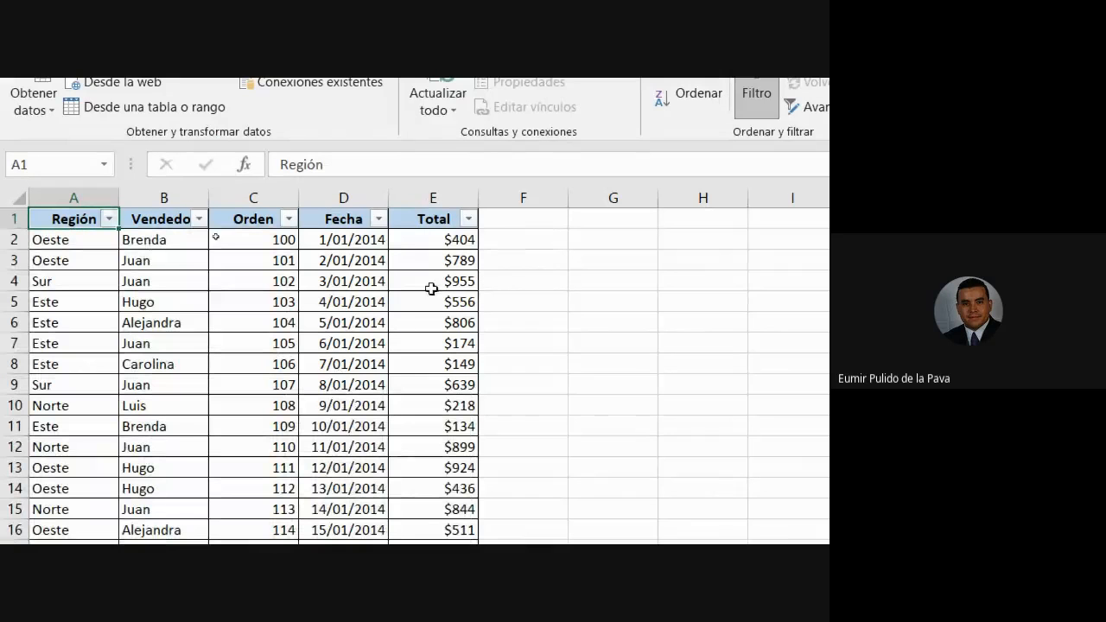
{"action": "left_click", "coordinate": [75, 198]}
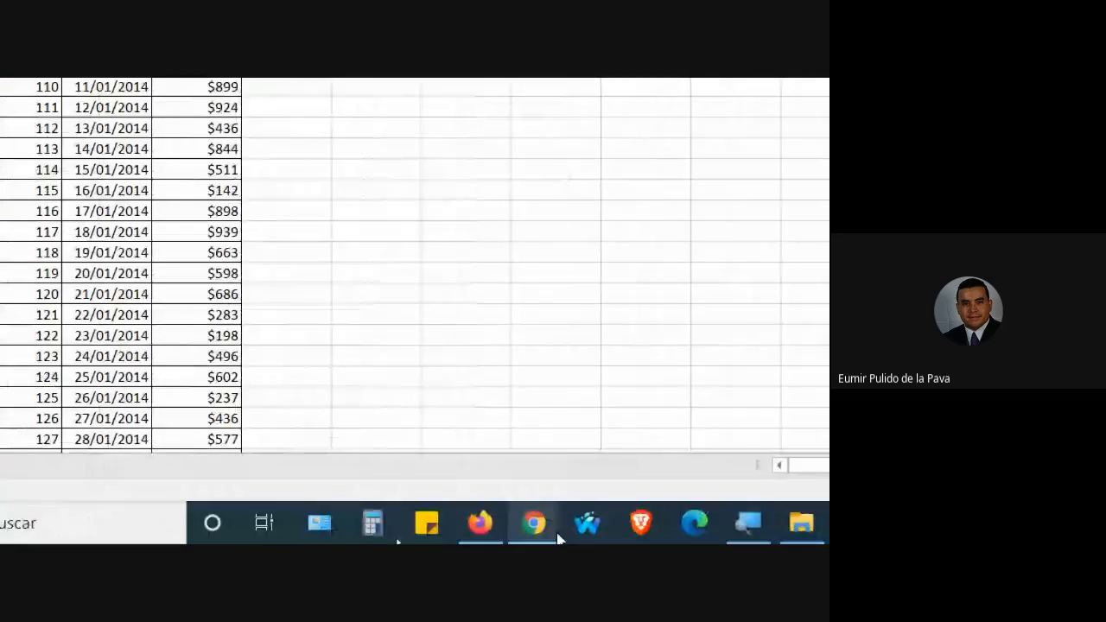
Admit the waiting participant in Google Meet, dismiss the next request, and return to Excel.
{"action": "left_click", "coordinate": [534, 522]}
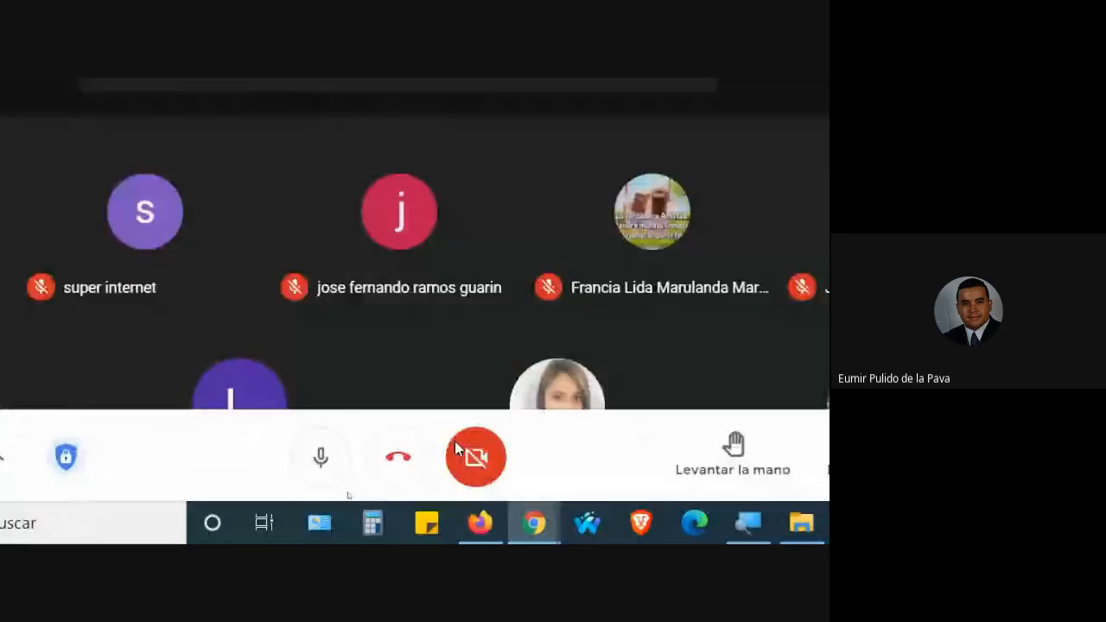
{"action": "left_click", "coordinate": [674, 281]}
{"action": "left_click", "coordinate": [669, 253]}
{"action": "key", "text": "alt+Tab"}
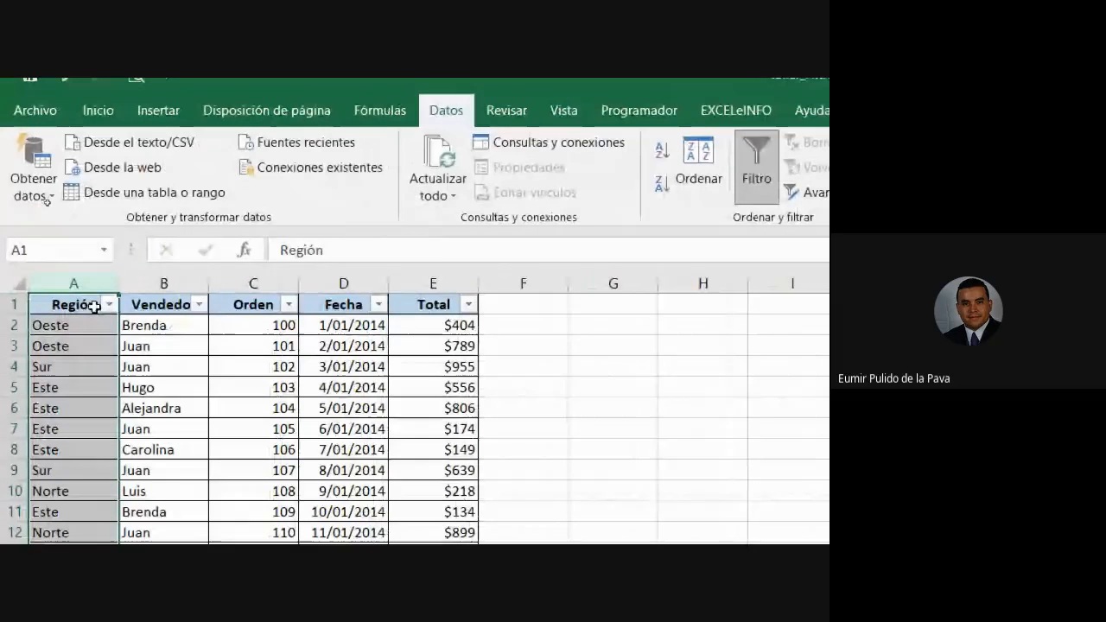
Open the Vendedor filter list, then leave it for the video call.
{"action": "left_click", "coordinate": [198, 305]}
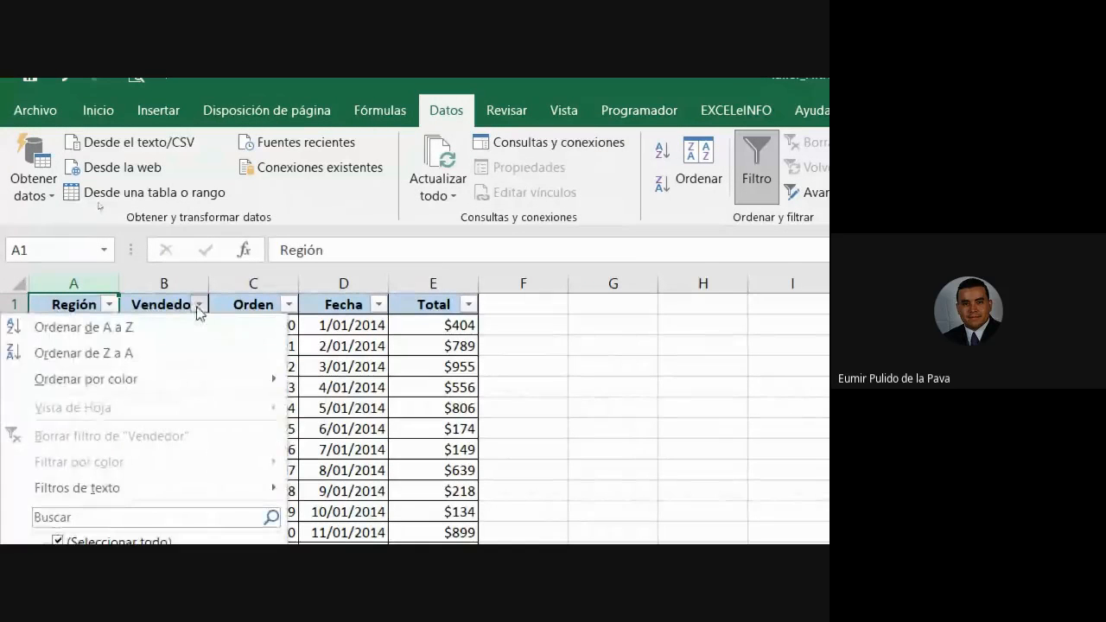
{"action": "mouse_move", "coordinate": [197, 429]}
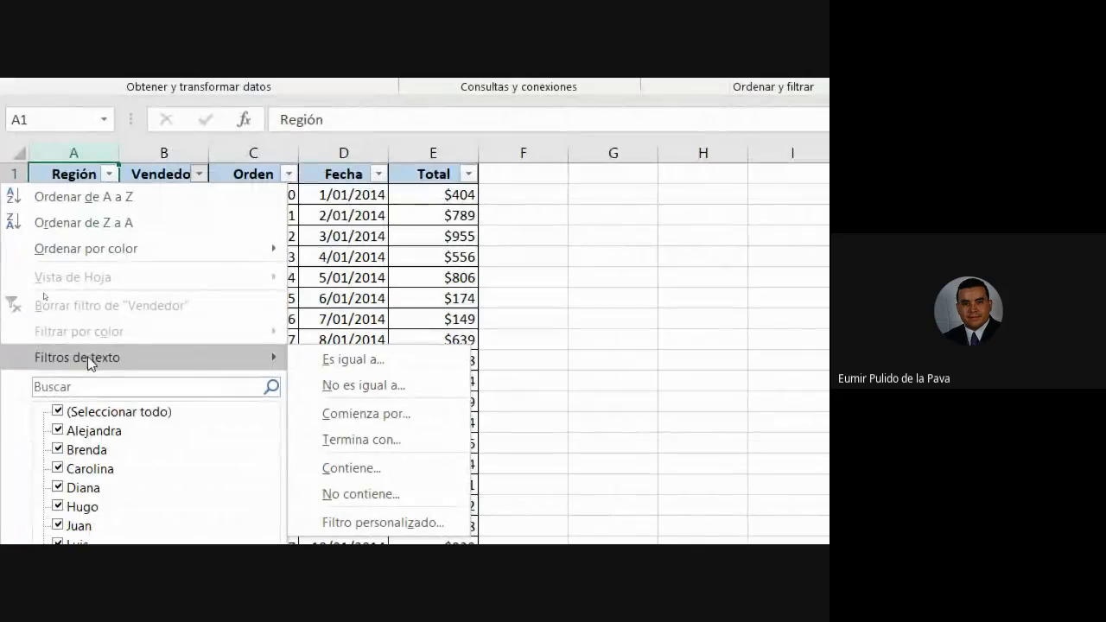
{"action": "key", "text": "alt+Tab"}
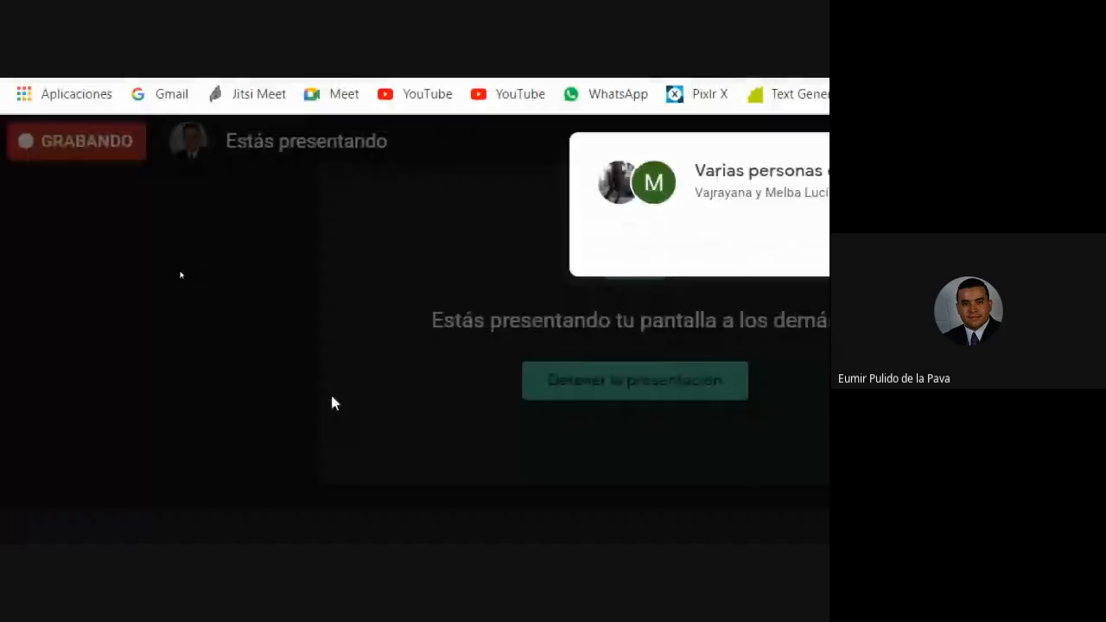
Admit everyone waiting in Google Meet, then select the Vendedor column in Excel.
{"action": "left_click", "coordinate": [681, 259]}
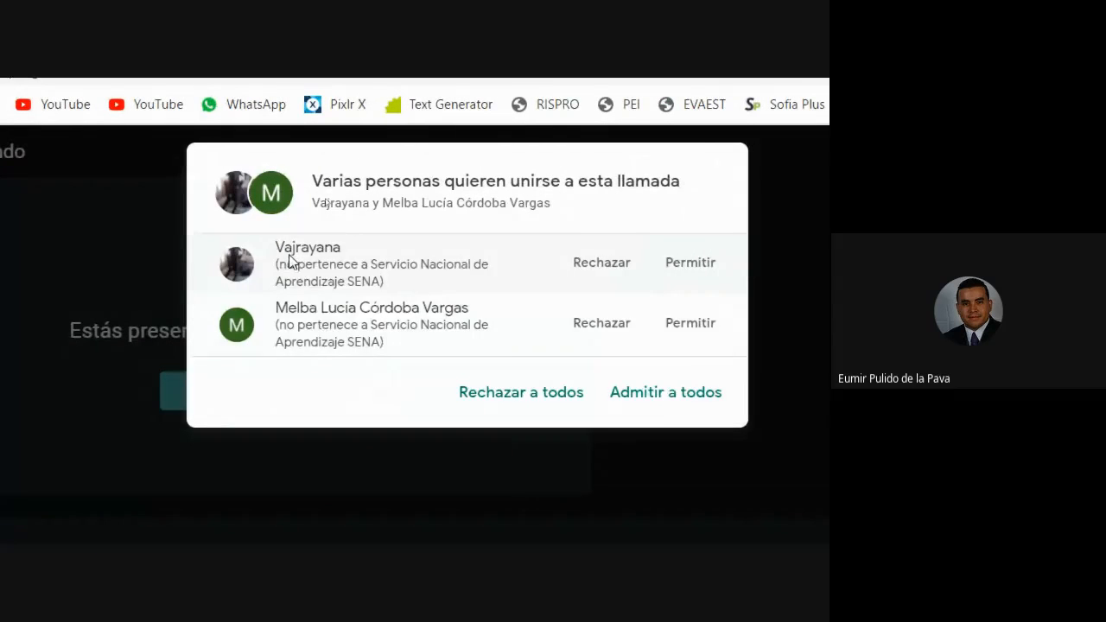
{"action": "left_click", "coordinate": [665, 402]}
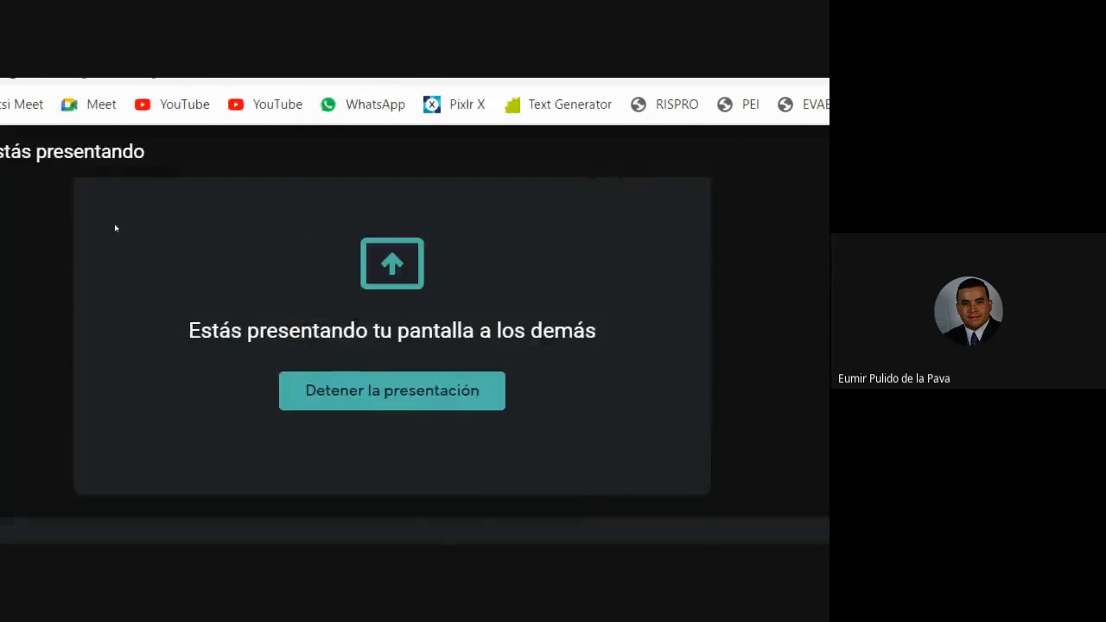
{"action": "key", "text": "alt+Tab"}
{"action": "left_click", "coordinate": [148, 239]}
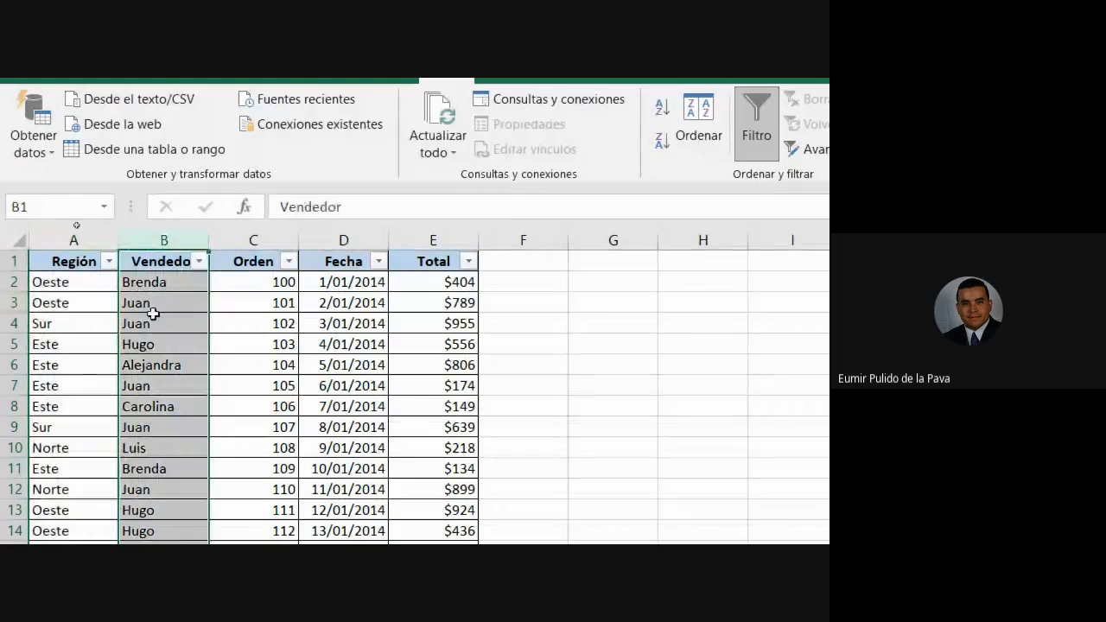
{"action": "left_click", "coordinate": [198, 261]}
{"action": "mouse_move", "coordinate": [186, 430]}
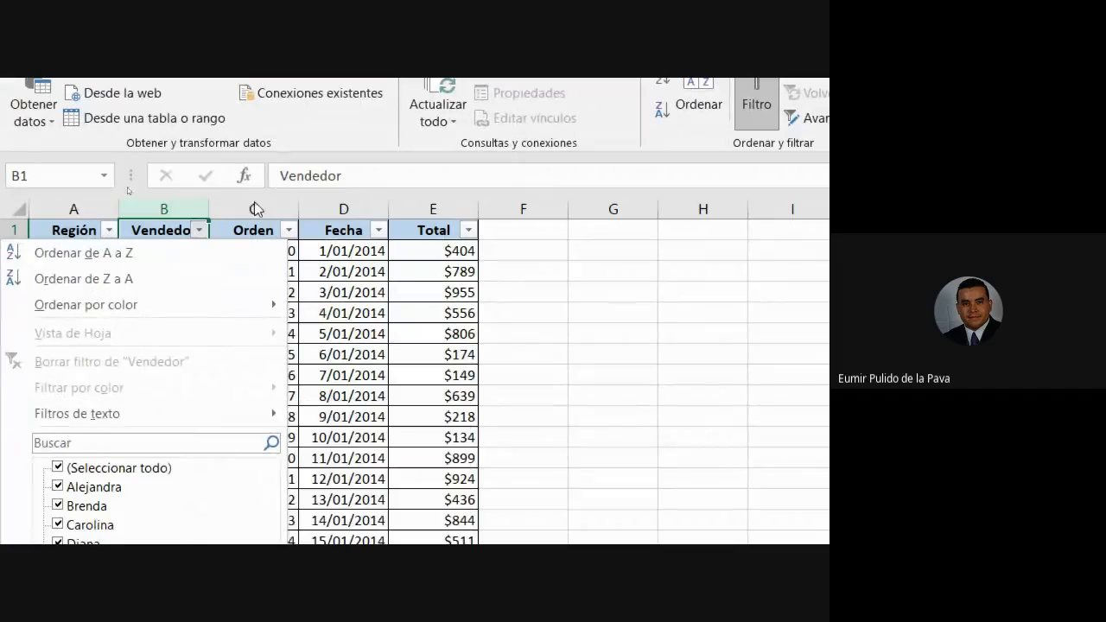
{"action": "left_click", "coordinate": [259, 230]}
{"action": "left_click", "coordinate": [276, 230]}
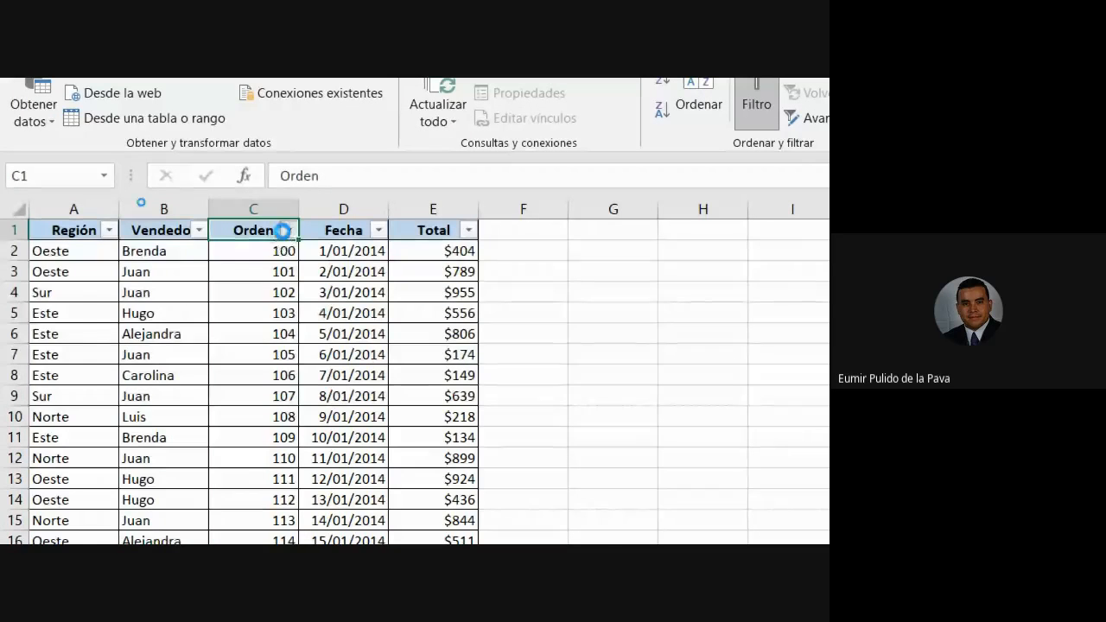
{"action": "left_click", "coordinate": [288, 231]}
{"action": "mouse_move", "coordinate": [213, 423]}
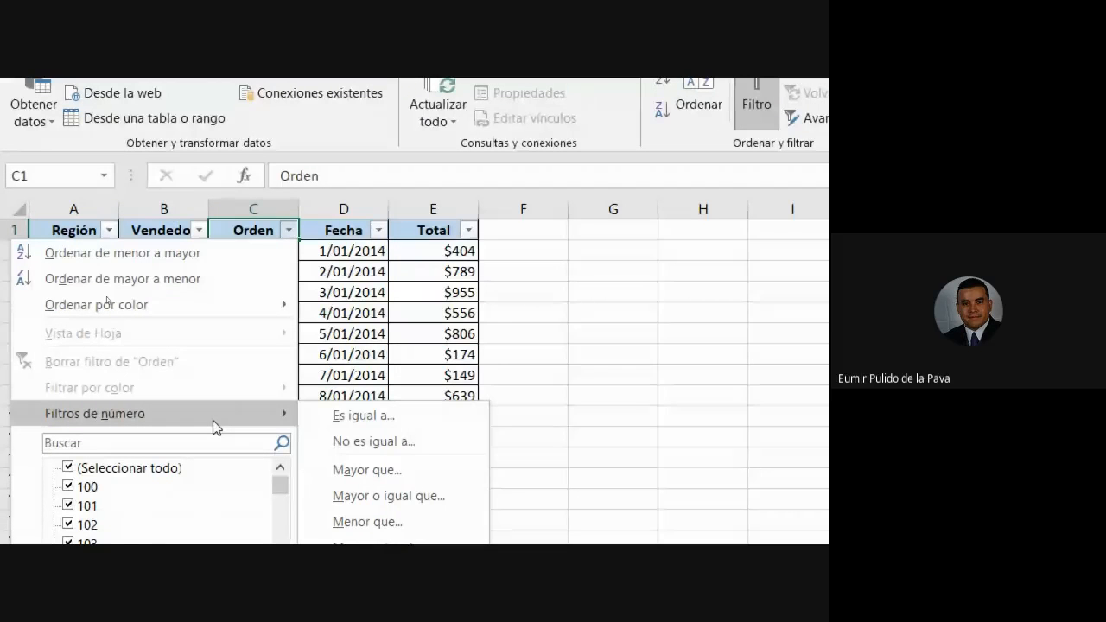
{"action": "left_click", "coordinate": [253, 198]}
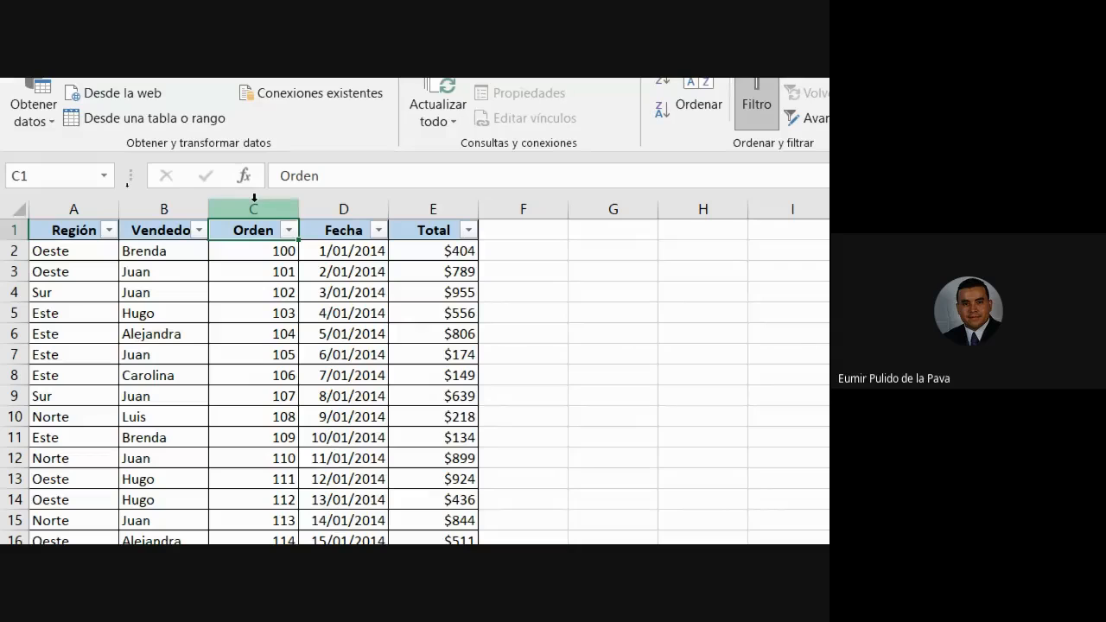
{"action": "left_click", "coordinate": [351, 230]}
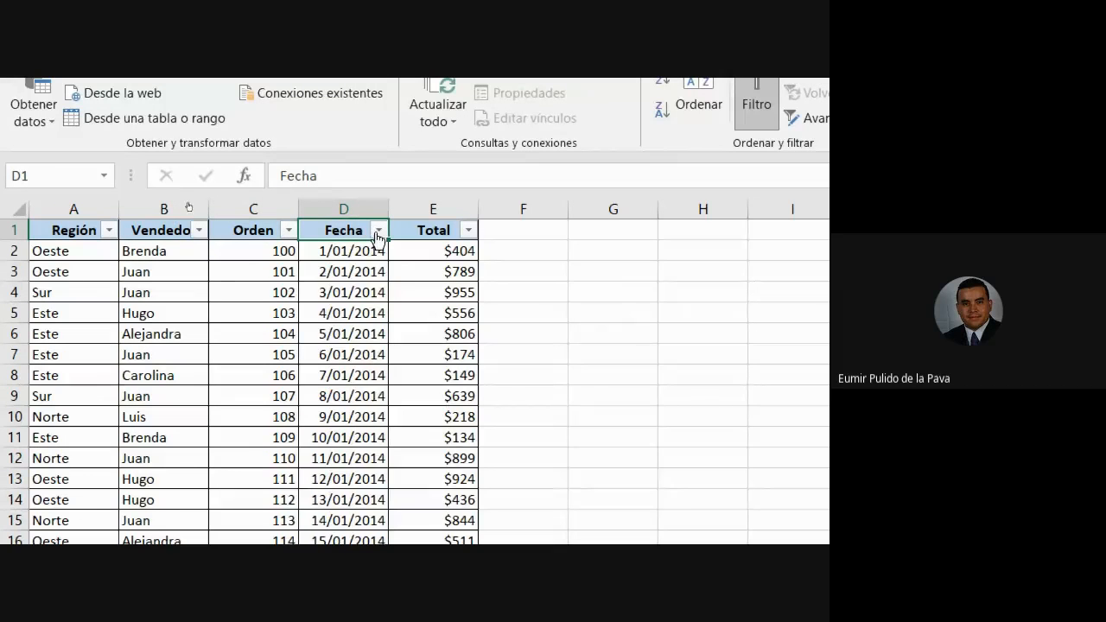
{"action": "left_click", "coordinate": [378, 231]}
{"action": "mouse_move", "coordinate": [331, 420]}
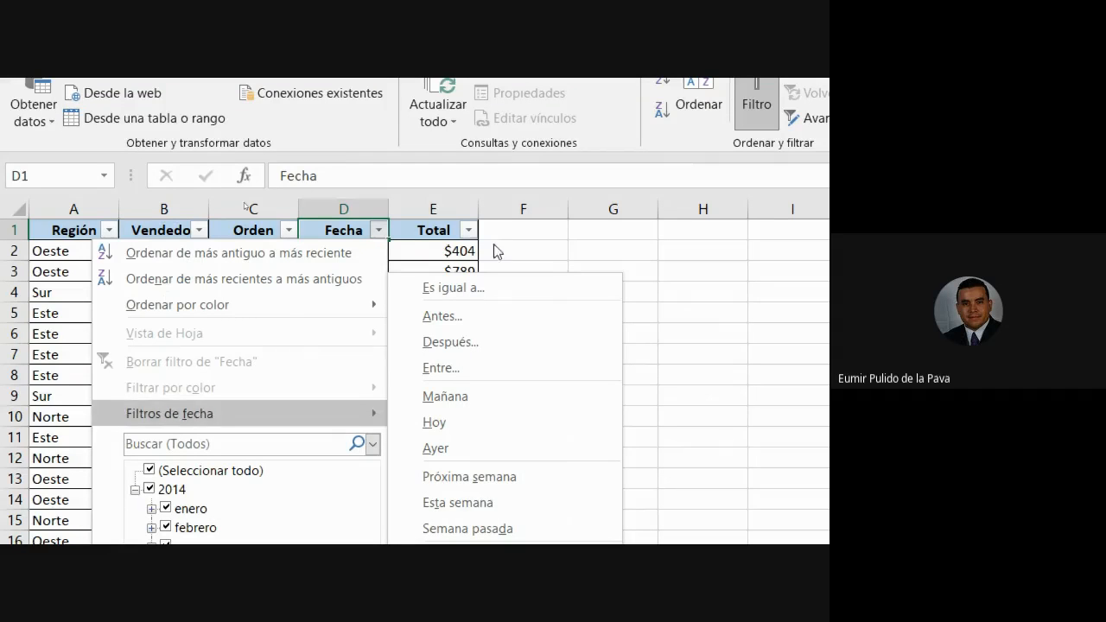
{"action": "left_click", "coordinate": [443, 225]}
{"action": "left_click", "coordinate": [468, 229]}
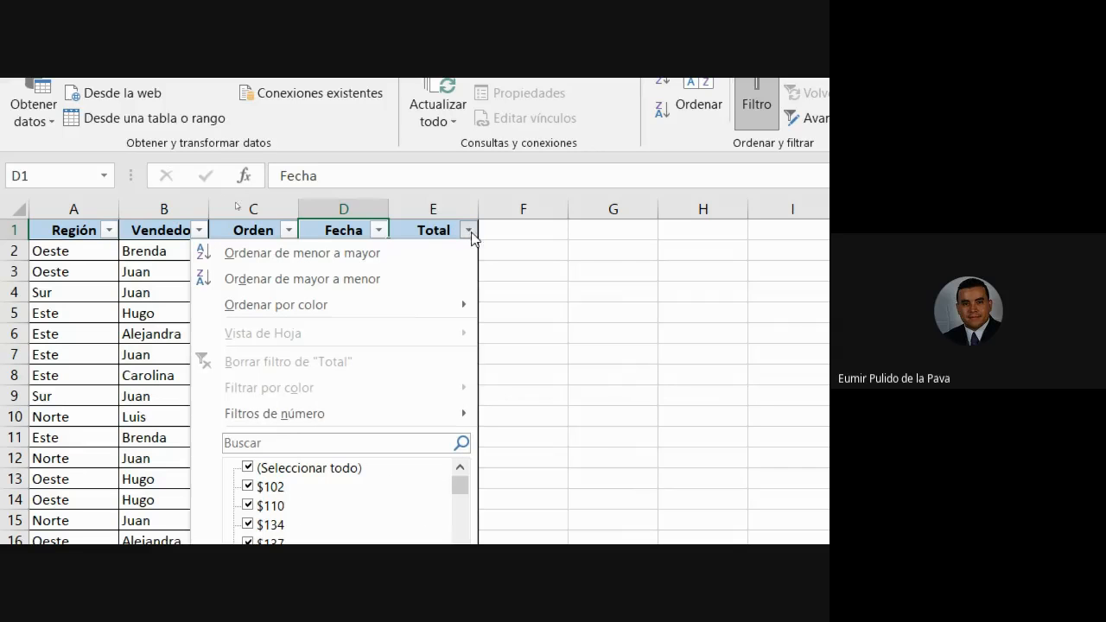
{"action": "mouse_move", "coordinate": [371, 415]}
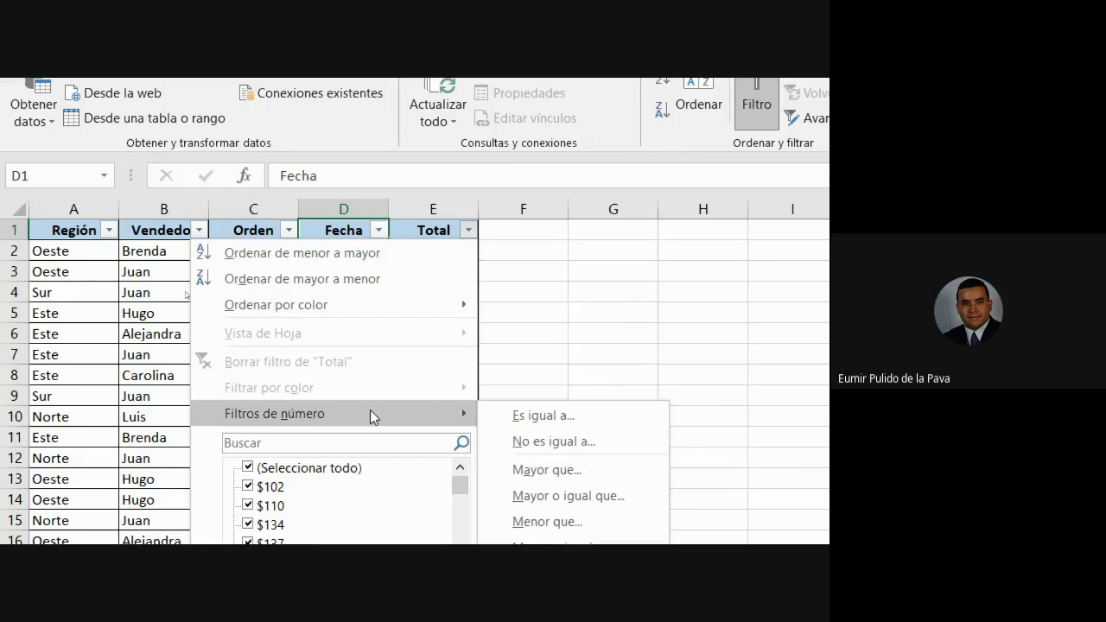
{"action": "left_click", "coordinate": [518, 321]}
{"action": "left_click_drag", "start_coordinate": [449, 252], "coordinate": [418, 320]}
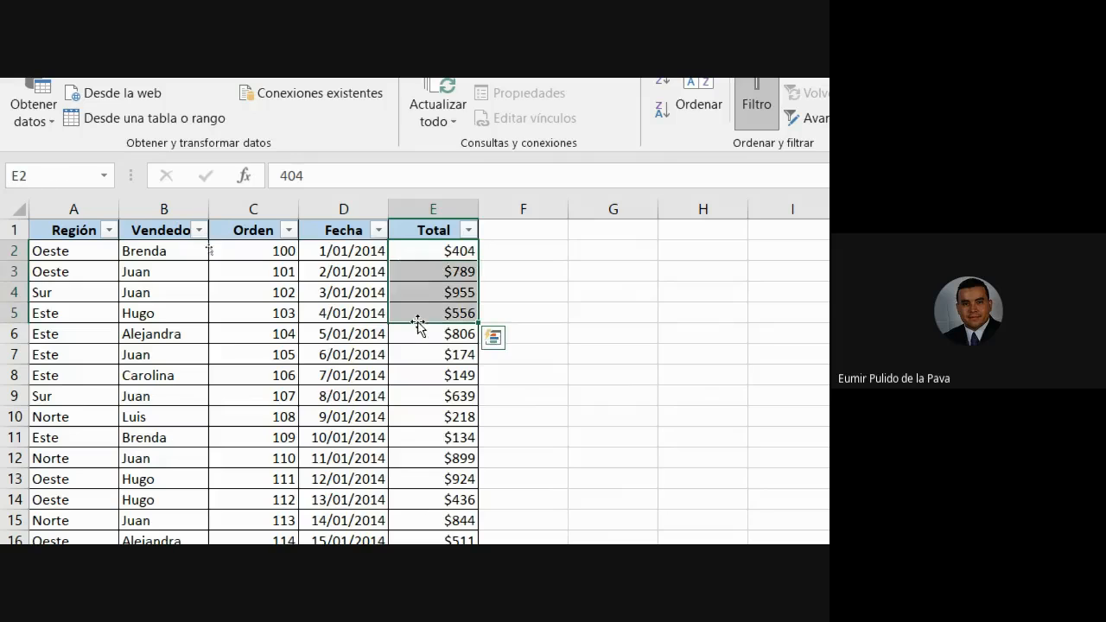
{"action": "left_click", "coordinate": [467, 230]}
{"action": "mouse_move", "coordinate": [411, 411]}
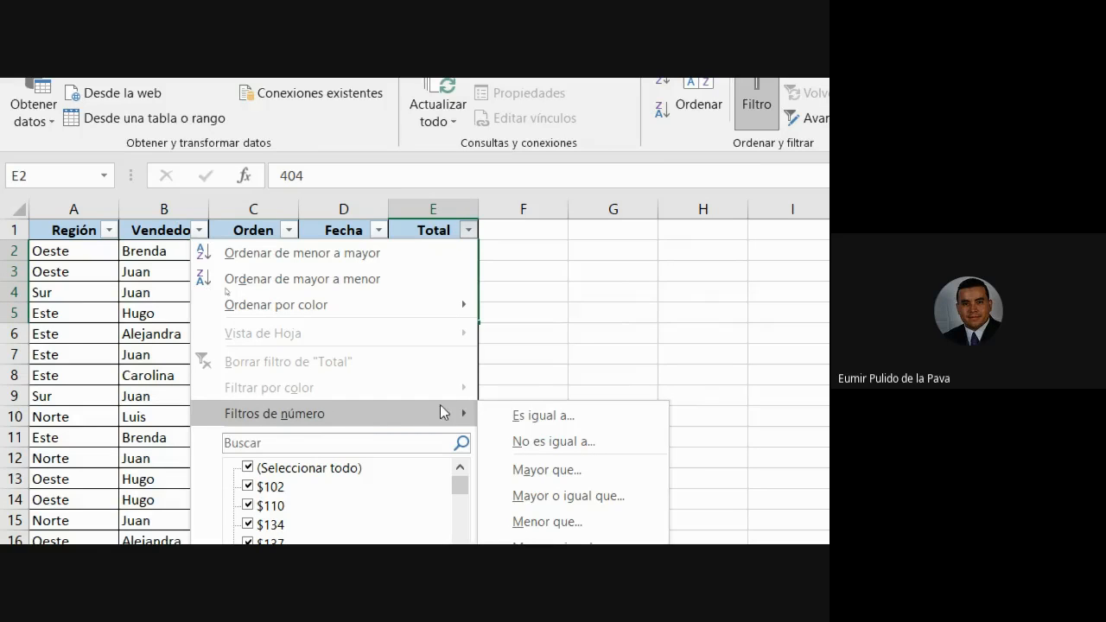
{"action": "left_click", "coordinate": [485, 285]}
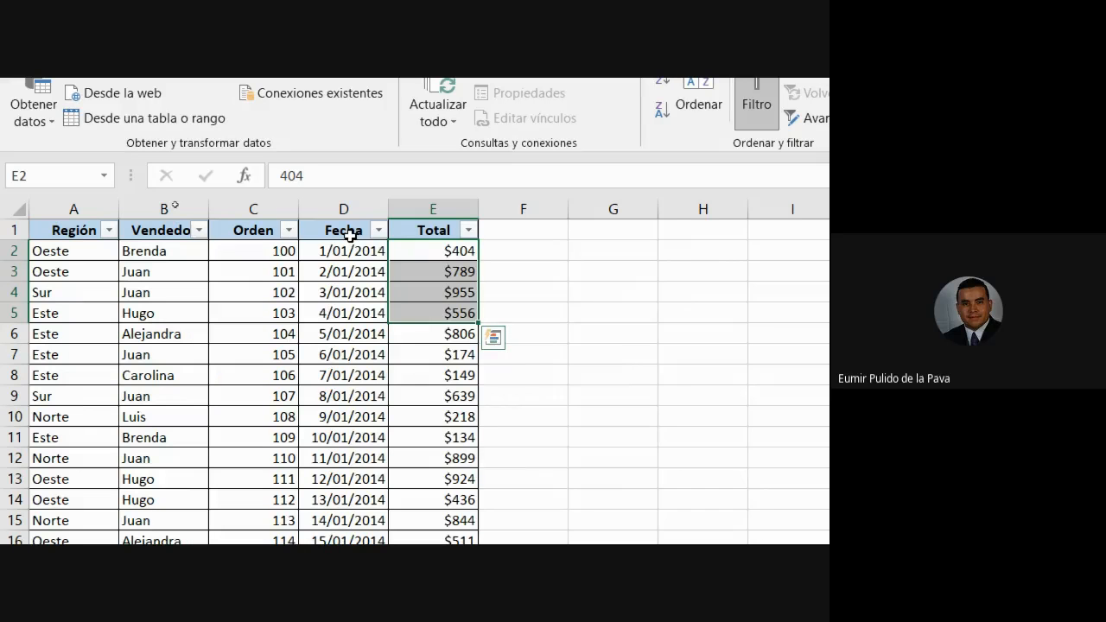
{"action": "left_click_drag", "start_coordinate": [434, 229], "coordinate": [444, 231]}
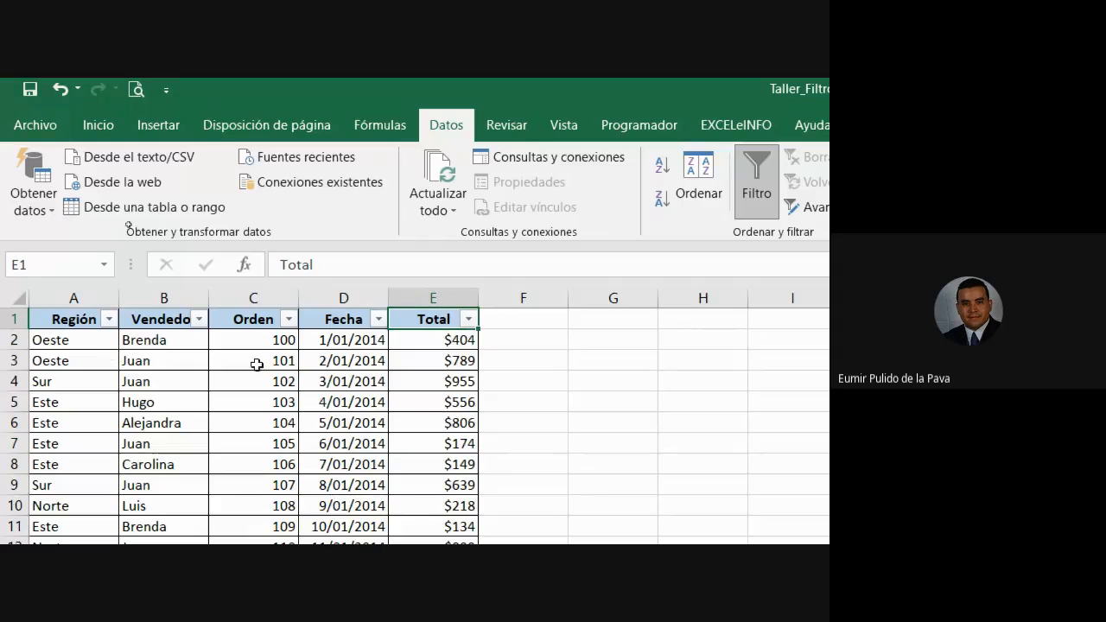
{"action": "left_click_drag", "start_coordinate": [76, 318], "coordinate": [420, 327]}
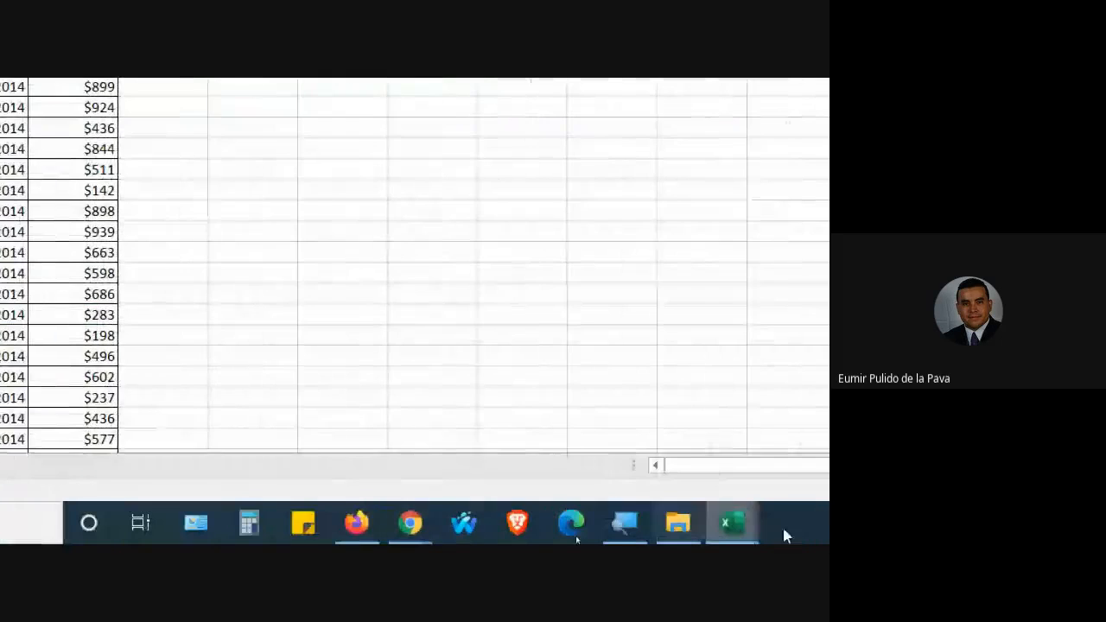
Browse DATOS (D:) > EXCEL MATERIAL > MANEJO INTERMEDIO and open Filtros_Basicos_1.
{"action": "left_click", "coordinate": [662, 522]}
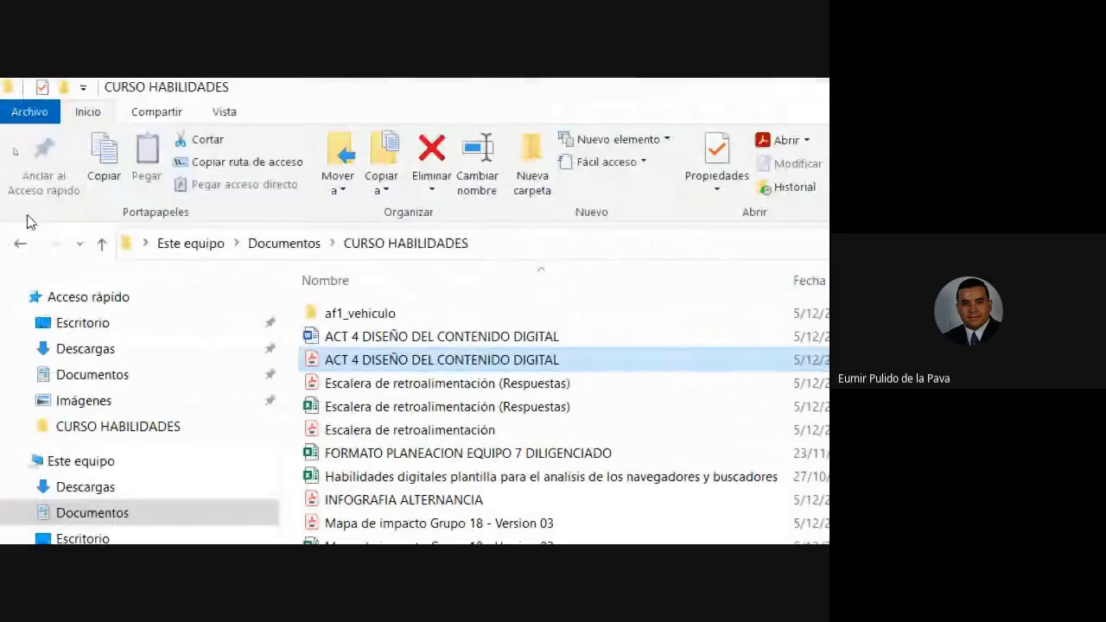
{"action": "left_click", "coordinate": [21, 247]}
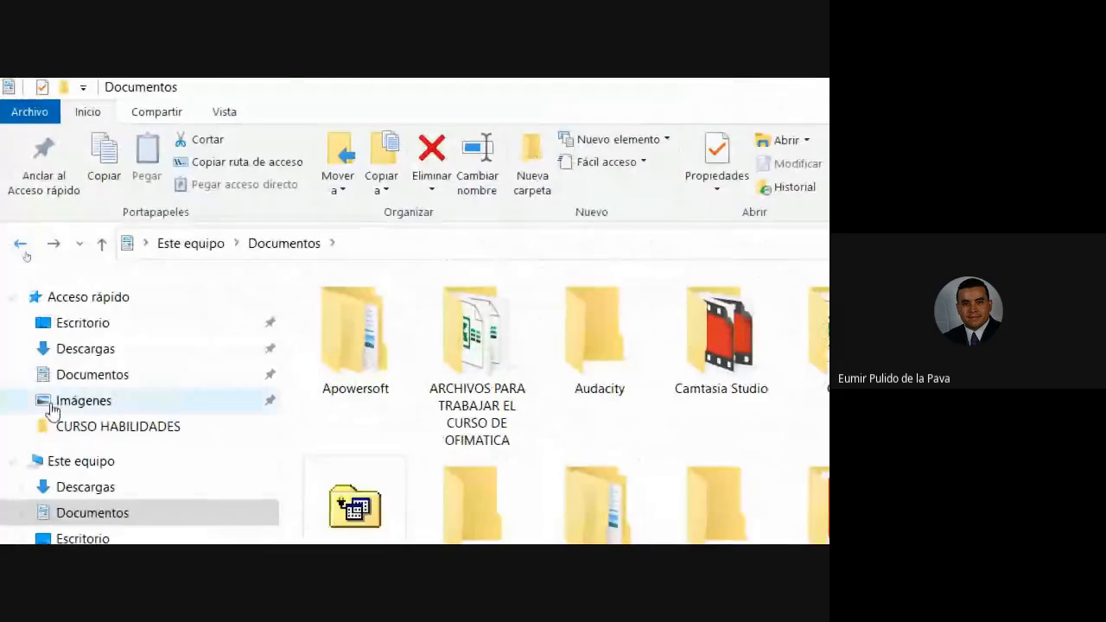
{"action": "left_click", "coordinate": [78, 514]}
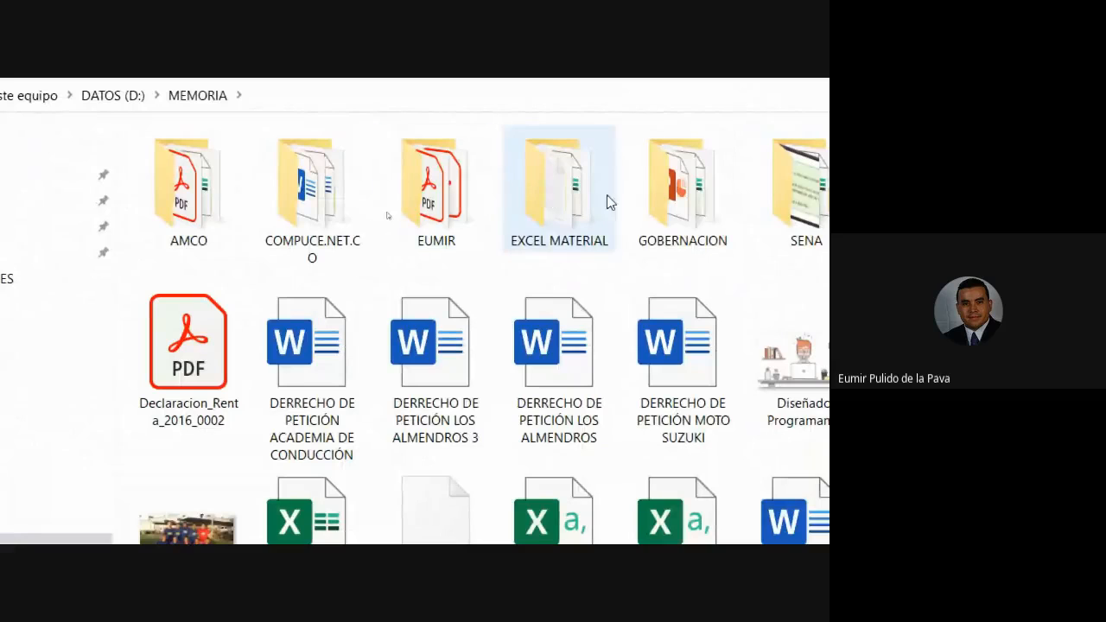
{"action": "double_click", "coordinate": [604, 197]}
{"action": "double_click", "coordinate": [451, 193]}
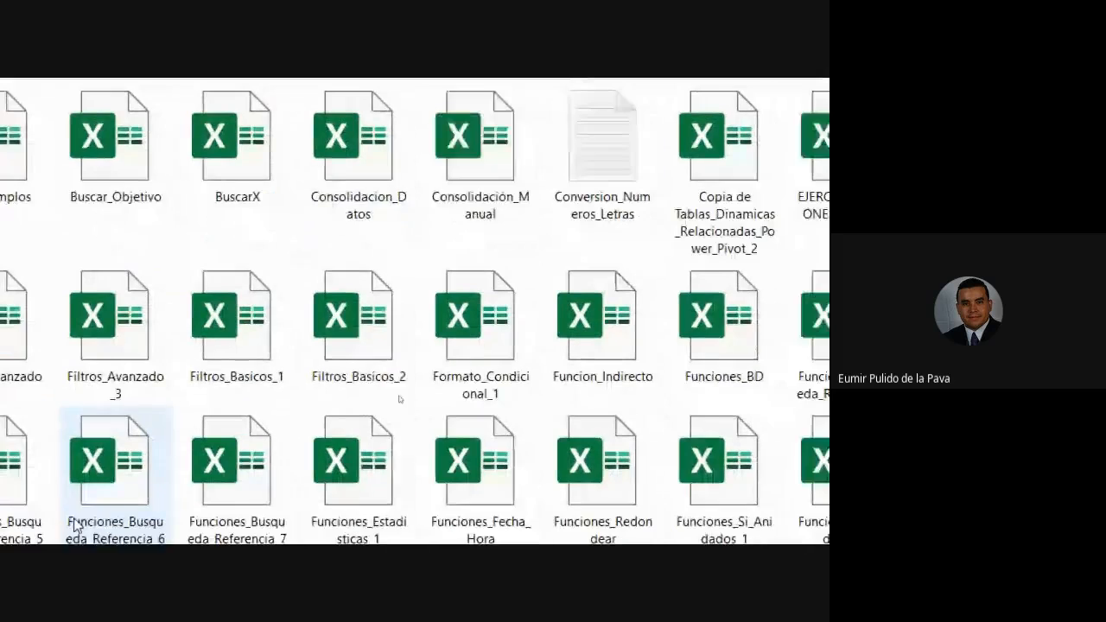
{"action": "double_click", "coordinate": [358, 334]}
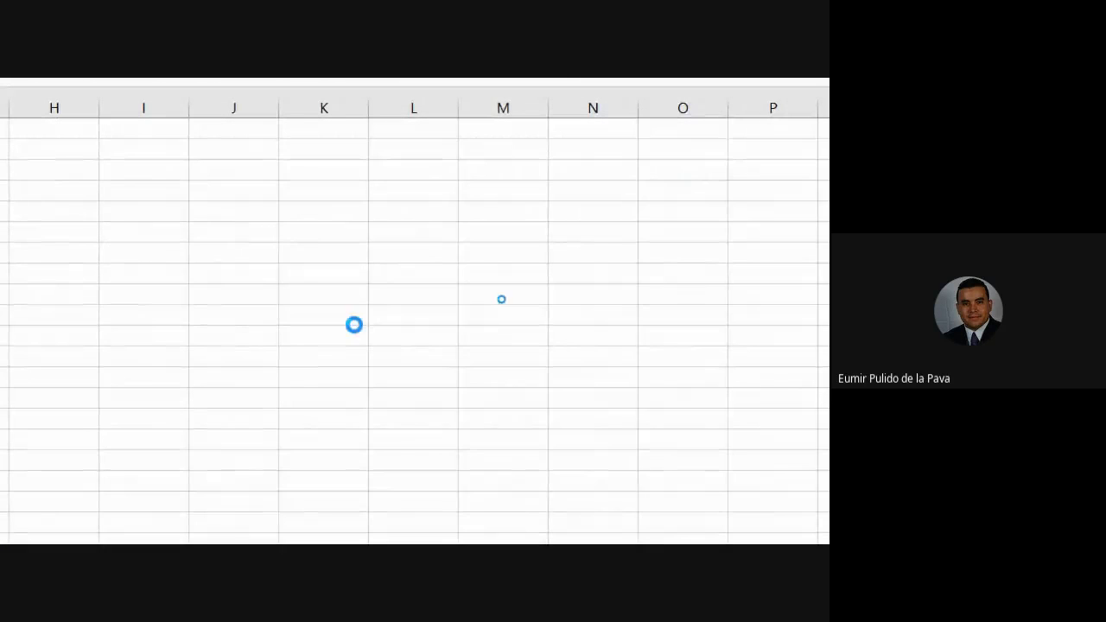
Copy the numbered filtering task list into the sales sheet starting at G2.
{"action": "left_click_drag", "start_coordinate": [202, 129], "coordinate": [189, 250]}
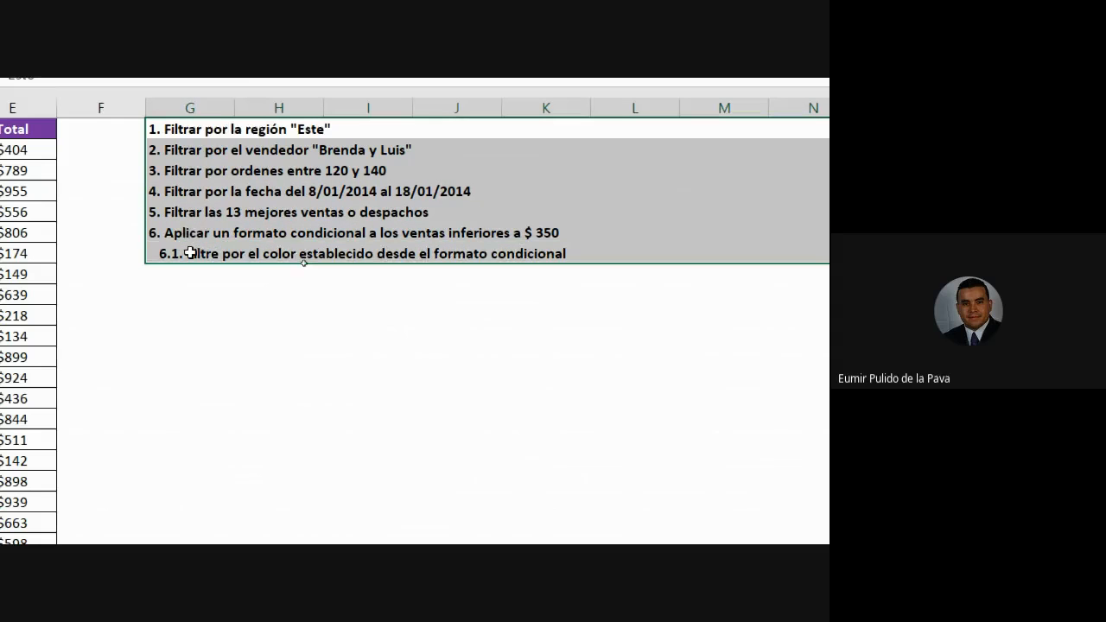
{"action": "key", "text": "ctrl+c"}
{"action": "key", "text": "ctrl+Page_Down"}
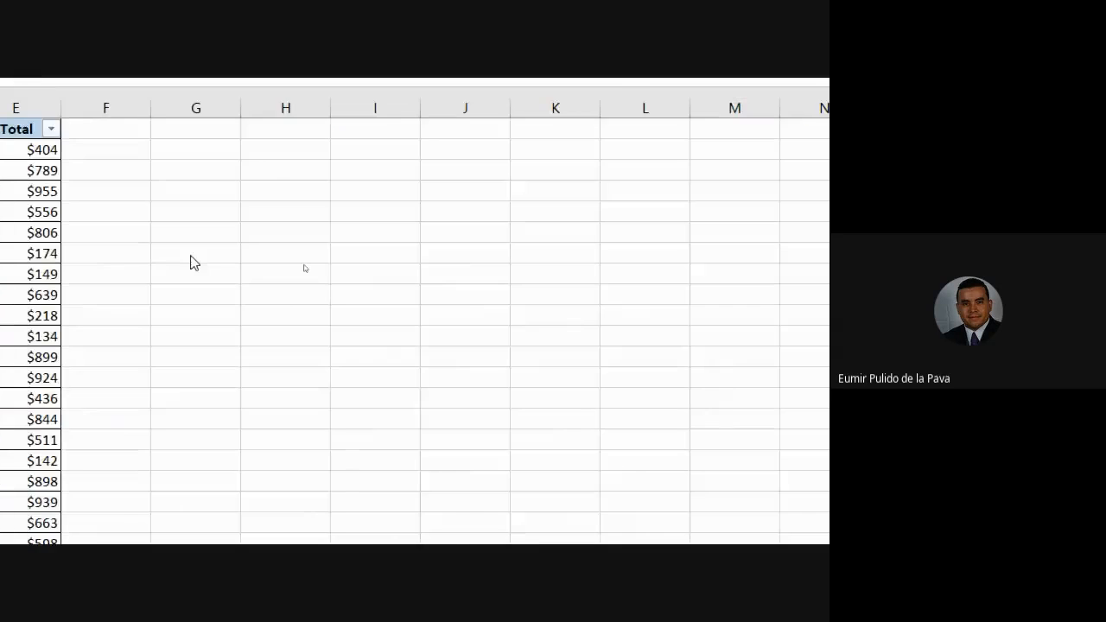
{"action": "left_click", "coordinate": [226, 155]}
{"action": "key", "text": "ctrl+v"}
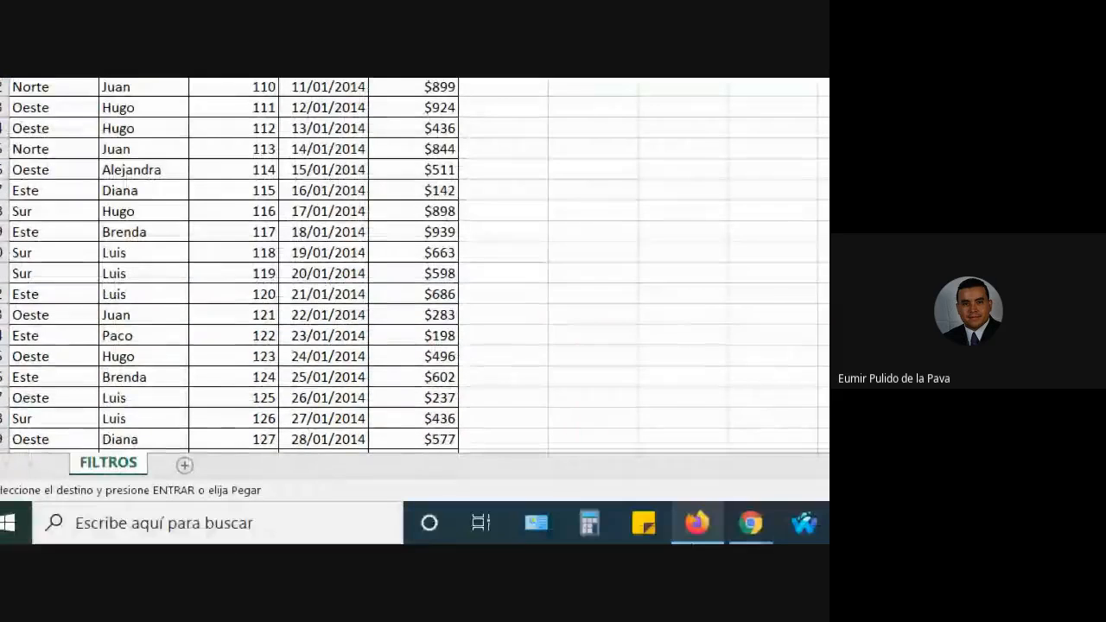
Close the Filtros_Basicos_1 workbook and select the first task in G2.
{"action": "left_click", "coordinate": [513, 523]}
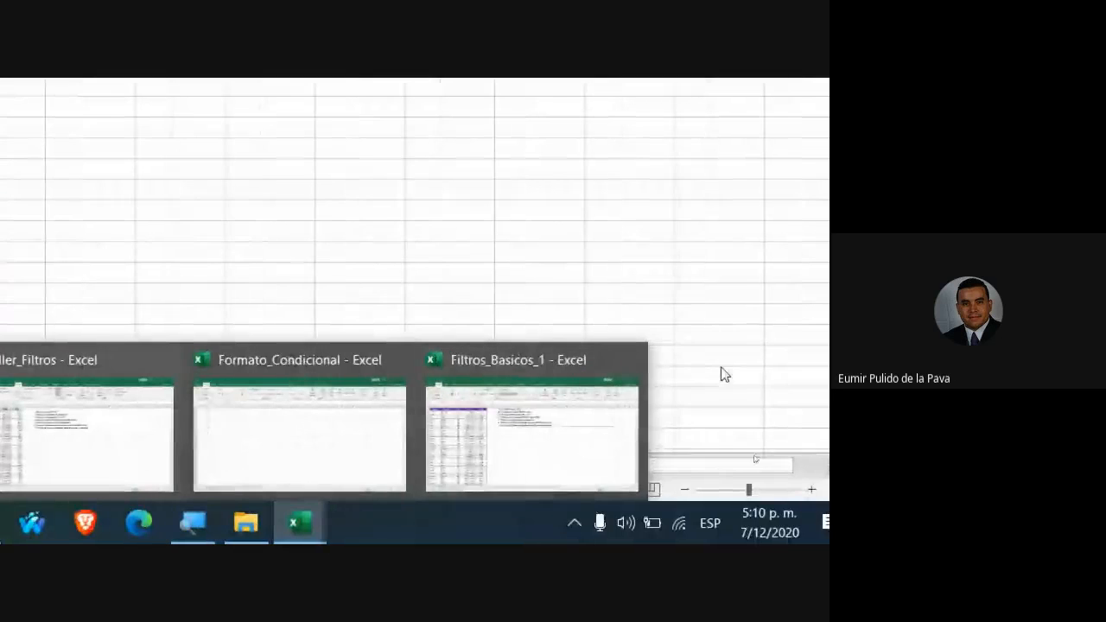
{"action": "left_click", "coordinate": [628, 359]}
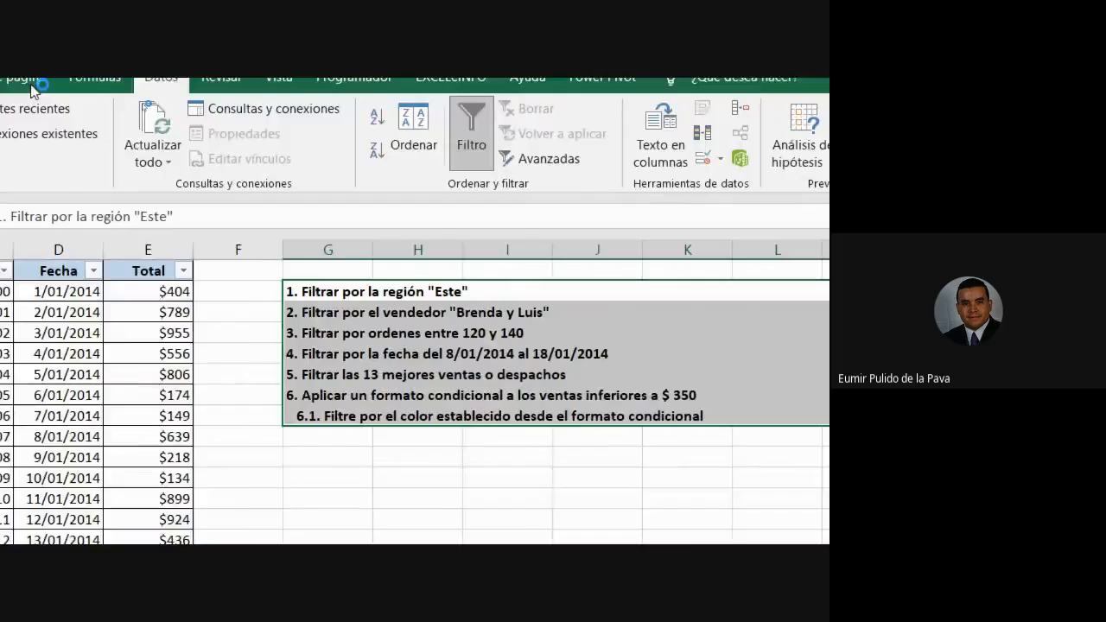
{"action": "left_click", "coordinate": [386, 452]}
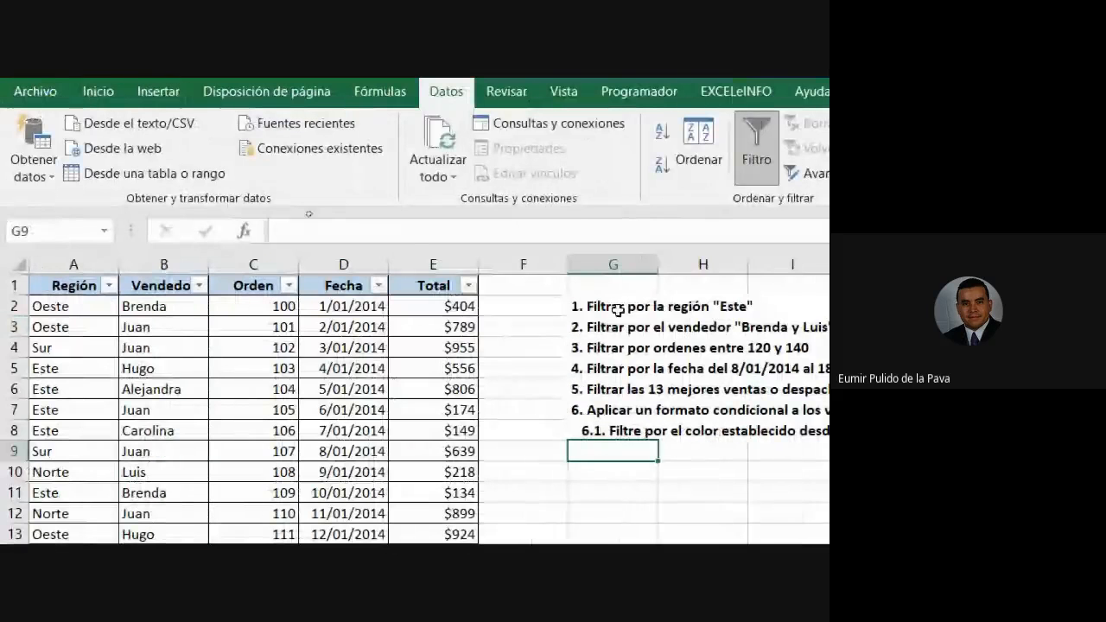
{"action": "left_click", "coordinate": [613, 309]}
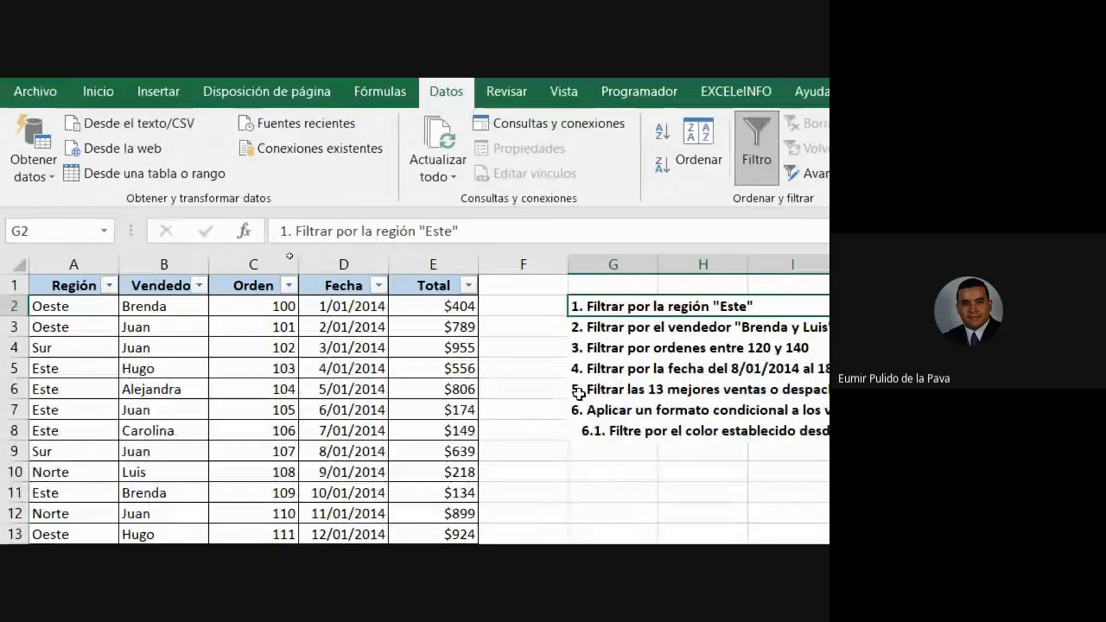
Set the first task's font size to 12 and fill its cell yellow.
{"action": "left_click", "coordinate": [96, 90]}
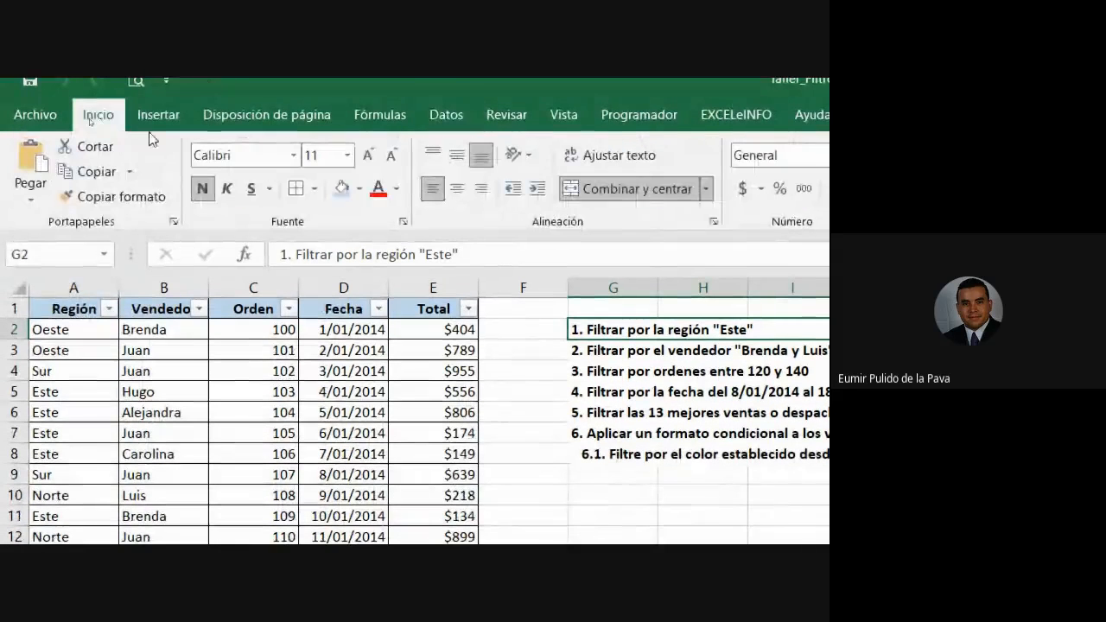
{"action": "left_click", "coordinate": [367, 157]}
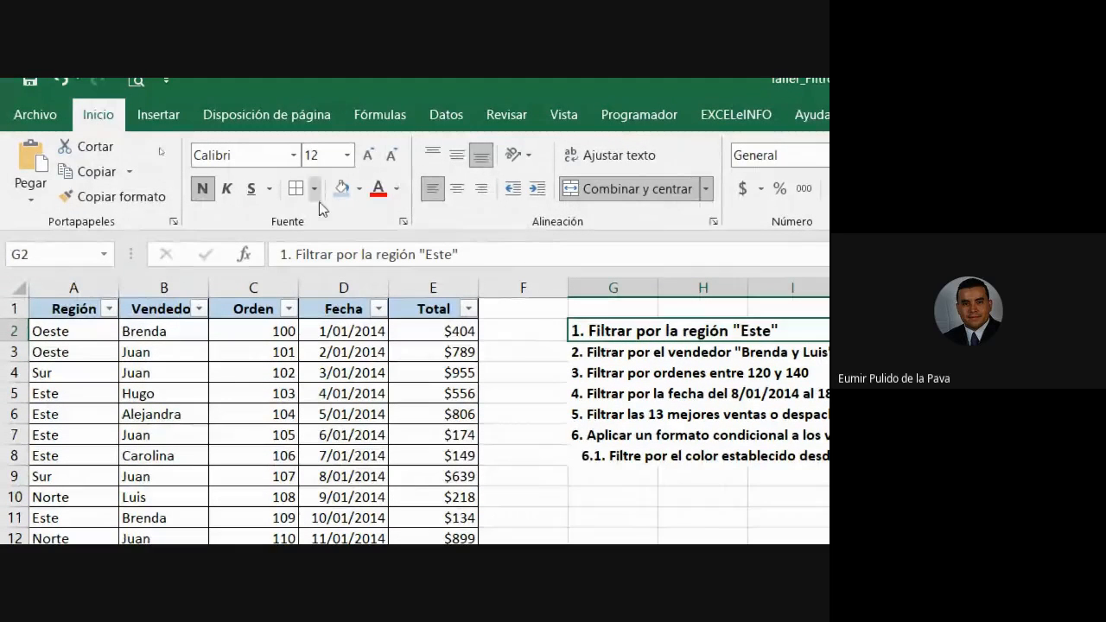
{"action": "left_click", "coordinate": [360, 188]}
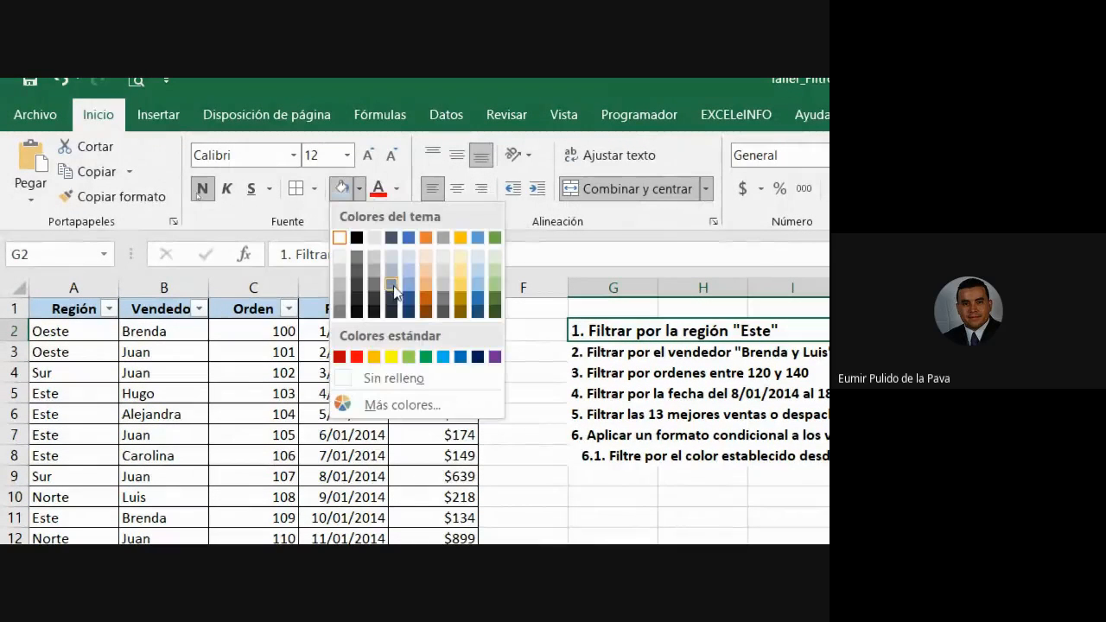
{"action": "left_click", "coordinate": [391, 356]}
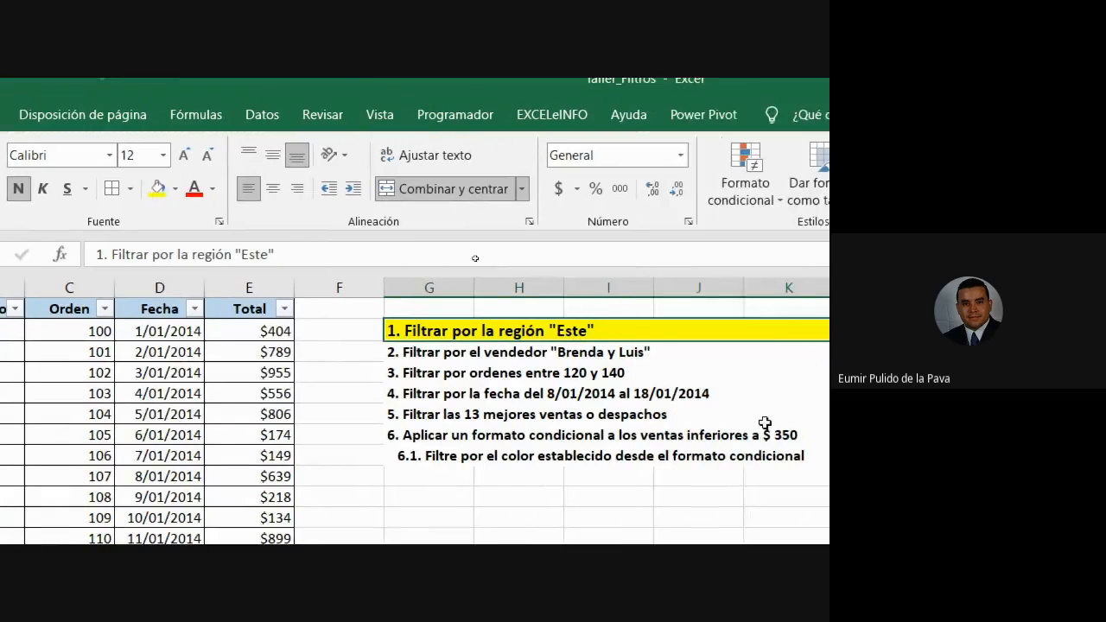
{"action": "left_click", "coordinate": [83, 288]}
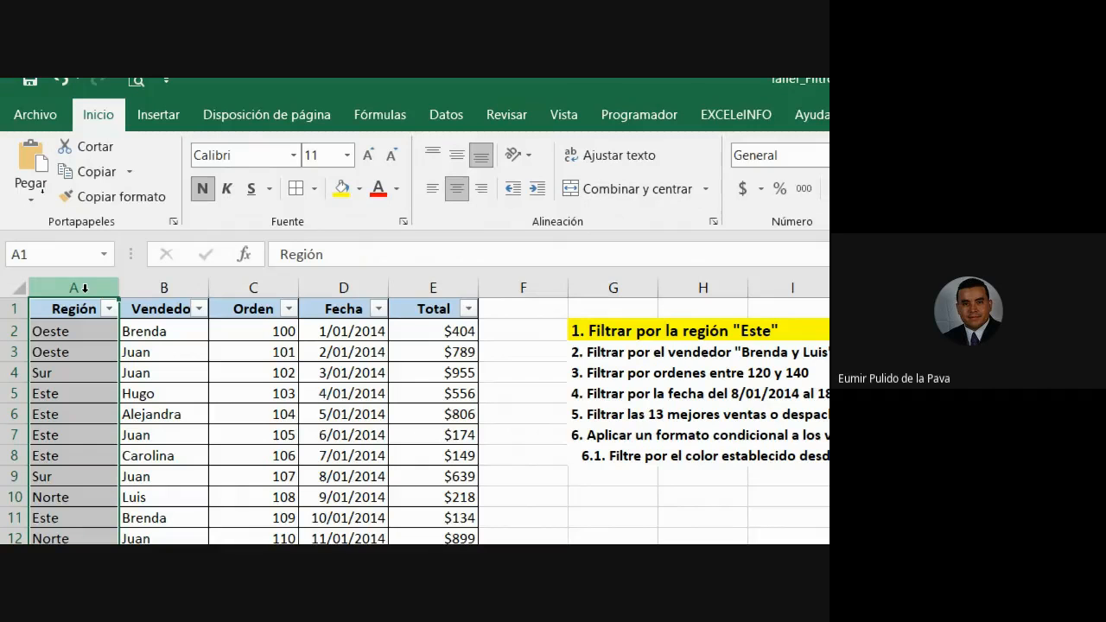
{"action": "left_click", "coordinate": [149, 369]}
{"action": "left_click", "coordinate": [109, 309]}
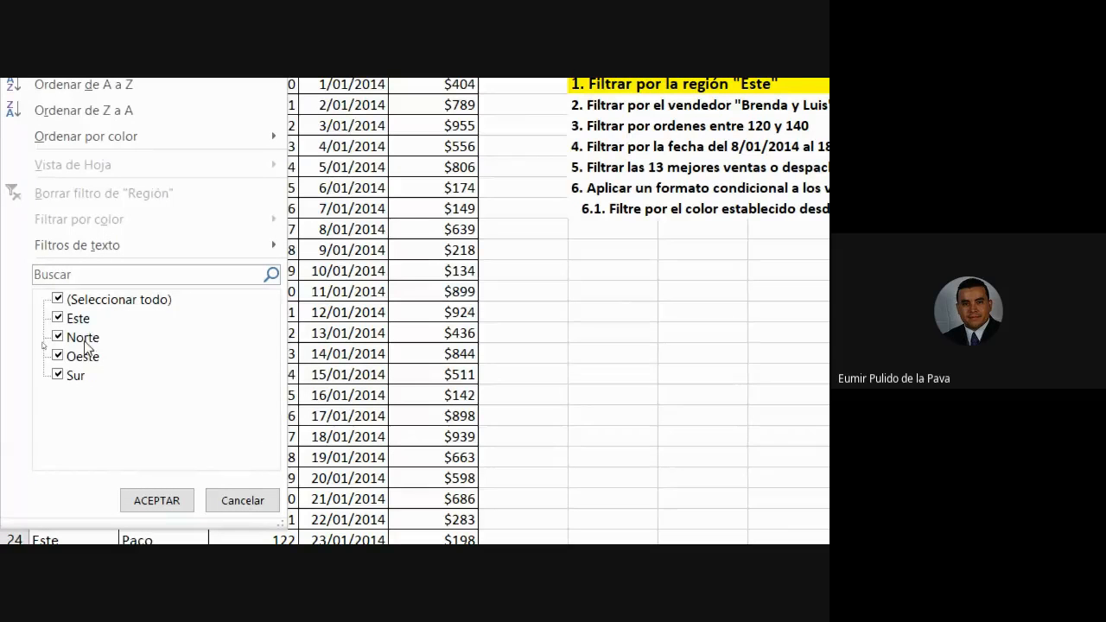
{"action": "left_click", "coordinate": [245, 492]}
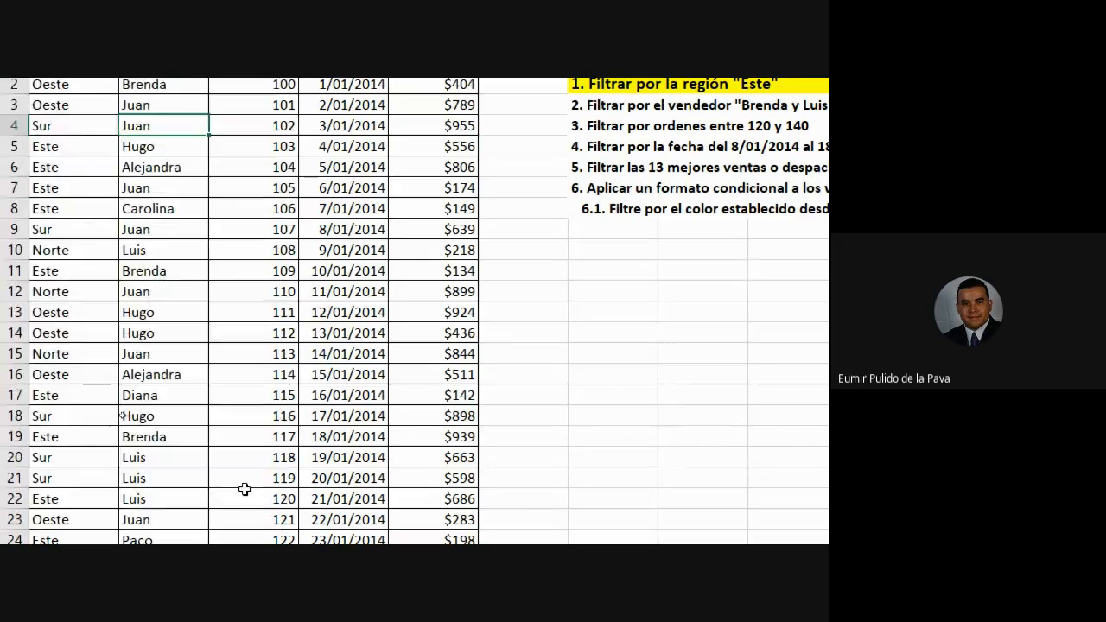
{"action": "left_click_drag", "start_coordinate": [82, 86], "coordinate": [79, 331]}
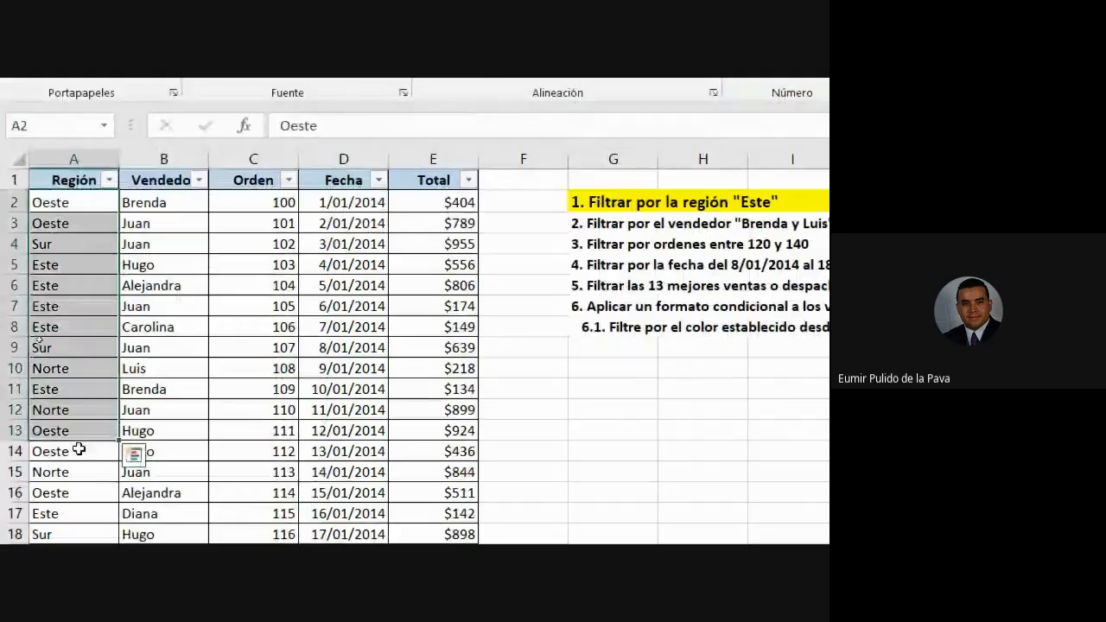
{"action": "scroll", "coordinate": [79, 449], "scroll_direction": "down", "scroll_amount": 20}
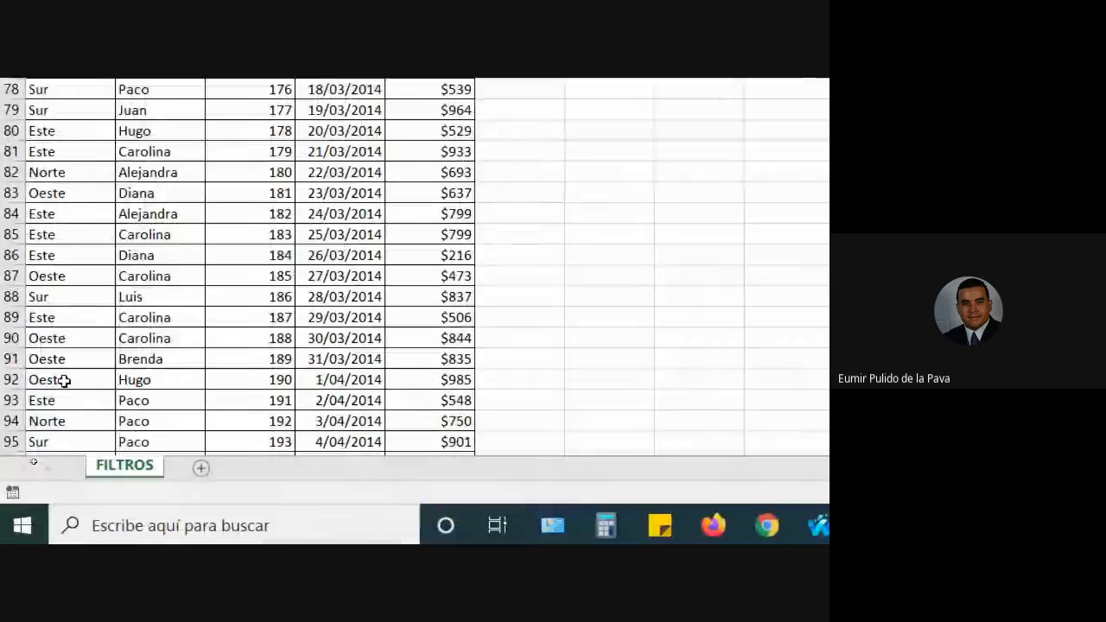
{"action": "key", "text": "ctrl+Down"}
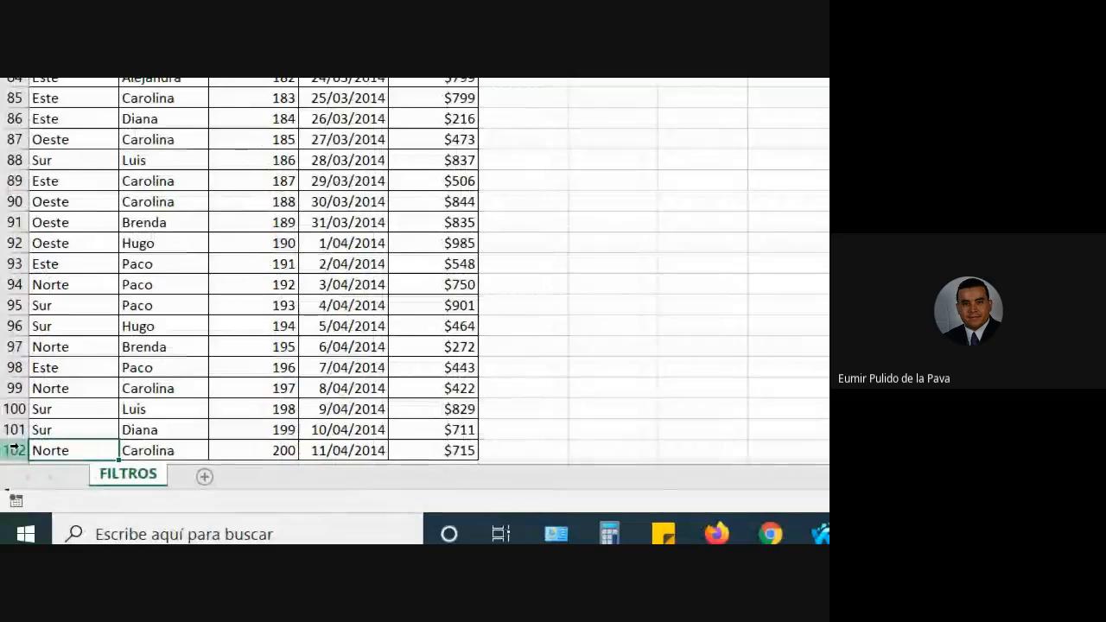
{"action": "key", "text": "ctrl+Up"}
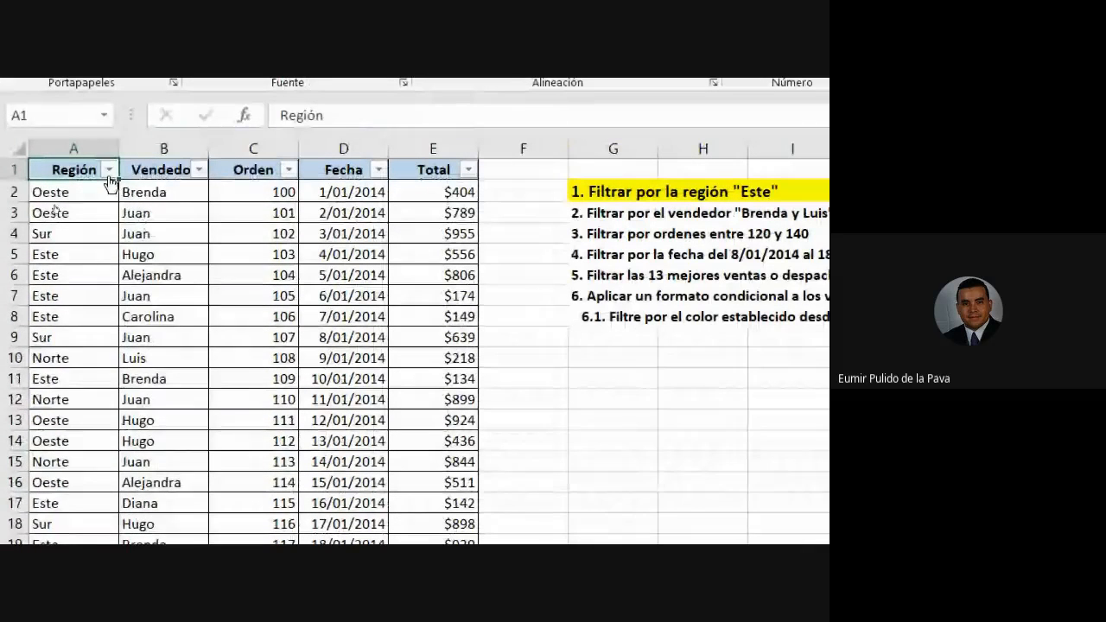
Filter the Región column to Este only, clearing Norte, Oeste and Sur.
{"action": "left_click", "coordinate": [108, 170]}
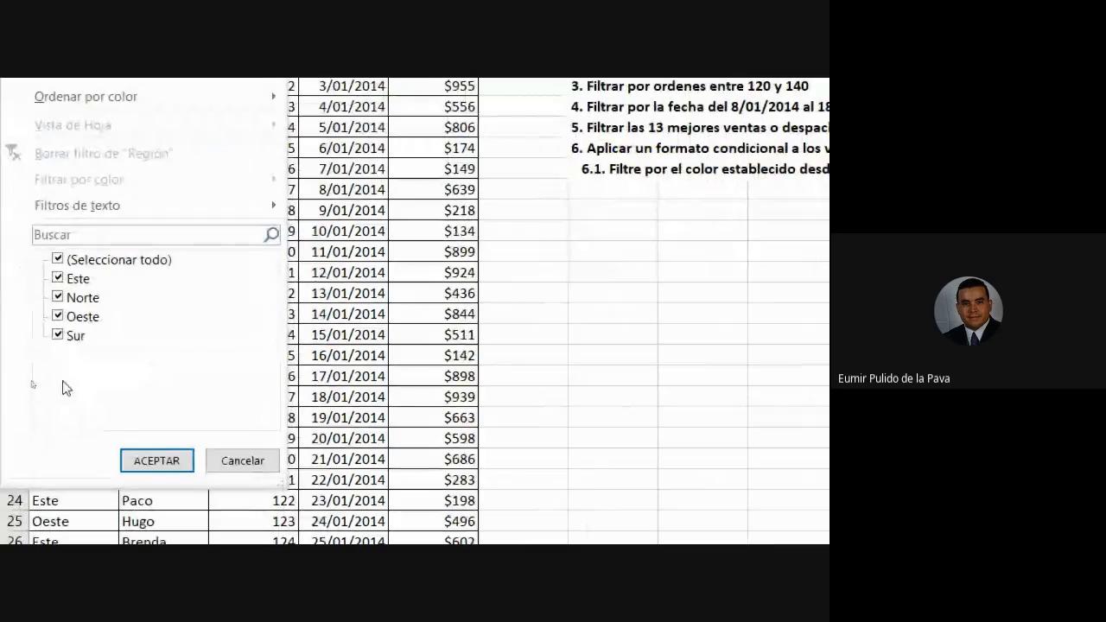
{"action": "left_click", "coordinate": [58, 260]}
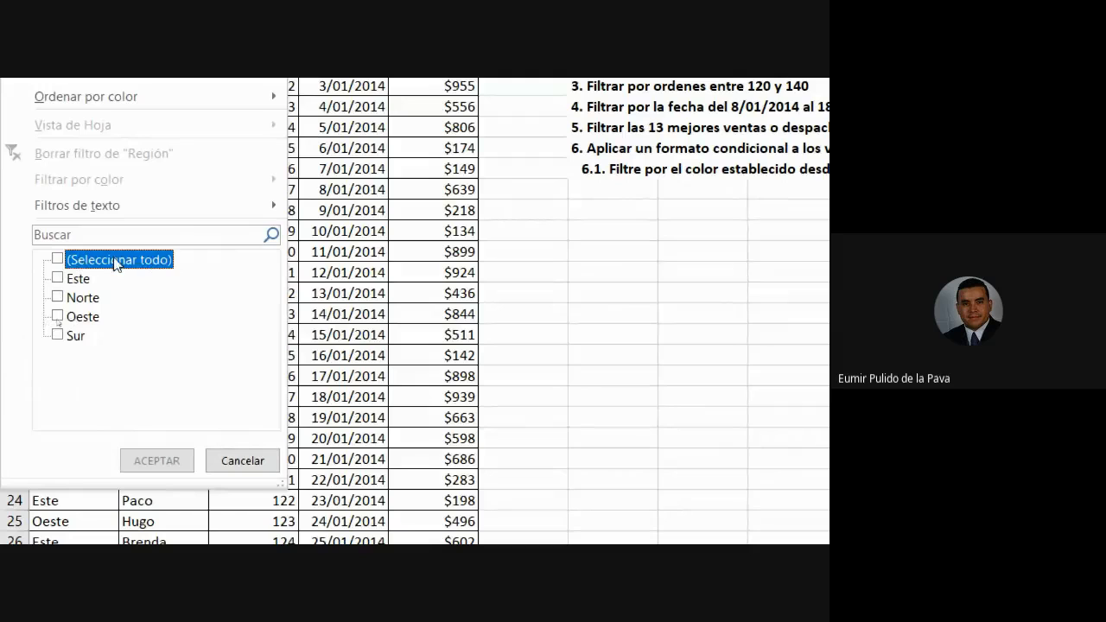
{"action": "left_click", "coordinate": [57, 279]}
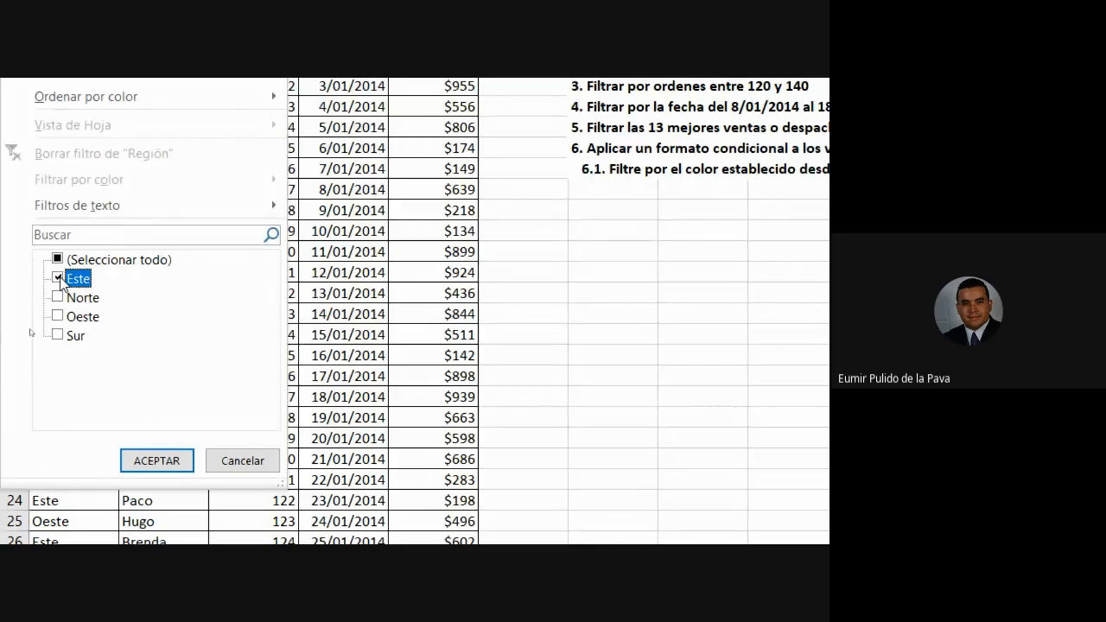
{"action": "left_click", "coordinate": [156, 460]}
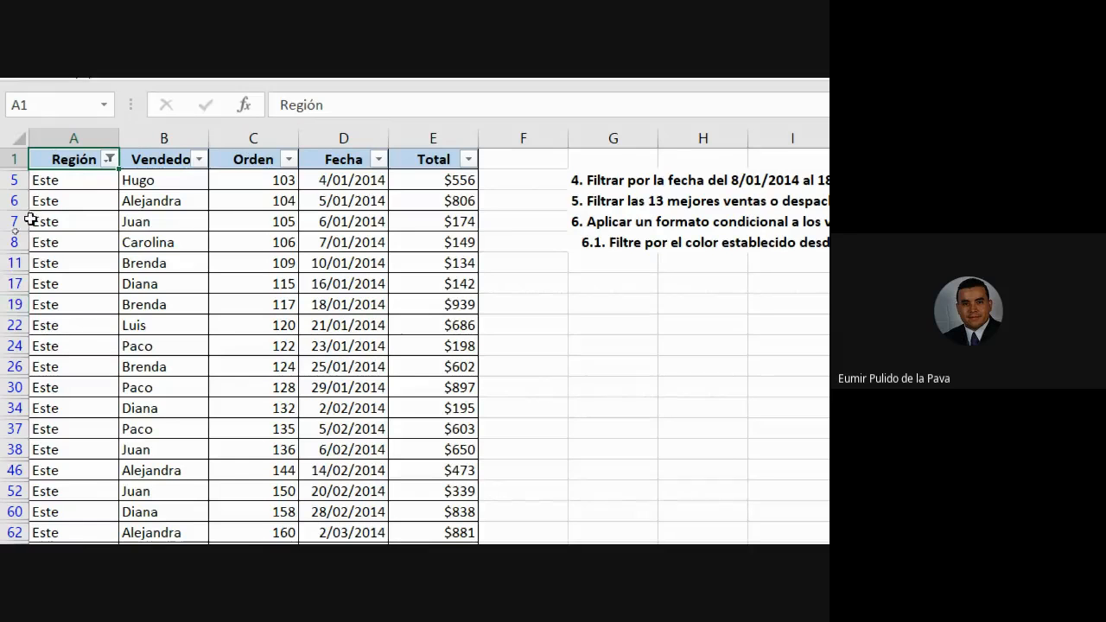
Highlight rows 5 and 11 and the header row, then open the Región filter dropdown.
{"action": "left_click_drag", "start_coordinate": [78, 179], "coordinate": [436, 182]}
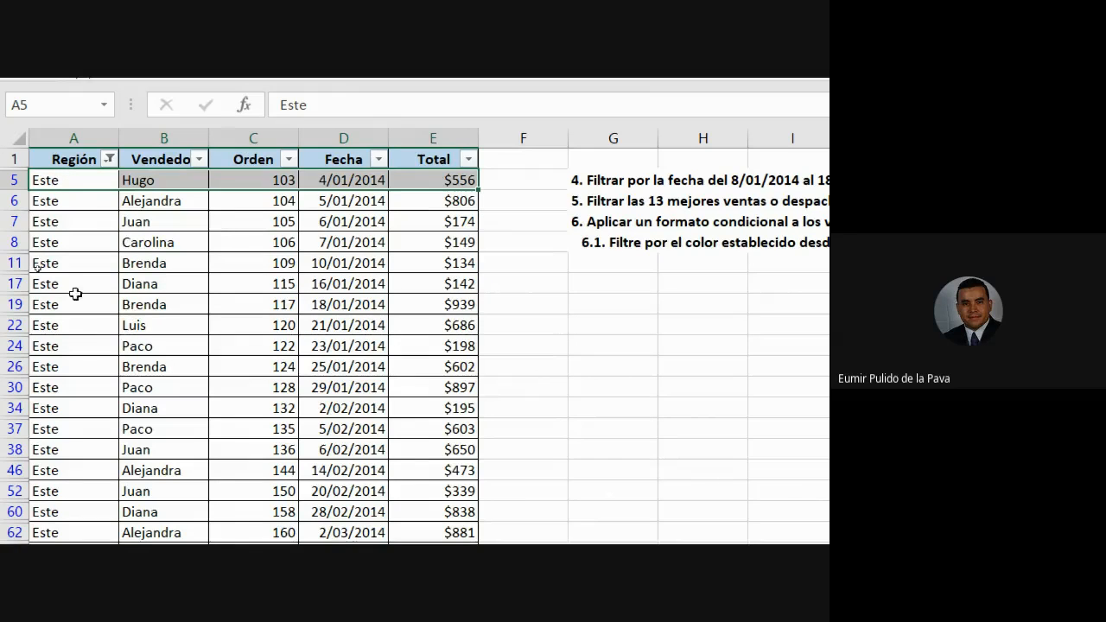
{"action": "left_click_drag", "start_coordinate": [52, 264], "coordinate": [454, 261]}
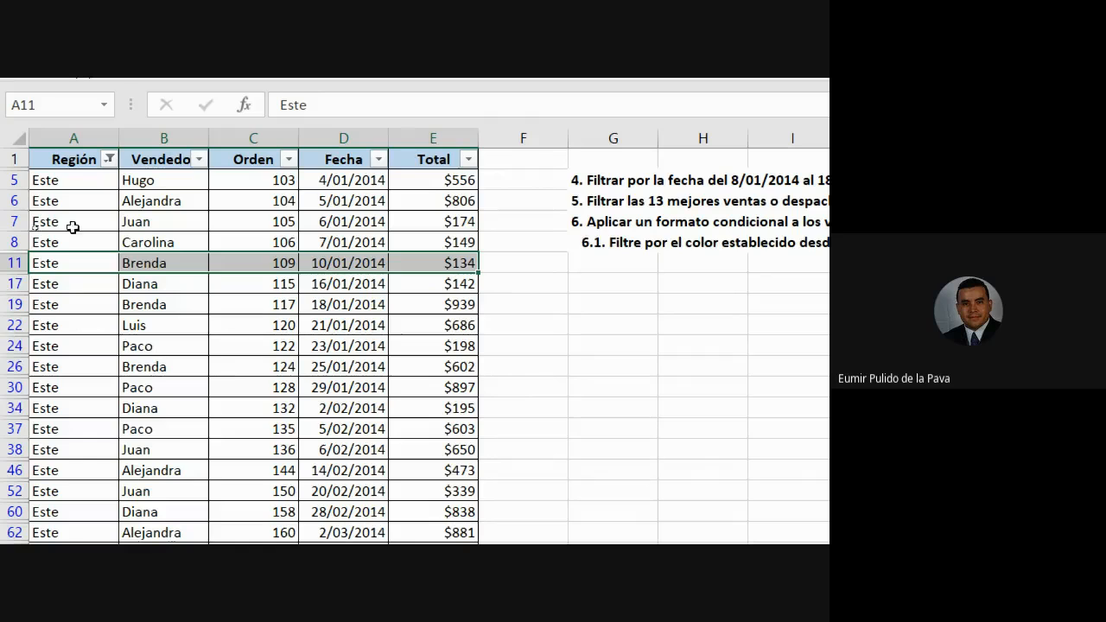
{"action": "left_click_drag", "start_coordinate": [69, 159], "coordinate": [370, 158]}
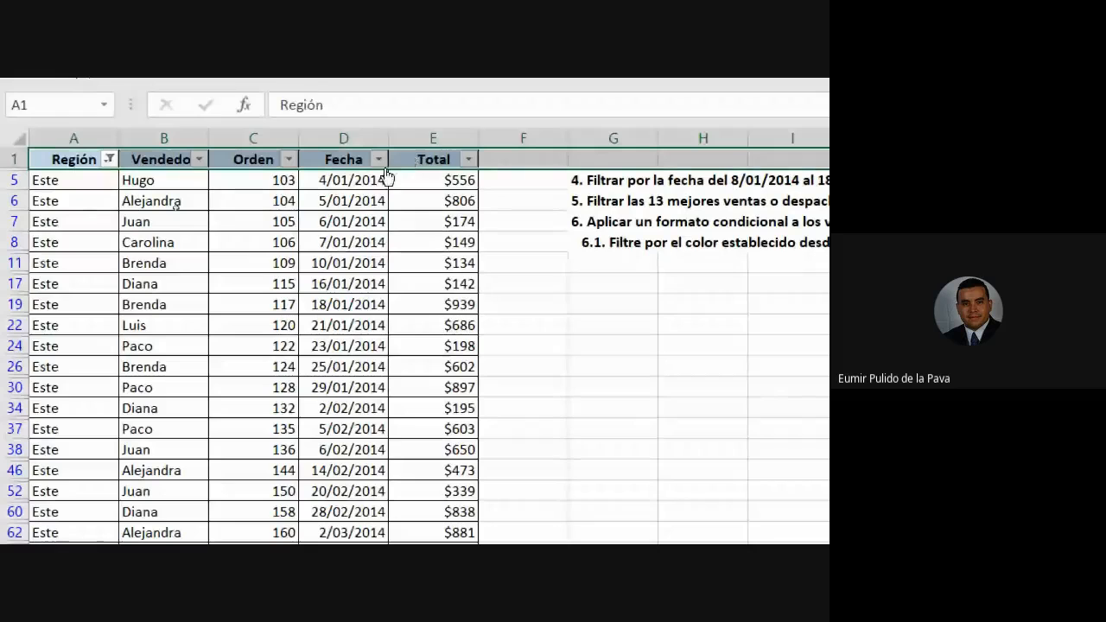
{"action": "left_click", "coordinate": [108, 160]}
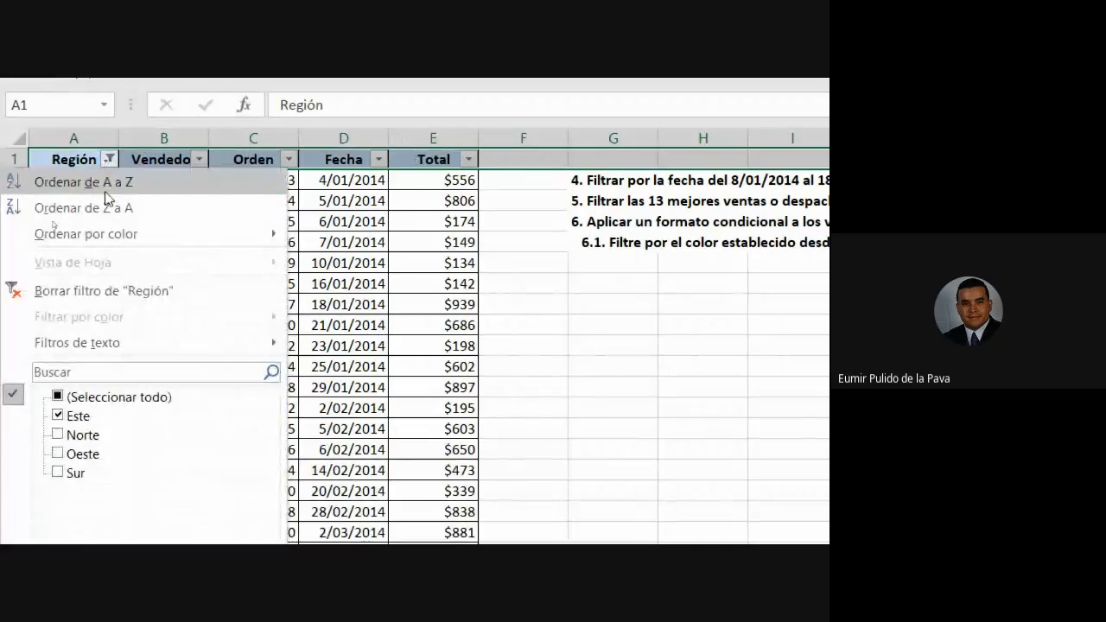
Clear the Región filter, select the Vendedor and Total columns, and switch to File Explorer.
{"action": "left_click", "coordinate": [83, 282]}
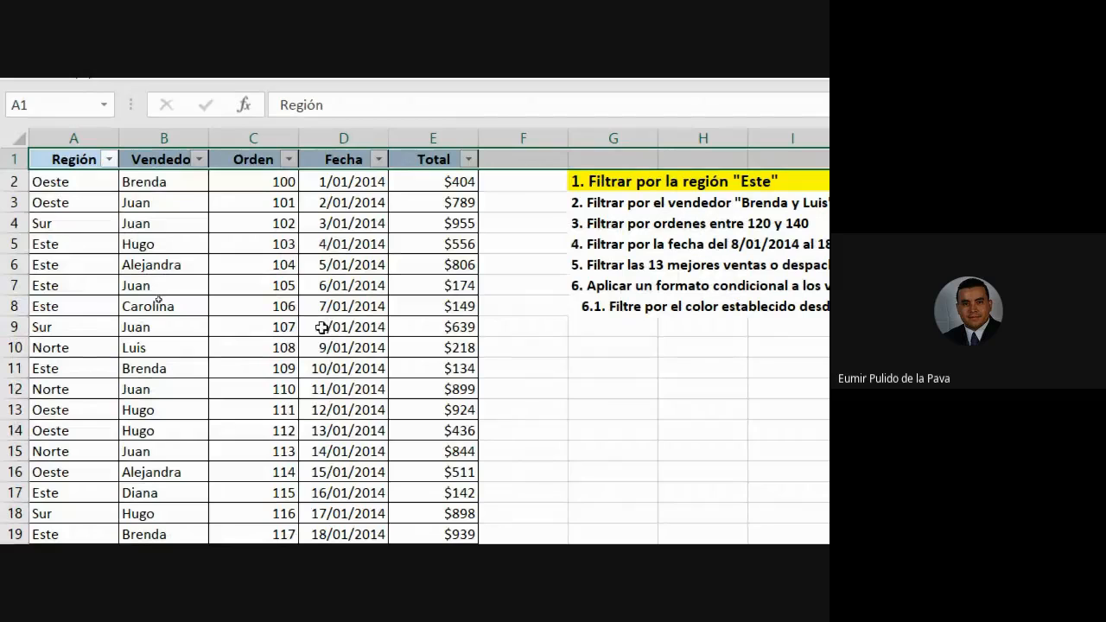
{"action": "left_click", "coordinate": [164, 138]}
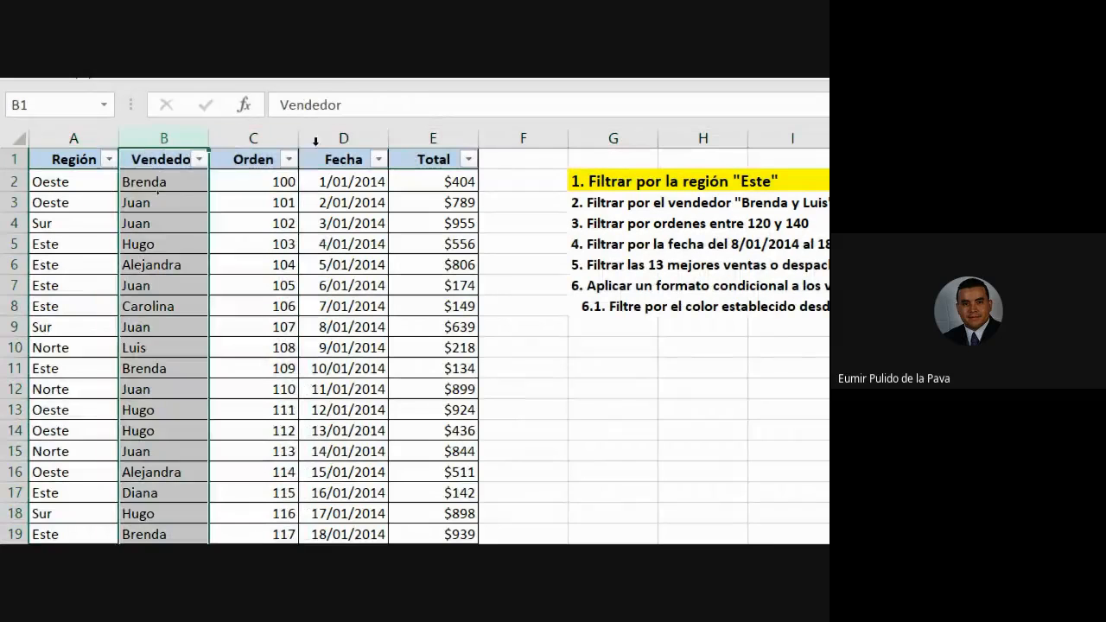
{"action": "left_click", "coordinate": [463, 135]}
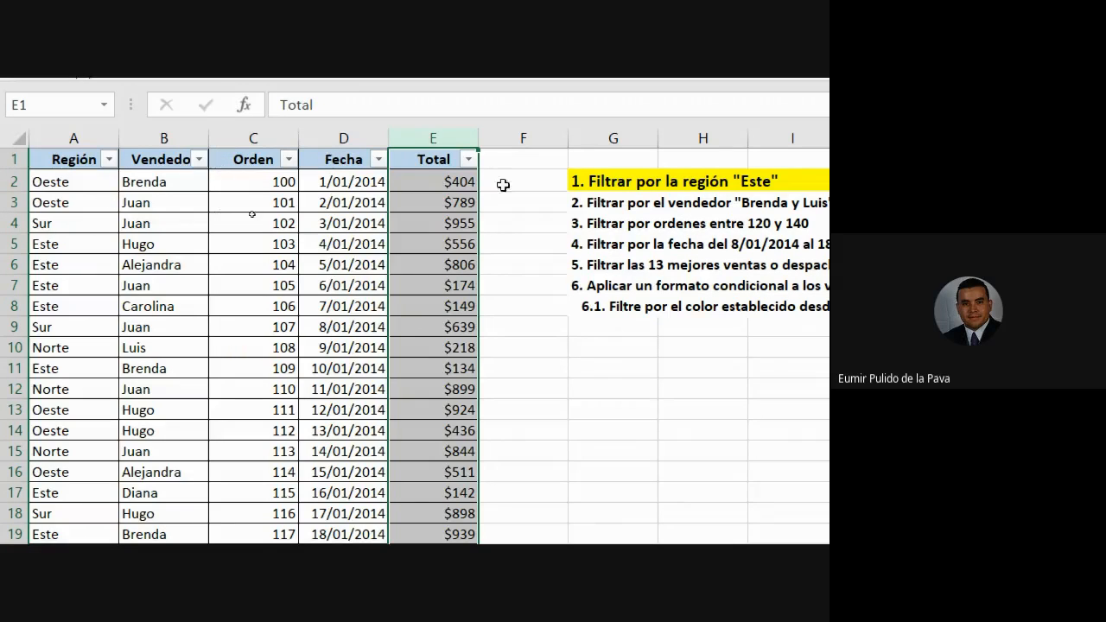
{"action": "key", "text": "alt+Tab"}
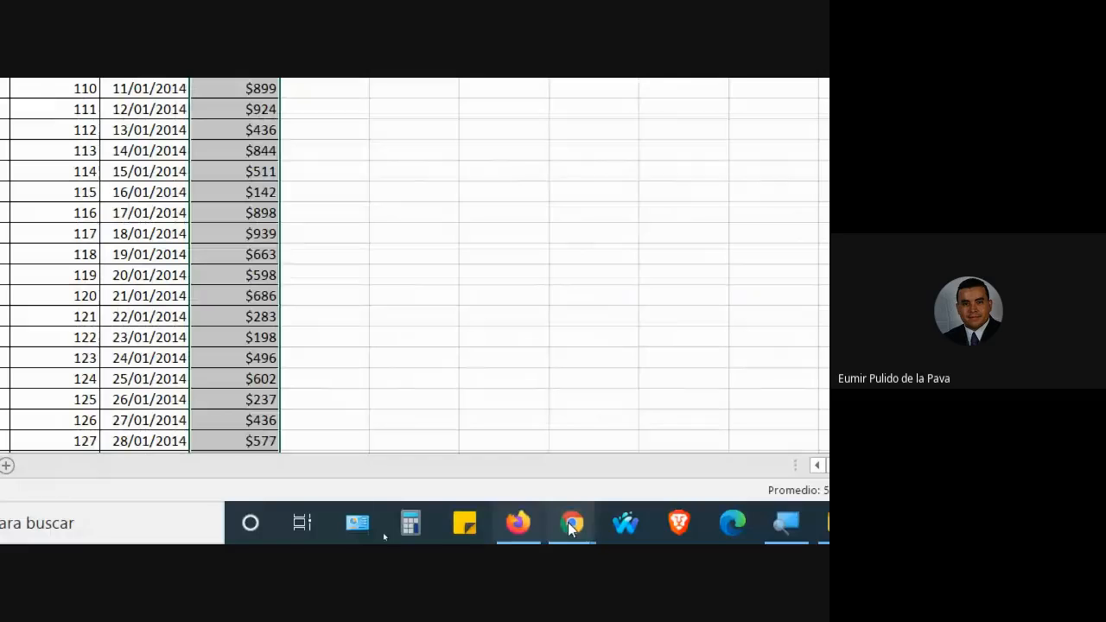
Admit the person waiting to join the Google Meet call.
{"action": "mouse_move", "coordinate": [568, 521]}
{"action": "left_click", "coordinate": [458, 415]}
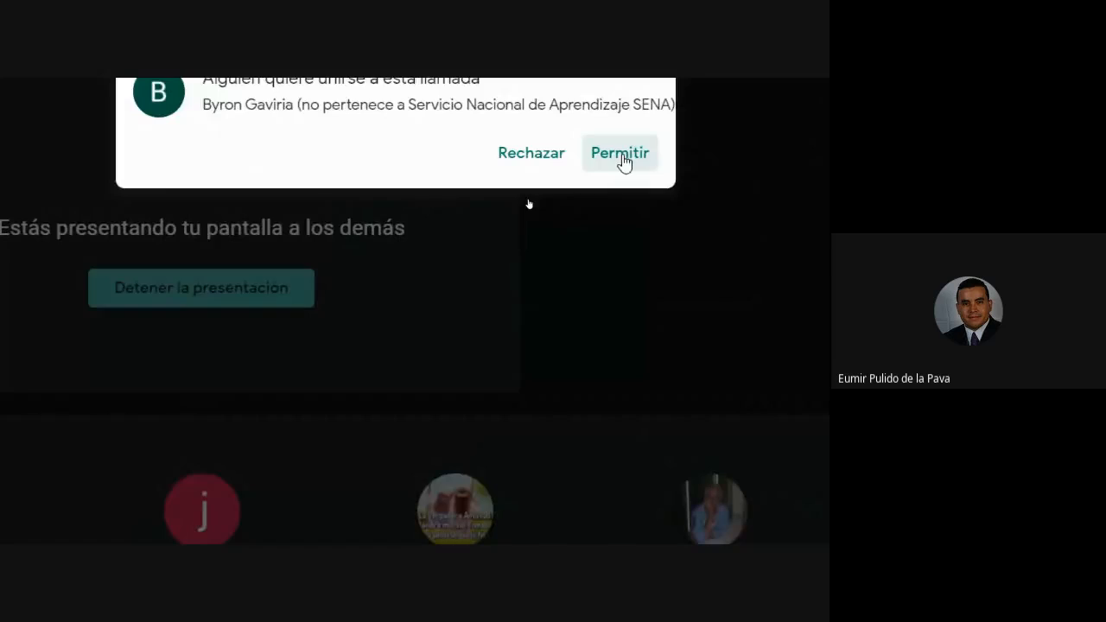
{"action": "left_click", "coordinate": [620, 155]}
Switch back to the Excel workbook with the sales table.
{"action": "scroll", "coordinate": [596, 363], "scroll_direction": "down", "scroll_amount": 3}
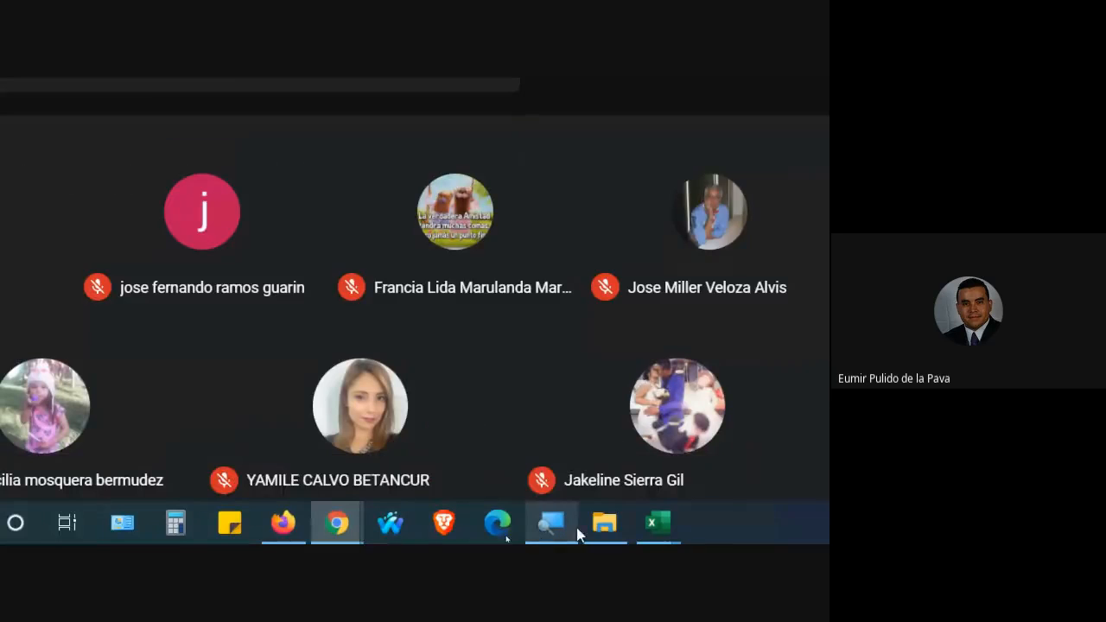
{"action": "left_click", "coordinate": [658, 521]}
{"action": "left_click", "coordinate": [552, 432]}
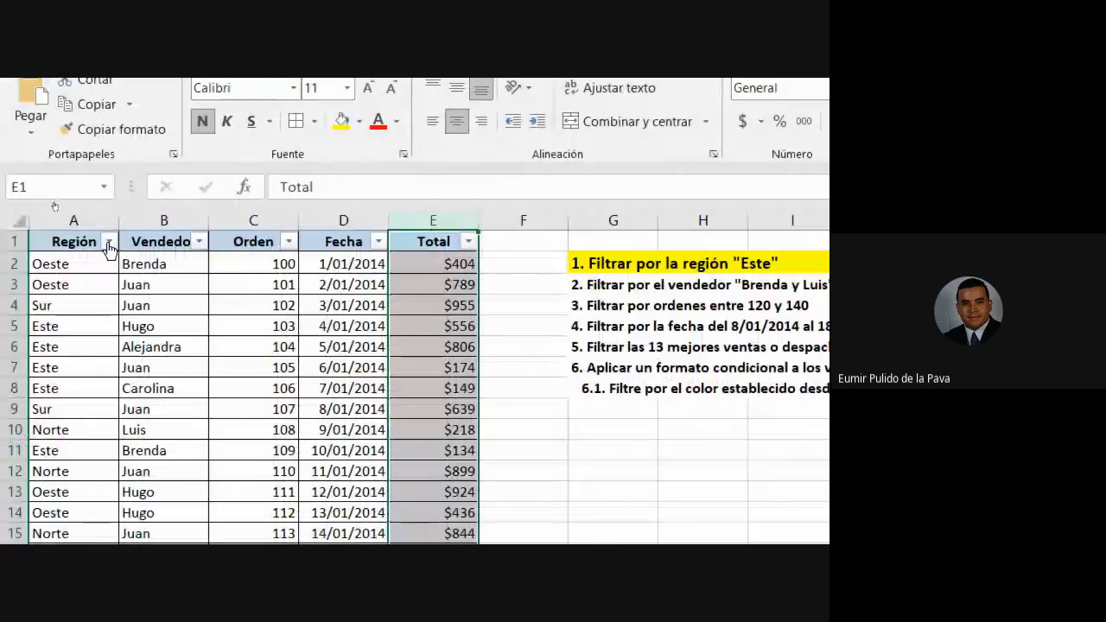
Filter the Región column to show only Este by ticking just Este in the list.
{"action": "left_click", "coordinate": [109, 241]}
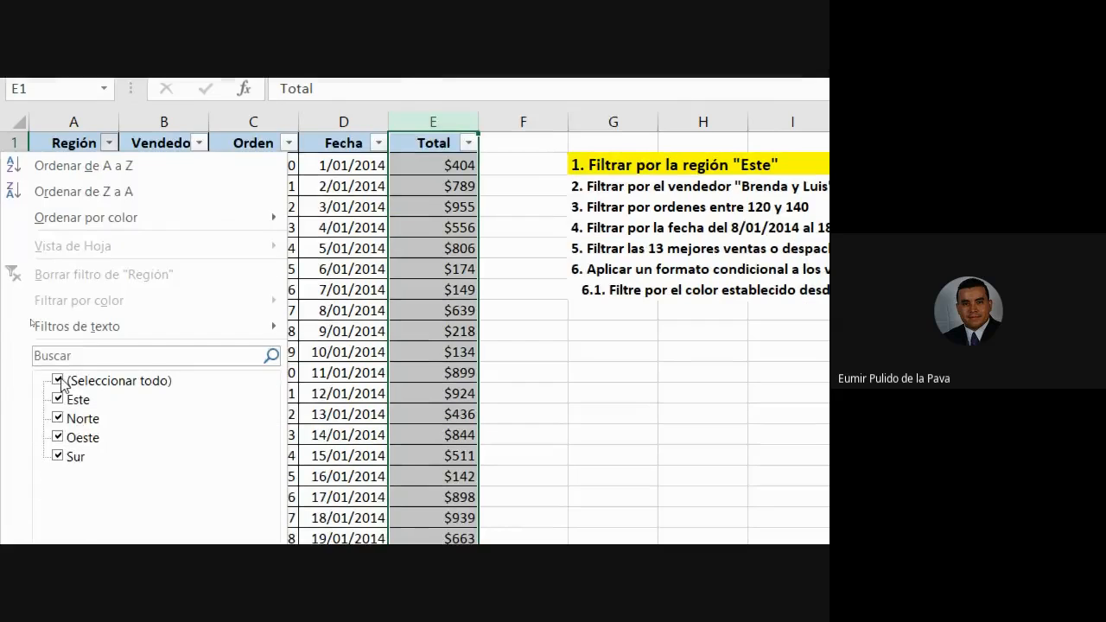
{"action": "left_click", "coordinate": [59, 380]}
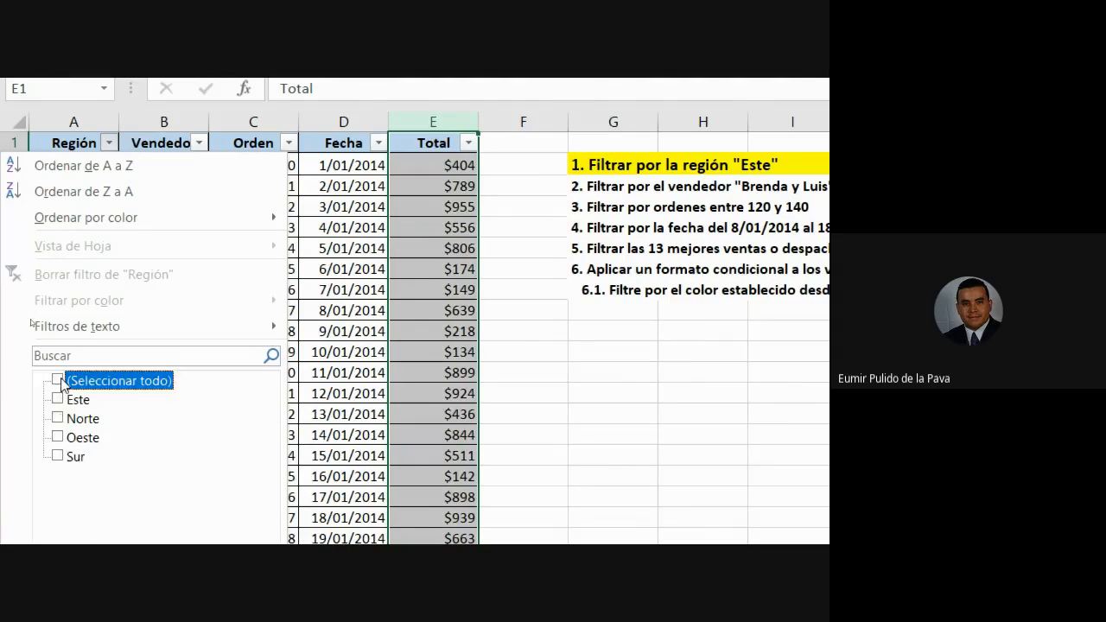
{"action": "left_click", "coordinate": [59, 400]}
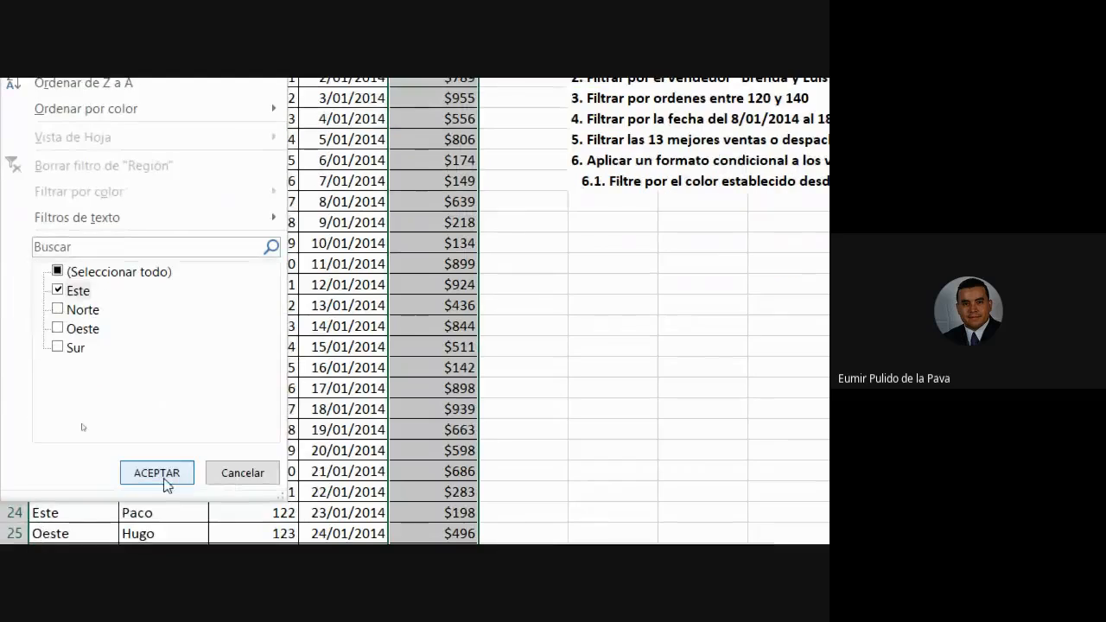
{"action": "left_click", "coordinate": [156, 472]}
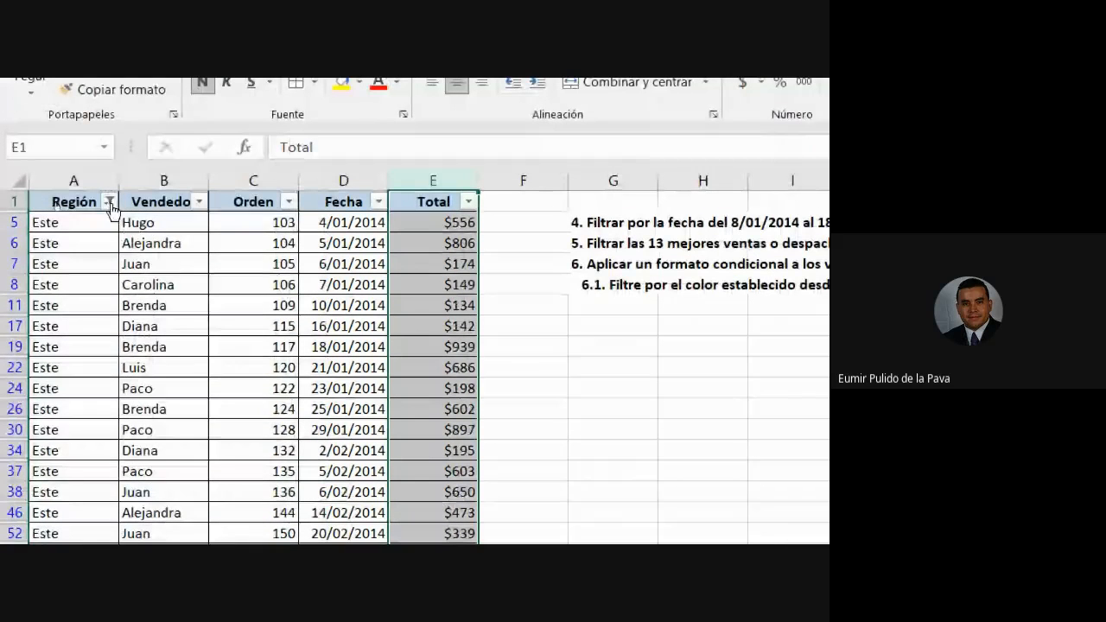
Clear the Región filter so all regions show.
{"action": "left_click", "coordinate": [110, 202]}
{"action": "left_click", "coordinate": [110, 204]}
{"action": "left_click", "coordinate": [109, 204]}
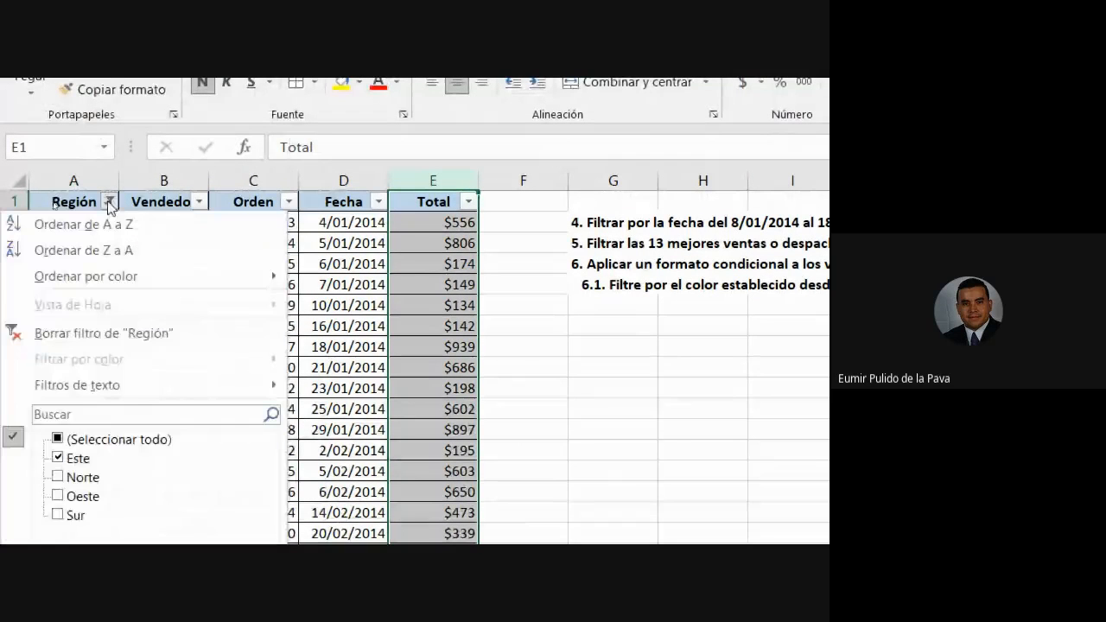
{"action": "left_click", "coordinate": [107, 335]}
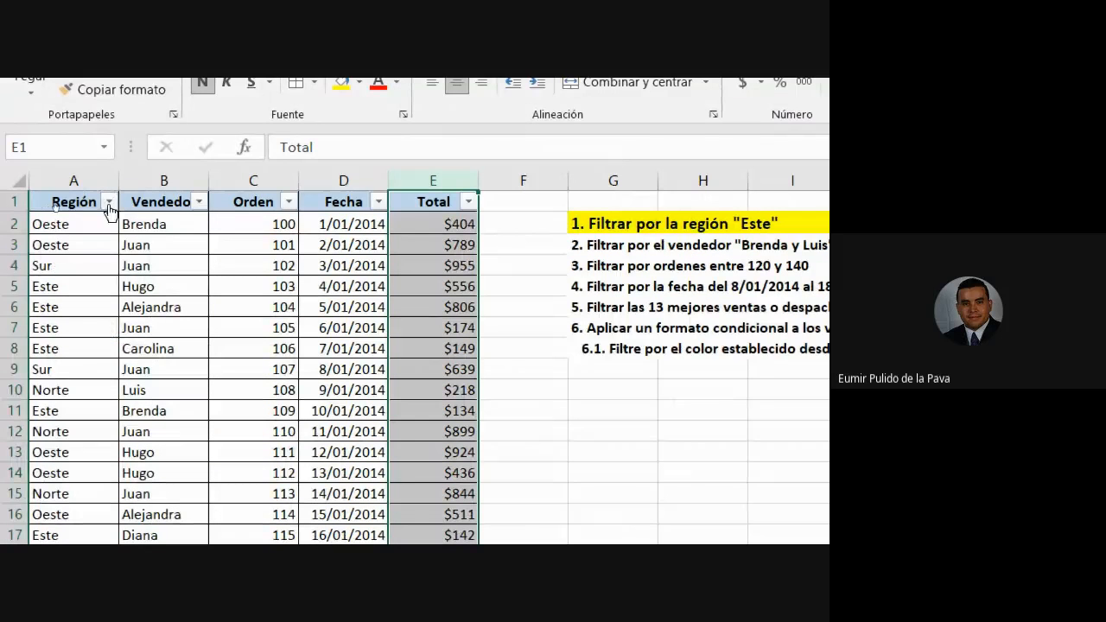
Refilter Región to Este by unticking Sur, Oeste and Norte, then clear the filter again.
{"action": "left_click", "coordinate": [109, 202]}
{"action": "left_click", "coordinate": [57, 514]}
{"action": "left_click", "coordinate": [58, 370]}
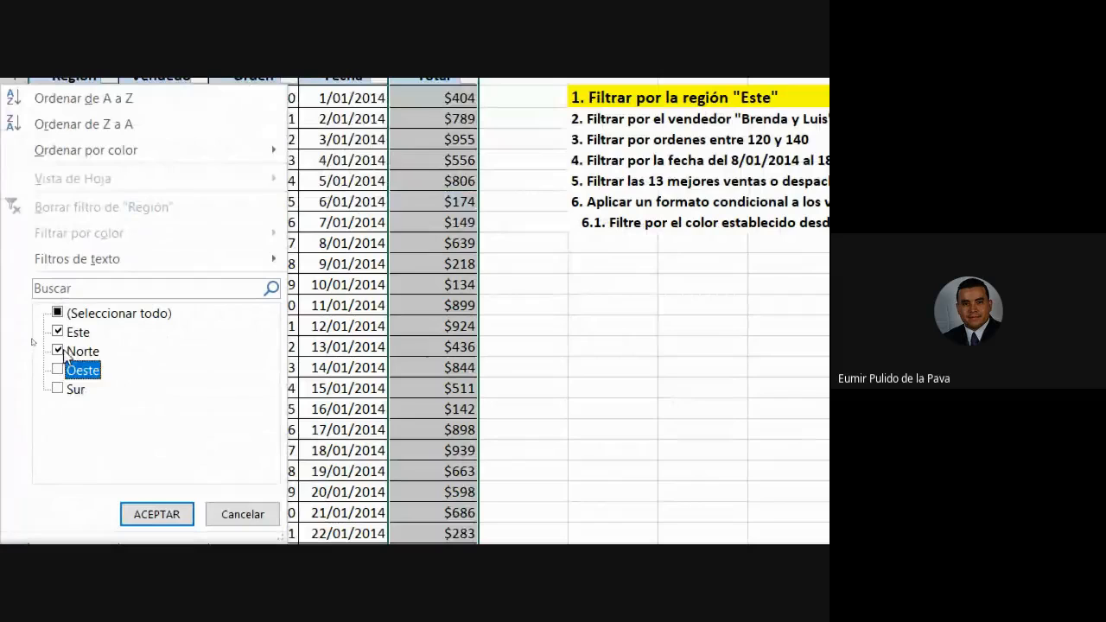
{"action": "left_click", "coordinate": [58, 351]}
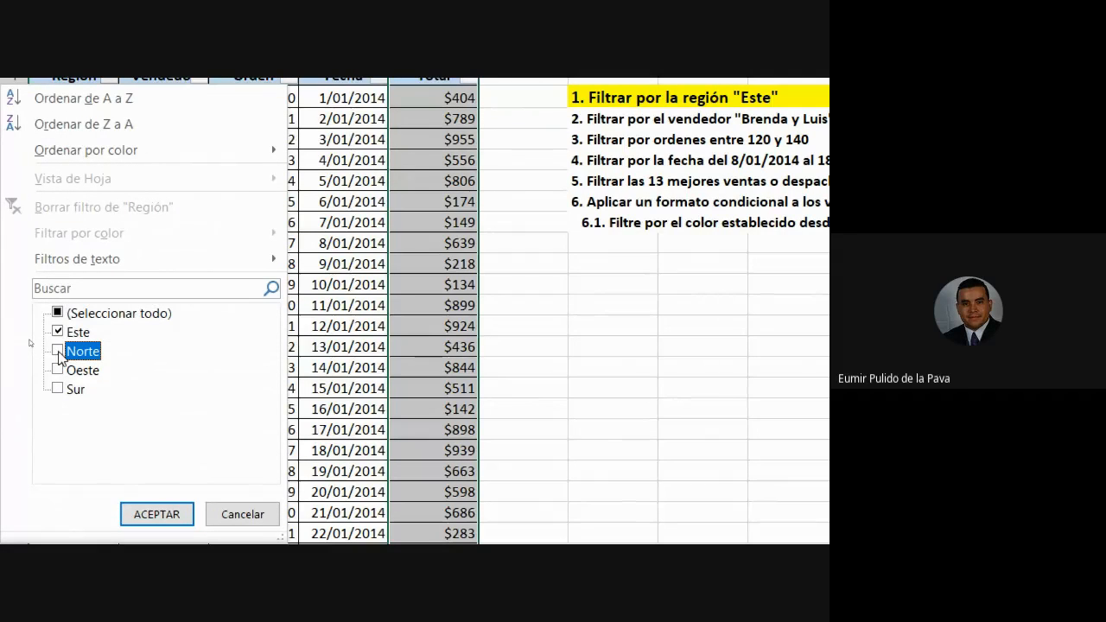
{"action": "left_click", "coordinate": [156, 514]}
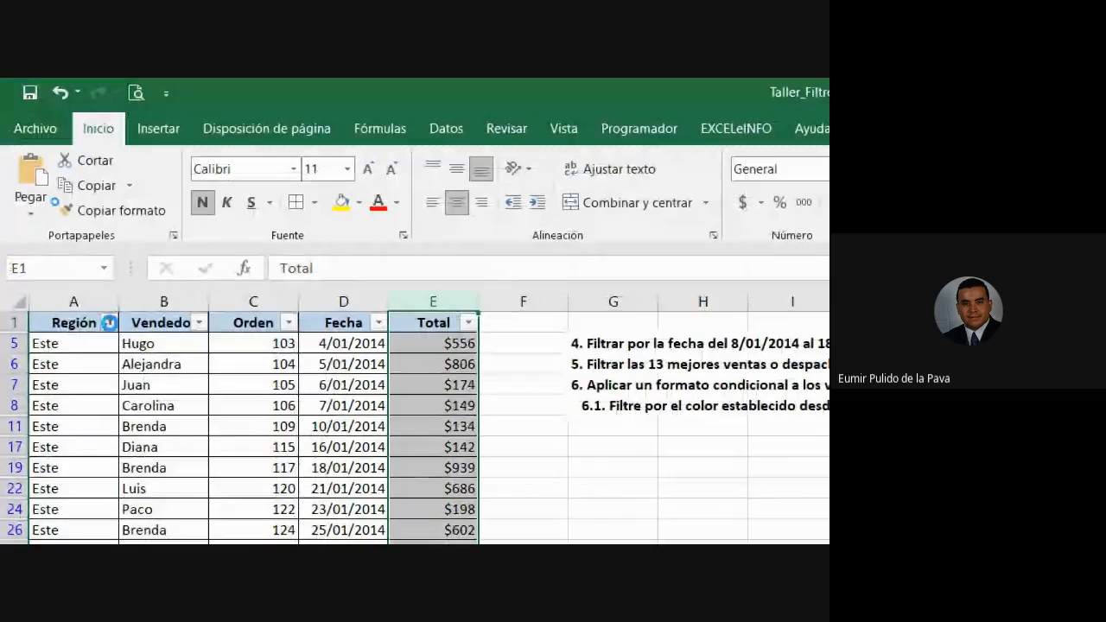
{"action": "left_click", "coordinate": [110, 322]}
{"action": "left_click", "coordinate": [109, 454]}
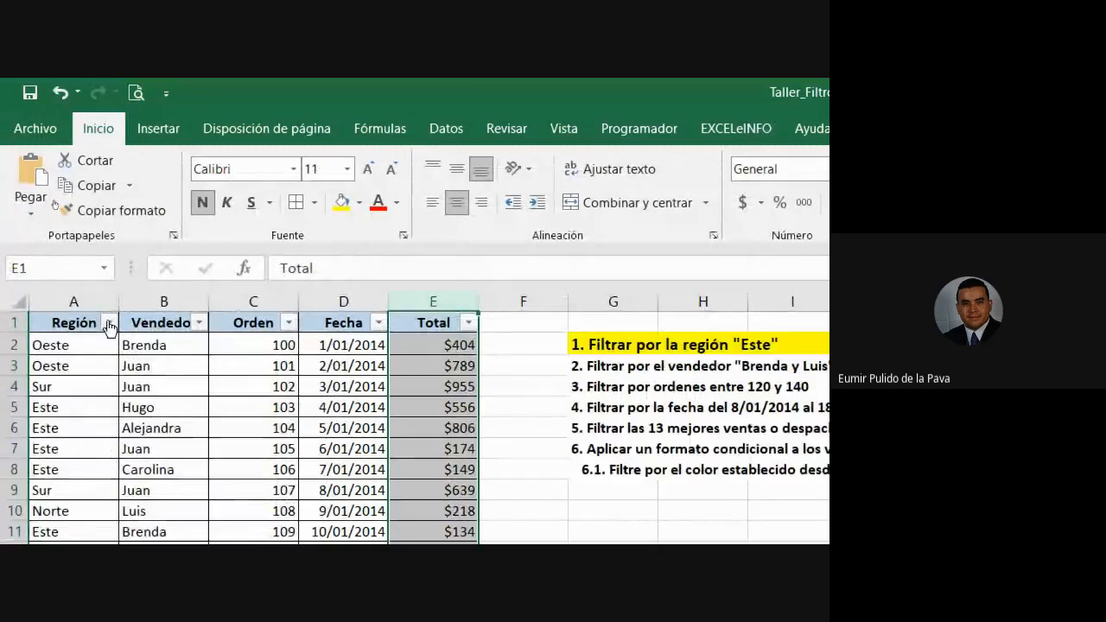
Apply a custom Región filter: contains 'este'.
{"action": "left_click", "coordinate": [110, 322]}
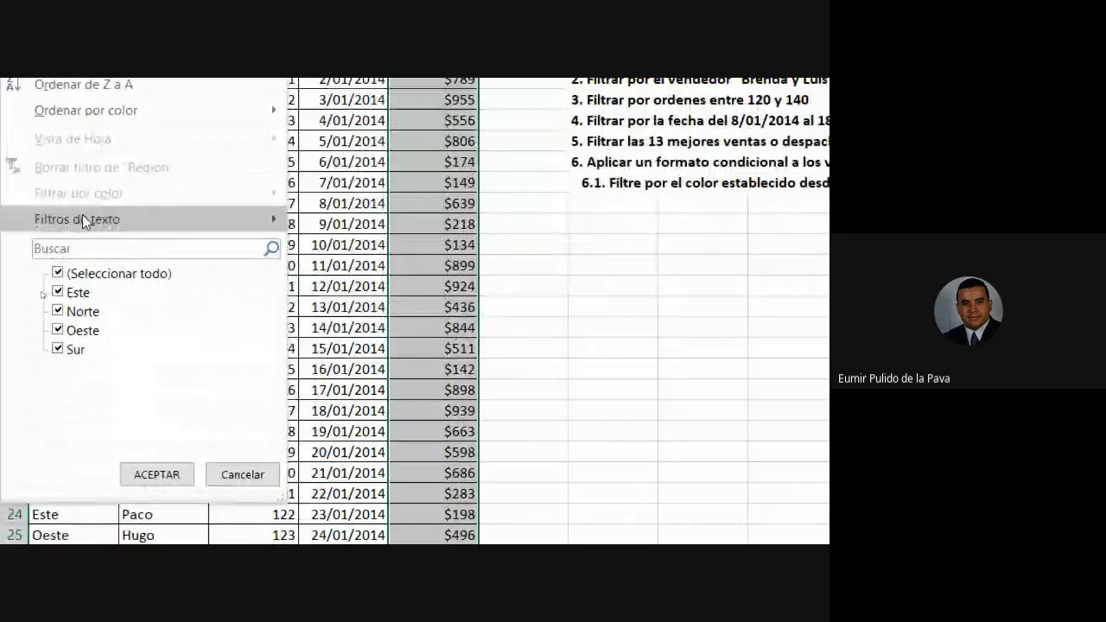
{"action": "mouse_move", "coordinate": [82, 507]}
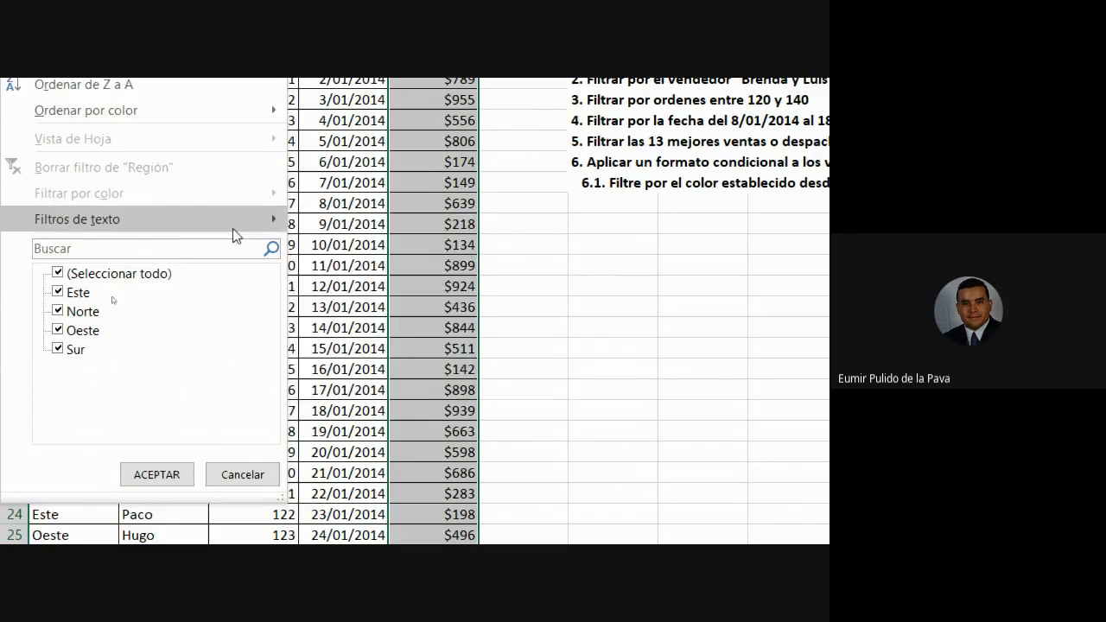
{"action": "left_click", "coordinate": [389, 329]}
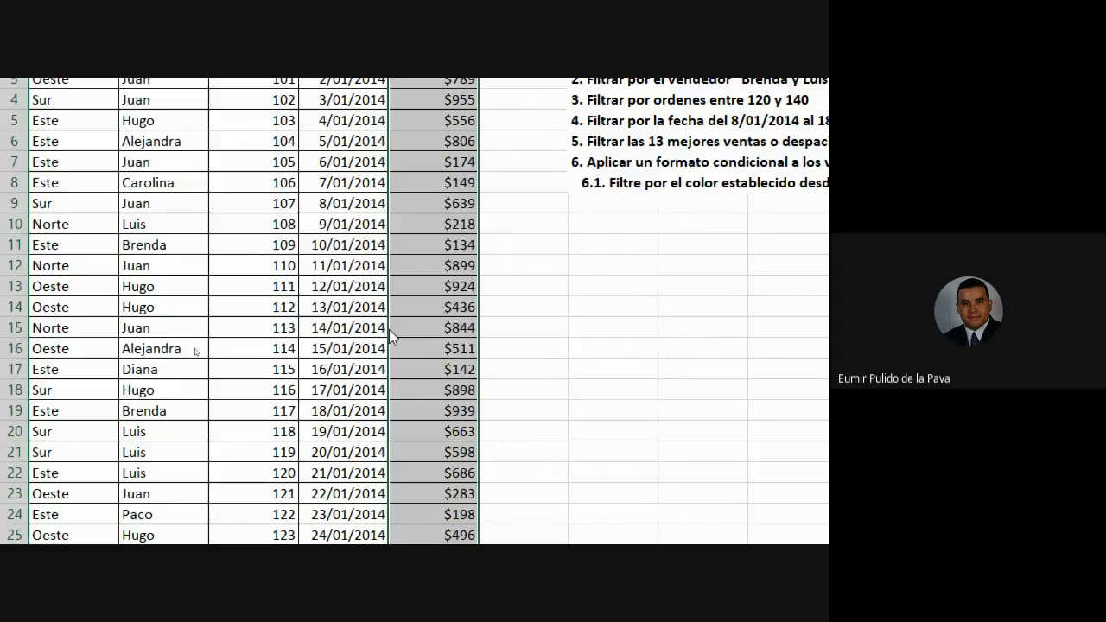
{"action": "type", "text": "este"}
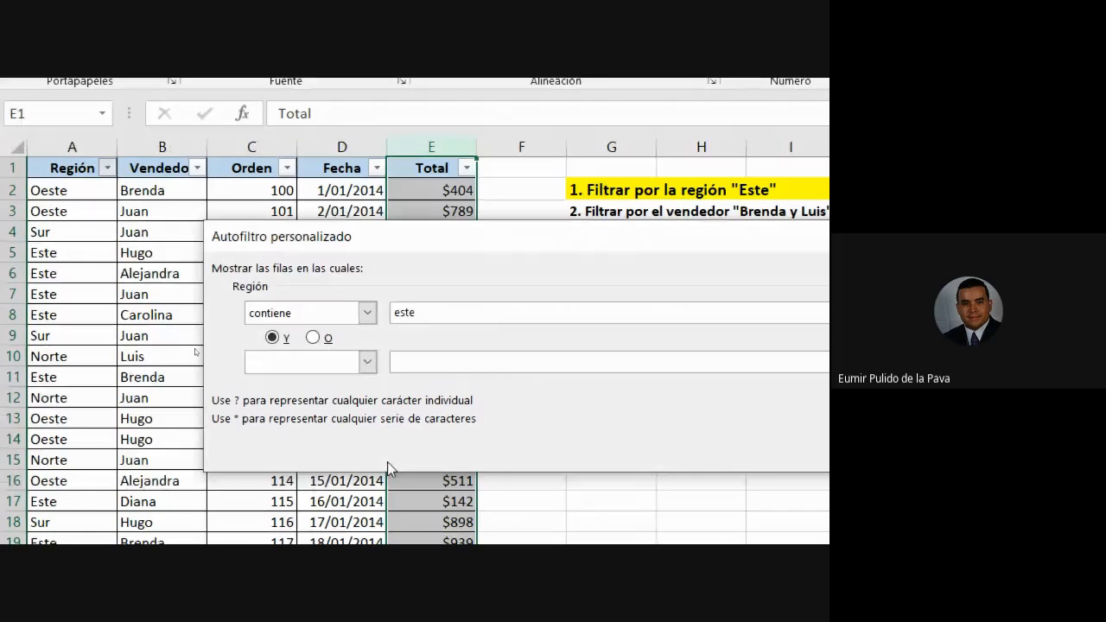
{"action": "left_click", "coordinate": [692, 463]}
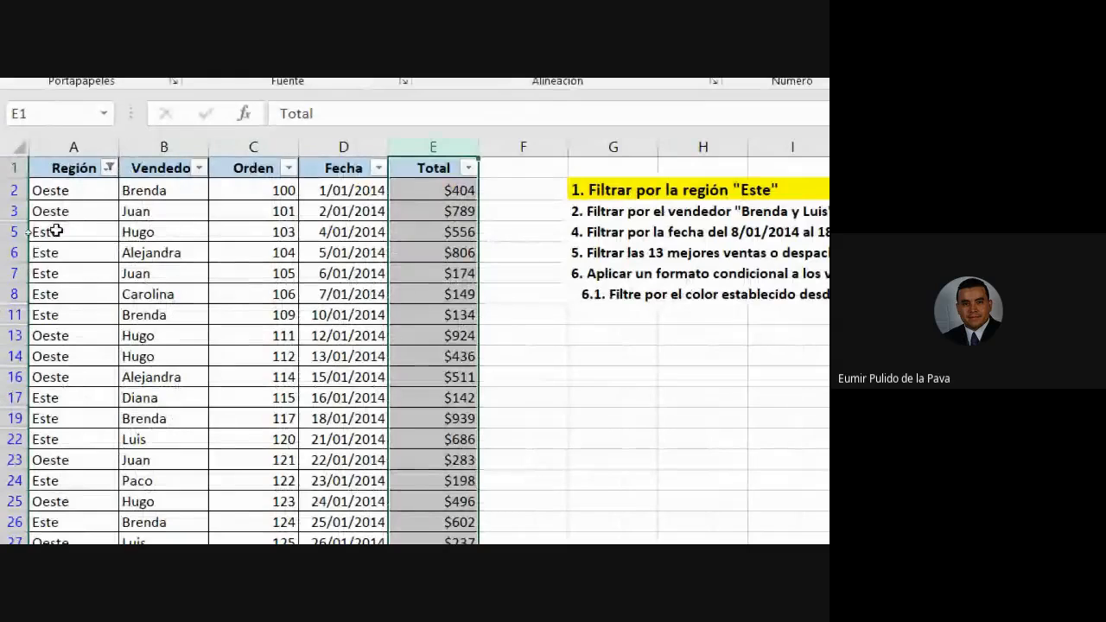
Check cells A2 and A3, then clear the Región filter.
{"action": "left_click", "coordinate": [52, 189]}
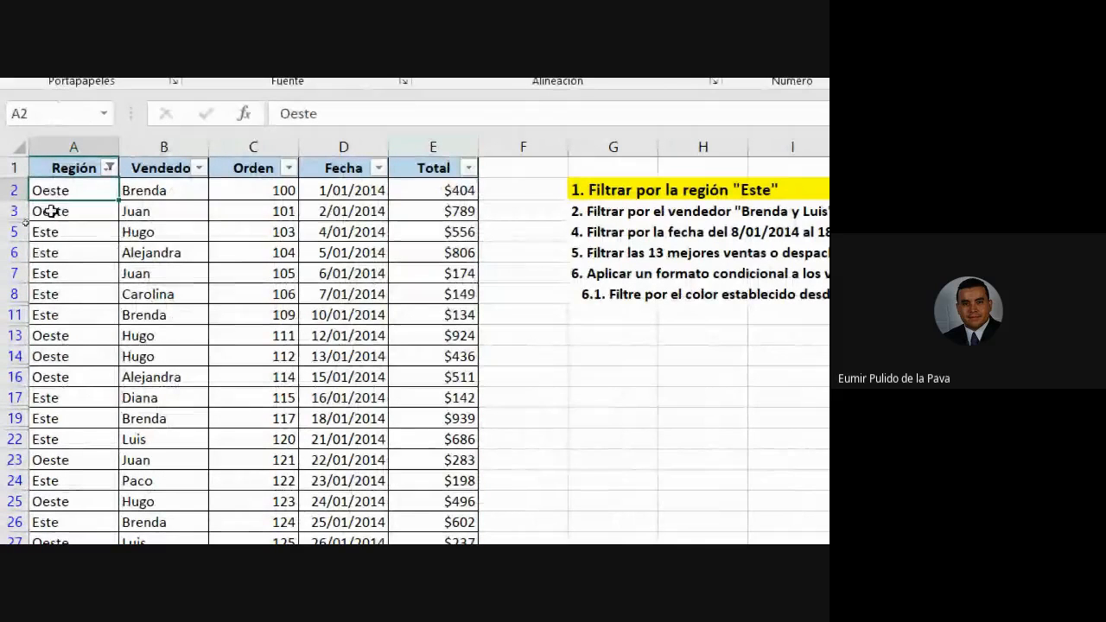
{"action": "left_click", "coordinate": [61, 213]}
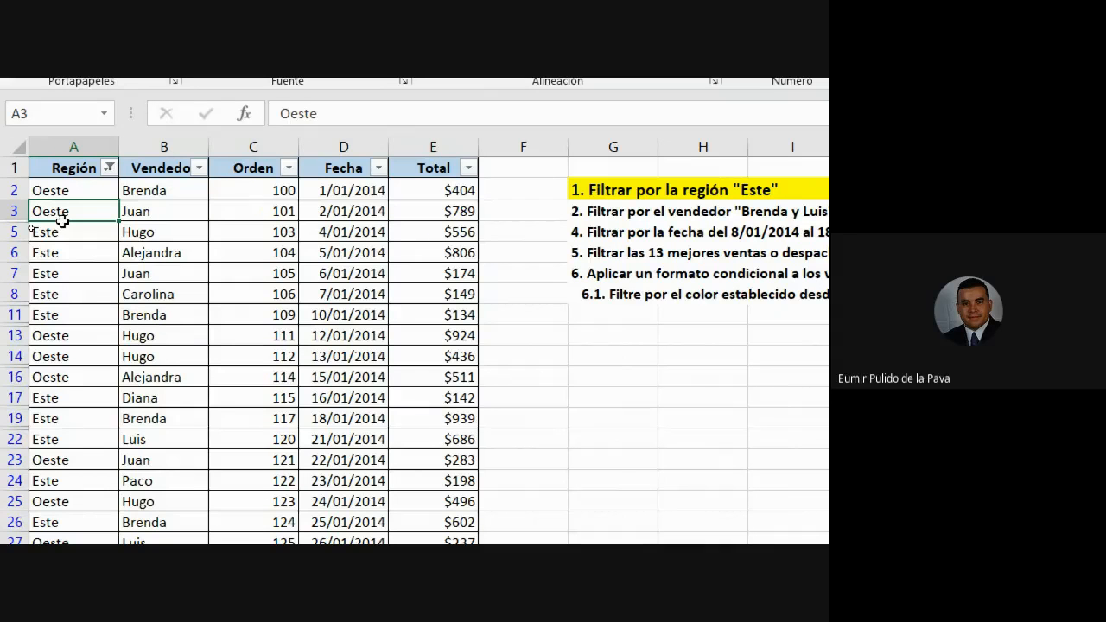
{"action": "left_click", "coordinate": [109, 168]}
{"action": "left_click", "coordinate": [72, 300]}
Set up a custom Región filter: es igual a 'este'.
{"action": "left_click", "coordinate": [109, 167]}
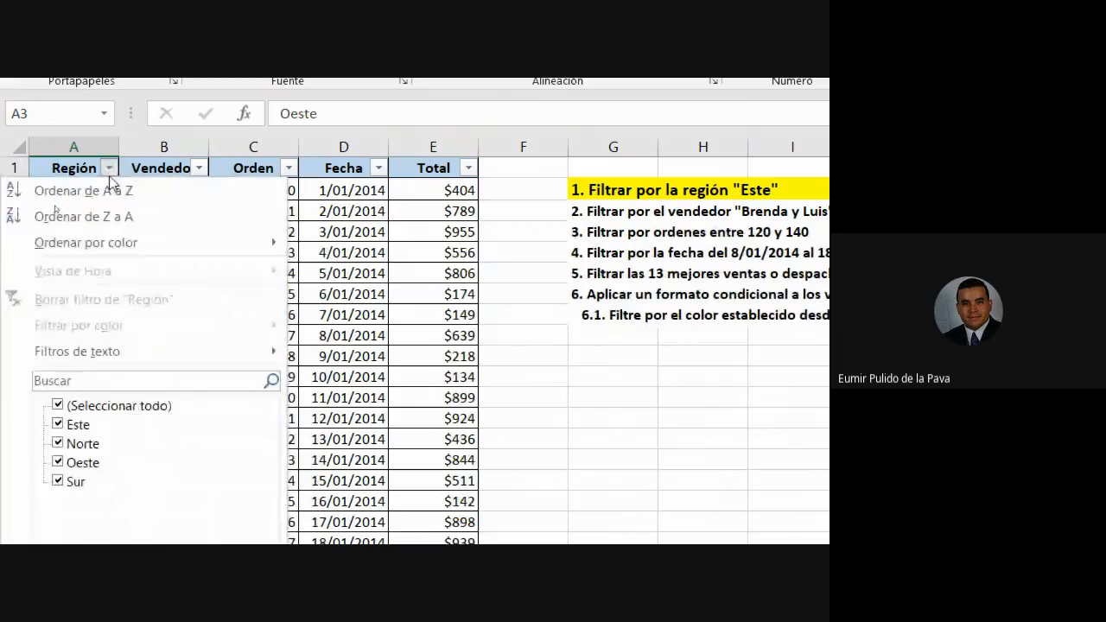
{"action": "mouse_move", "coordinate": [156, 349]}
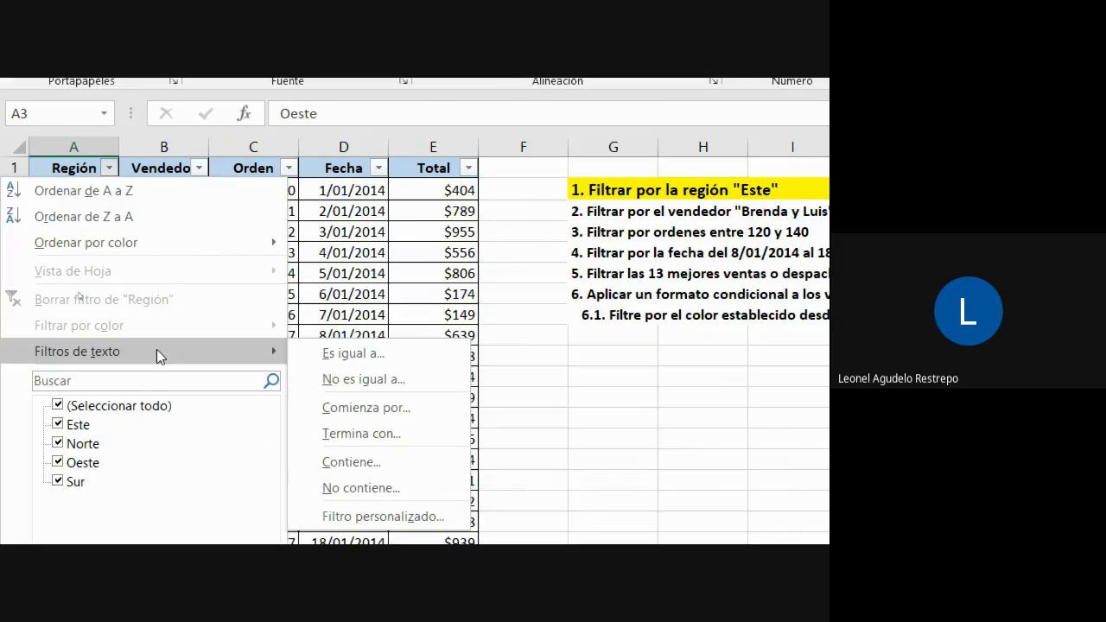
{"action": "left_click", "coordinate": [344, 353]}
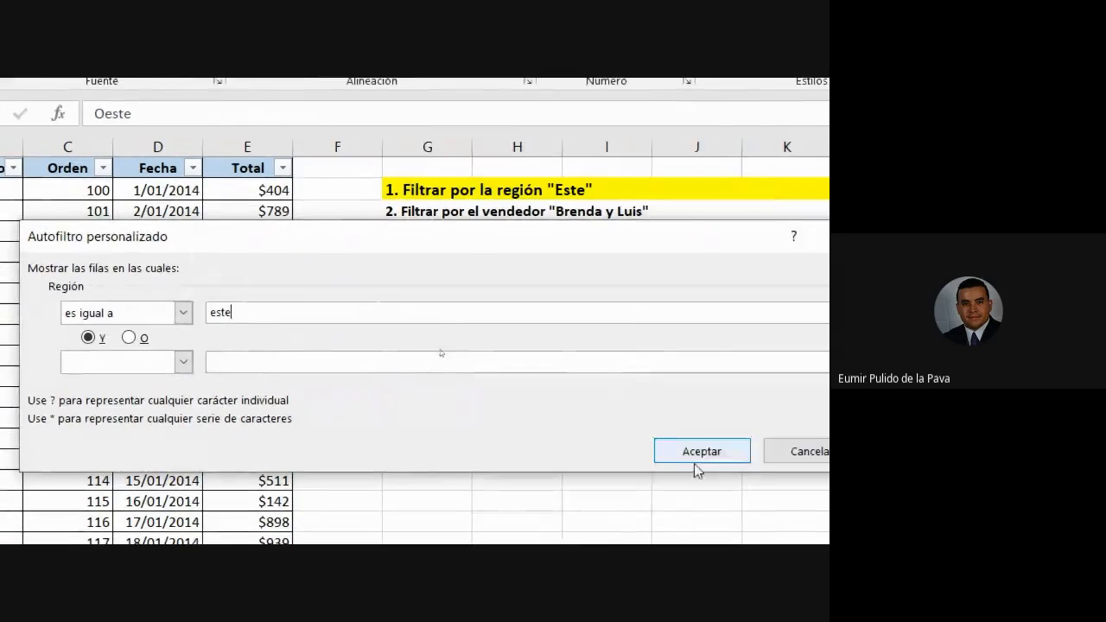
{"action": "left_click", "coordinate": [699, 456]}
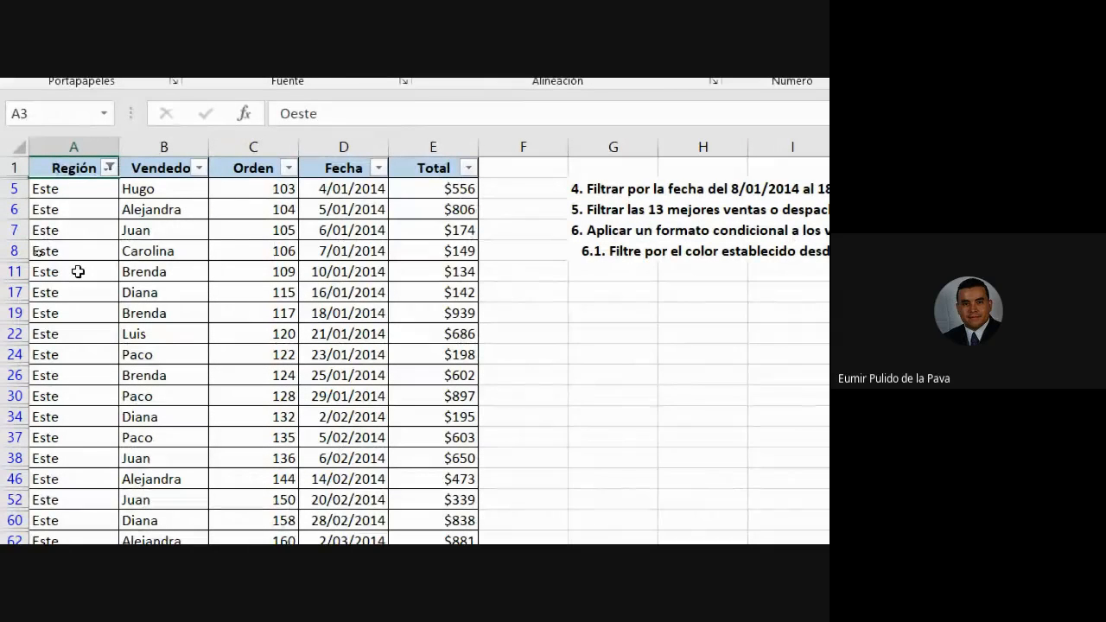
{"action": "left_click", "coordinate": [109, 168]}
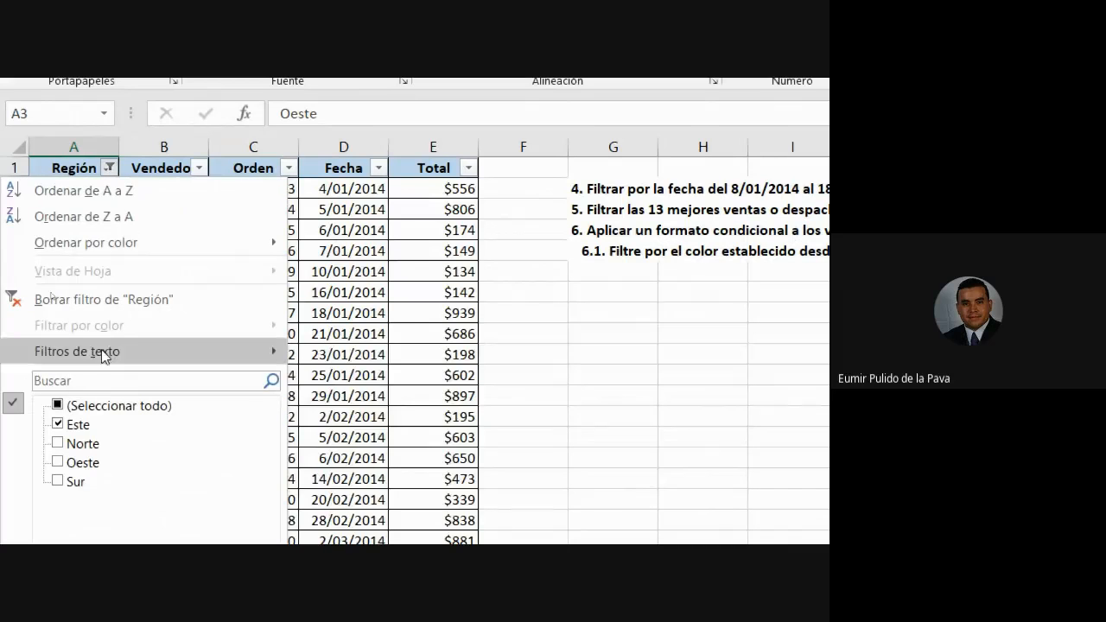
{"action": "mouse_move", "coordinate": [86, 358]}
{"action": "left_click", "coordinate": [196, 173]}
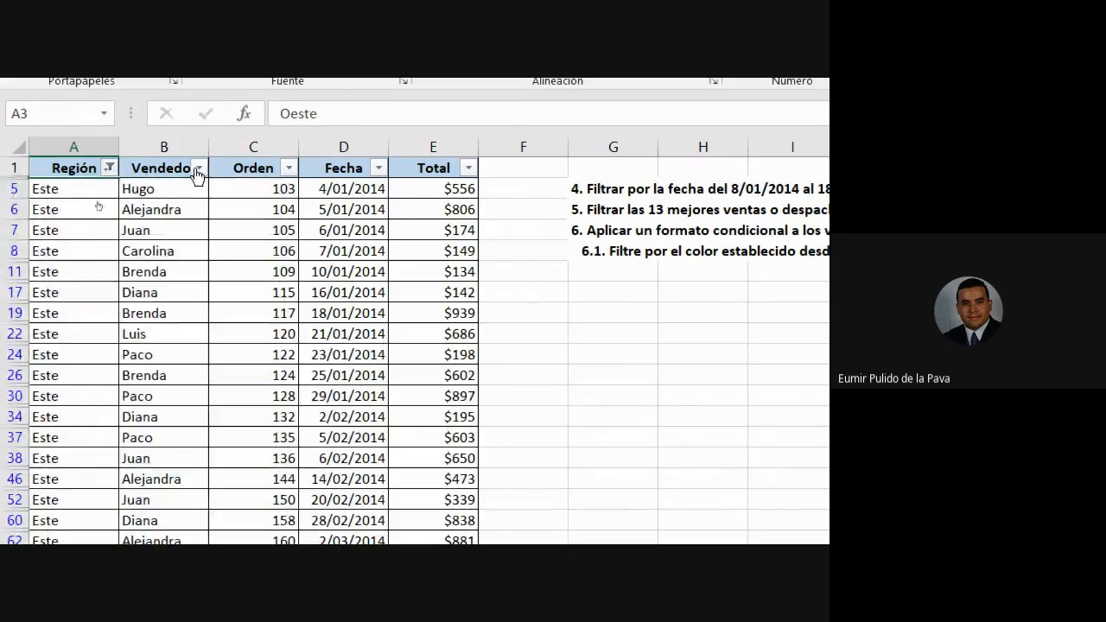
{"action": "left_click", "coordinate": [195, 176]}
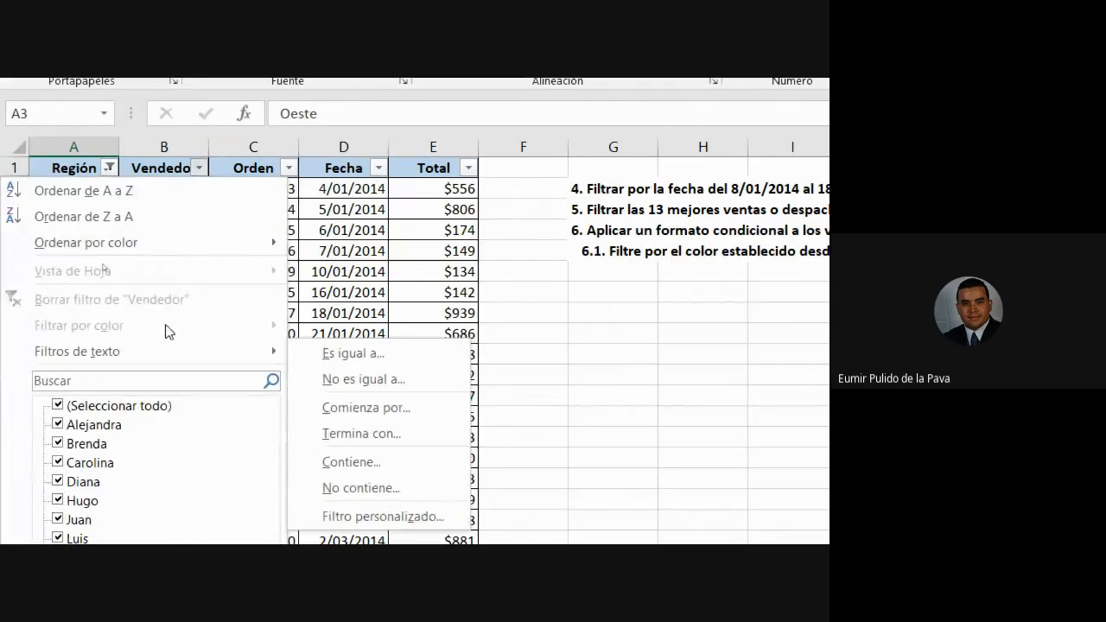
{"action": "left_click", "coordinate": [289, 167]}
{"action": "left_click", "coordinate": [288, 169]}
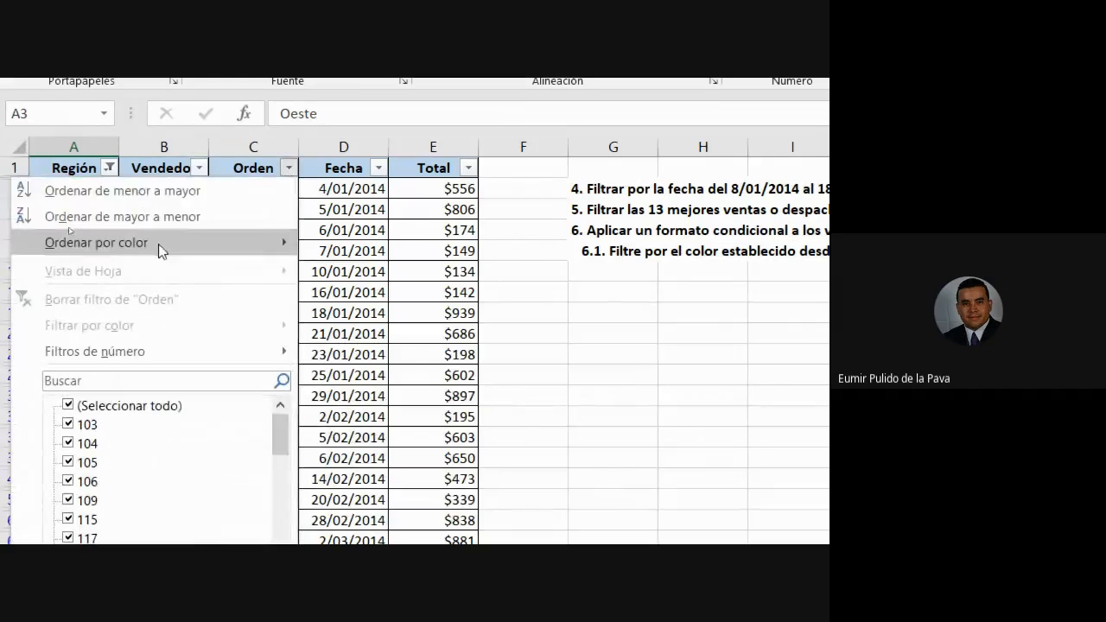
{"action": "left_click", "coordinate": [109, 169]}
{"action": "left_click", "coordinate": [109, 169]}
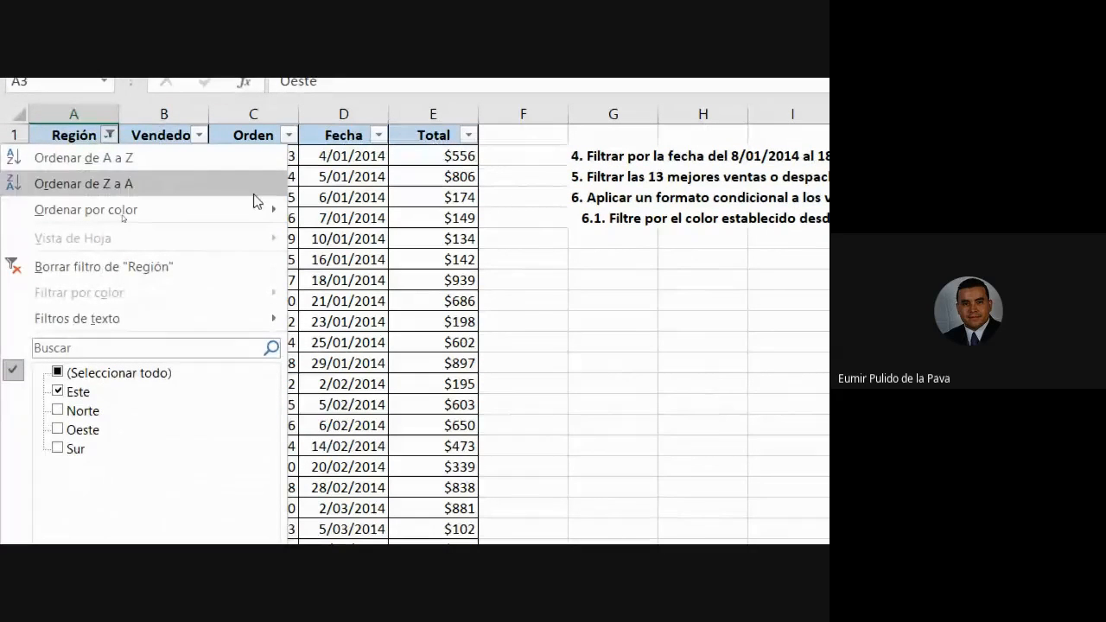
{"action": "left_click", "coordinate": [108, 148]}
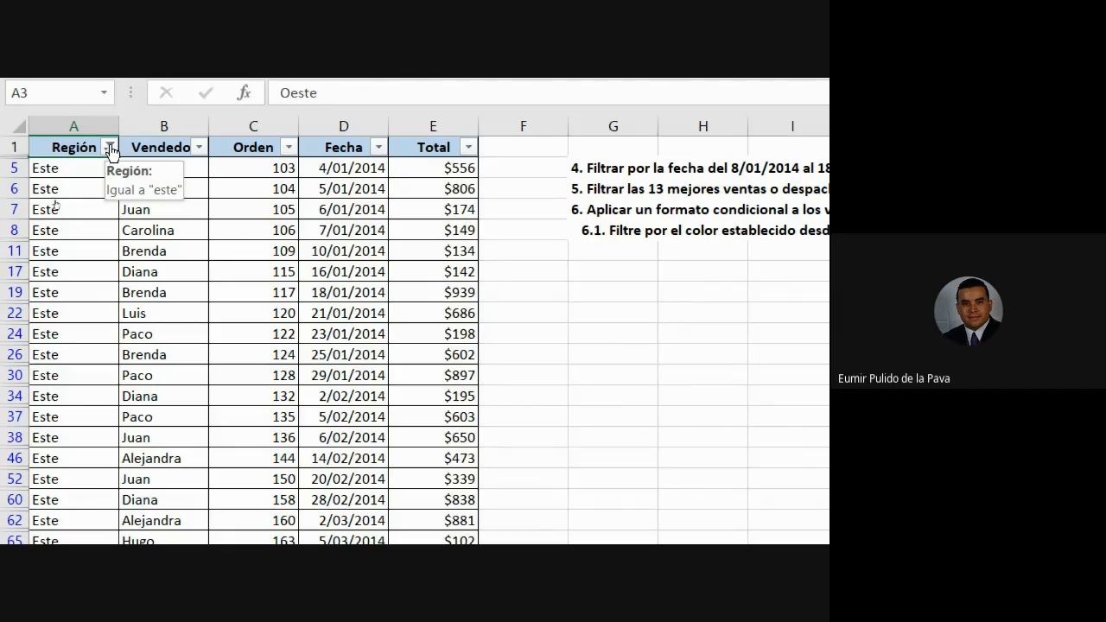
{"action": "key", "text": "alt+Tab"}
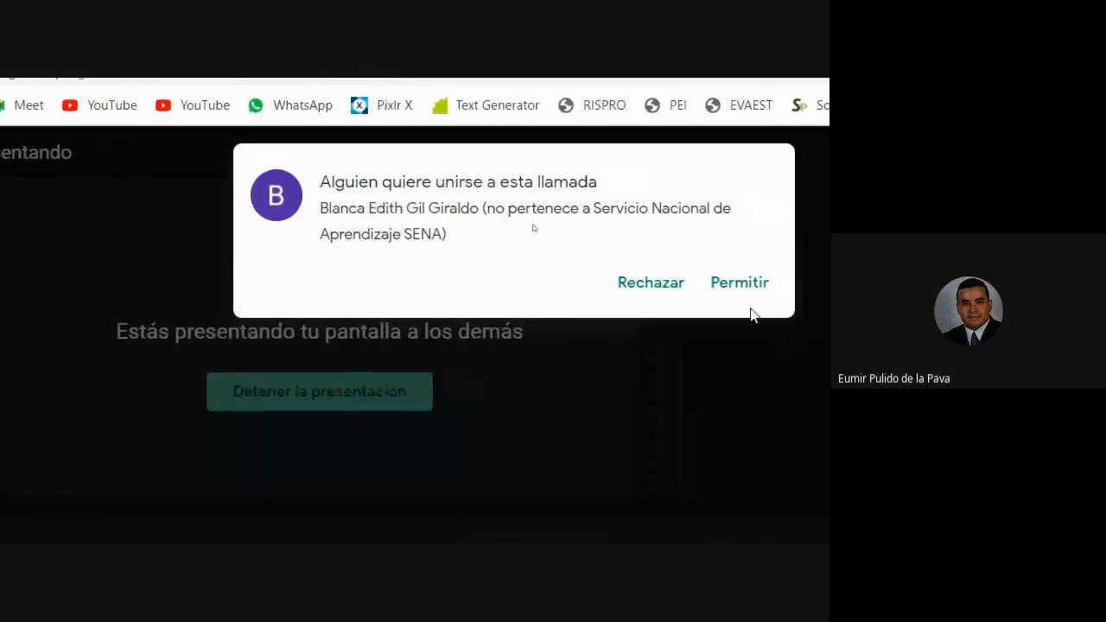
{"action": "left_click", "coordinate": [740, 294]}
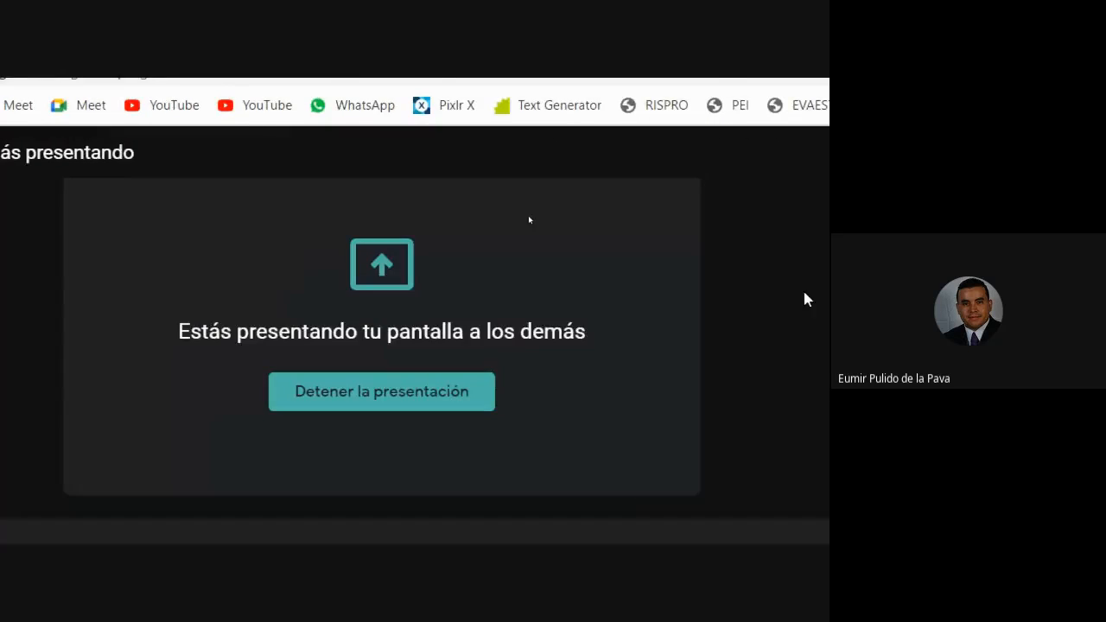
{"action": "key", "text": "alt+Tab"}
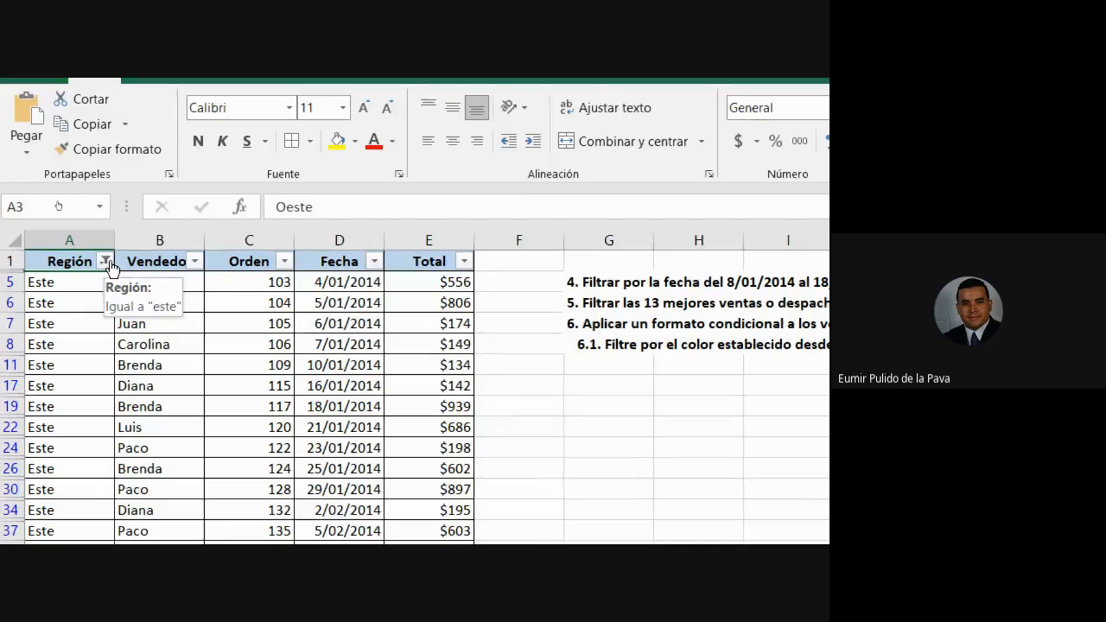
Clear the Región filter and copy task 1's yellow highlight onto task 2's row.
{"action": "left_click", "coordinate": [105, 260]}
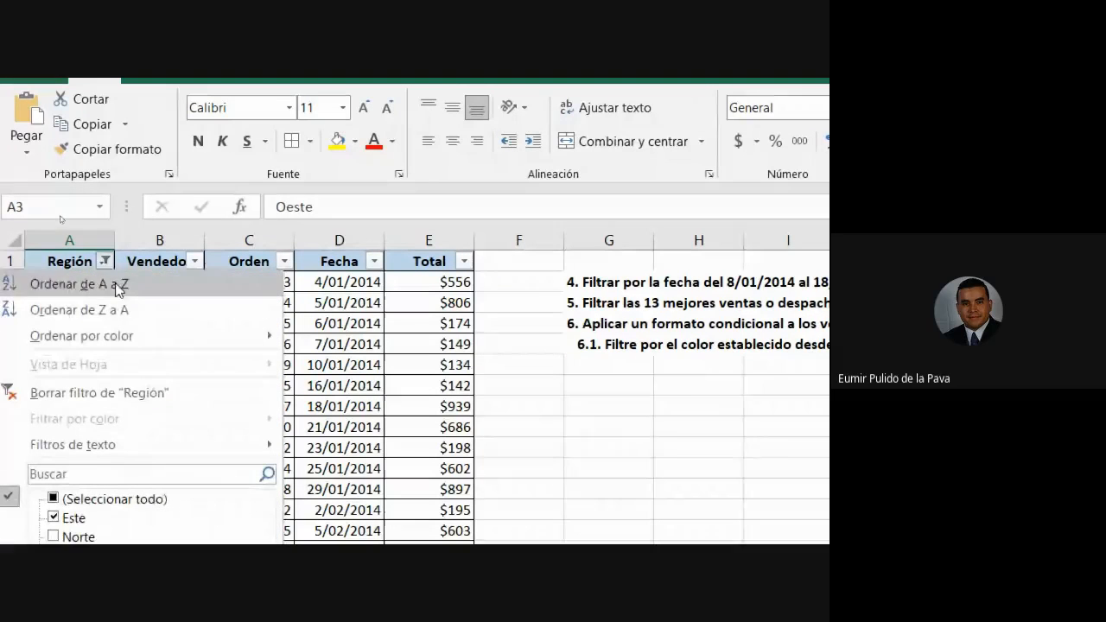
{"action": "left_click", "coordinate": [95, 394]}
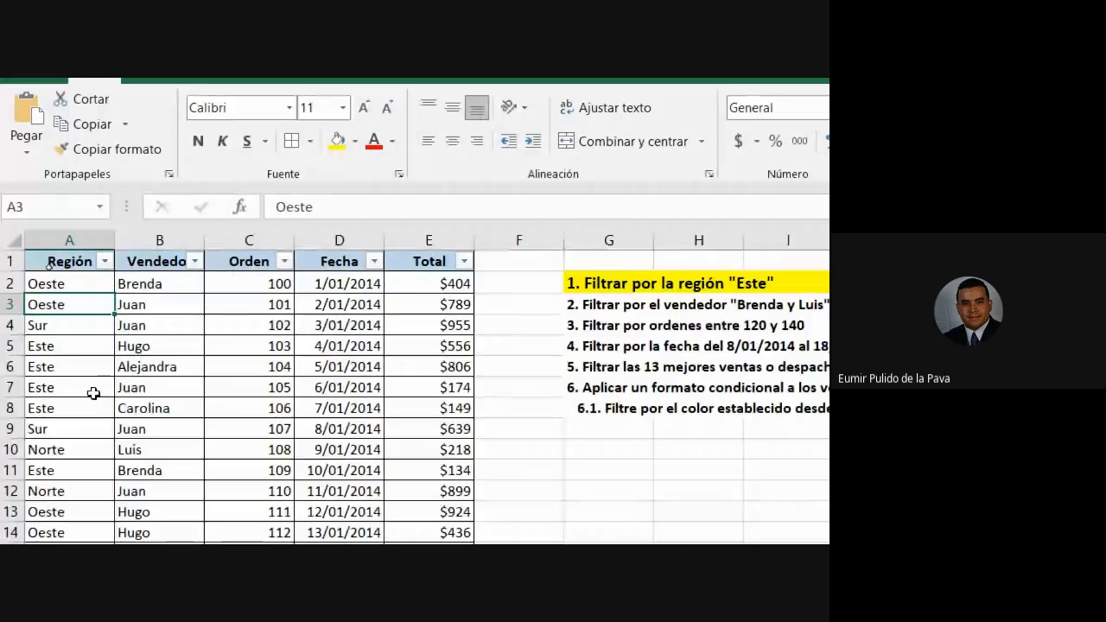
{"action": "left_click", "coordinate": [170, 226]}
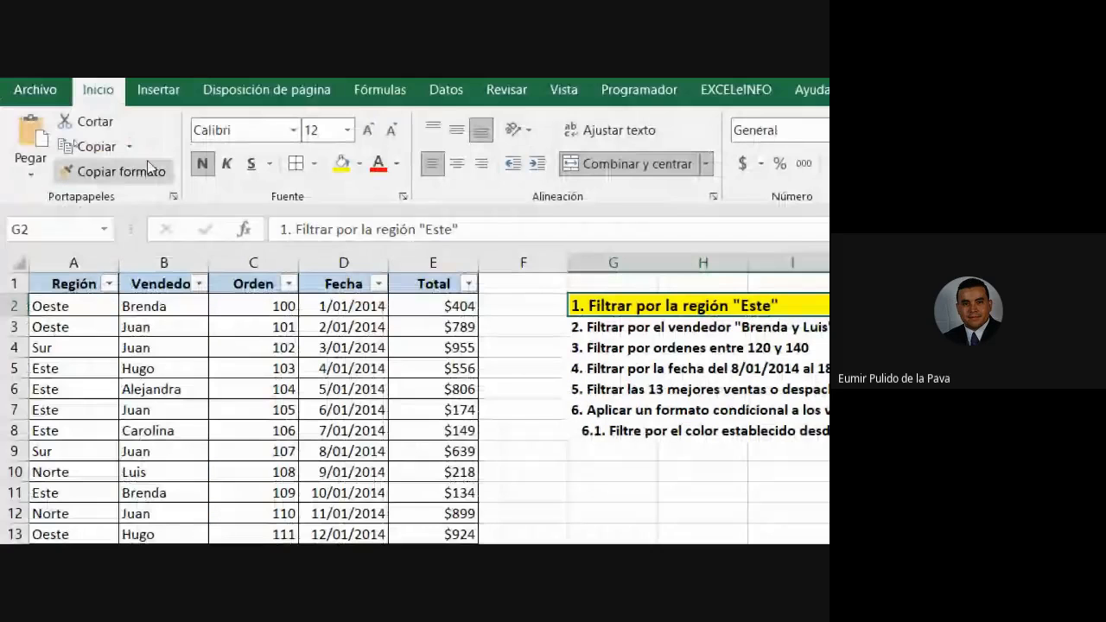
{"action": "left_click", "coordinate": [120, 171]}
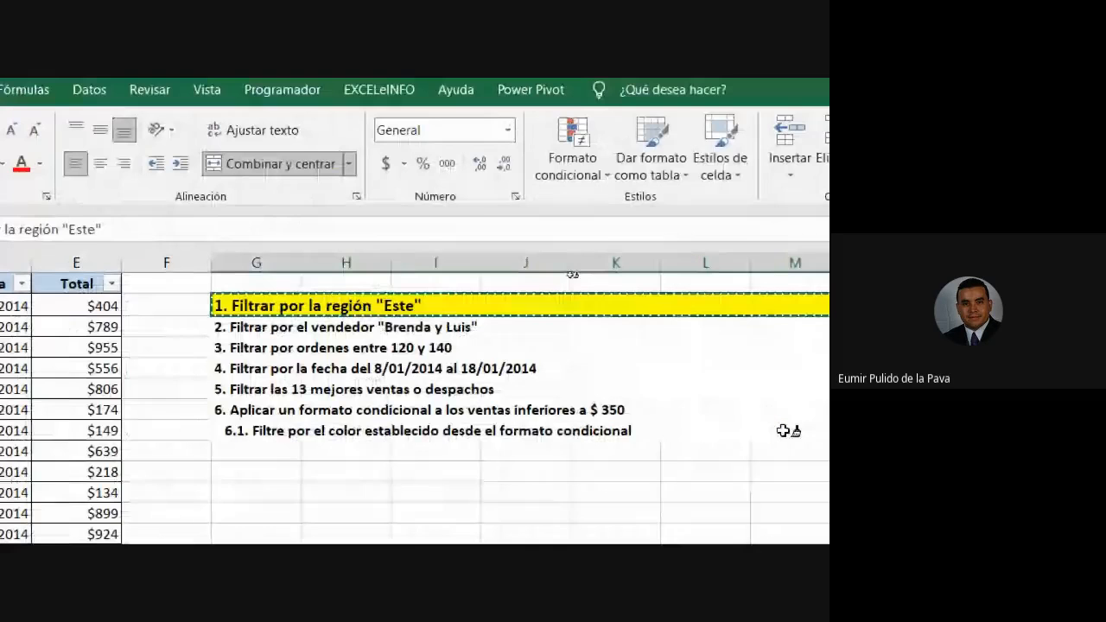
{"action": "left_click", "coordinate": [402, 306]}
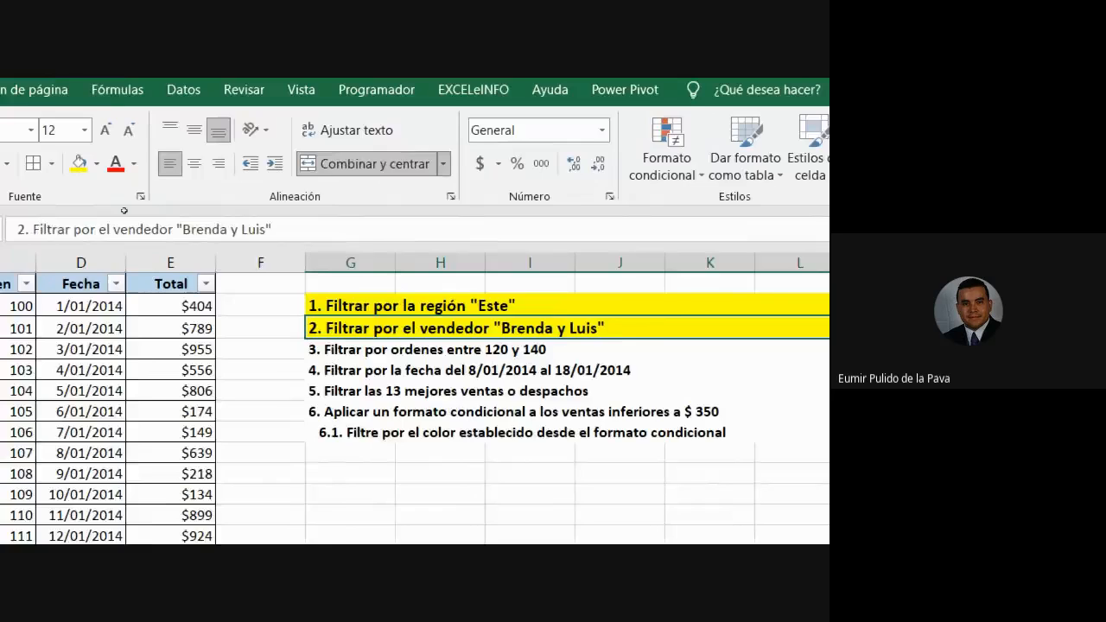
Select the Vendedor column B and the task 2 instruction cell G3.
{"action": "left_click", "coordinate": [199, 285]}
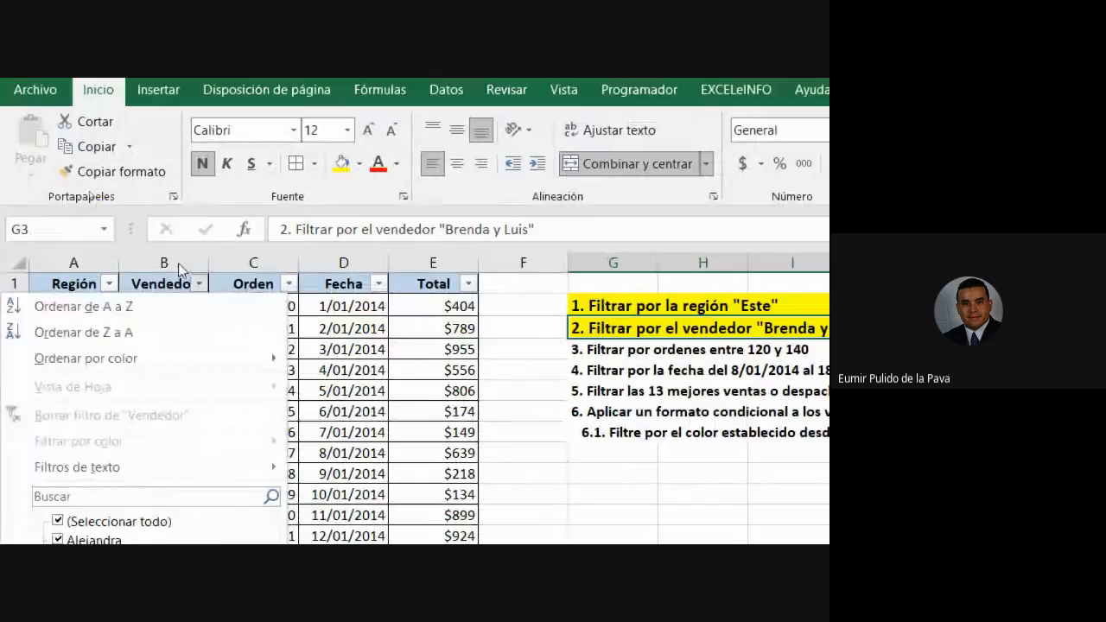
{"action": "left_click", "coordinate": [177, 262]}
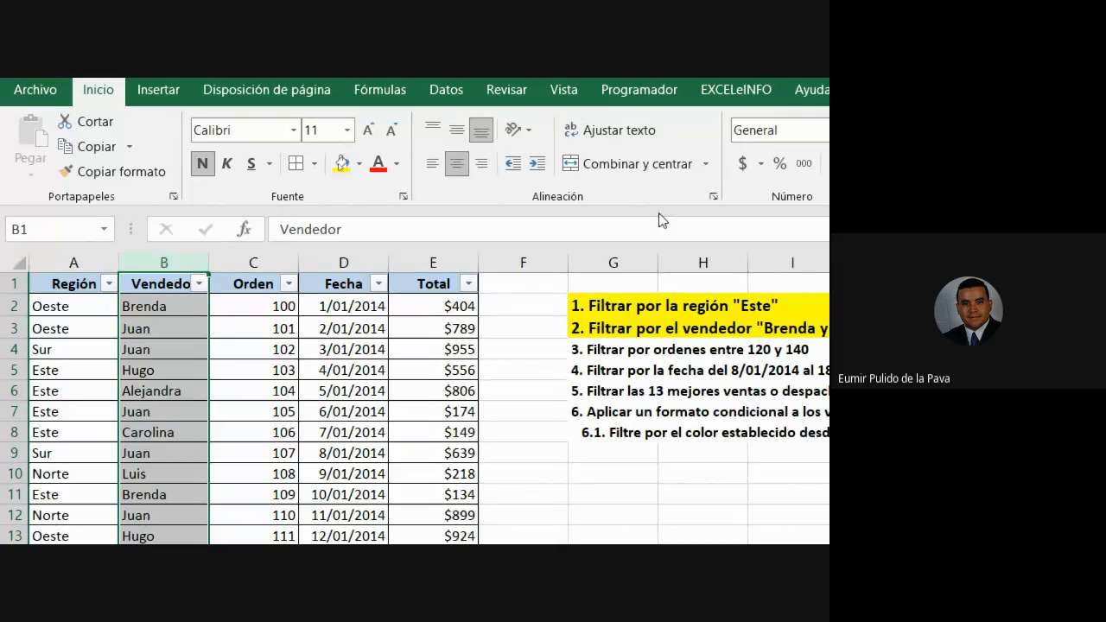
{"action": "left_click", "coordinate": [630, 326]}
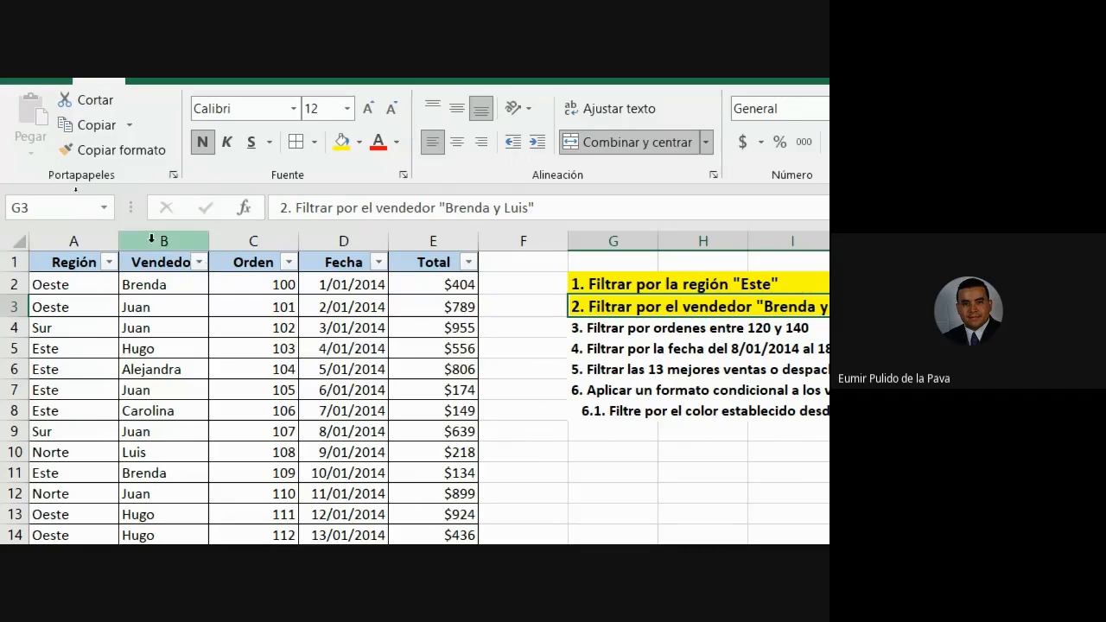
In the Vendedor list, untick Paco, Juan, Diana, Carolina, Hugo and Alejandra.
{"action": "left_click", "coordinate": [198, 262]}
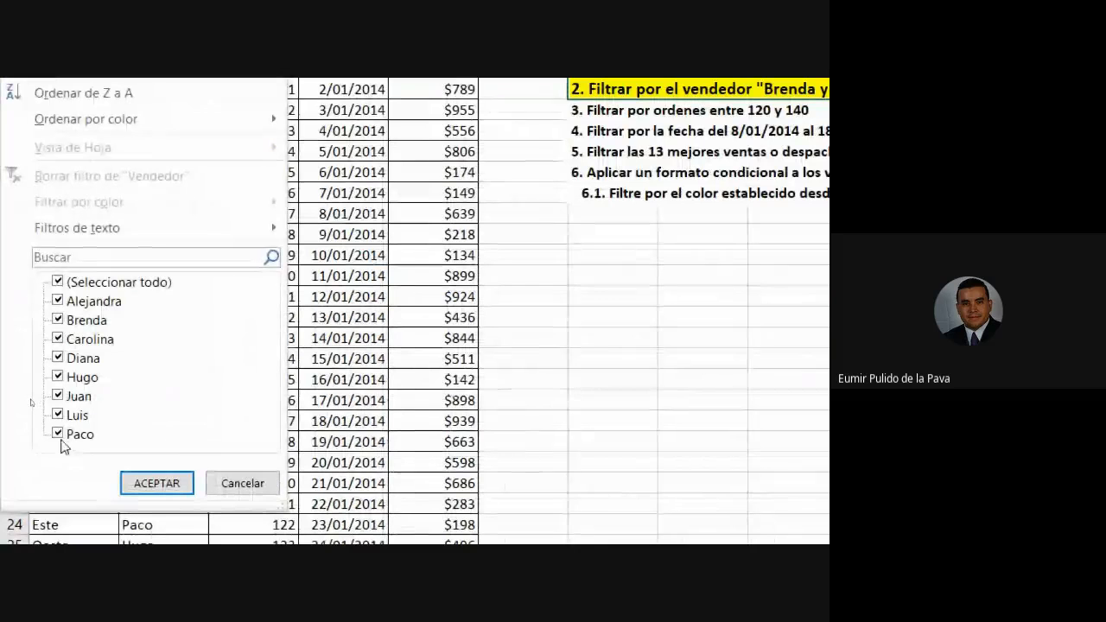
{"action": "left_click", "coordinate": [59, 282]}
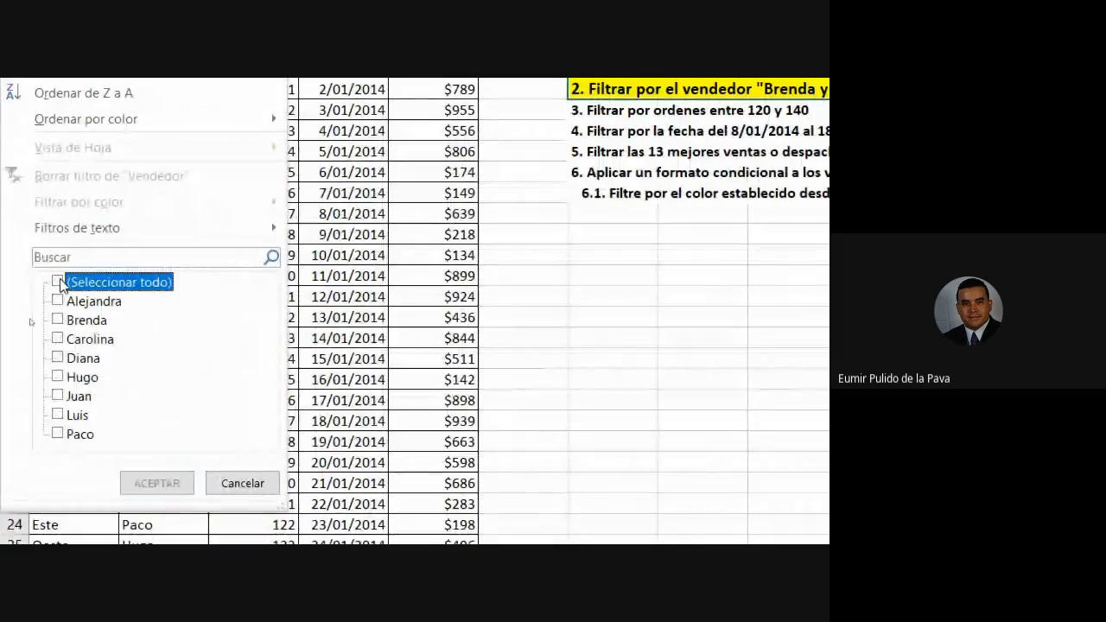
{"action": "left_click", "coordinate": [59, 282]}
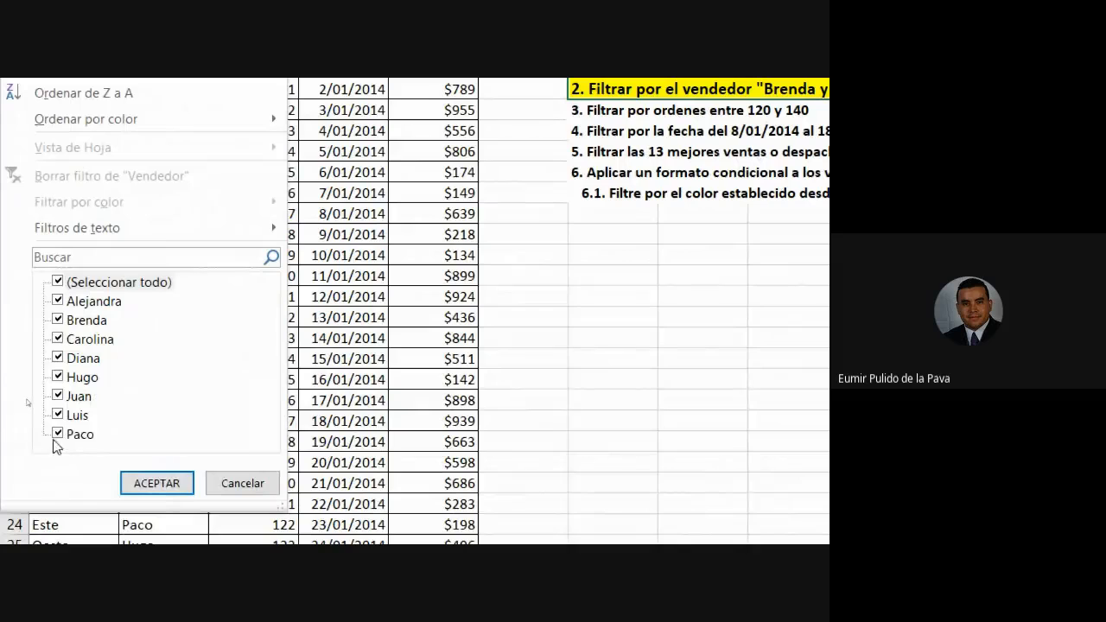
{"action": "left_click", "coordinate": [57, 434]}
{"action": "left_click", "coordinate": [57, 396]}
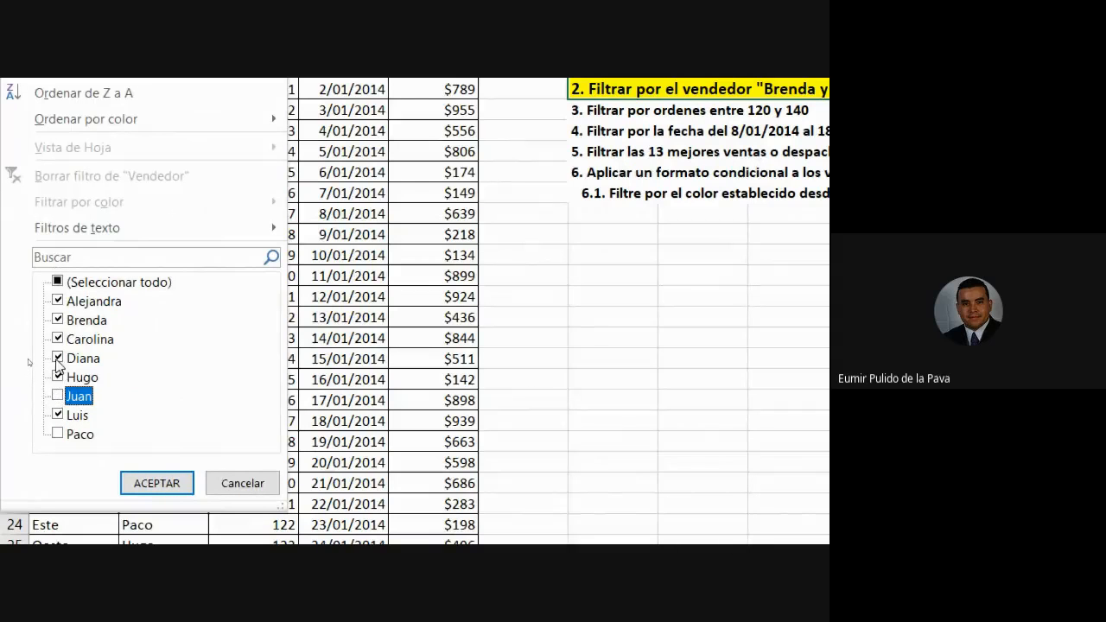
{"action": "left_click", "coordinate": [57, 358]}
{"action": "left_click", "coordinate": [57, 338]}
{"action": "left_click", "coordinate": [57, 376]}
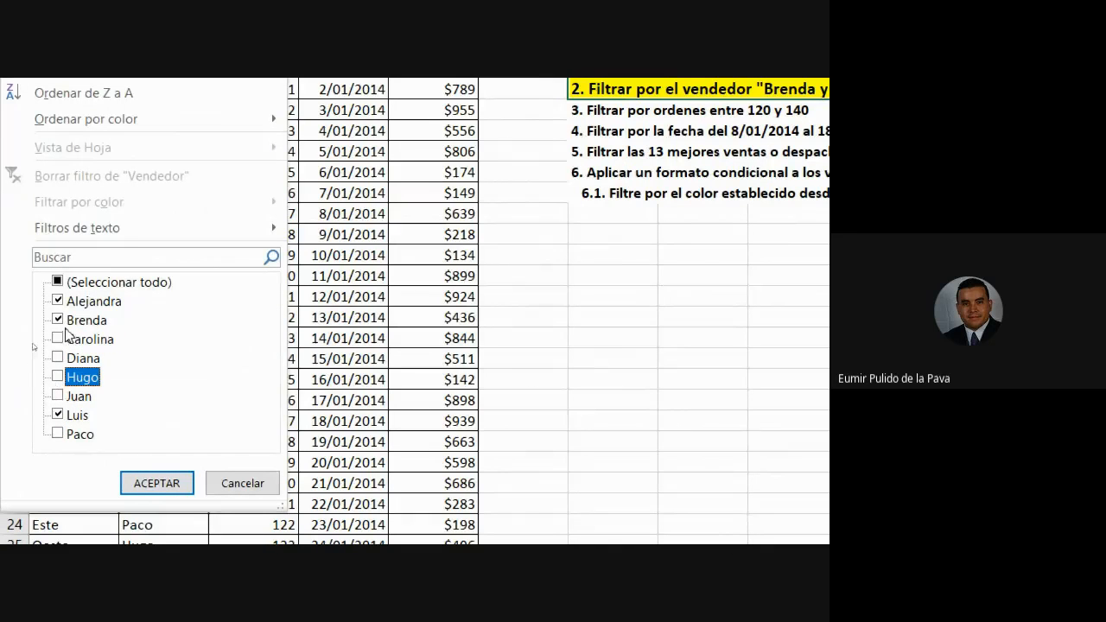
{"action": "left_click", "coordinate": [58, 301]}
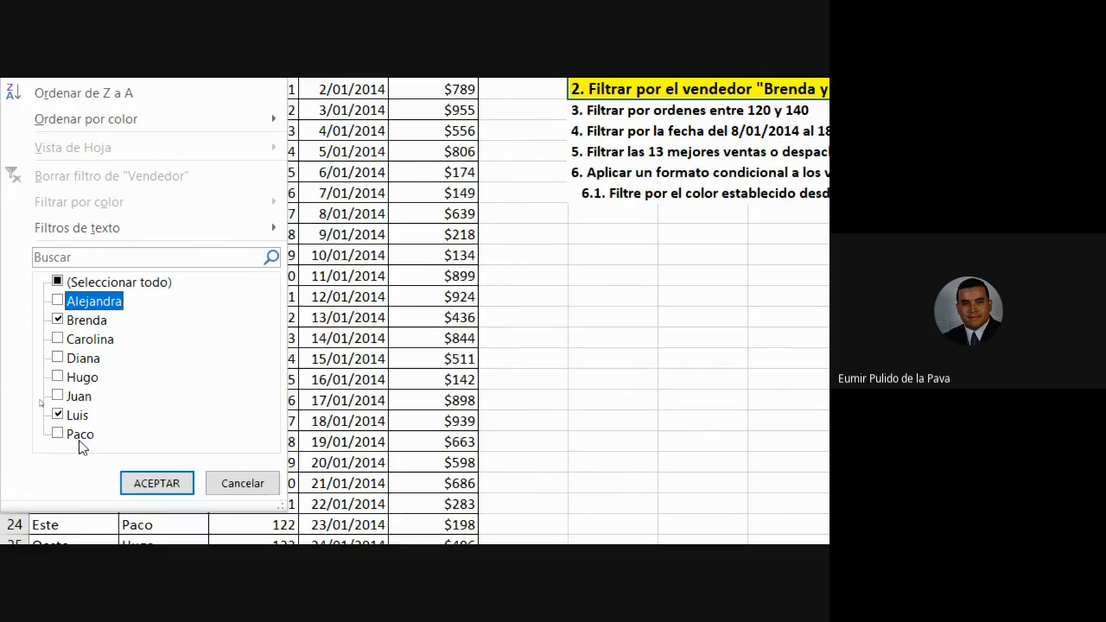
Clear all names, tick only Brenda and Luis, and apply the filter.
{"action": "left_click", "coordinate": [58, 282]}
{"action": "left_click", "coordinate": [58, 283]}
{"action": "left_click", "coordinate": [58, 319]}
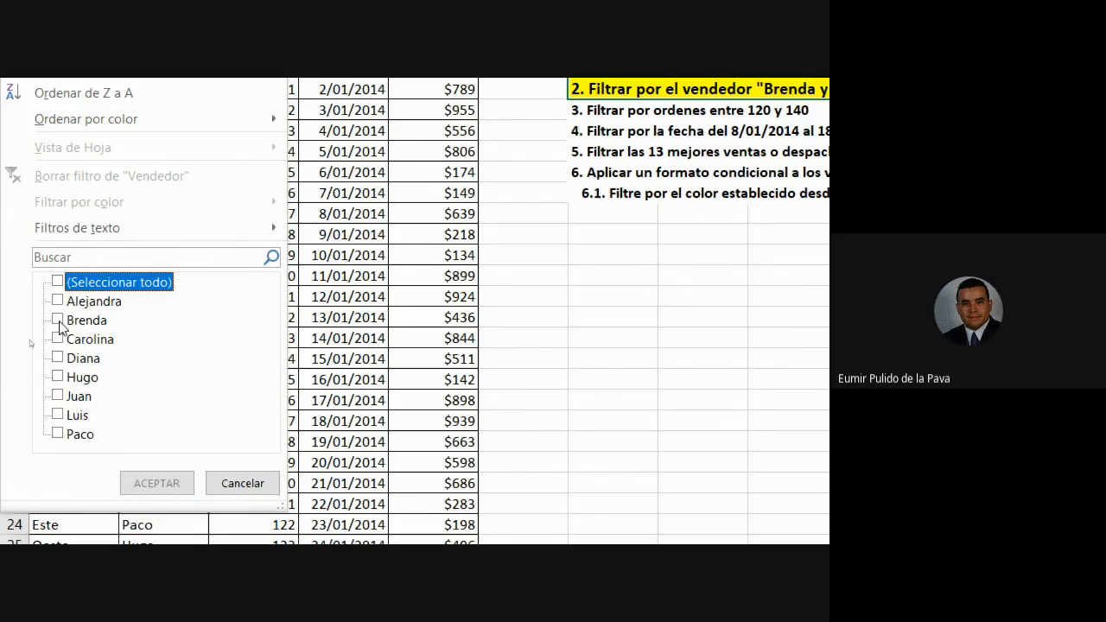
{"action": "left_click", "coordinate": [57, 414]}
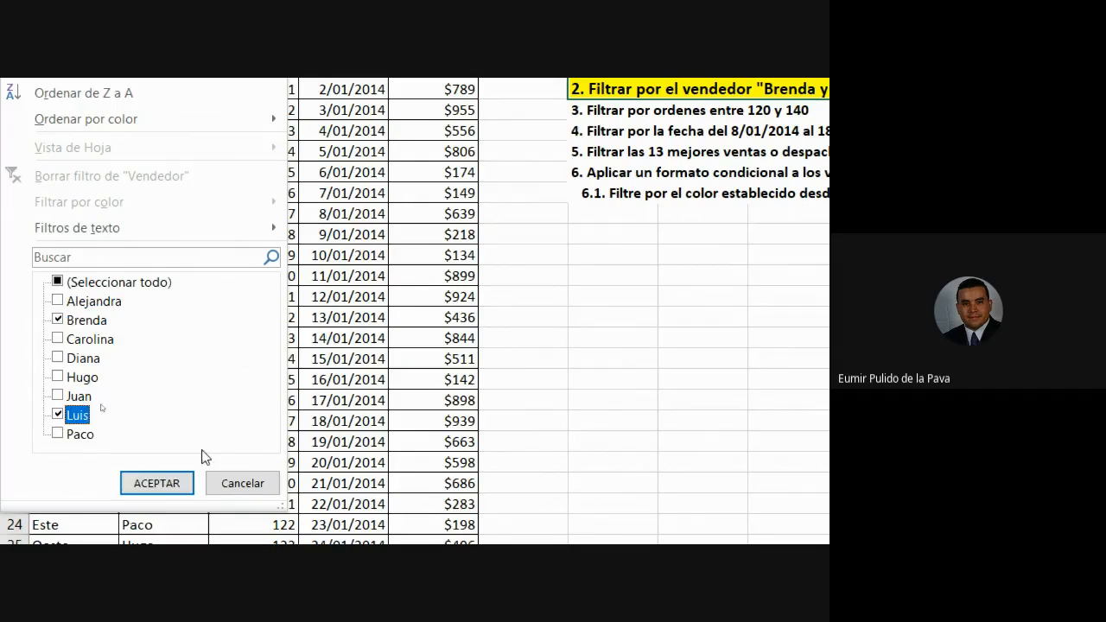
{"action": "left_click", "coordinate": [171, 484]}
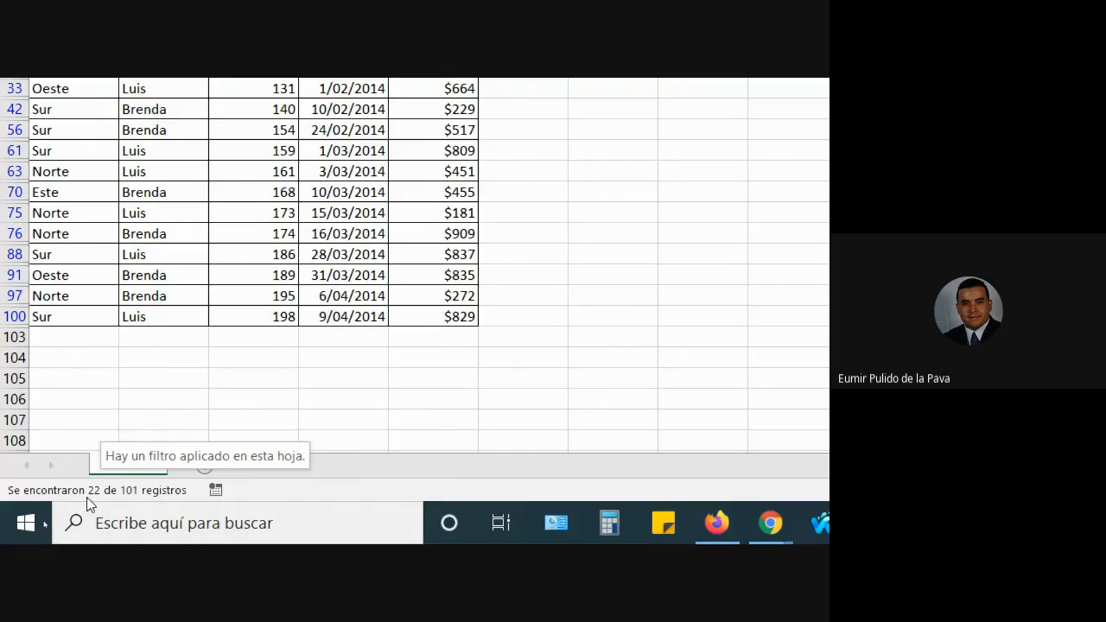
{"action": "scroll", "coordinate": [259, 259], "scroll_direction": "up", "scroll_amount": 4}
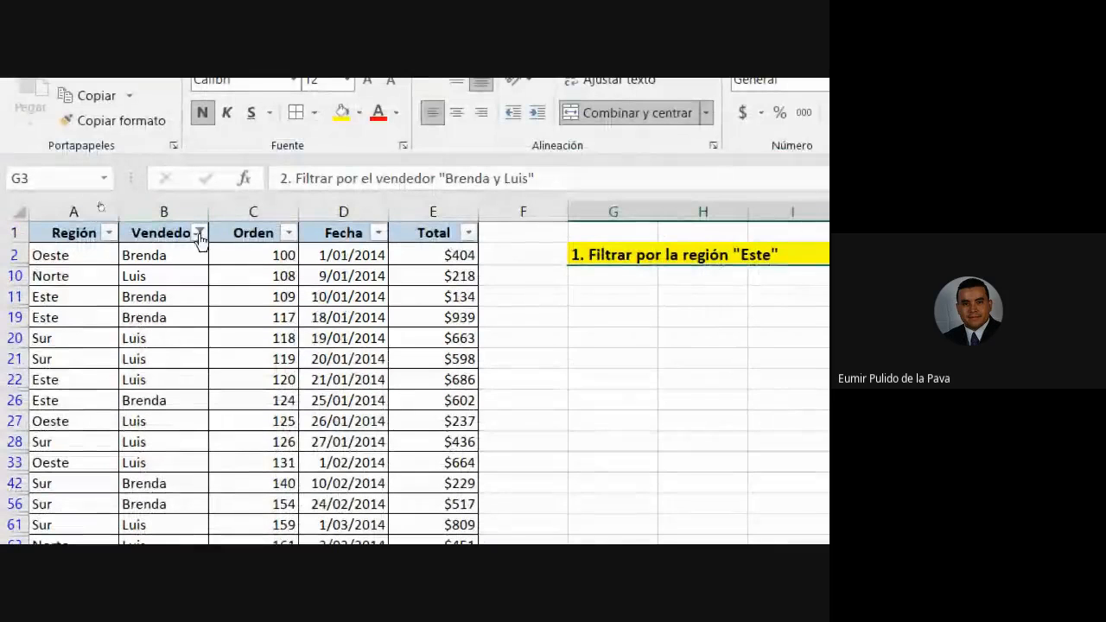
{"action": "left_click", "coordinate": [200, 233]}
{"action": "left_click", "coordinate": [77, 366]}
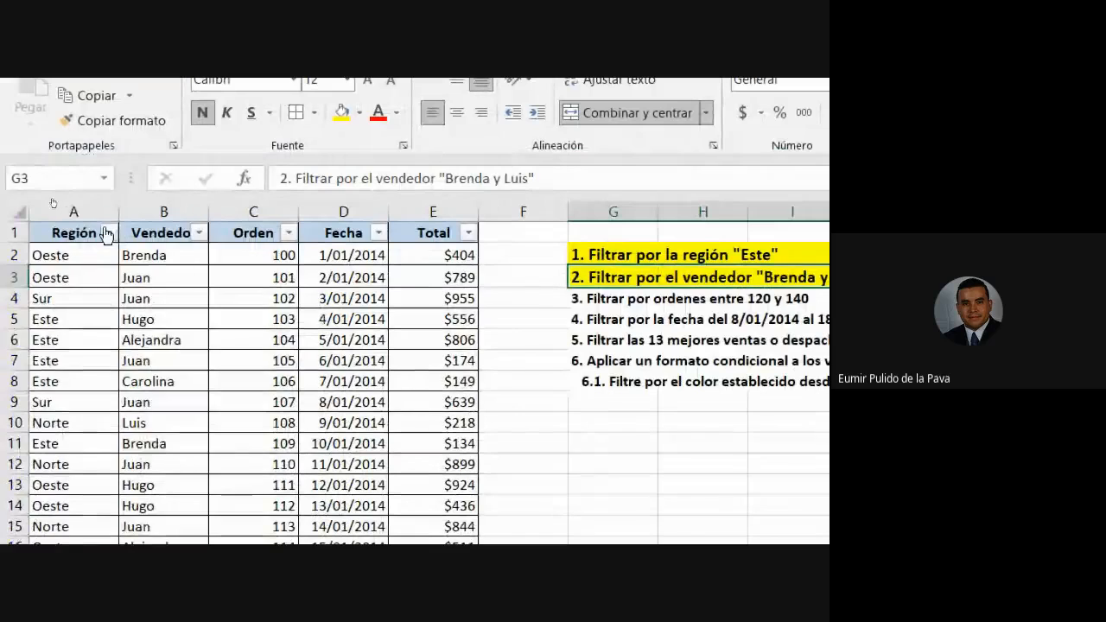
{"action": "left_click", "coordinate": [108, 232]}
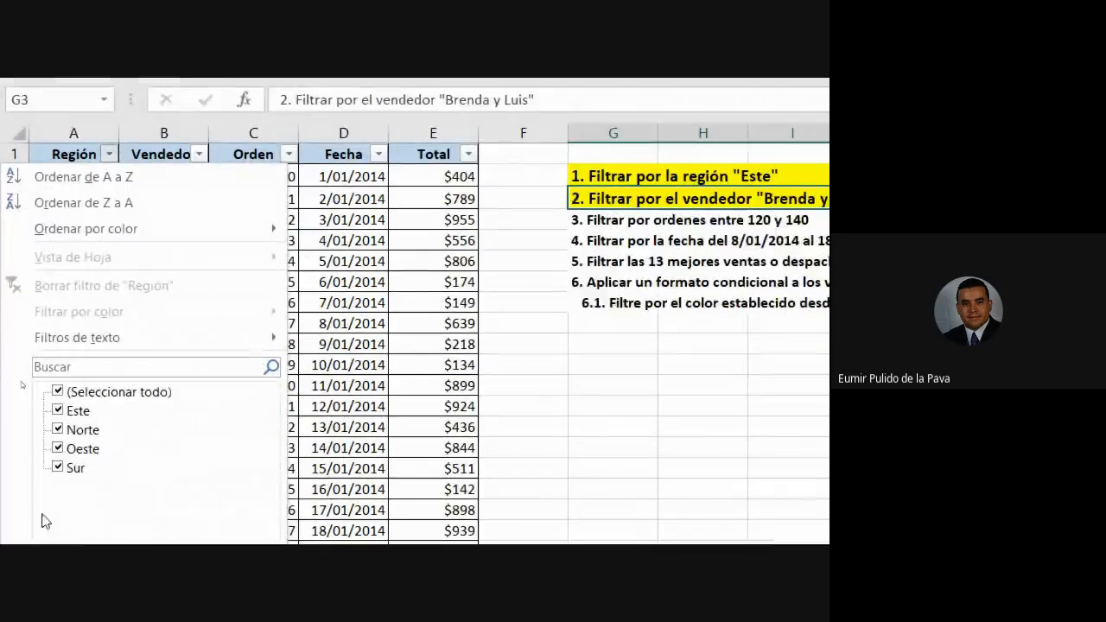
{"action": "left_click", "coordinate": [56, 369]}
{"action": "left_click", "coordinate": [57, 388]}
{"action": "left_click", "coordinate": [156, 484]}
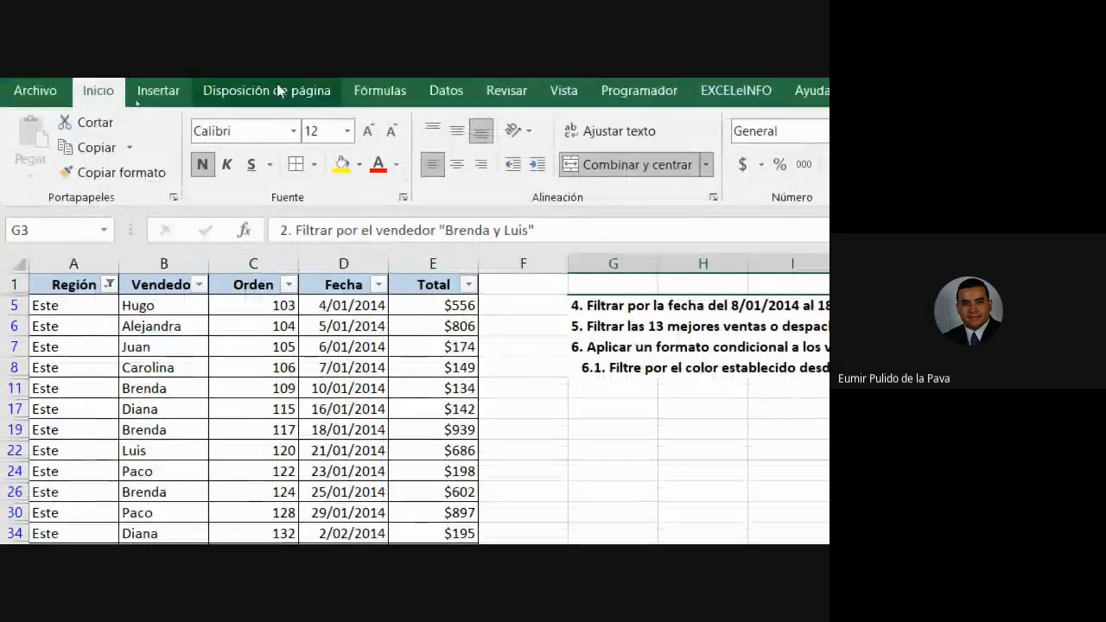
{"action": "left_click", "coordinate": [109, 284]}
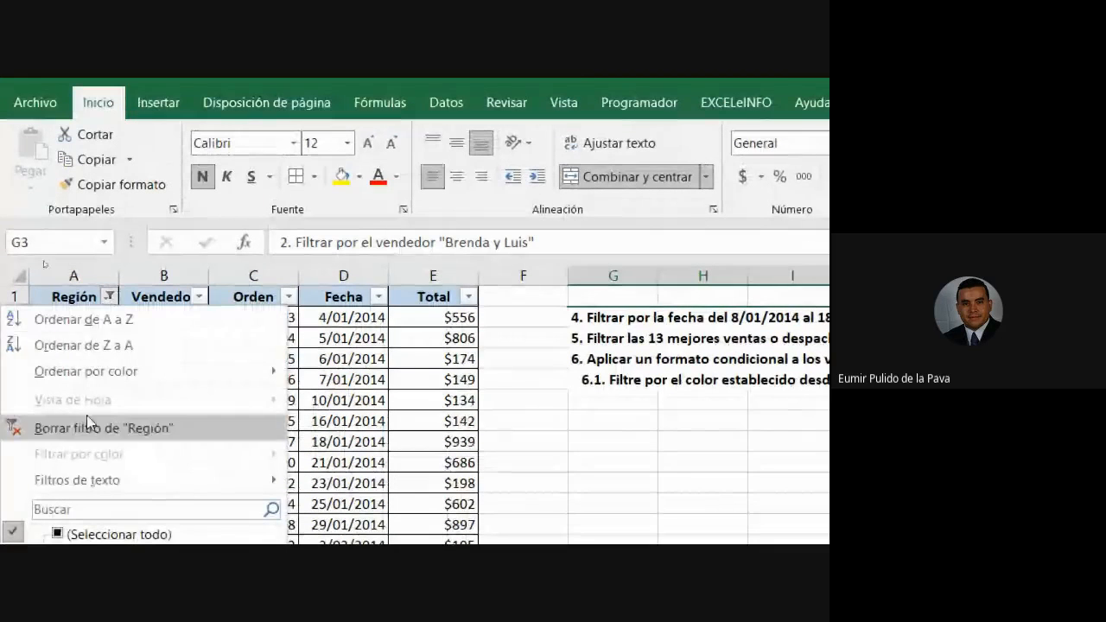
{"action": "left_click", "coordinate": [87, 414]}
{"action": "left_click", "coordinate": [200, 297]}
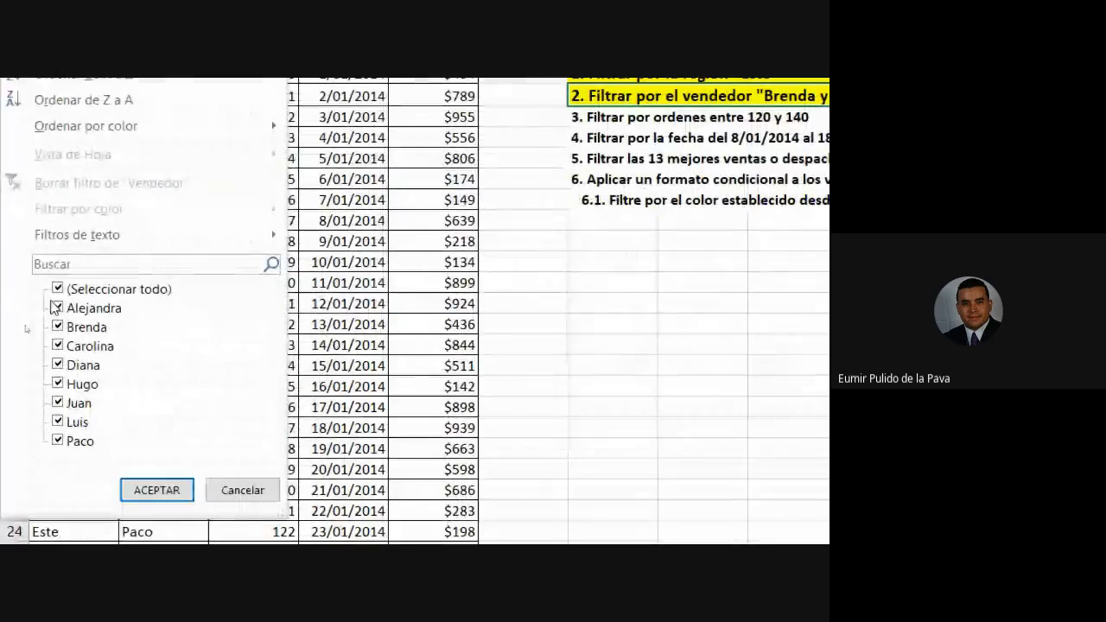
{"action": "left_click", "coordinate": [57, 289]}
{"action": "left_click", "coordinate": [58, 327]}
{"action": "left_click", "coordinate": [58, 422]}
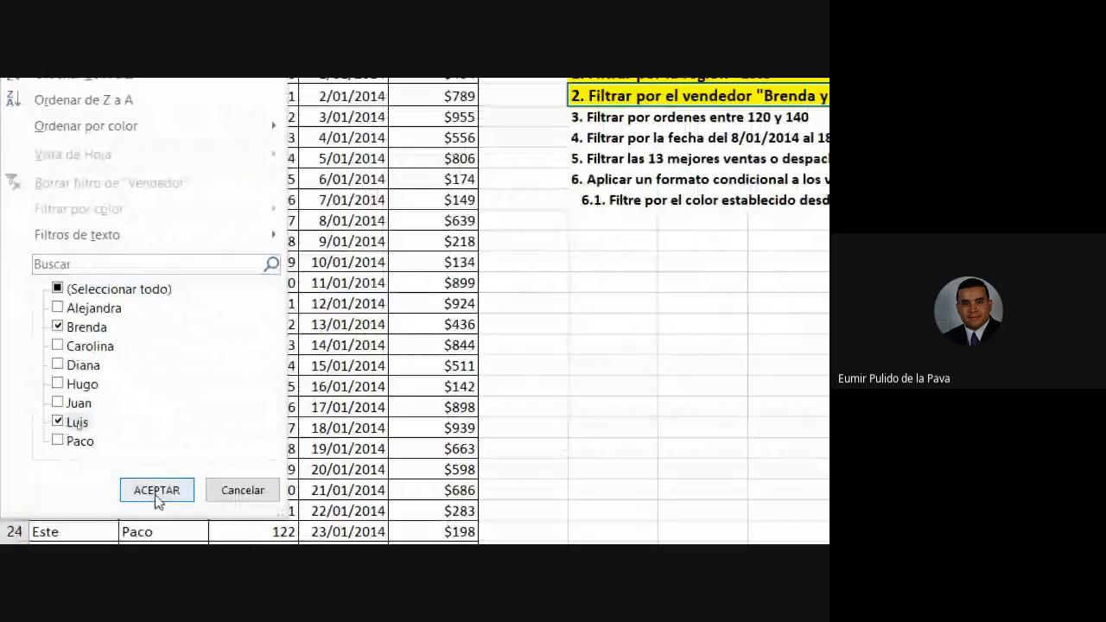
{"action": "left_click", "coordinate": [157, 490]}
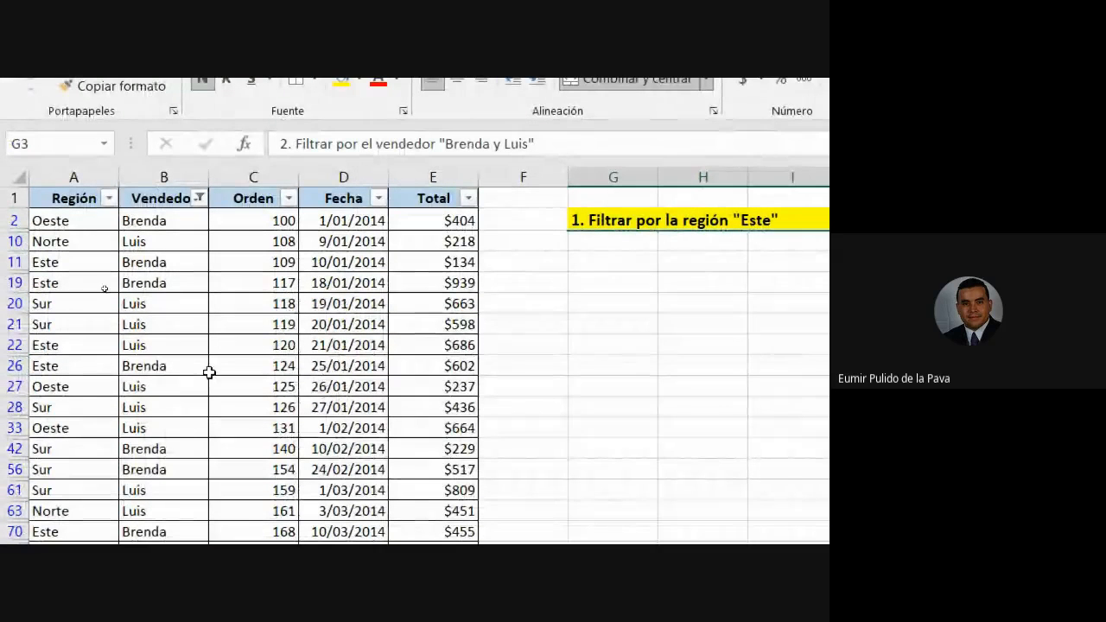
Select cells in columns A and B, then column B, and open the Vendedor filter dropdown.
{"action": "left_click", "coordinate": [54, 221]}
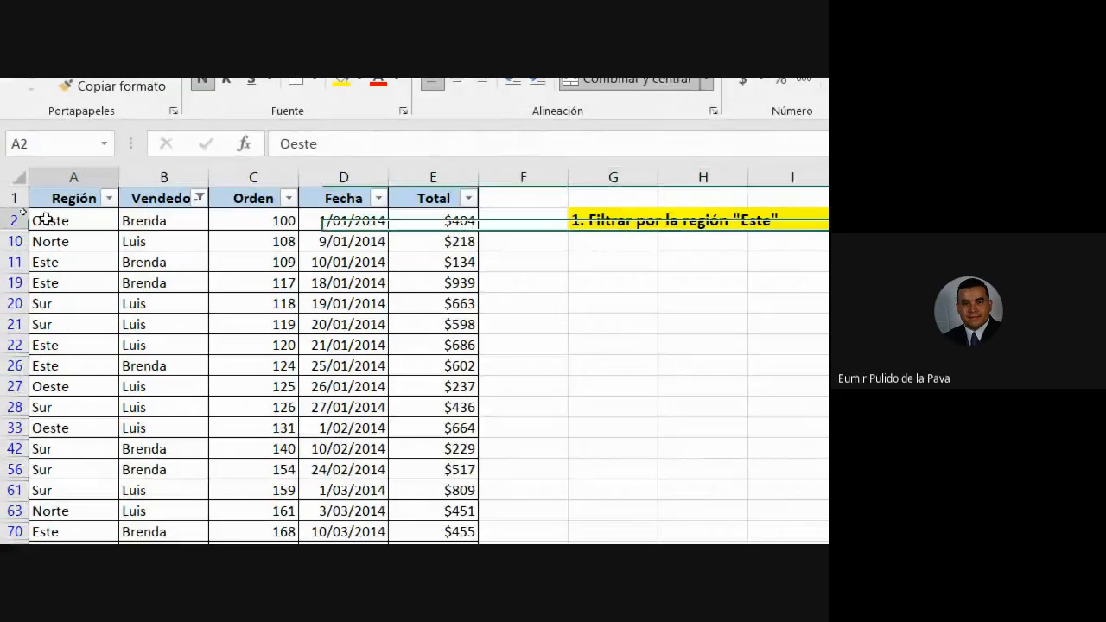
{"action": "left_click", "coordinate": [158, 219]}
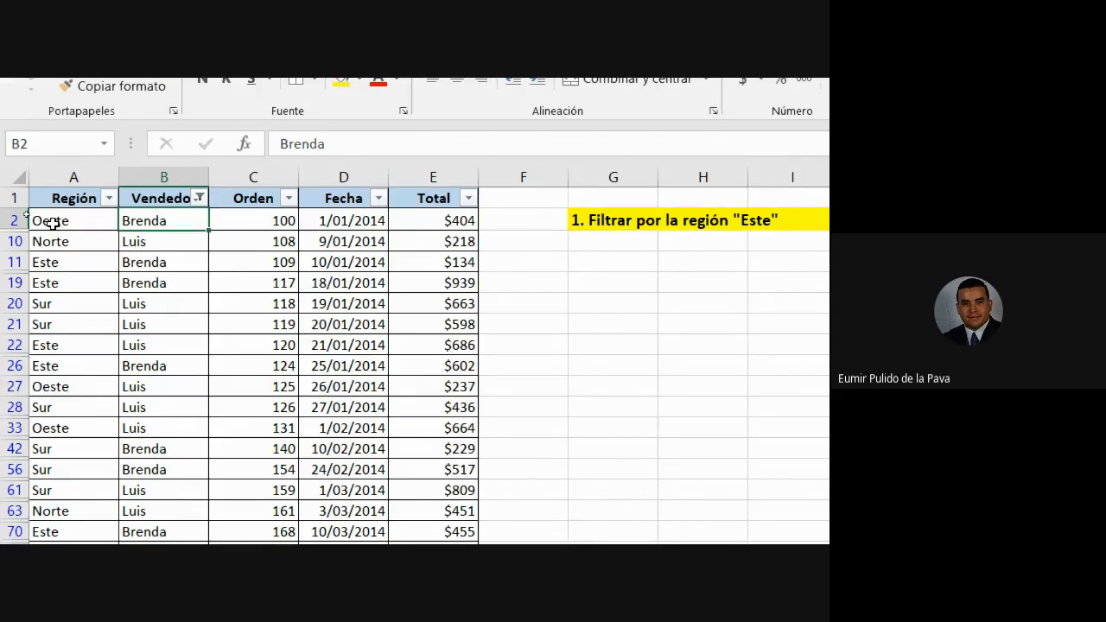
{"action": "left_click_drag", "start_coordinate": [49, 242], "coordinate": [156, 242]}
{"action": "left_click_drag", "start_coordinate": [69, 265], "coordinate": [62, 280]}
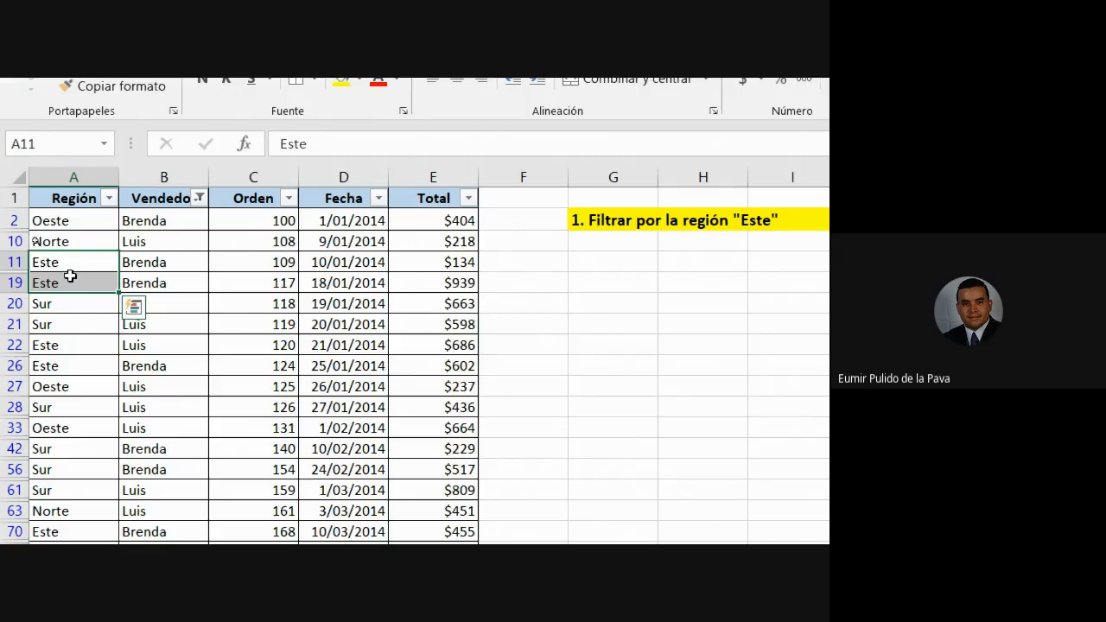
{"action": "left_click_drag", "start_coordinate": [143, 221], "coordinate": [153, 302]}
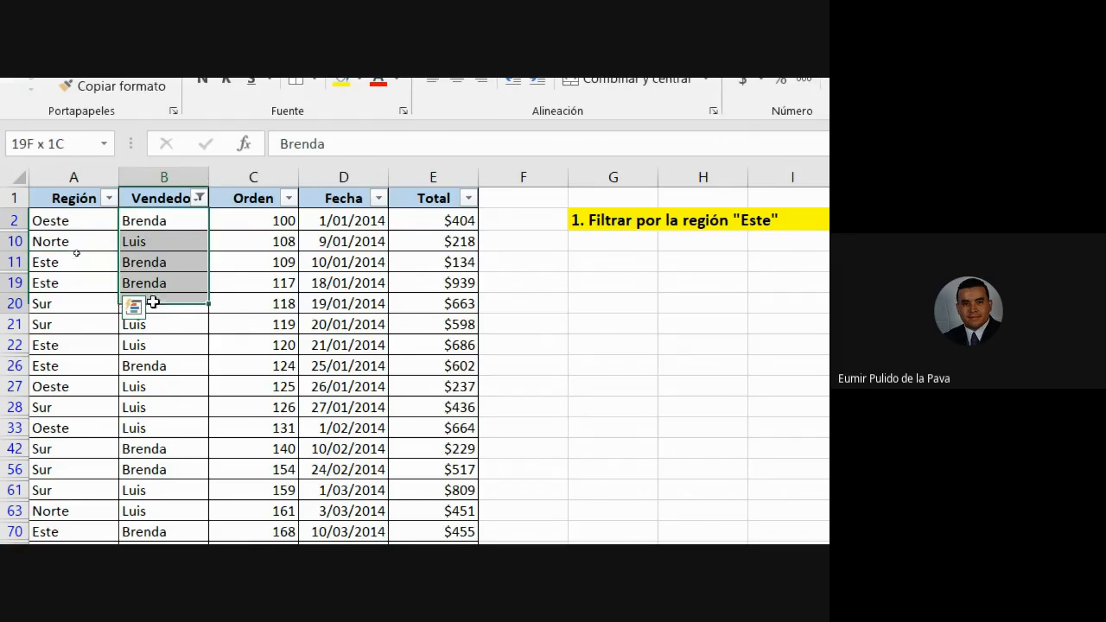
{"action": "left_click", "coordinate": [179, 167]}
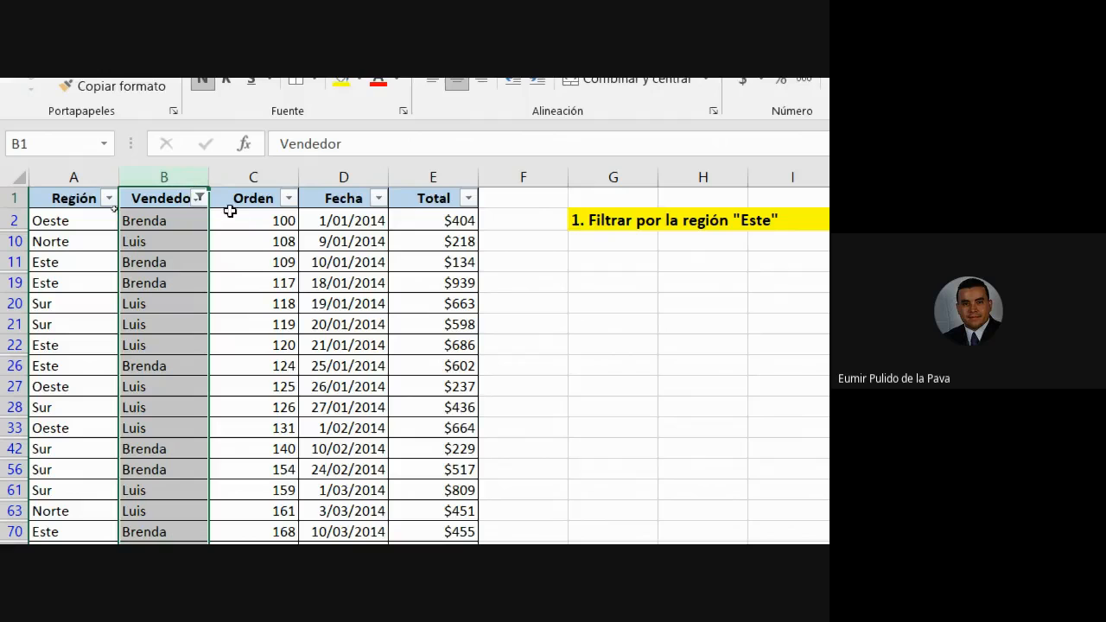
{"action": "left_click", "coordinate": [199, 197]}
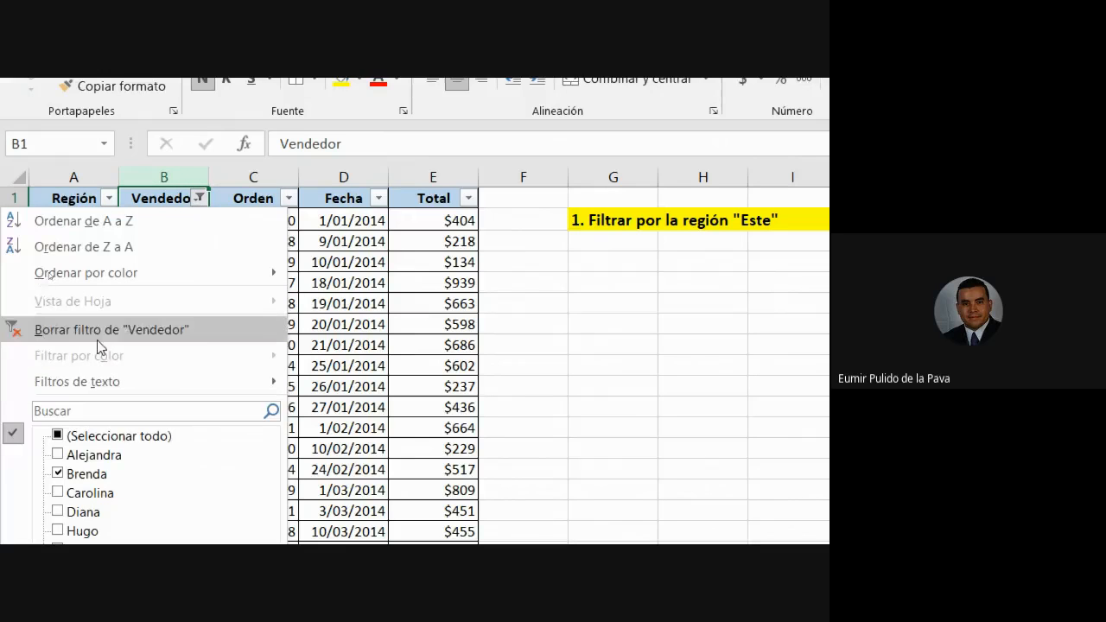
Clear the Vendedor filter and reopen its list with every name ticked.
{"action": "left_click", "coordinate": [99, 330]}
{"action": "left_click", "coordinate": [199, 198]}
{"action": "left_click", "coordinate": [57, 352]}
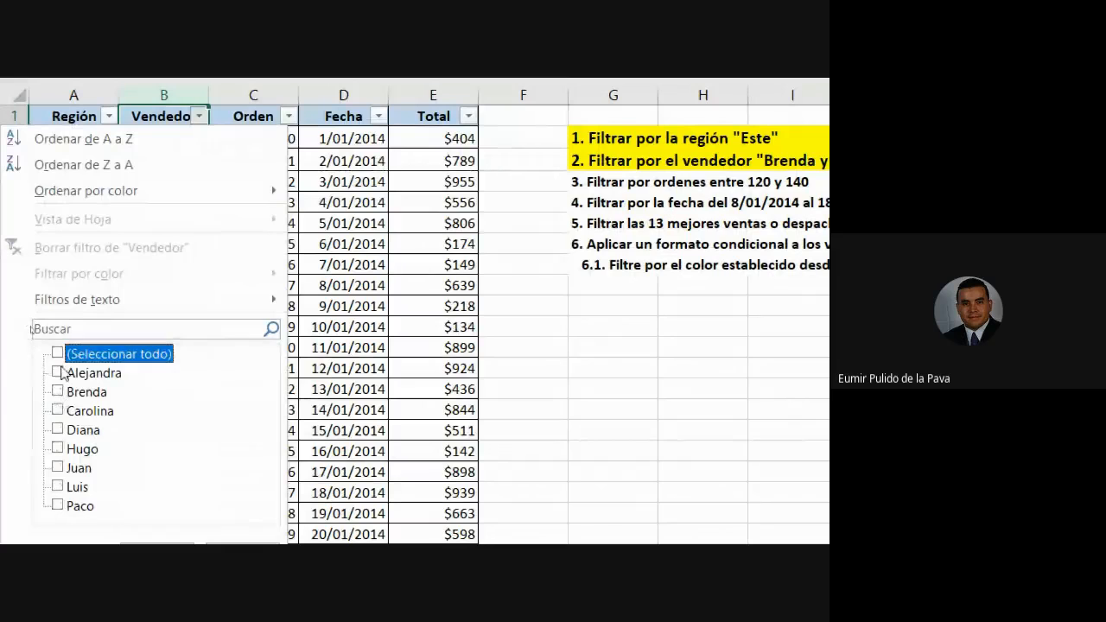
{"action": "left_click", "coordinate": [58, 353]}
Untick Paco, Juan, Diana, Carolina, Alejandra and Hugo, leaving only Brenda and Luis.
{"action": "left_click", "coordinate": [57, 506]}
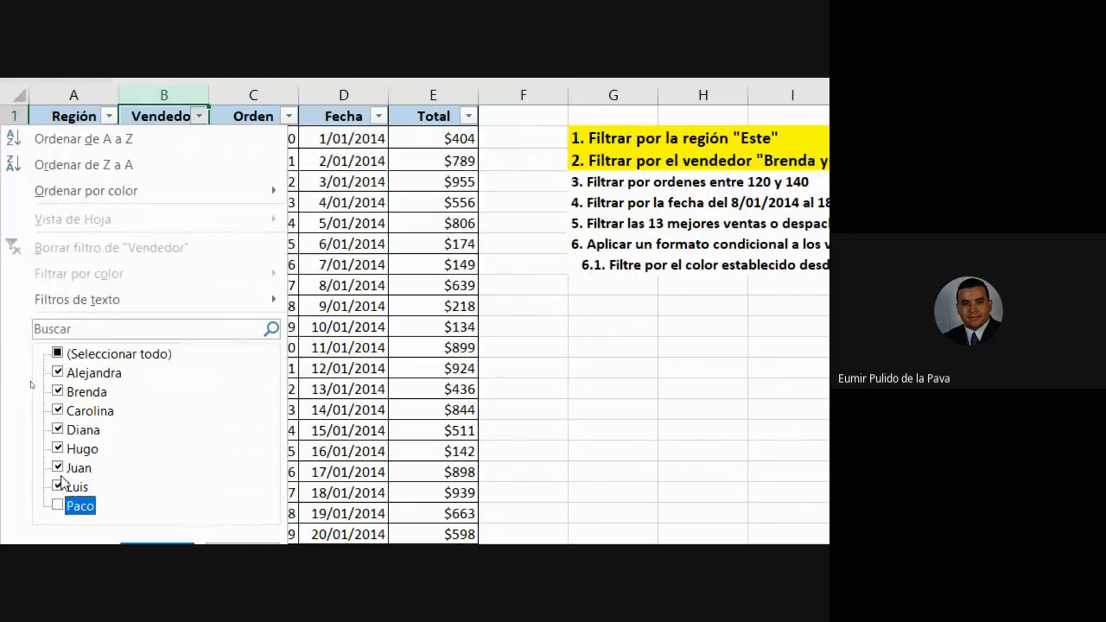
{"action": "left_click", "coordinate": [57, 467]}
{"action": "left_click", "coordinate": [57, 429]}
{"action": "left_click", "coordinate": [57, 411]}
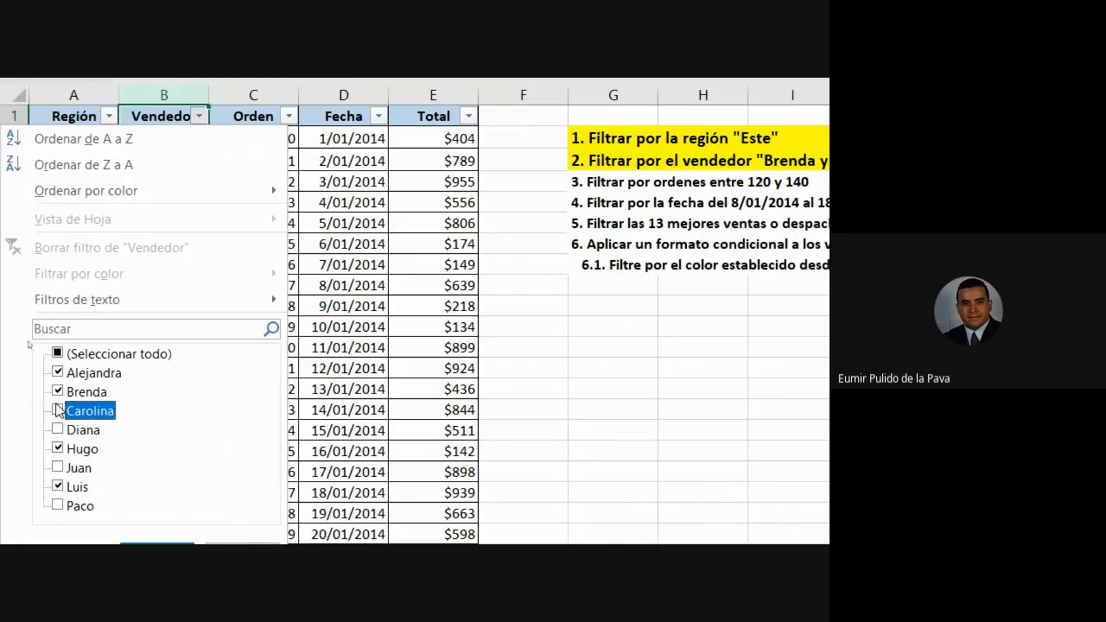
{"action": "left_click", "coordinate": [57, 372]}
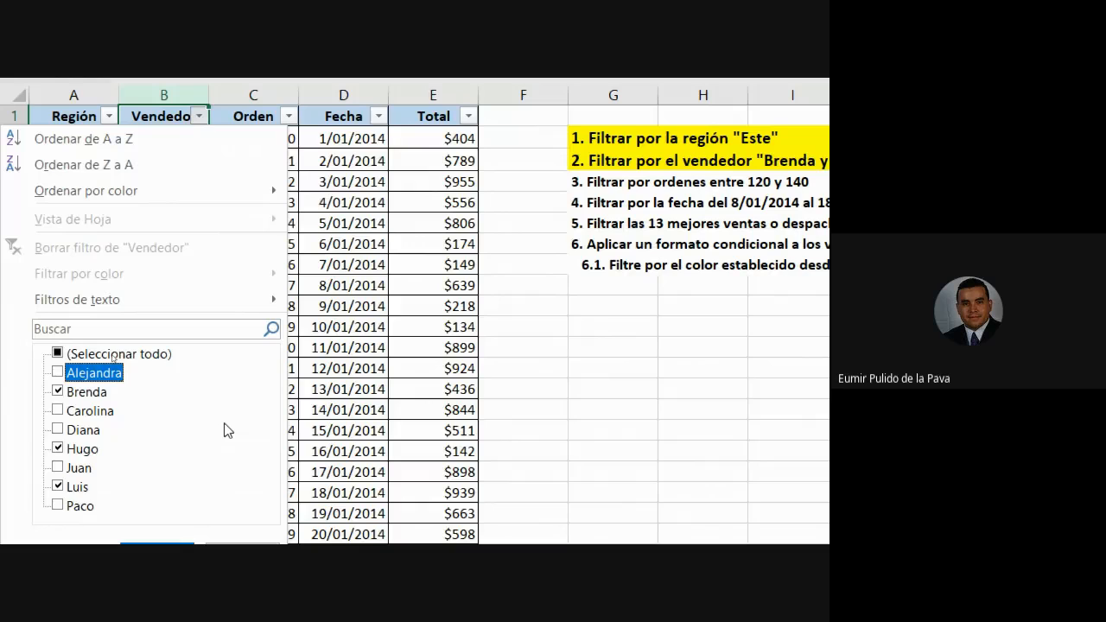
{"action": "left_click", "coordinate": [57, 448]}
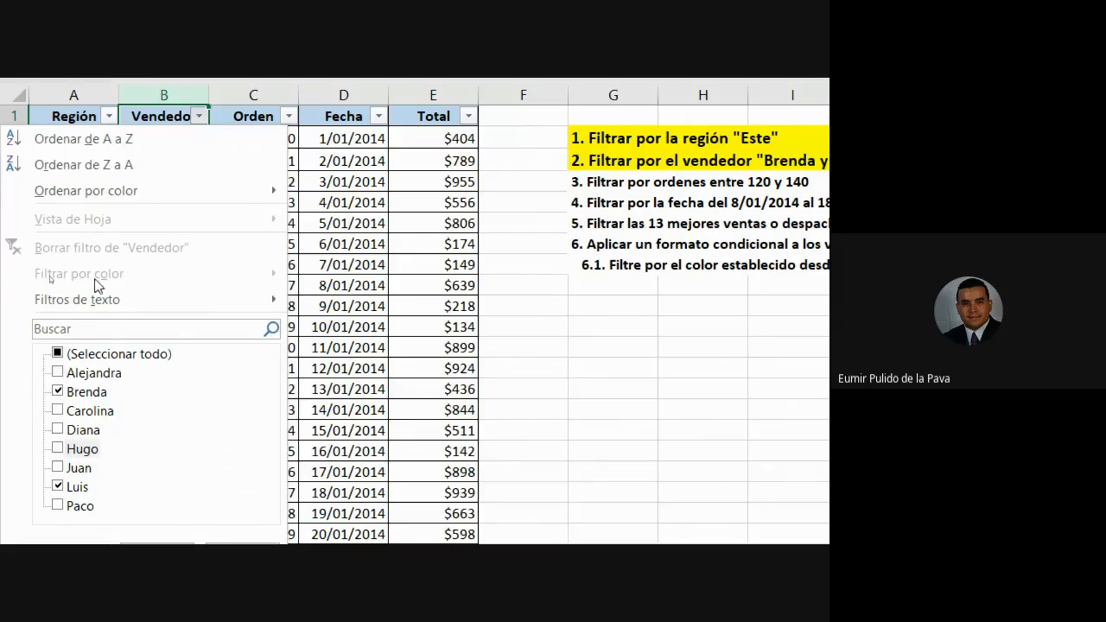
{"action": "mouse_move", "coordinate": [110, 291]}
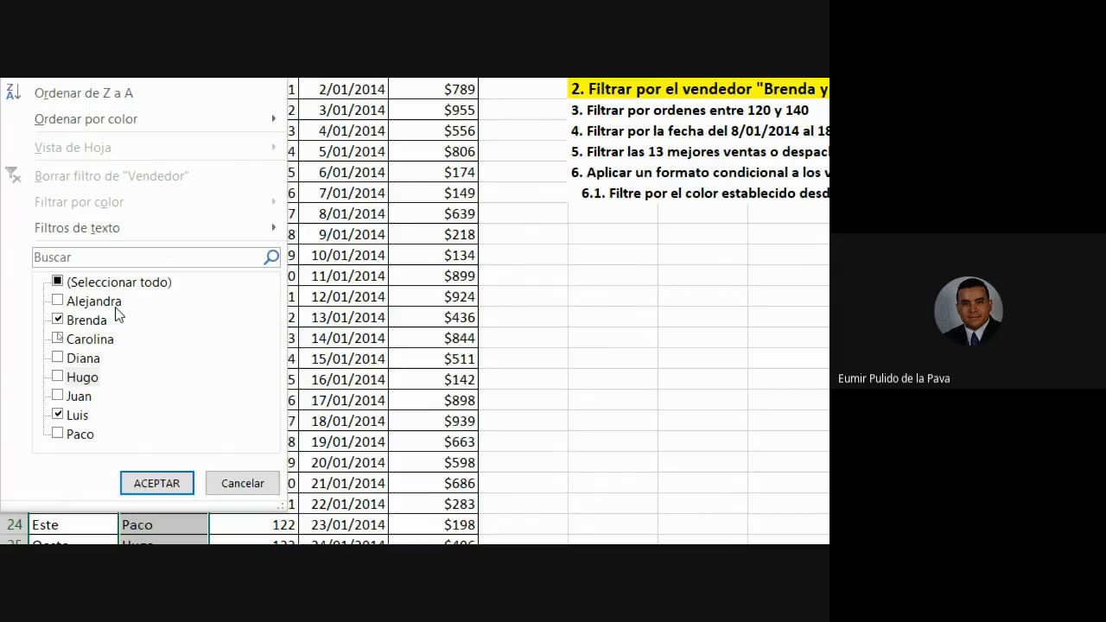
{"action": "mouse_move", "coordinate": [129, 227]}
{"action": "mouse_move", "coordinate": [228, 234]}
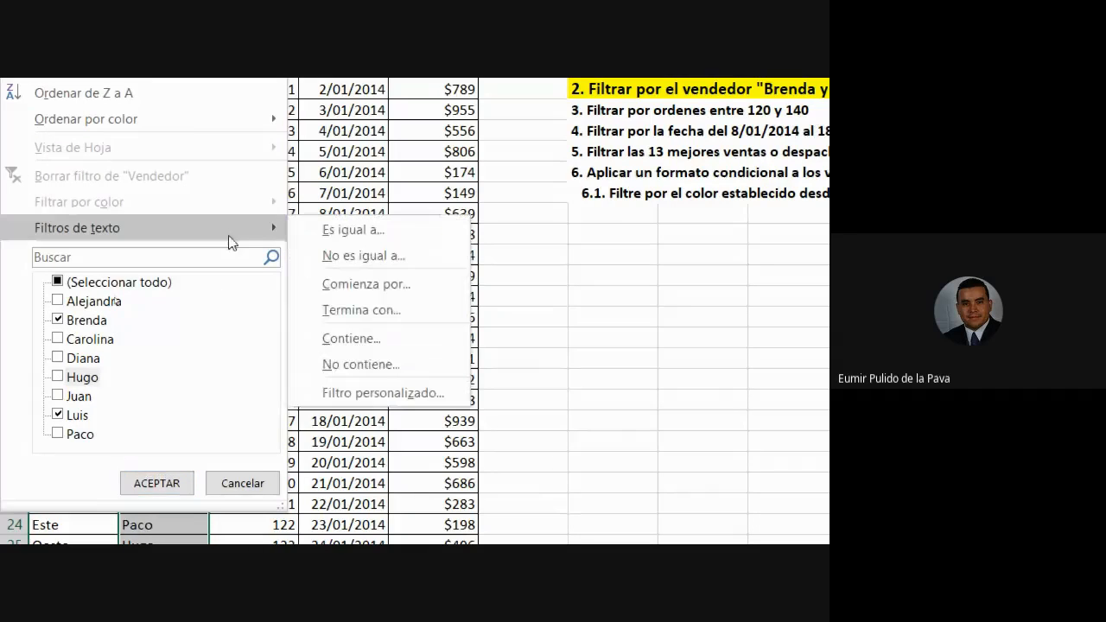
Start a custom Vendedor filter with 'es igual a' luis as the first condition.
{"action": "left_click", "coordinate": [369, 231]}
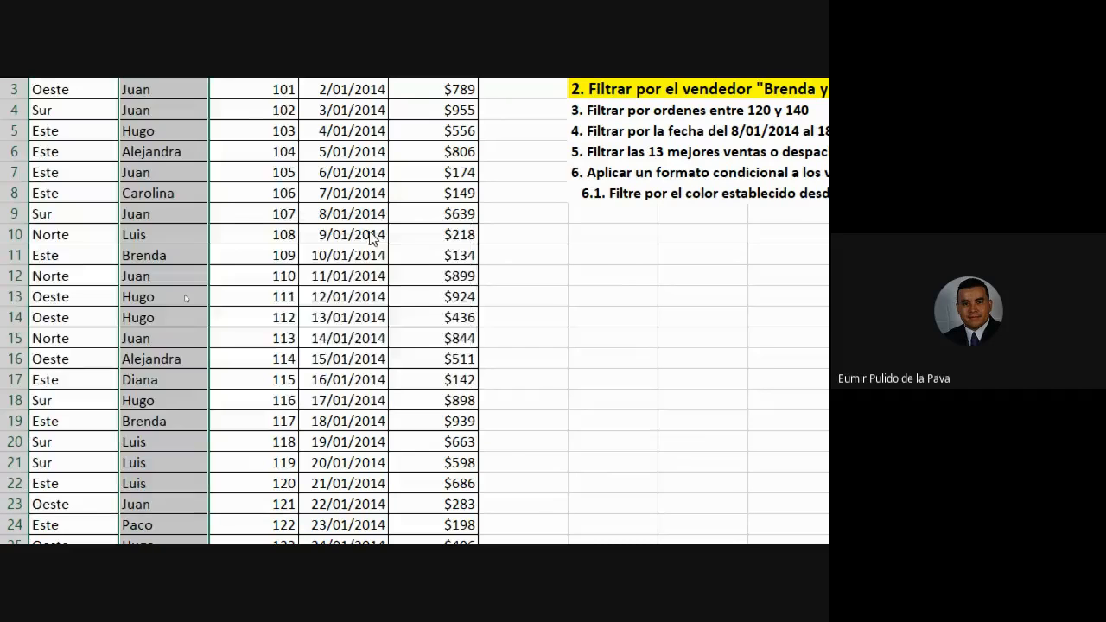
{"action": "left_click_drag", "start_coordinate": [420, 118], "coordinate": [283, 188]}
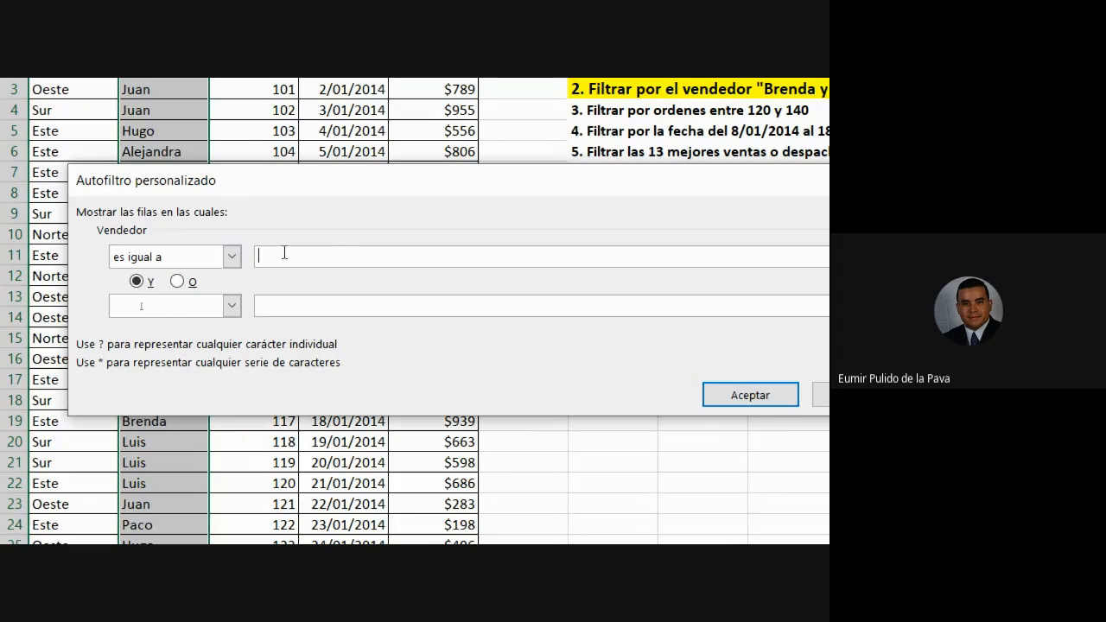
{"action": "type", "text": "brend"}
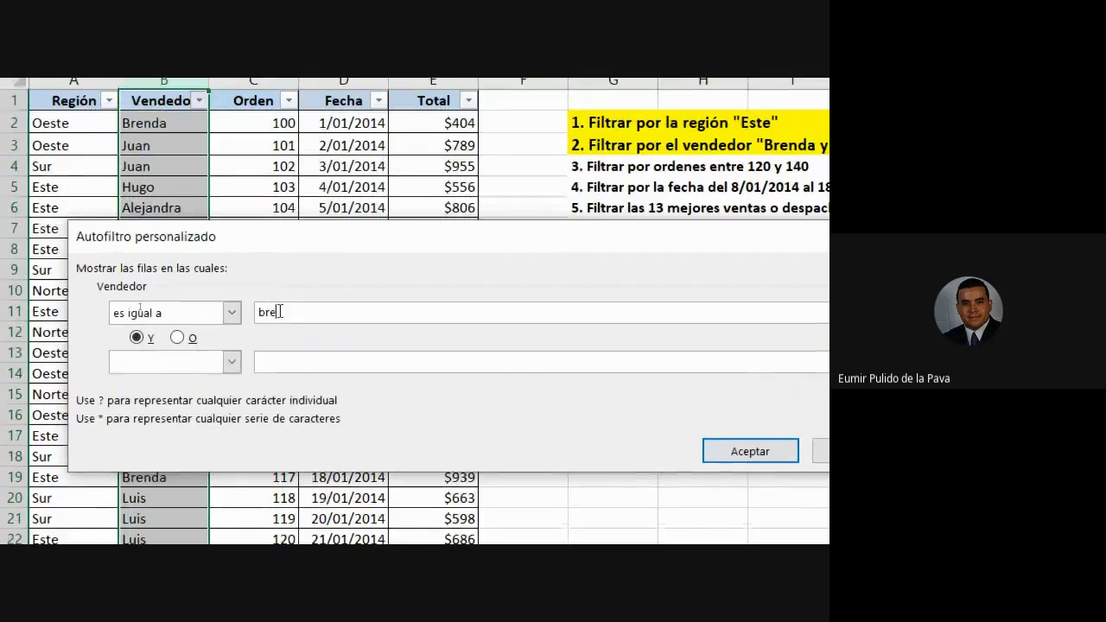
{"action": "key", "text": "BackSpace"}
{"action": "key", "text": "BackSpace"}
{"action": "key", "text": "BackSpace"}
{"action": "key", "text": "BackSpace"}
{"action": "key", "text": "BackSpace"}
{"action": "type", "text": "luis"}
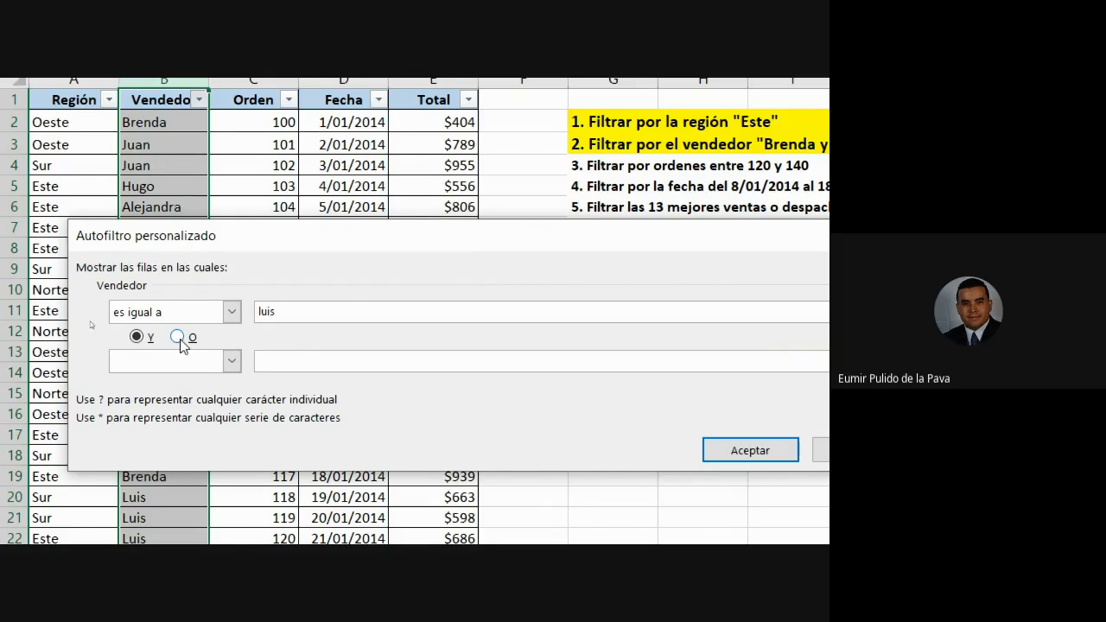
Choose O, add 'es igual a' brenda as the second condition, and apply it.
{"action": "left_click", "coordinate": [178, 337]}
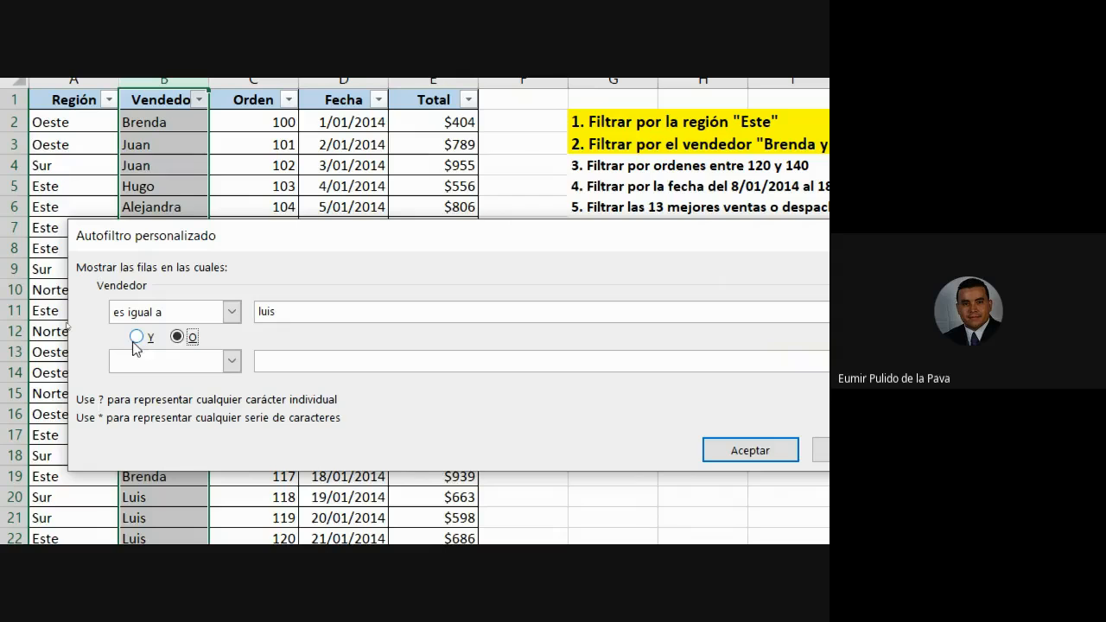
{"action": "left_click", "coordinate": [231, 361]}
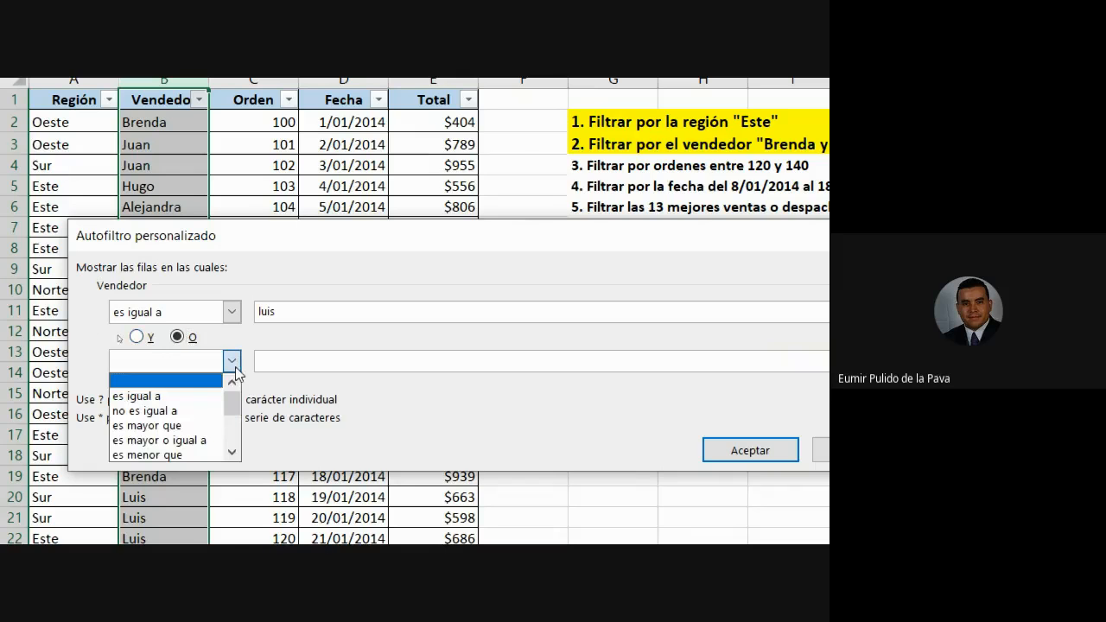
{"action": "left_click", "coordinate": [193, 397]}
{"action": "left_click", "coordinate": [294, 366]}
{"action": "type", "text": "brenda"}
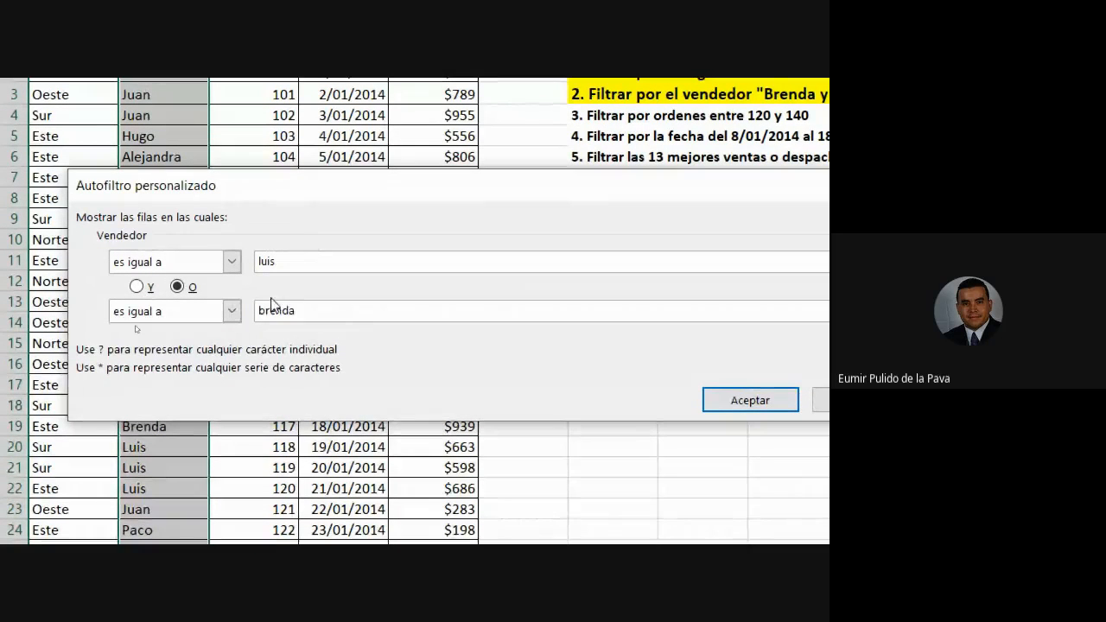
{"action": "left_click", "coordinate": [722, 399]}
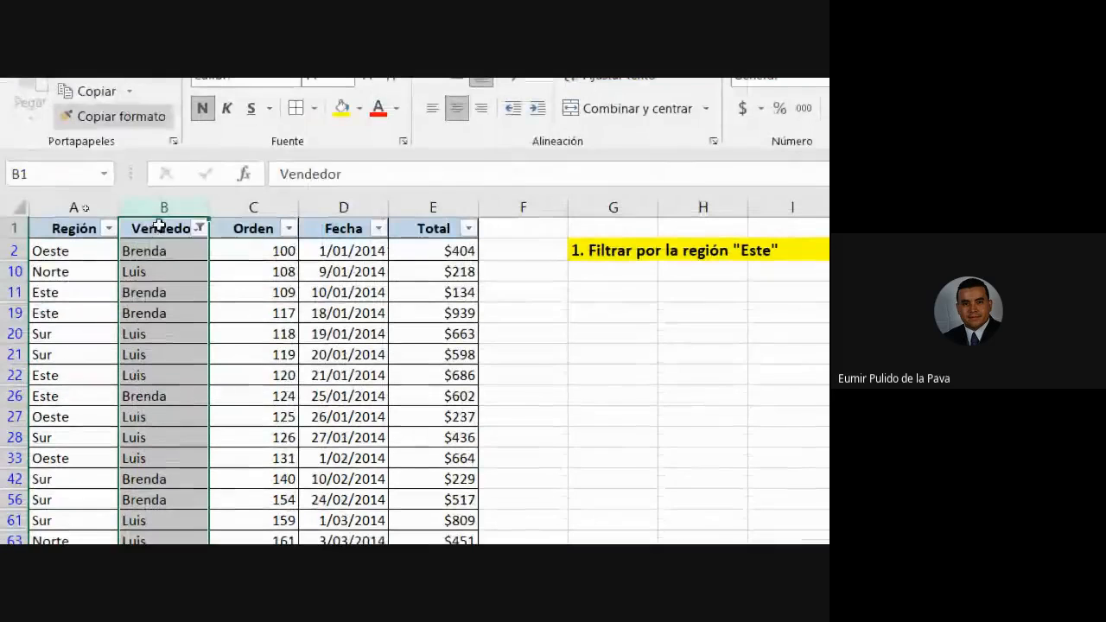
Clear the Vendedor filter and start a custom 'es igual a' luis rule.
{"action": "left_click", "coordinate": [166, 252]}
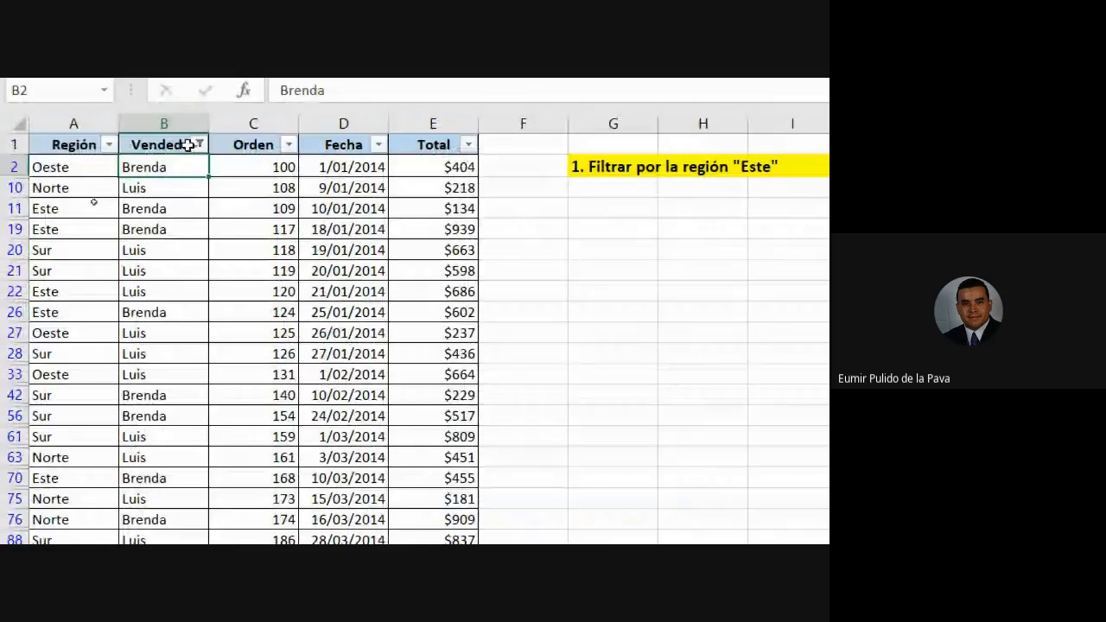
{"action": "left_click", "coordinate": [198, 144]}
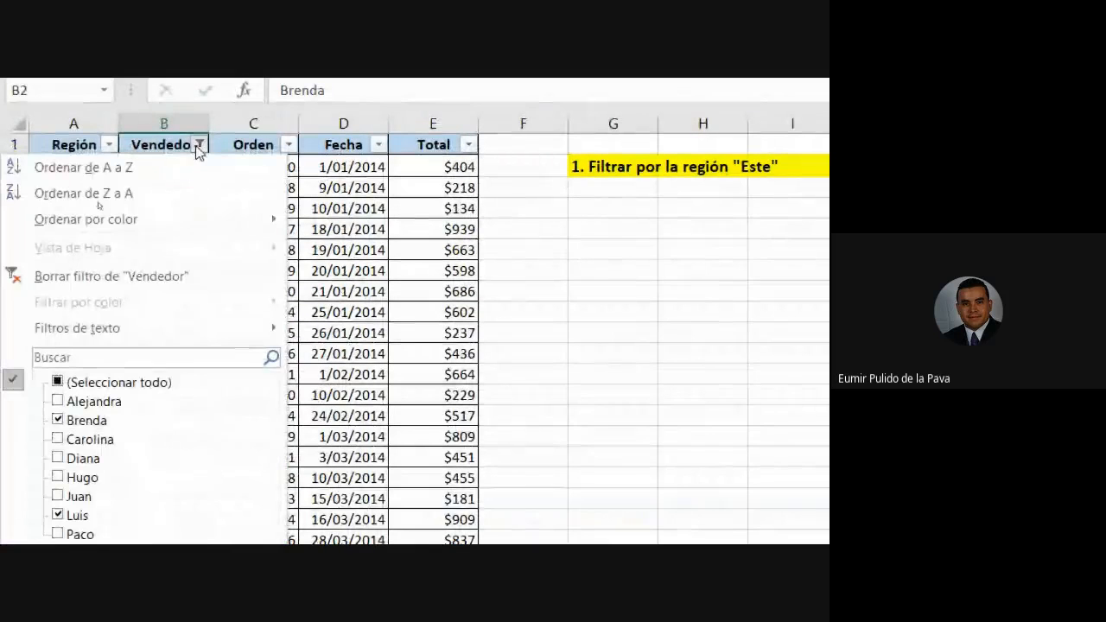
{"action": "left_click", "coordinate": [223, 272]}
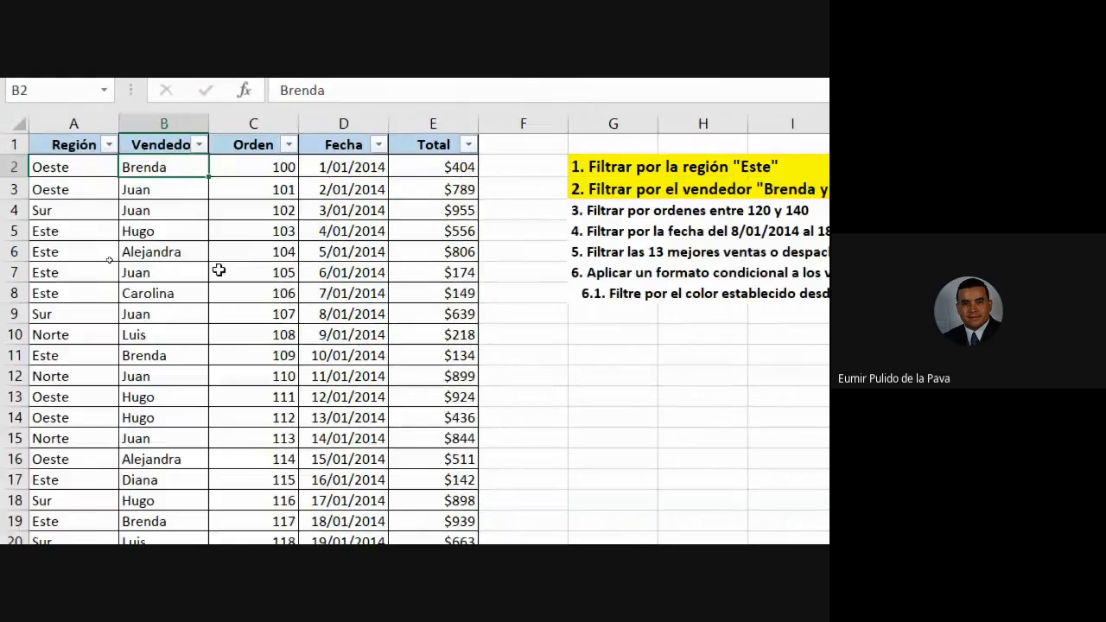
{"action": "left_click", "coordinate": [198, 144]}
{"action": "mouse_move", "coordinate": [184, 327]}
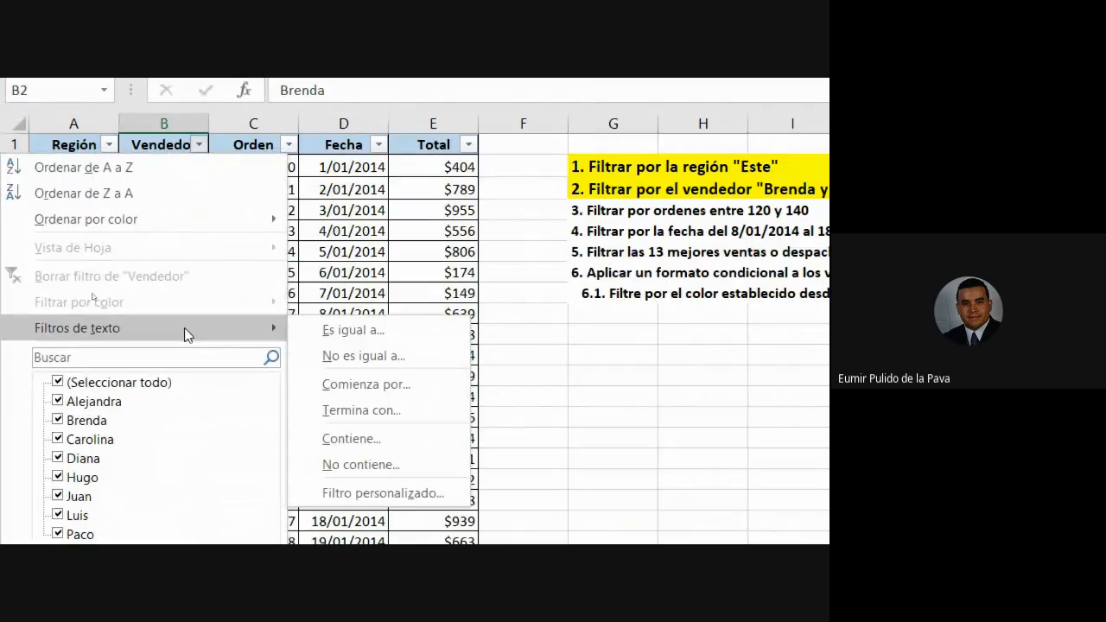
{"action": "left_click", "coordinate": [360, 333]}
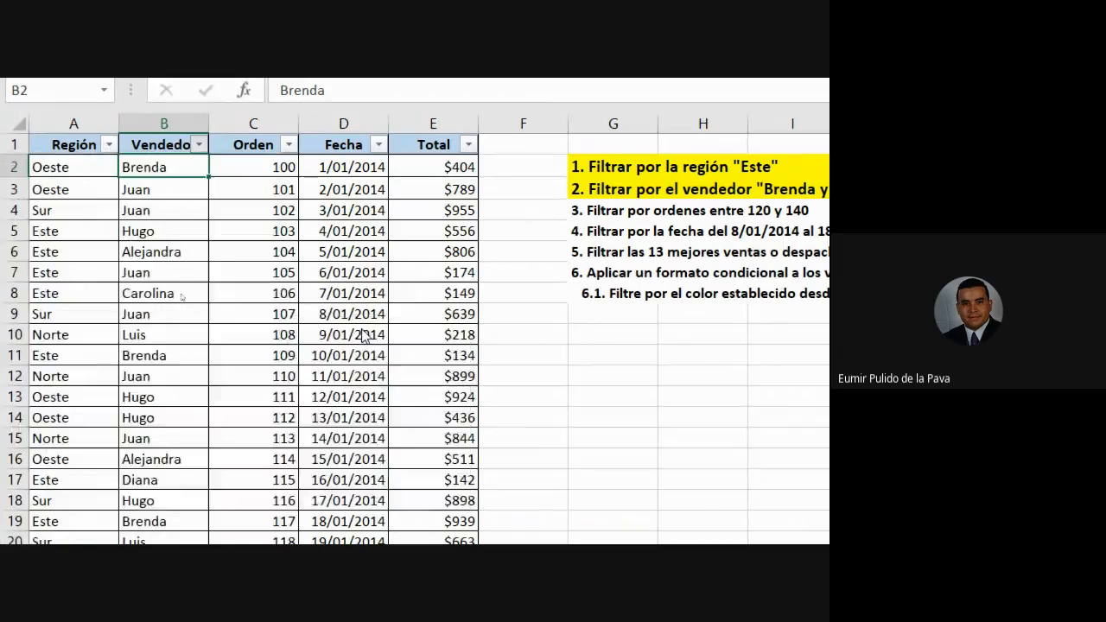
{"action": "type", "text": "luis"}
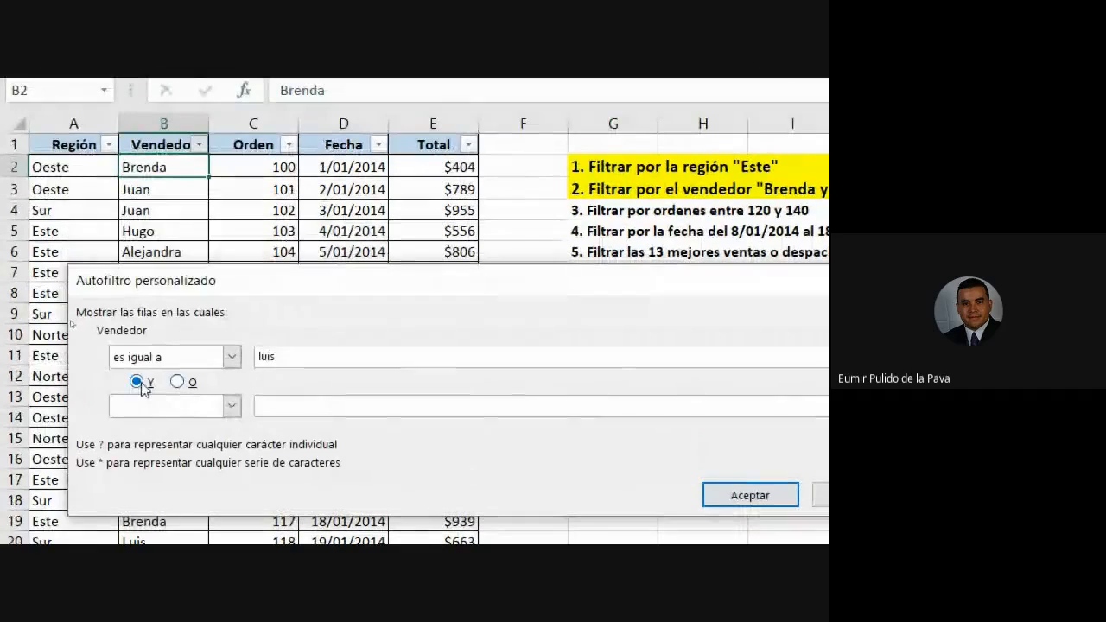
Add a second 'es igual a' brenda condition joined by Y and apply it.
{"action": "left_click", "coordinate": [230, 405]}
{"action": "left_click", "coordinate": [173, 440]}
{"action": "left_click", "coordinate": [305, 407]}
{"action": "type", "text": "brenda"}
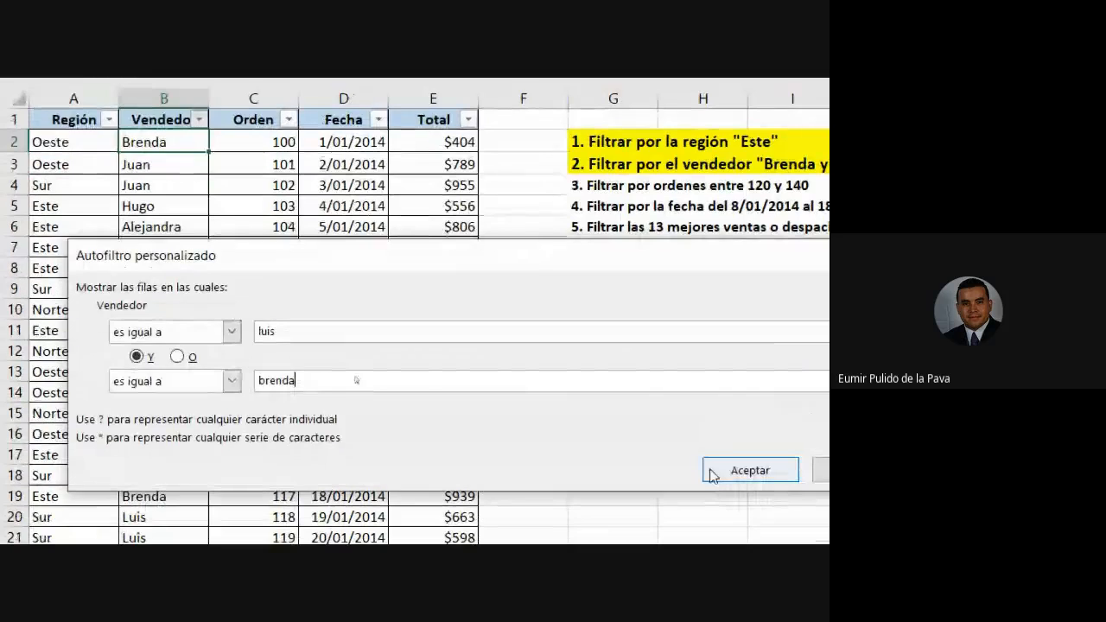
{"action": "left_click", "coordinate": [717, 402]}
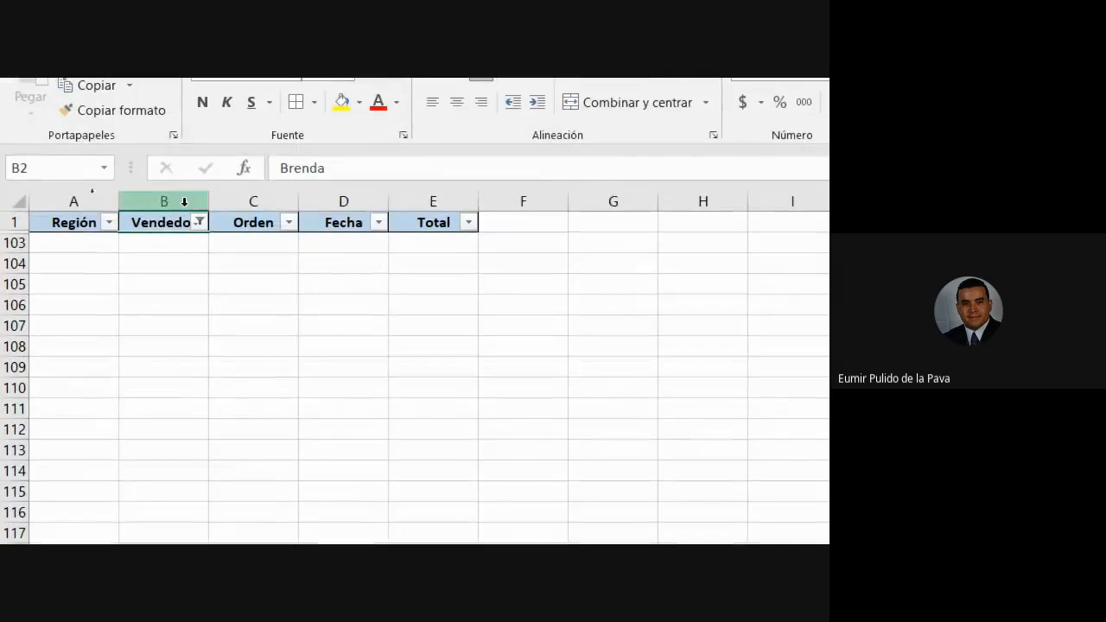
{"action": "left_click", "coordinate": [199, 222]}
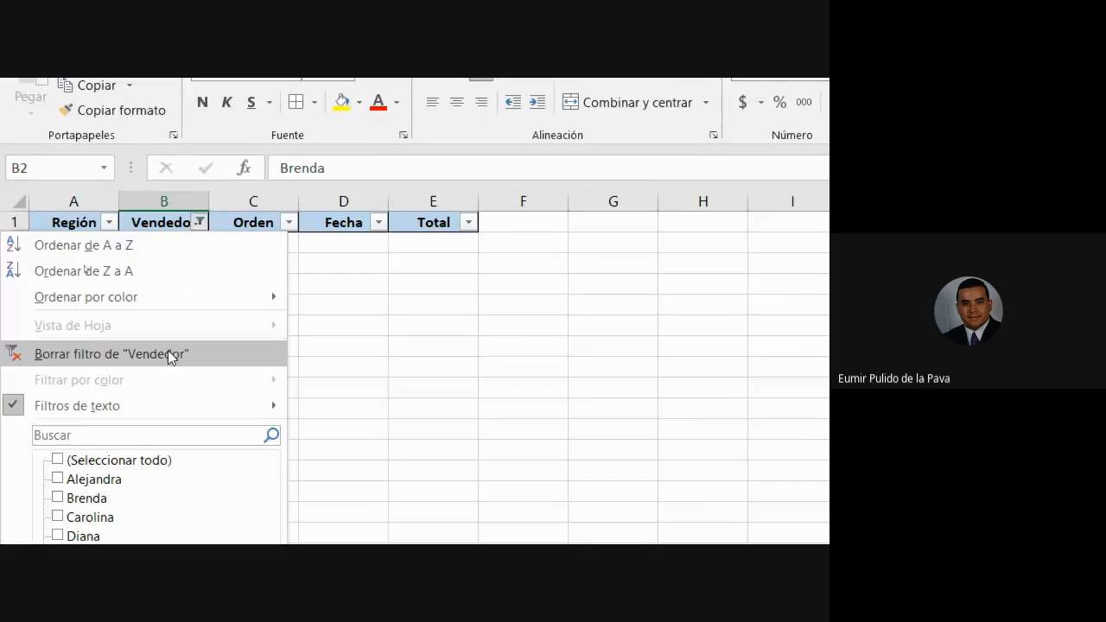
Clear the Vendedor filter and start a custom 'es igual a' brenda rule.
{"action": "left_click", "coordinate": [182, 362]}
{"action": "left_click", "coordinate": [198, 222]}
{"action": "mouse_move", "coordinate": [183, 393]}
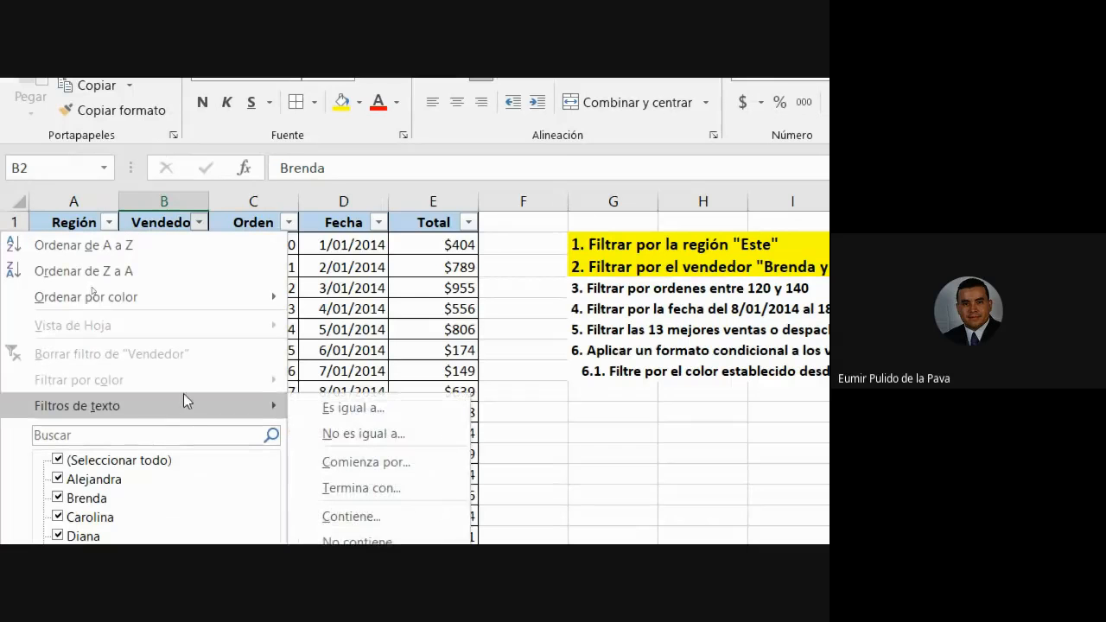
{"action": "left_click", "coordinate": [350, 408]}
{"action": "left_click_drag", "start_coordinate": [410, 288], "coordinate": [484, 247]}
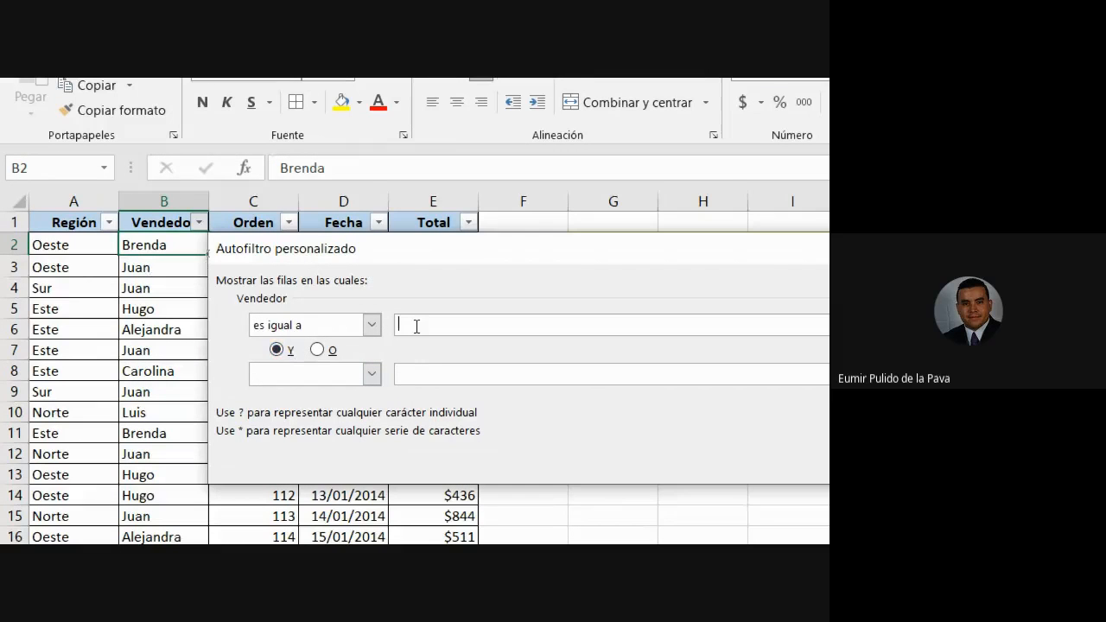
{"action": "type", "text": "brenda"}
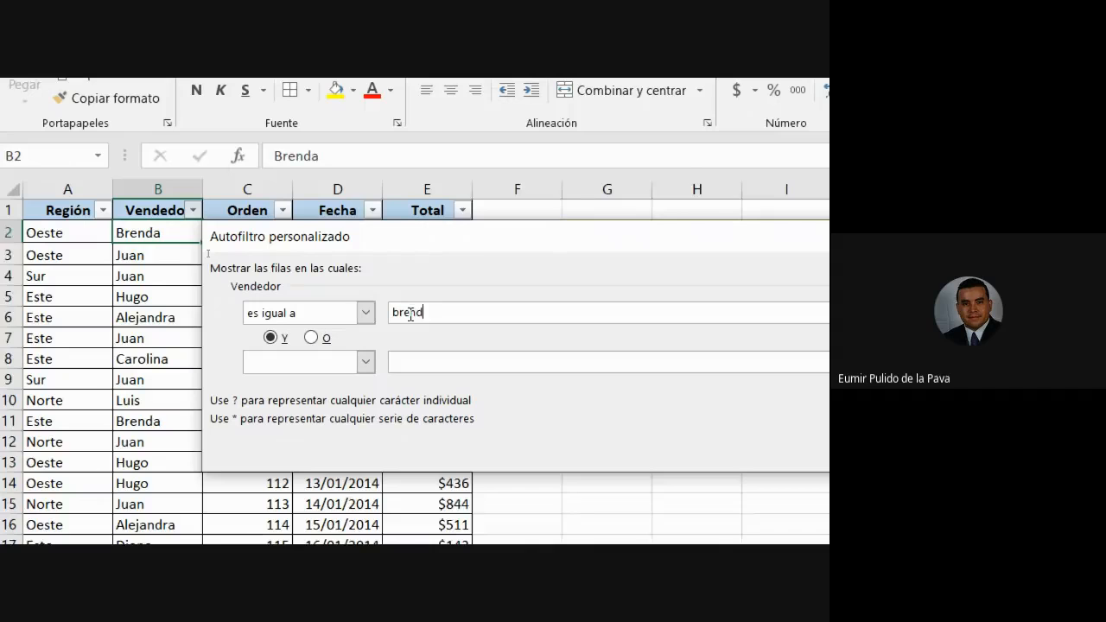
Add a second condition 'es igual a' luis.
{"action": "left_click", "coordinate": [371, 377]}
{"action": "left_click", "coordinate": [305, 399]}
{"action": "left_click", "coordinate": [418, 357]}
{"action": "type", "text": "luis"}
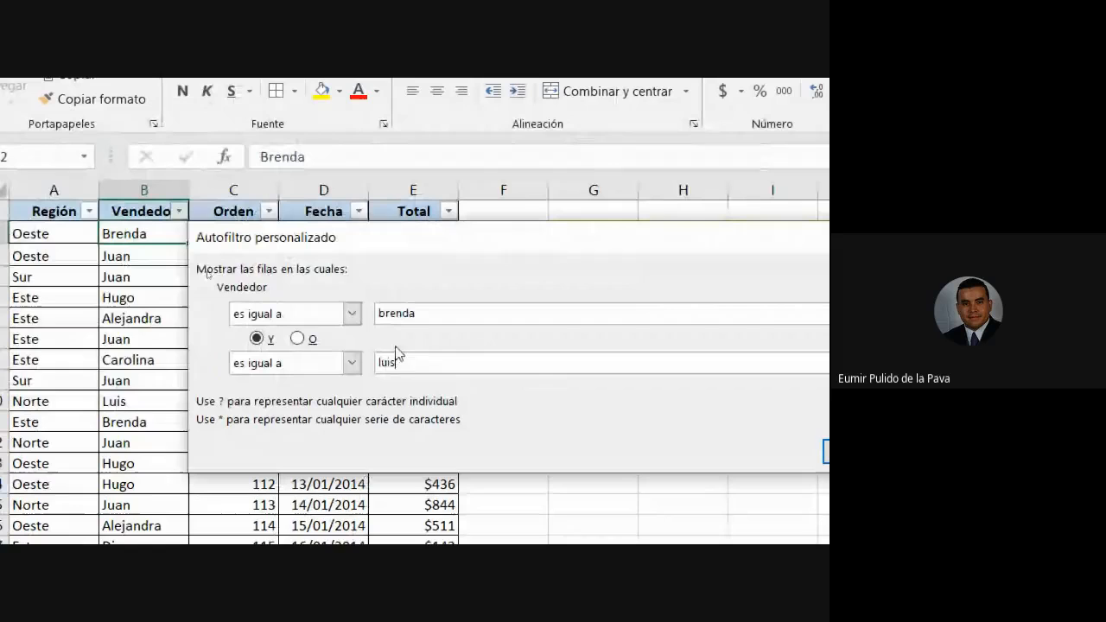
Review both names, set the conditions to O, and apply the brenda-or-luis filter.
{"action": "left_click_drag", "start_coordinate": [227, 237], "coordinate": [383, 240]}
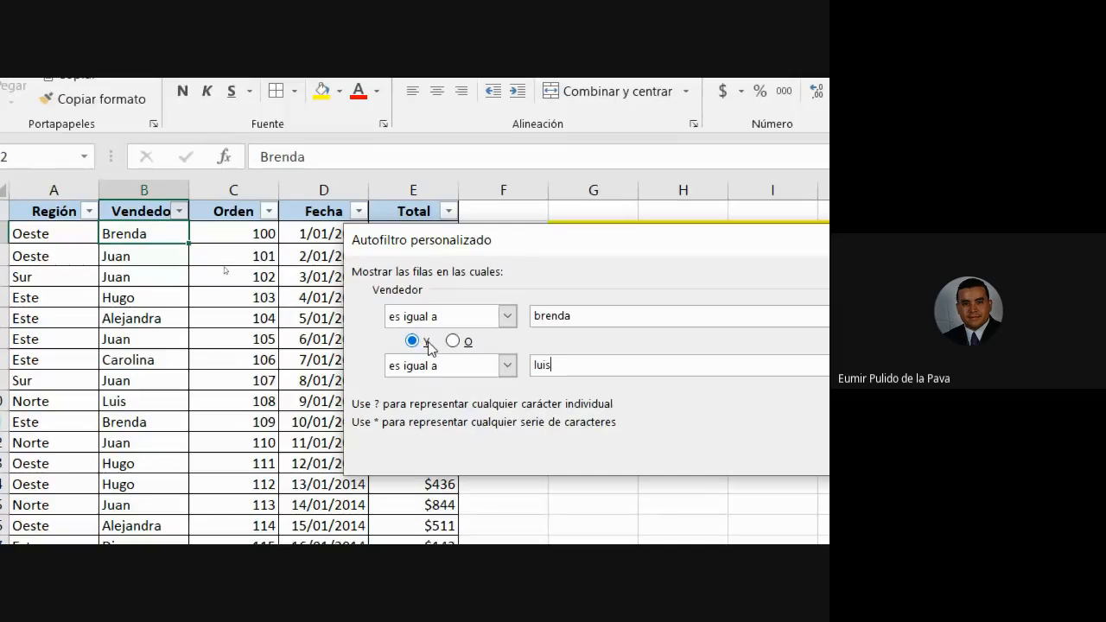
{"action": "left_click_drag", "start_coordinate": [592, 317], "coordinate": [532, 316]}
{"action": "left_click_drag", "start_coordinate": [569, 364], "coordinate": [523, 366]}
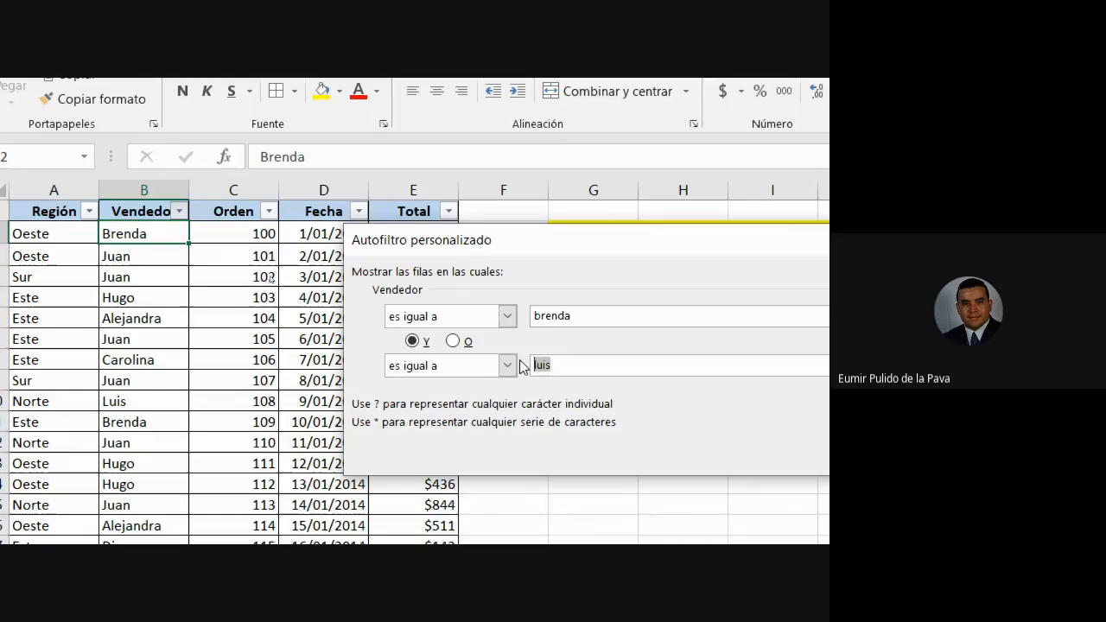
{"action": "left_click", "coordinate": [453, 340]}
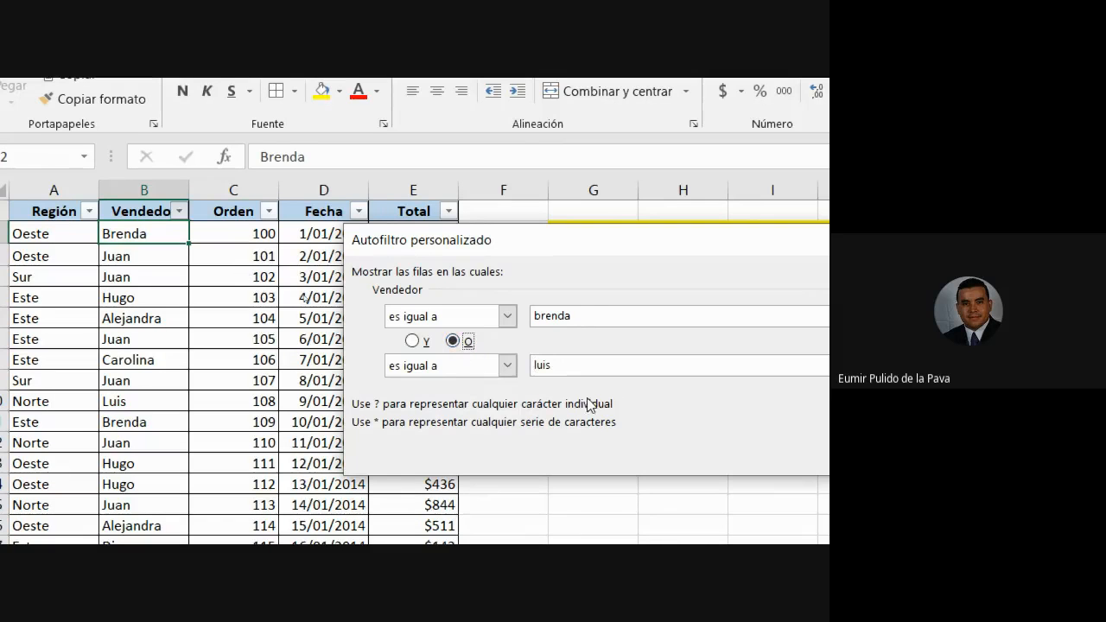
{"action": "left_click_drag", "start_coordinate": [587, 316], "coordinate": [531, 317]}
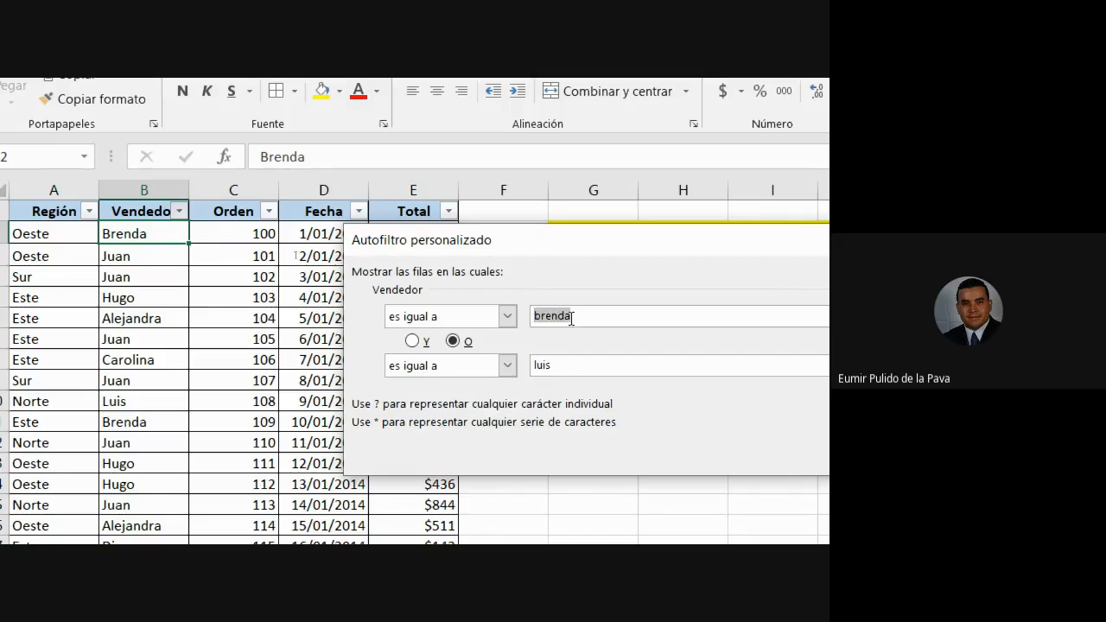
{"action": "left_click_drag", "start_coordinate": [569, 365], "coordinate": [531, 365]}
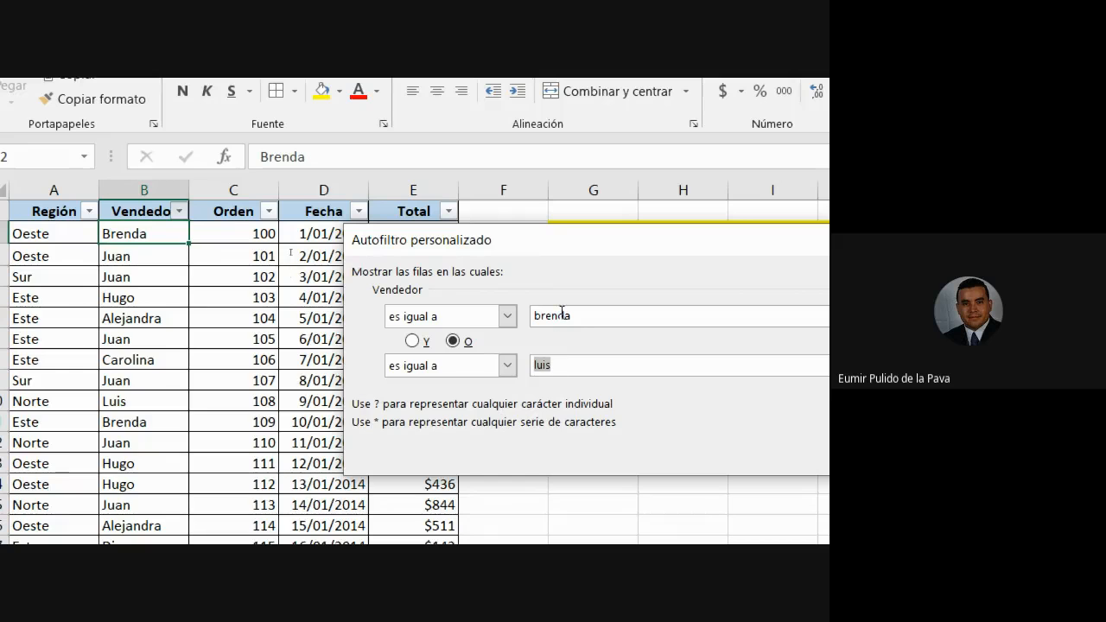
{"action": "left_click", "coordinate": [452, 342]}
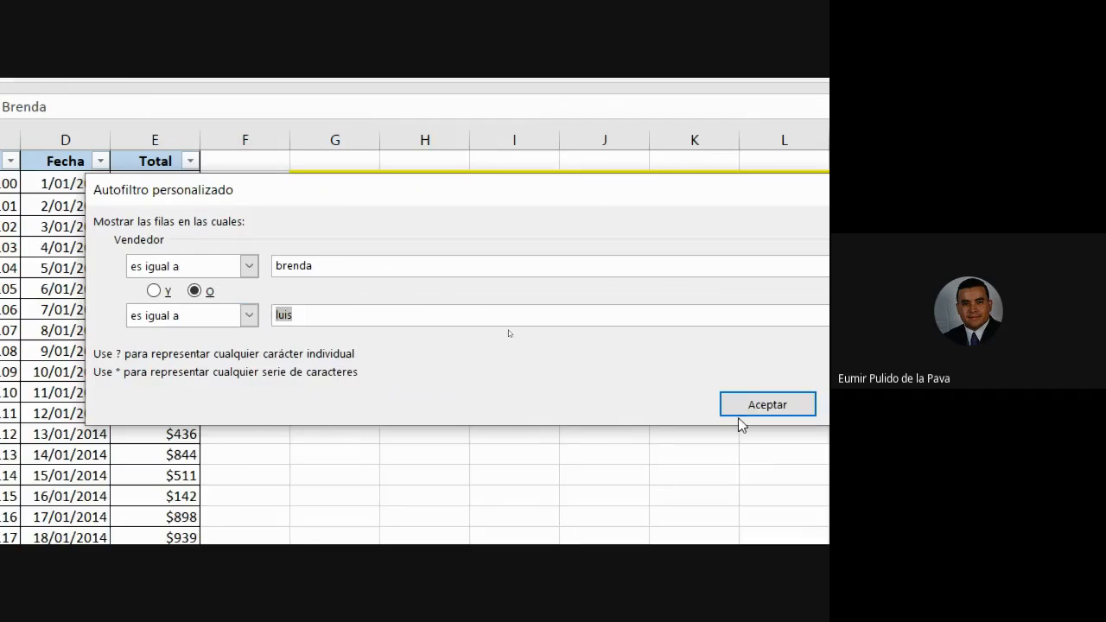
{"action": "left_click", "coordinate": [765, 402]}
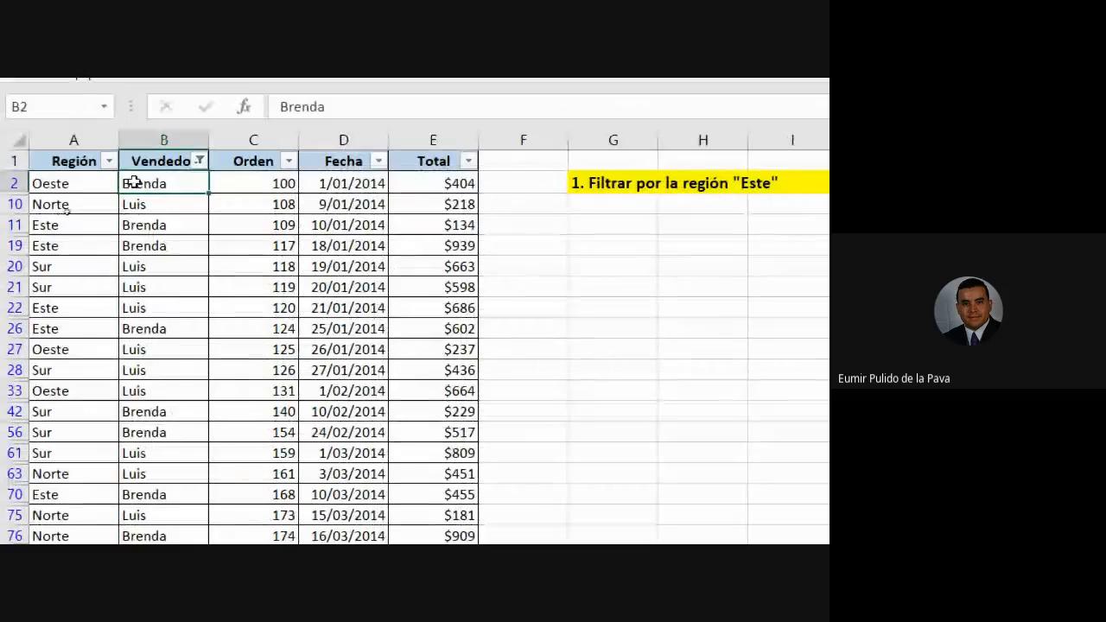
Clear the Vendedor filter, then refilter it to only Brenda and Luis from the name list.
{"action": "left_click", "coordinate": [193, 164]}
{"action": "left_click", "coordinate": [125, 289]}
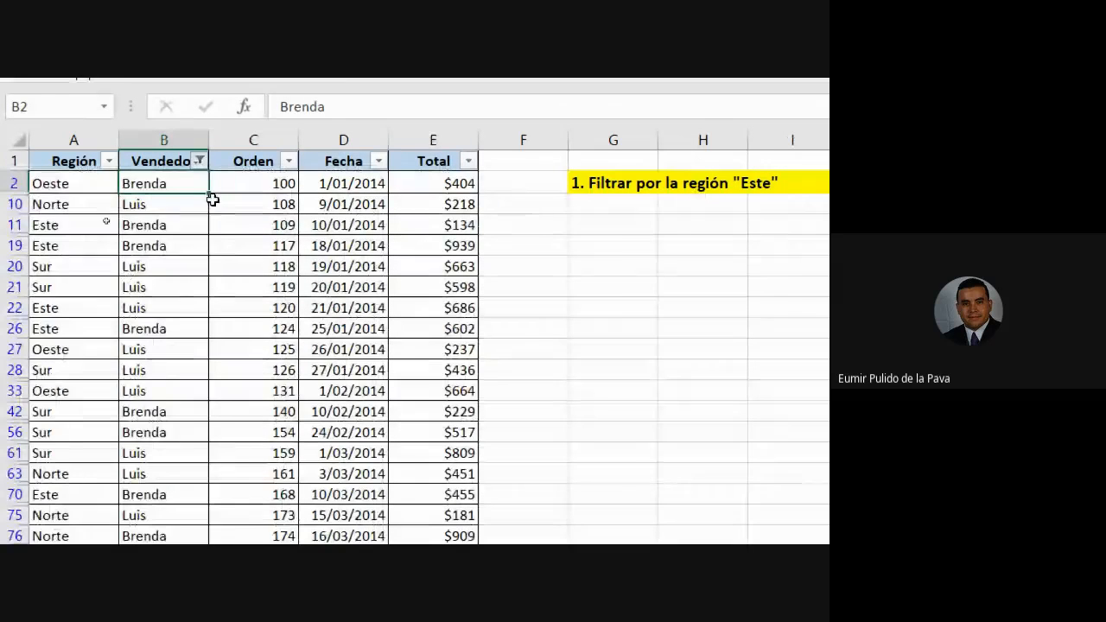
{"action": "left_click", "coordinate": [200, 164]}
{"action": "left_click", "coordinate": [57, 196]}
{"action": "left_click", "coordinate": [57, 234]}
{"action": "left_click", "coordinate": [57, 329]}
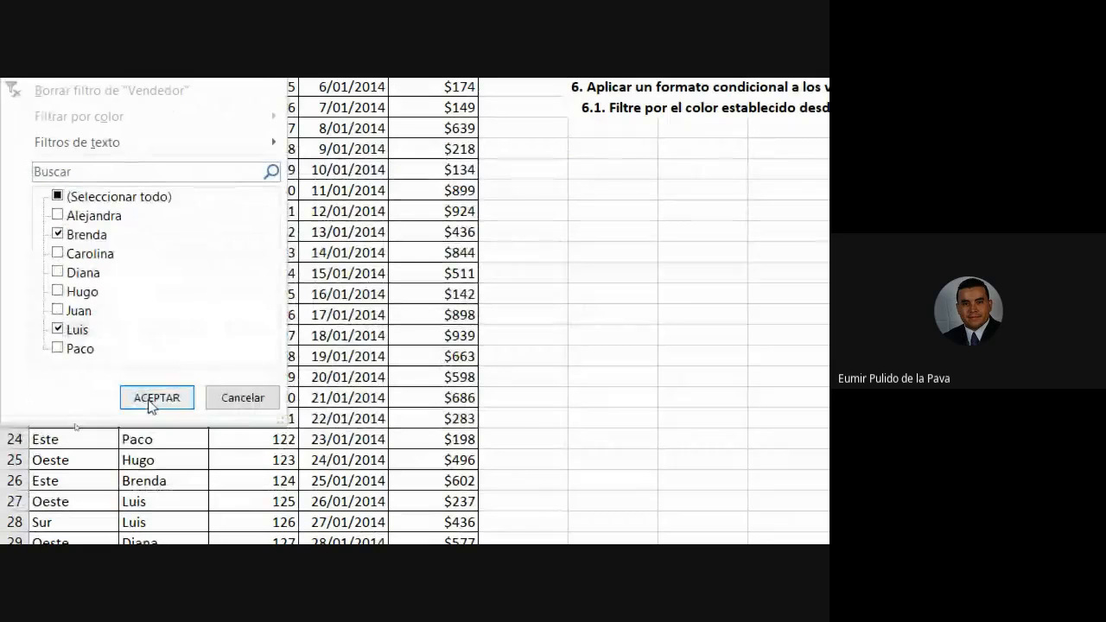
{"action": "left_click", "coordinate": [156, 397]}
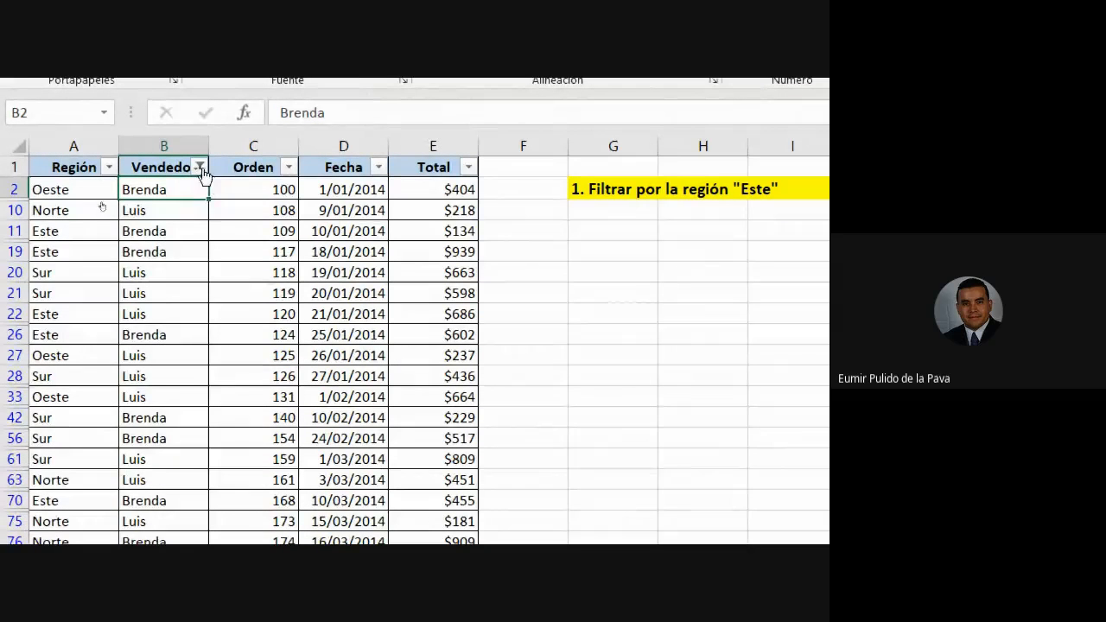
Clear the Vendedor filter and reset the screen magnifier to 100%.
{"action": "left_click", "coordinate": [201, 168]}
{"action": "left_click", "coordinate": [187, 297]}
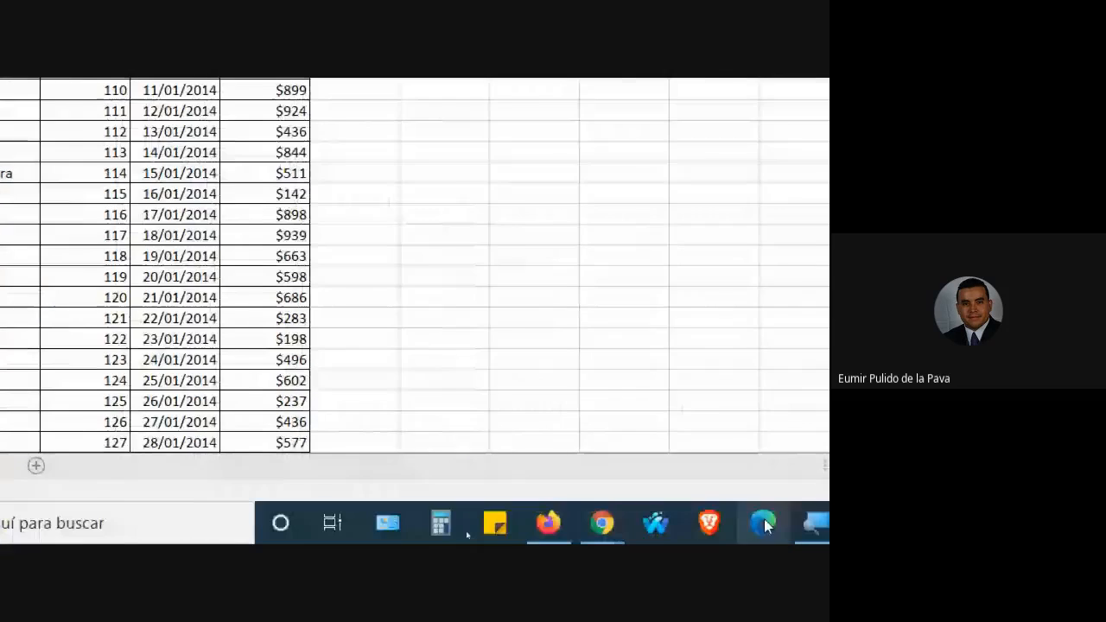
{"action": "left_click", "coordinate": [760, 523]}
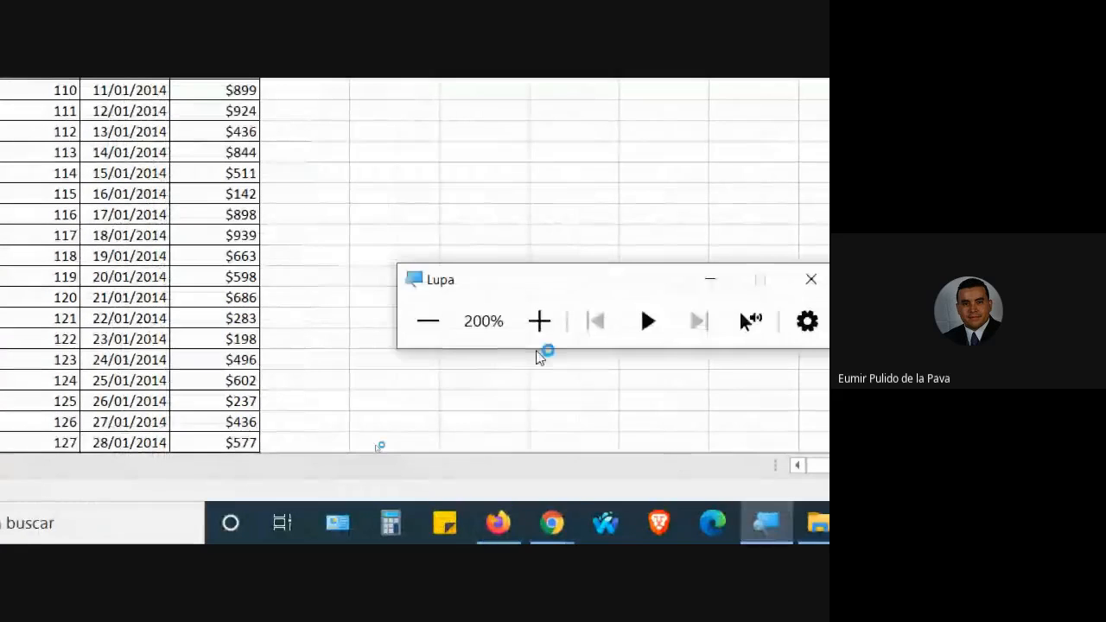
{"action": "left_click", "coordinate": [423, 321]}
Switch from the Google Meet call back to the Taller_Filtros workbook in Excel.
{"action": "left_click", "coordinate": [344, 506]}
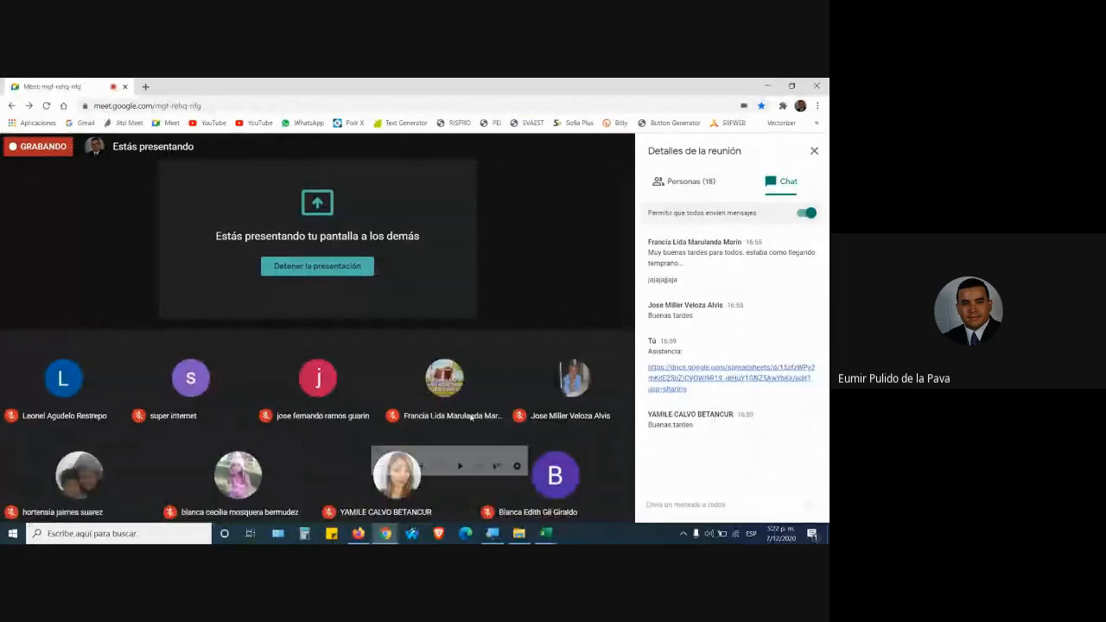
{"action": "left_click", "coordinate": [465, 533]}
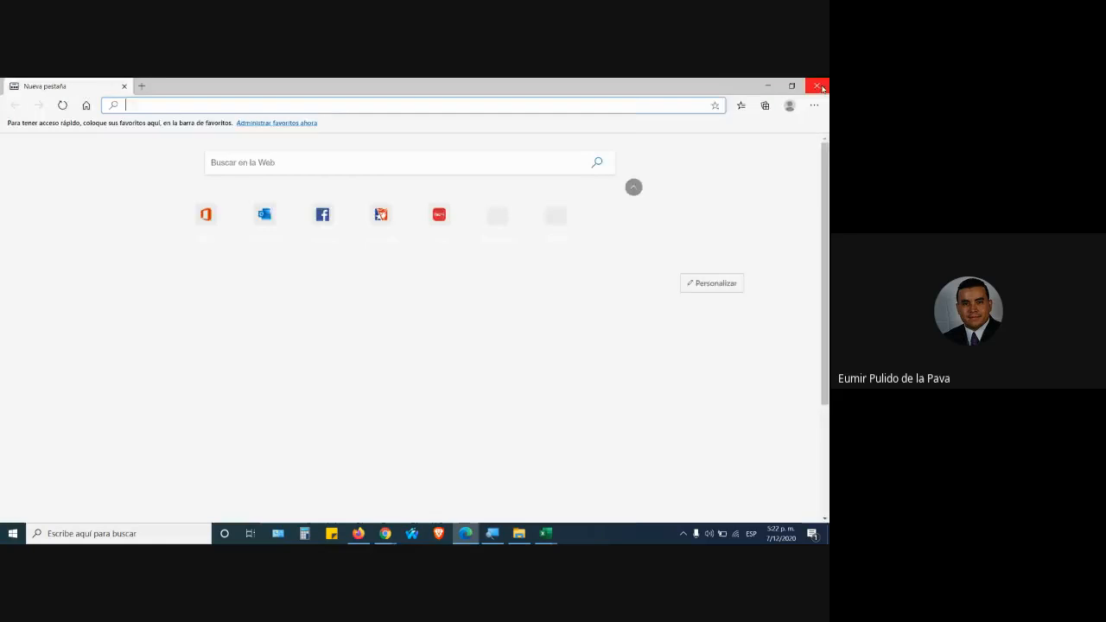
{"action": "key", "text": "alt+Tab"}
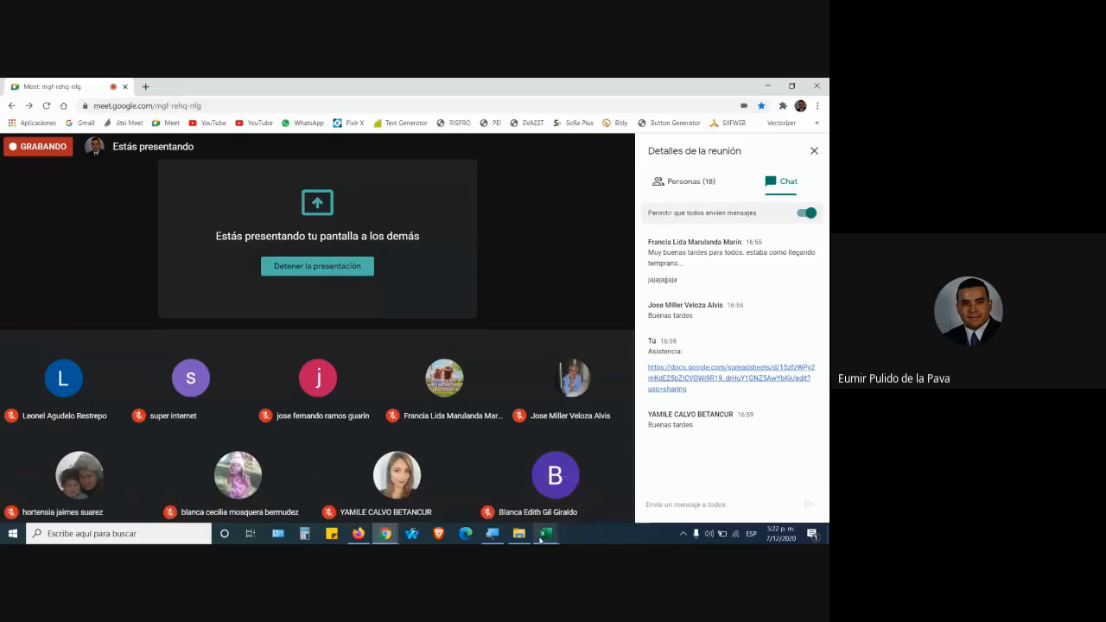
{"action": "left_click", "coordinate": [546, 533]}
{"action": "left_click", "coordinate": [499, 498]}
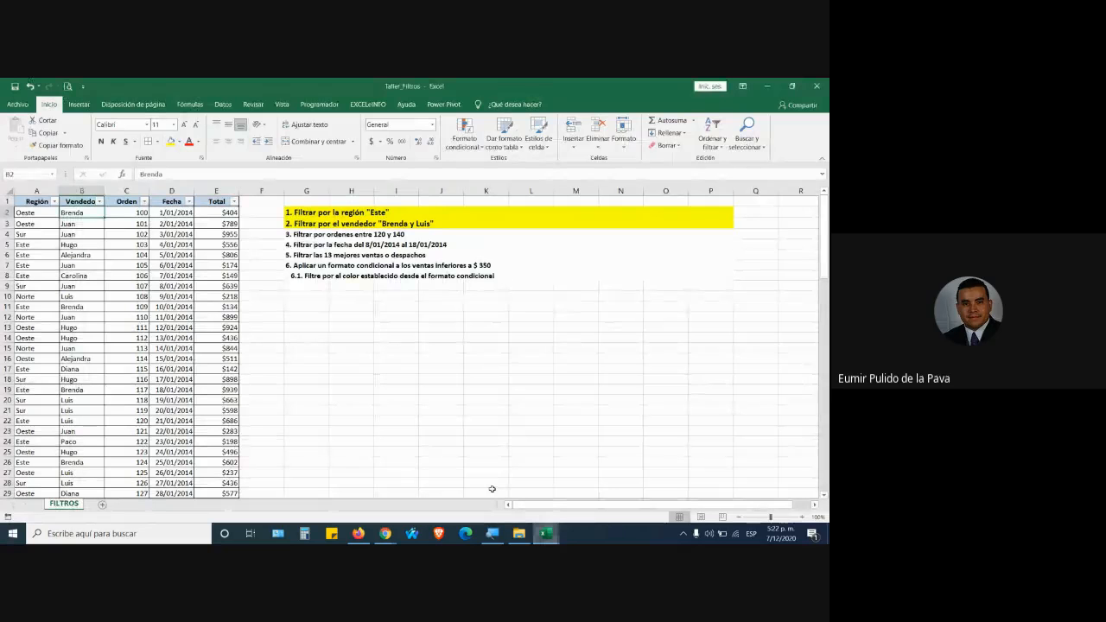
Copy the yellow bold highlight from G3 onto the third task line in G4 with Format Painter.
{"action": "left_click", "coordinate": [356, 223]}
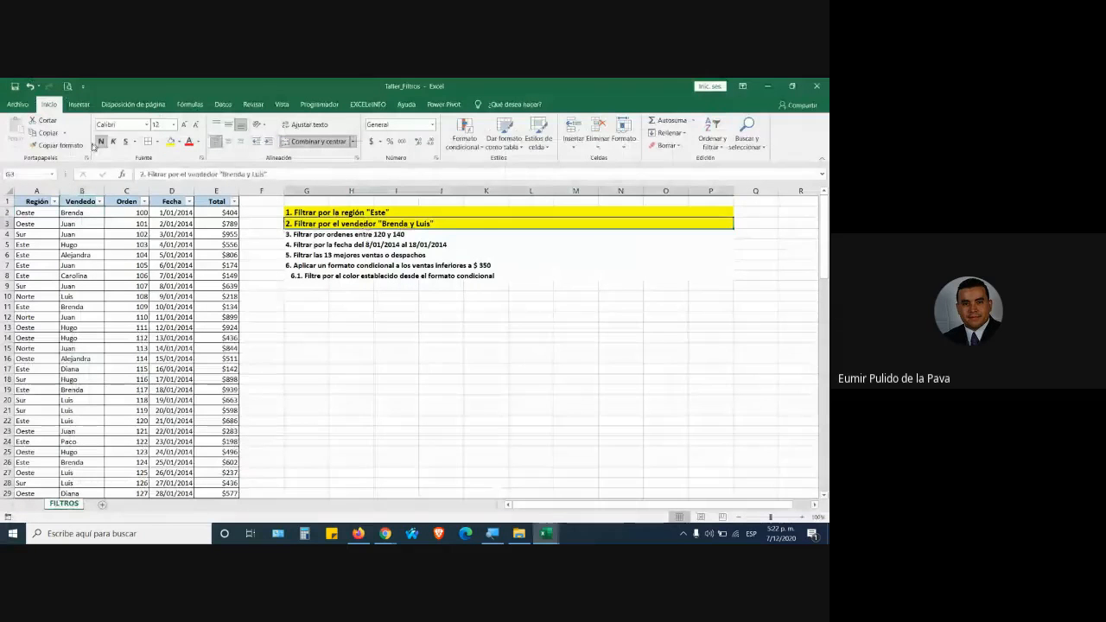
{"action": "left_click", "coordinate": [50, 145]}
{"action": "left_click", "coordinate": [321, 235]}
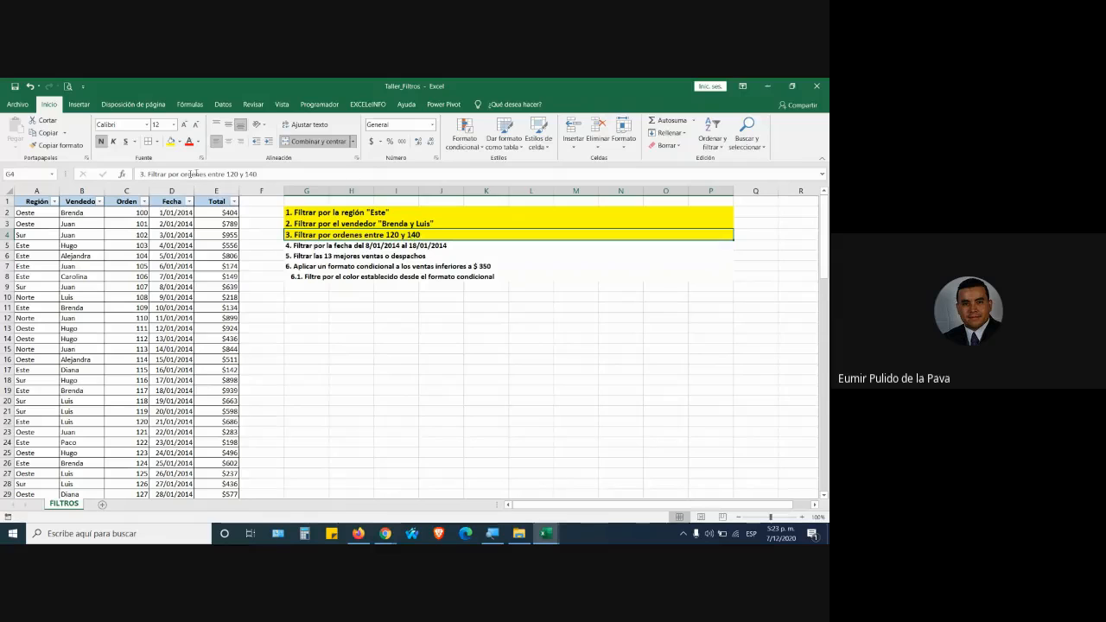
Select the Orden column and look at its filter dropdown, closing it unchanged.
{"action": "left_click", "coordinate": [126, 190]}
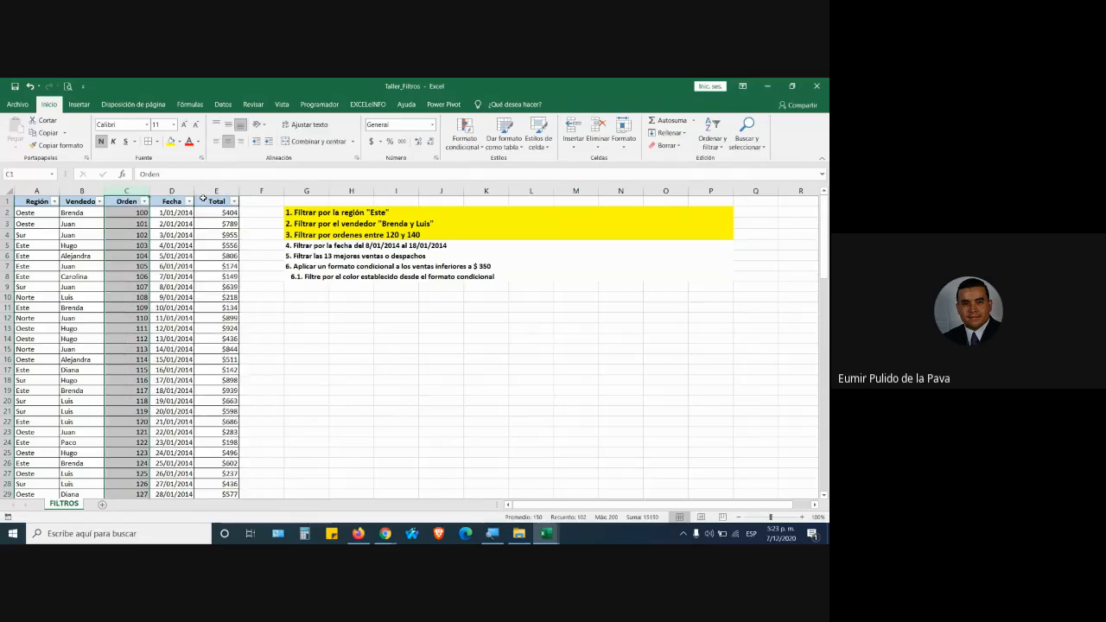
{"action": "left_click", "coordinate": [144, 202]}
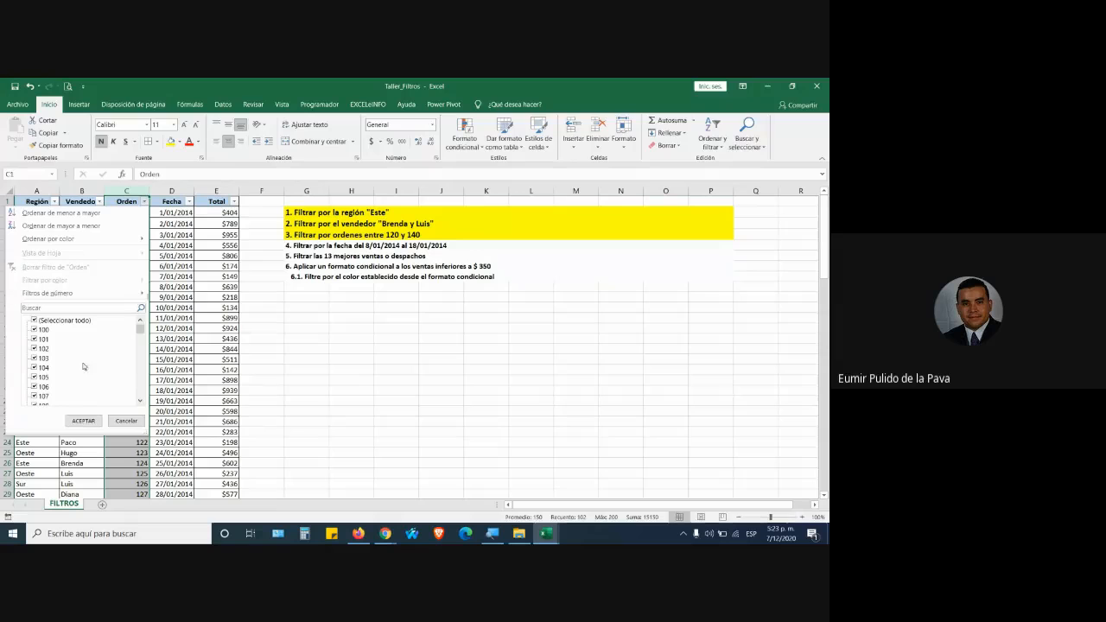
{"action": "mouse_move", "coordinate": [139, 333]}
{"action": "left_mouse_down"}
{"action": "mouse_move", "coordinate": [137, 396]}
{"action": "mouse_move", "coordinate": [149, 325]}
{"action": "left_mouse_up"}
{"action": "left_click", "coordinate": [126, 420]}
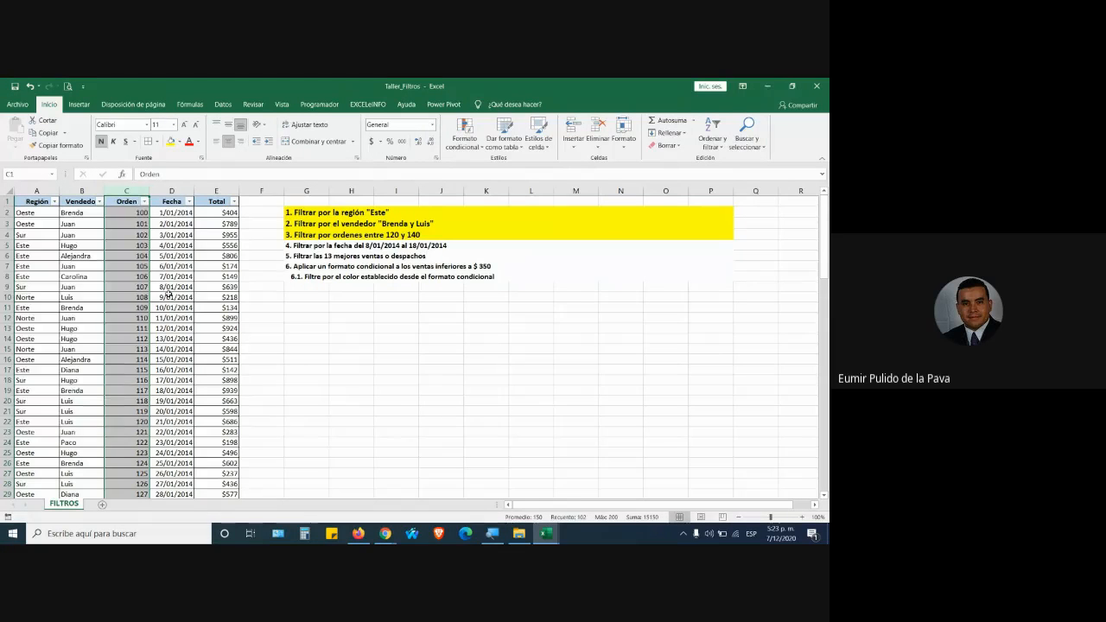
Browse the order number cells, then open the Orden filter checklist.
{"action": "left_click_drag", "start_coordinate": [129, 214], "coordinate": [129, 359]}
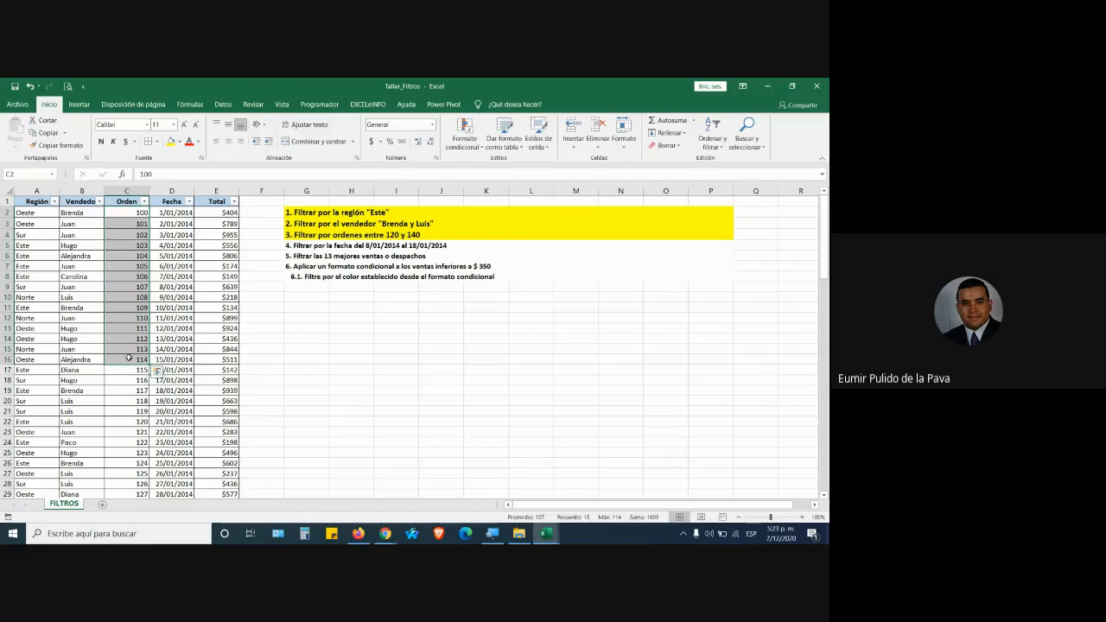
{"action": "left_click", "coordinate": [125, 212]}
{"action": "left_click", "coordinate": [121, 222]}
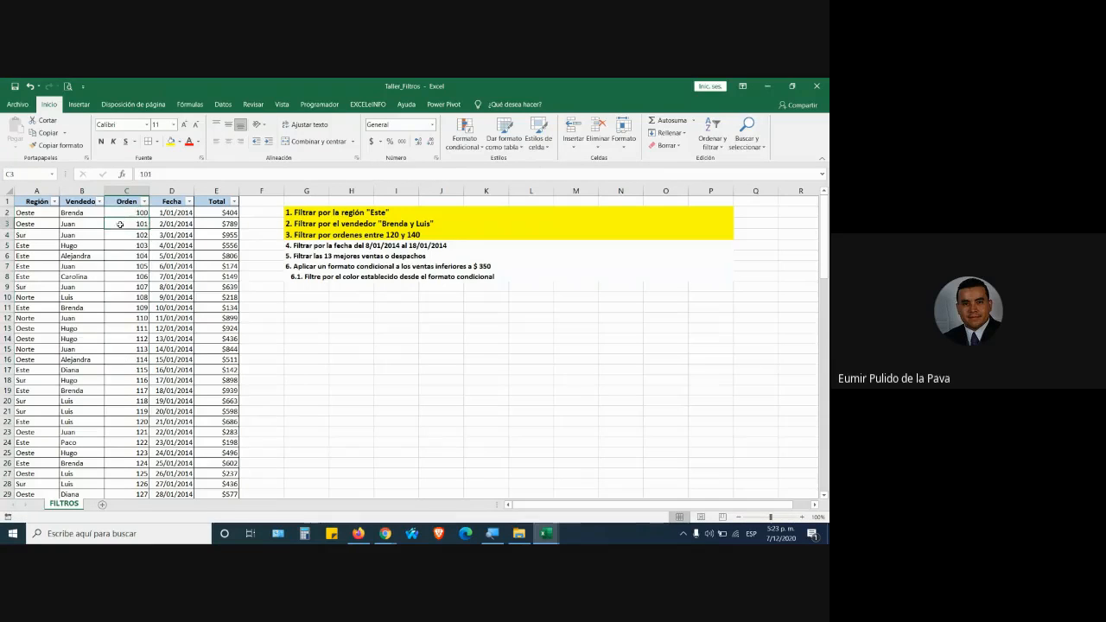
{"action": "left_click", "coordinate": [123, 193]}
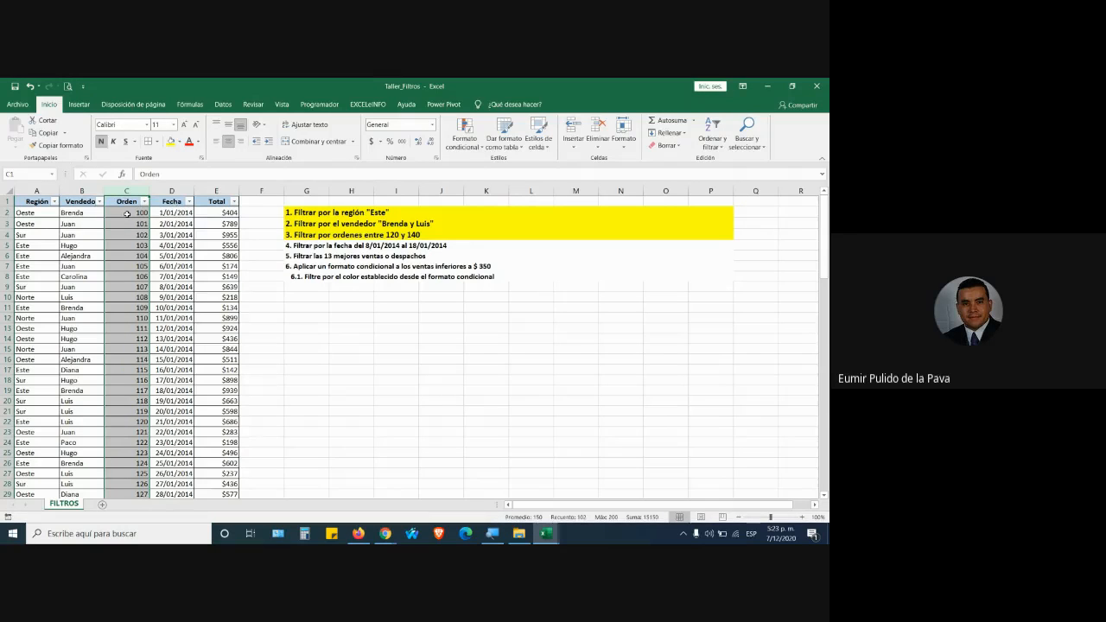
{"action": "left_click", "coordinate": [126, 214]}
{"action": "key", "text": "Down"}
{"action": "key", "text": "Down"}
{"action": "key", "text": "Down"}
{"action": "key", "text": "Down"}
{"action": "key", "text": "Down"}
{"action": "key", "text": "Down"}
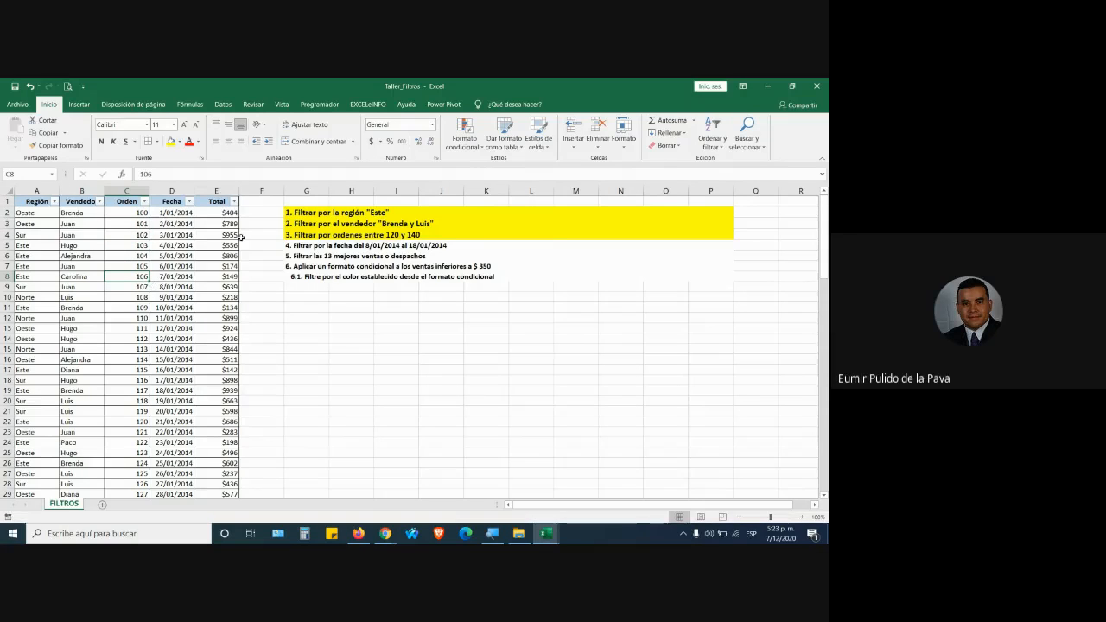
{"action": "left_click", "coordinate": [148, 201]}
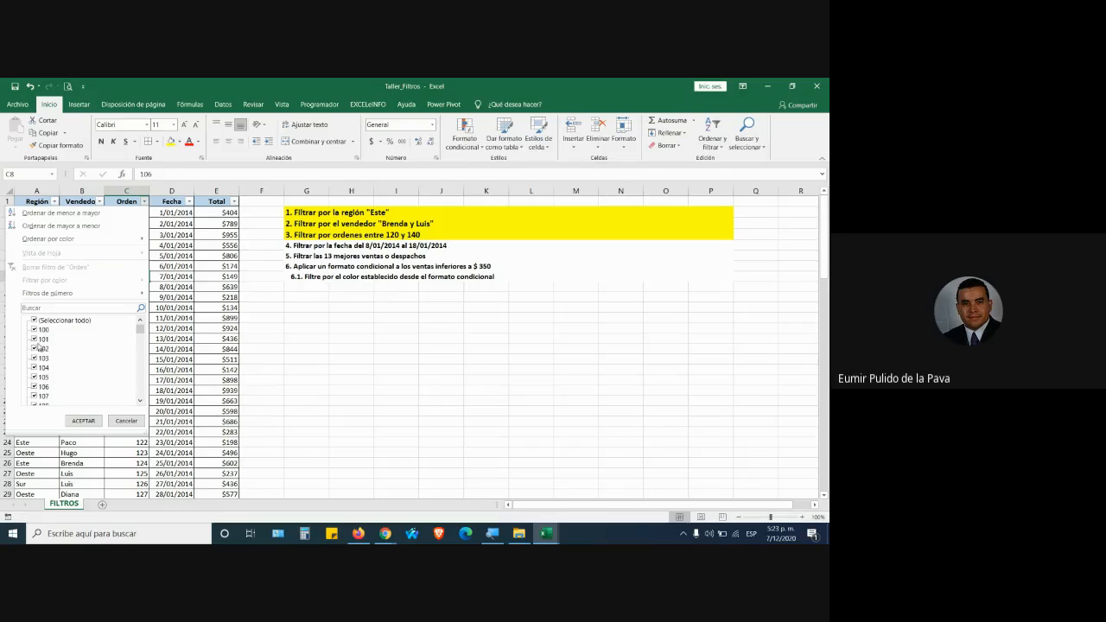
Clear the whole Orden checklist and tick orders 120 through 130.
{"action": "left_click", "coordinate": [34, 321]}
{"action": "left_click_drag", "start_coordinate": [143, 333], "coordinate": [142, 336]}
{"action": "left_click", "coordinate": [35, 329]}
{"action": "left_click", "coordinate": [35, 348]}
{"action": "left_click", "coordinate": [34, 368]}
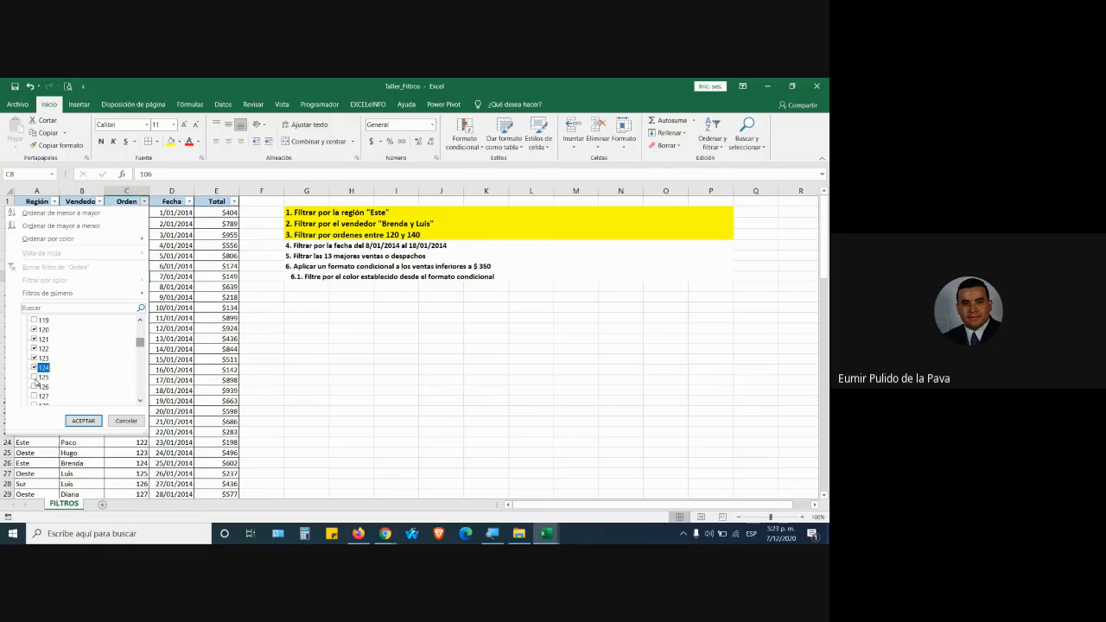
{"action": "left_click", "coordinate": [33, 379]}
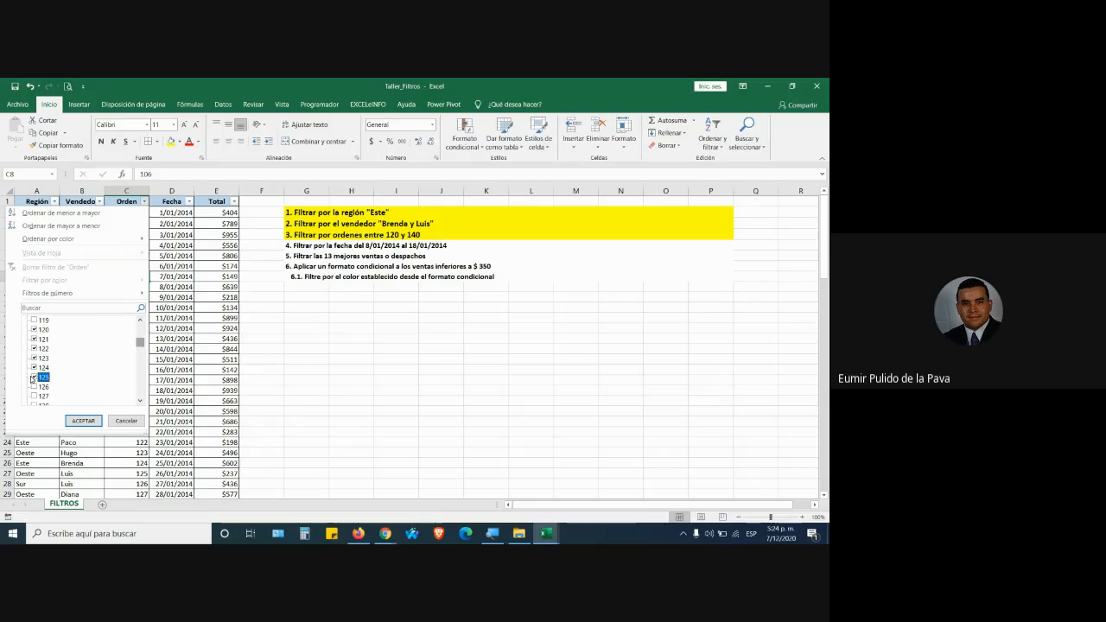
{"action": "left_click", "coordinate": [33, 377]}
{"action": "left_click", "coordinate": [34, 396]}
{"action": "scroll", "coordinate": [39, 389], "scroll_direction": "down", "scroll_amount": 1}
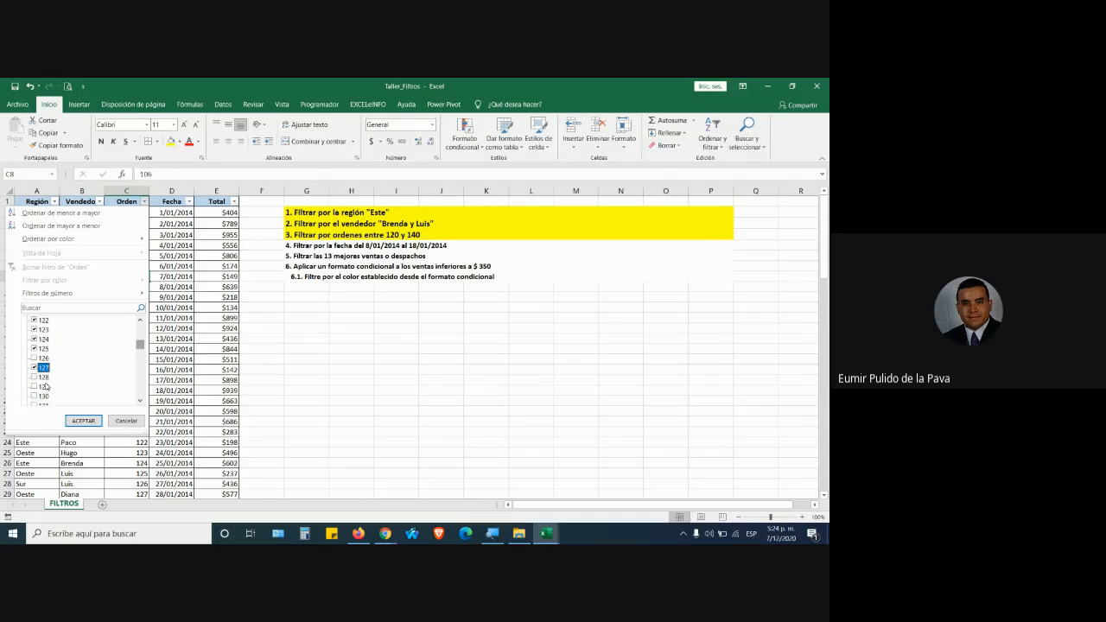
{"action": "left_click", "coordinate": [34, 378]}
{"action": "left_click", "coordinate": [33, 387]}
{"action": "left_click", "coordinate": [33, 396]}
Tick orders 131 through 140 plus the missed 126, and apply the filter.
{"action": "scroll", "coordinate": [31, 372], "scroll_direction": "down", "scroll_amount": 2}
{"action": "left_click", "coordinate": [34, 348]}
{"action": "left_click", "coordinate": [34, 358]}
{"action": "left_click", "coordinate": [33, 367]}
{"action": "left_click", "coordinate": [34, 376]}
{"action": "left_click", "coordinate": [33, 386]}
{"action": "left_click", "coordinate": [33, 395]}
{"action": "left_click", "coordinate": [37, 404]}
{"action": "left_click", "coordinate": [36, 403]}
{"action": "left_click", "coordinate": [37, 404]}
{"action": "left_click", "coordinate": [35, 404]}
{"action": "scroll", "coordinate": [43, 358], "scroll_direction": "up", "scroll_amount": 3}
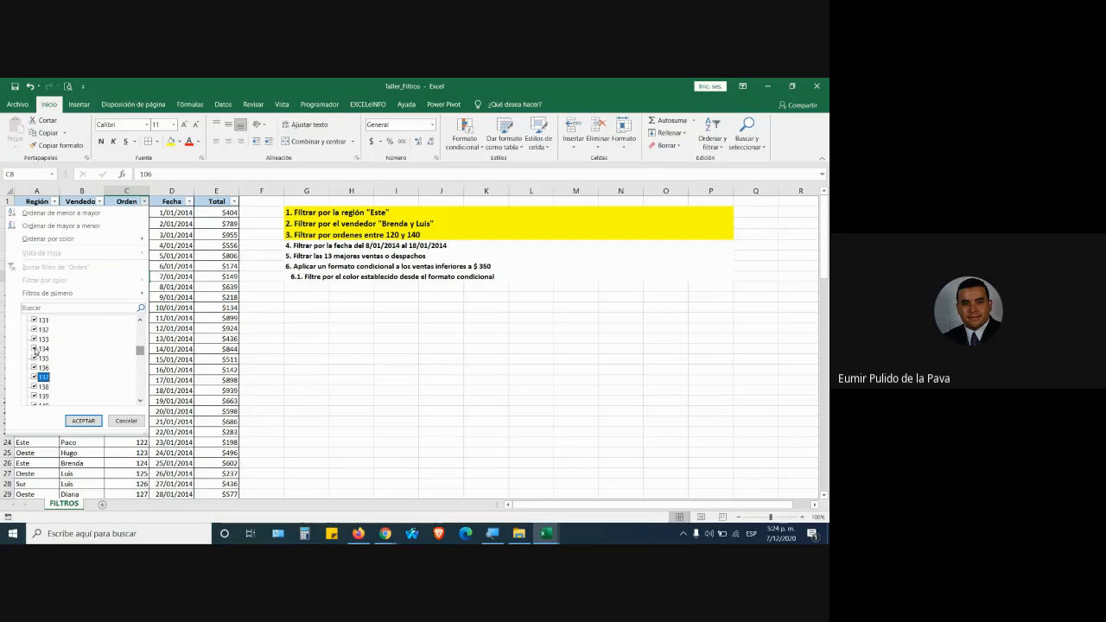
{"action": "left_click", "coordinate": [33, 329]}
{"action": "left_click", "coordinate": [87, 420]}
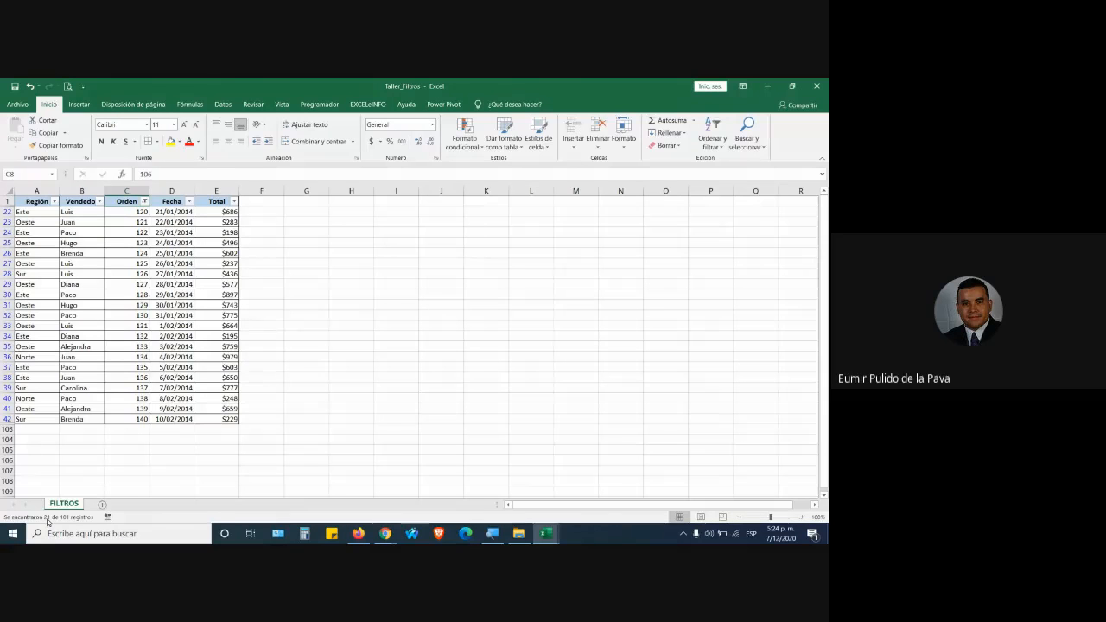
Clear the filter on the Orden column.
{"action": "left_click_drag", "start_coordinate": [136, 215], "coordinate": [138, 420]}
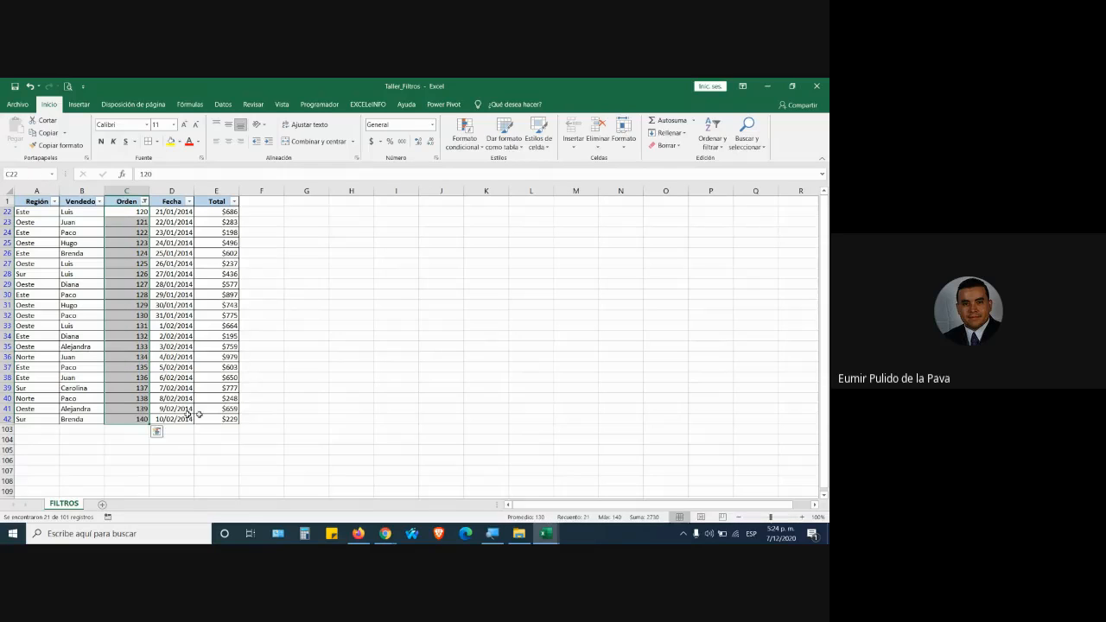
{"action": "left_click", "coordinate": [145, 201]}
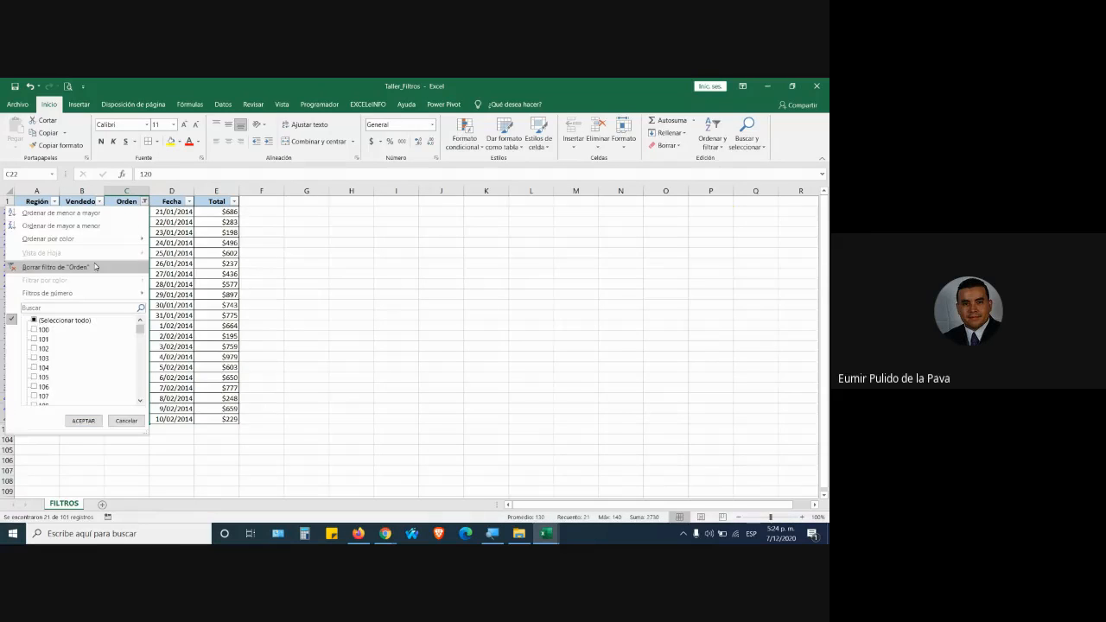
{"action": "left_click", "coordinate": [95, 266]}
Reopen the Orden filter list to confirm all orders are included, then close it.
{"action": "left_click", "coordinate": [131, 212]}
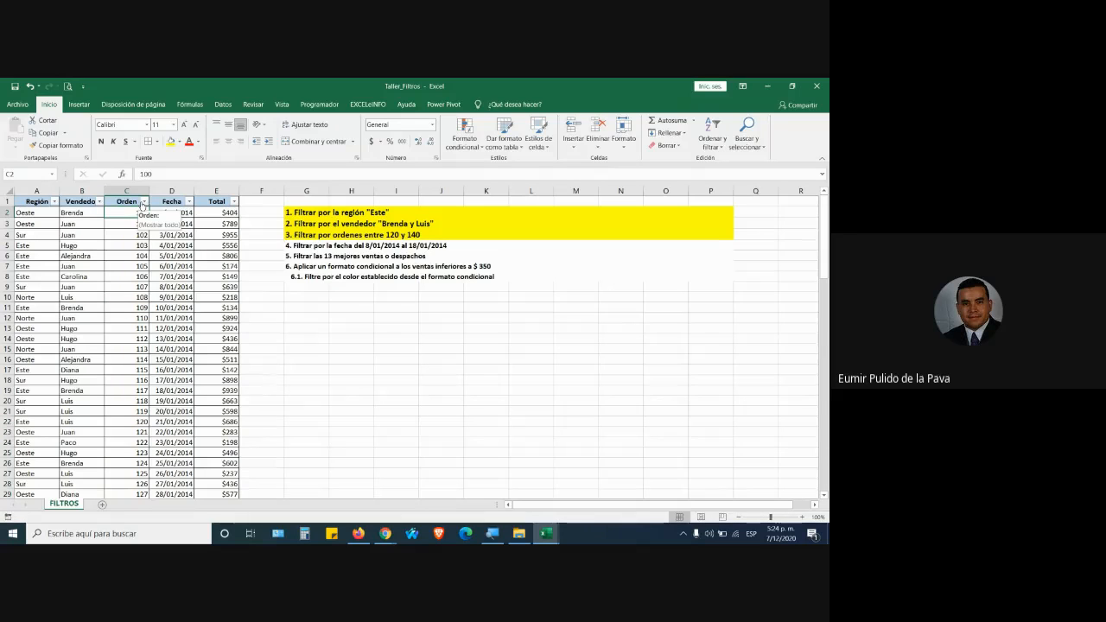
{"action": "left_click", "coordinate": [144, 202]}
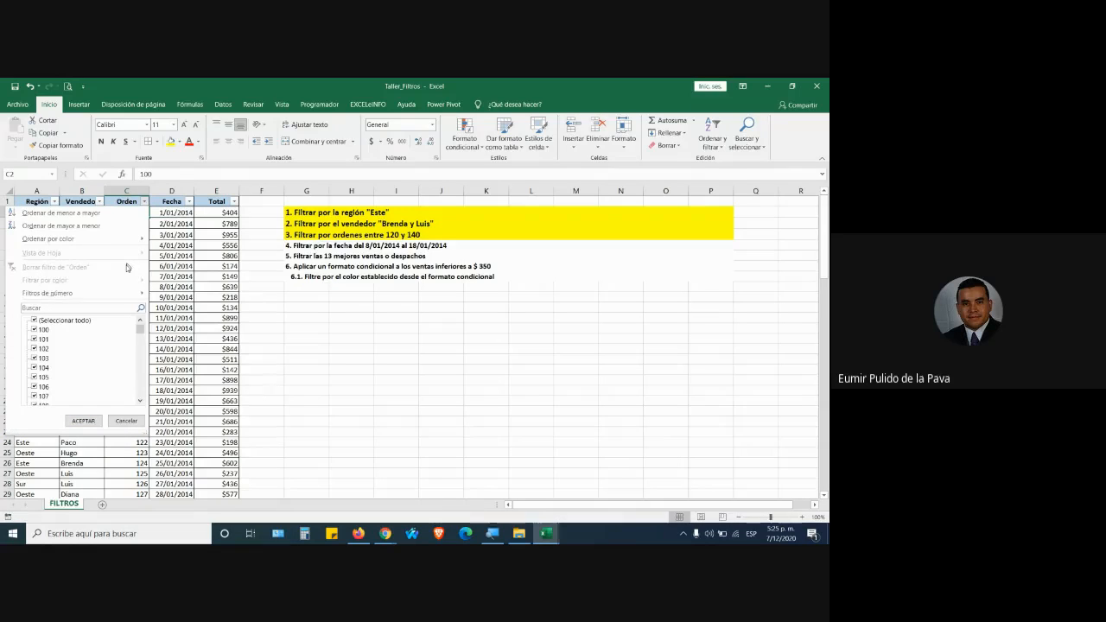
{"action": "mouse_move", "coordinate": [115, 294]}
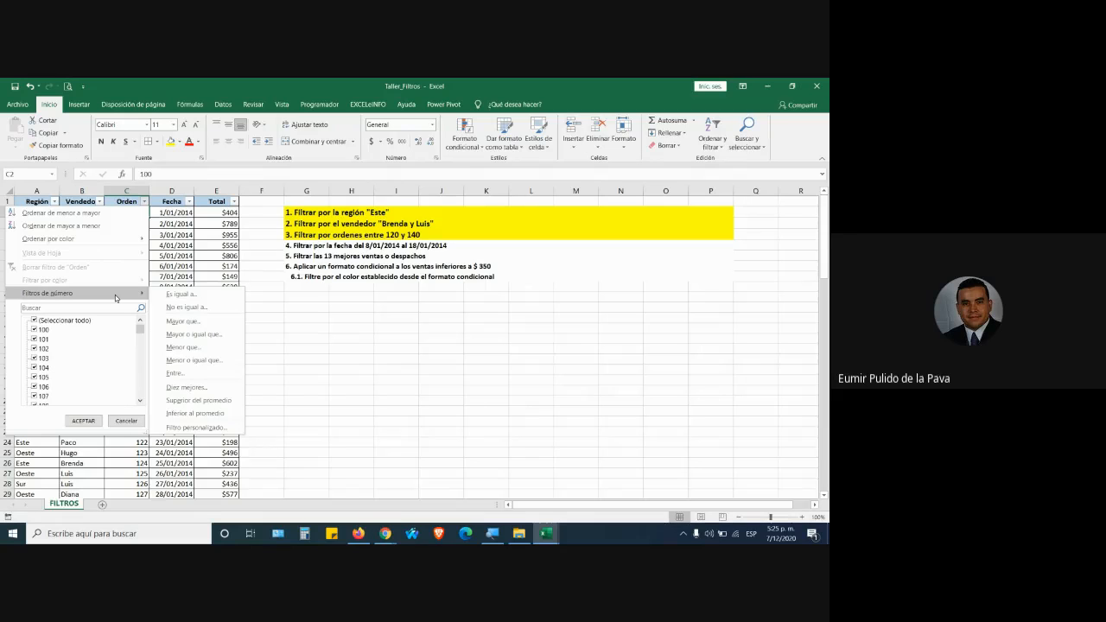
{"action": "left_click", "coordinate": [492, 534]}
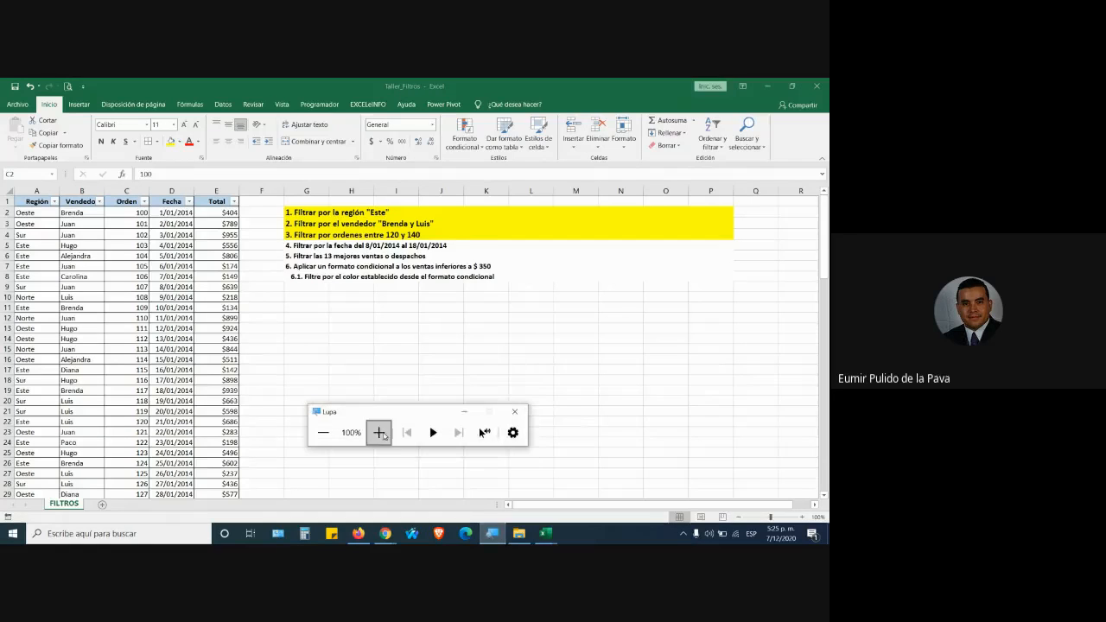
Magnify the screen and show the Filtros de número submenu for the Orden column.
{"action": "left_click", "coordinate": [380, 432]}
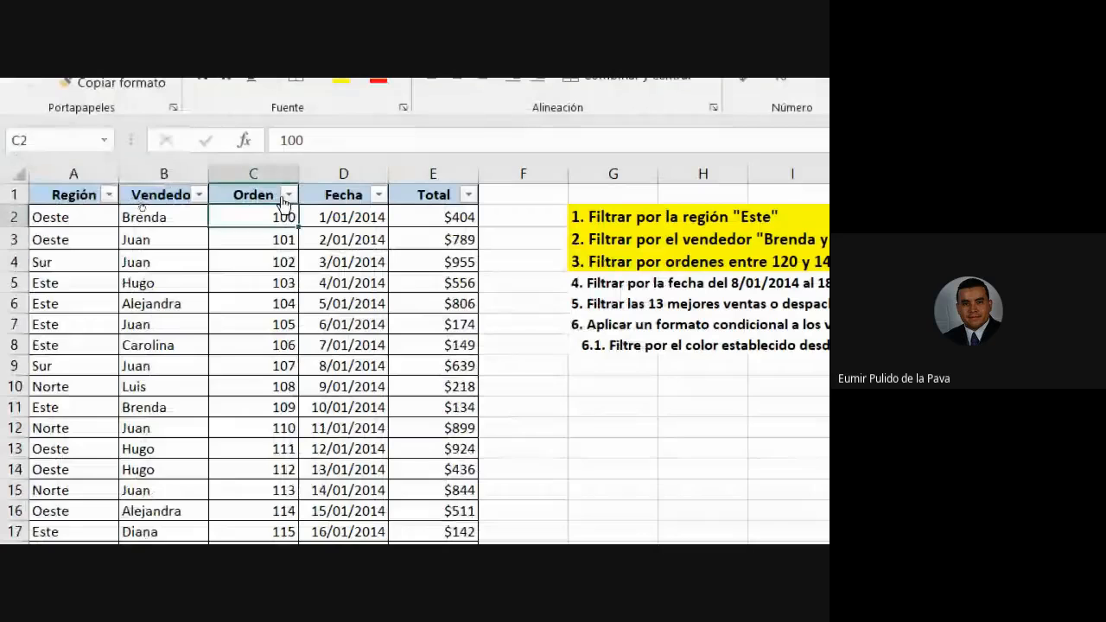
{"action": "left_click", "coordinate": [289, 195]}
{"action": "mouse_move", "coordinate": [271, 386]}
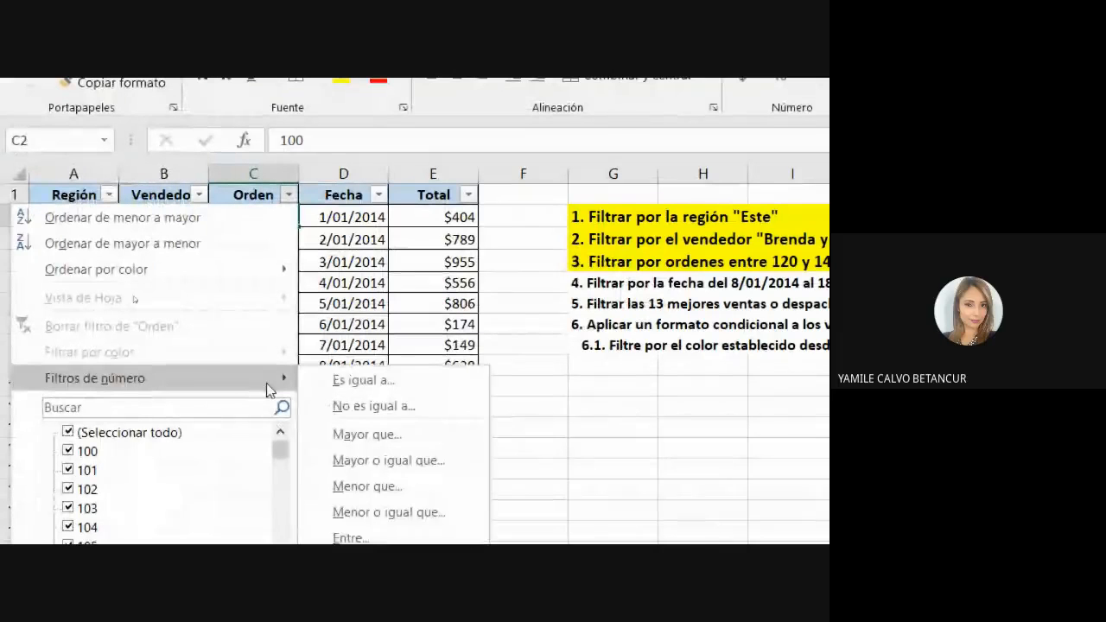
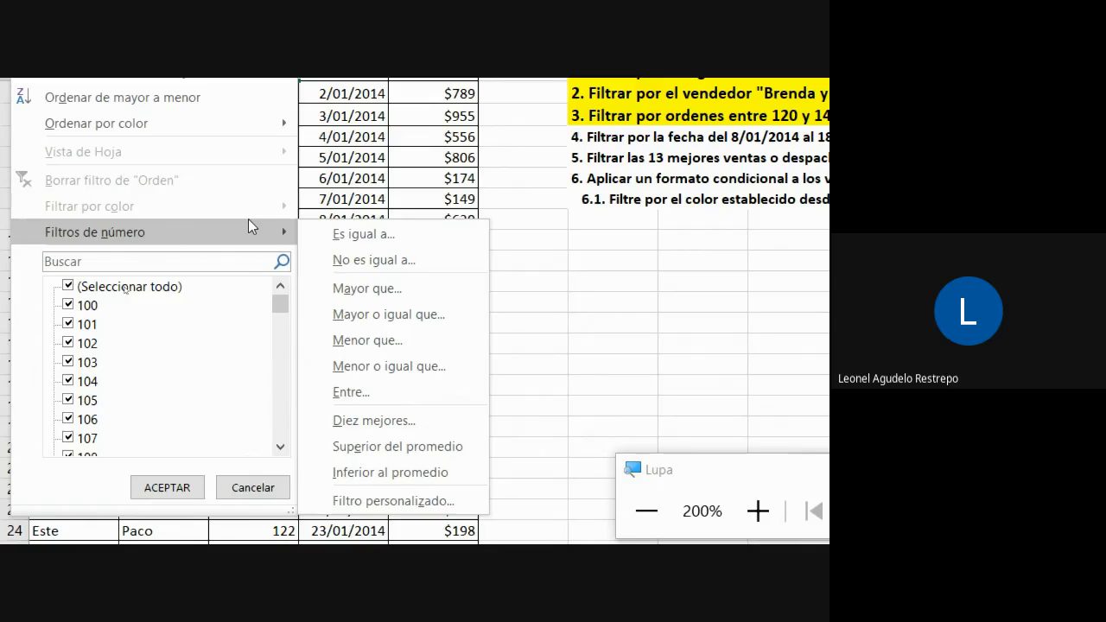
Choose Filtros de número > Entre… for the Orden column to get the between-values dialog.
{"action": "left_click", "coordinate": [412, 392]}
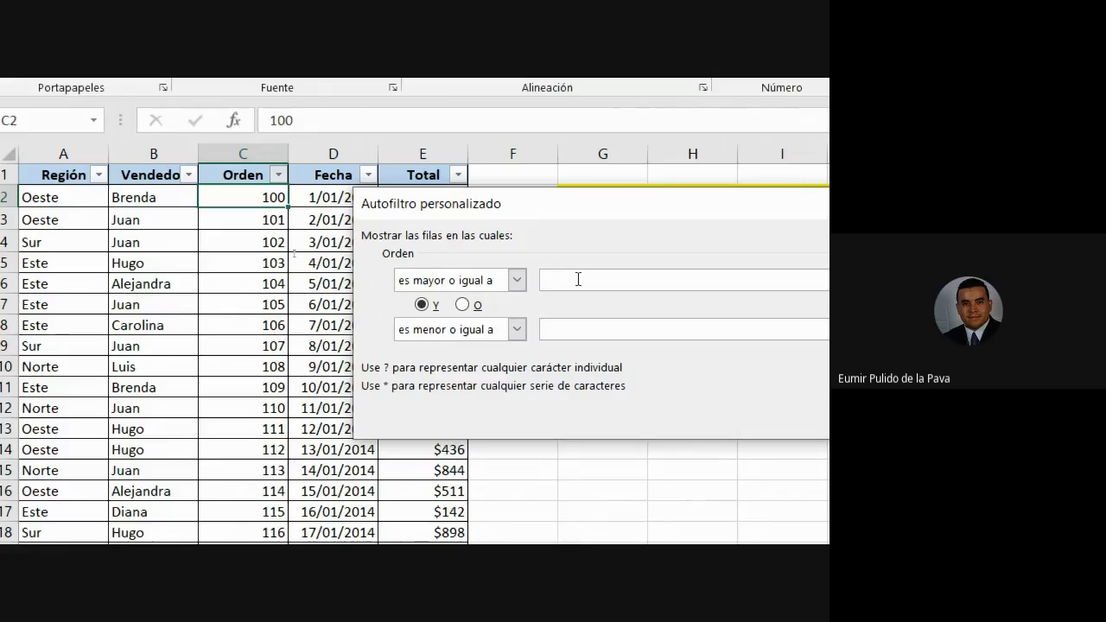
Filter Orden to values greater than or equal to 120 and less than or equal to 140.
{"action": "type", "text": "120"}
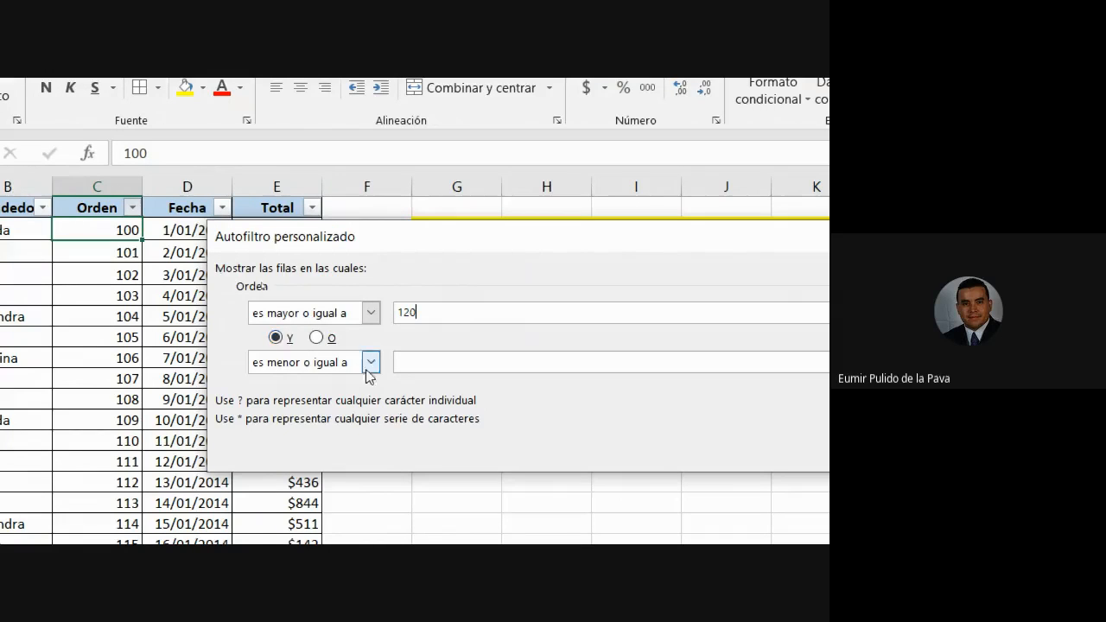
{"action": "type", "text": "140"}
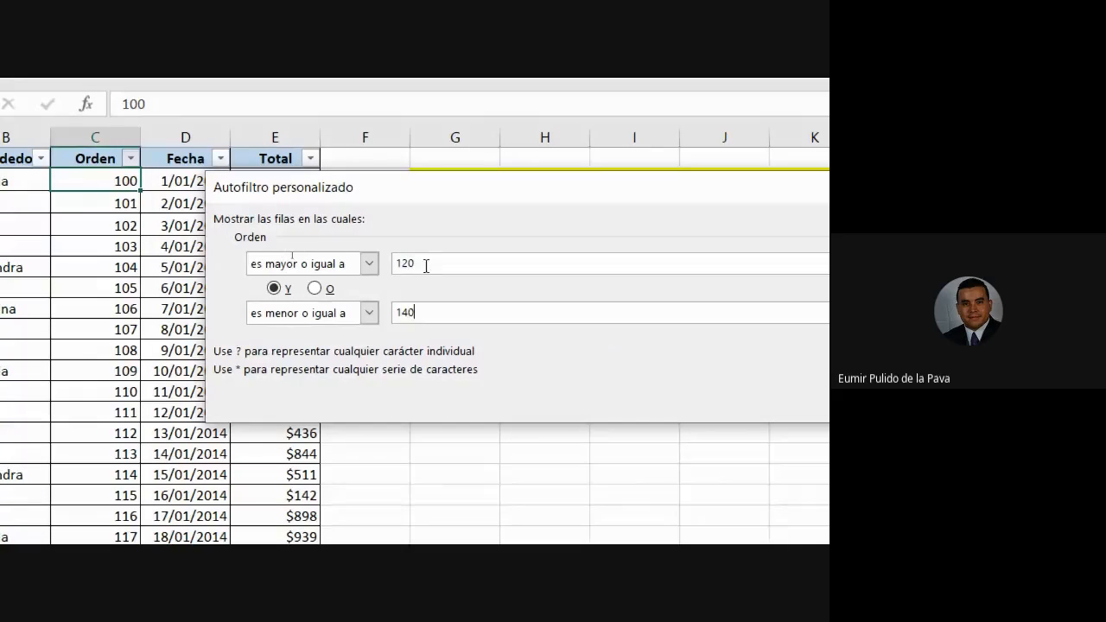
{"action": "left_click", "coordinate": [666, 403]}
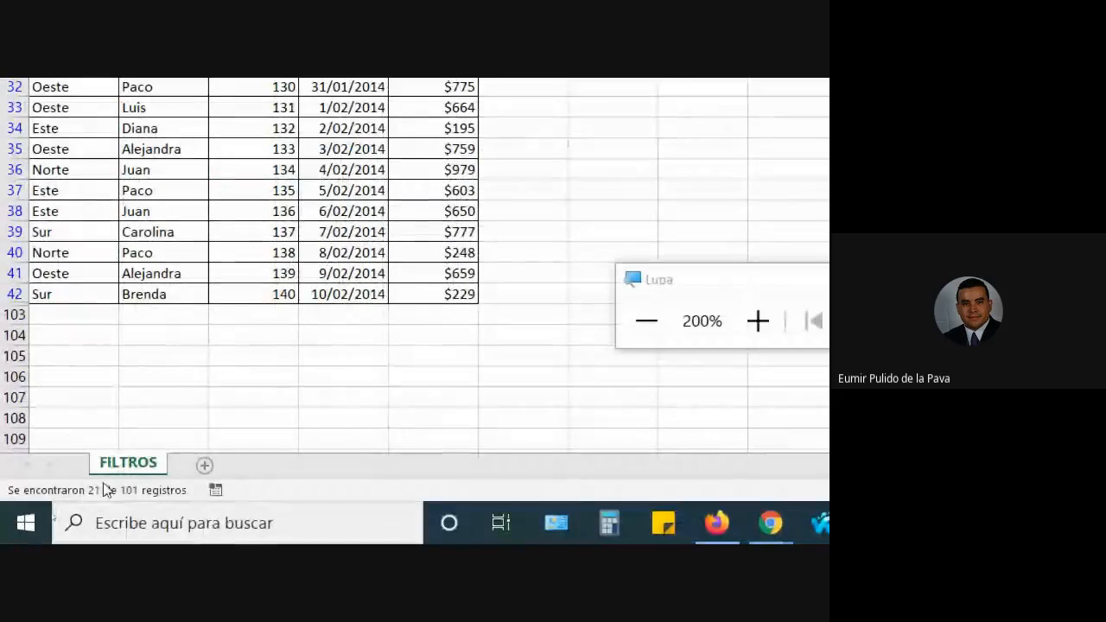
{"action": "left_click_drag", "start_coordinate": [268, 126], "coordinate": [268, 457]}
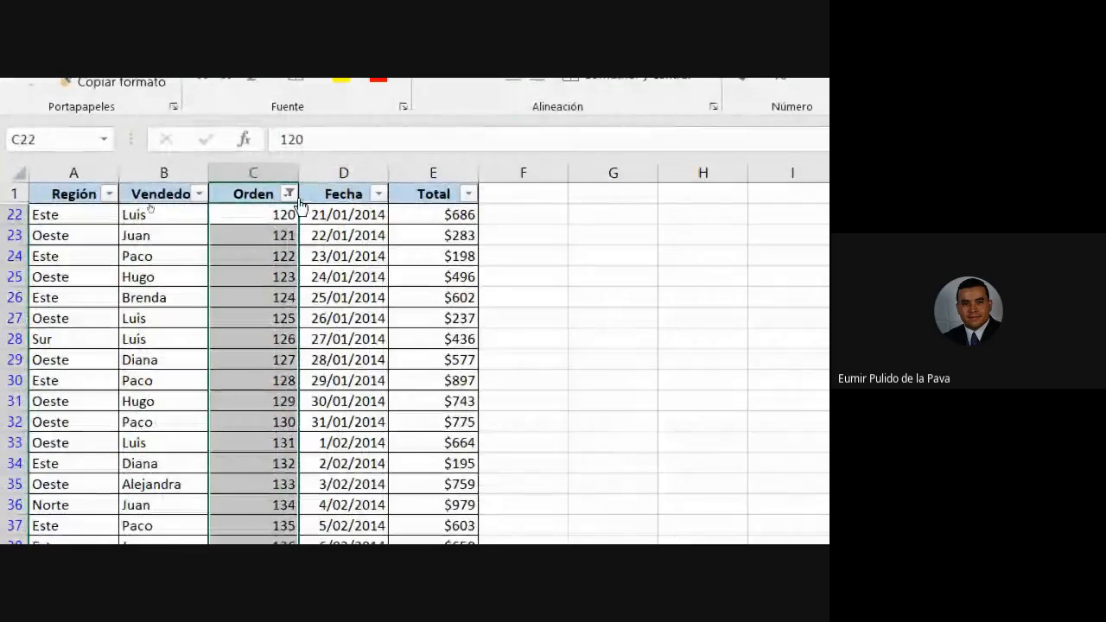
{"action": "left_click", "coordinate": [290, 195]}
{"action": "mouse_move", "coordinate": [232, 377]}
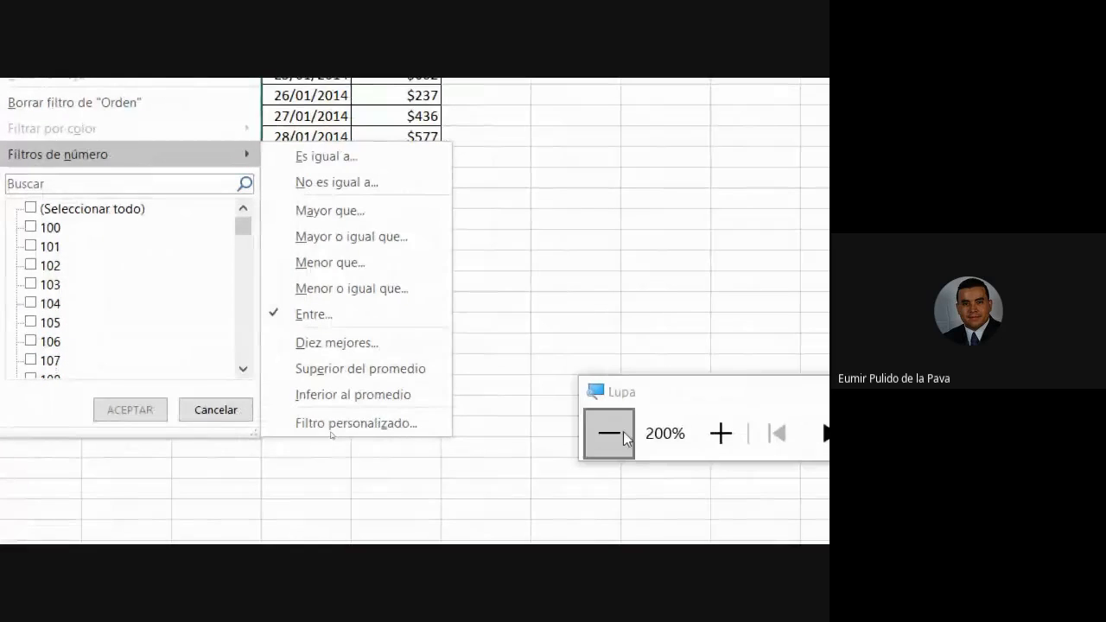
{"action": "left_click", "coordinate": [646, 433]}
{"action": "left_click", "coordinate": [379, 432]}
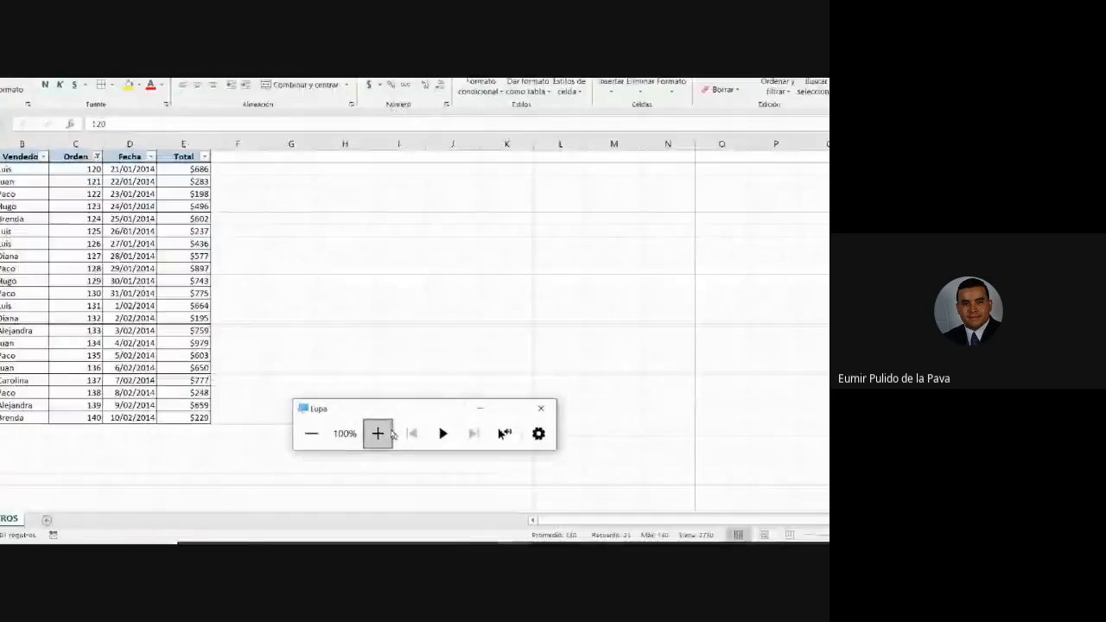
{"action": "left_click", "coordinate": [463, 411]}
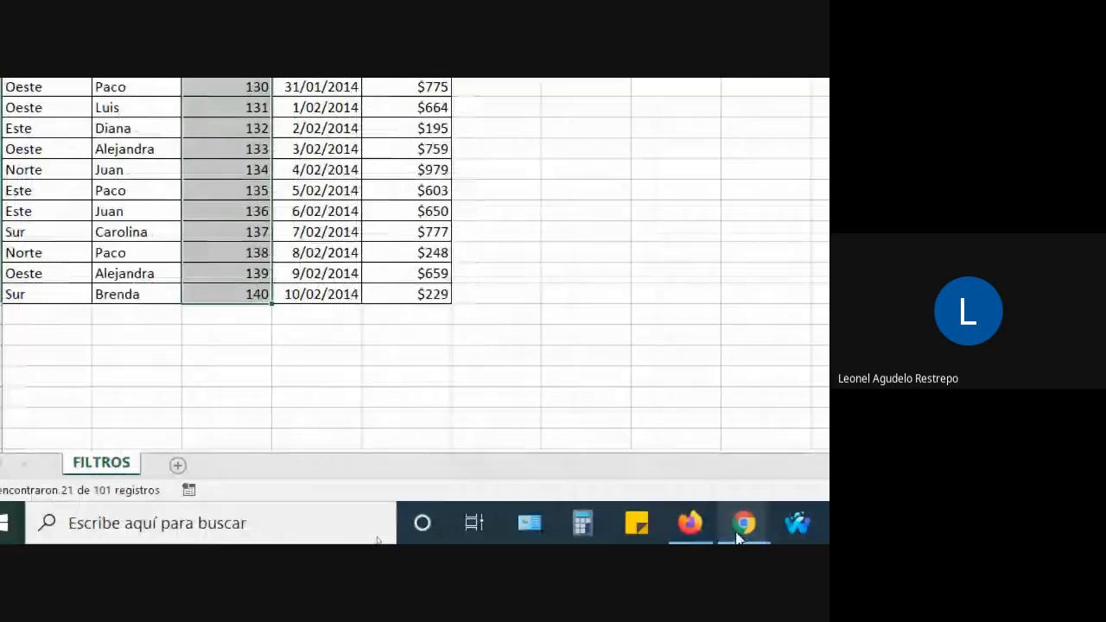
{"action": "left_click", "coordinate": [771, 522]}
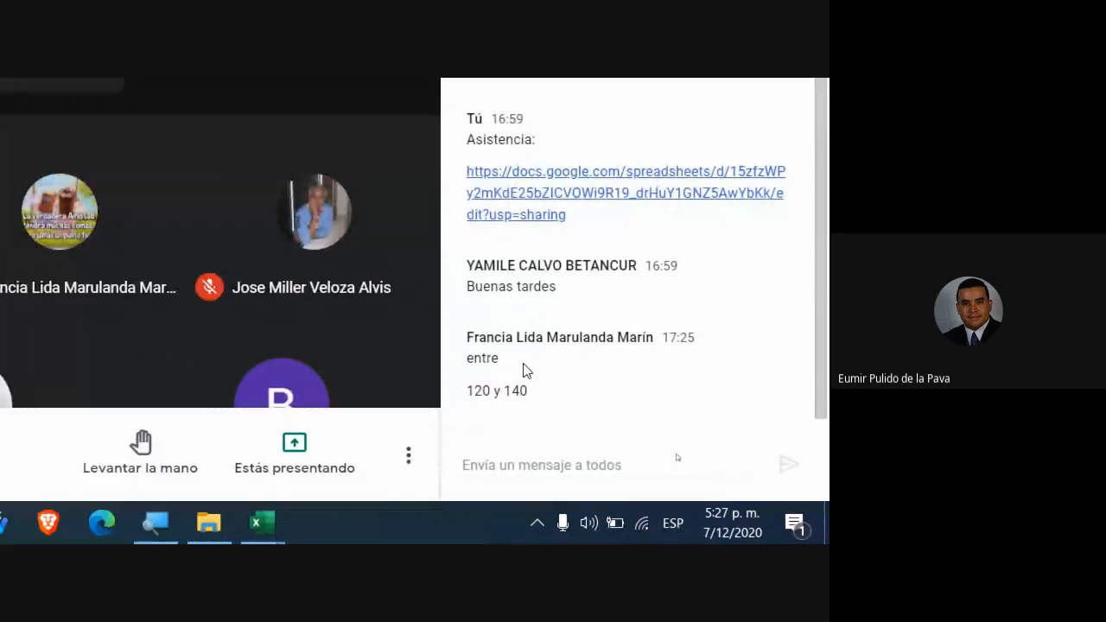
{"action": "mouse_move", "coordinate": [262, 537]}
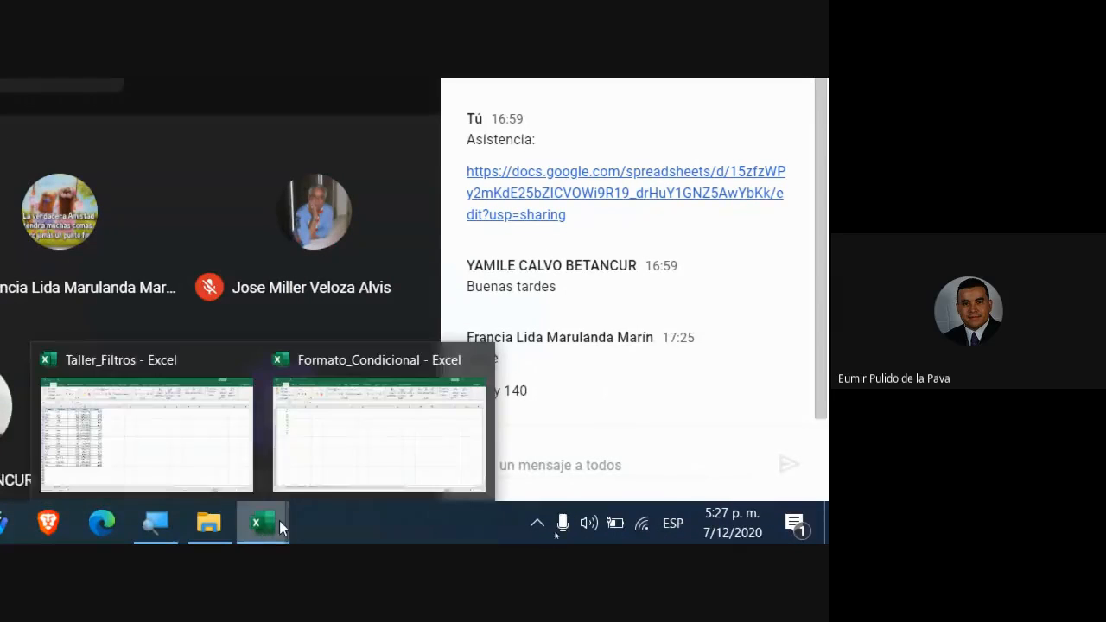
{"action": "left_click", "coordinate": [129, 437]}
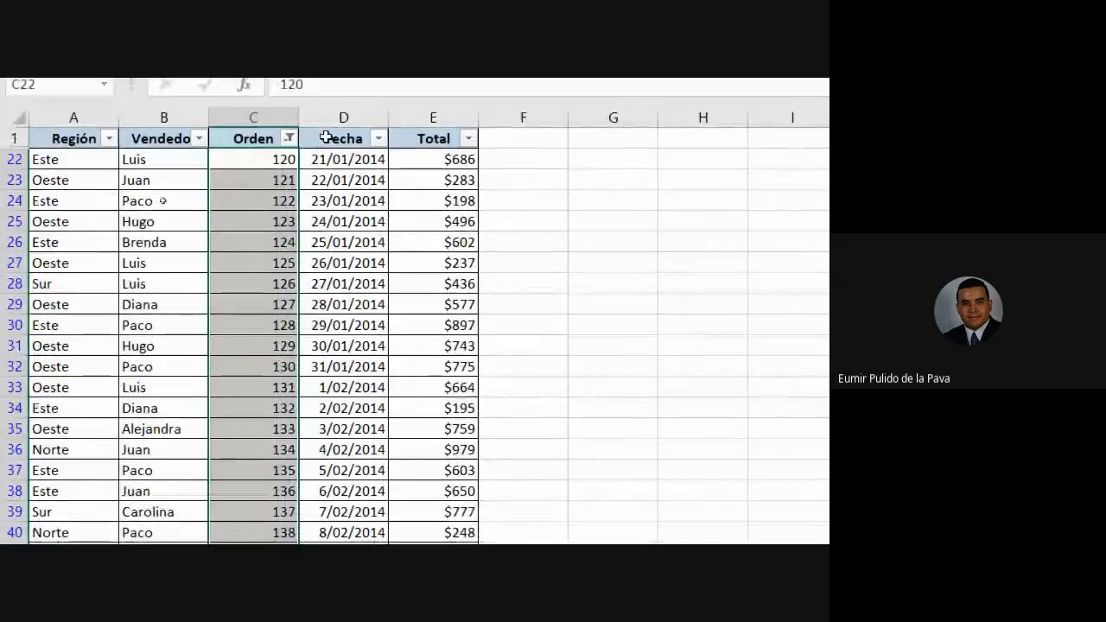
{"action": "left_click", "coordinate": [330, 124]}
{"action": "left_click", "coordinate": [288, 193]}
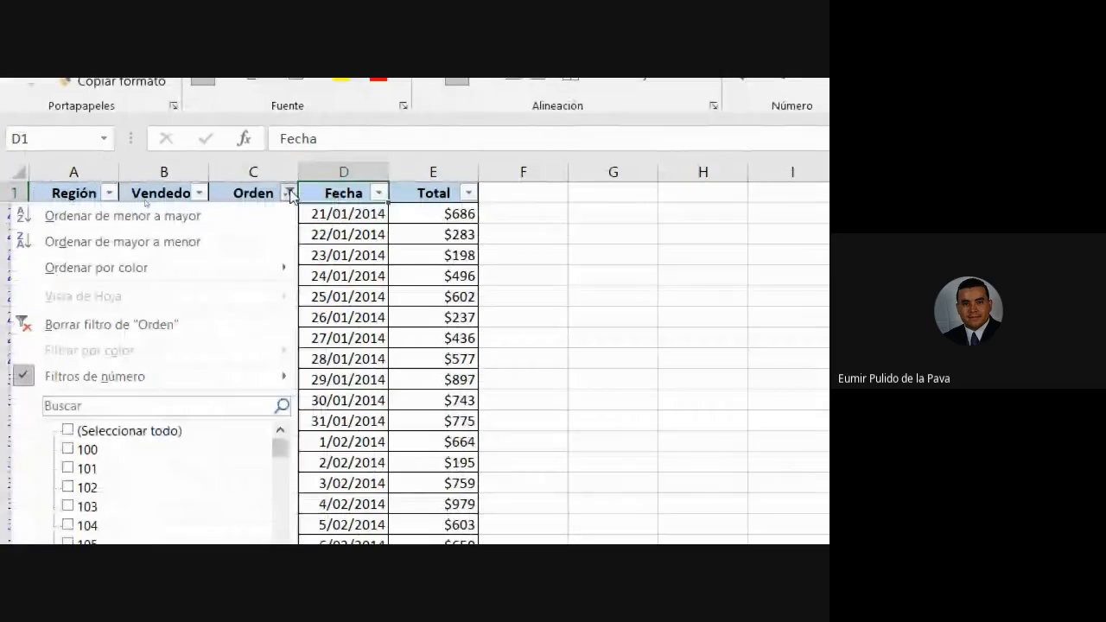
{"action": "left_click", "coordinate": [254, 210]}
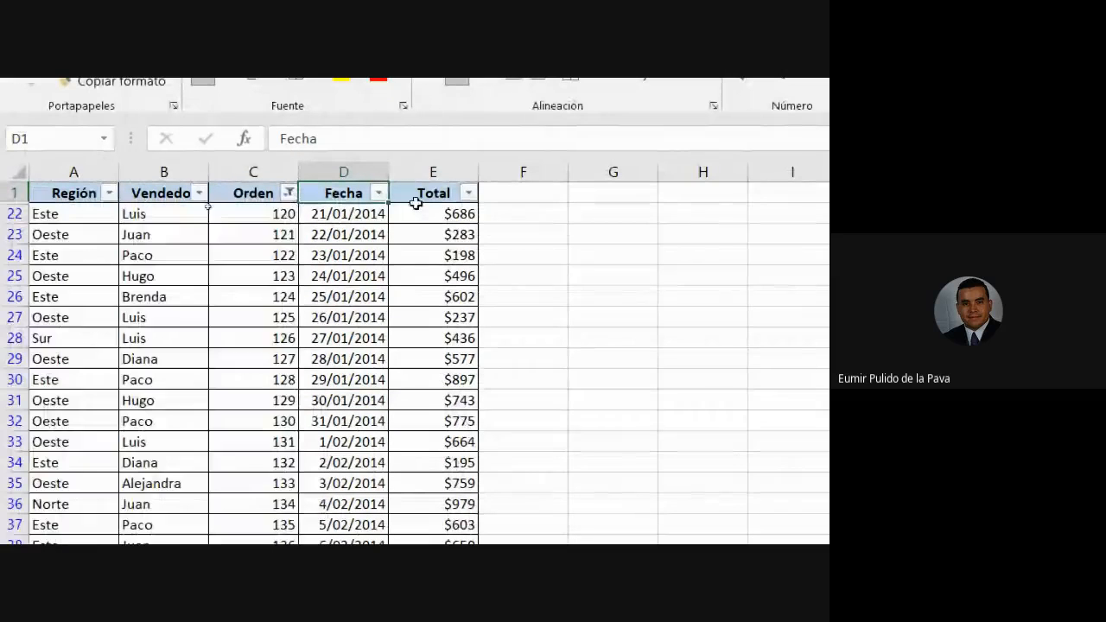
{"action": "left_click", "coordinate": [109, 192]}
{"action": "left_click", "coordinate": [57, 430]}
{"action": "left_click", "coordinate": [57, 449]}
{"action": "left_click", "coordinate": [138, 509]}
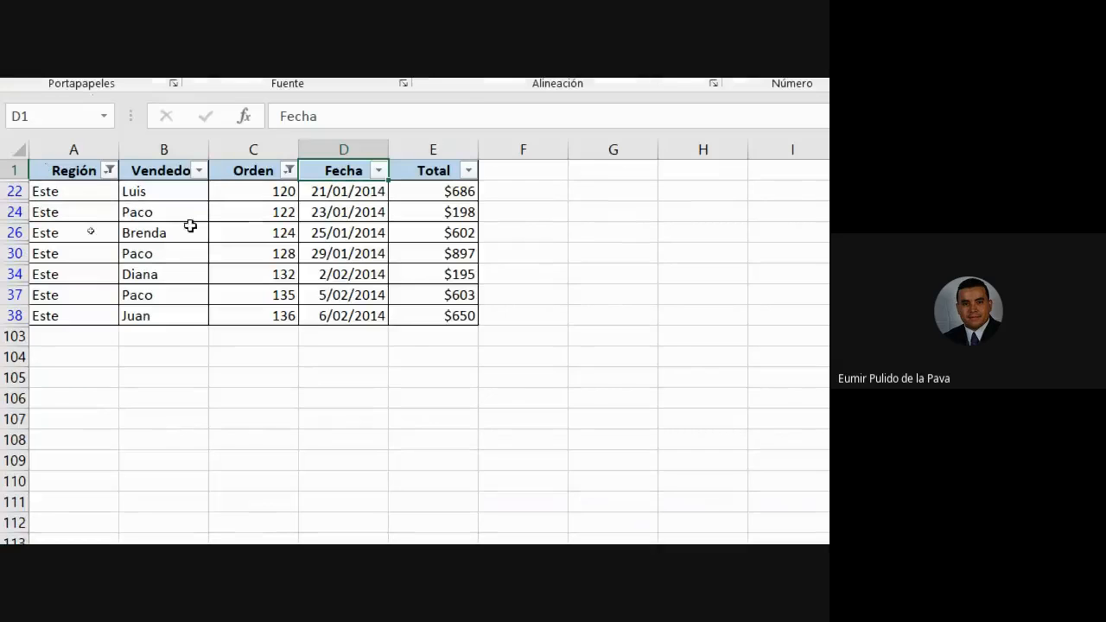
{"action": "left_click", "coordinate": [108, 170]}
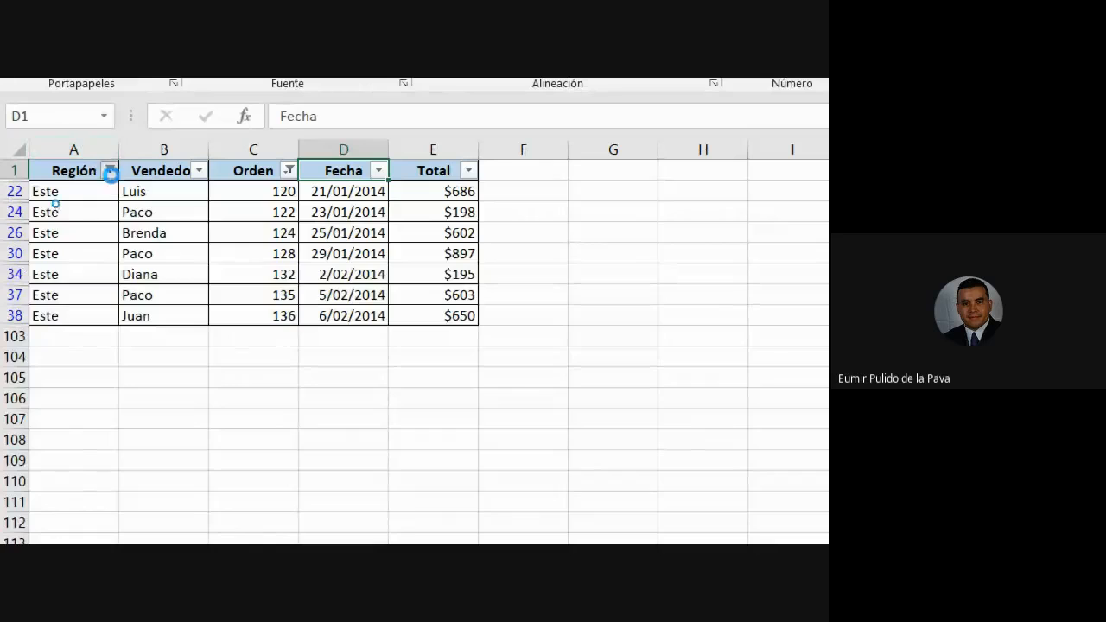
{"action": "left_click", "coordinate": [48, 302]}
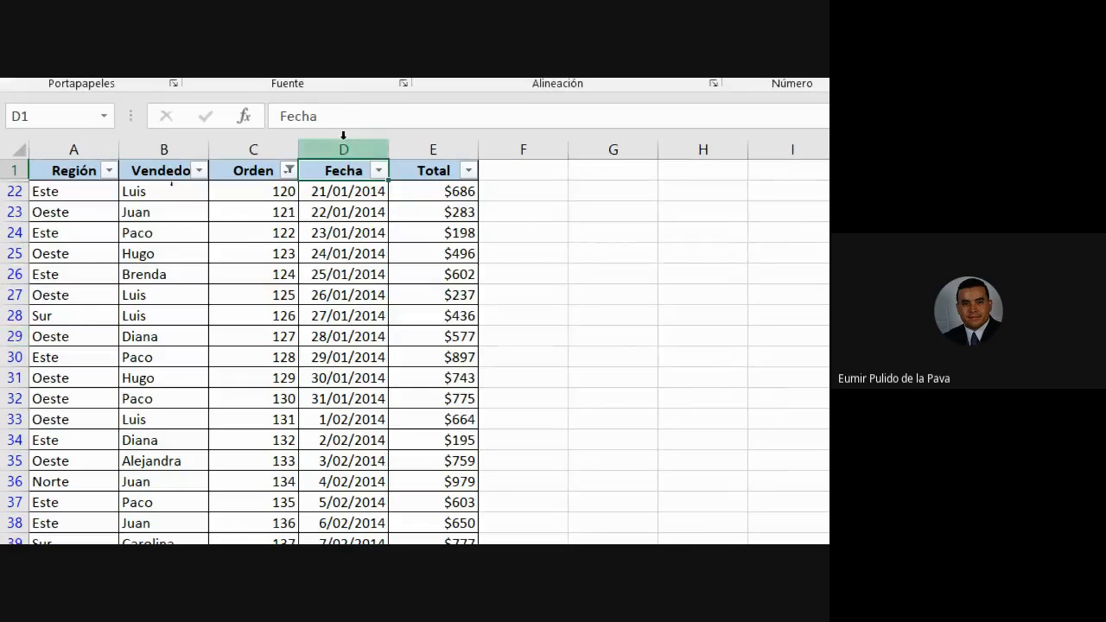
Select the Orden column and apply Borrar filtro de "Orden" to its filter.
{"action": "left_click", "coordinate": [273, 147]}
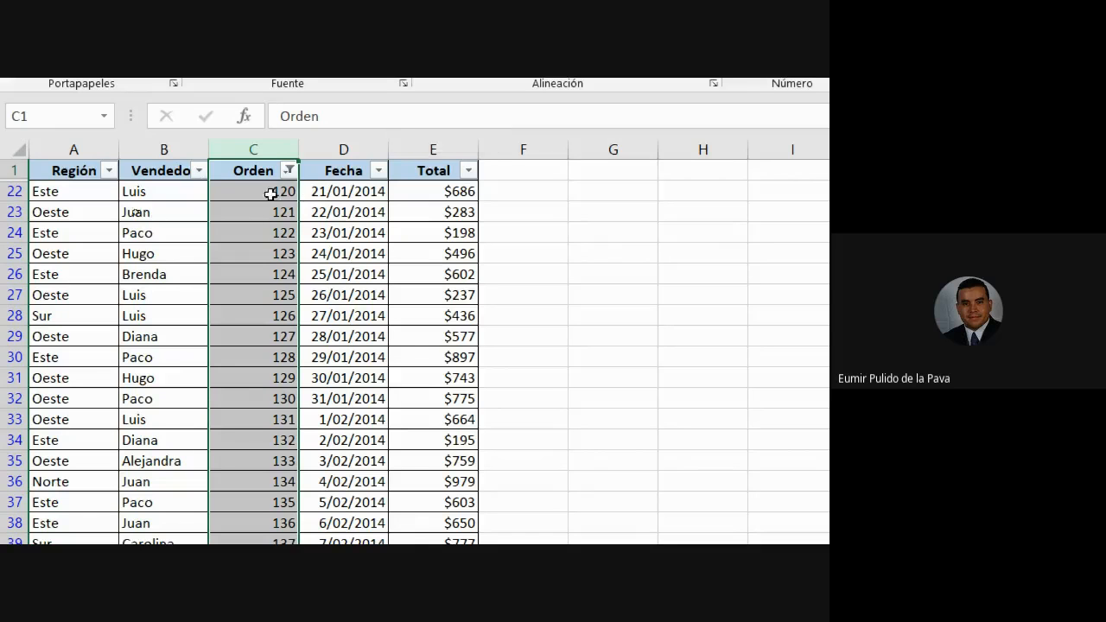
{"action": "left_click", "coordinate": [289, 171]}
{"action": "left_click", "coordinate": [180, 301]}
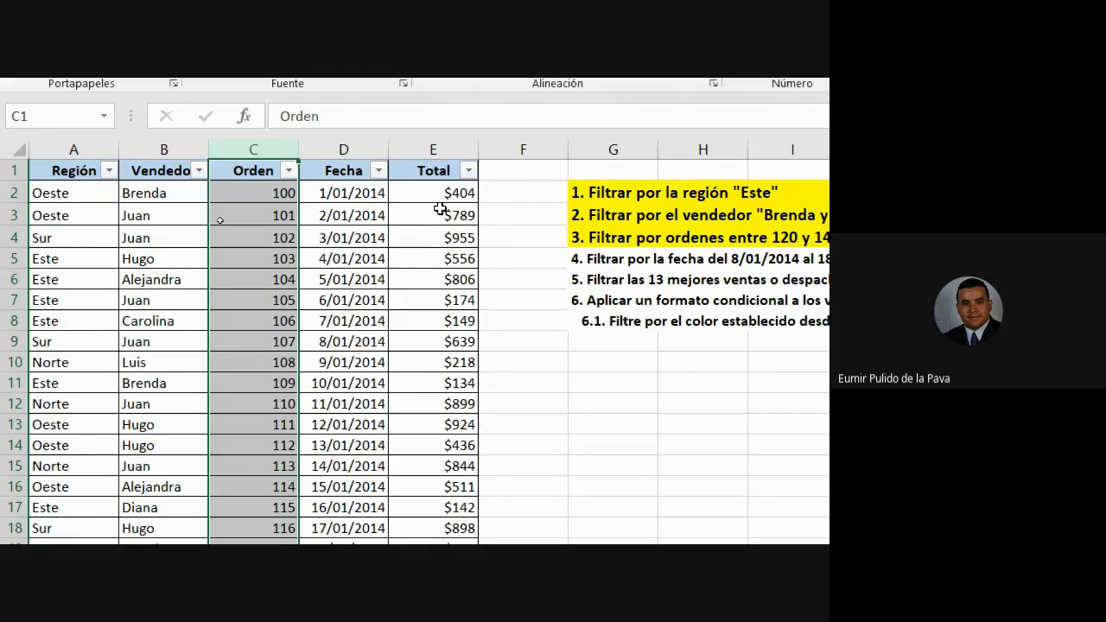
Copy exercise 3's yellow highlight onto exercise 4 in the task list.
{"action": "left_click", "coordinate": [631, 237]}
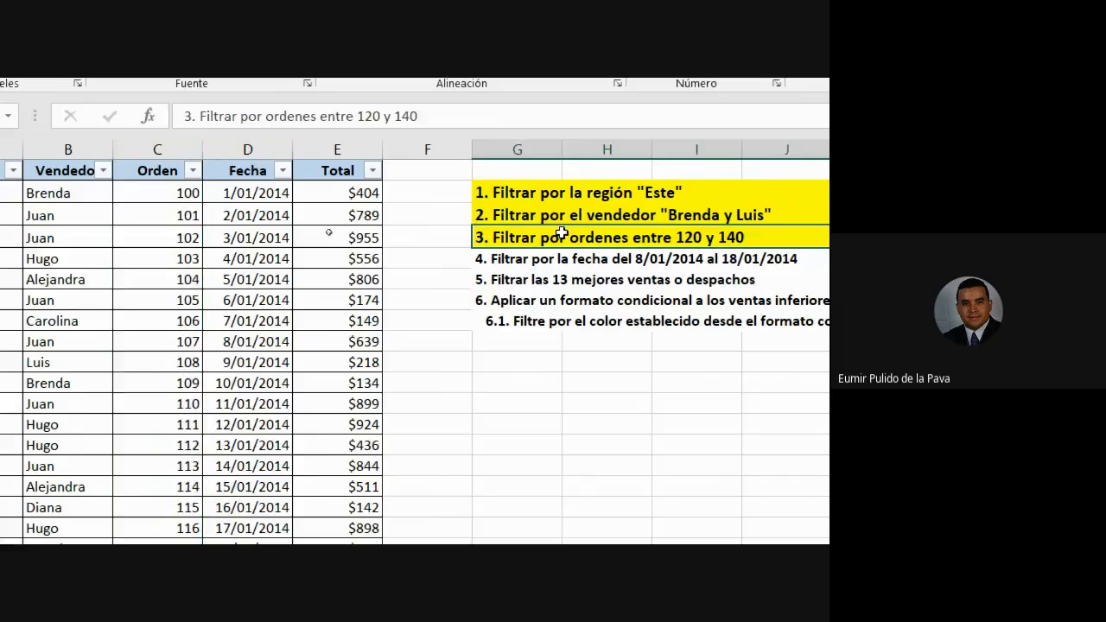
{"action": "left_click", "coordinate": [98, 213]}
{"action": "left_click_drag", "start_coordinate": [604, 413], "coordinate": [683, 413]}
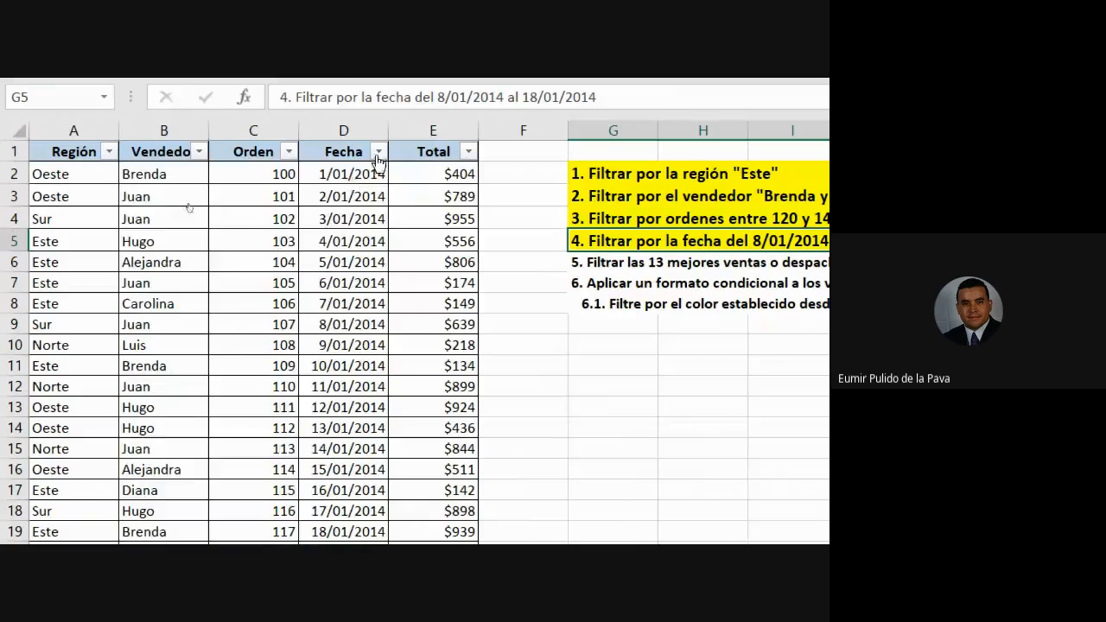
Check the Fecha filter, select dates from D2 to row 18, and admit the meeting participant.
{"action": "left_click", "coordinate": [379, 151]}
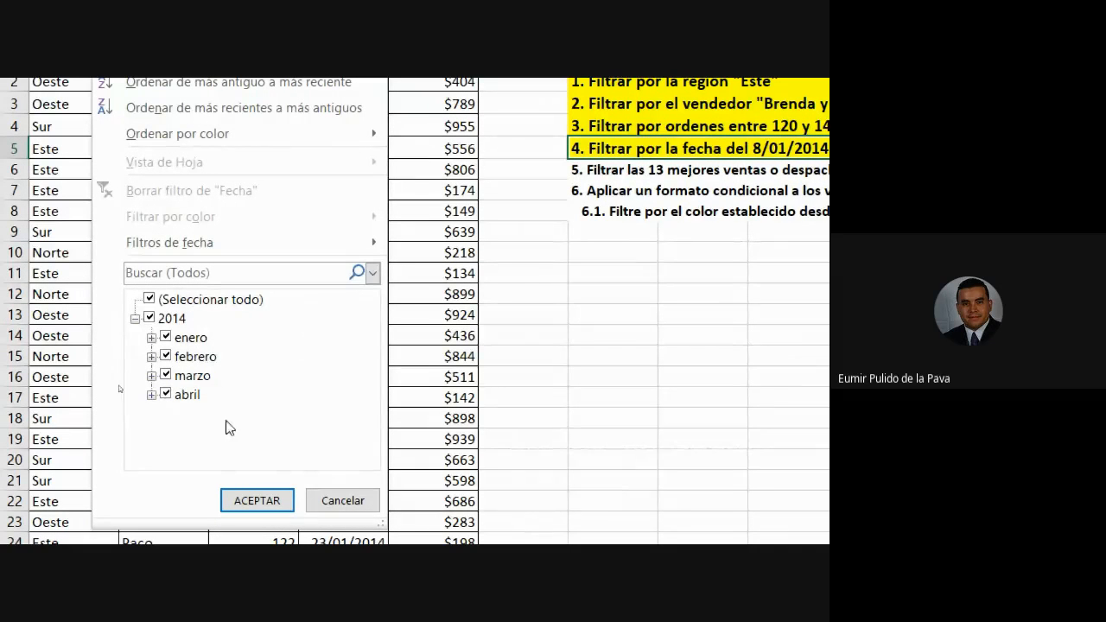
{"action": "left_click", "coordinate": [323, 496]}
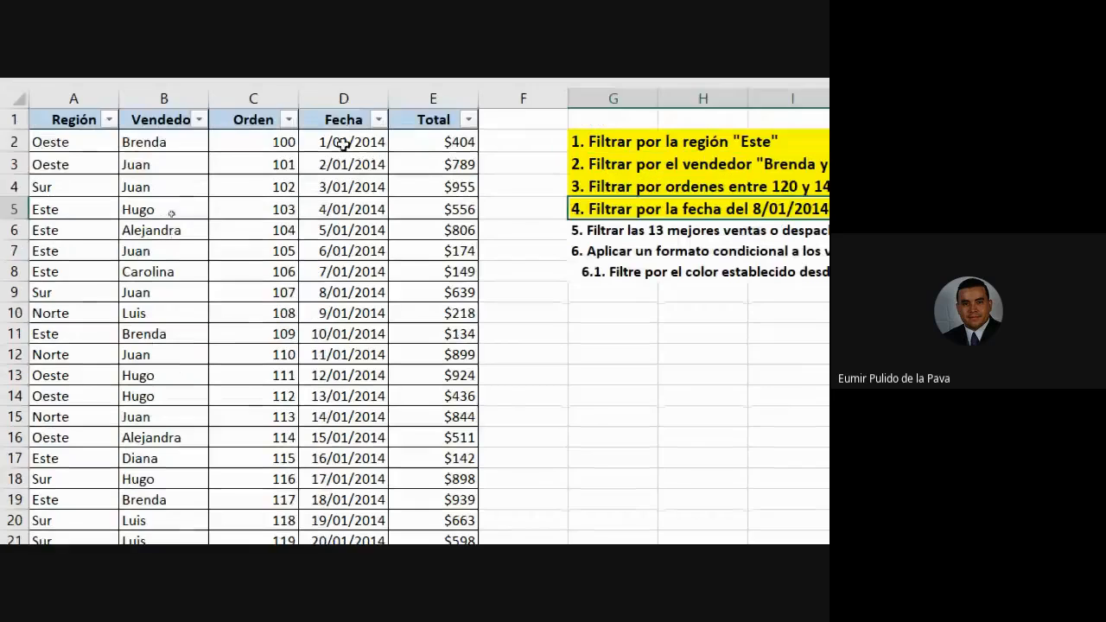
{"action": "left_click_drag", "start_coordinate": [346, 81], "coordinate": [330, 316]}
{"action": "left_click_drag", "start_coordinate": [331, 377], "coordinate": [312, 483]}
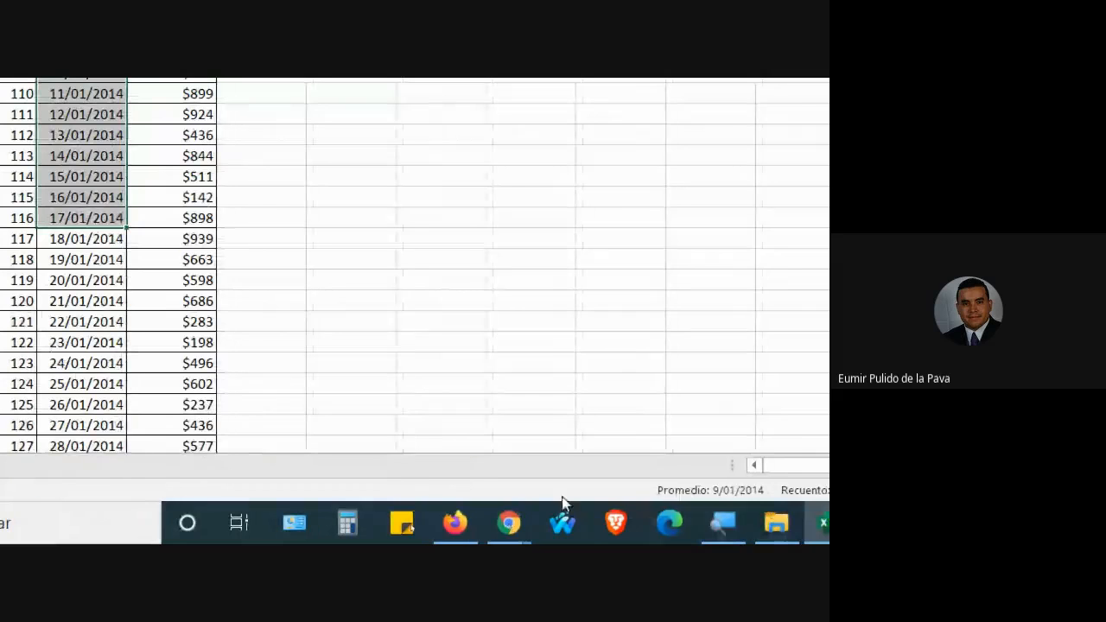
{"action": "left_click", "coordinate": [508, 522]}
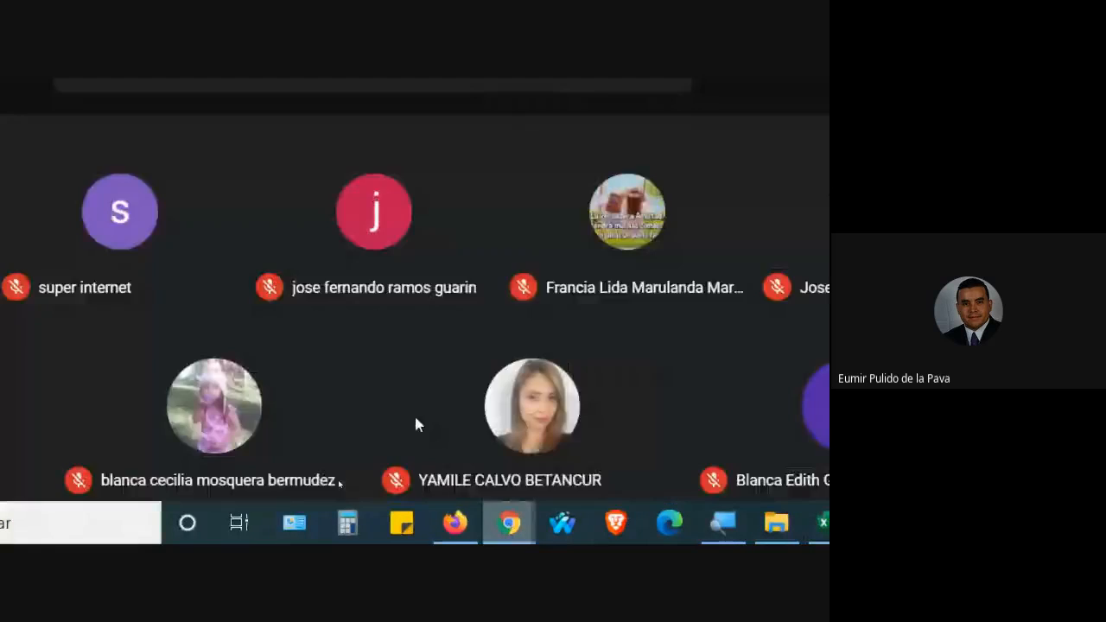
{"action": "left_click", "coordinate": [222, 268]}
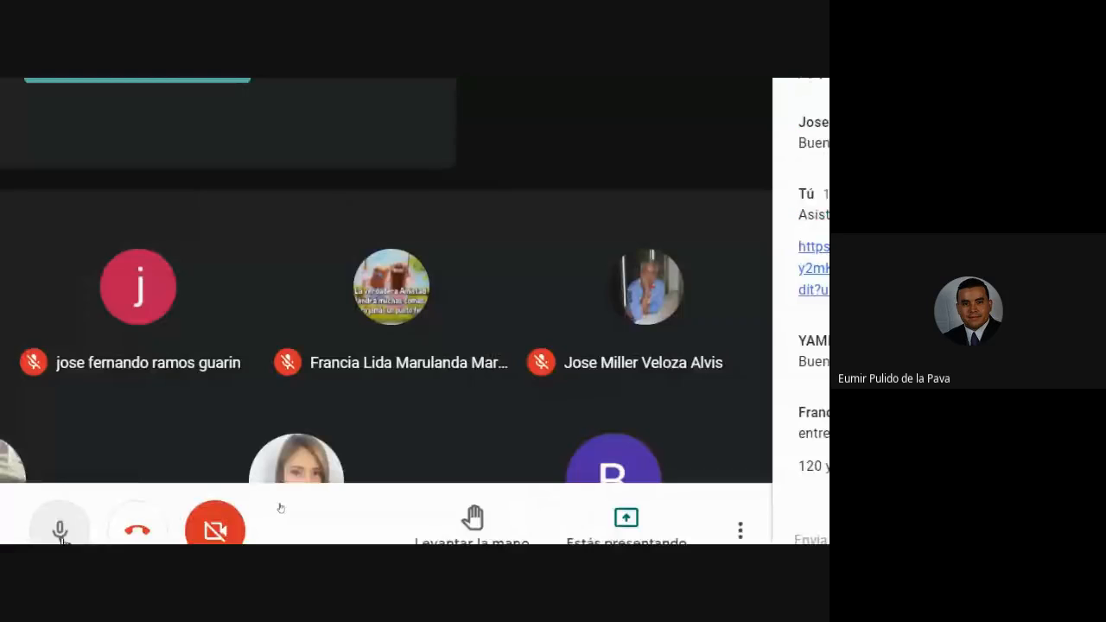
Back in taller_filtros, enter 7/12/2020 in D10 and D20, and 8/12/2020 in D33.
{"action": "mouse_move", "coordinate": [613, 537]}
{"action": "left_click", "coordinate": [523, 412]}
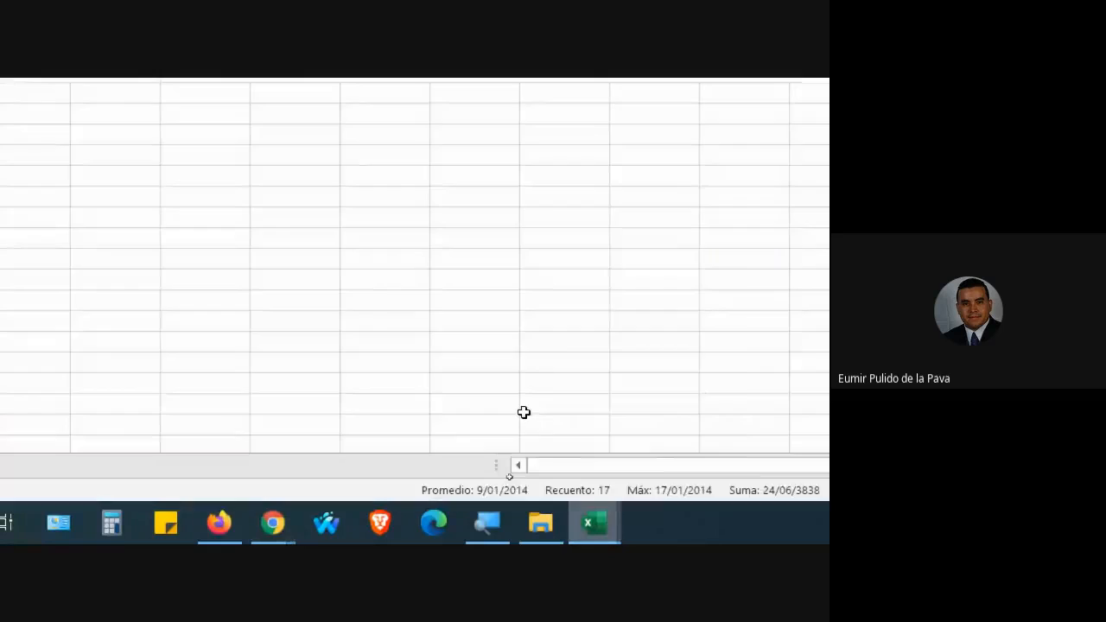
{"action": "left_click", "coordinate": [342, 356]}
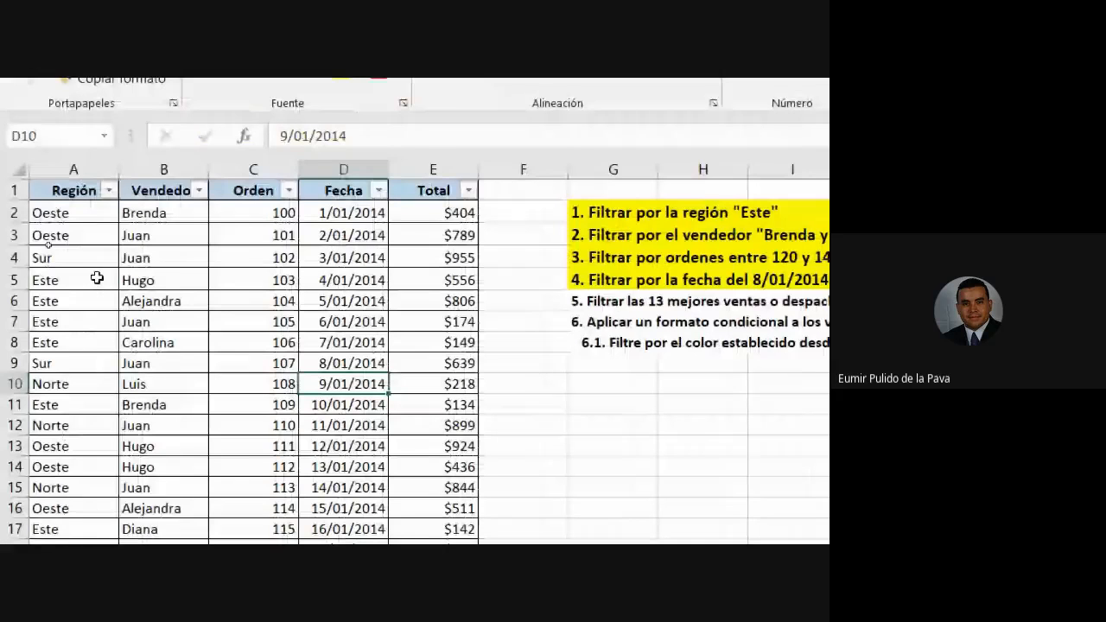
{"action": "type", "text": "1"}
{"action": "key", "text": "BackSpace"}
{"action": "type", "text": "7/12/2020"}
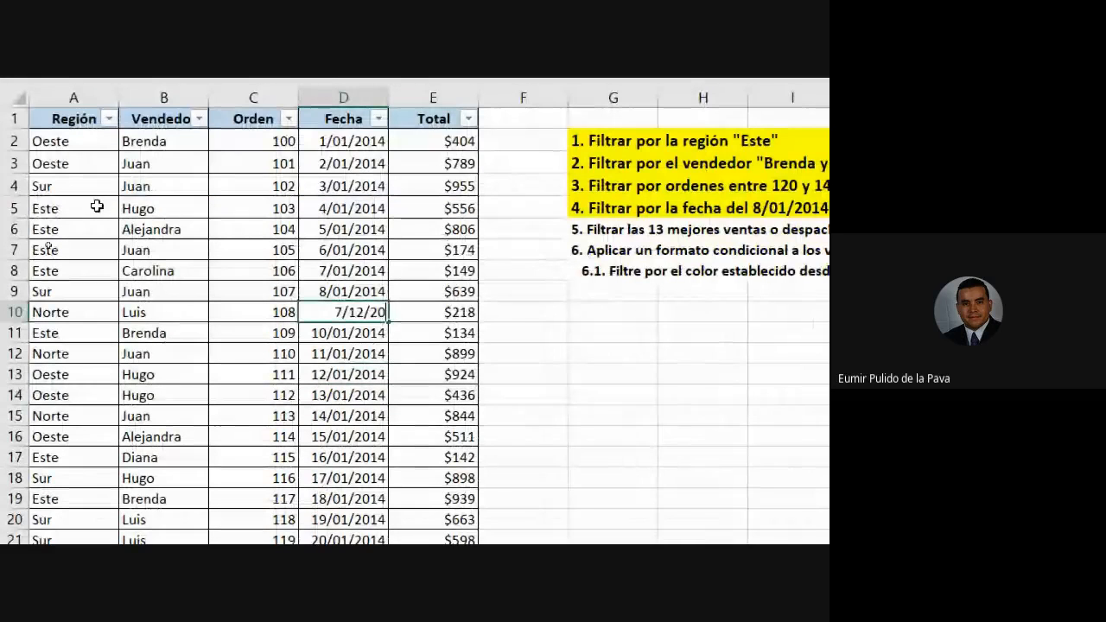
{"action": "key", "text": "Return"}
{"action": "left_click", "coordinate": [367, 524]}
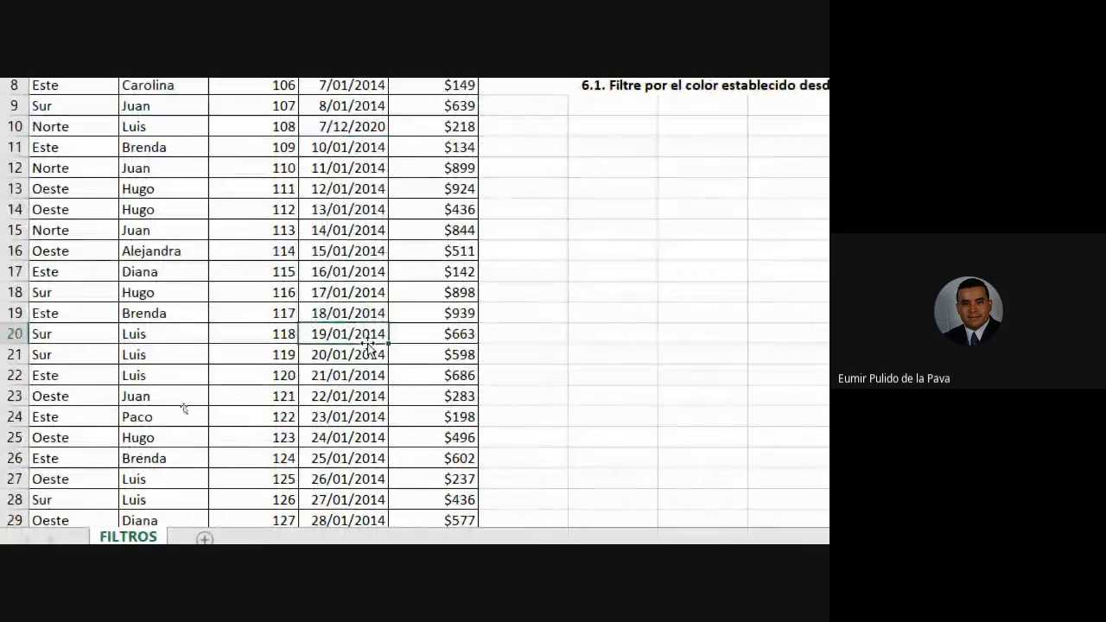
{"action": "type", "text": "7/12/2020"}
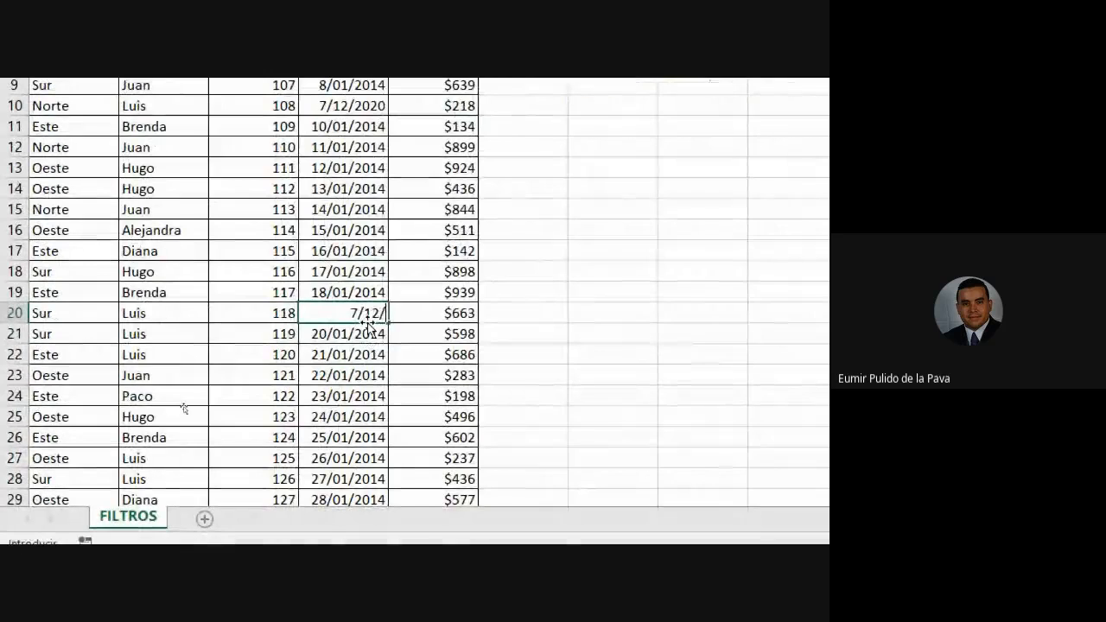
{"action": "key", "text": "Return"}
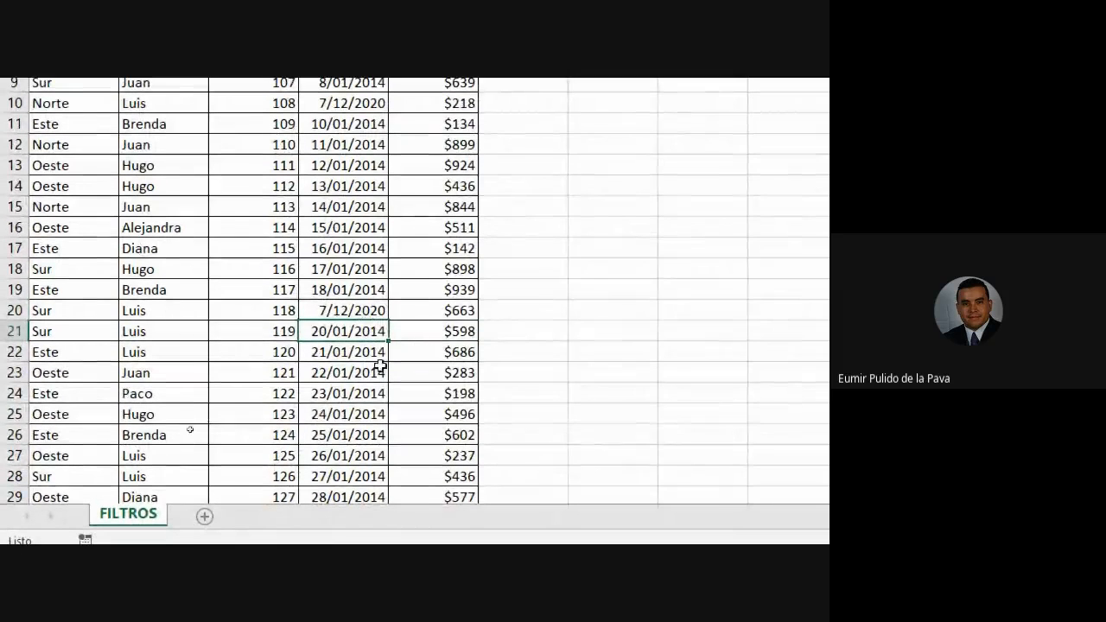
{"action": "scroll", "coordinate": [417, 348], "scroll_direction": "down", "scroll_amount": 4}
{"action": "left_click", "coordinate": [372, 326]}
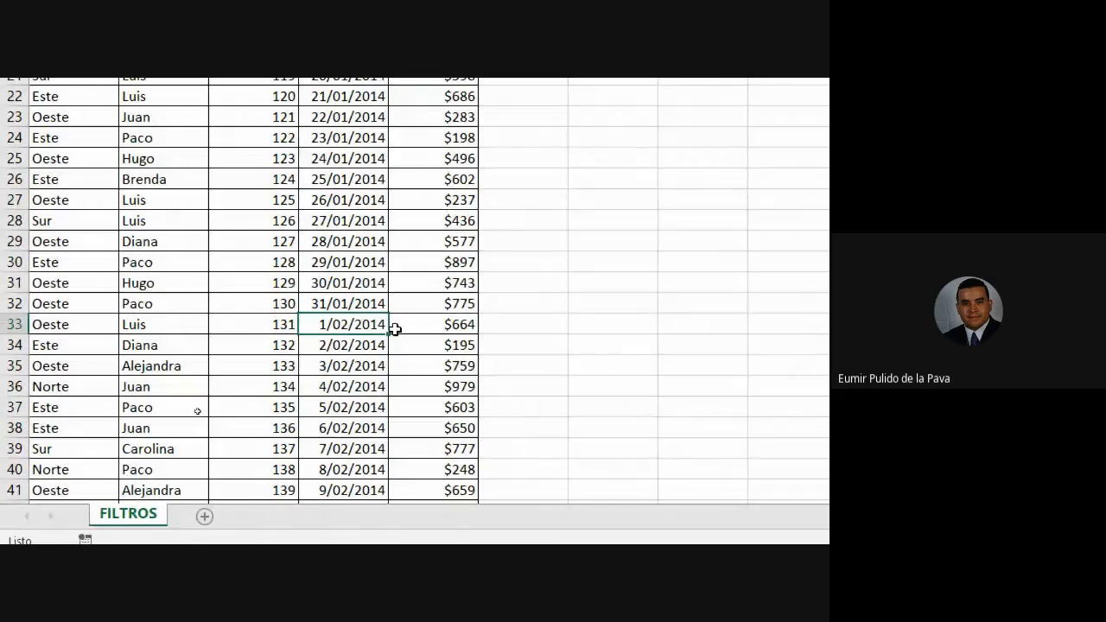
{"action": "type", "text": "8/12/2020"}
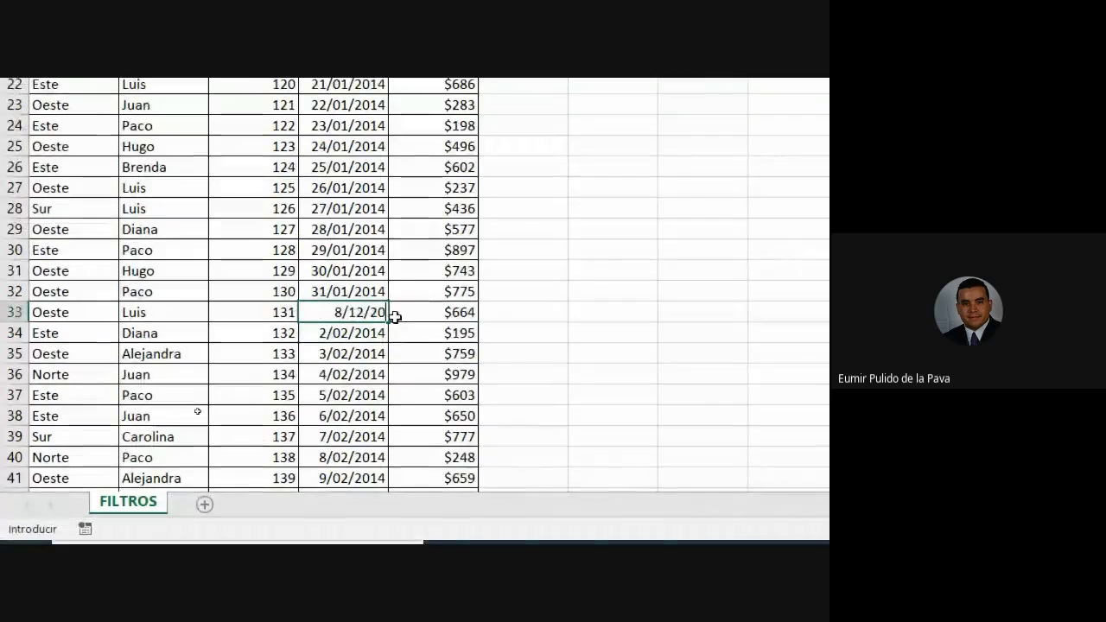
{"action": "key", "text": "Return"}
Enter 16/12/2020 in cells D45 and D49.
{"action": "scroll", "coordinate": [388, 324], "scroll_direction": "down", "scroll_amount": 4}
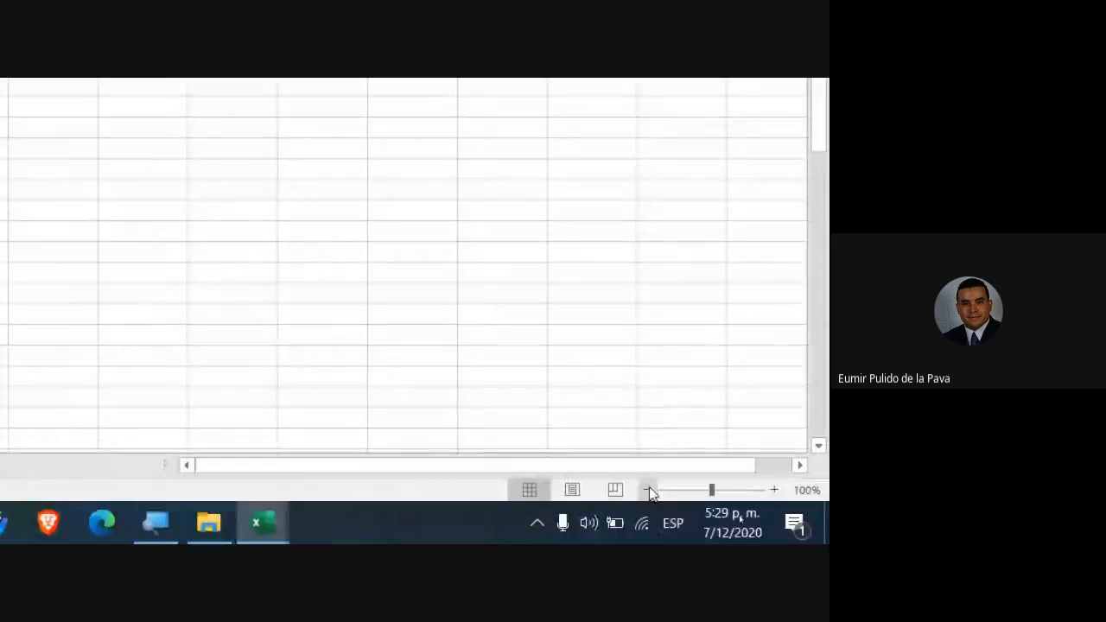
{"action": "left_click", "coordinate": [732, 528]}
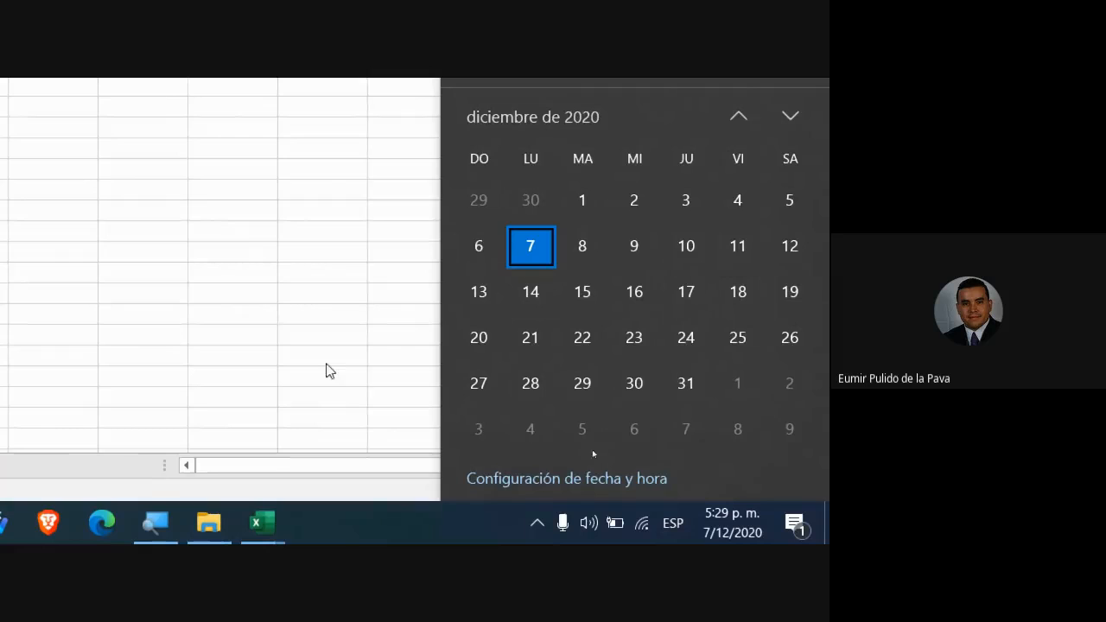
{"action": "left_click", "coordinate": [287, 271]}
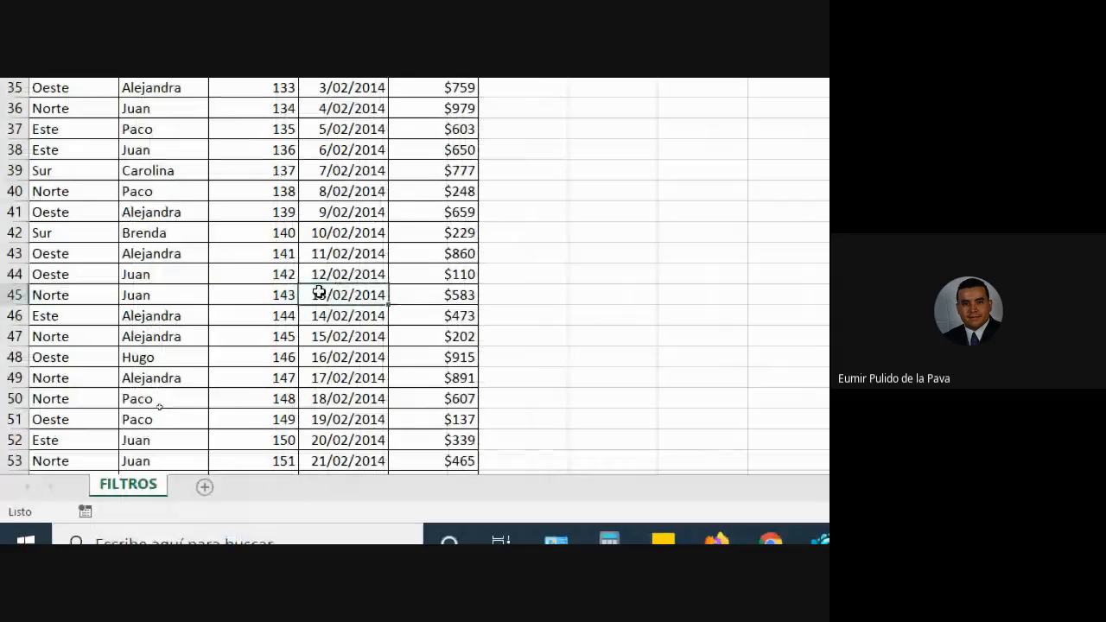
{"action": "type", "text": "16/1"}
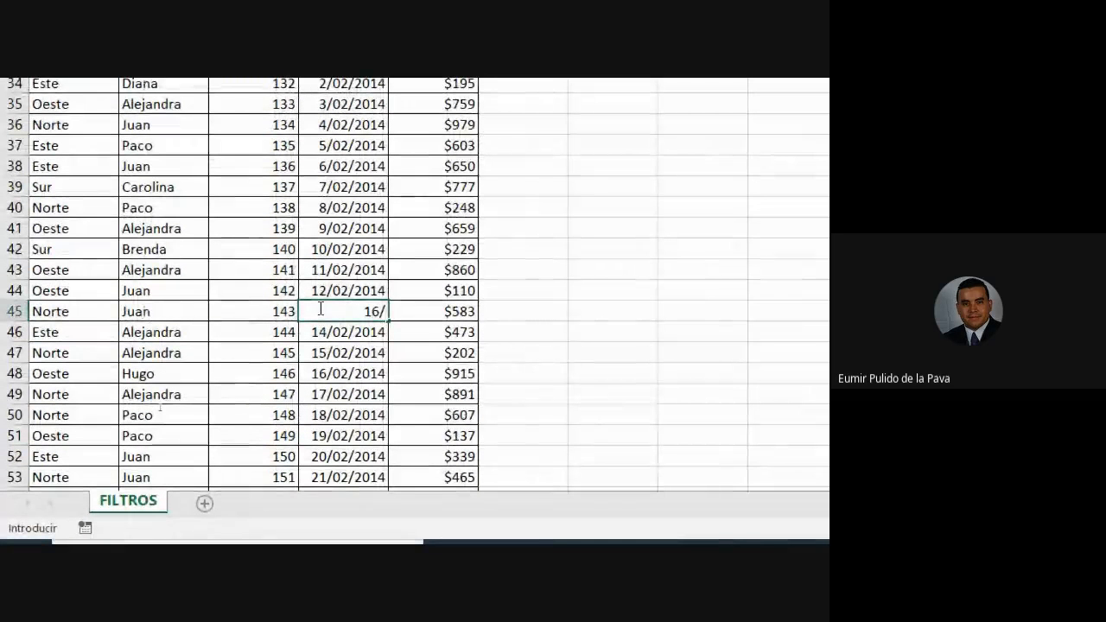
{"action": "type", "text": "2/2020"}
{"action": "key", "text": "Return"}
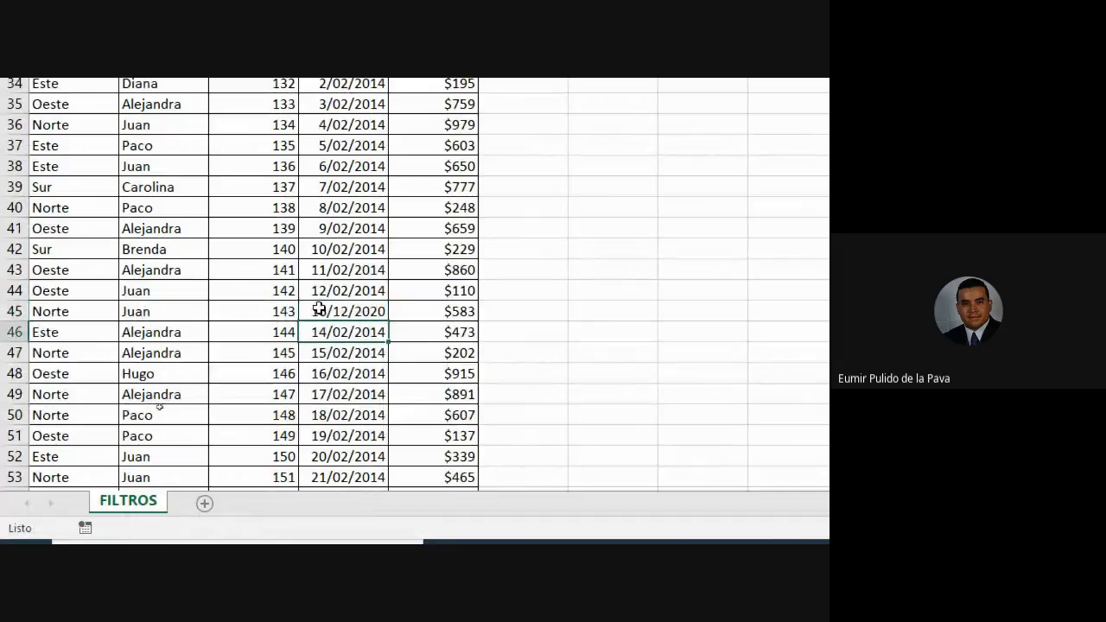
{"action": "left_click", "coordinate": [345, 378]}
{"action": "type", "text": "16"}
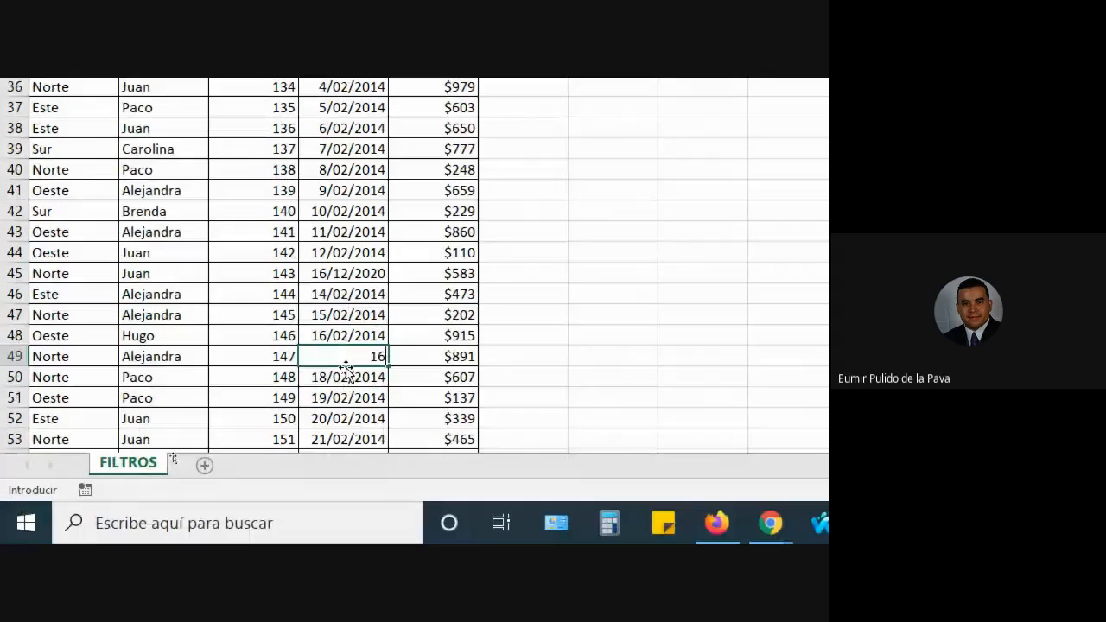
{"action": "type", "text": "/12/2020"}
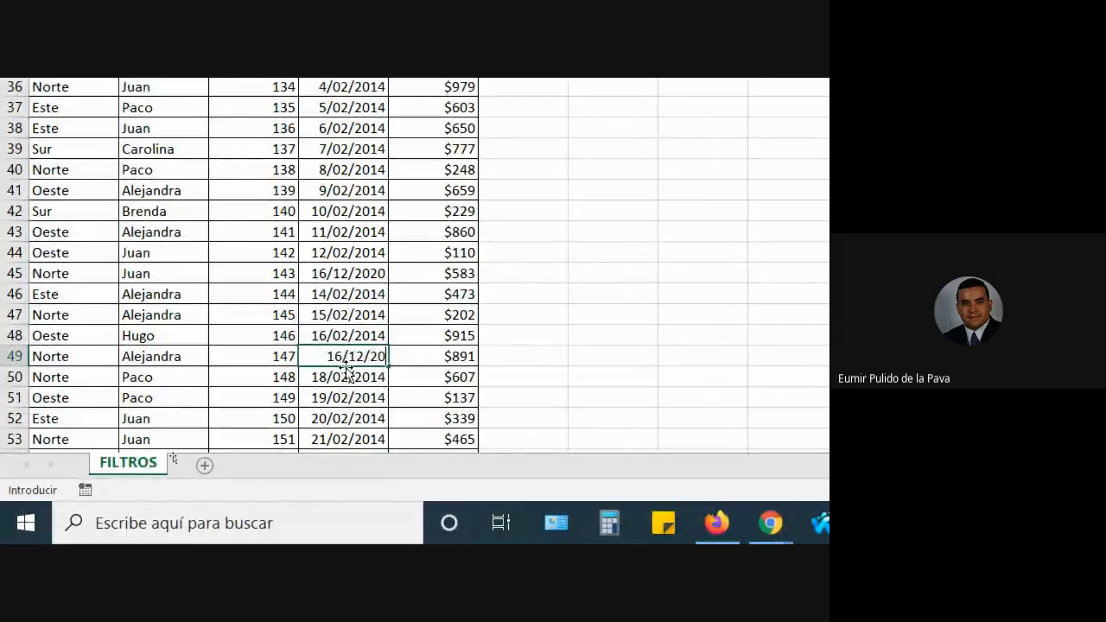
{"action": "key", "text": "Return"}
Enter 18/12/2020 in cells D57, D59 and D63.
{"action": "scroll", "coordinate": [482, 375], "scroll_direction": "down", "scroll_amount": 3}
{"action": "left_click", "coordinate": [316, 360]}
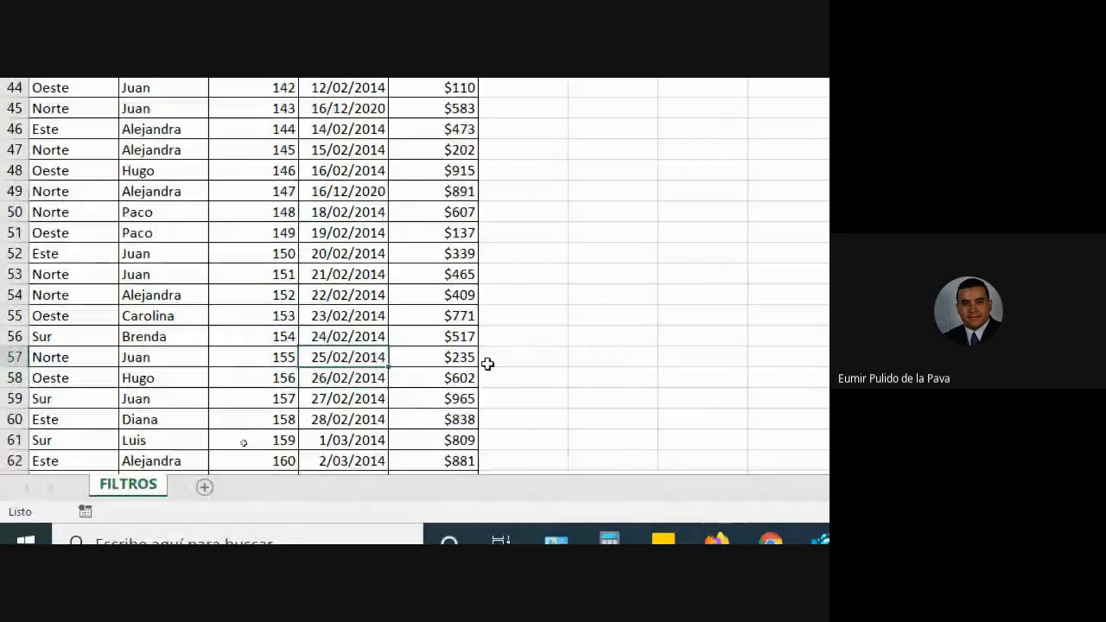
{"action": "type", "text": "18/12/2020"}
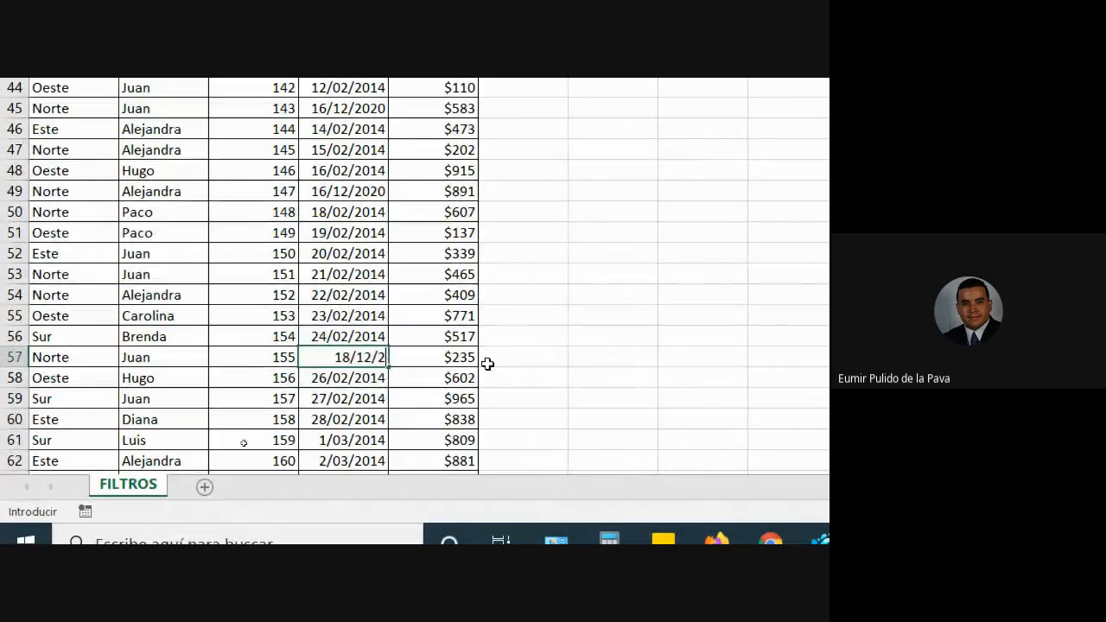
{"action": "key", "text": "Return"}
{"action": "key", "text": "Return"}
{"action": "type", "text": "15"}
{"action": "key", "text": "BackSpace"}
{"action": "type", "text": "8/12/2020"}
{"action": "key", "text": "Return"}
{"action": "key", "text": "Return"}
{"action": "key", "text": "Return"}
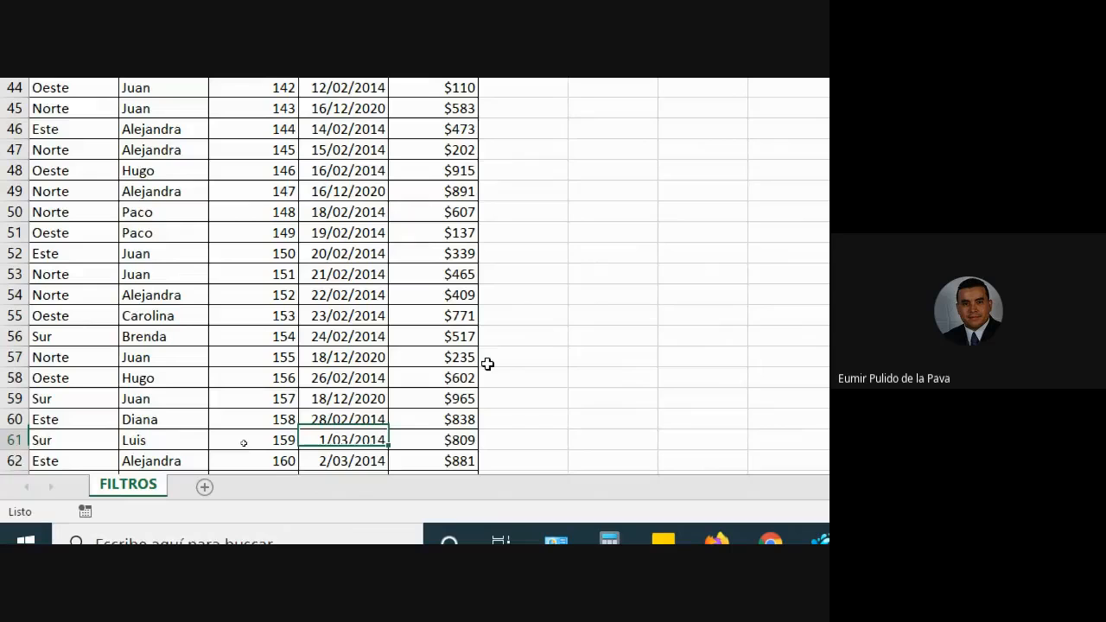
{"action": "key", "text": "Return"}
{"action": "type", "text": "18/12/2020"}
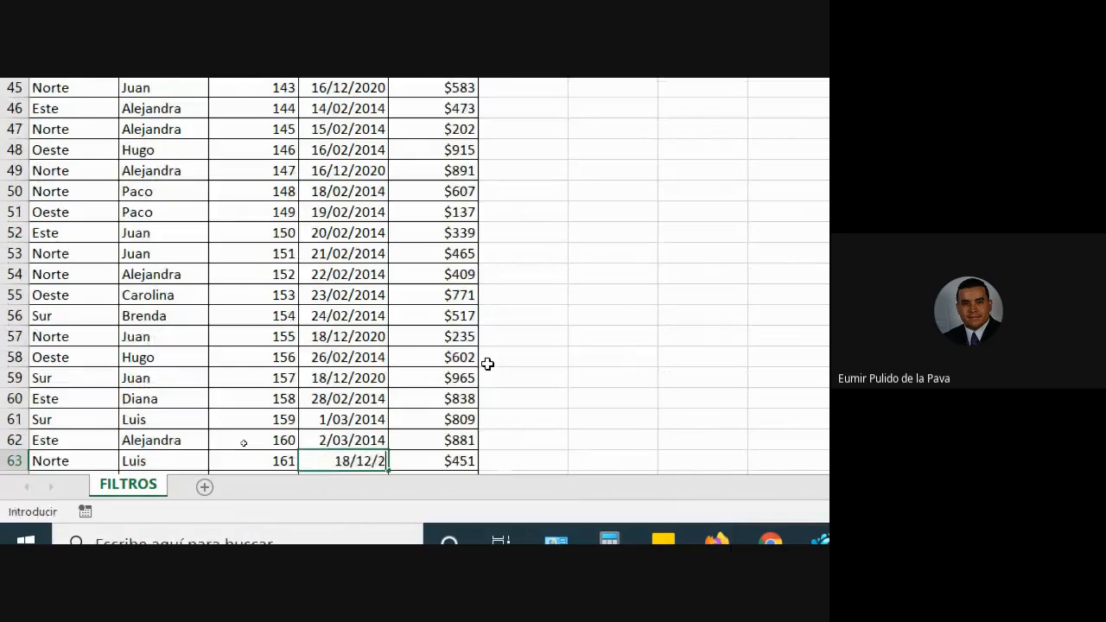
{"action": "key", "text": "Return"}
{"action": "scroll", "coordinate": [402, 375], "scroll_direction": "up", "scroll_amount": 11}
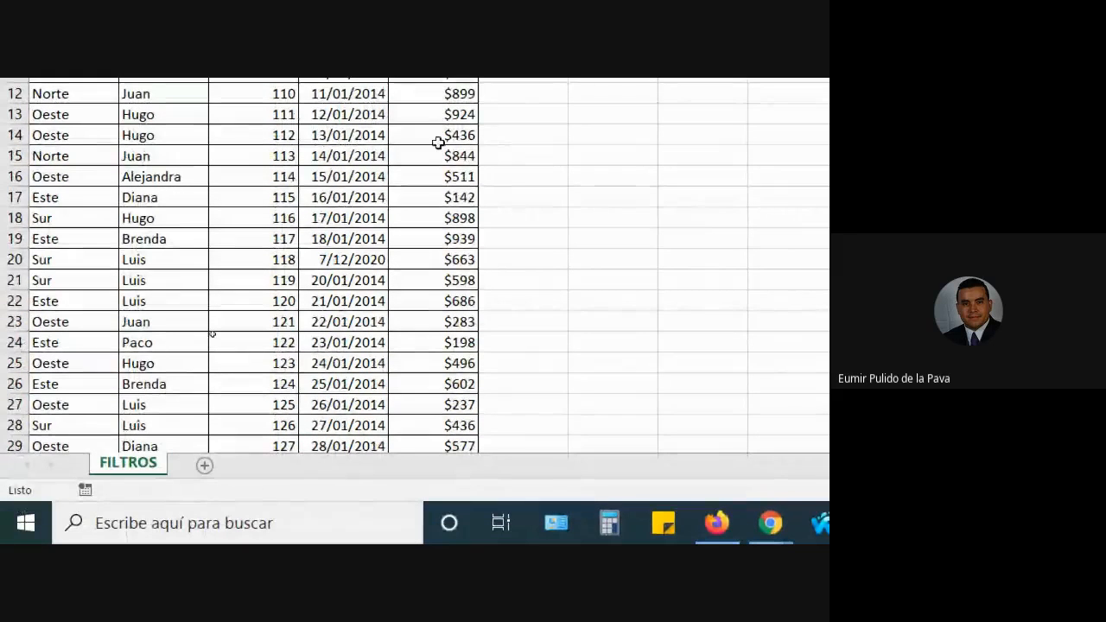
Show the Fecha filter list with years 2020 and 2014 expanded to their months.
{"action": "scroll", "coordinate": [437, 141], "scroll_direction": "up", "scroll_amount": 1}
{"action": "scroll", "coordinate": [380, 107], "scroll_direction": "up", "scroll_amount": 1}
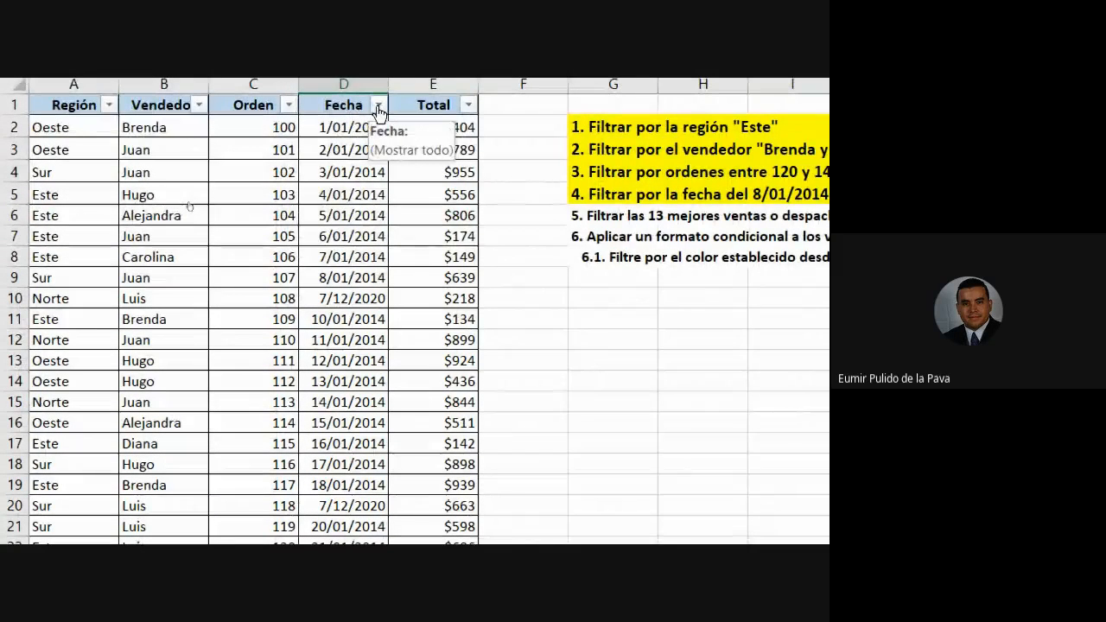
{"action": "left_click", "coordinate": [378, 105]}
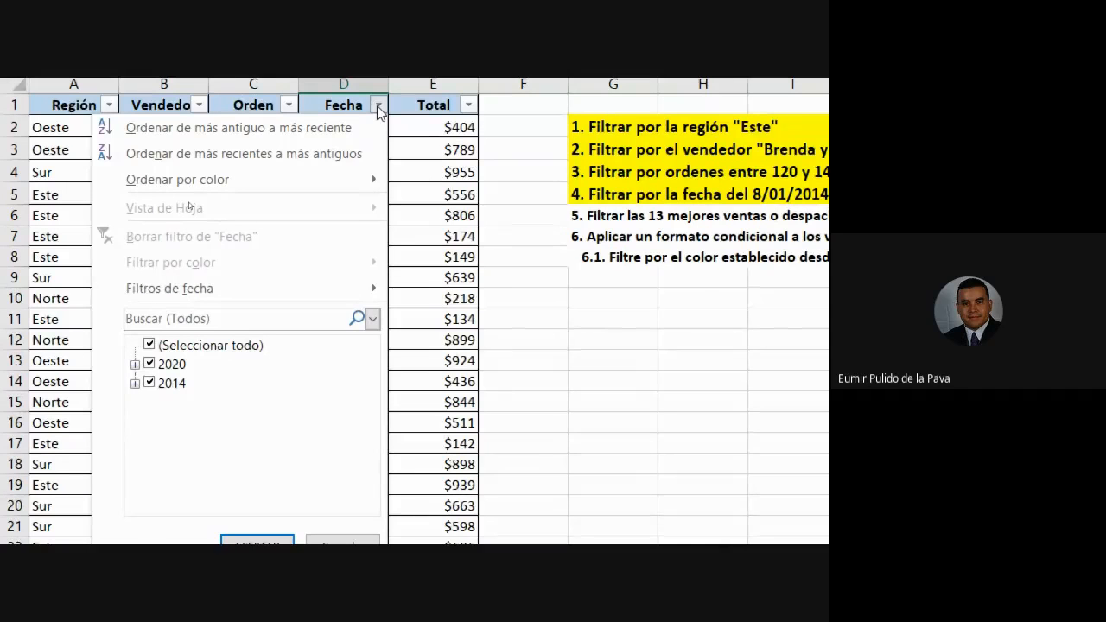
{"action": "left_click", "coordinate": [135, 364]}
{"action": "left_click", "coordinate": [135, 402]}
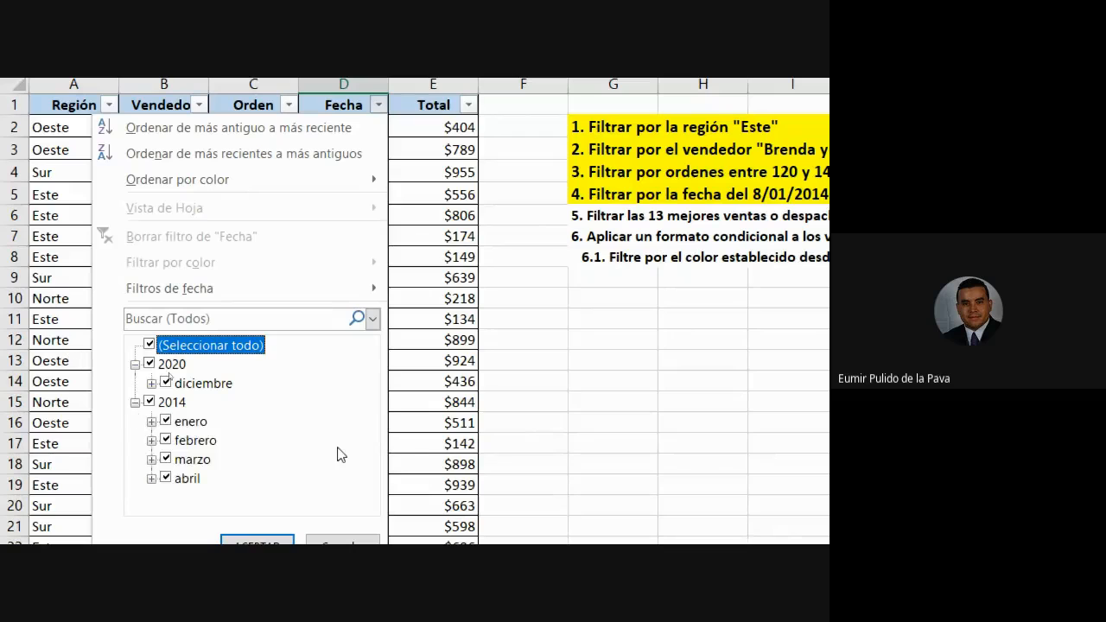
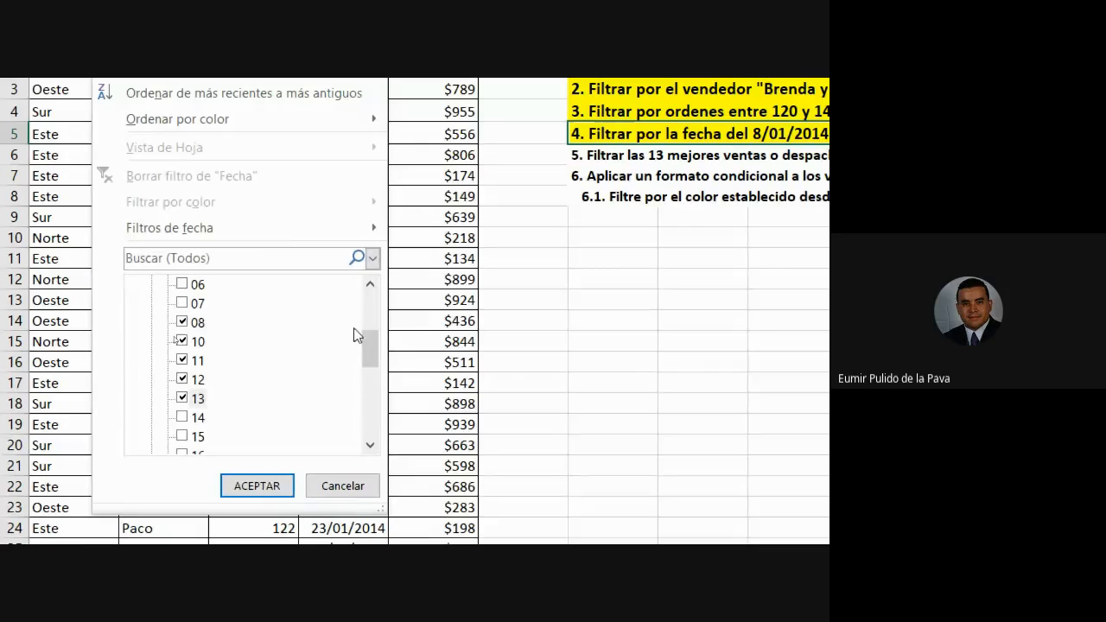
Choose Filtros de fecha > Entre… on the Fecha column to open Autofiltro personalizado.
{"action": "mouse_move", "coordinate": [161, 232]}
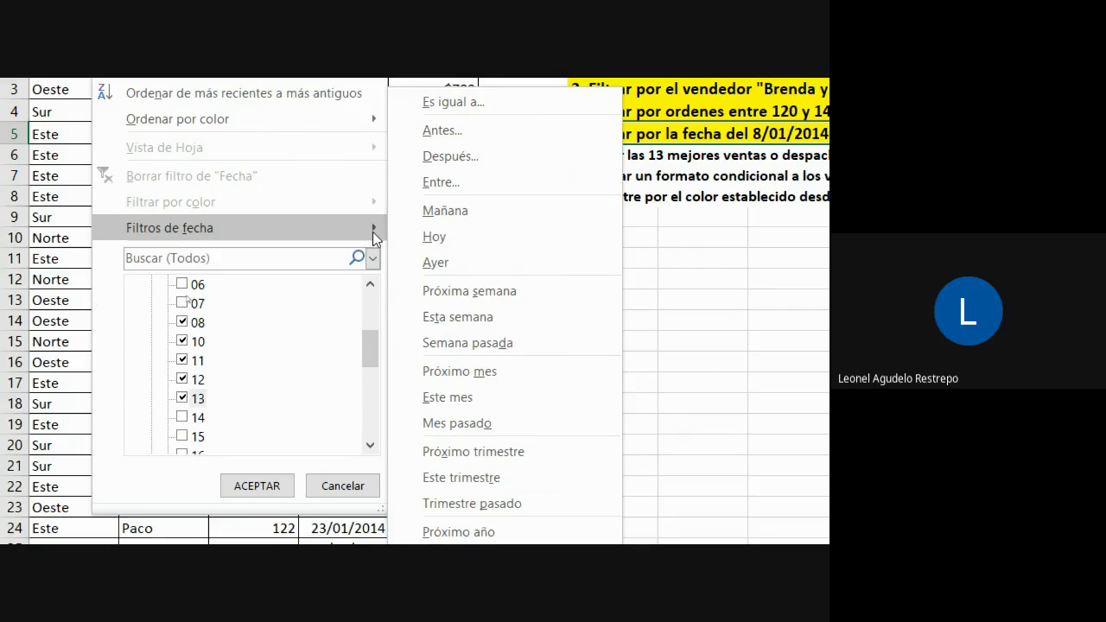
{"action": "left_click", "coordinate": [471, 184]}
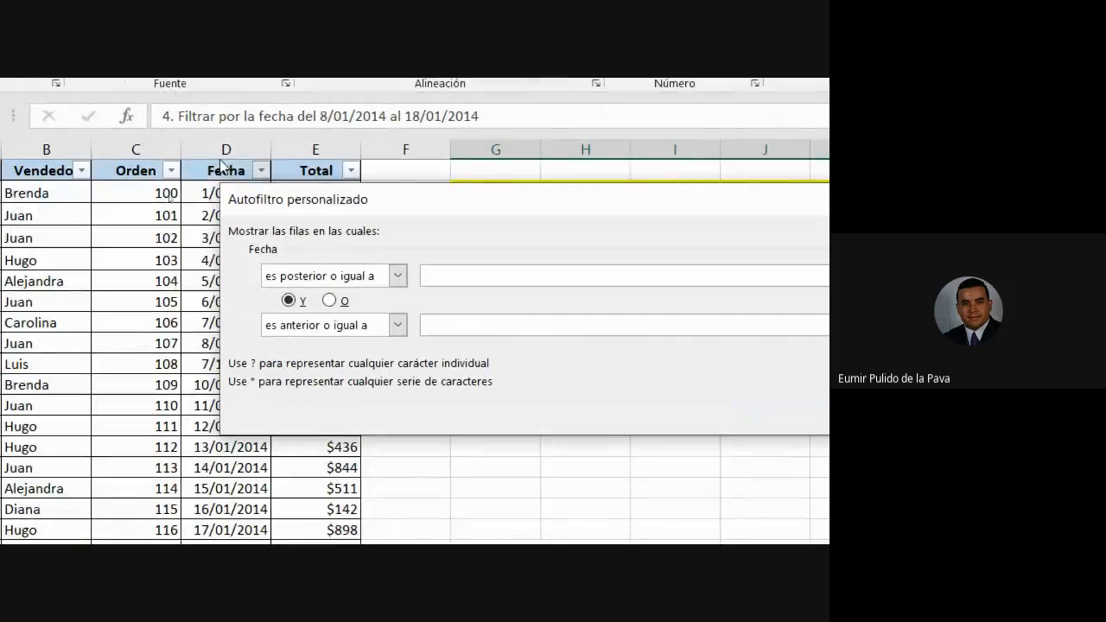
Move the custom filter dialog aside and try the start and end date calendar buttons.
{"action": "left_click", "coordinate": [469, 273]}
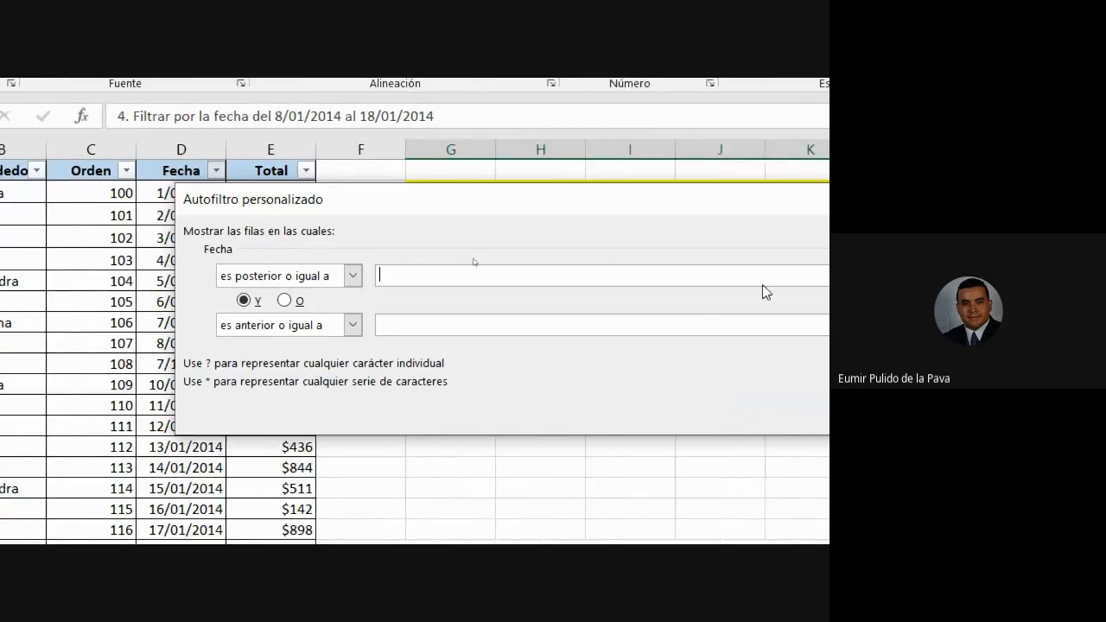
{"action": "left_click_drag", "start_coordinate": [466, 203], "coordinate": [578, 276]}
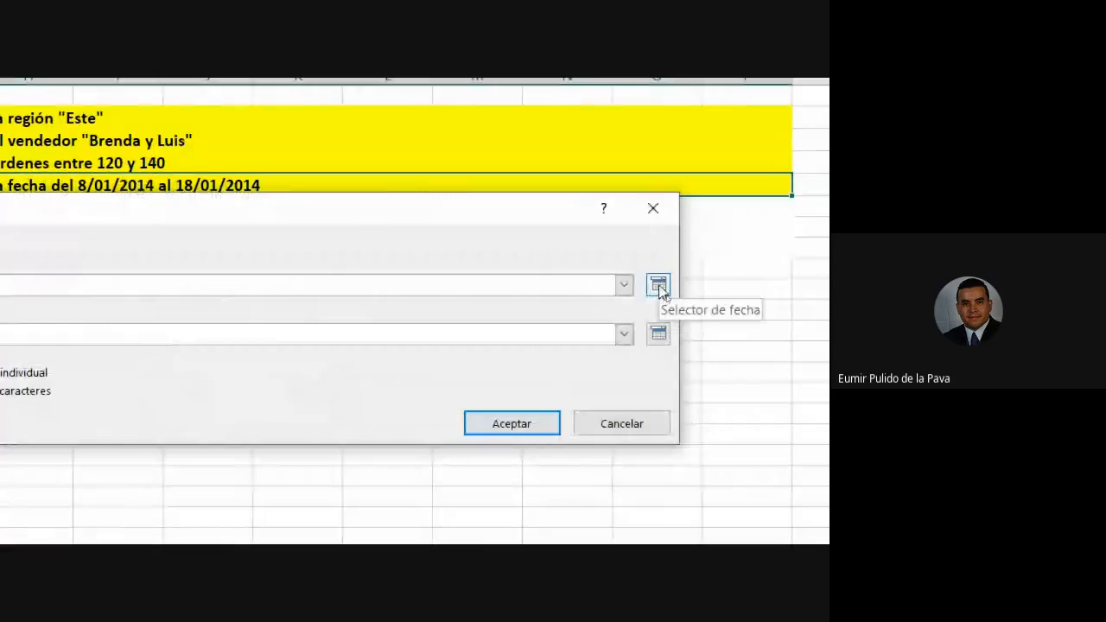
{"action": "left_click", "coordinate": [658, 286]}
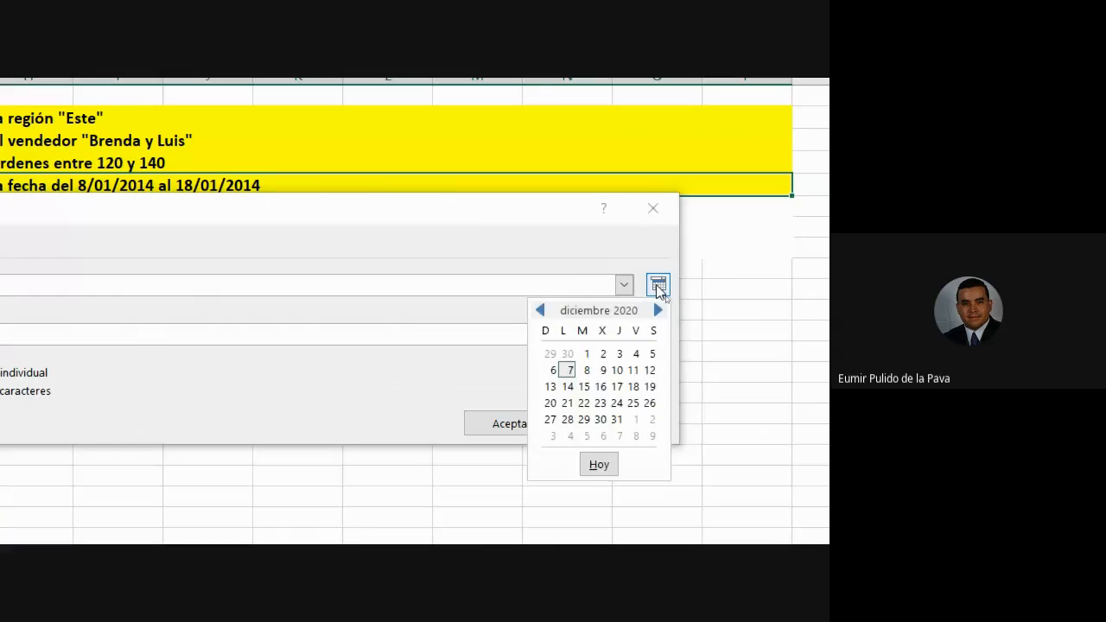
{"action": "left_click", "coordinate": [657, 289]}
{"action": "left_click", "coordinate": [658, 336]}
{"action": "left_click", "coordinate": [658, 335]}
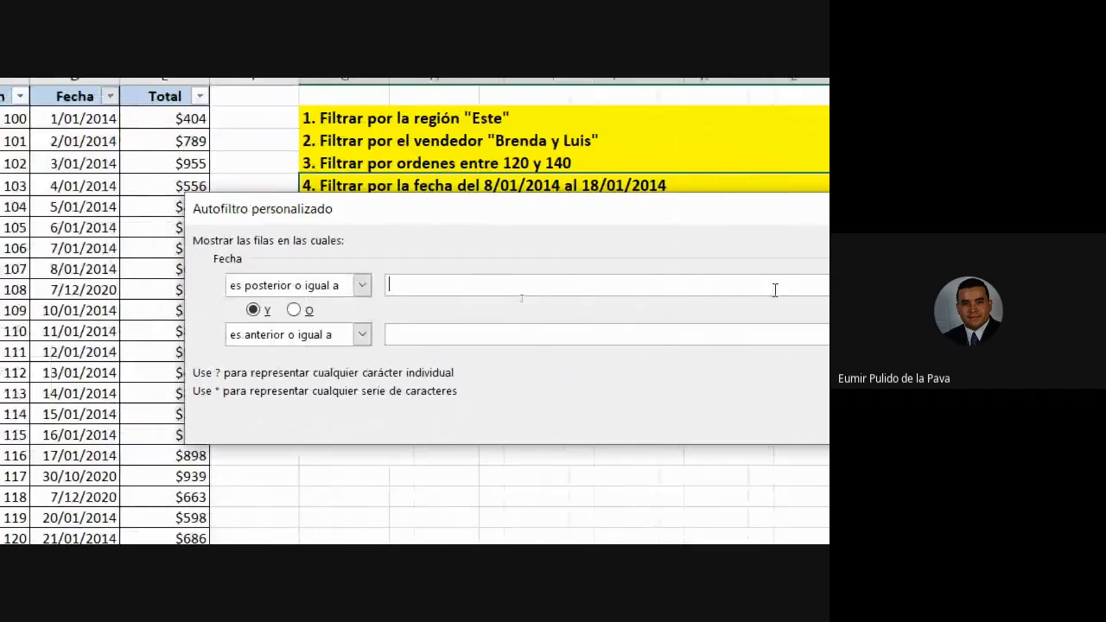
Enter 08-01-14 as the 'es posterior o igual a' start date.
{"action": "type", "text": "08"}
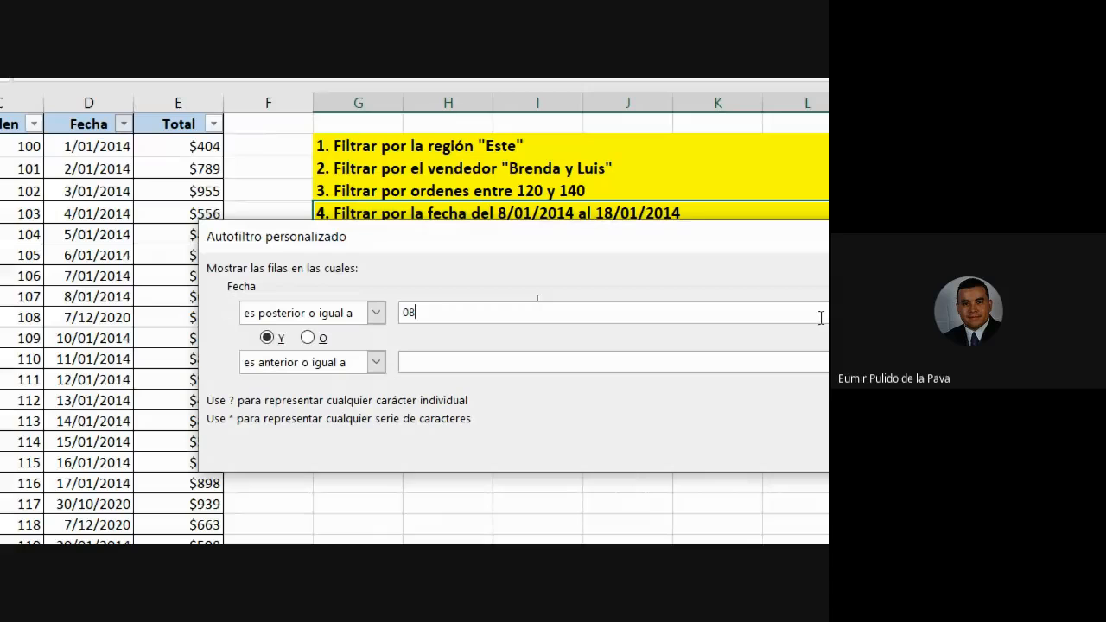
{"action": "type", "text": "/"}
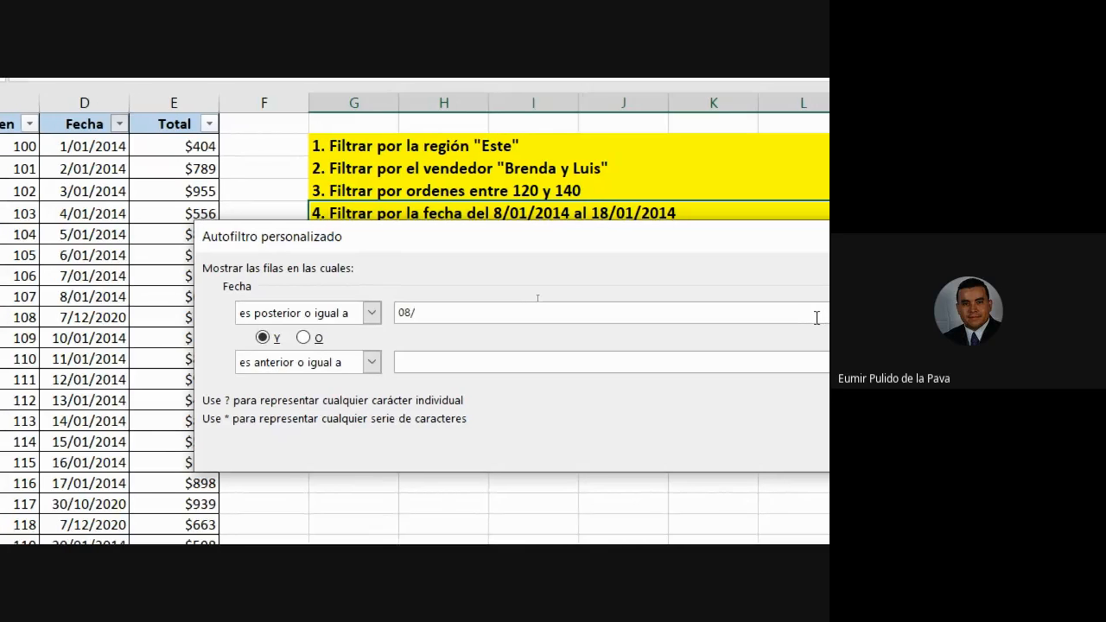
{"action": "key", "text": "BackSpace"}
{"action": "type", "text": "-"}
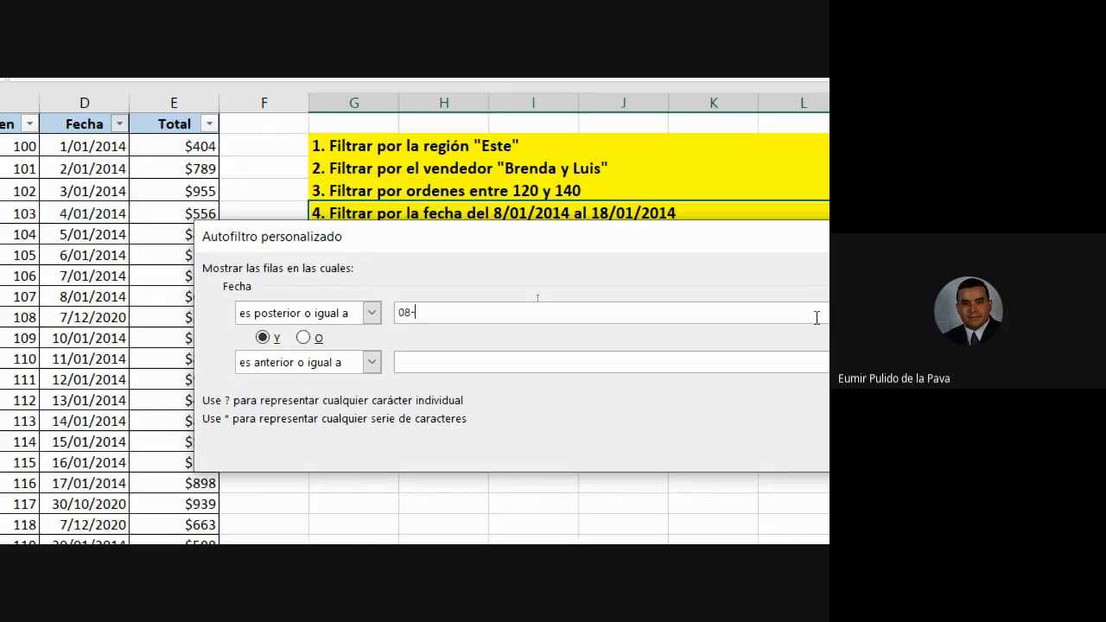
{"action": "type", "text": "01-2"}
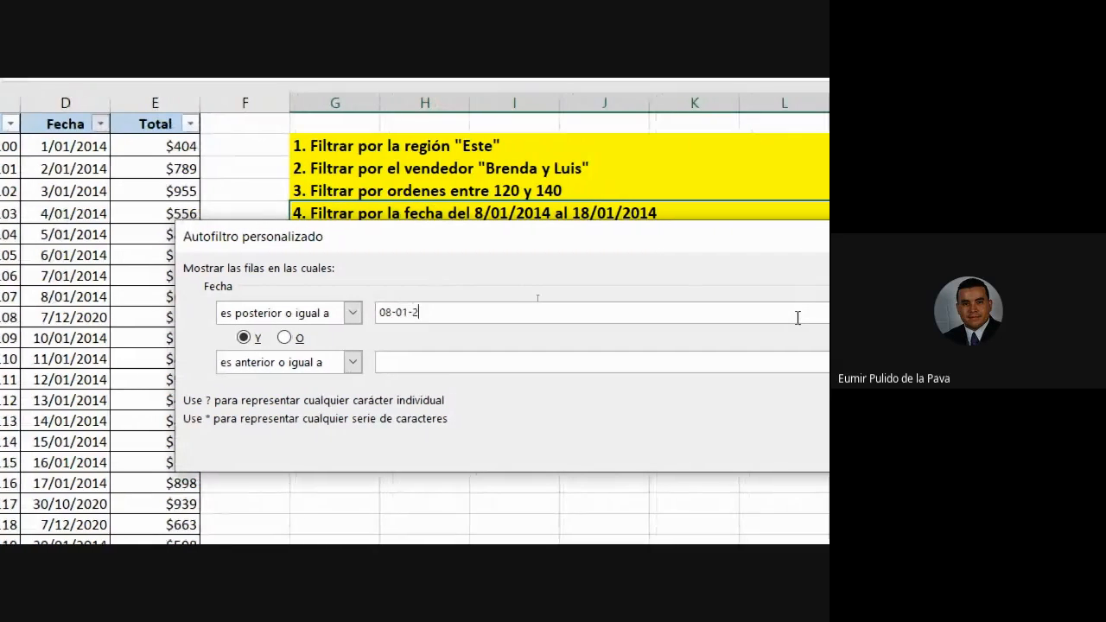
{"action": "key", "text": "BackSpace"}
{"action": "type", "text": "14"}
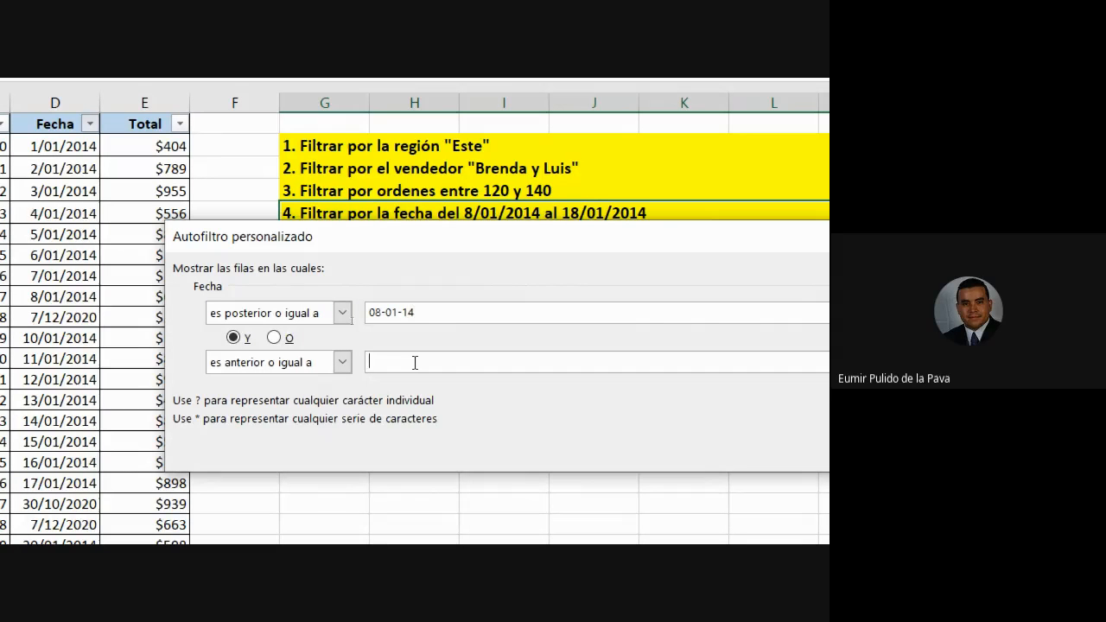
Enter 18/01/14 as the end date of the custom Fecha filter.
{"action": "type", "text": "18/01/14"}
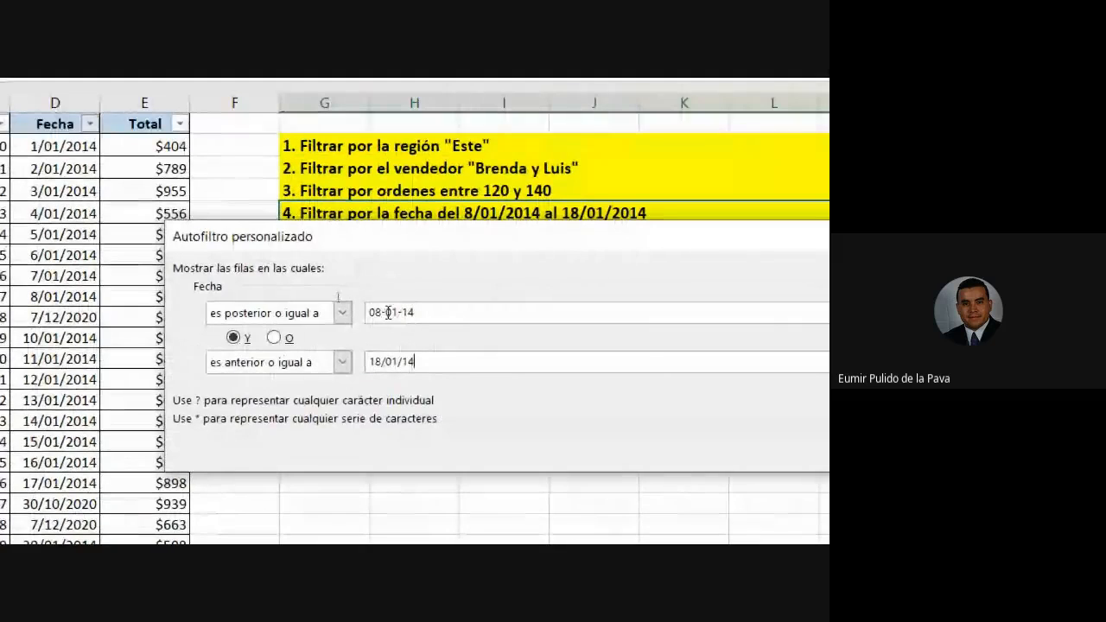
{"action": "left_click", "coordinate": [384, 313]}
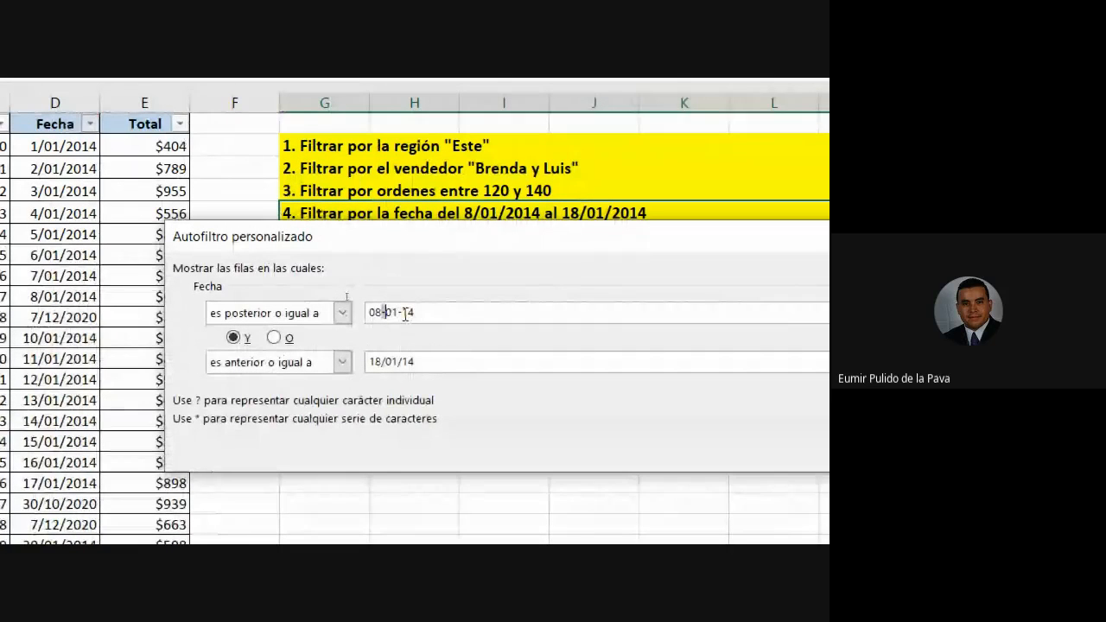
{"action": "left_click", "coordinate": [386, 362]}
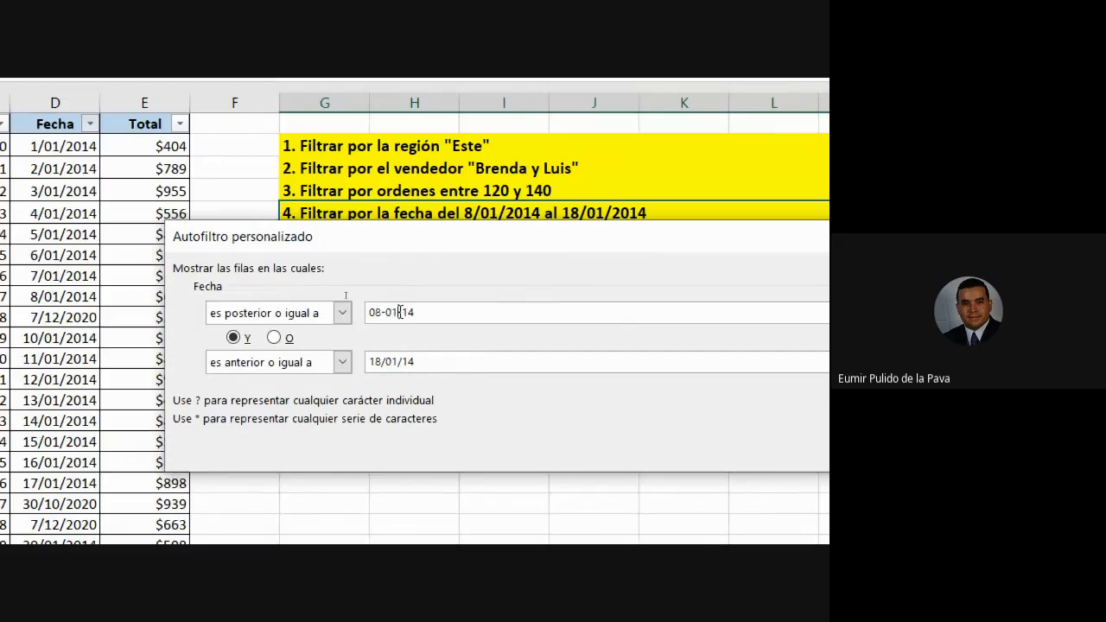
{"action": "left_click_drag", "start_coordinate": [467, 318], "coordinate": [361, 324]}
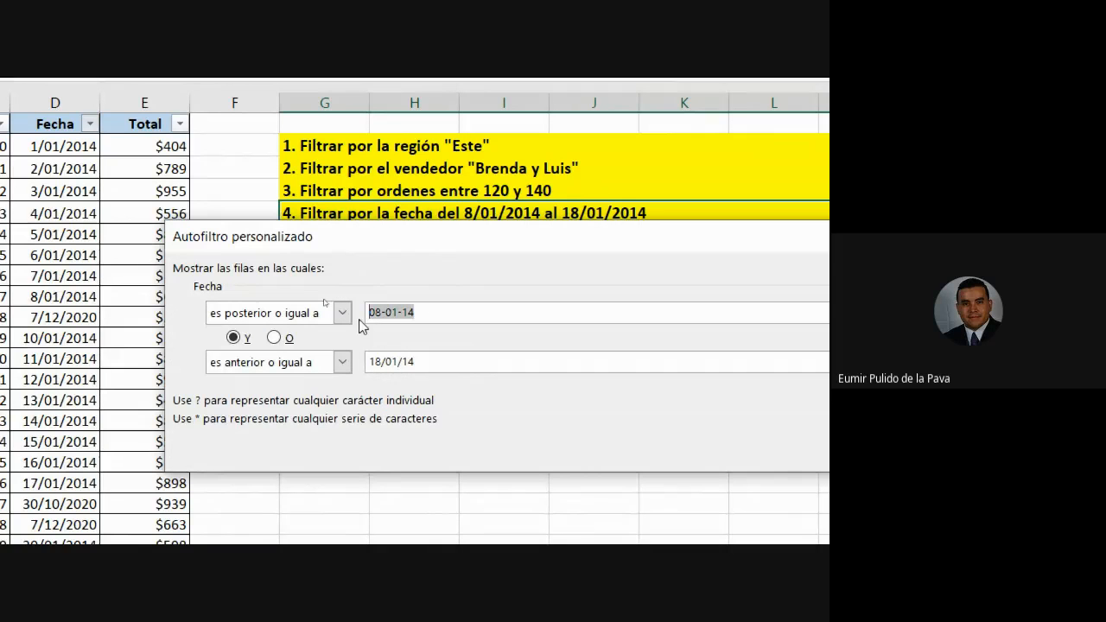
{"action": "left_click_drag", "start_coordinate": [443, 356], "coordinate": [375, 354]}
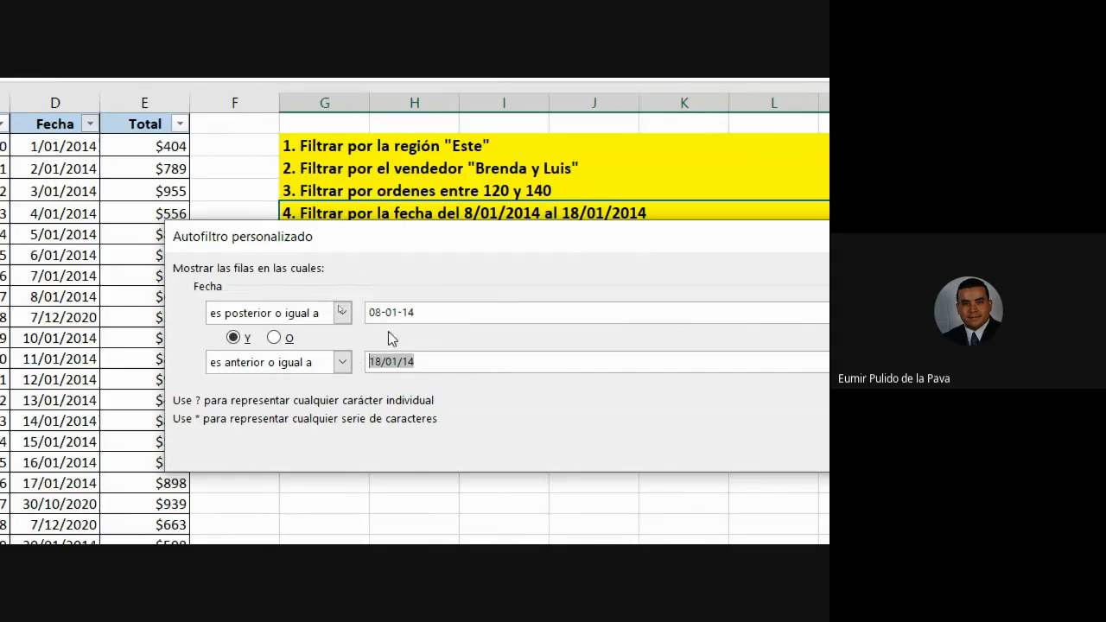
Change the start date's dashes to slashes.
{"action": "left_click", "coordinate": [387, 313]}
{"action": "key", "text": "BackSpace"}
{"action": "type", "text": "/"}
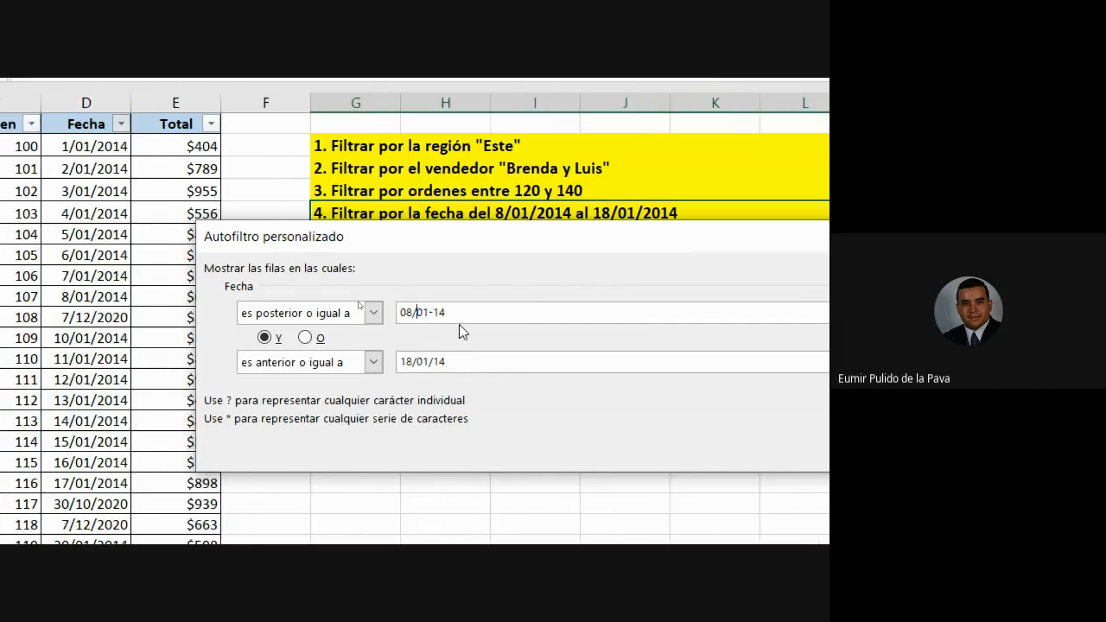
{"action": "key", "text": "Right"}
{"action": "key", "text": "Right"}
{"action": "key", "text": "Right"}
{"action": "key", "text": "BackSpace"}
{"action": "type", "text": "/"}
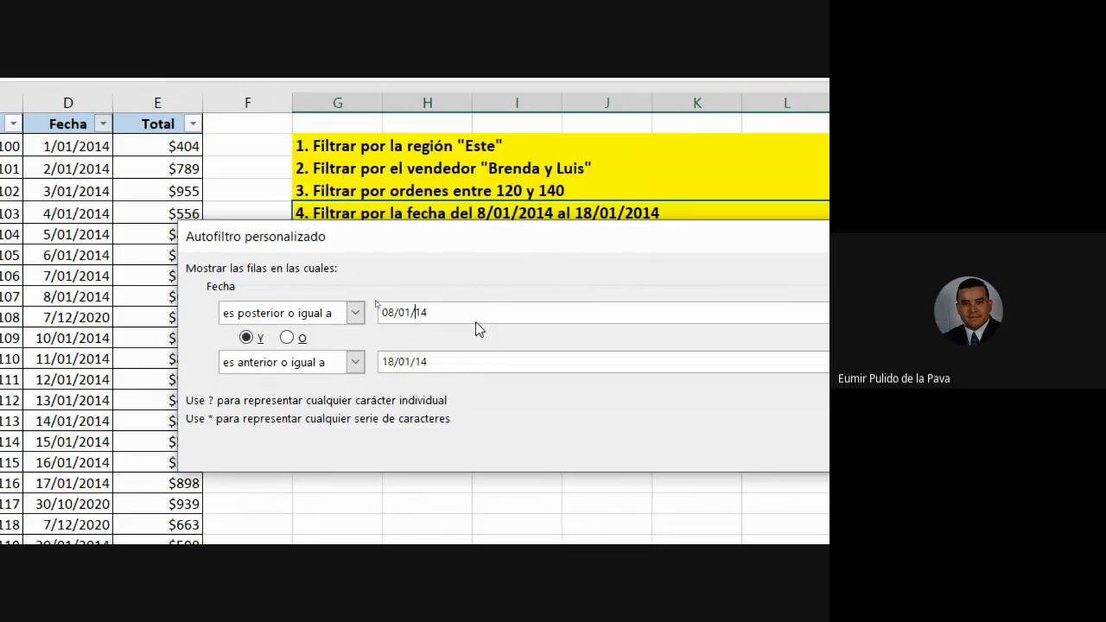
Try 'de' and 'del' separators in the start date, then retype it as 08/01/14.
{"action": "key", "text": "BackSpace"}
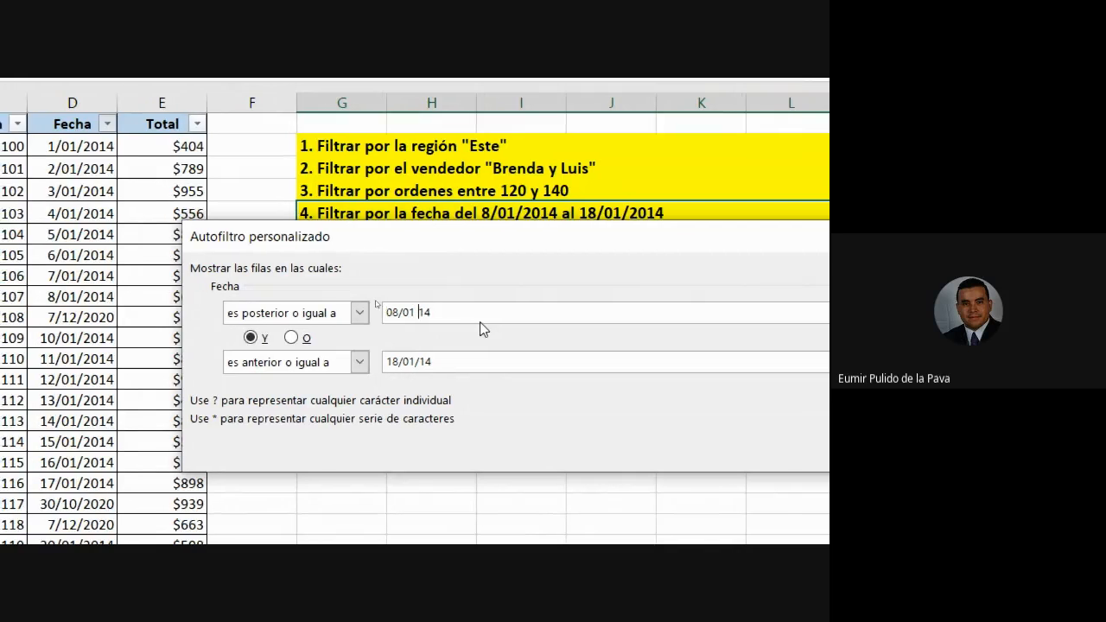
{"action": "key", "text": "Left"}
{"action": "key", "text": "Left"}
{"action": "key", "text": "Left"}
{"action": "key", "text": "BackSpace"}
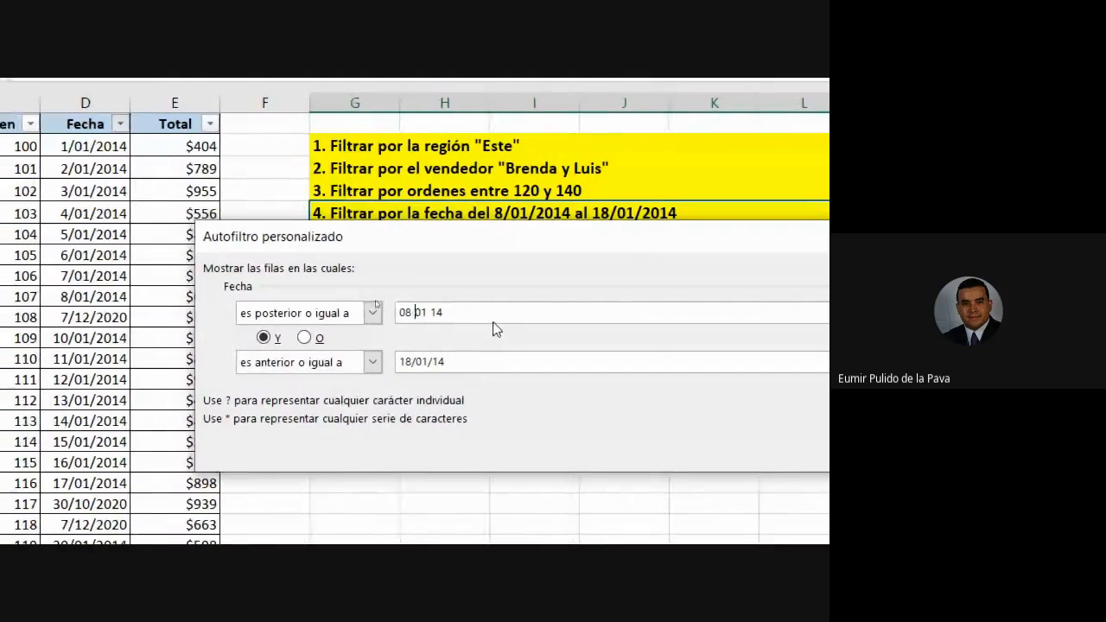
{"action": "type", "text": "de"}
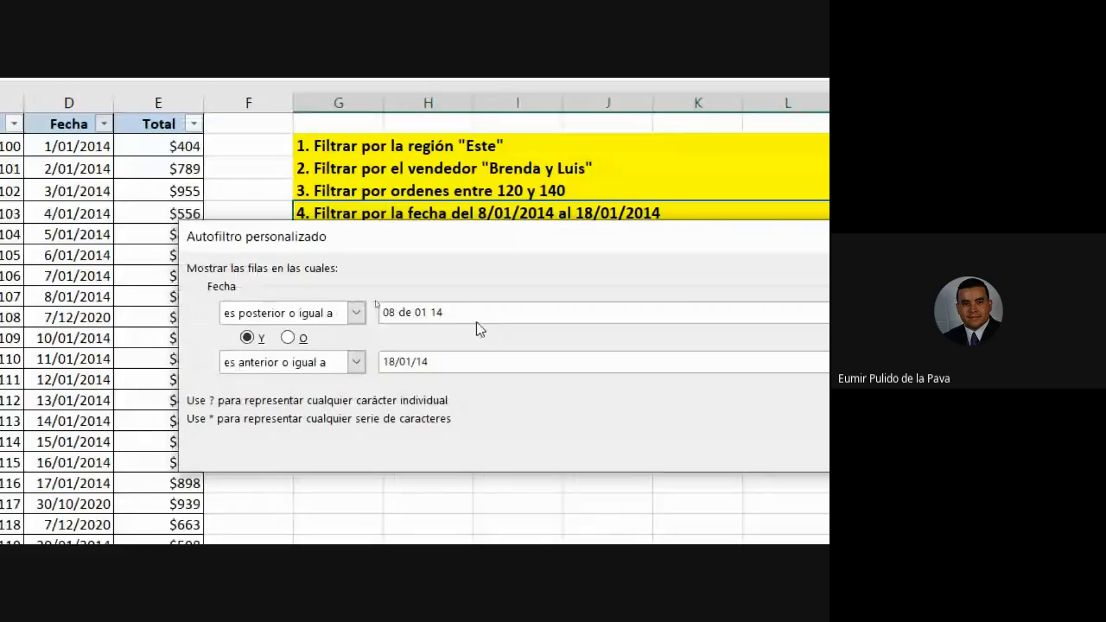
{"action": "key", "text": "Right"}
{"action": "key", "text": "Right"}
{"action": "key", "text": "Right"}
{"action": "type", "text": "del"}
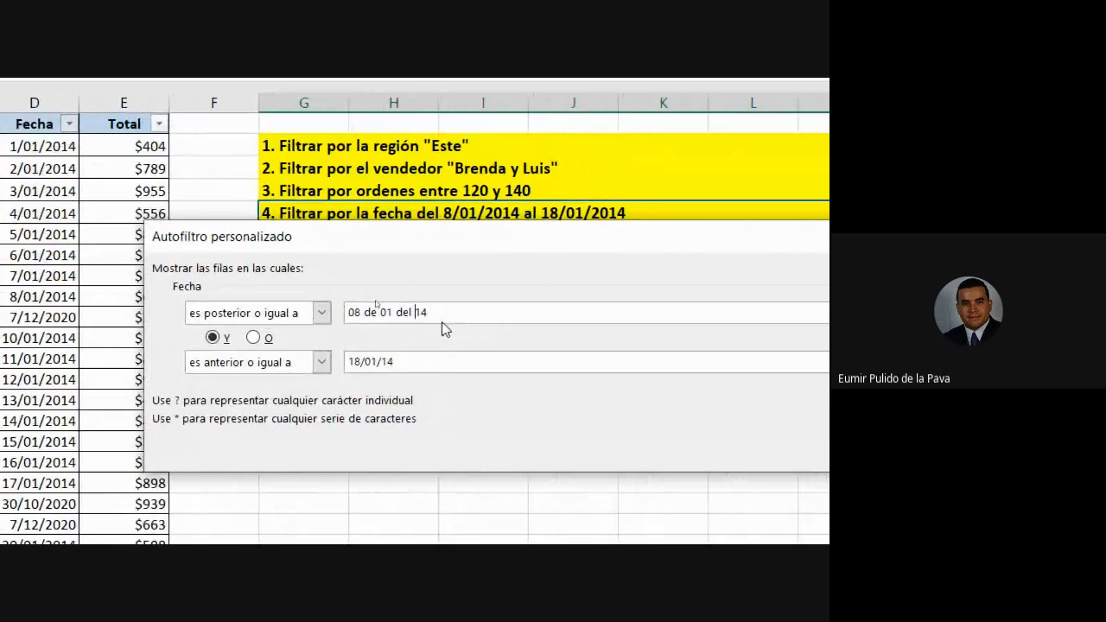
{"action": "left_click_drag", "start_coordinate": [456, 316], "coordinate": [276, 291]}
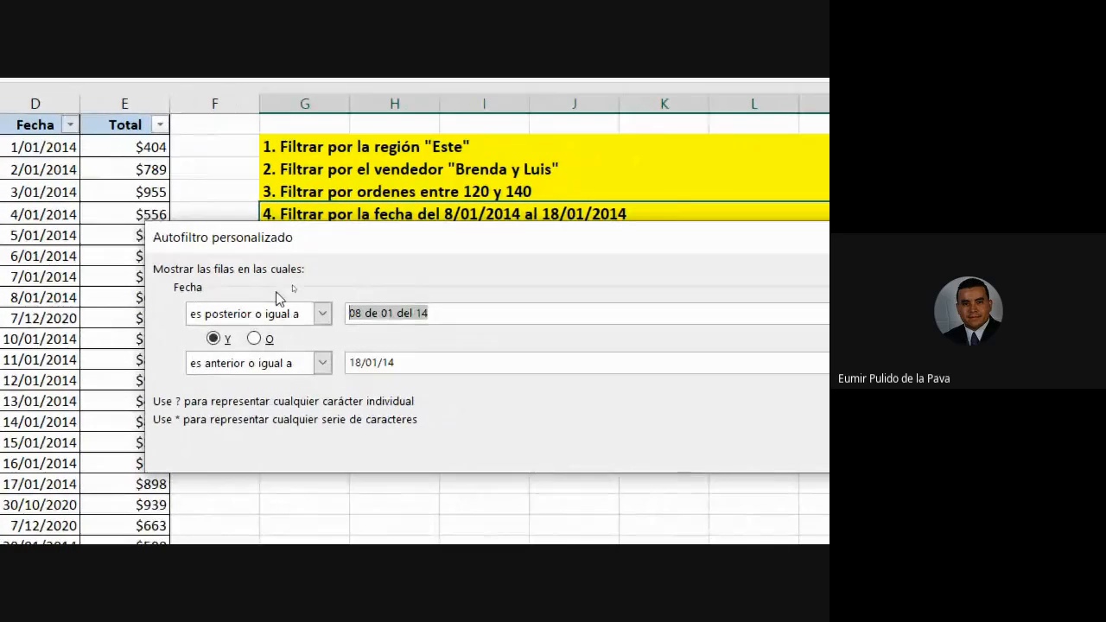
{"action": "type", "text": "08/"}
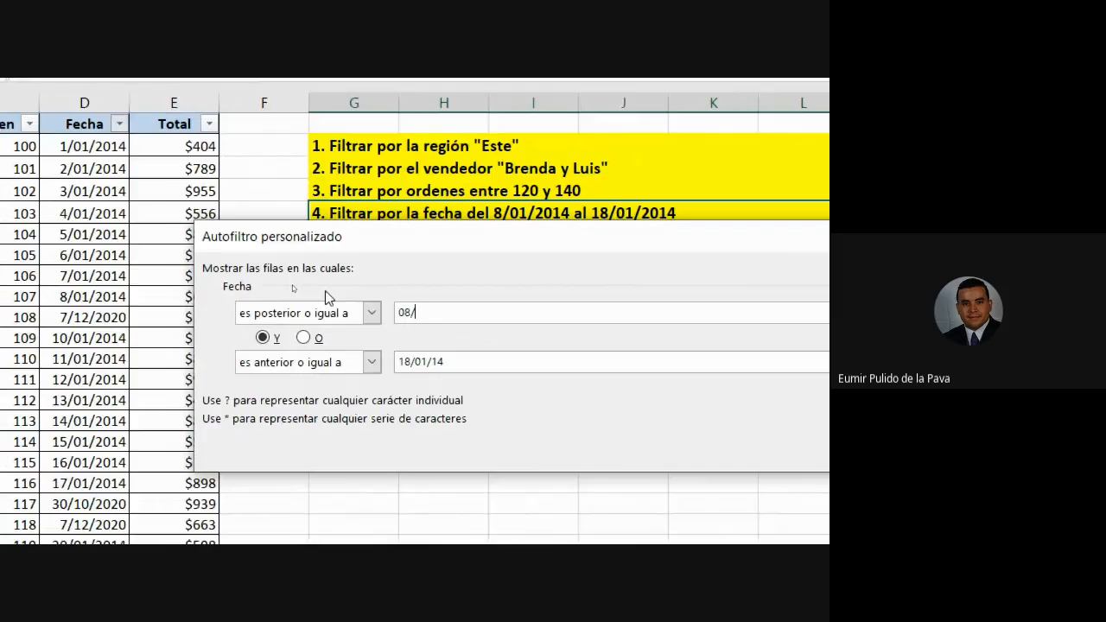
{"action": "type", "text": "01/14"}
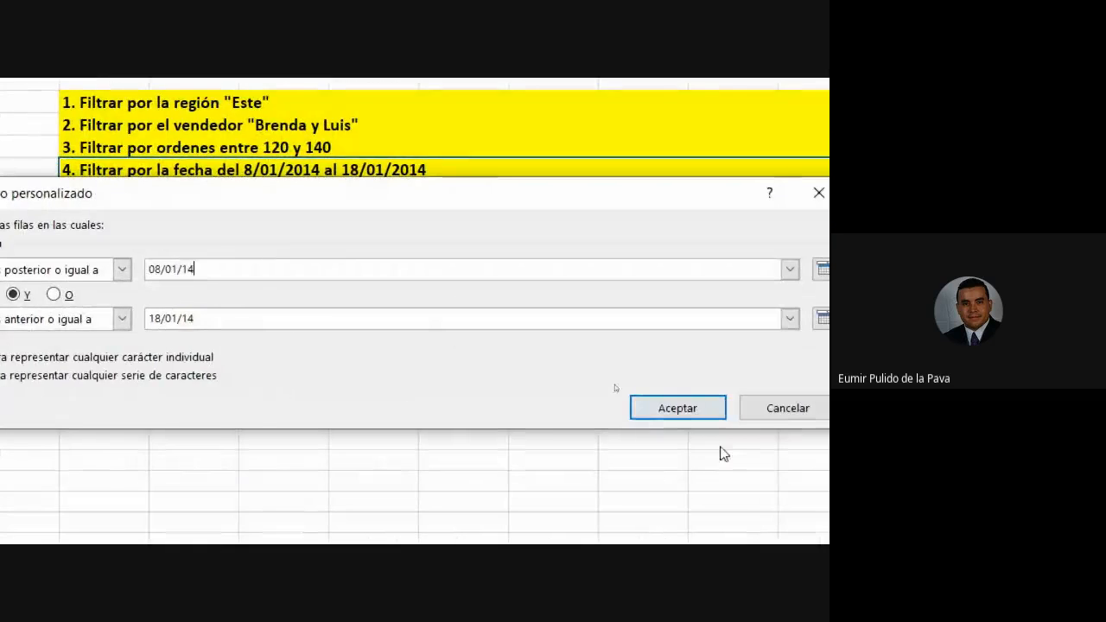
Apply the 08/01/14–18/01/14 filter, check the 9-date summary, and reopen Filtros de fecha.
{"action": "left_click", "coordinate": [686, 409]}
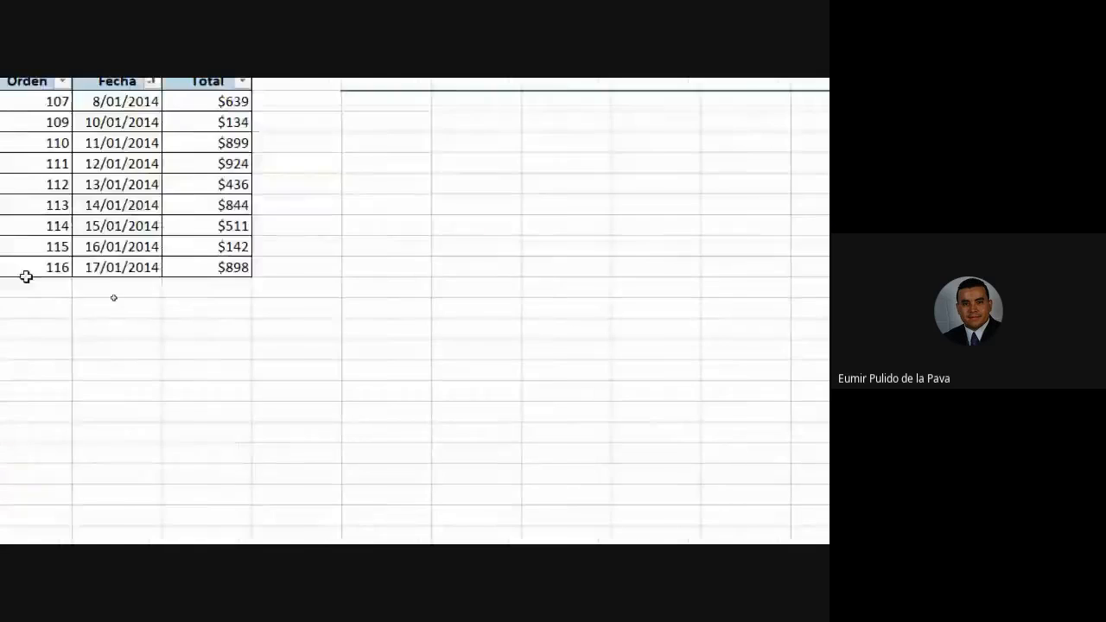
{"action": "left_click_drag", "start_coordinate": [336, 211], "coordinate": [322, 377]}
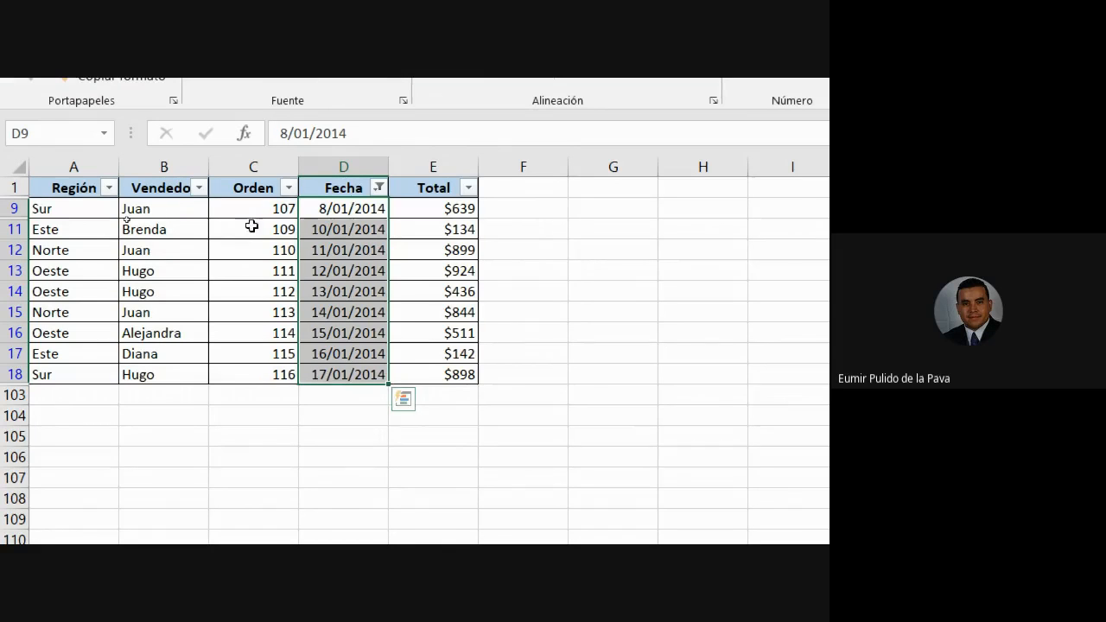
{"action": "left_click", "coordinate": [378, 187]}
{"action": "mouse_move", "coordinate": [215, 368]}
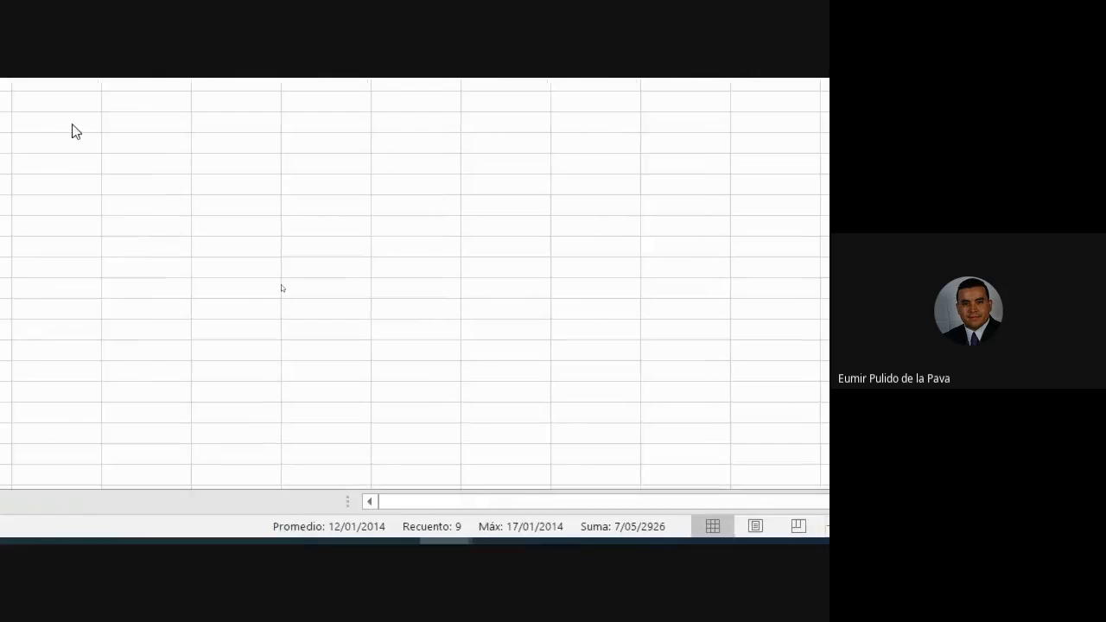
Filter Fecha to today's orders, then to tomorrow's (Mañana).
{"action": "left_click", "coordinate": [461, 342]}
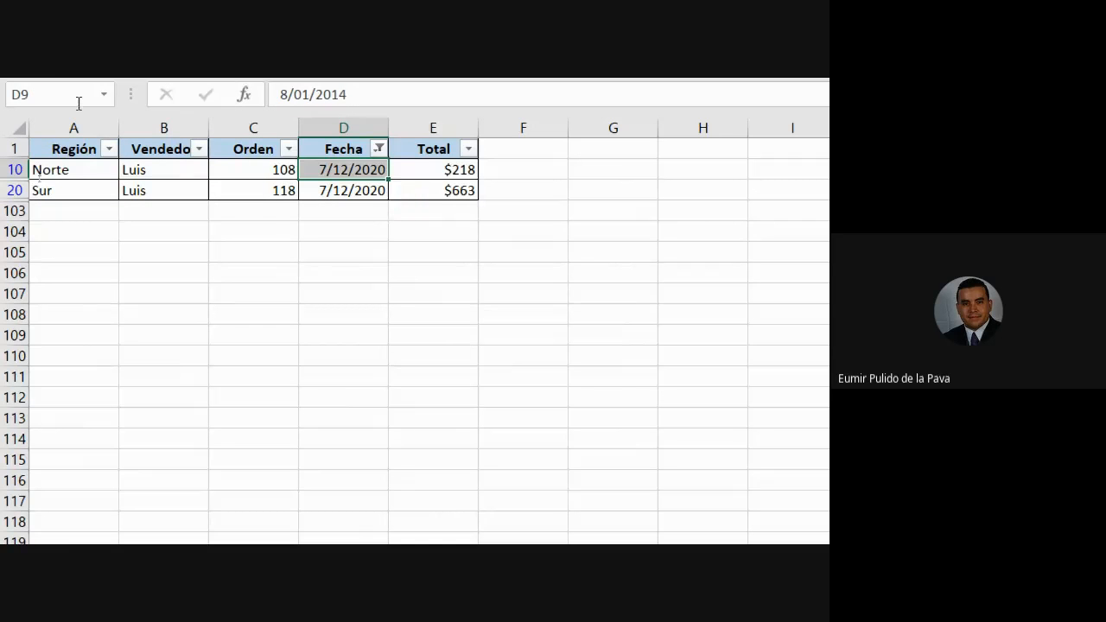
{"action": "left_click", "coordinate": [385, 167]}
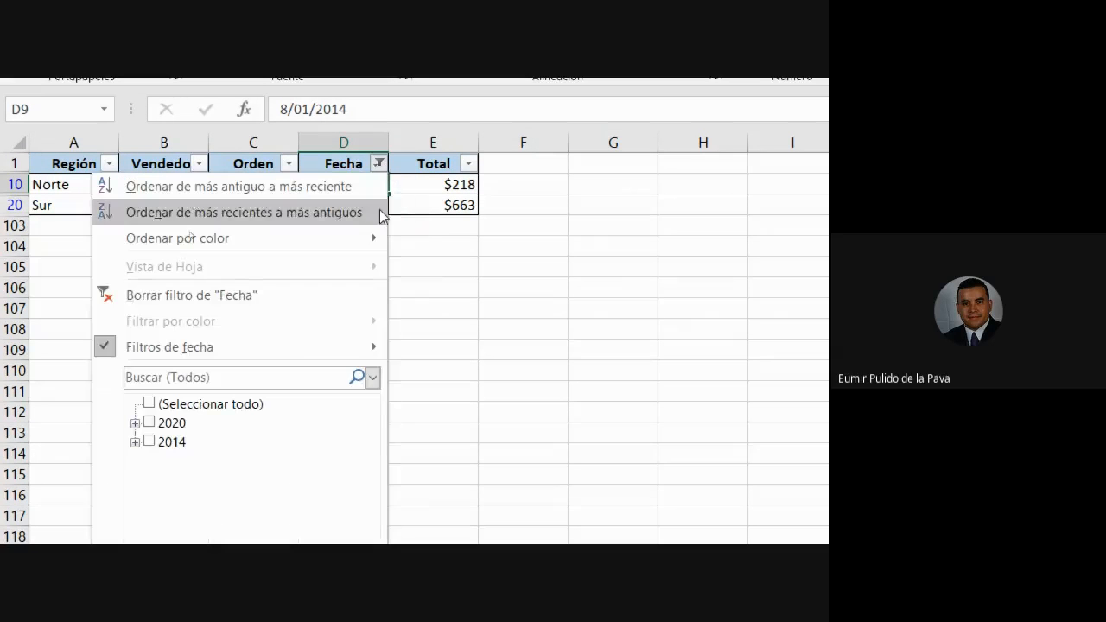
{"action": "mouse_move", "coordinate": [348, 346]}
{"action": "left_click", "coordinate": [447, 332]}
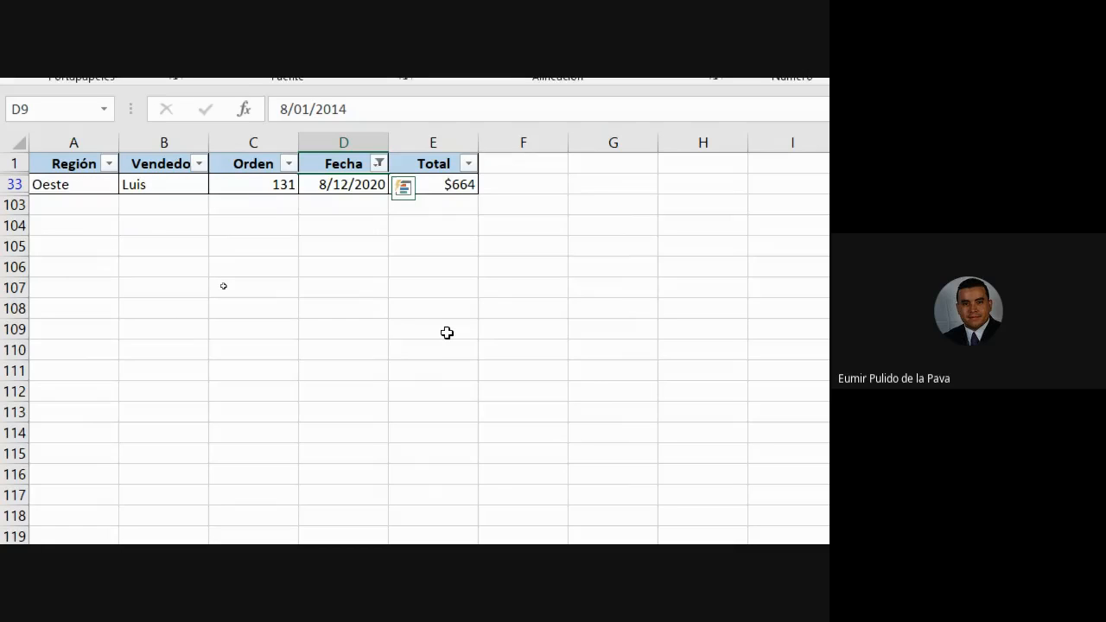
Filter Fecha to Próxima semana, leaving five orders from 16/12/2020 to 18/12/2020.
{"action": "left_click", "coordinate": [378, 163]}
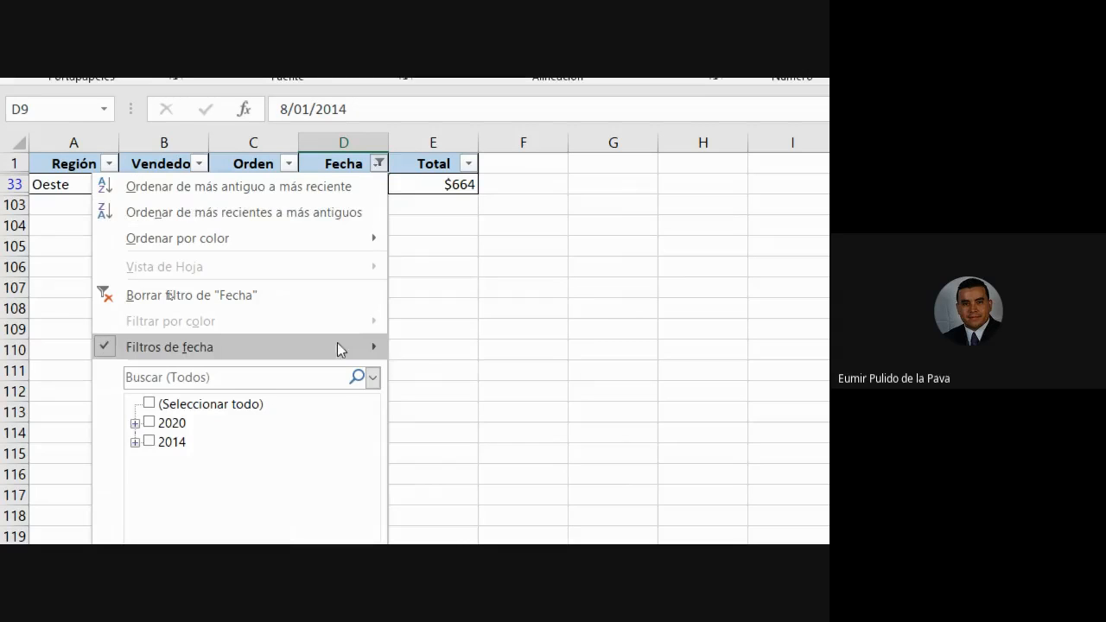
{"action": "mouse_move", "coordinate": [338, 349]}
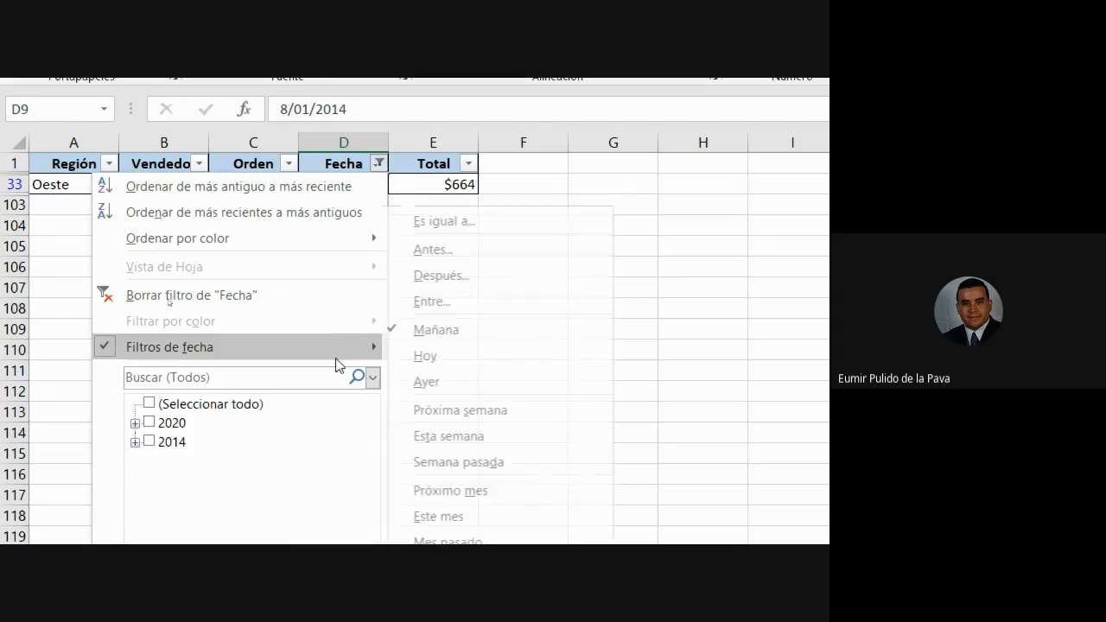
{"action": "left_click", "coordinate": [473, 411]}
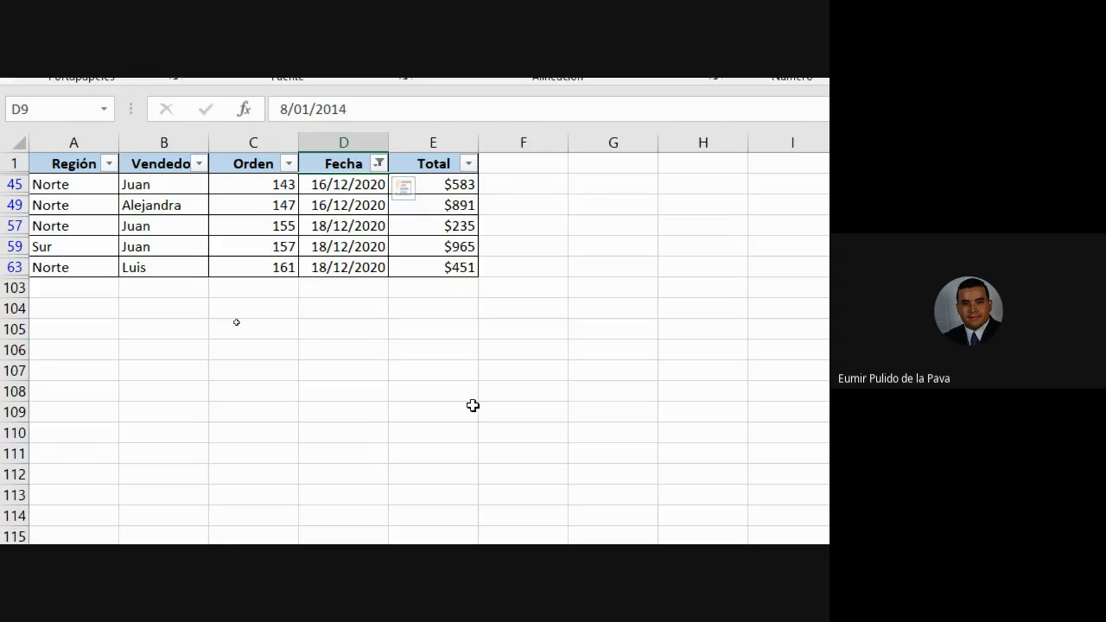
{"action": "left_click", "coordinate": [378, 164]}
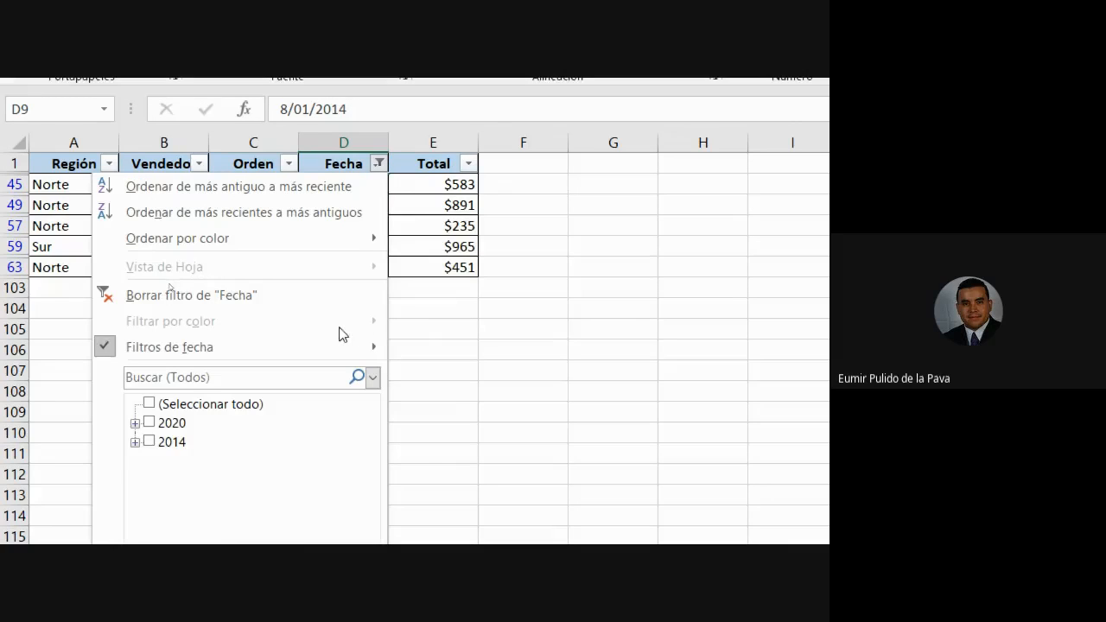
{"action": "mouse_move", "coordinate": [331, 349]}
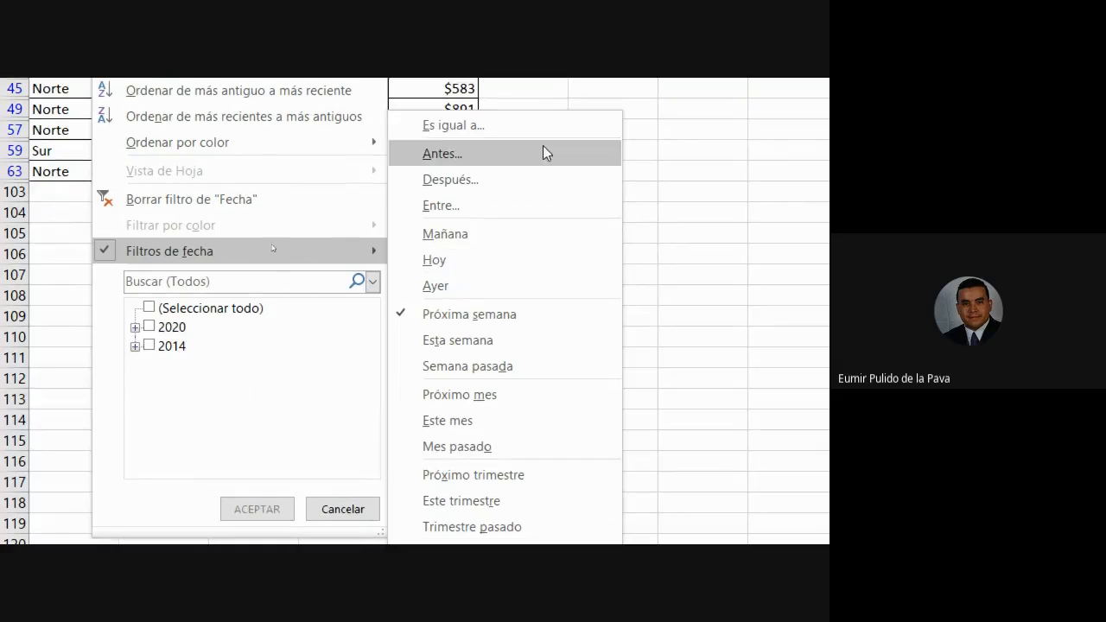
{"action": "left_click", "coordinate": [167, 254]}
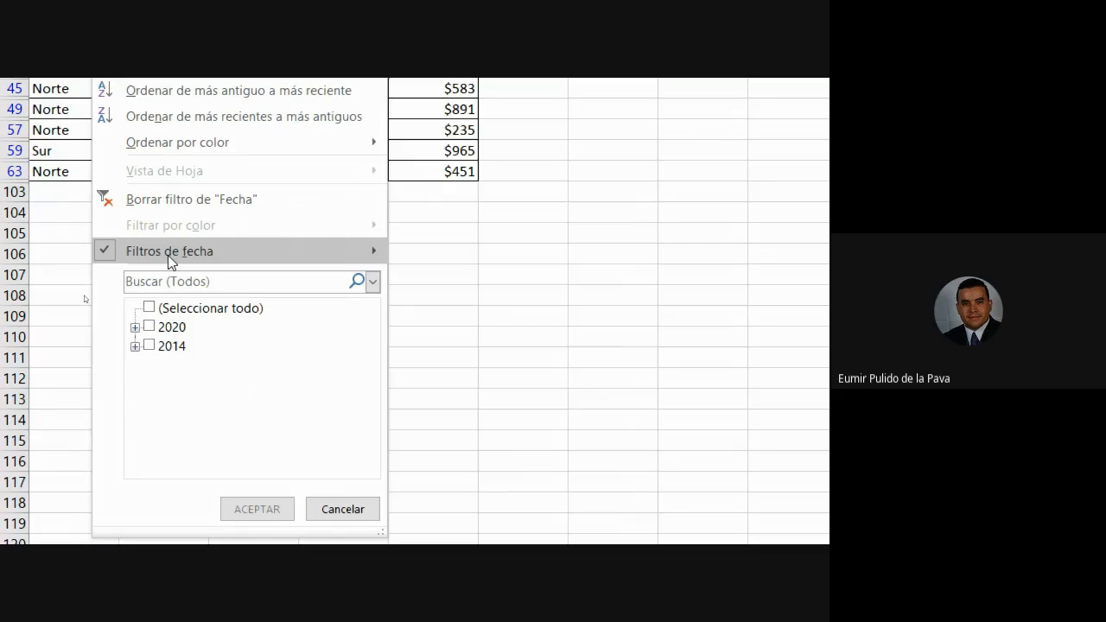
Clear the Fecha filter and copy G4's yellow fill onto task line G5.
{"action": "left_click", "coordinate": [322, 213]}
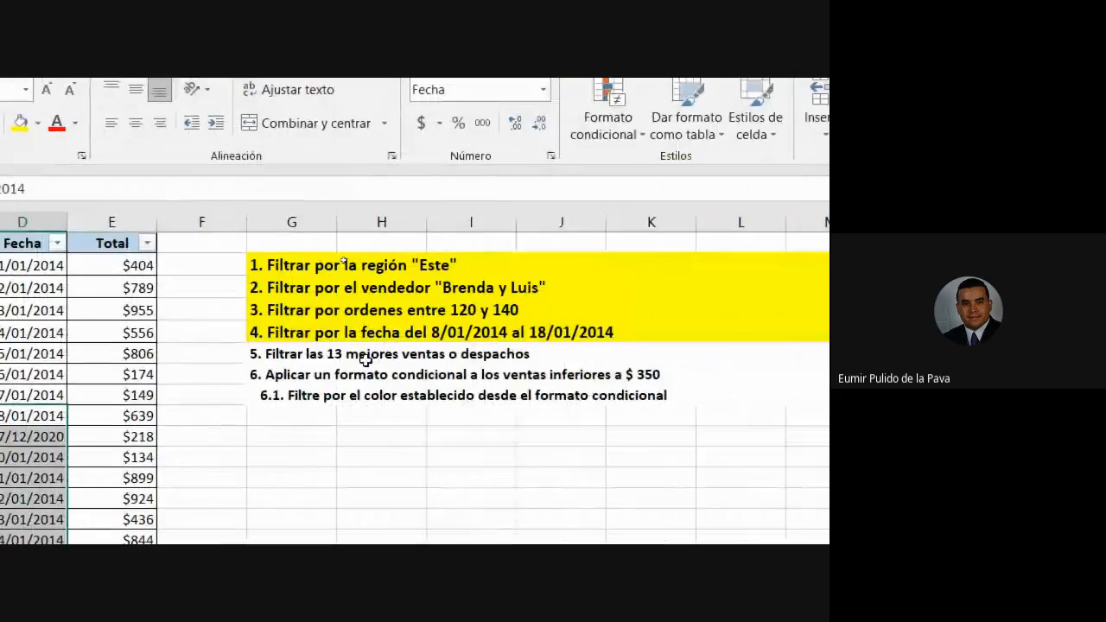
{"action": "left_click", "coordinate": [684, 350]}
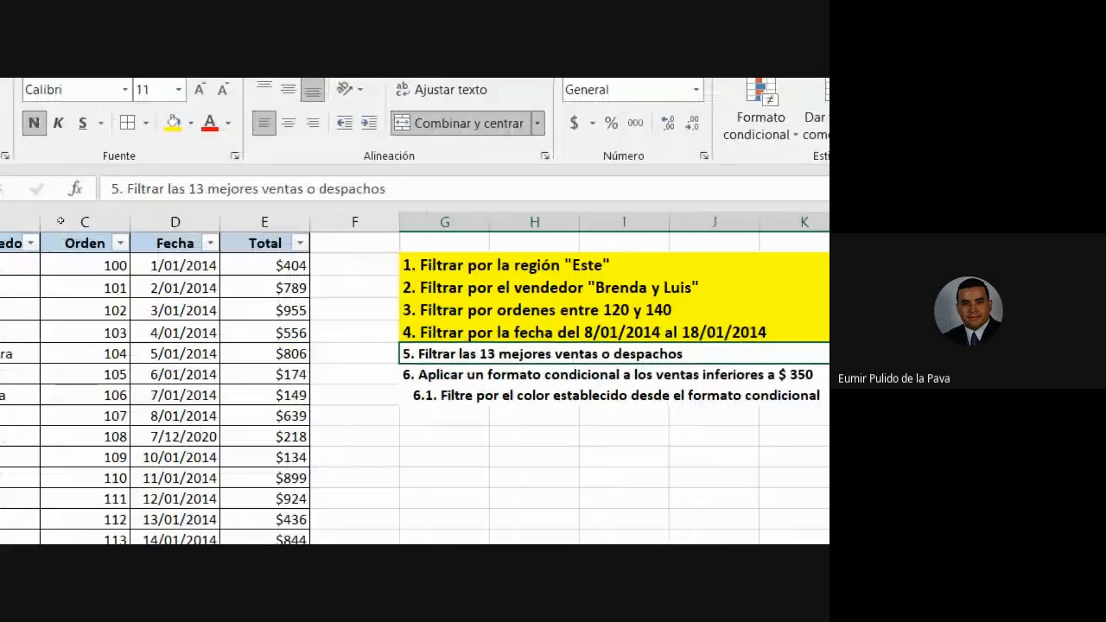
{"action": "left_click", "coordinate": [417, 331]}
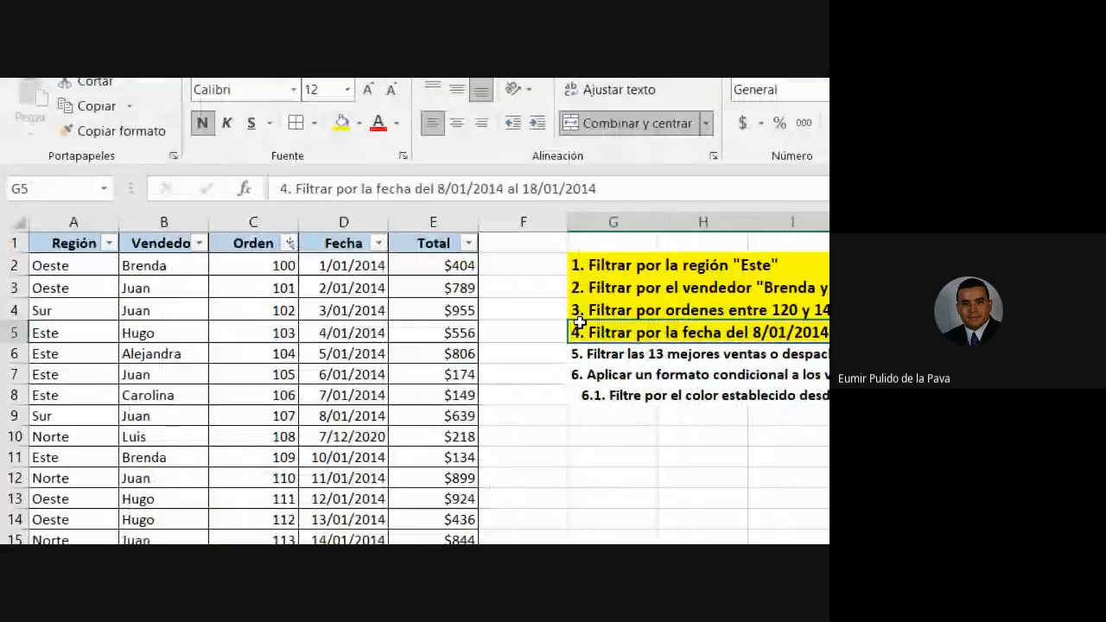
{"action": "left_click", "coordinate": [130, 136]}
{"action": "left_click", "coordinate": [414, 354]}
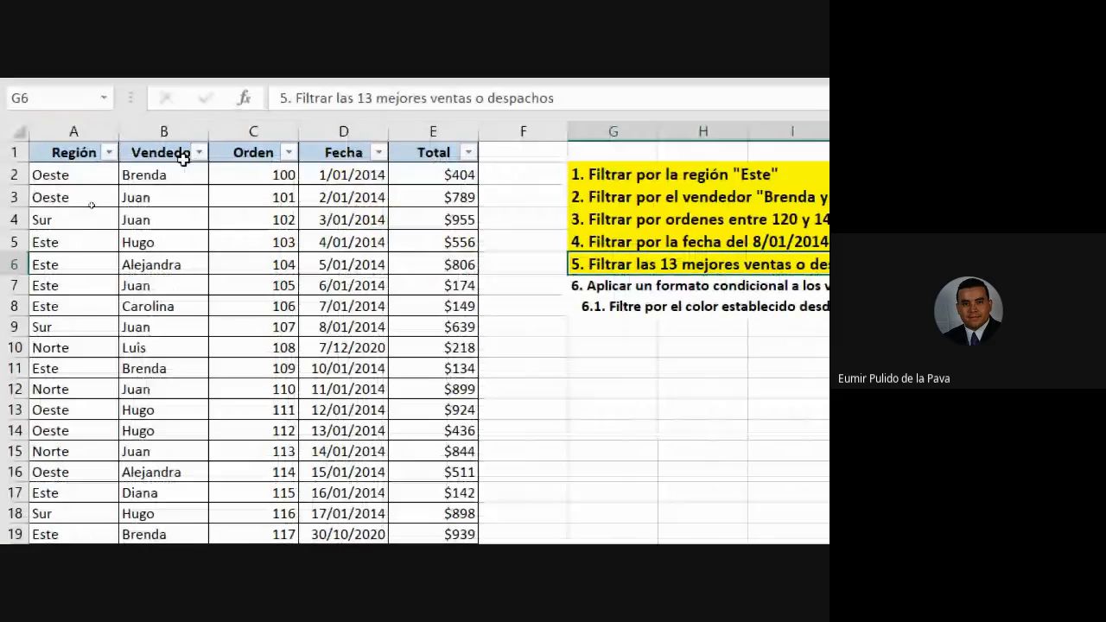
In the Total filter, tick only $985, $979, $965, $964, $955, $939 and $924.
{"action": "left_click", "coordinate": [467, 153]}
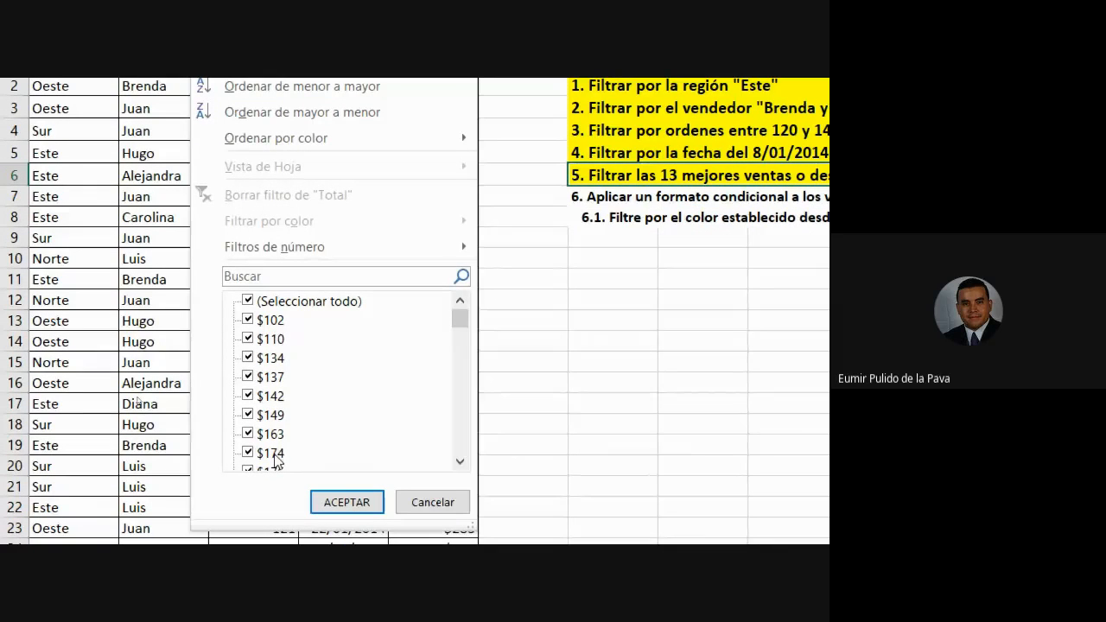
{"action": "left_click", "coordinate": [248, 301]}
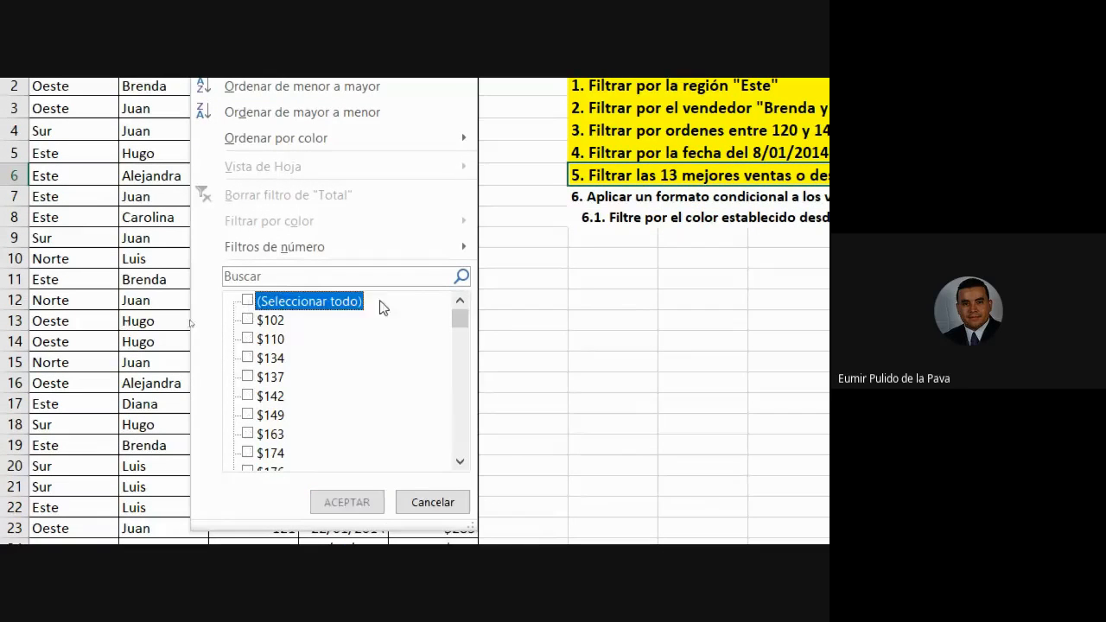
{"action": "left_click_drag", "start_coordinate": [461, 320], "coordinate": [456, 456]}
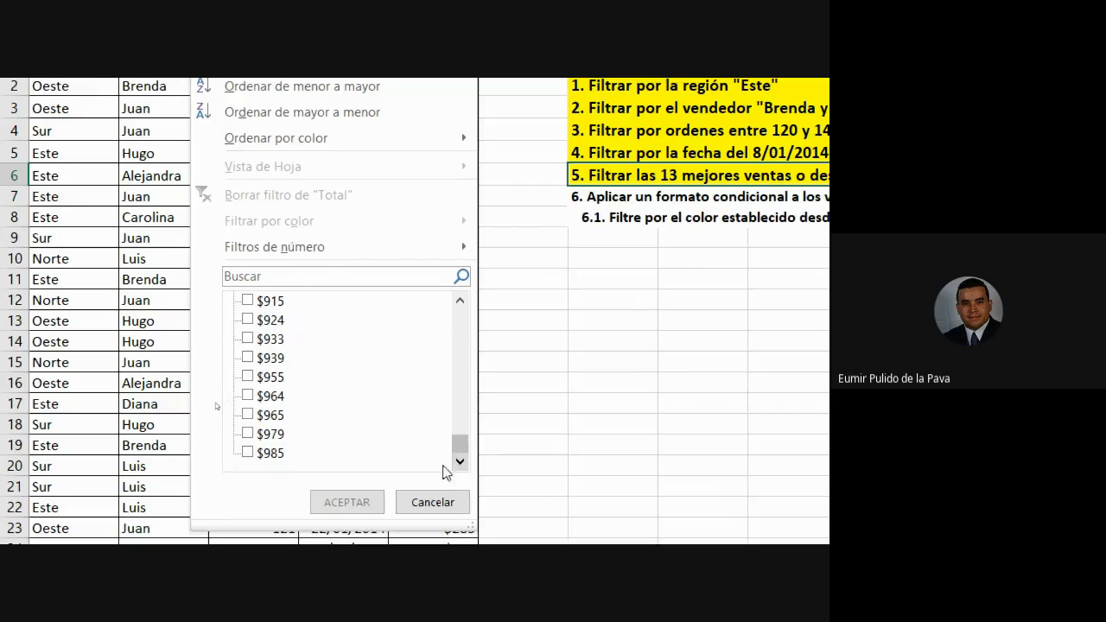
{"action": "left_click", "coordinate": [248, 452]}
{"action": "left_click", "coordinate": [248, 433]}
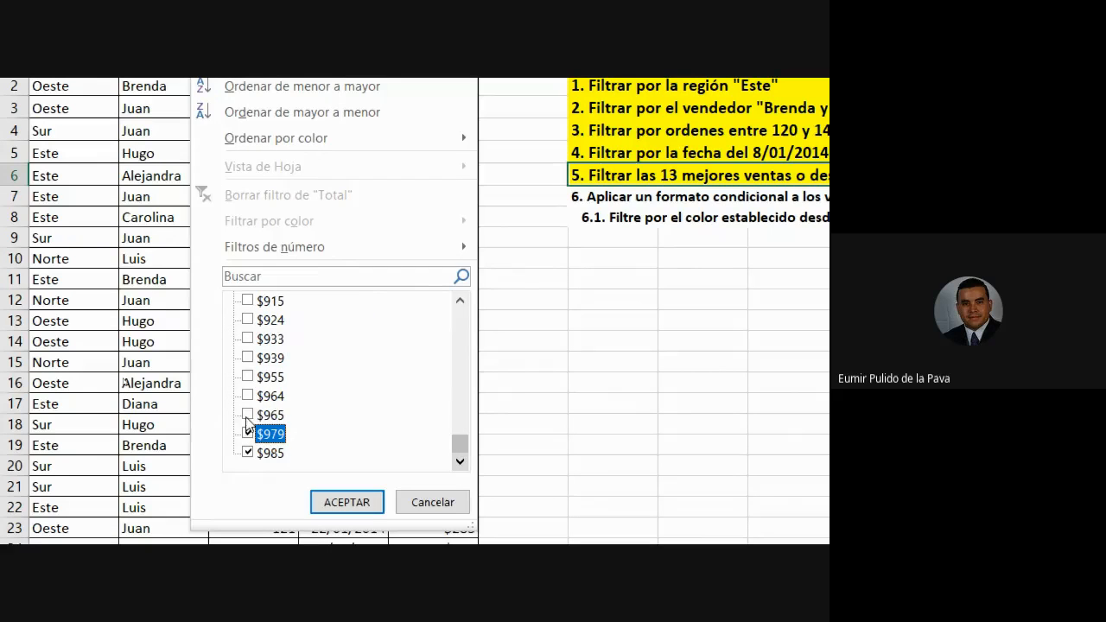
{"action": "left_click", "coordinate": [248, 414]}
{"action": "left_click", "coordinate": [247, 396]}
{"action": "left_click", "coordinate": [248, 377]}
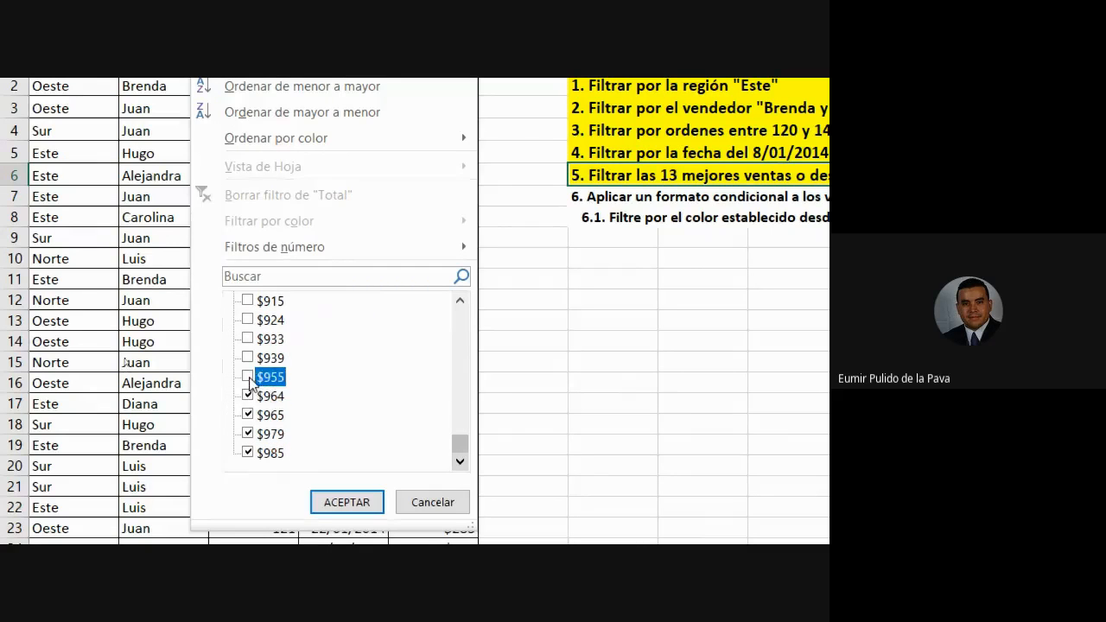
{"action": "left_click", "coordinate": [247, 357]}
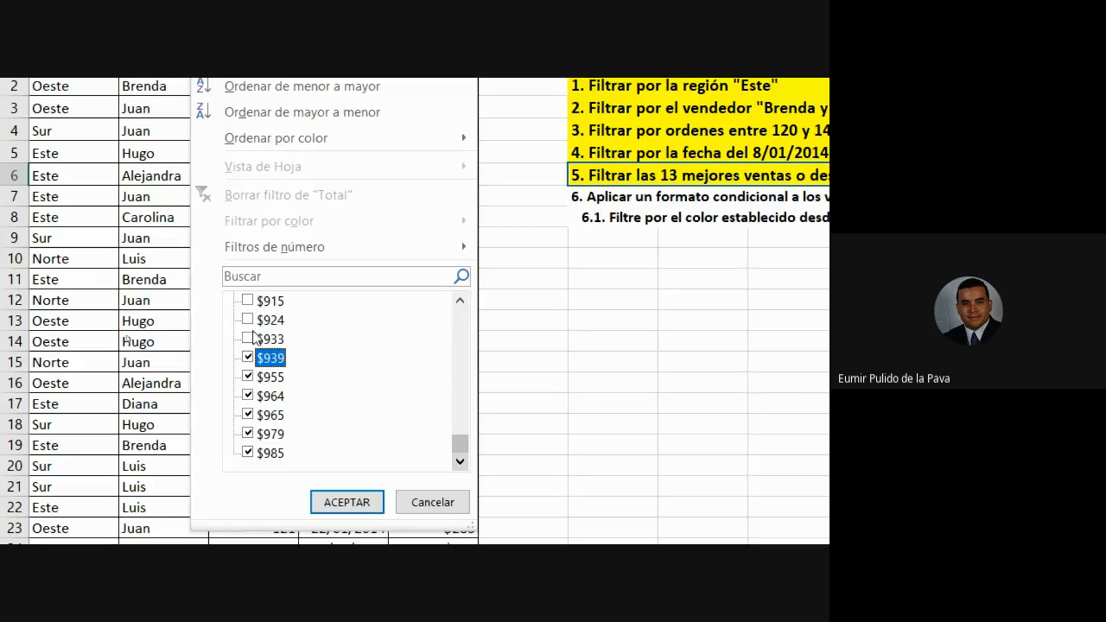
{"action": "left_click", "coordinate": [248, 320]}
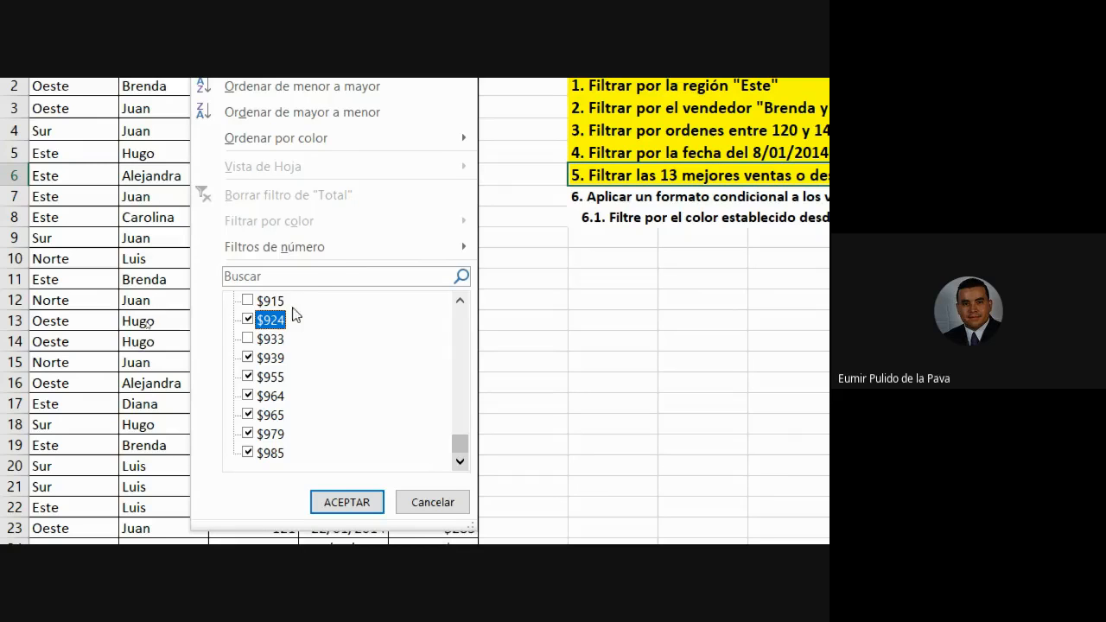
{"action": "mouse_move", "coordinate": [314, 248]}
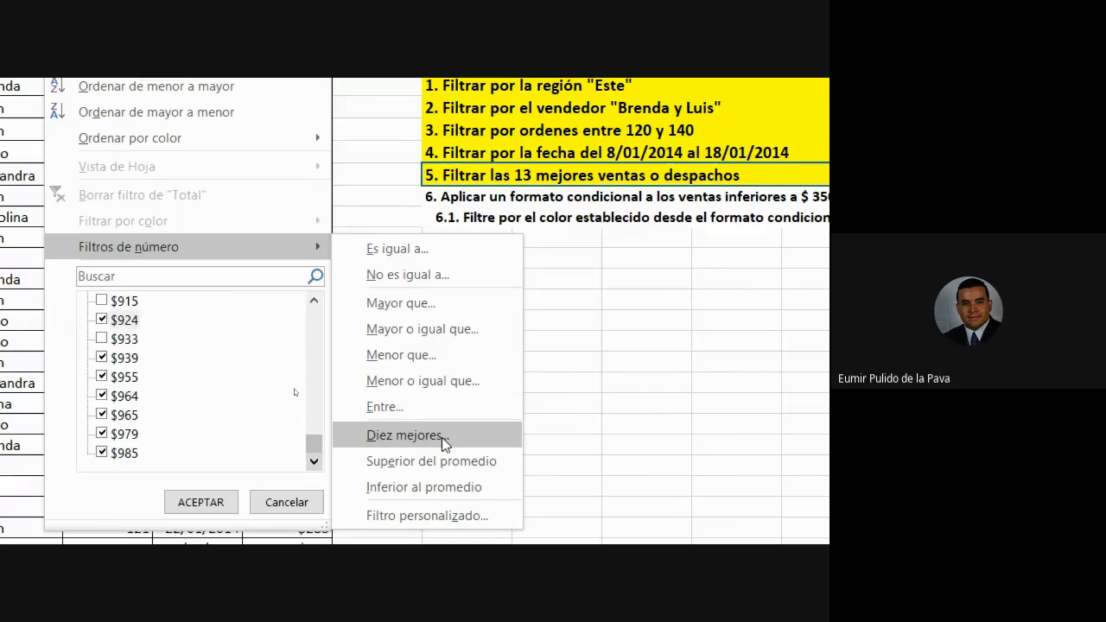
Open the Top 10 AutoFilter dialog for Total and keep 'superiores'.
{"action": "left_click", "coordinate": [444, 442]}
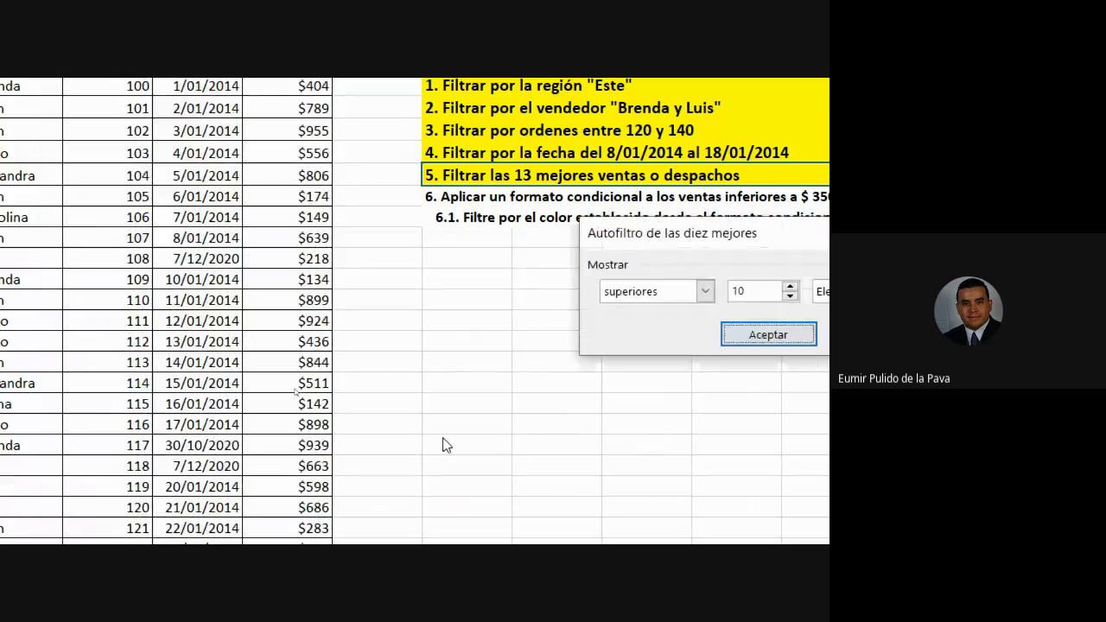
{"action": "left_click_drag", "start_coordinate": [637, 238], "coordinate": [388, 205]}
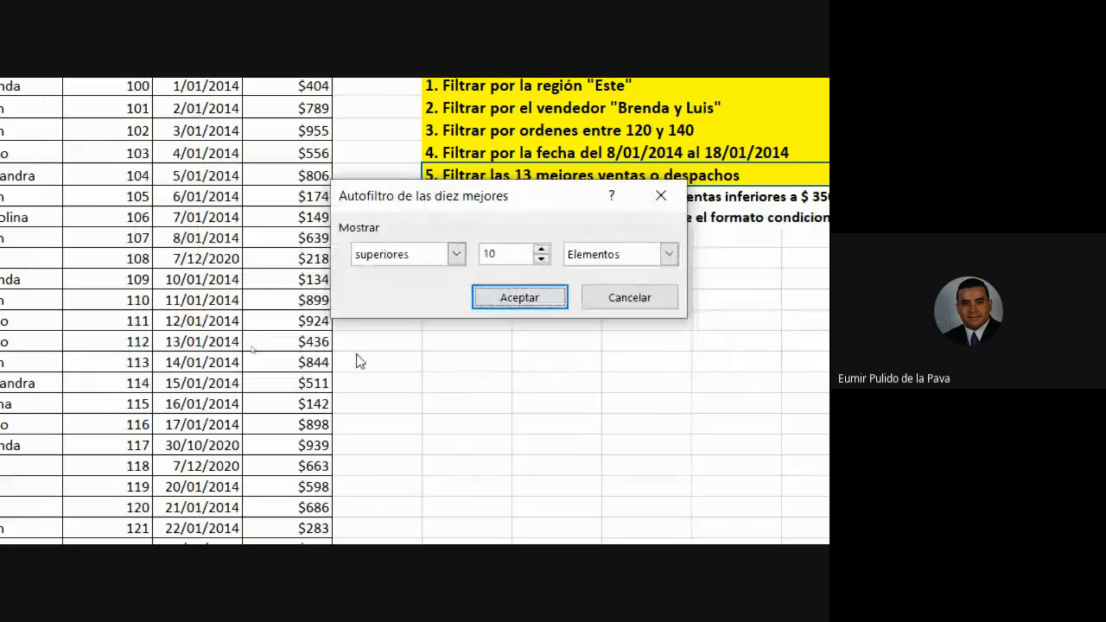
{"action": "left_click", "coordinate": [455, 254]}
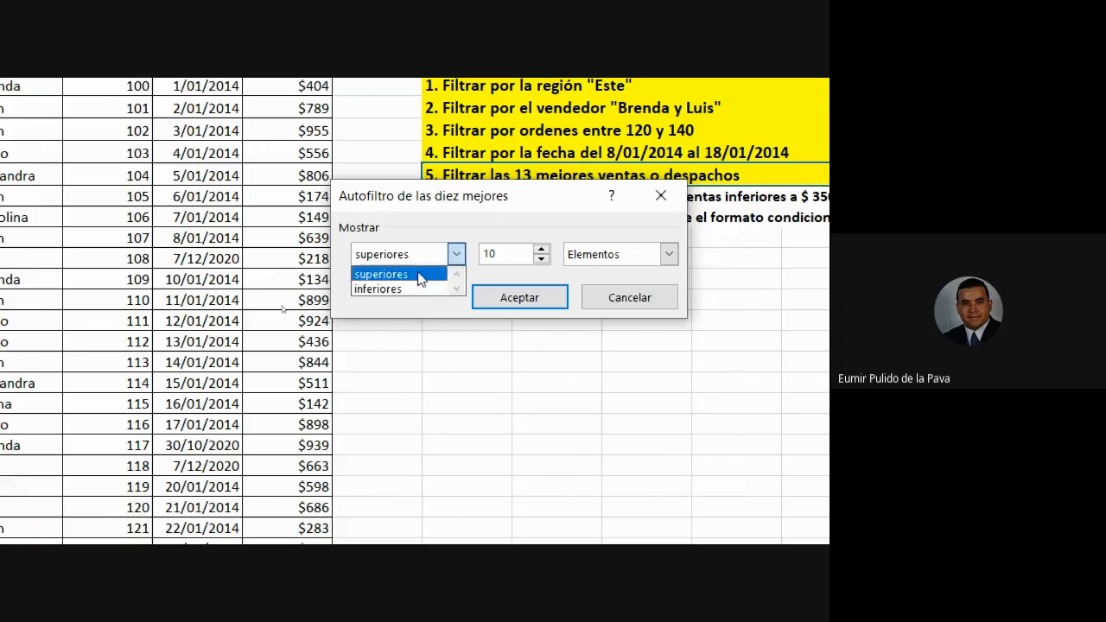
{"action": "left_click", "coordinate": [422, 274]}
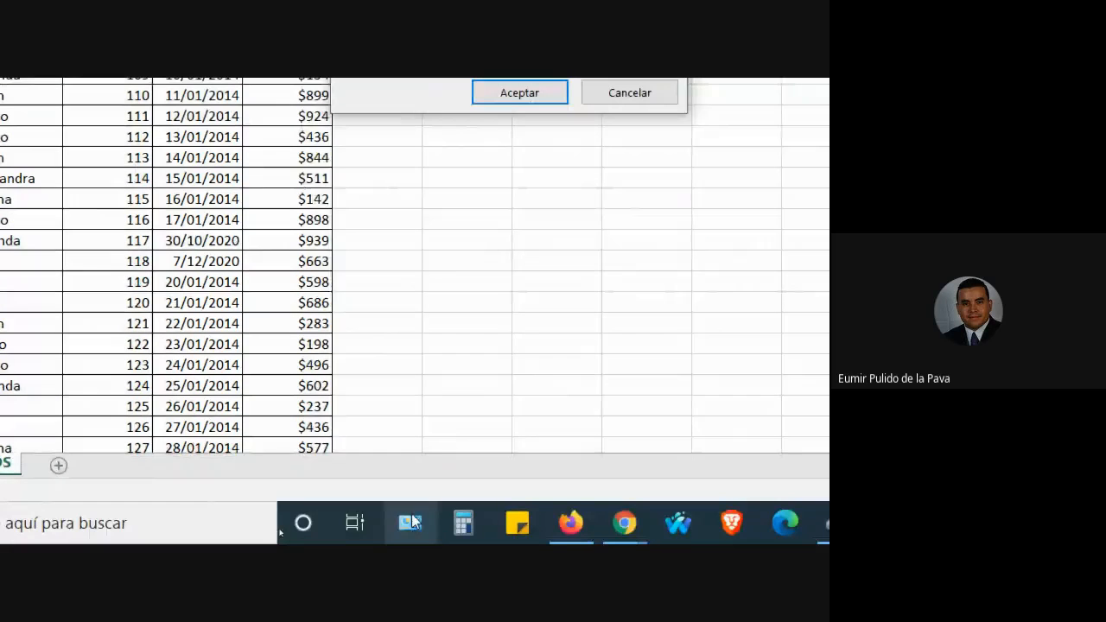
Admit the waiting participant to the video call, then return to the workbook.
{"action": "left_click", "coordinate": [623, 521]}
{"action": "left_click", "coordinate": [559, 469]}
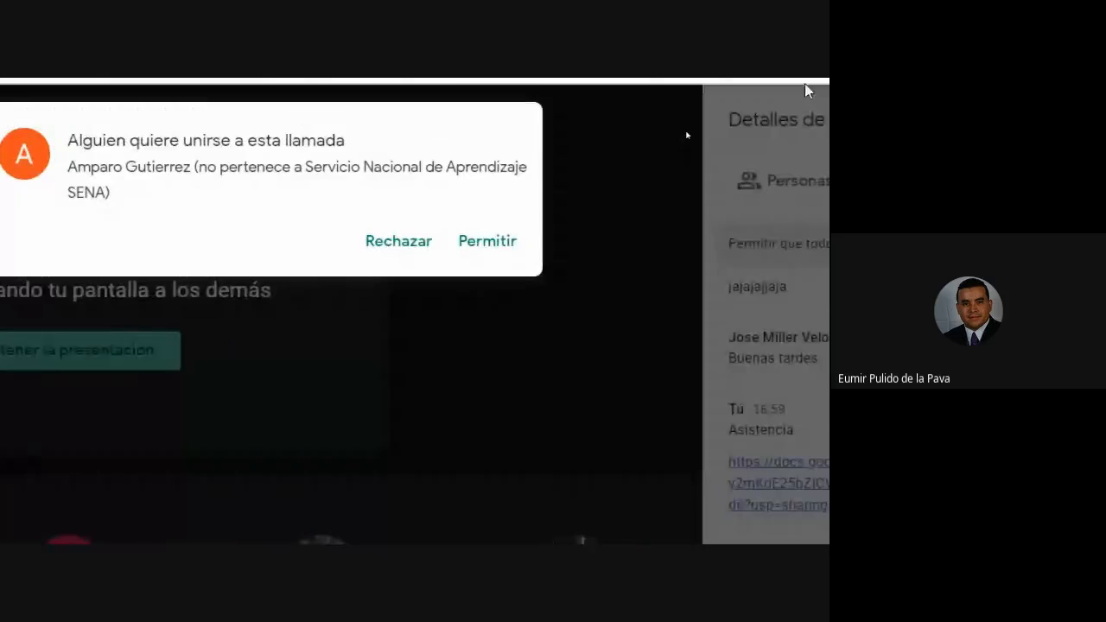
{"action": "left_click", "coordinate": [494, 246]}
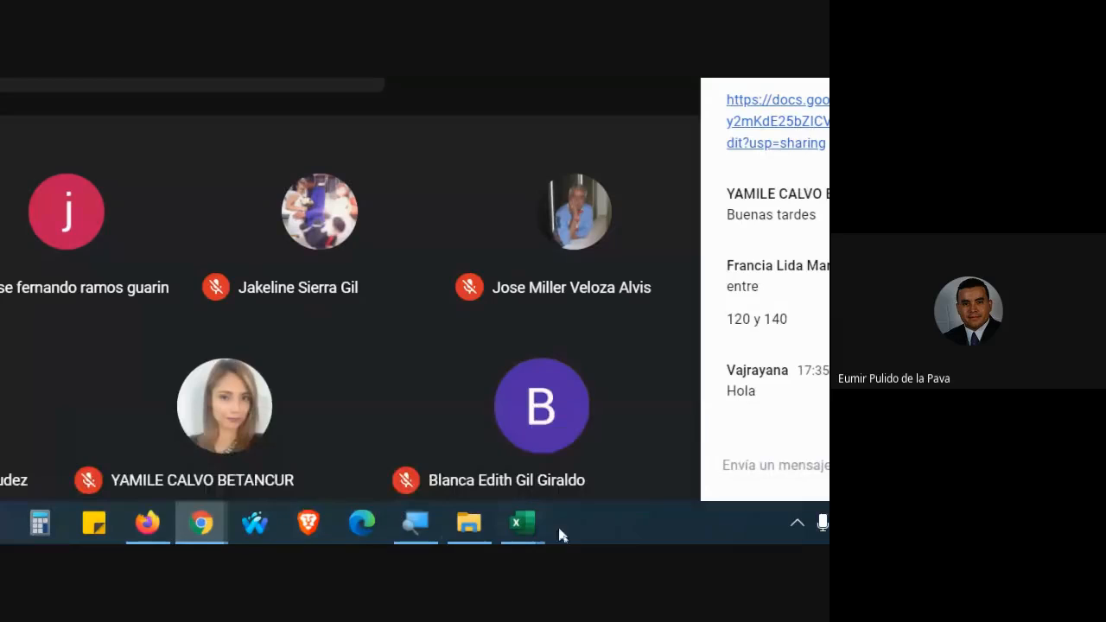
{"action": "mouse_move", "coordinate": [521, 524]}
{"action": "left_click", "coordinate": [444, 437]}
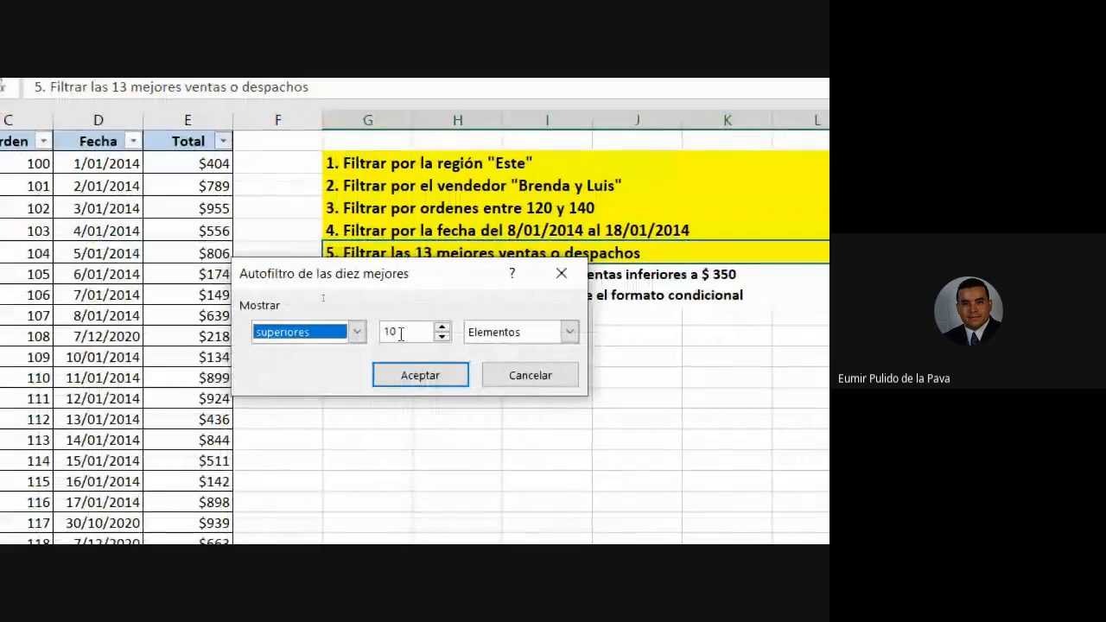
Set the top filter to 13 Elementos, apply it, and select the filtered Totals.
{"action": "left_click_drag", "start_coordinate": [454, 286], "coordinate": [528, 297]}
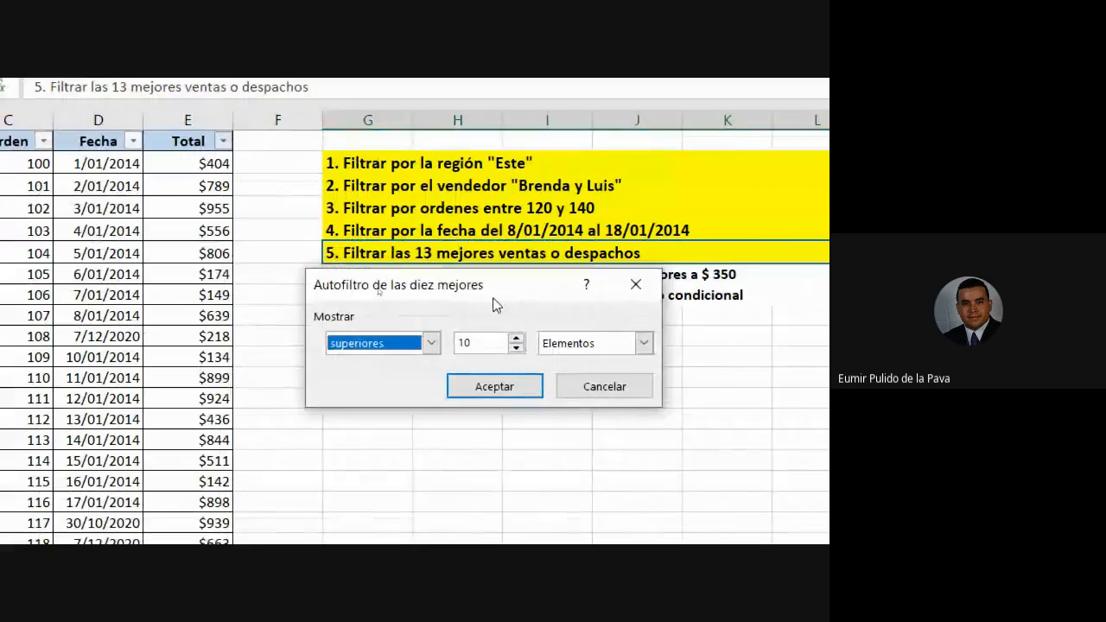
{"action": "left_click", "coordinate": [516, 339]}
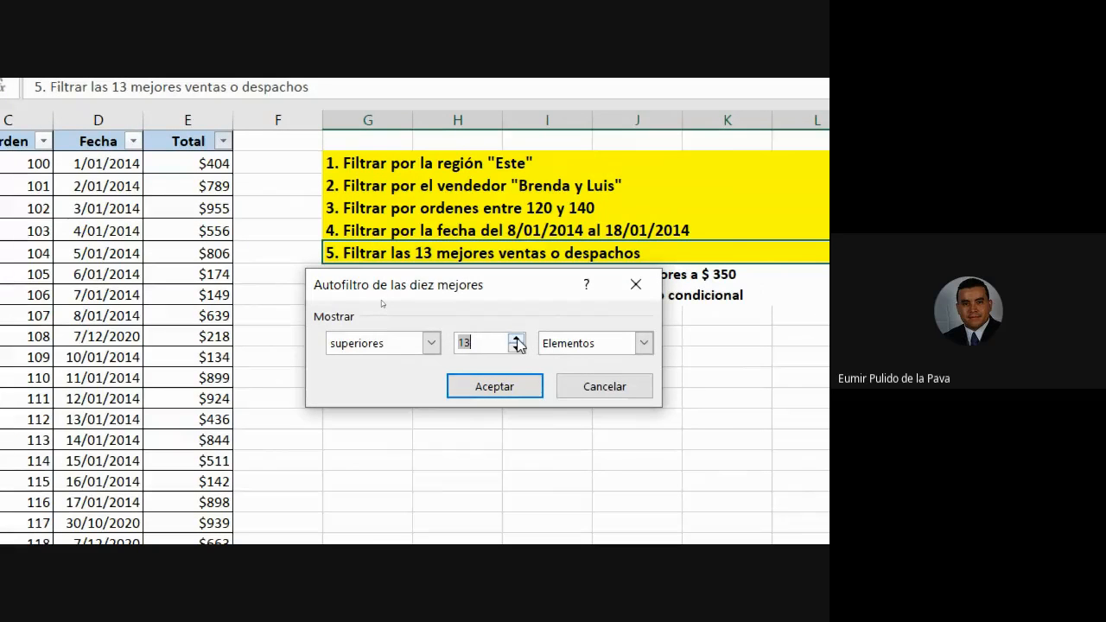
{"action": "left_click", "coordinate": [594, 344]}
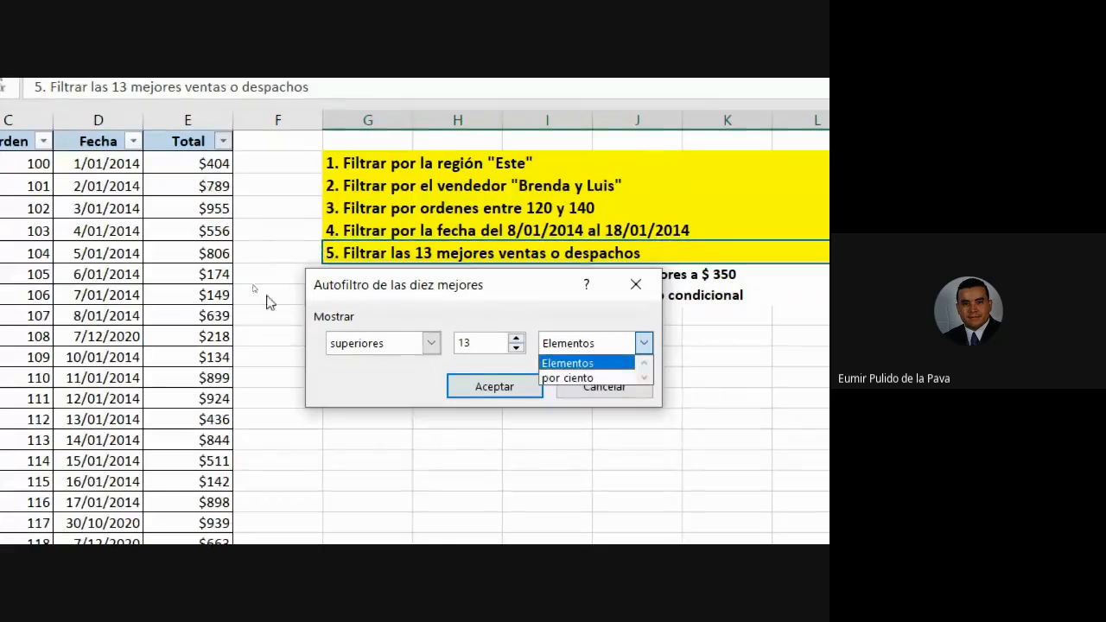
{"action": "left_click", "coordinate": [579, 363]}
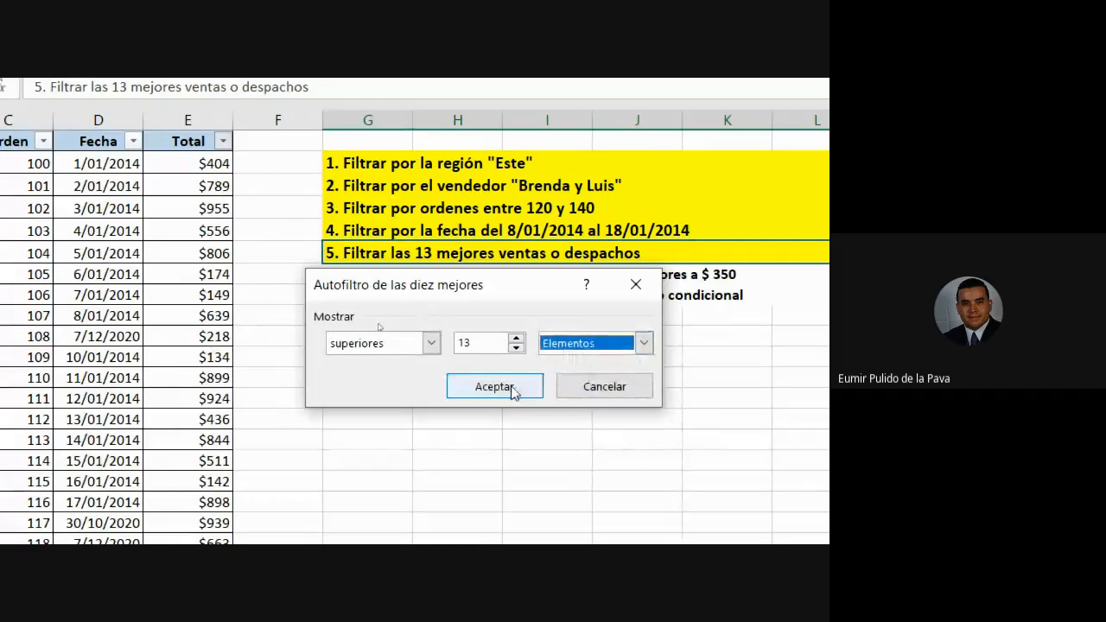
{"action": "left_click", "coordinate": [508, 390]}
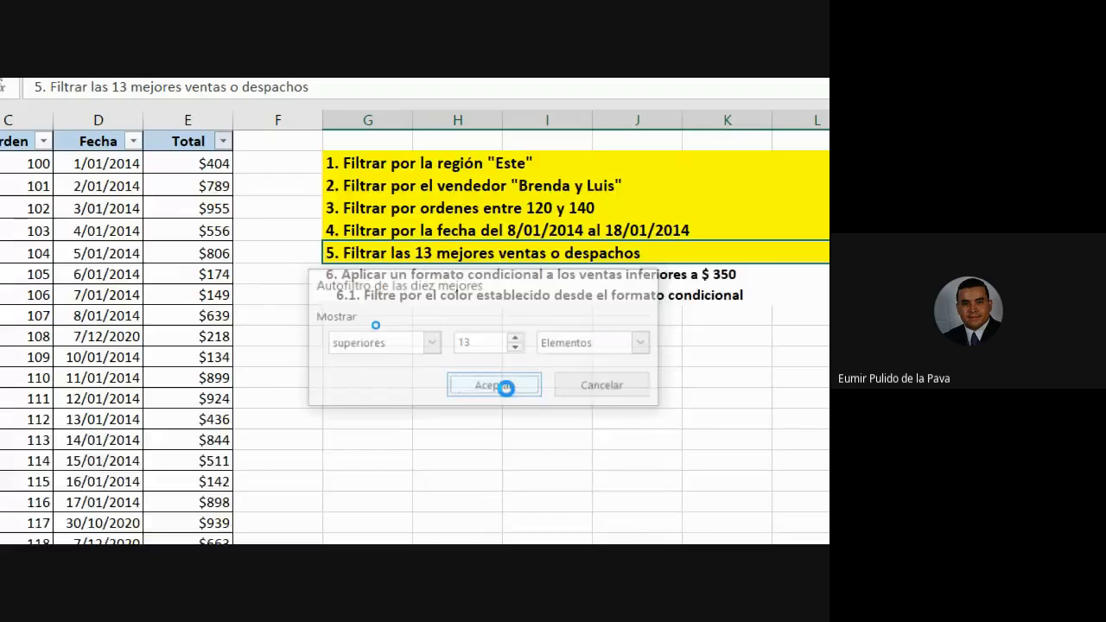
{"action": "left_click_drag", "start_coordinate": [222, 167], "coordinate": [223, 412]}
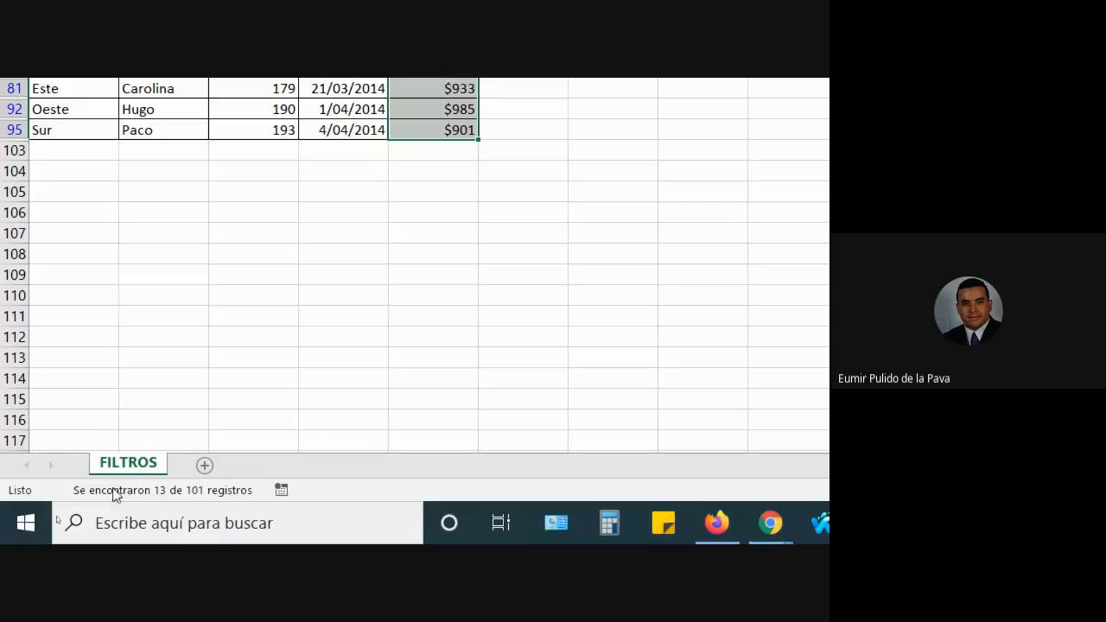
Reselect the filtered Totals, then undo the top-13 filter with Ctrl+Z.
{"action": "left_click_drag", "start_coordinate": [446, 134], "coordinate": [437, 385]}
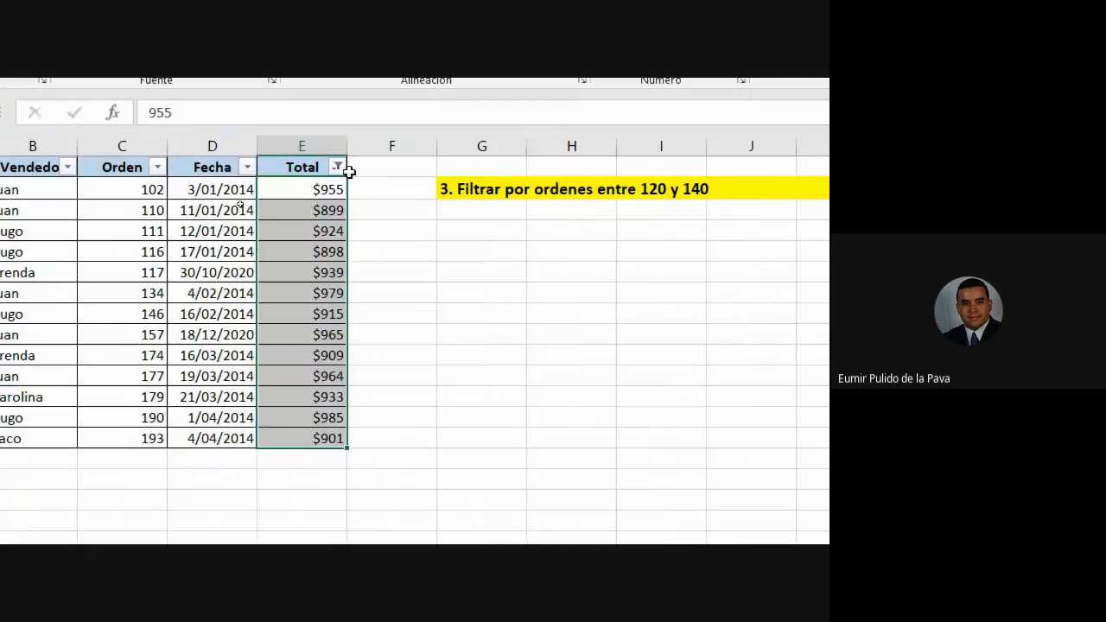
{"action": "left_click", "coordinate": [337, 167]}
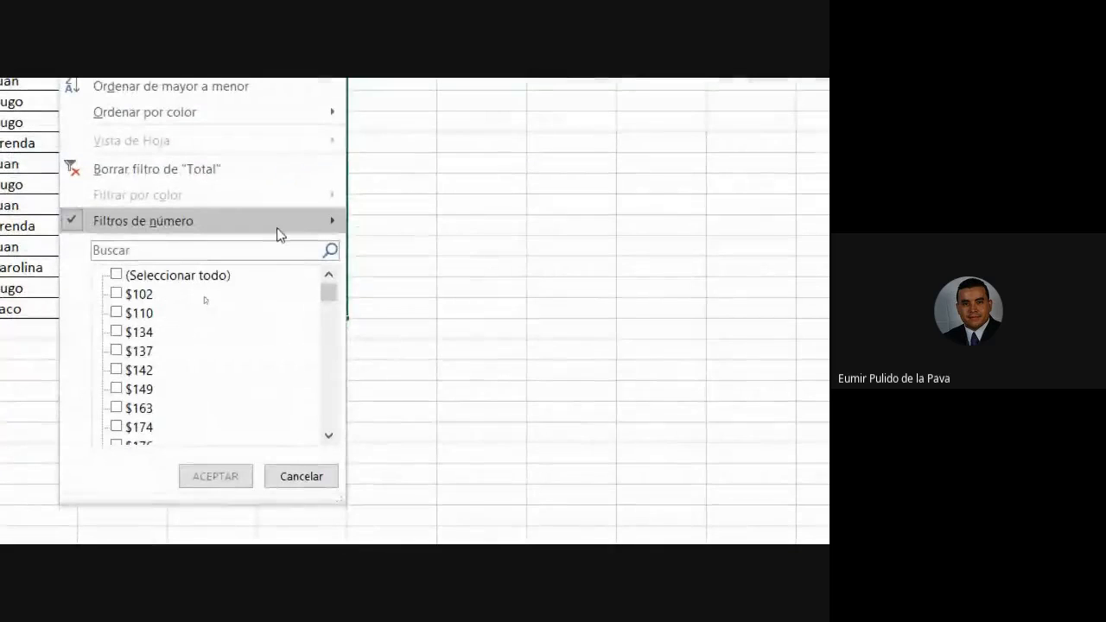
{"action": "mouse_move", "coordinate": [279, 232]}
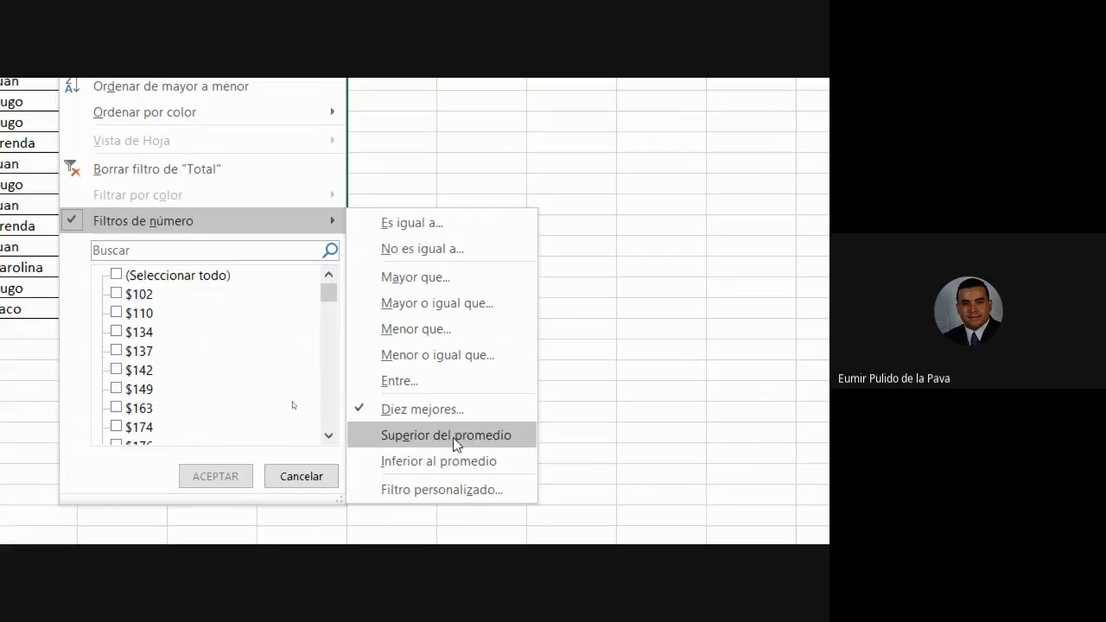
{"action": "key", "text": "Escape"}
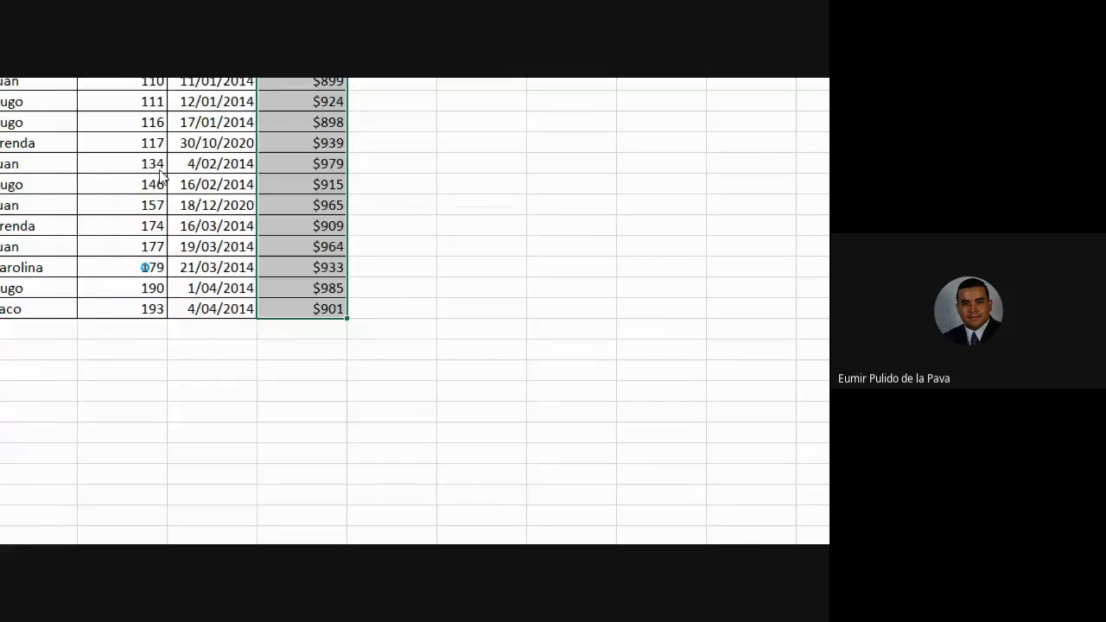
{"action": "key", "text": "ctrl+z"}
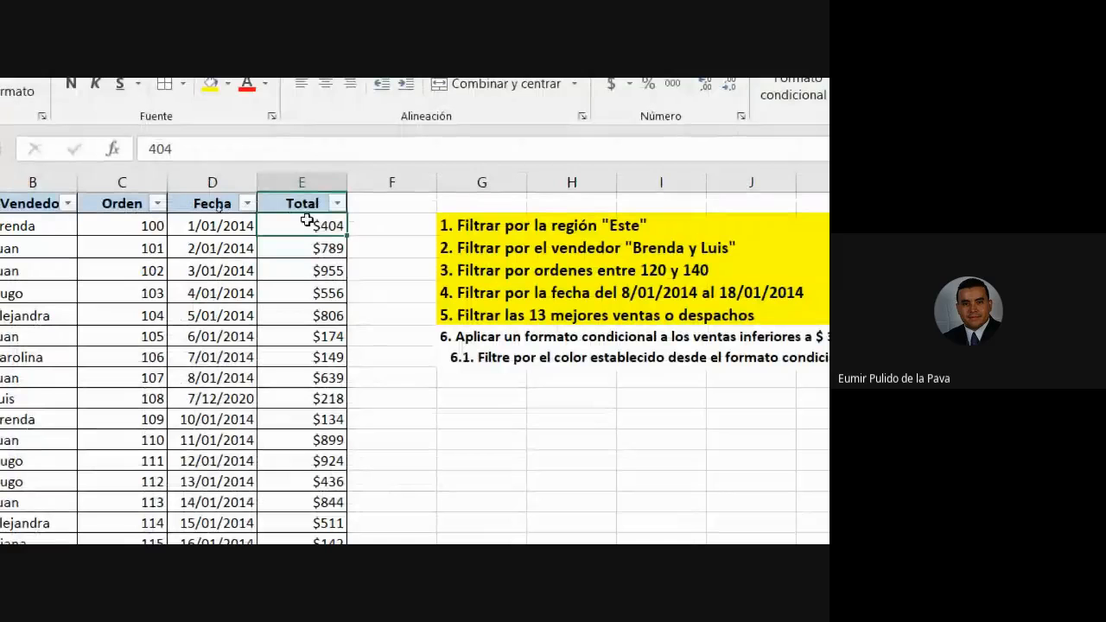
Select all Total values to check their average.
{"action": "left_click_drag", "start_coordinate": [308, 202], "coordinate": [337, 418]}
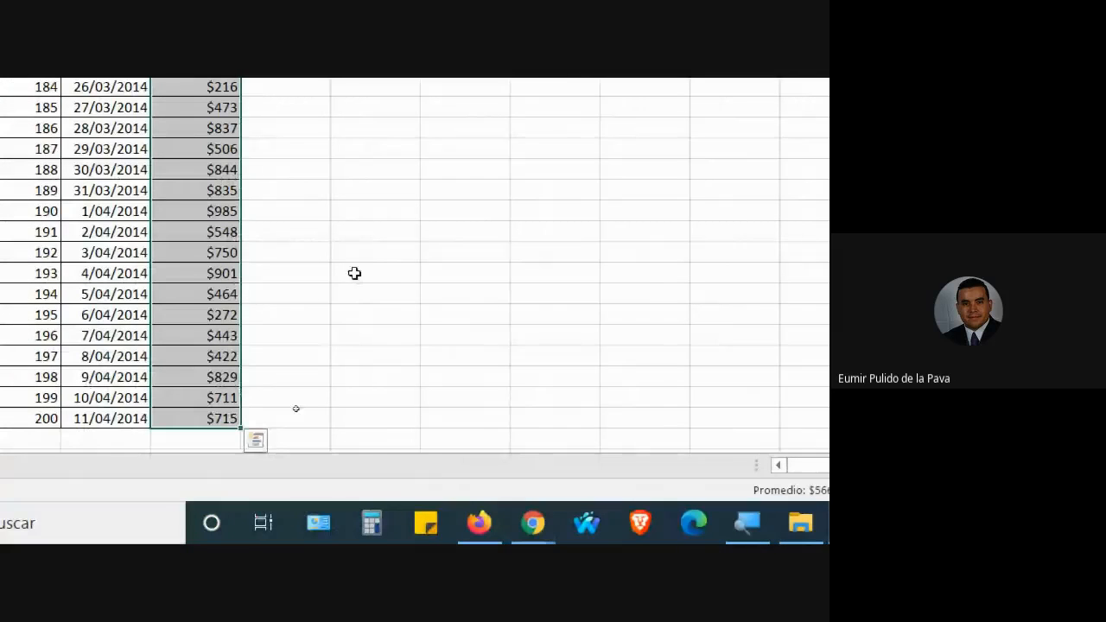
{"action": "scroll", "coordinate": [363, 250], "scroll_direction": "up", "scroll_amount": 20}
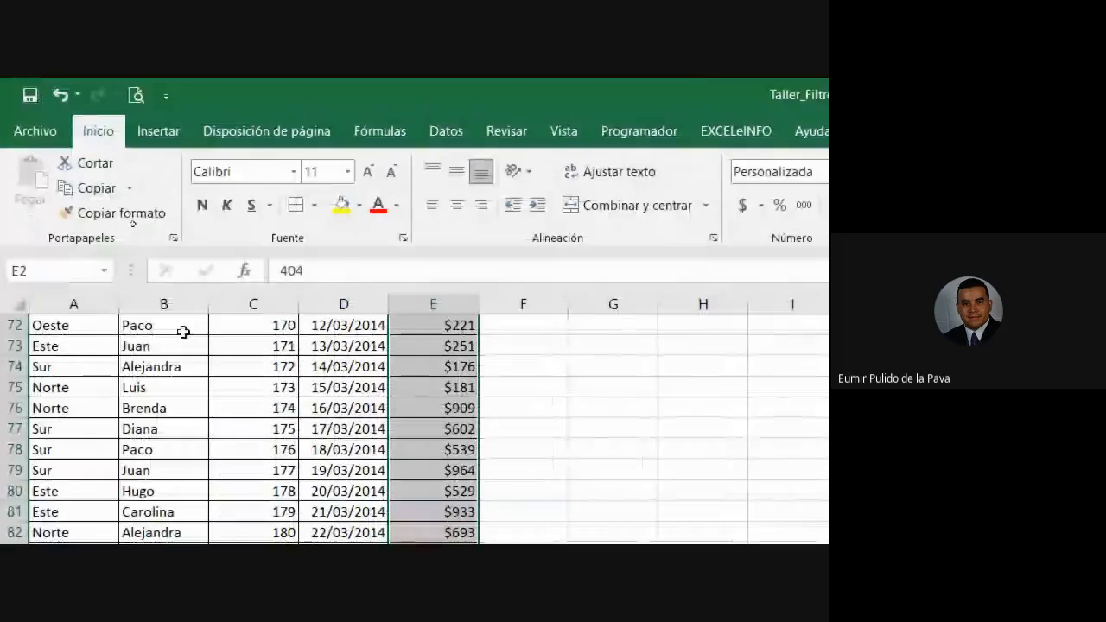
{"action": "scroll", "coordinate": [458, 380], "scroll_direction": "up", "scroll_amount": 13}
{"action": "left_click", "coordinate": [457, 387]}
{"action": "scroll", "coordinate": [453, 388], "scroll_direction": "up", "scroll_amount": 9}
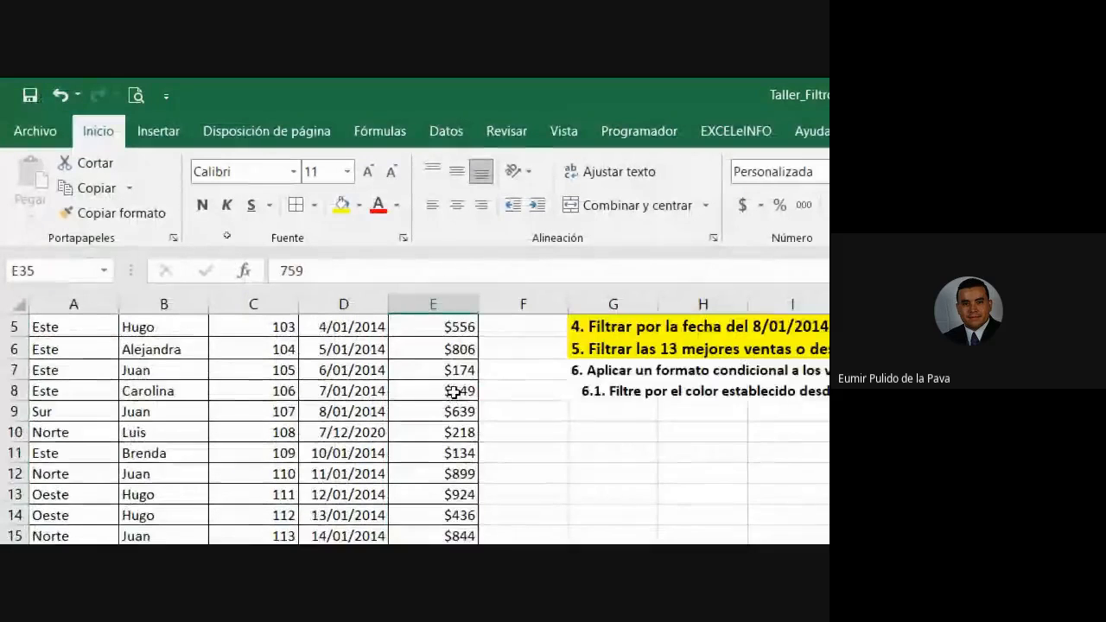
{"action": "scroll", "coordinate": [453, 391], "scroll_direction": "up", "scroll_amount": 2}
Filter Total to Superior del promedio, leaving 53 of 101 orders averaging $781.
{"action": "left_click", "coordinate": [468, 325]}
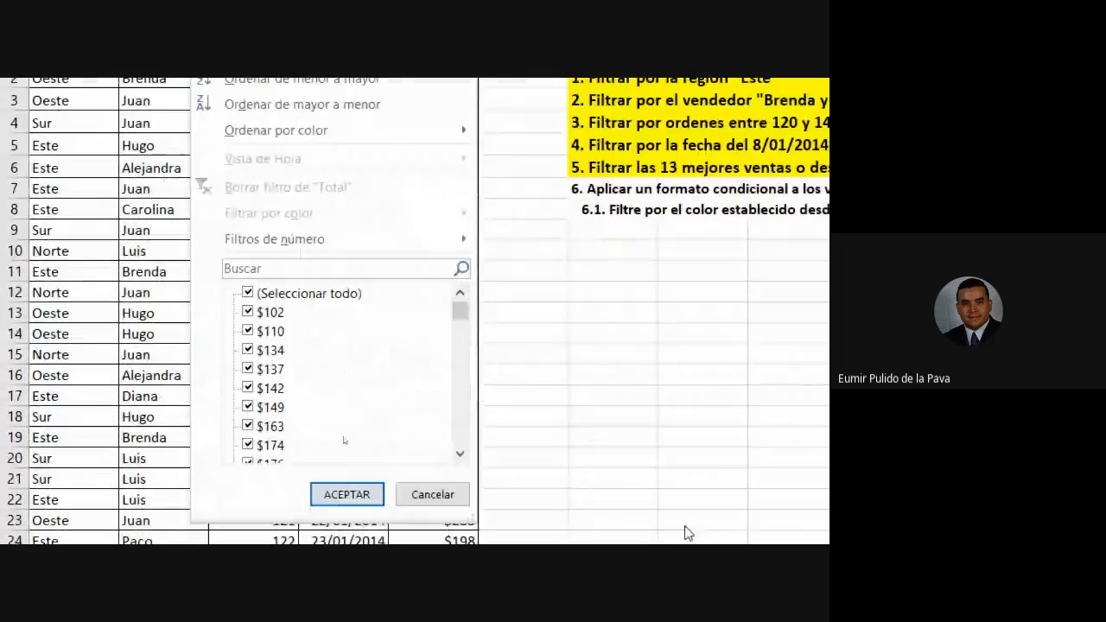
{"action": "mouse_move", "coordinate": [436, 525]}
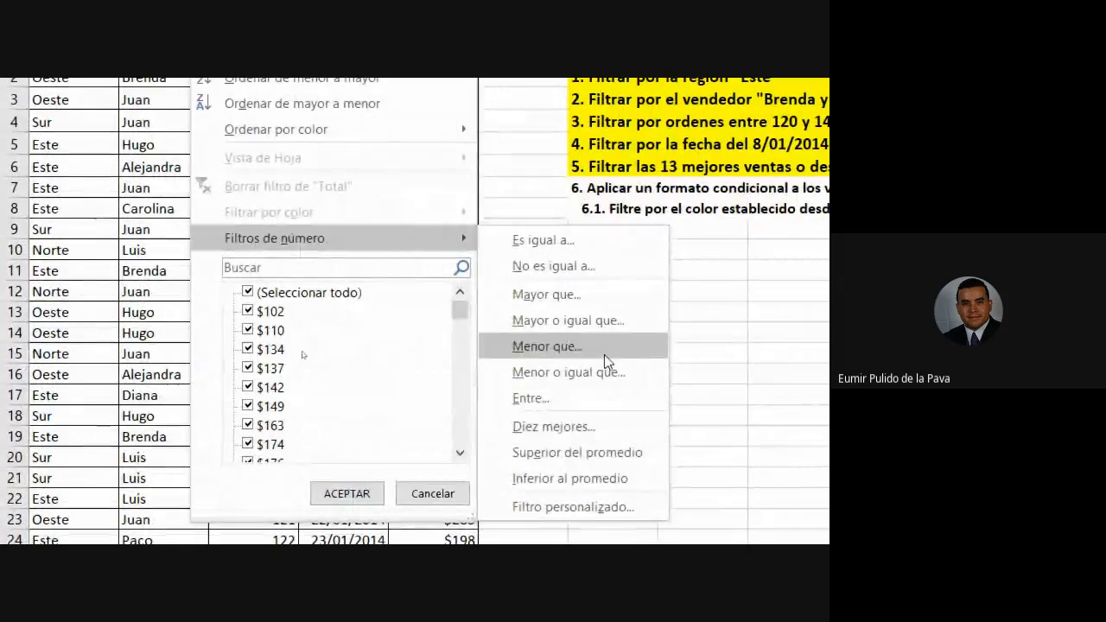
{"action": "left_click", "coordinate": [575, 453]}
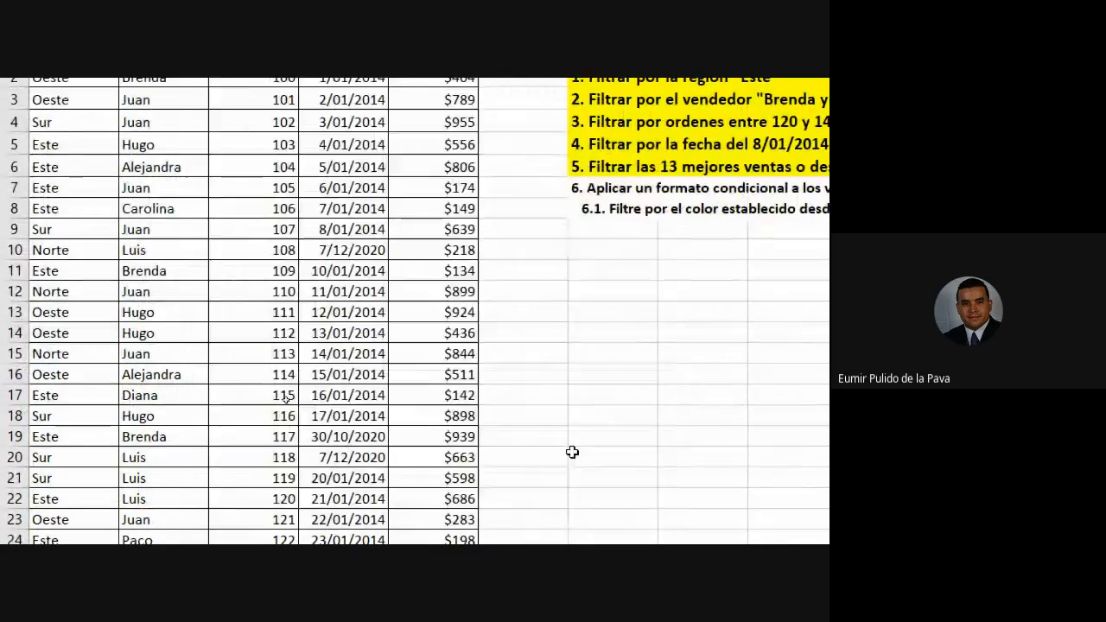
{"action": "left_click_drag", "start_coordinate": [460, 193], "coordinate": [461, 438]}
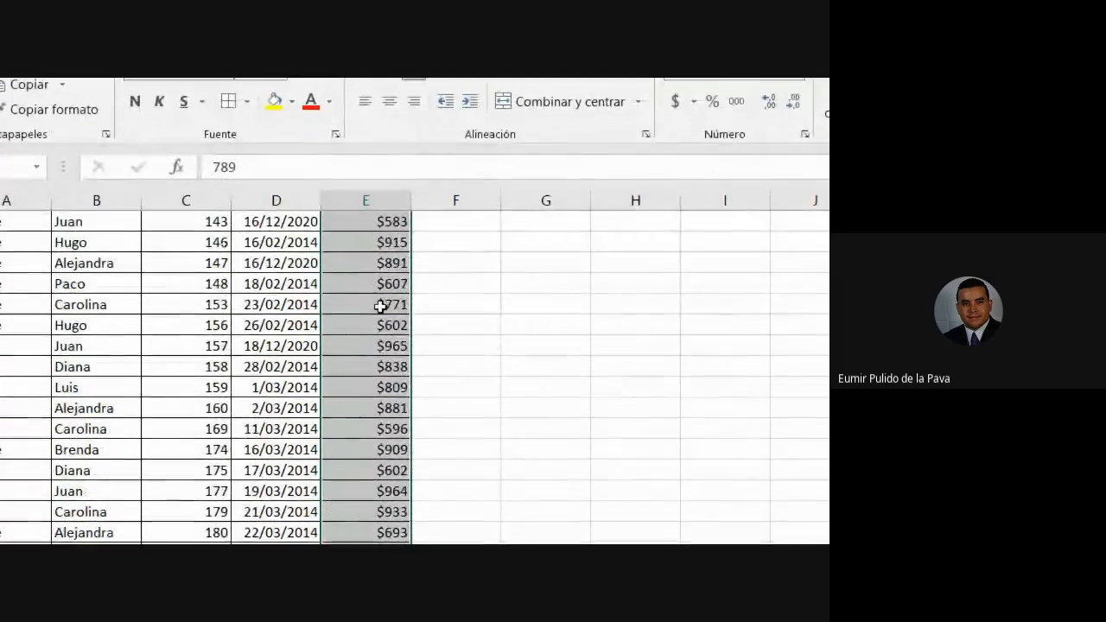
{"action": "scroll", "coordinate": [380, 306], "scroll_direction": "up", "scroll_amount": 8}
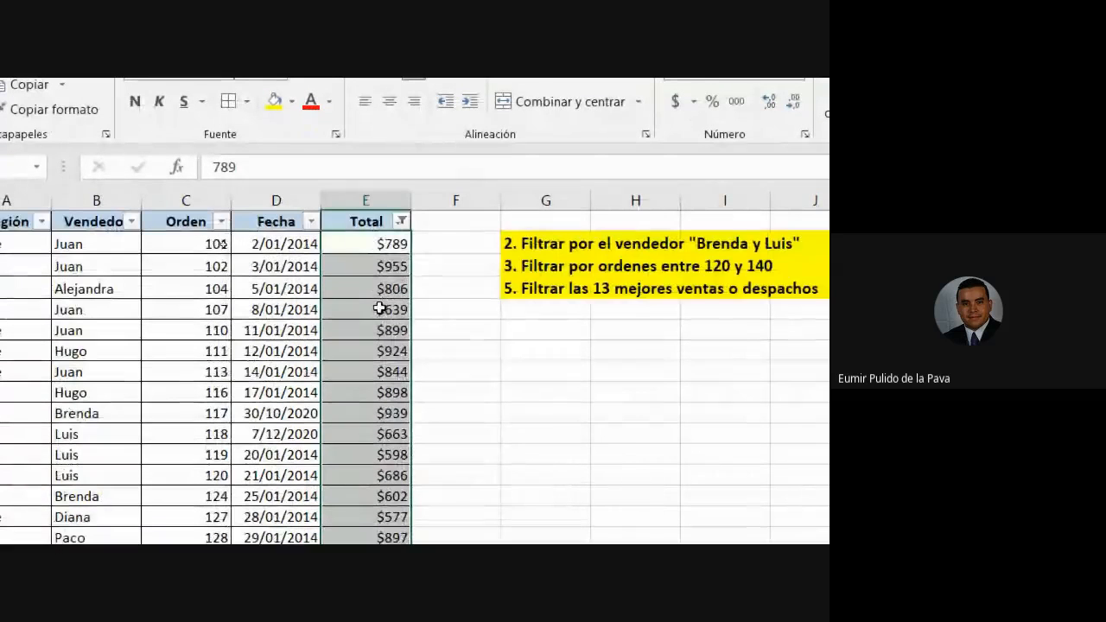
Clear the Total filter, then select instructions 5 to 6.1 and columns A to E.
{"action": "left_click", "coordinate": [401, 221]}
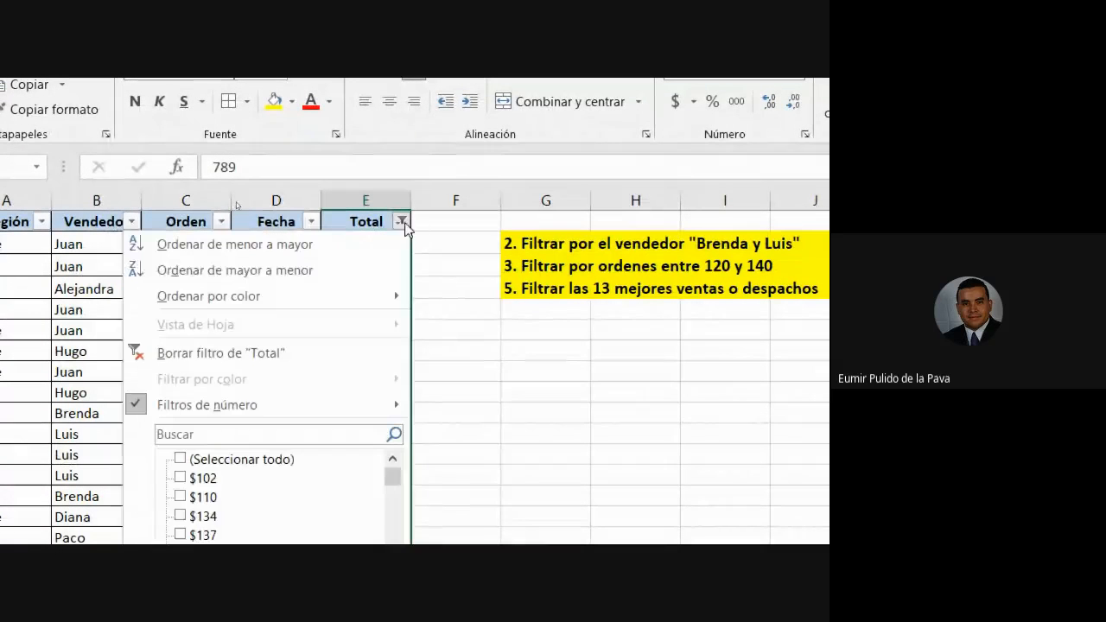
{"action": "left_click", "coordinate": [279, 353]}
{"action": "left_click", "coordinate": [611, 335]}
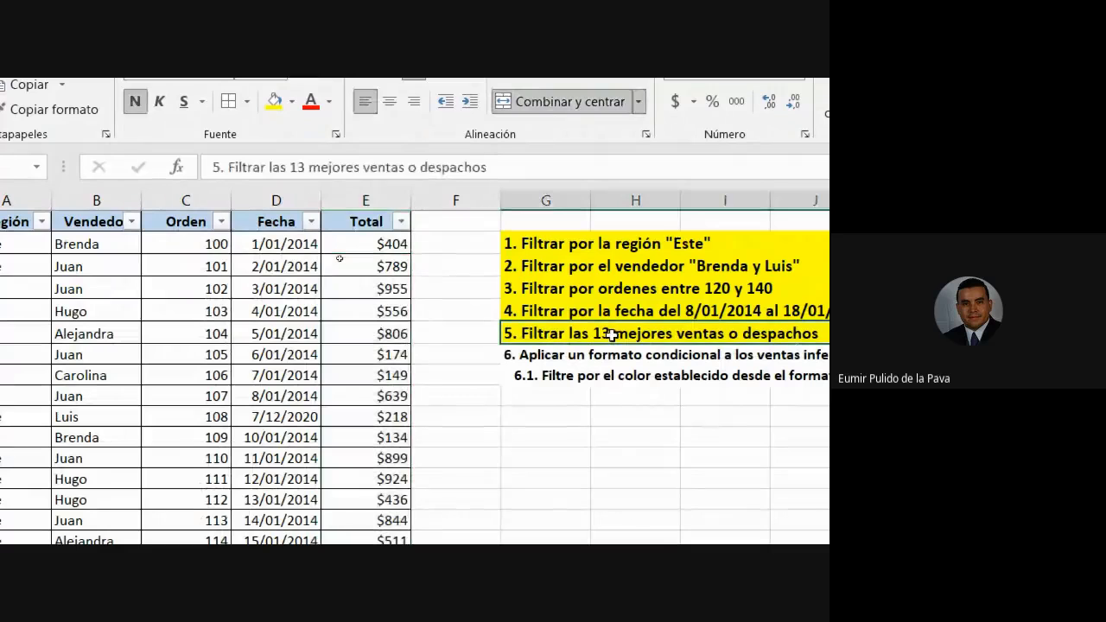
{"action": "left_click_drag", "start_coordinate": [609, 354], "coordinate": [600, 373]}
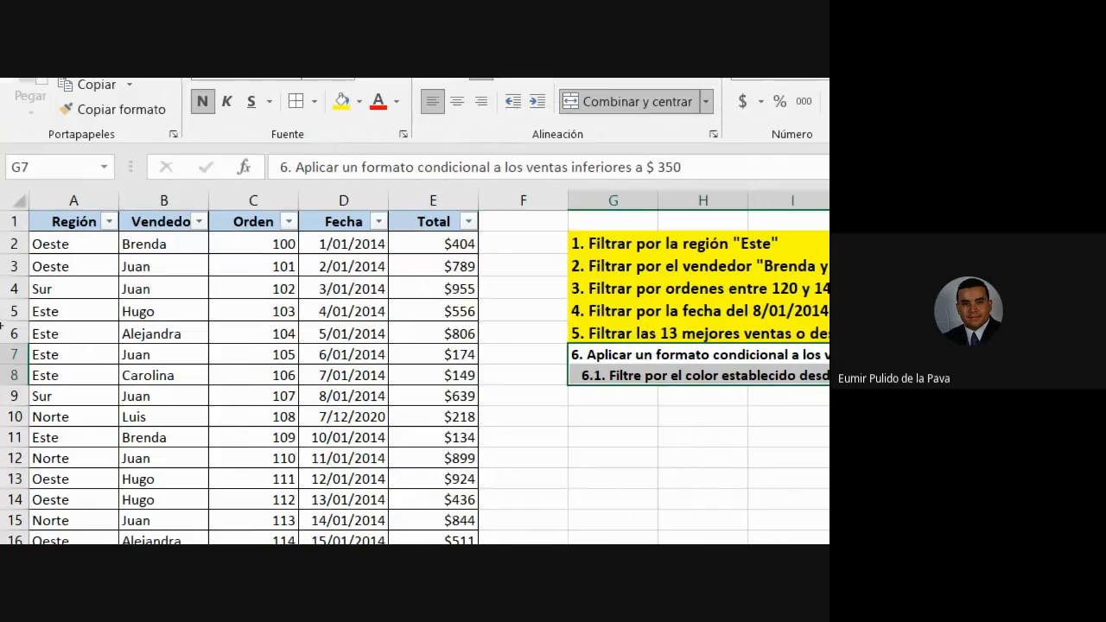
{"action": "left_click_drag", "start_coordinate": [71, 200], "coordinate": [434, 190]}
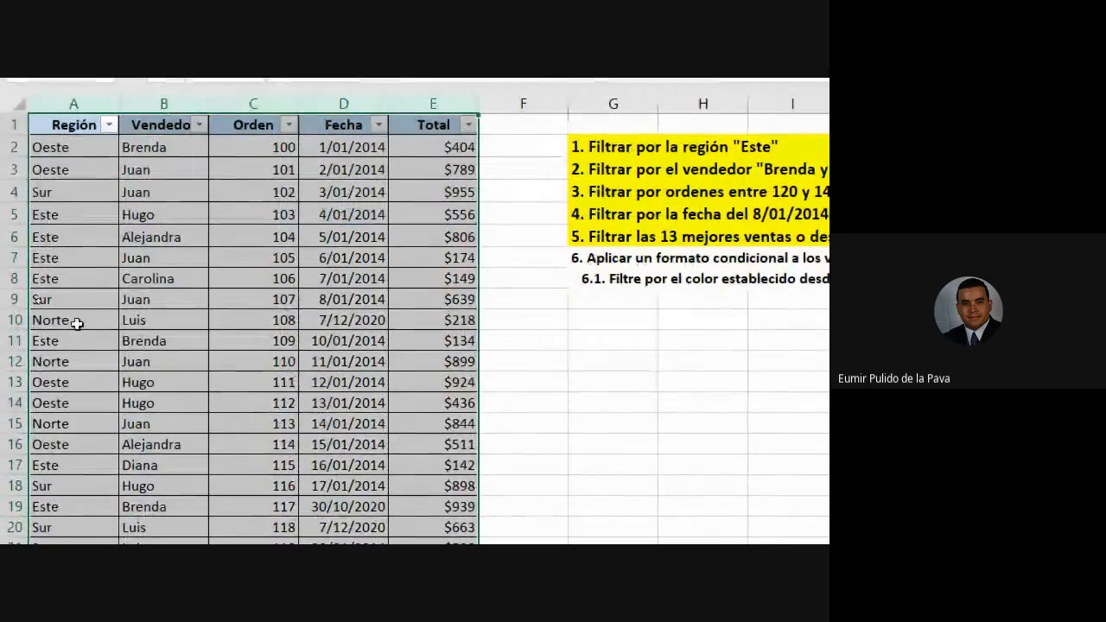
Fill the Sur cell A9 and the Oeste cell A35 yellow.
{"action": "left_click", "coordinate": [74, 298]}
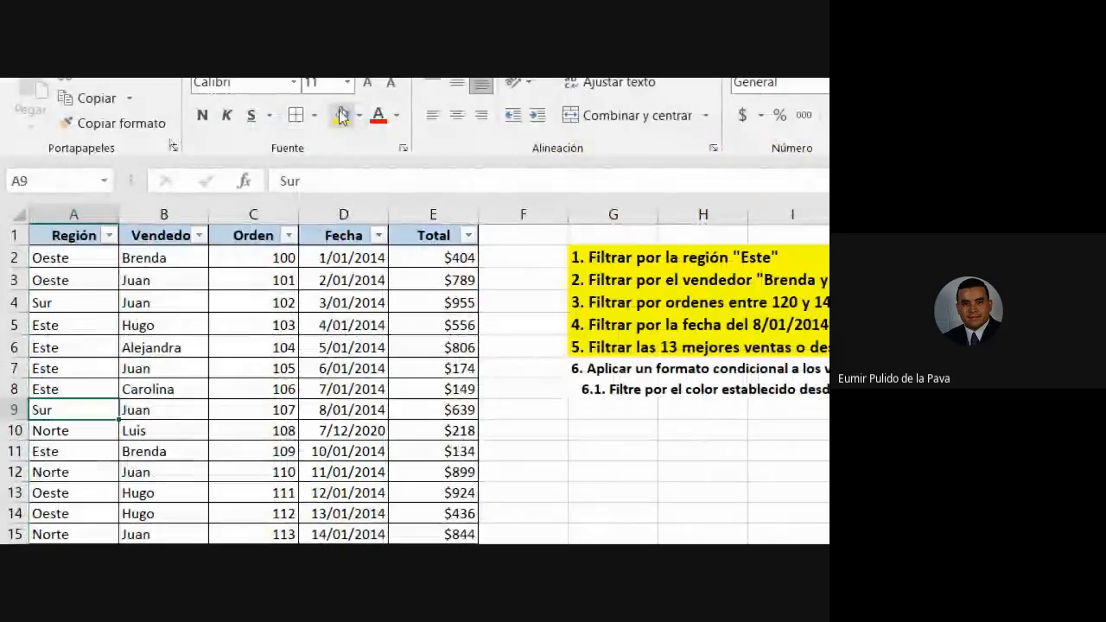
{"action": "left_click", "coordinate": [342, 118]}
{"action": "left_click", "coordinate": [61, 389]}
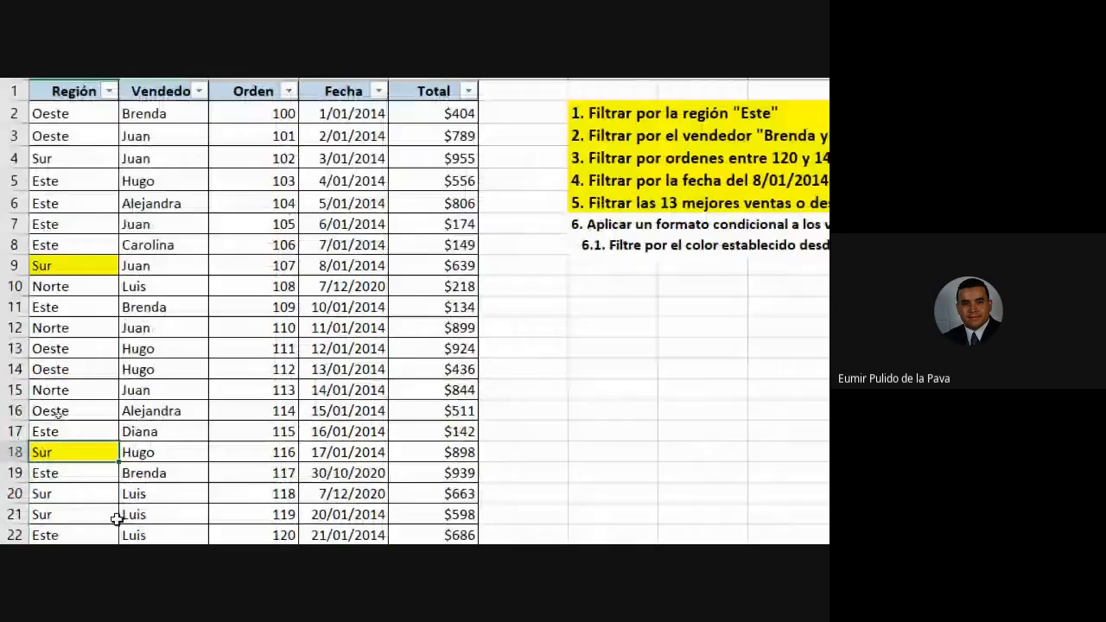
{"action": "scroll", "coordinate": [69, 427], "scroll_direction": "down", "scroll_amount": 6}
{"action": "left_click", "coordinate": [69, 427]}
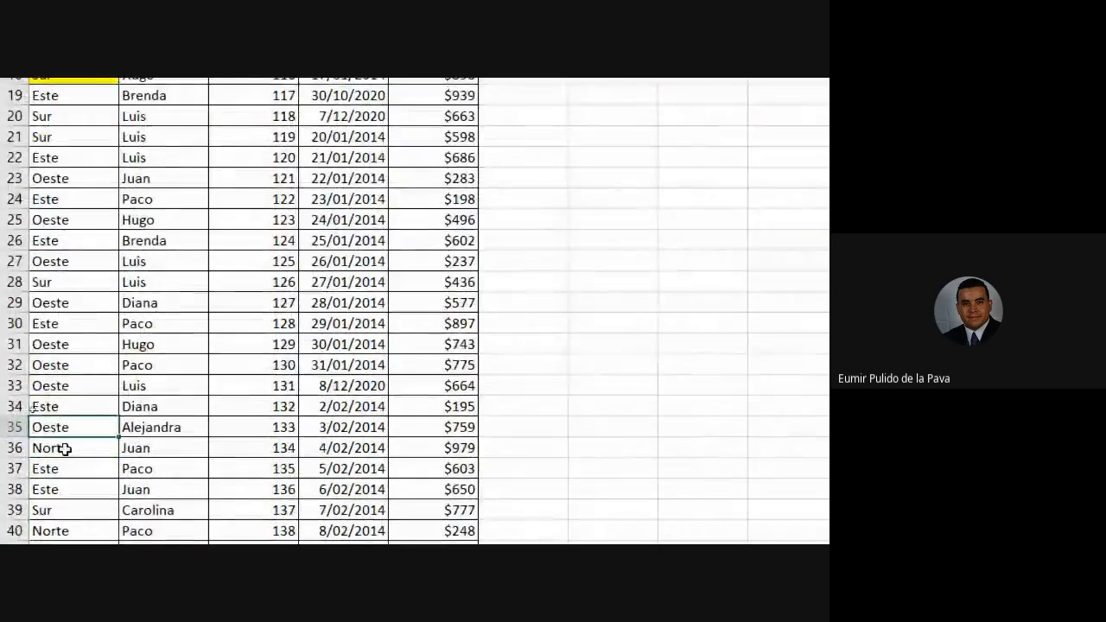
{"action": "left_click", "coordinate": [341, 156]}
Fill the Norte cell A40 and the Oeste cell A51 light blue.
{"action": "scroll", "coordinate": [89, 476], "scroll_direction": "down", "scroll_amount": 6}
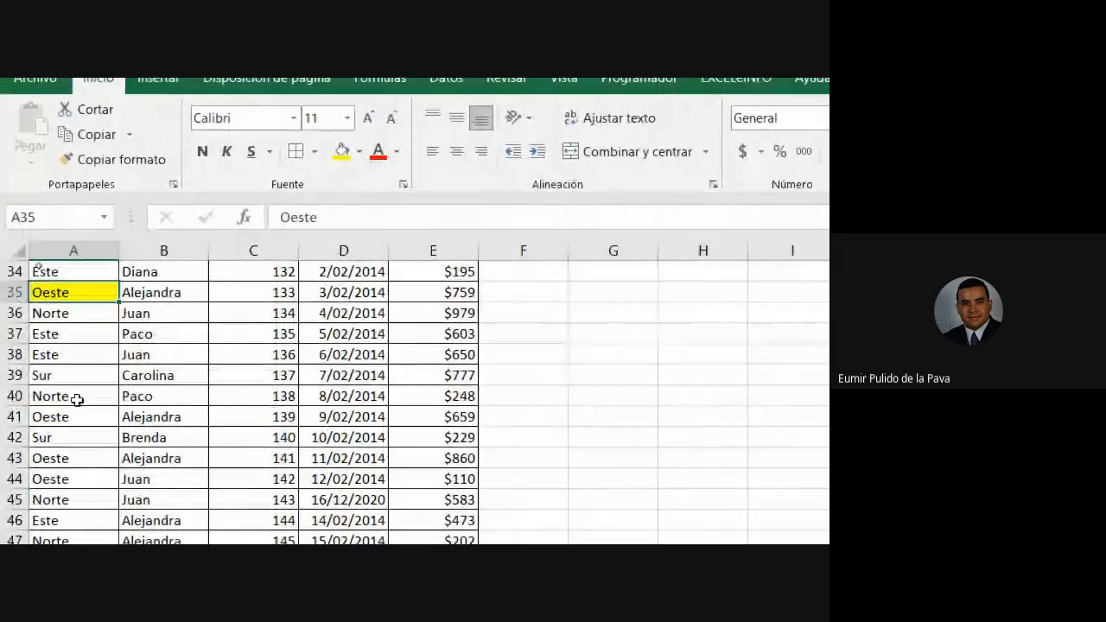
{"action": "left_click", "coordinate": [77, 399]}
{"action": "left_click", "coordinate": [358, 151]}
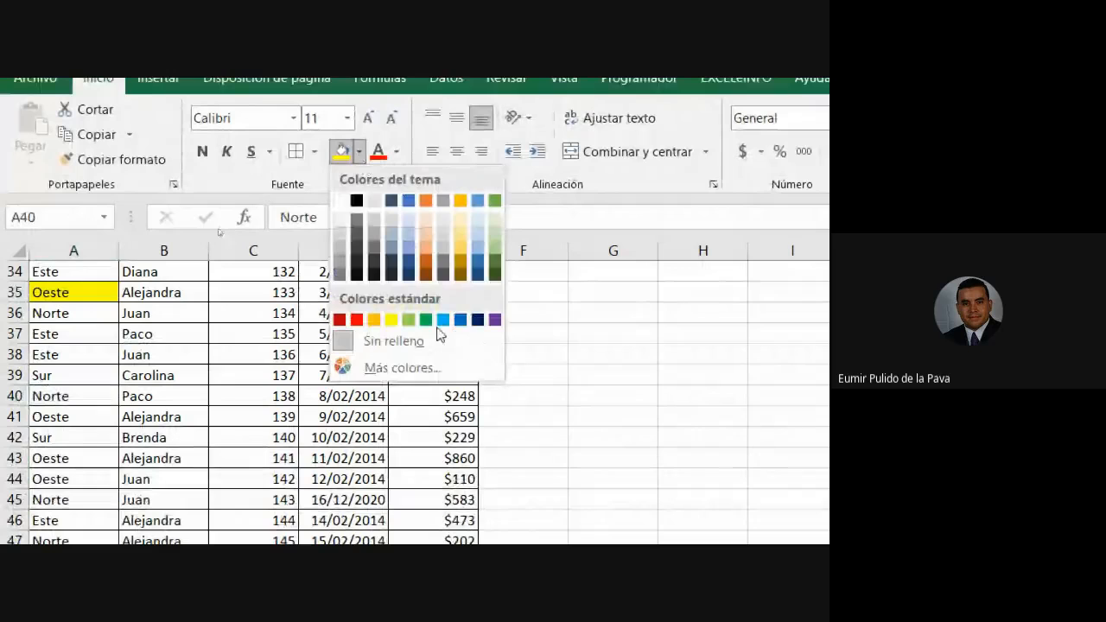
{"action": "left_click", "coordinate": [442, 320]}
{"action": "scroll", "coordinate": [74, 431], "scroll_direction": "down", "scroll_amount": 3}
{"action": "left_click", "coordinate": [66, 440]}
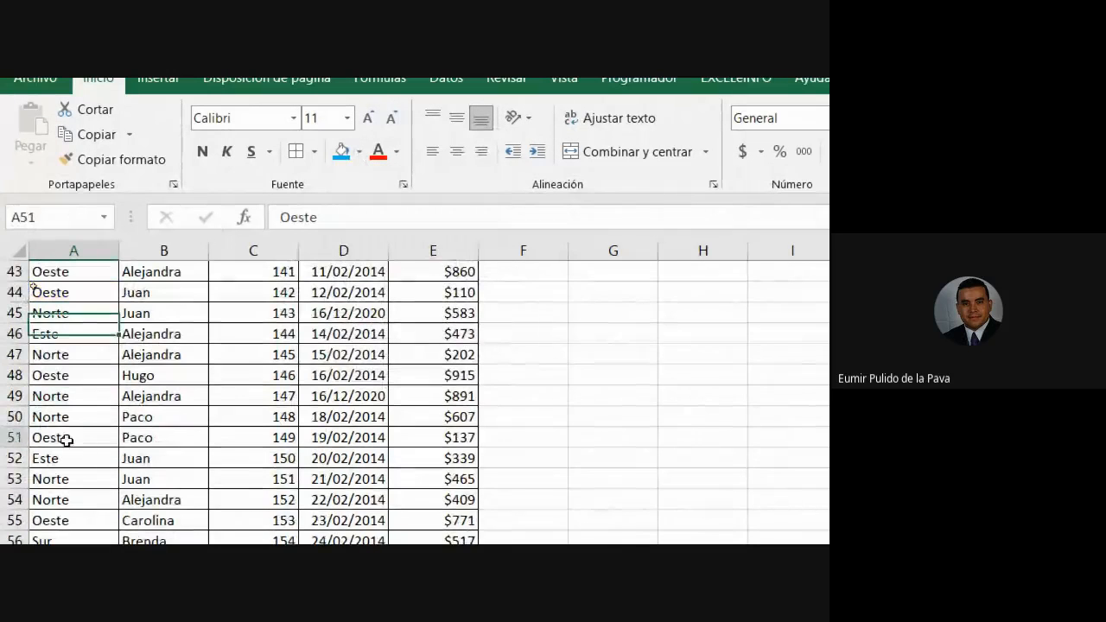
{"action": "left_click", "coordinate": [342, 152]}
Fill the Oeste cell A66 and the Norte cell A76 orange.
{"action": "scroll", "coordinate": [95, 419], "scroll_direction": "down", "scroll_amount": 5}
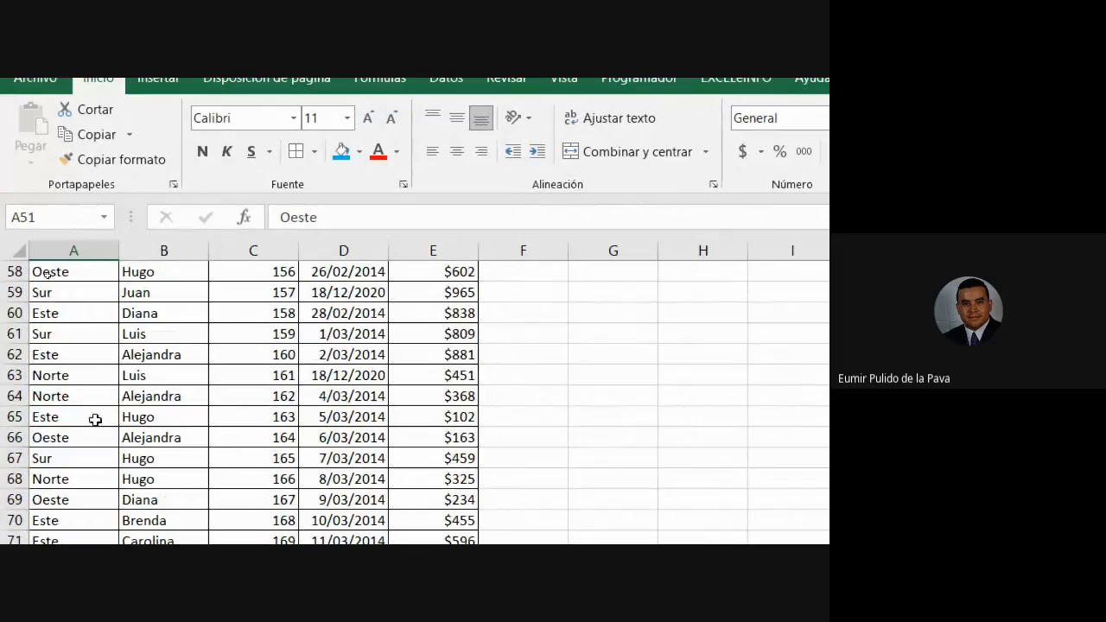
{"action": "left_click", "coordinate": [83, 436]}
{"action": "left_click", "coordinate": [358, 151]}
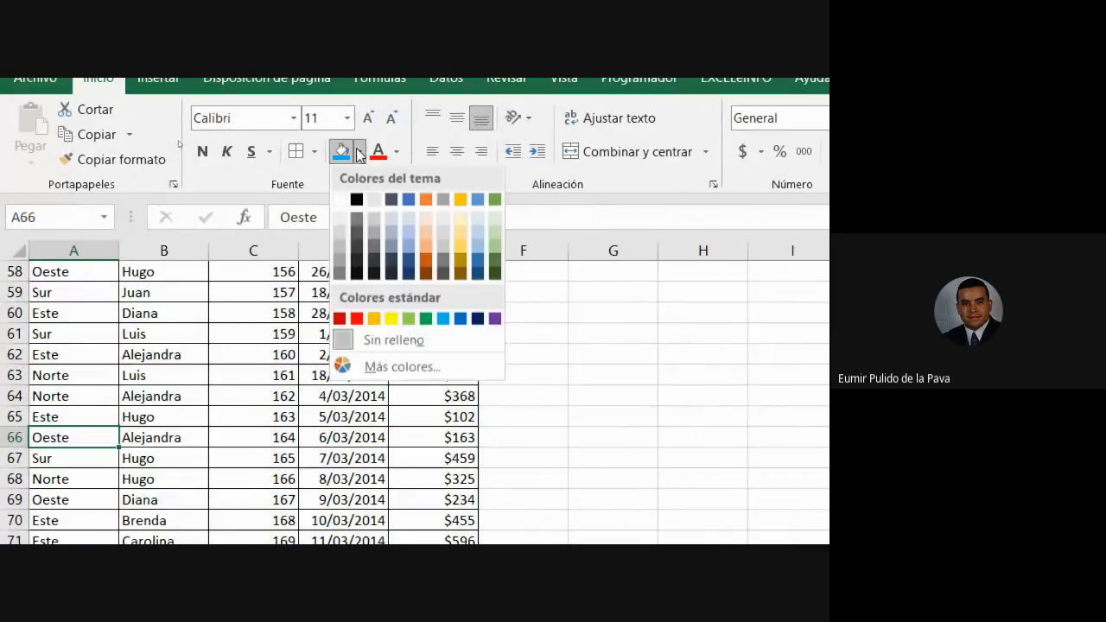
{"action": "left_click", "coordinate": [374, 320]}
{"action": "scroll", "coordinate": [71, 403], "scroll_direction": "down", "scroll_amount": 4}
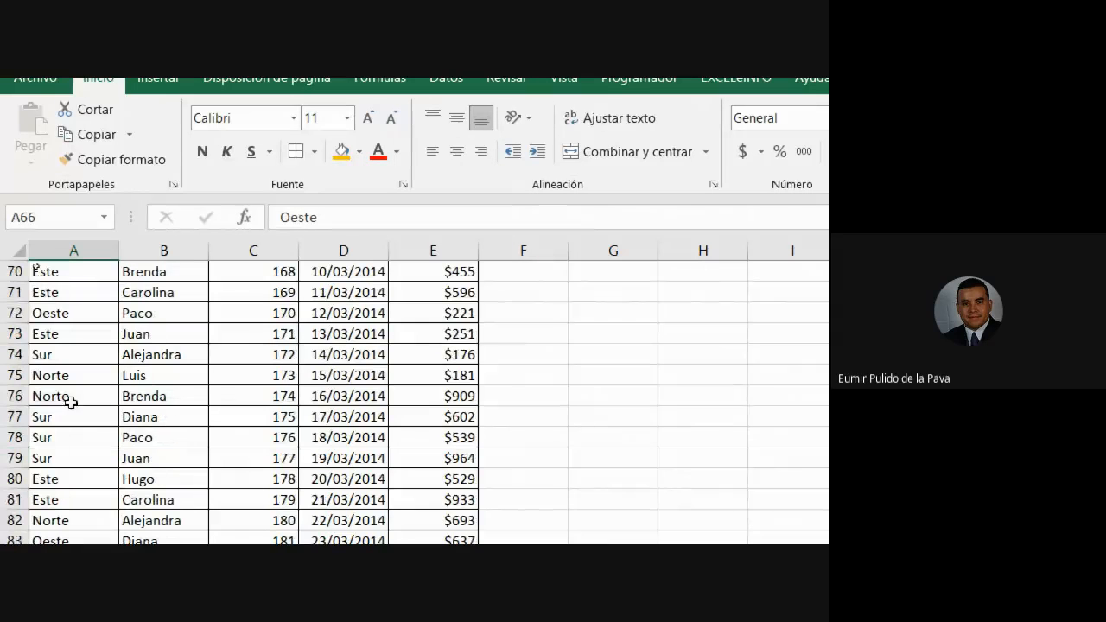
{"action": "left_click", "coordinate": [71, 399]}
{"action": "left_click", "coordinate": [345, 151]}
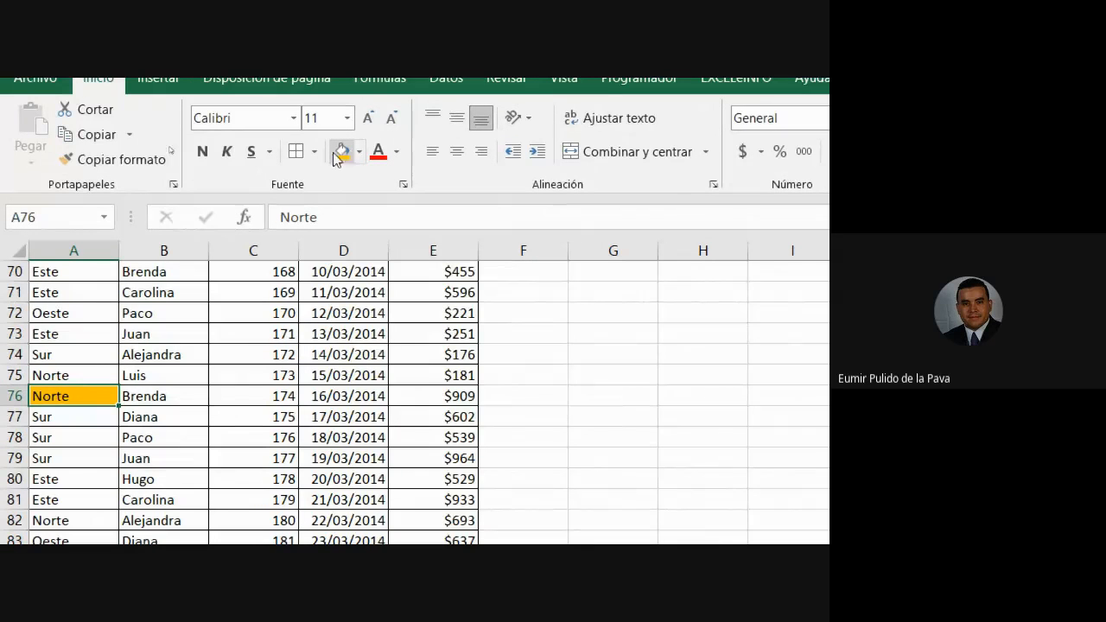
{"action": "scroll", "coordinate": [99, 412], "scroll_direction": "up", "scroll_amount": 20}
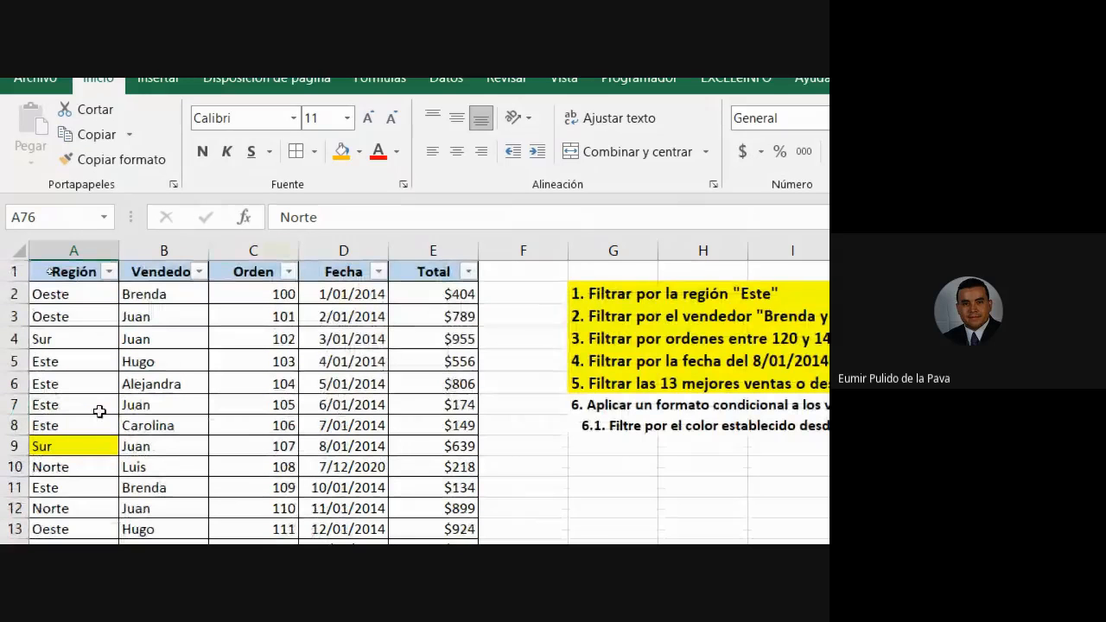
{"action": "left_click", "coordinate": [199, 271]}
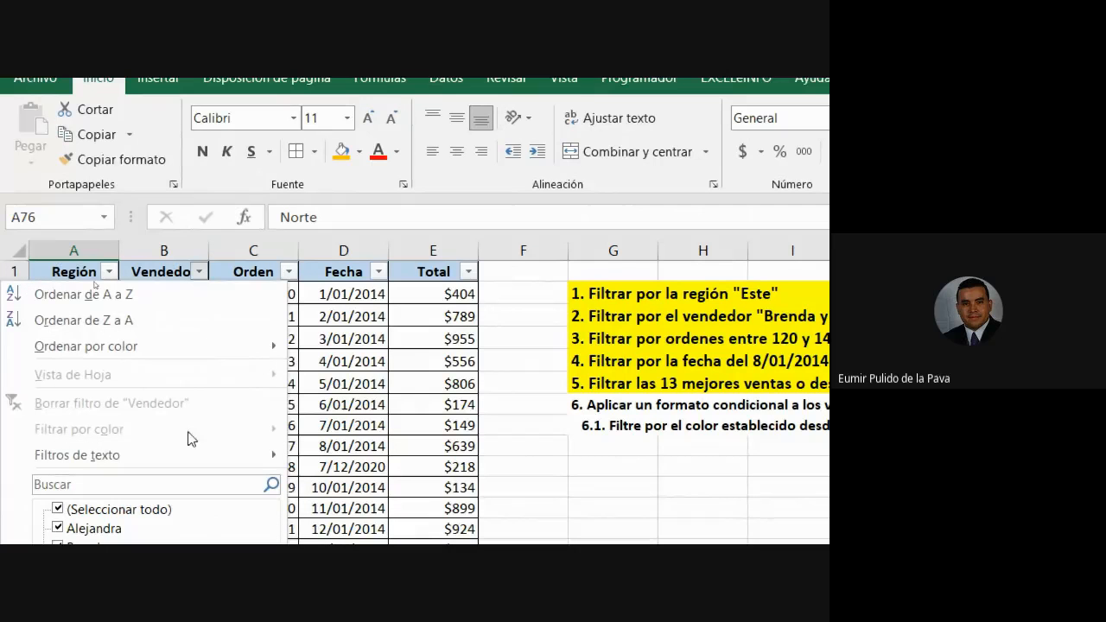
{"action": "left_click", "coordinate": [288, 272]}
{"action": "left_click", "coordinate": [288, 271]}
{"action": "key", "text": "Escape"}
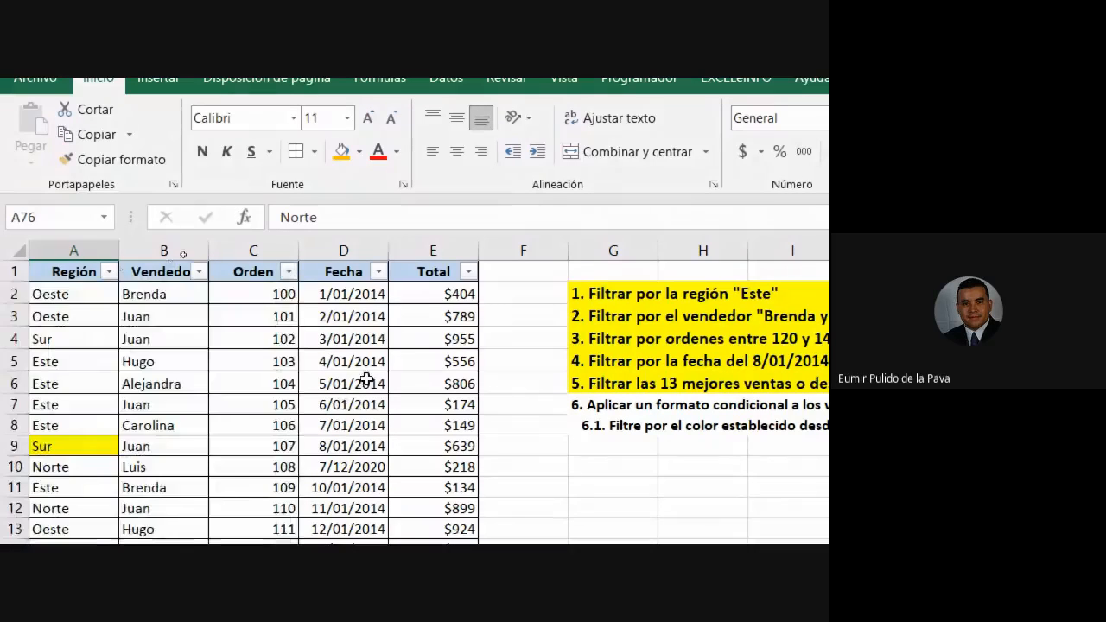
{"action": "left_click_drag", "start_coordinate": [164, 250], "coordinate": [274, 245]}
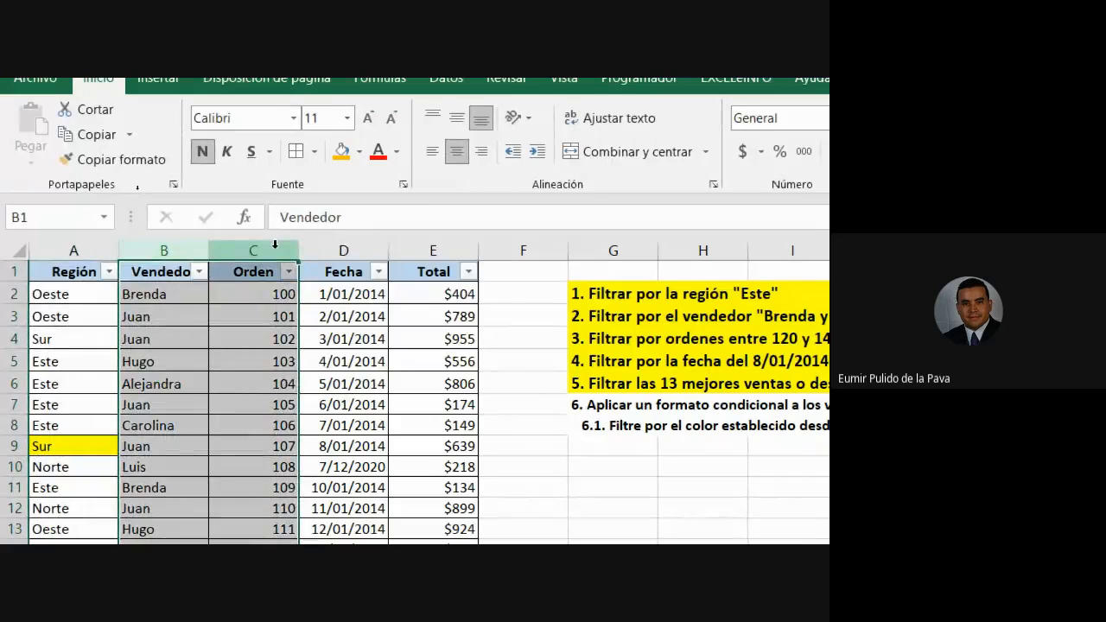
{"action": "left_click", "coordinate": [64, 273]}
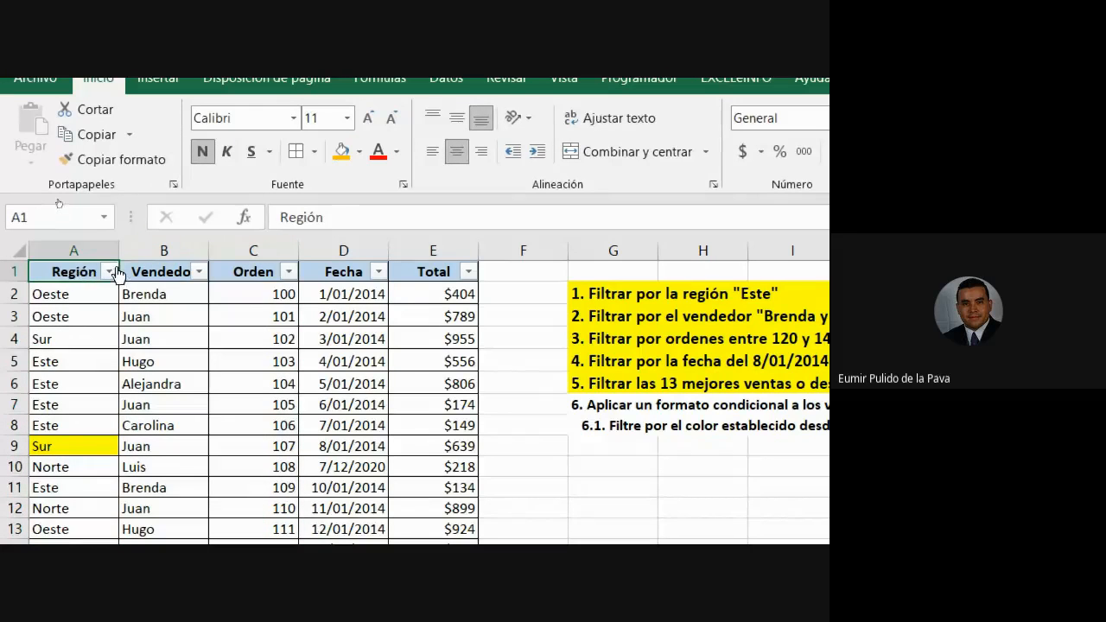
{"action": "left_click", "coordinate": [112, 272]}
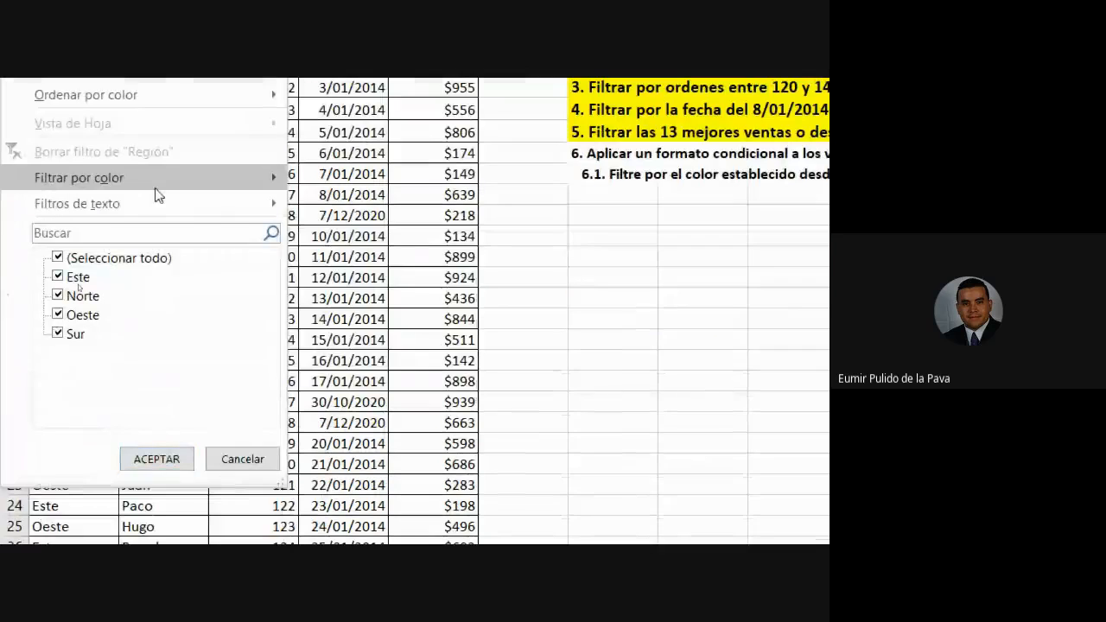
{"action": "mouse_move", "coordinate": [159, 180]}
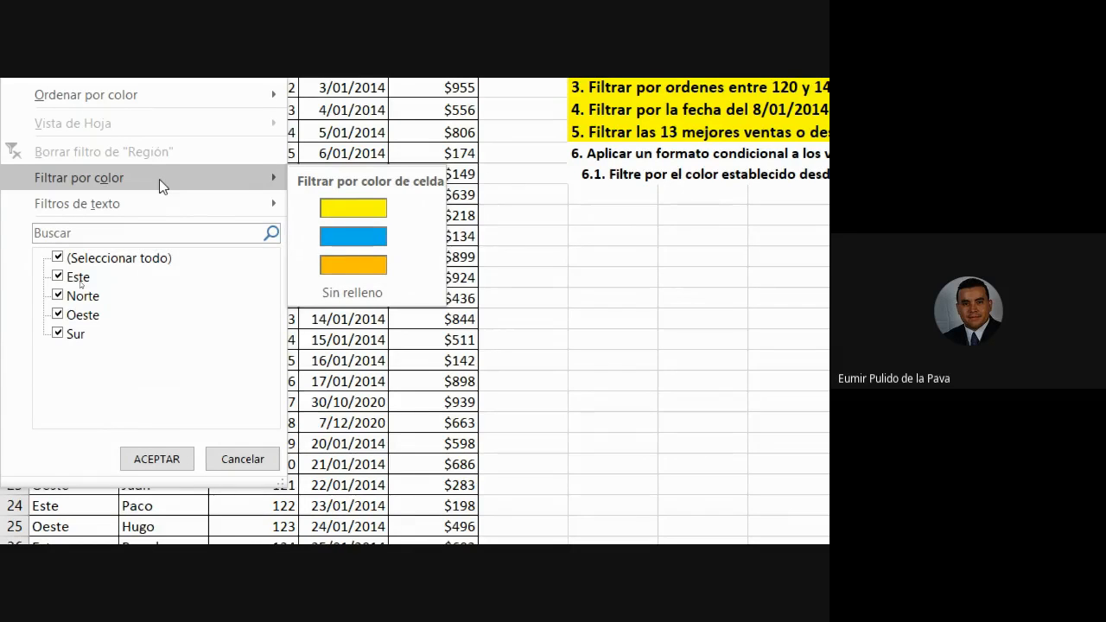
{"action": "left_click", "coordinate": [352, 292]}
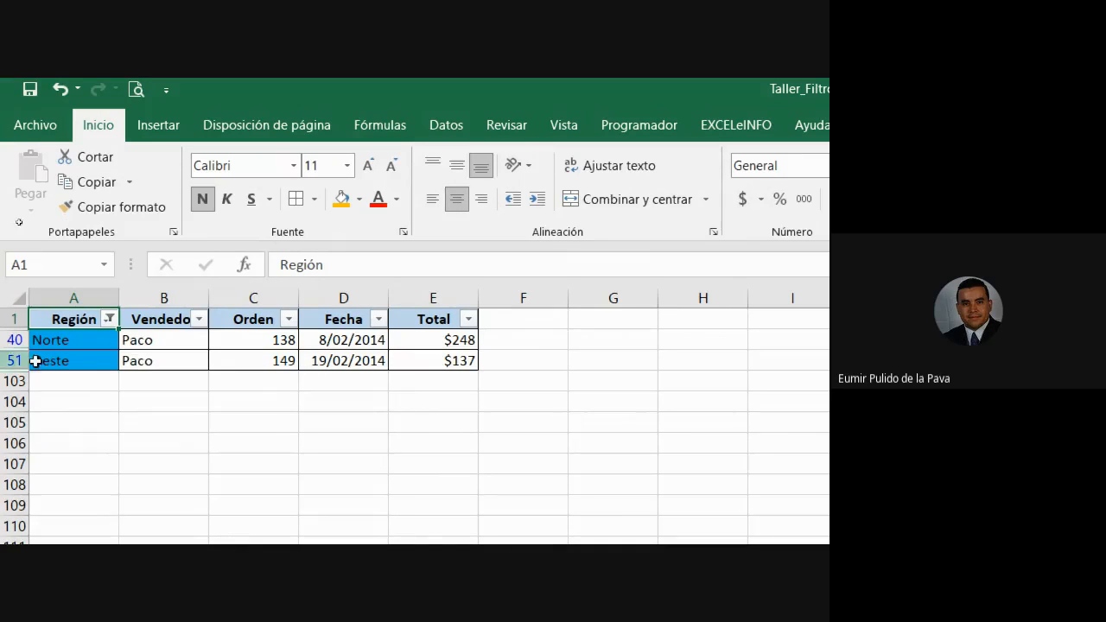
{"action": "left_click", "coordinate": [109, 319]}
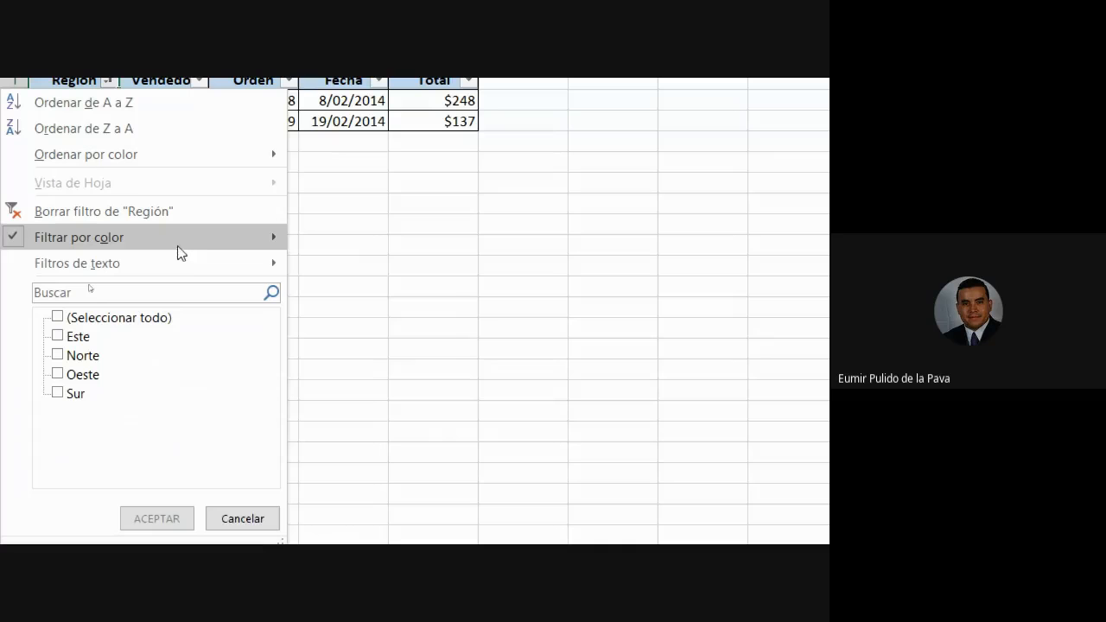
{"action": "mouse_move", "coordinate": [178, 250]}
{"action": "left_click", "coordinate": [354, 324]}
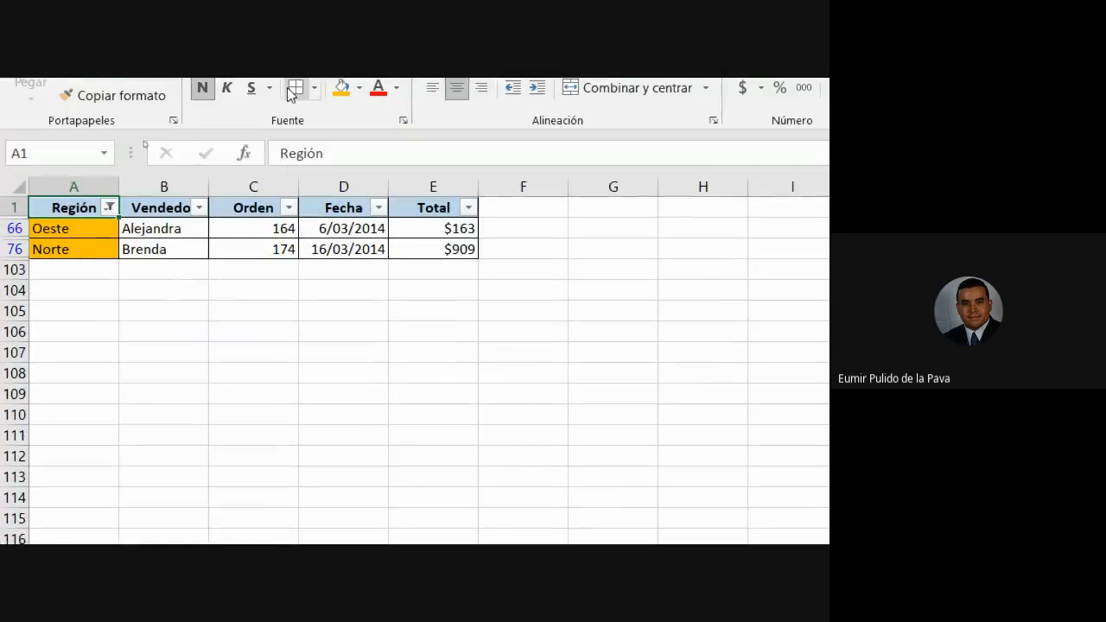
{"action": "left_click", "coordinate": [110, 218]}
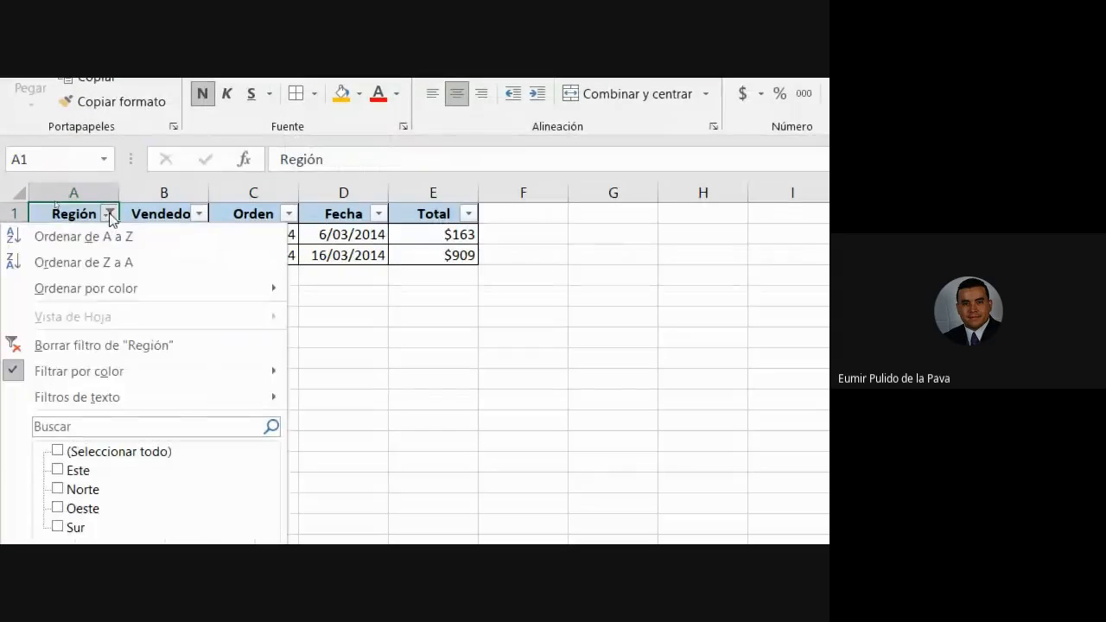
{"action": "left_click", "coordinate": [105, 343]}
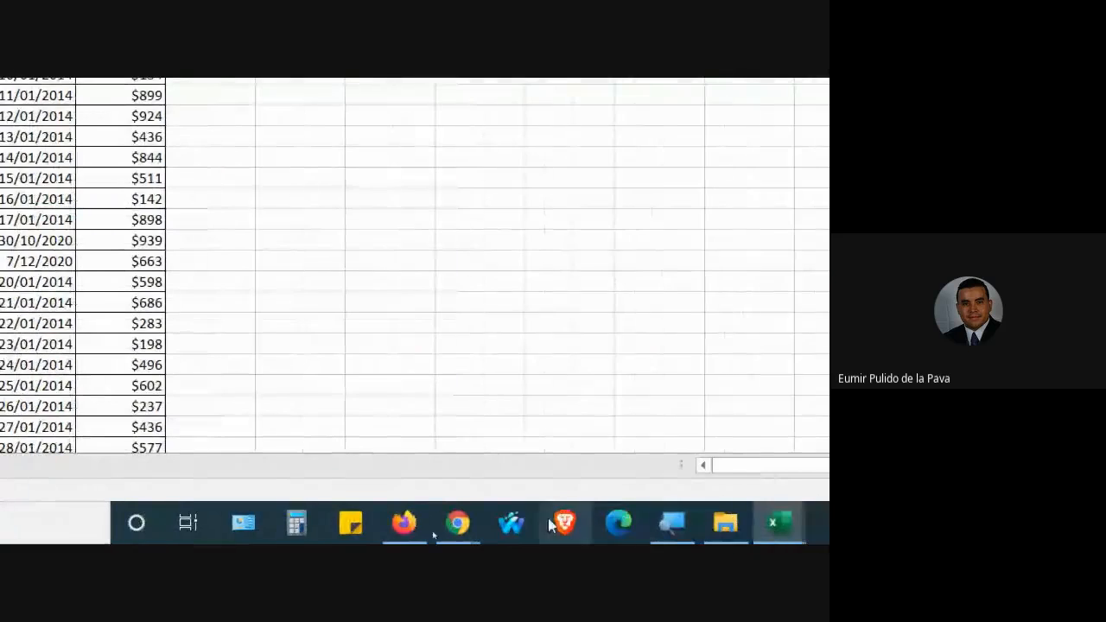
{"action": "left_click", "coordinate": [661, 524]}
{"action": "left_click", "coordinate": [339, 331]}
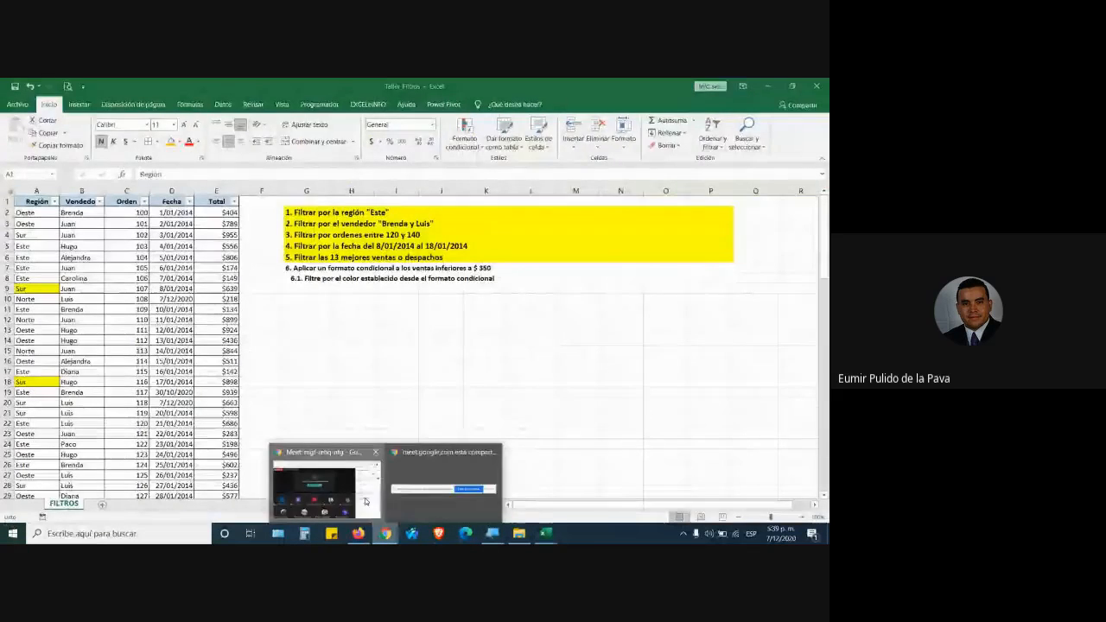
{"action": "left_click", "coordinate": [321, 470]}
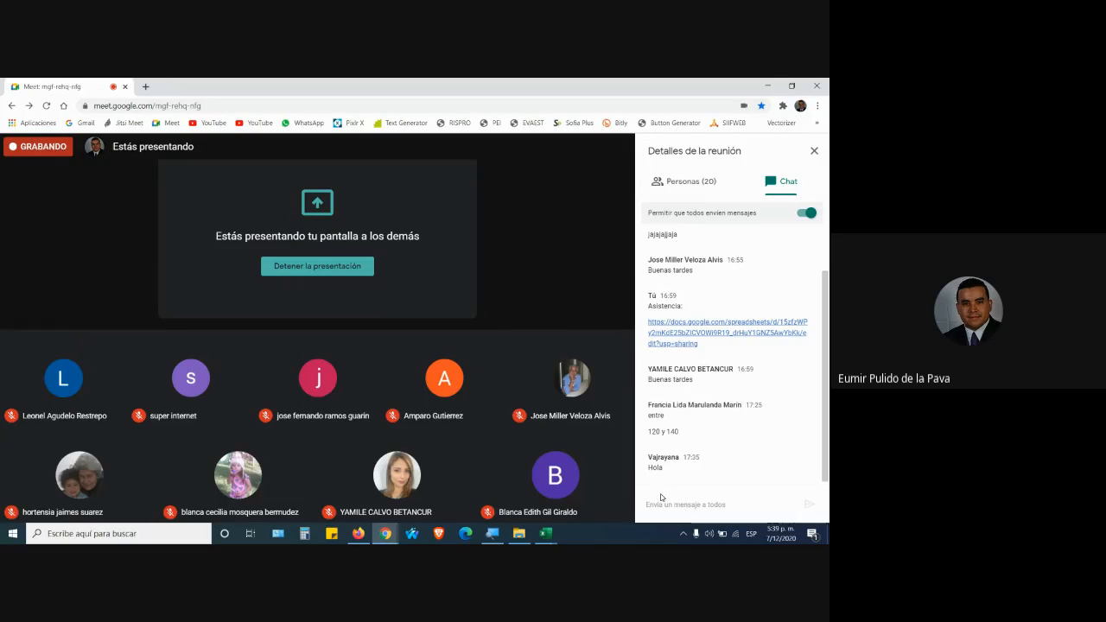
{"action": "mouse_move", "coordinate": [622, 446]}
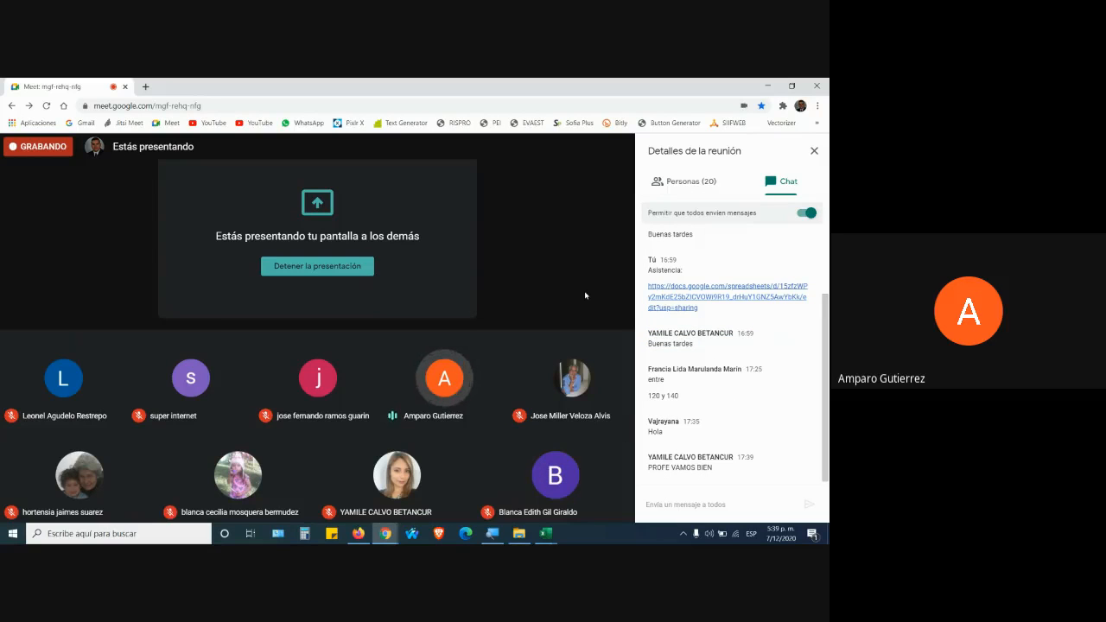
{"action": "mouse_move", "coordinate": [545, 533]}
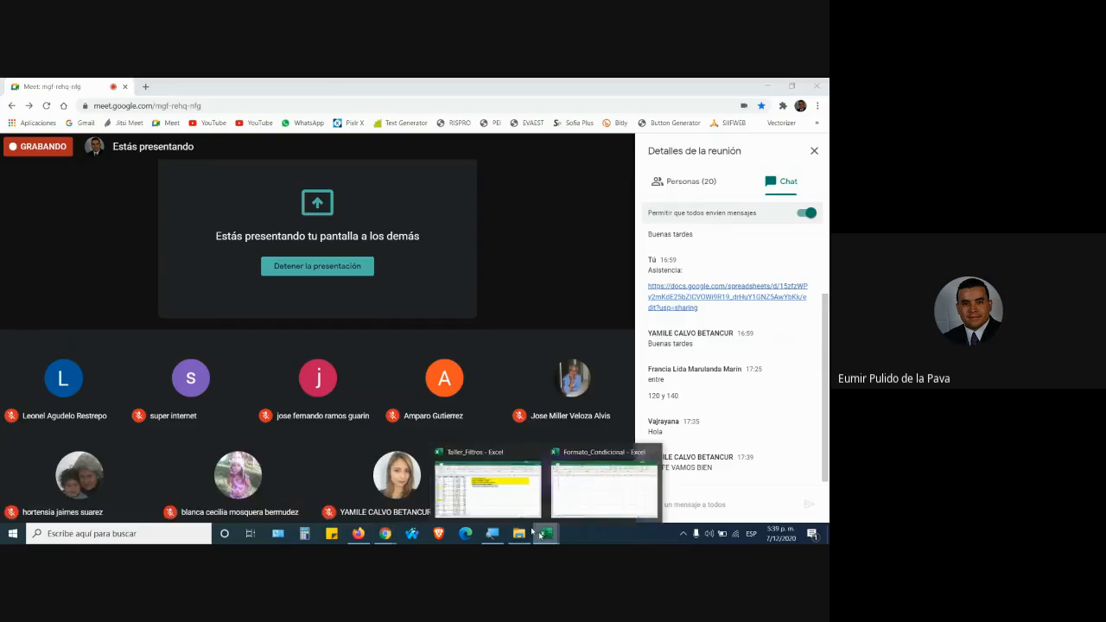
{"action": "left_click", "coordinate": [481, 497]}
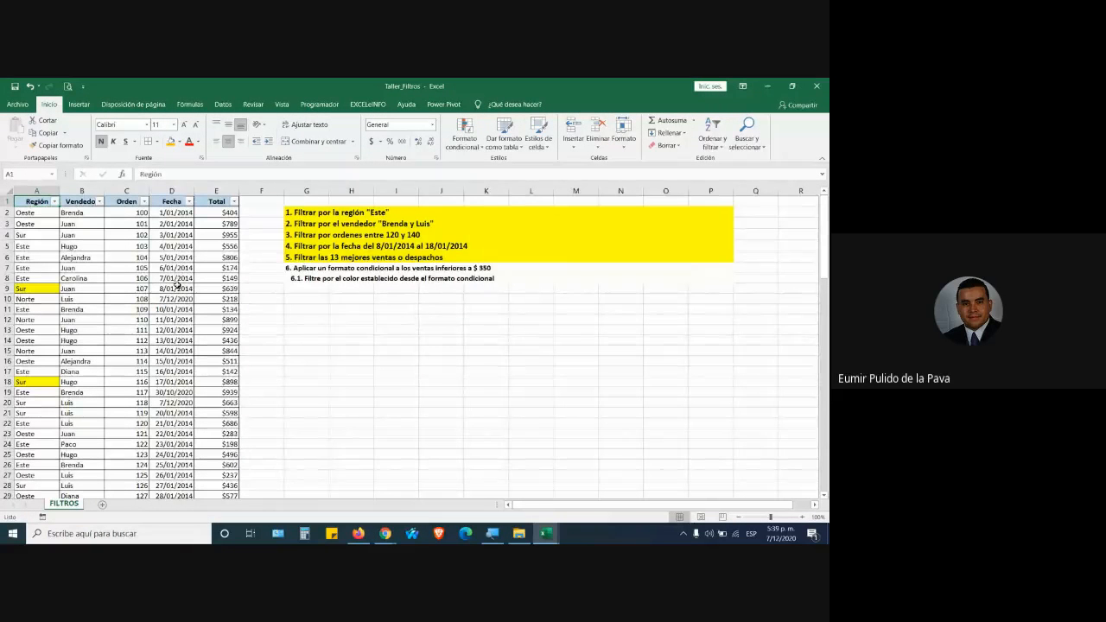
Check the FICHA 2244855 sheet in Firefox and the Taller_Filtros workbook, then return to the Meet call.
{"action": "left_click", "coordinate": [358, 533]}
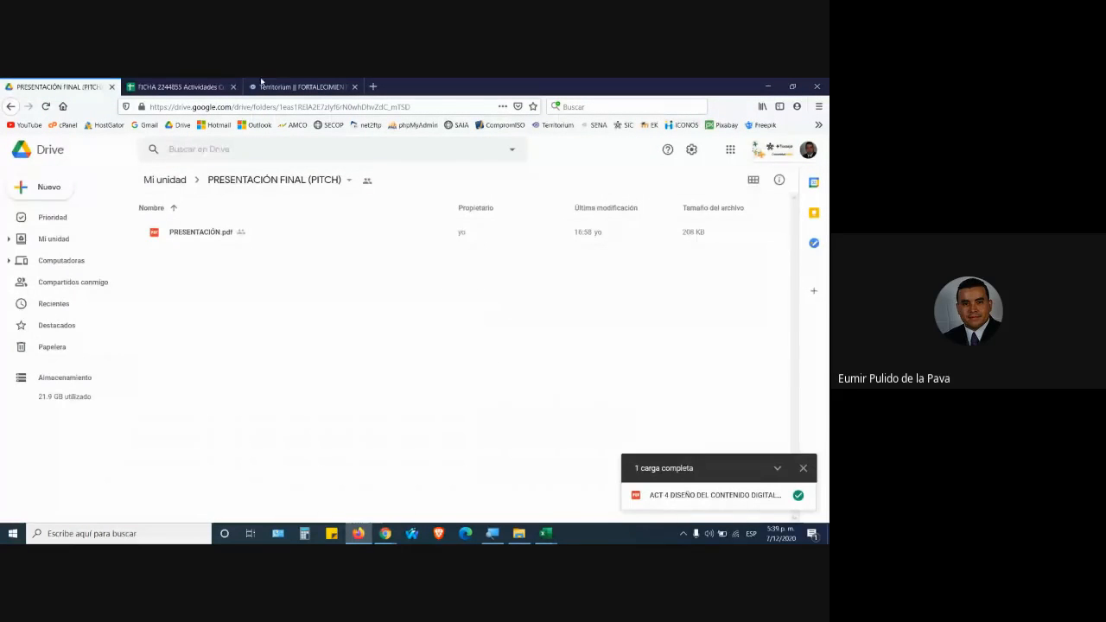
{"action": "left_click", "coordinate": [180, 86]}
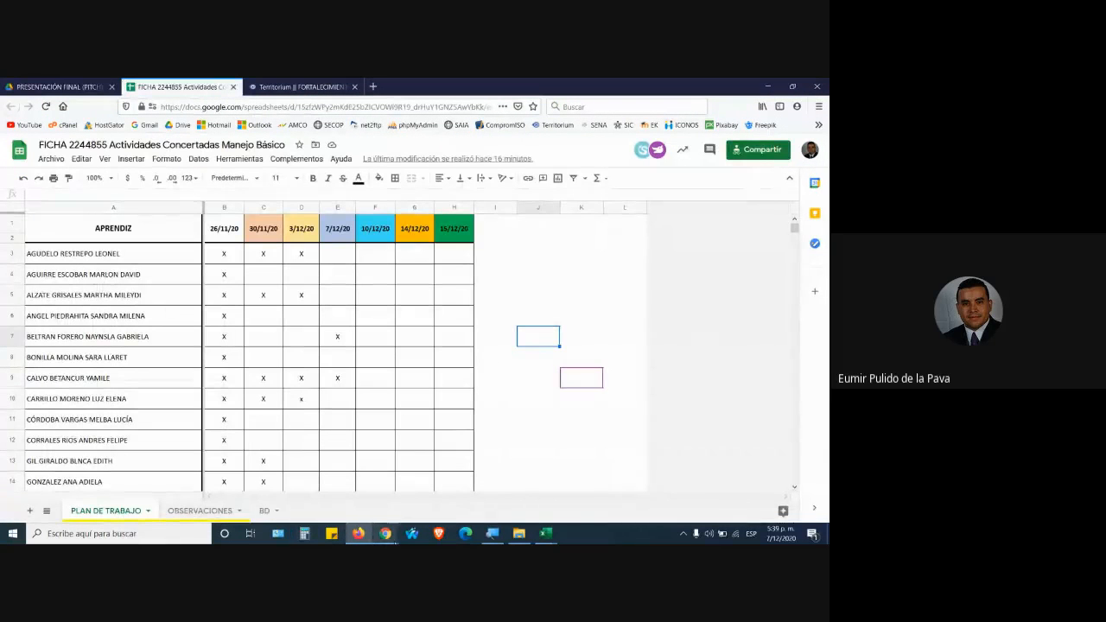
{"action": "left_click", "coordinate": [466, 488]}
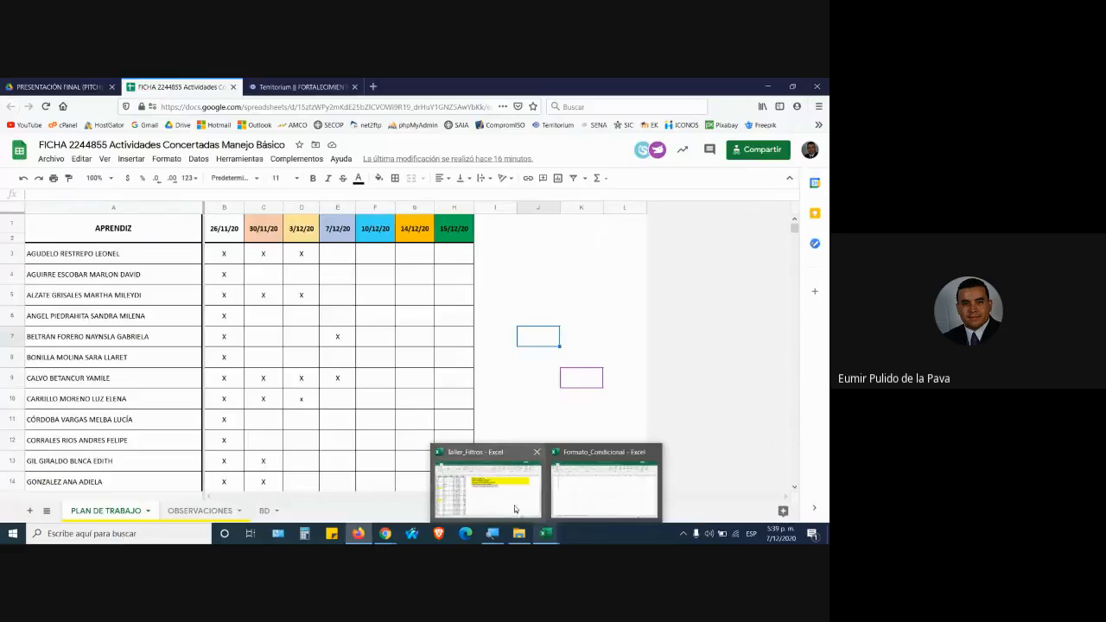
{"action": "left_click", "coordinate": [489, 484]}
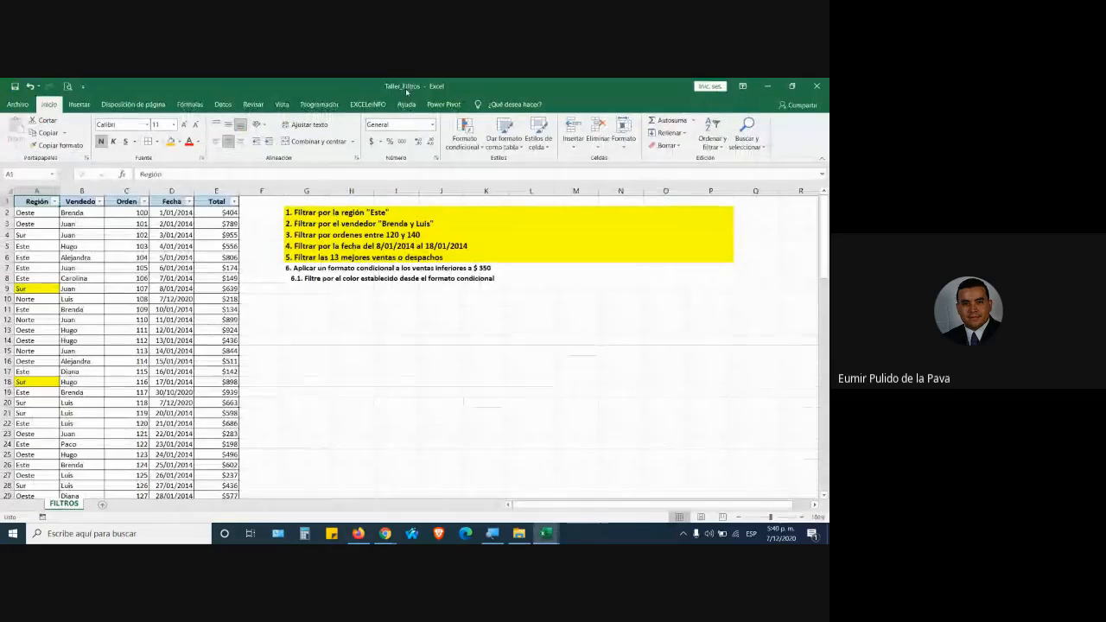
{"action": "left_click", "coordinate": [108, 299]}
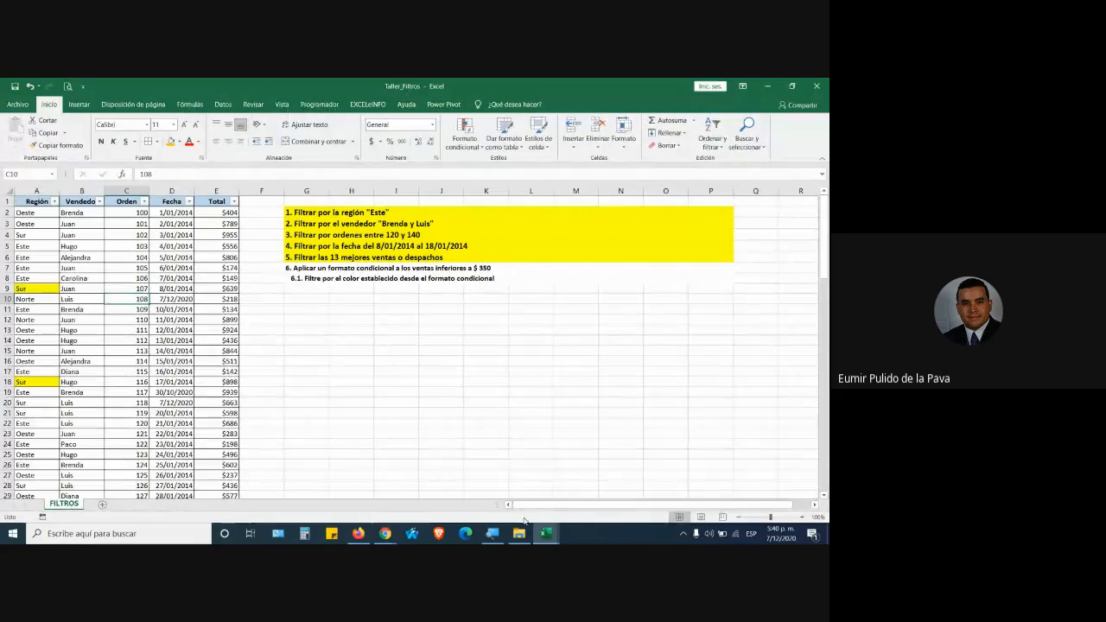
{"action": "mouse_move", "coordinate": [542, 536]}
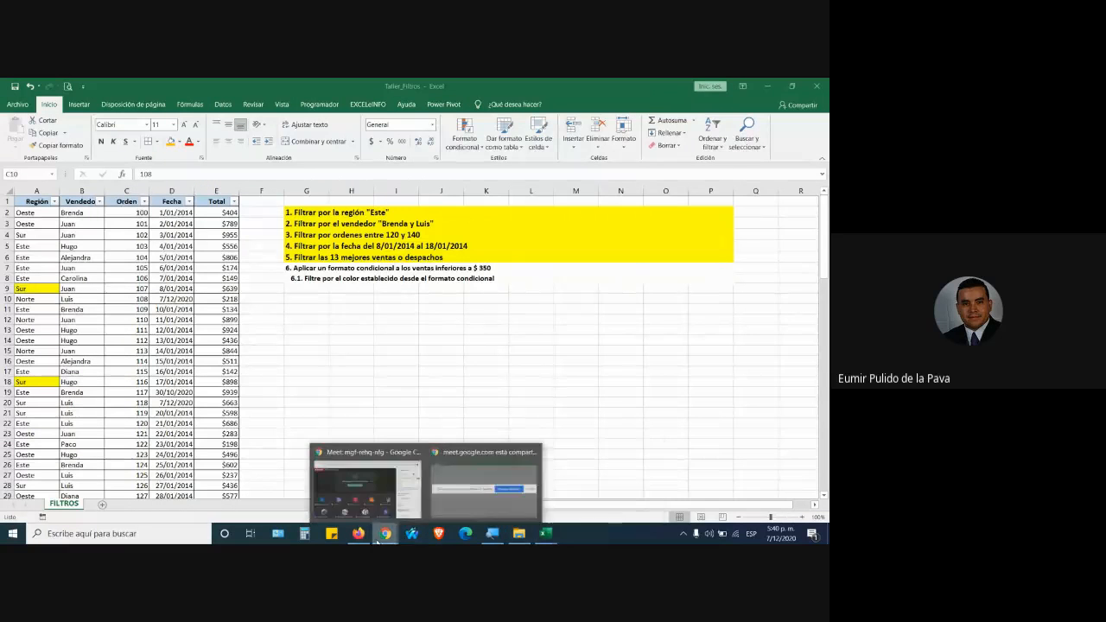
{"action": "left_click", "coordinate": [352, 494]}
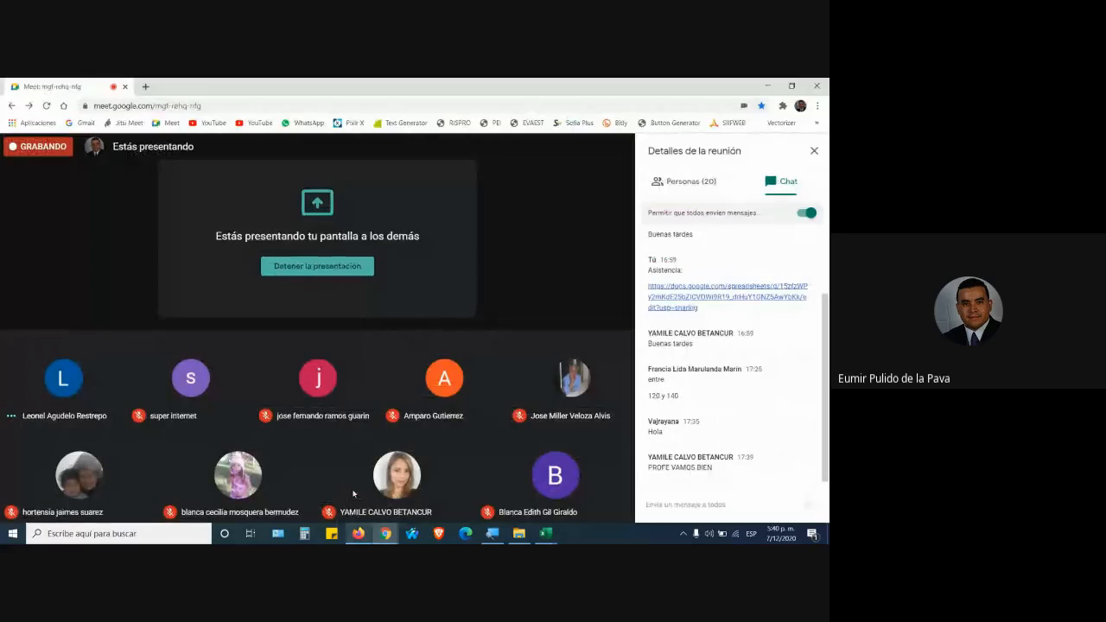
Bring the Formato_Condicional workbook to the front from the Excel taskbar previews.
{"action": "left_click", "coordinate": [544, 535]}
{"action": "left_click", "coordinate": [608, 490]}
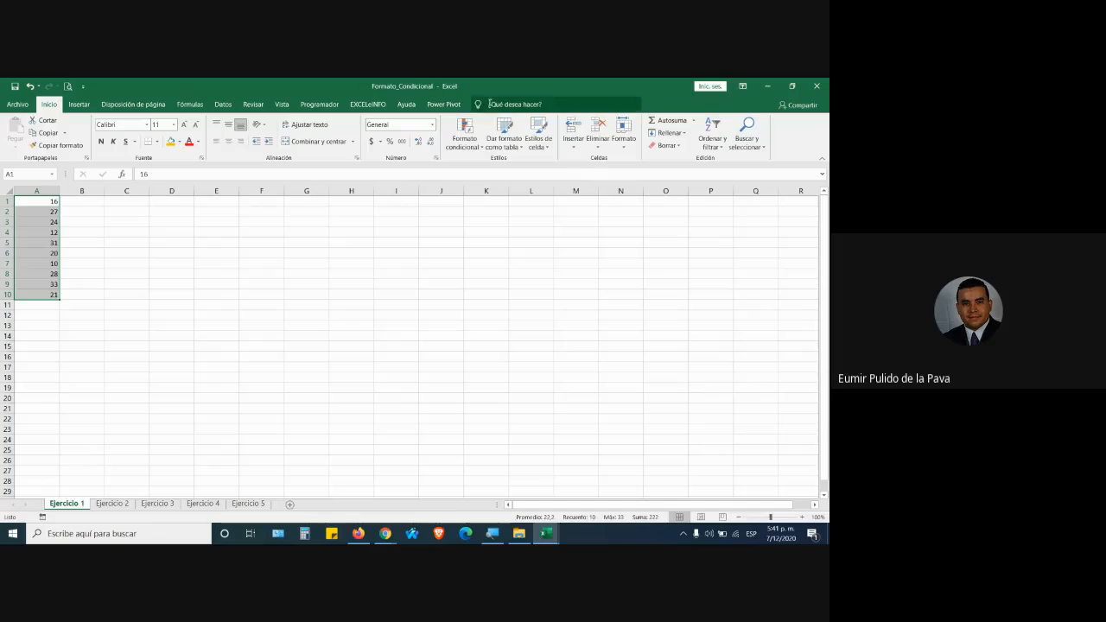
Look through sheets Ejercicio 2, 3 and 4, then return to Ejercicio 1.
{"action": "left_click", "coordinate": [112, 503]}
{"action": "left_click", "coordinate": [157, 503]}
{"action": "left_click", "coordinate": [217, 505]}
{"action": "left_click", "coordinate": [67, 504]}
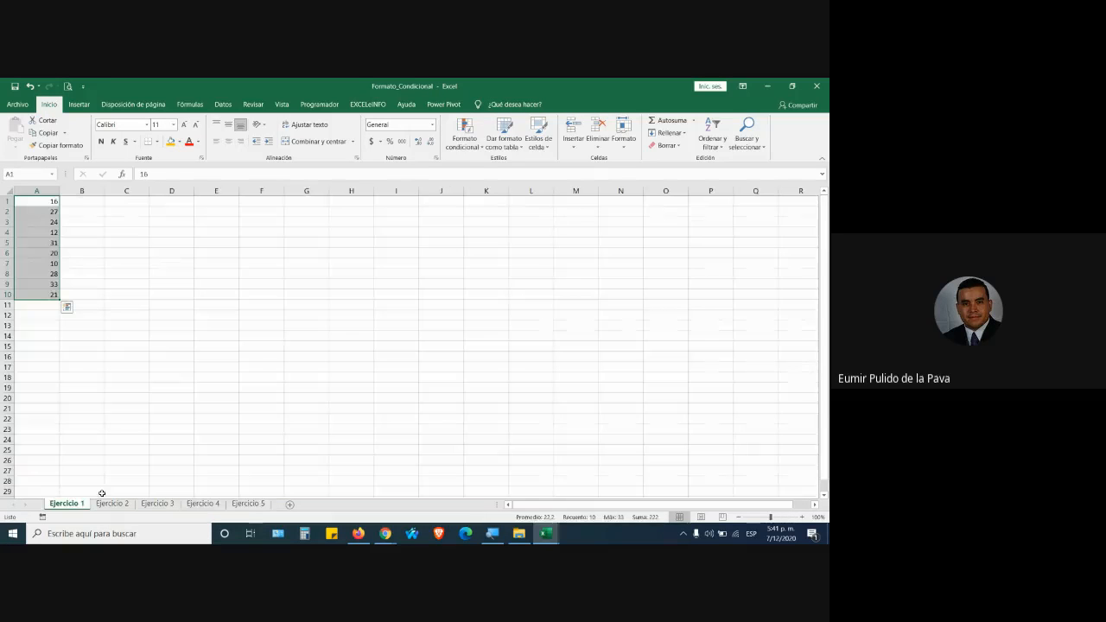
Enter the title 'FC a los datos superios o iguales a 50' in cell E1.
{"action": "left_click", "coordinate": [214, 201]}
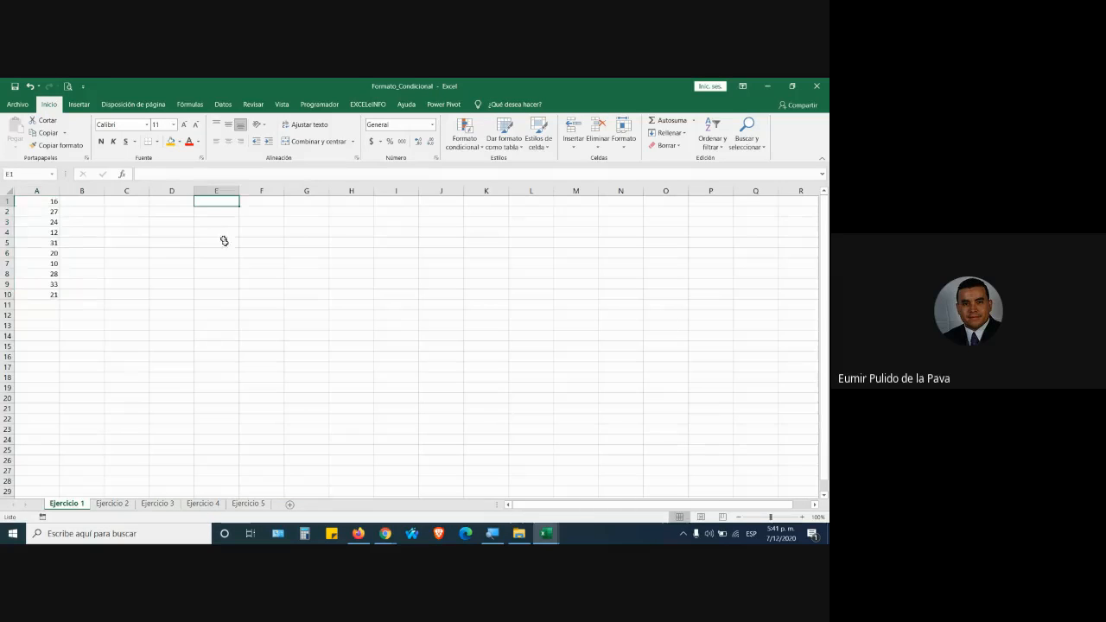
{"action": "key", "text": "Caps_Lock"}
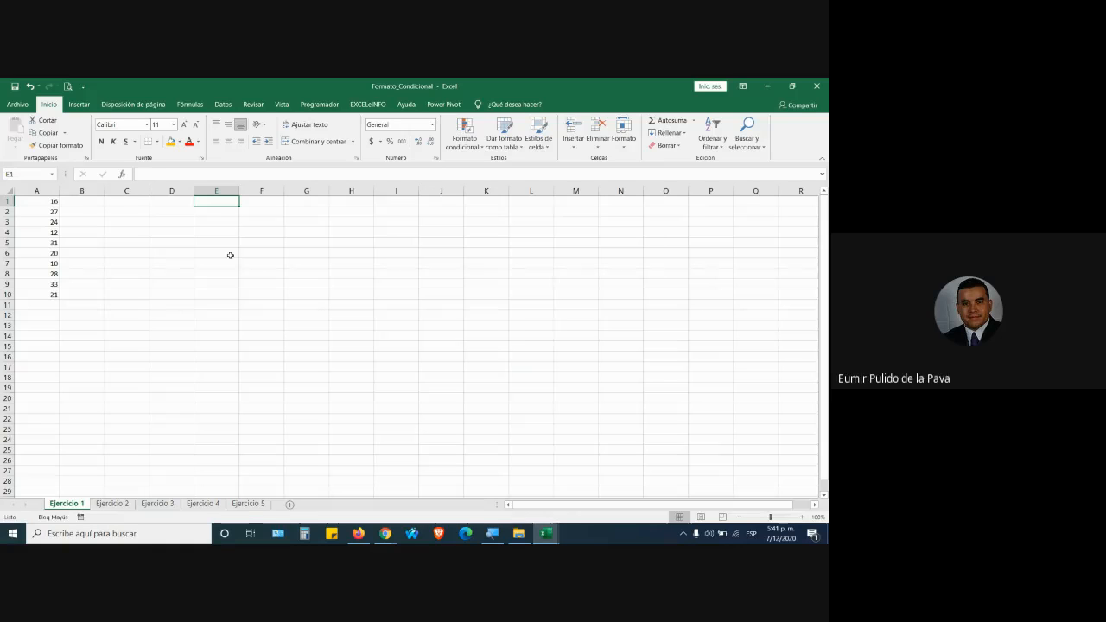
{"action": "key", "text": "Caps_Lock"}
{"action": "type", "text": "fc"}
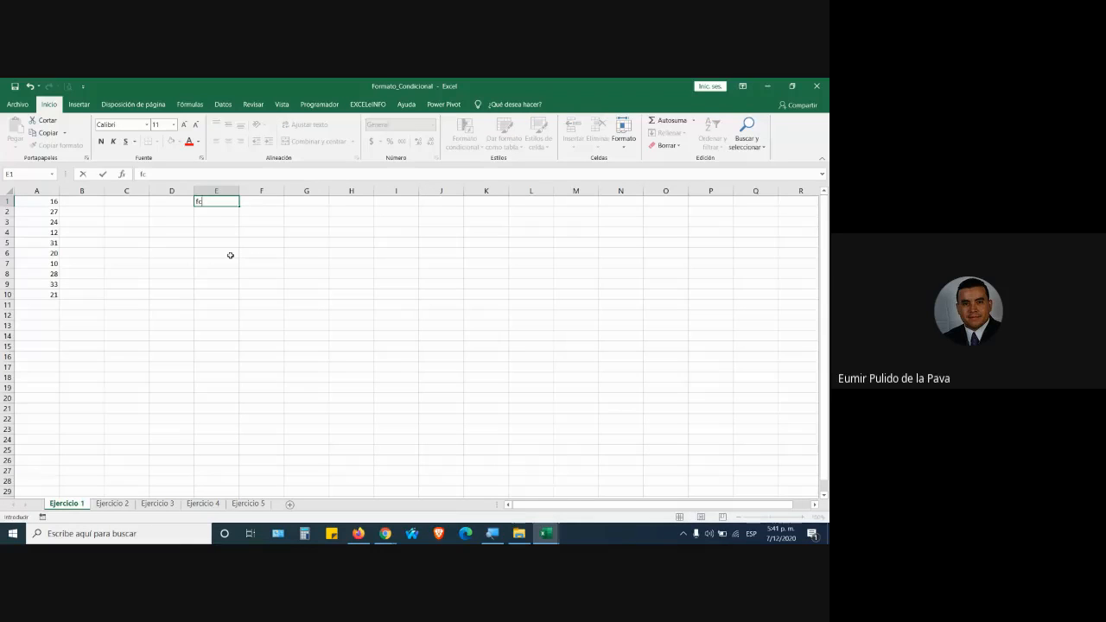
{"action": "key", "text": "Caps_Lock"}
{"action": "key", "text": "BackSpace"}
{"action": "type", "text": "GC."}
{"action": "key", "text": "Caps_Lock"}
{"action": "type", "text": "al"}
{"action": "key", "text": "BackSpace"}
{"action": "key", "text": "BackSpace"}
{"action": "key", "text": "BackSpace"}
{"action": "key", "text": "BackSpace"}
{"action": "key", "text": "BackSpace"}
{"action": "key", "text": "BackSpace"}
{"action": "type", "text": "fc"}
{"action": "key", "text": "Caps_Lock"}
{"action": "key", "text": "BackSpace"}
{"action": "key", "text": "BackSpace"}
{"action": "type", "text": "FC"}
{"action": "key", "text": "Caps_Lock"}
{"action": "type", "text": "a los datos superios o iguales"}
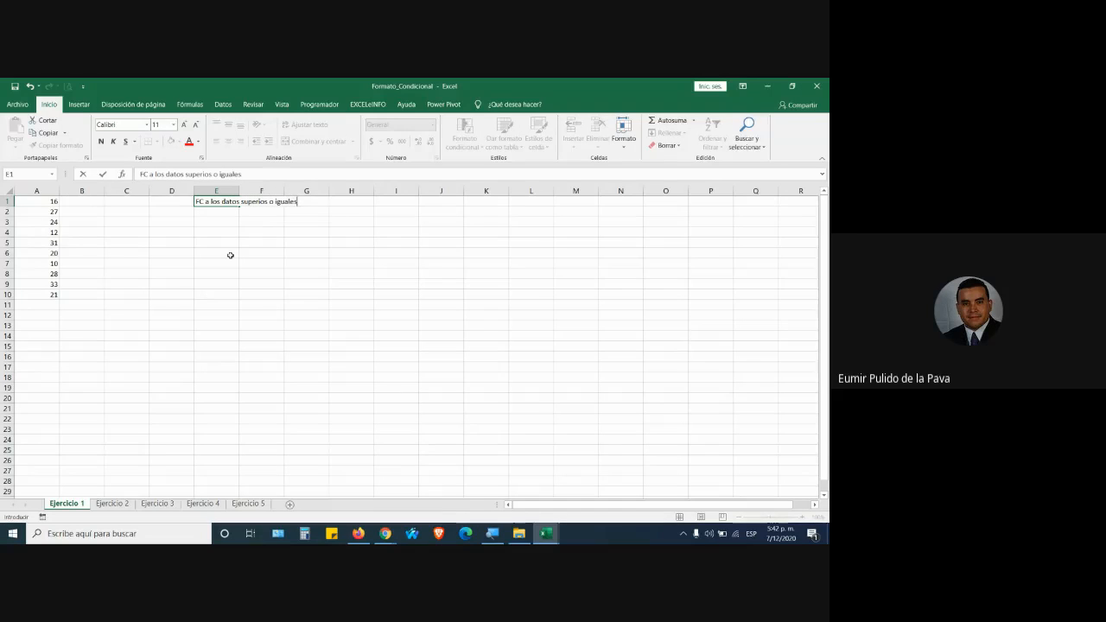
{"action": "type", "text": " a 50"}
{"action": "key", "text": "Return"}
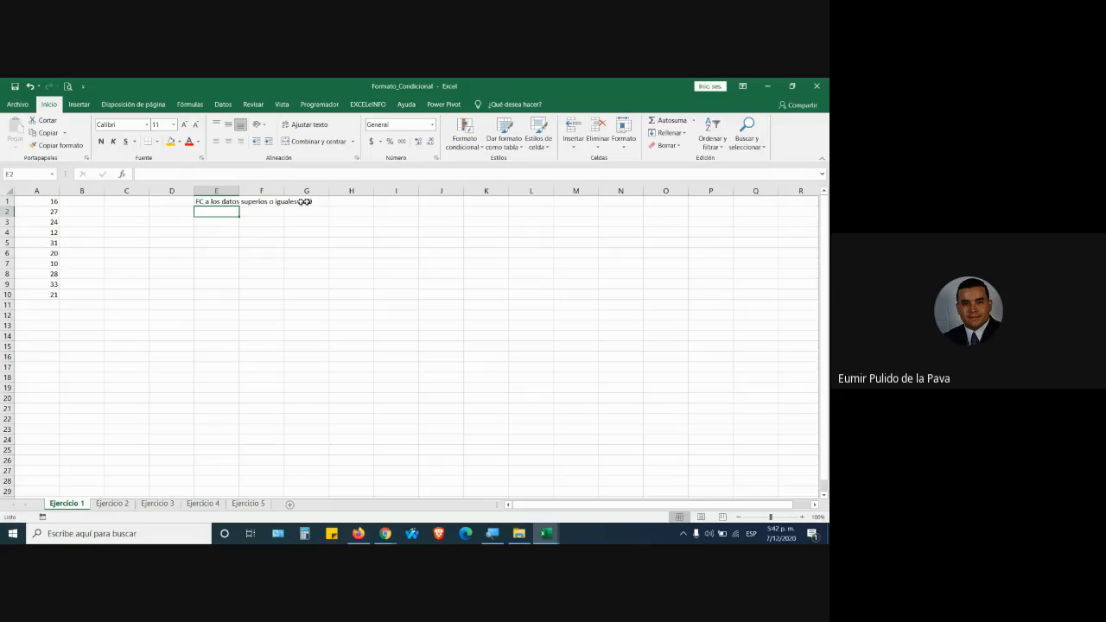
Correct the title's ending from 50 to 30.
{"action": "left_click", "coordinate": [227, 200]}
{"action": "double_click", "coordinate": [227, 199]}
{"action": "left_click_drag", "start_coordinate": [303, 201], "coordinate": [316, 200]}
{"action": "type", "text": "30"}
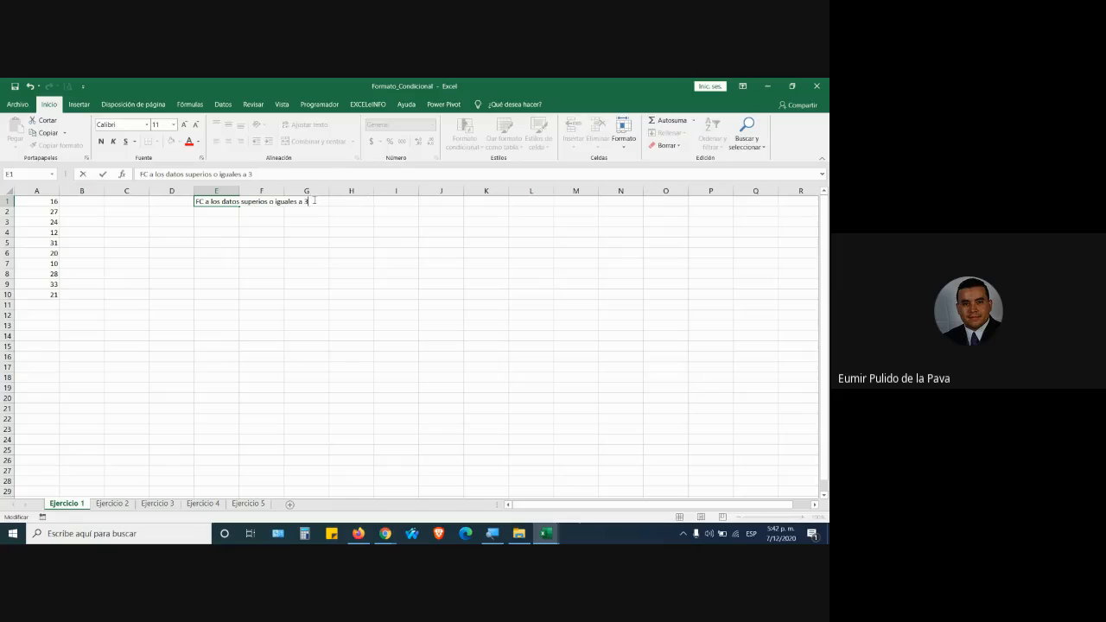
{"action": "key", "text": "Return"}
Enlarge the E1 title's font size and make it bold.
{"action": "left_click", "coordinate": [226, 200]}
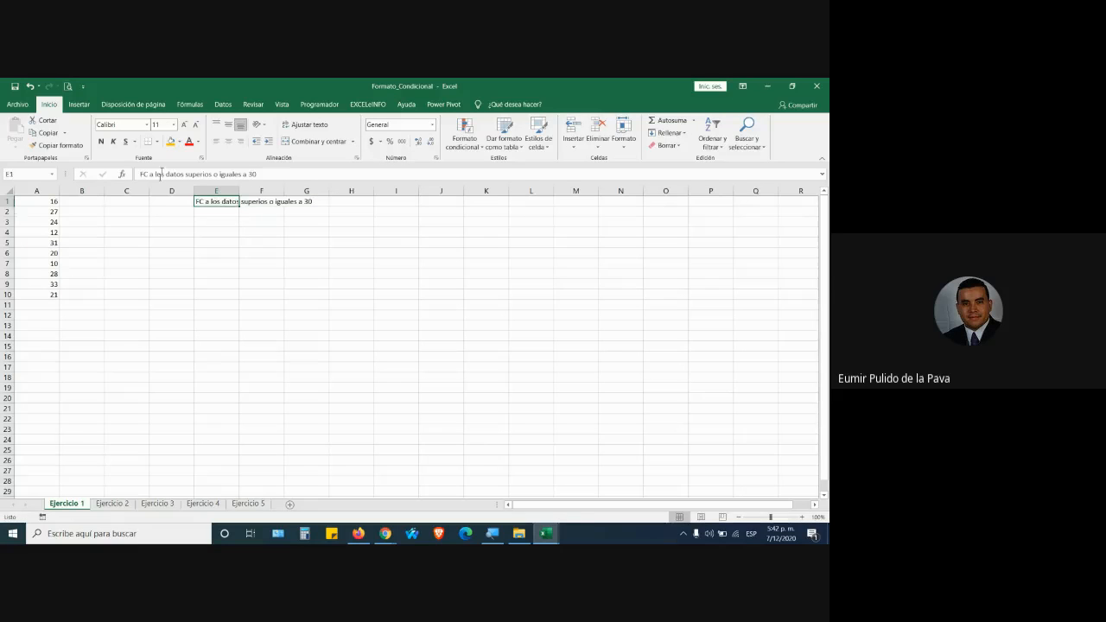
{"action": "left_click", "coordinate": [183, 124]}
{"action": "left_click", "coordinate": [183, 124]}
{"action": "left_click", "coordinate": [183, 125]}
{"action": "left_click", "coordinate": [183, 124]}
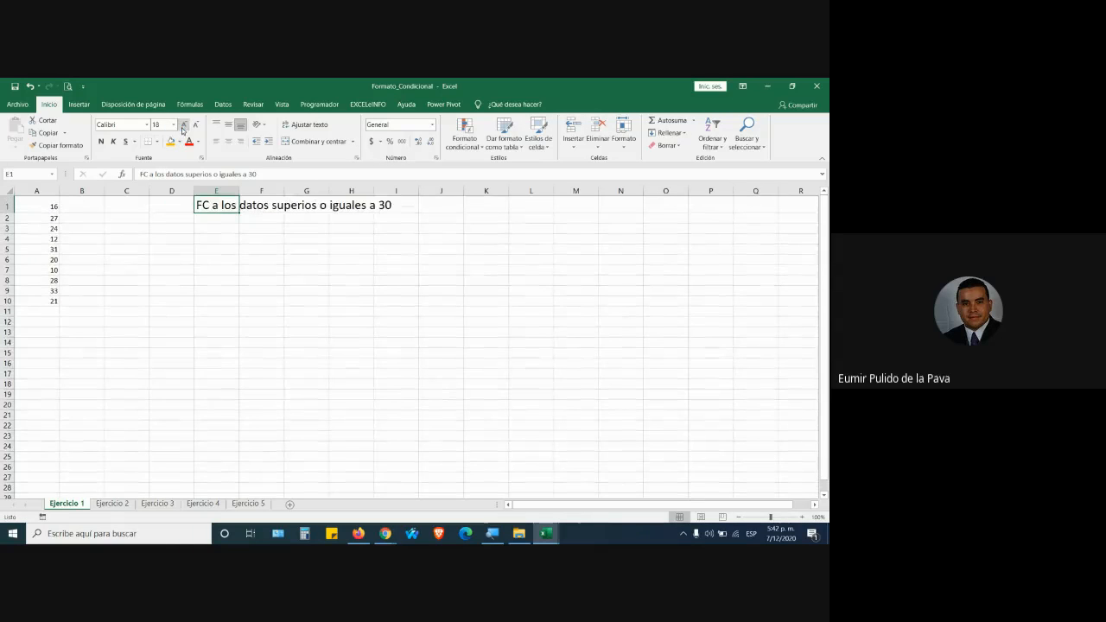
{"action": "left_click", "coordinate": [101, 141]}
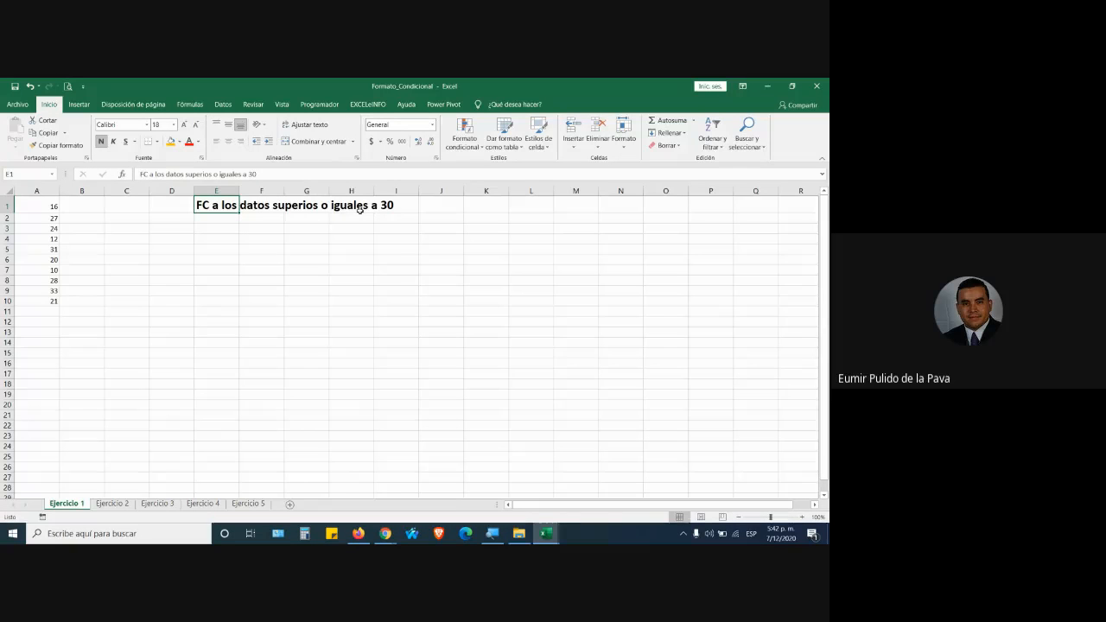
Manually fill the values 31 in A5 and 33 in A9 orange.
{"action": "left_click", "coordinate": [468, 139]}
{"action": "left_click", "coordinate": [469, 140]}
{"action": "left_click", "coordinate": [52, 207]}
{"action": "key", "text": "Down"}
{"action": "key", "text": "Down"}
{"action": "key", "text": "Down"}
{"action": "key", "text": "Down"}
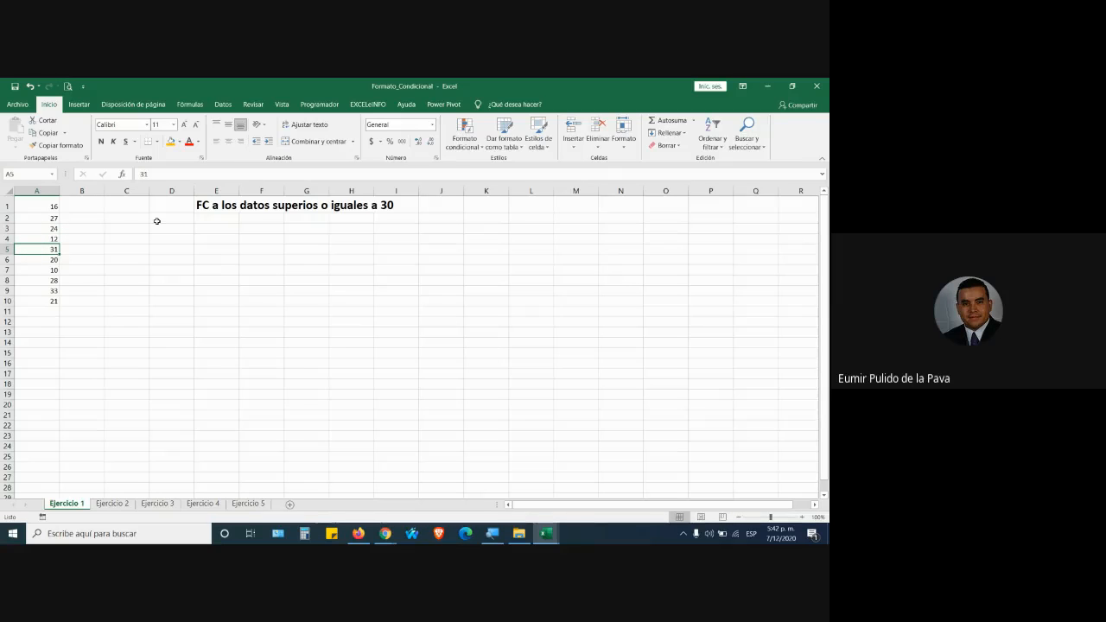
{"action": "left_click", "coordinate": [169, 142]}
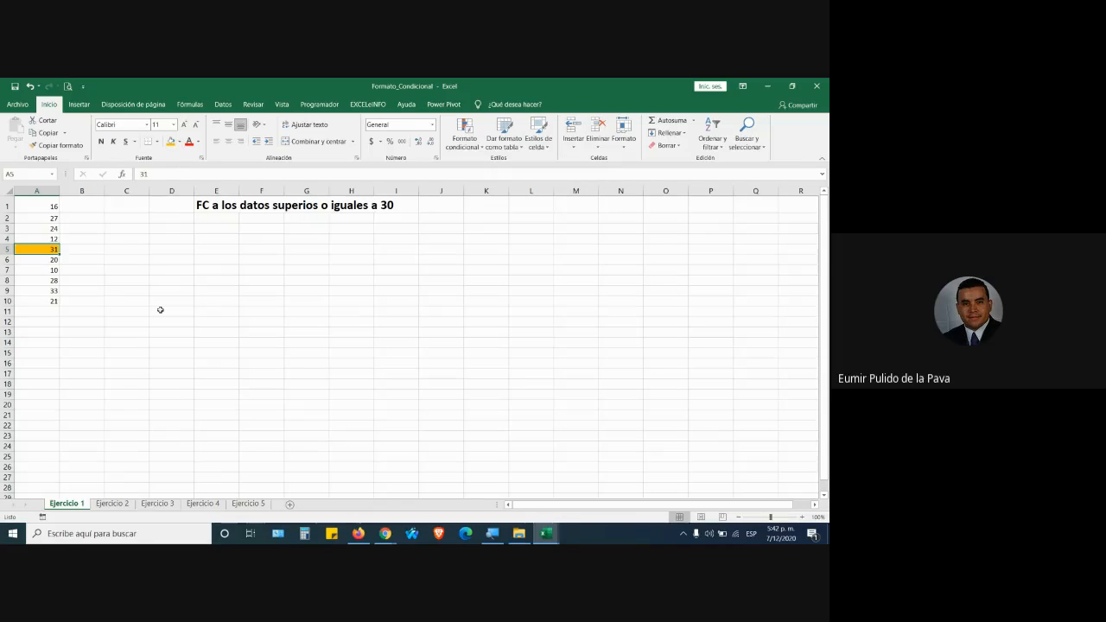
{"action": "key", "text": "Down"}
{"action": "key", "text": "Down"}
{"action": "key", "text": "Down"}
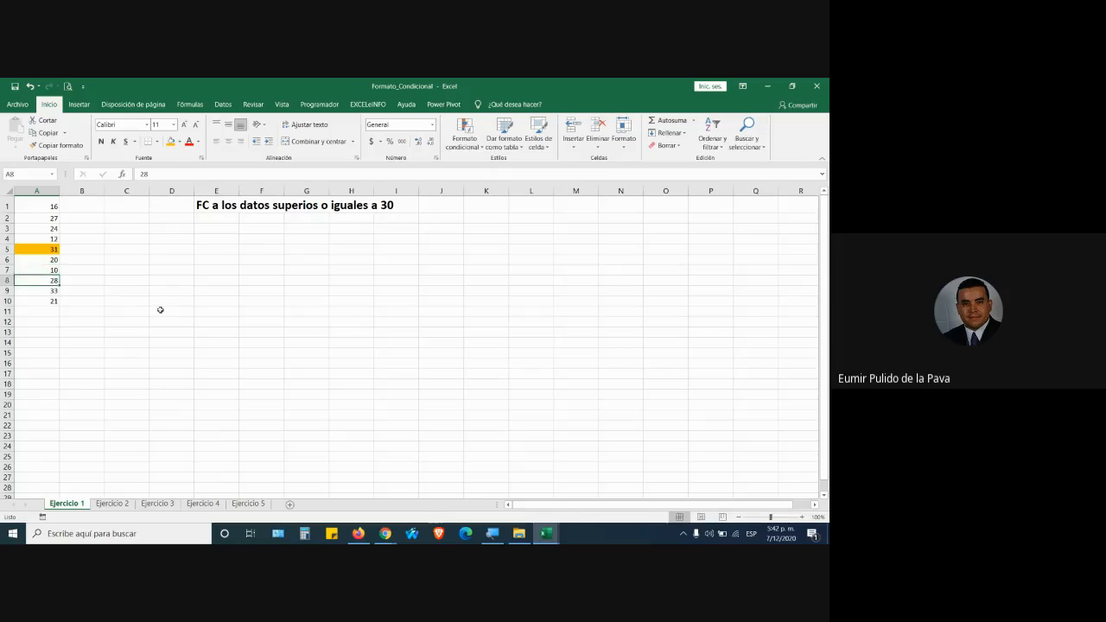
{"action": "key", "text": "Down"}
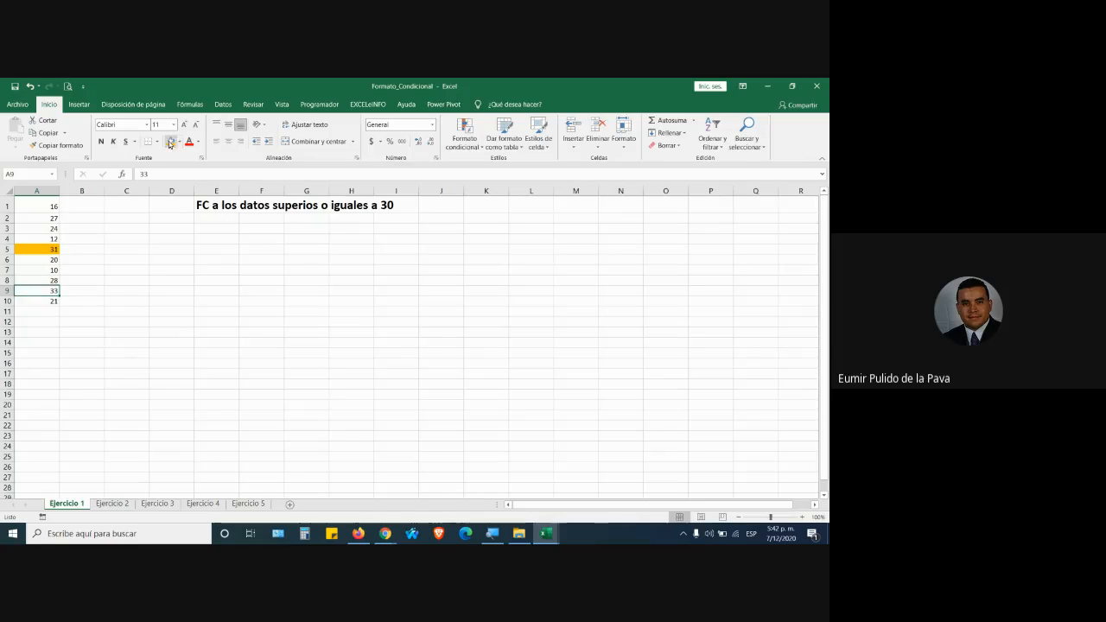
{"action": "left_click", "coordinate": [170, 143]}
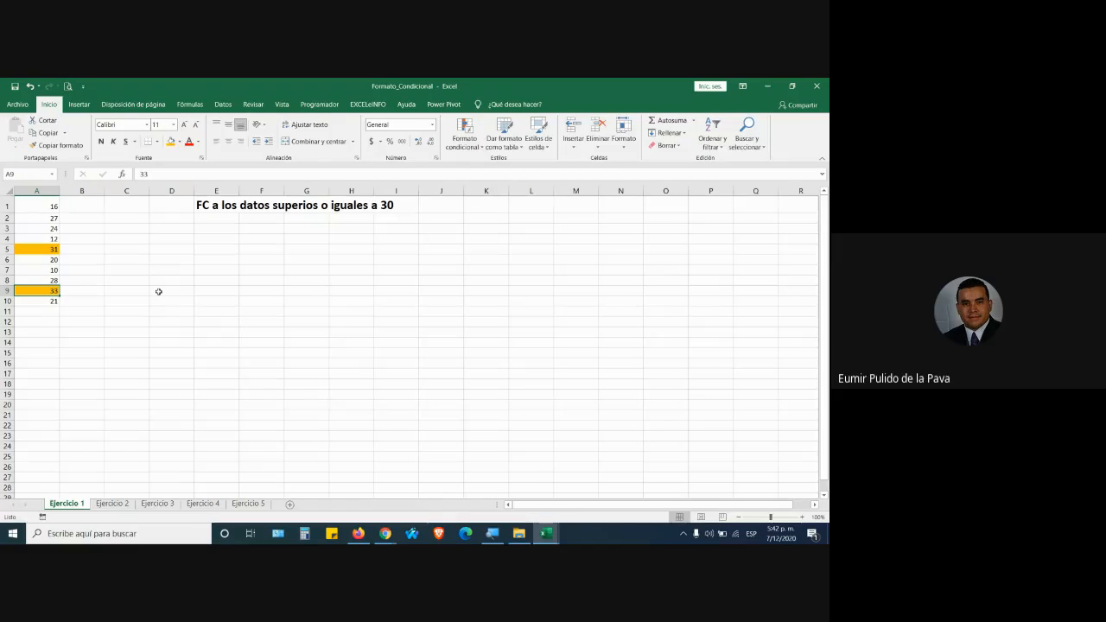
{"action": "key", "text": "Down"}
{"action": "key", "text": "Down"}
{"action": "key", "text": "Down"}
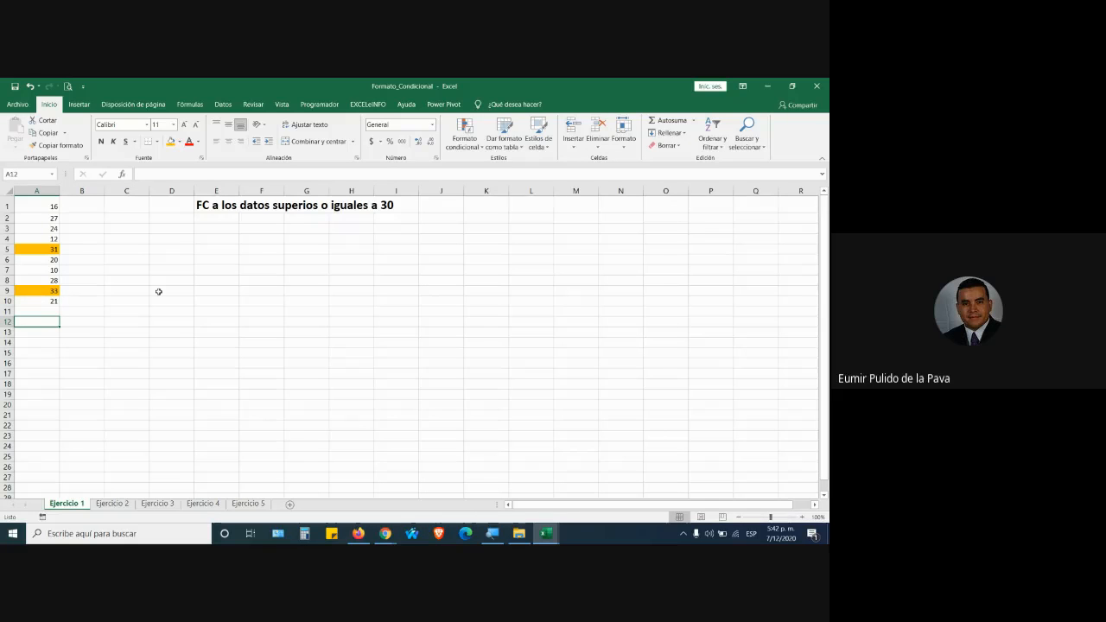
Admit the waiting participant in Meet, then point out A9 (33) and A5 (31) in Excel.
{"action": "key", "text": "alt+Tab"}
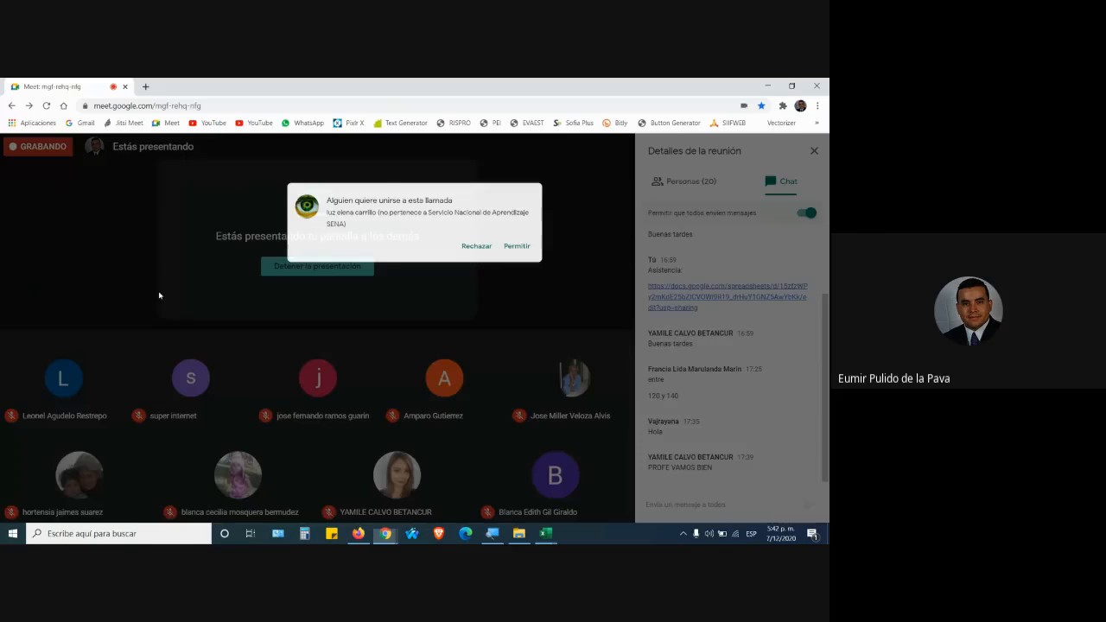
{"action": "left_click", "coordinate": [524, 209]}
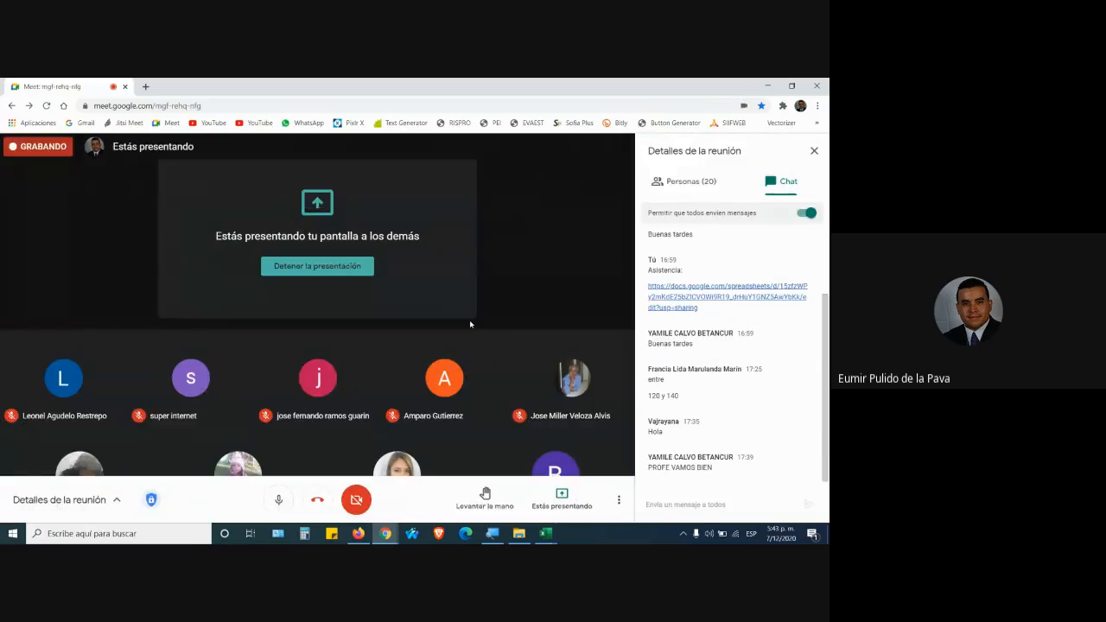
{"action": "key", "text": "alt+Tab"}
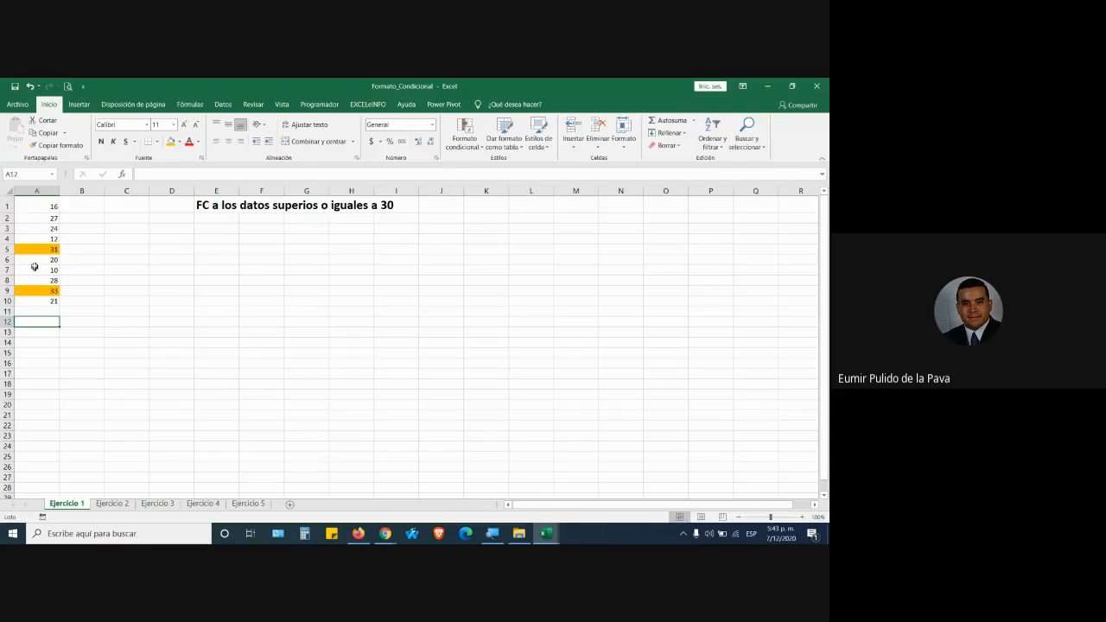
{"action": "left_click", "coordinate": [48, 290]}
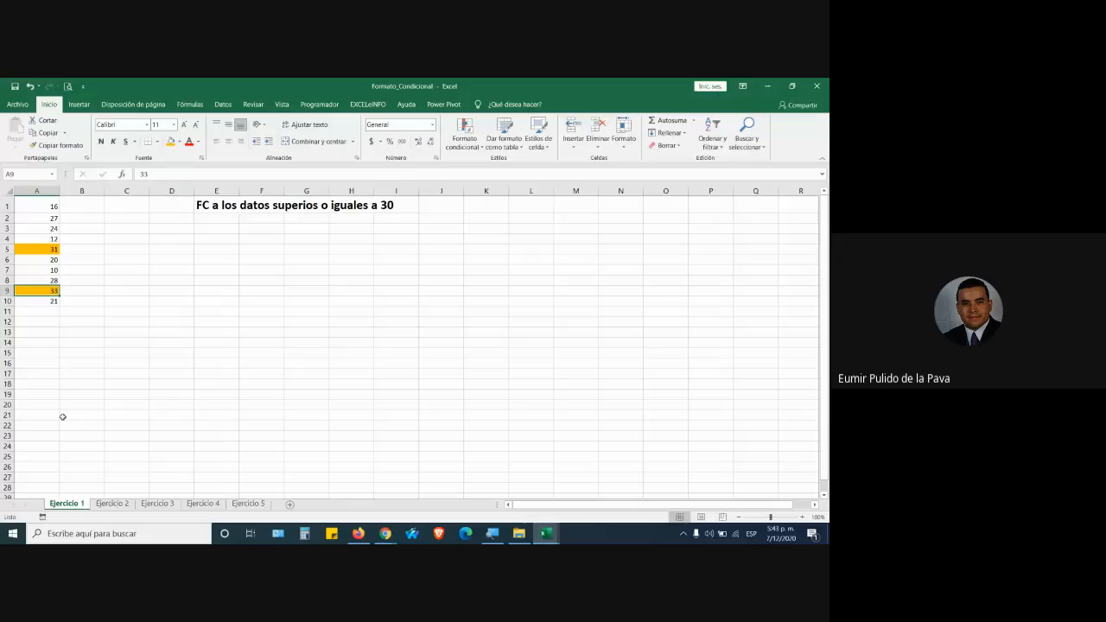
{"action": "left_click", "coordinate": [36, 248]}
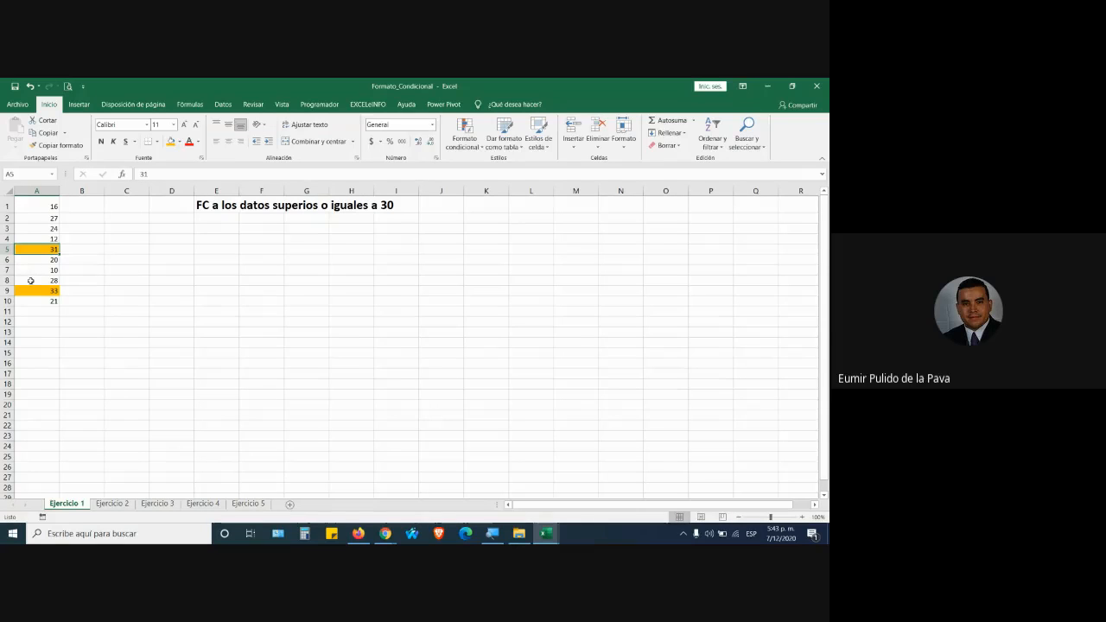
Change A2 to 37 and repeat the orange fill on it with F4.
{"action": "left_click", "coordinate": [46, 218]}
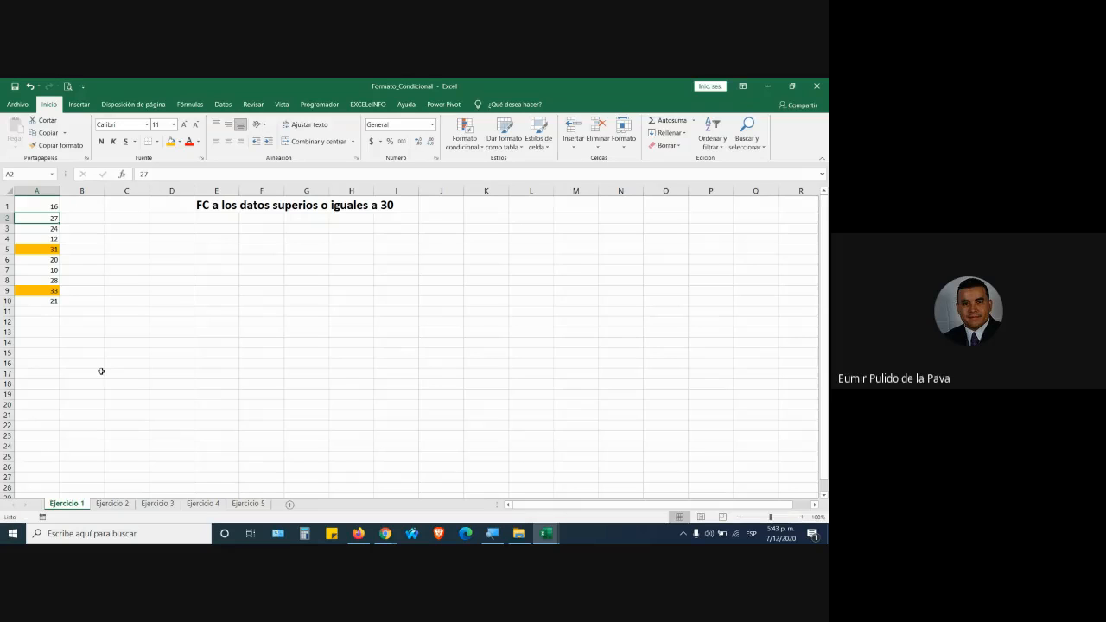
{"action": "type", "text": "37"}
{"action": "key", "text": "Return"}
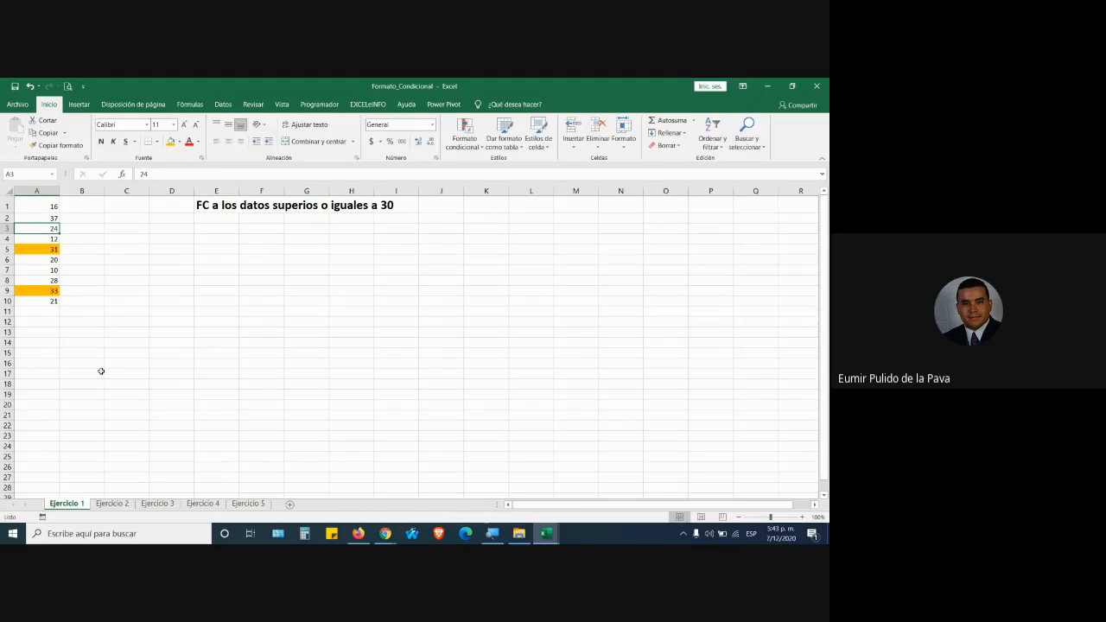
{"action": "left_click", "coordinate": [222, 206]}
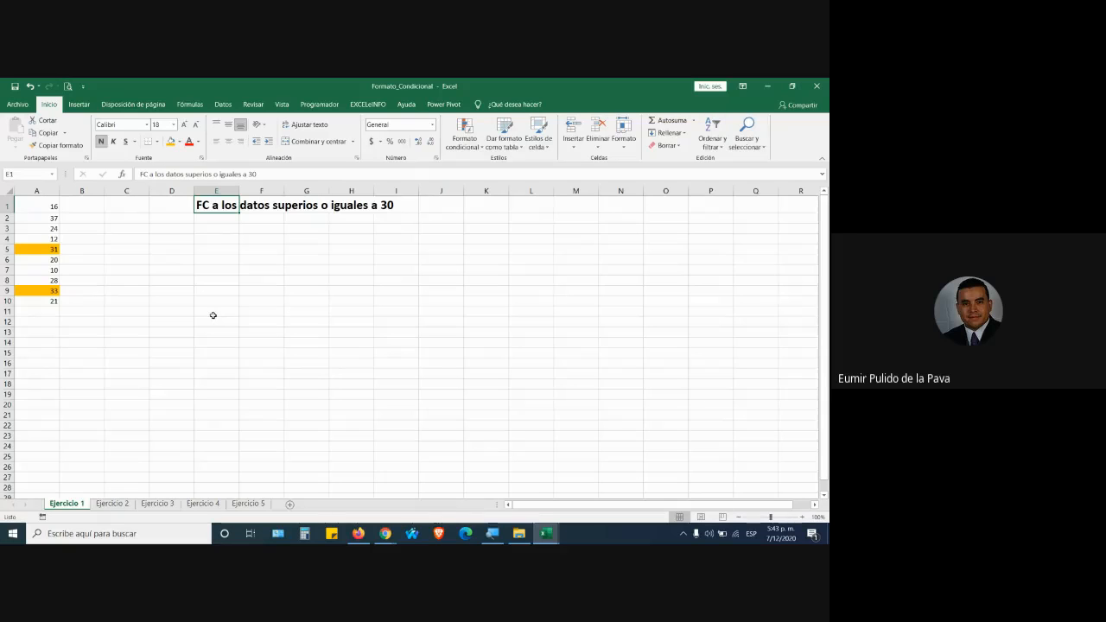
{"action": "left_click", "coordinate": [41, 220]}
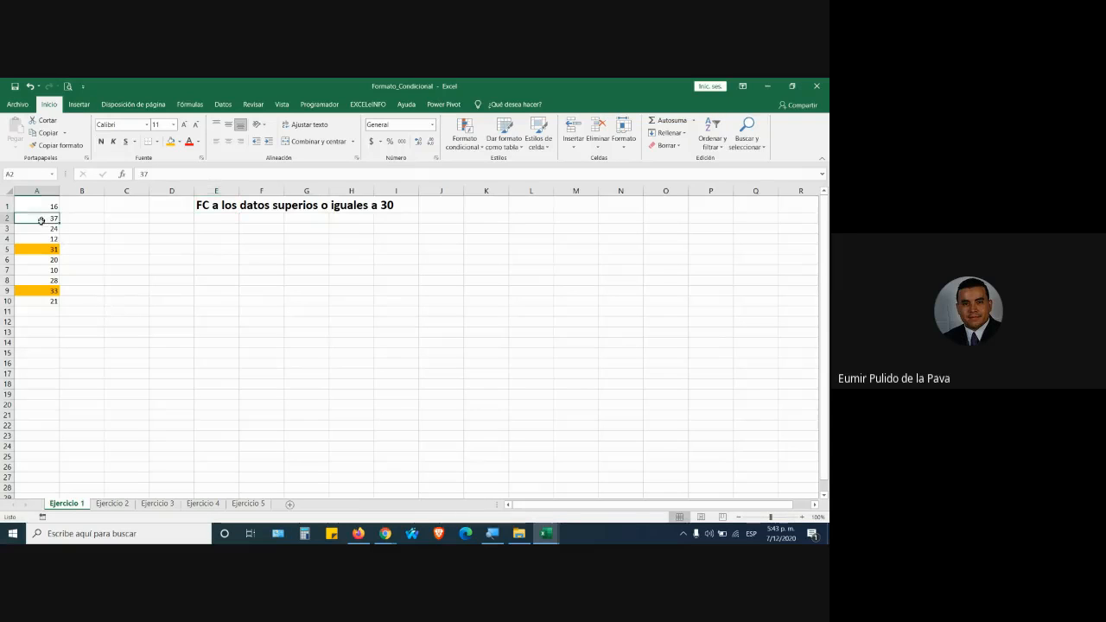
{"action": "key", "text": "F4"}
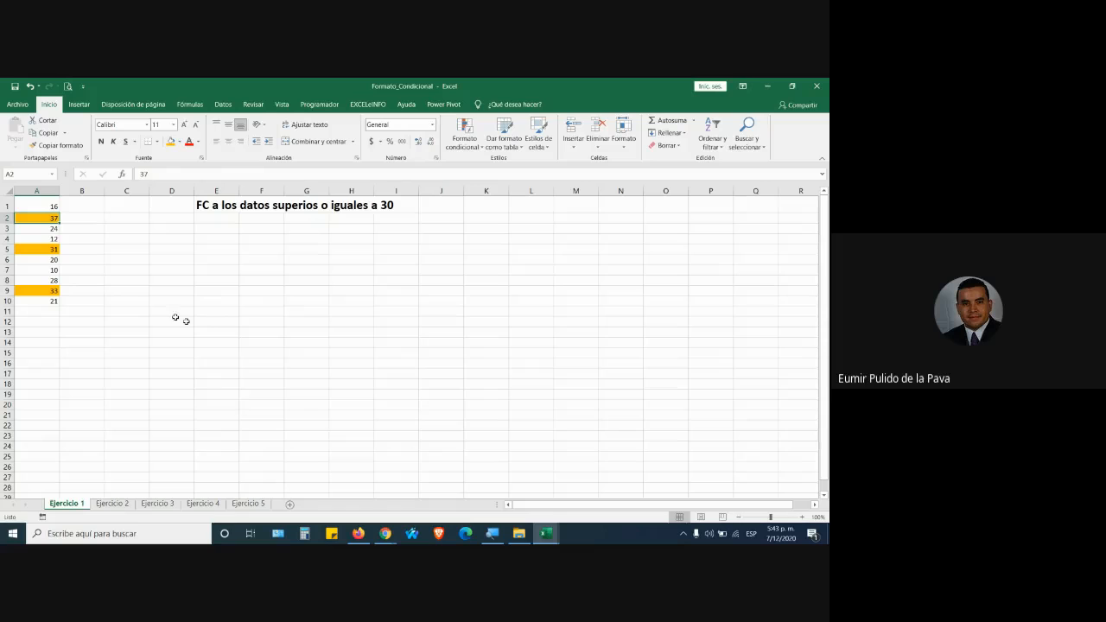
Change the value in A9 to 23.
{"action": "left_click", "coordinate": [52, 291]}
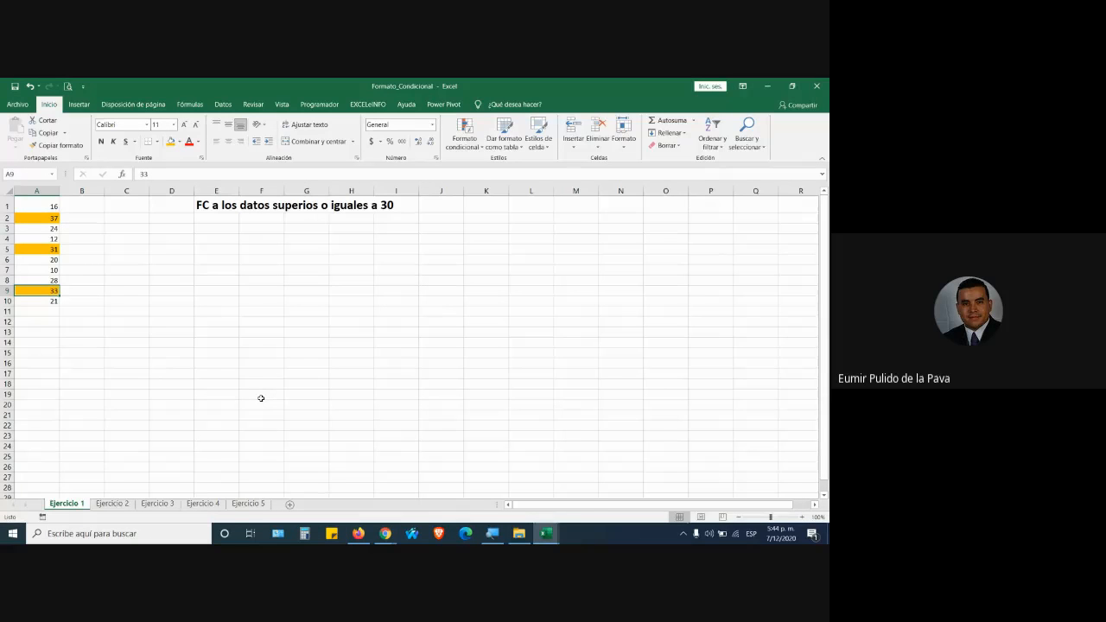
{"action": "type", "text": "23"}
{"action": "key", "text": "Return"}
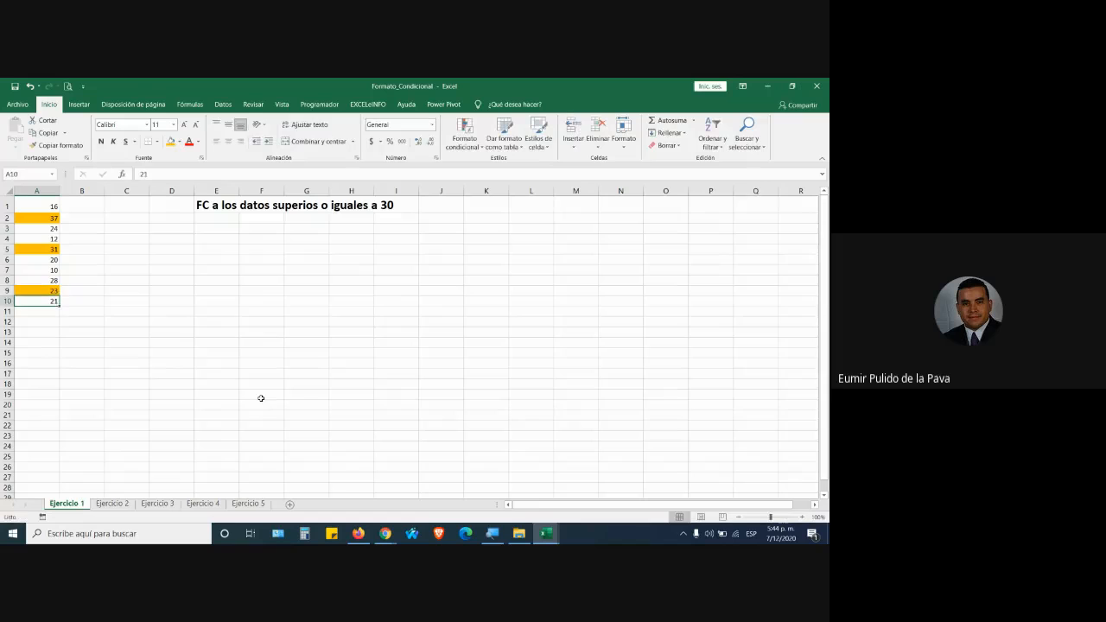
{"action": "key", "text": "Up"}
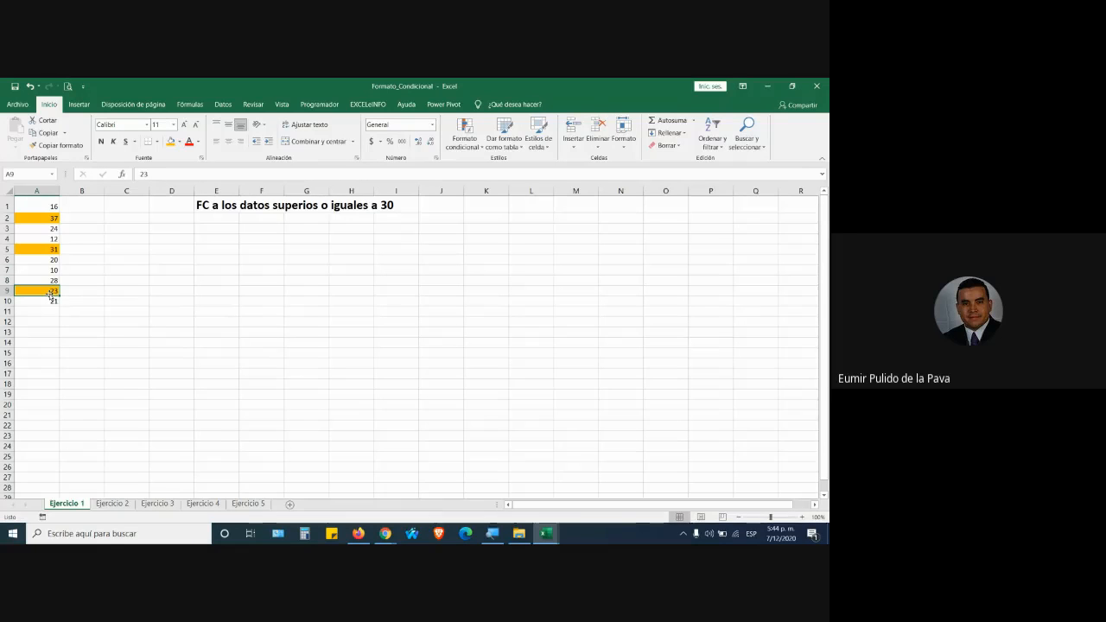
Set cell A9 (23) to Sin relleno, removing its orange fill.
{"action": "left_click", "coordinate": [180, 143]}
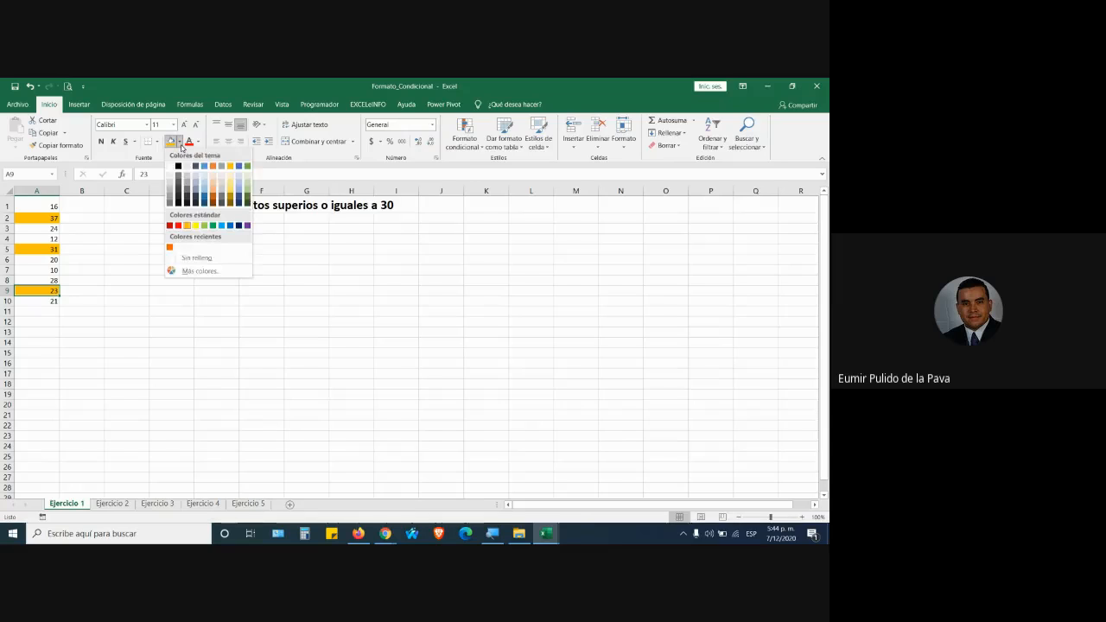
{"action": "left_click", "coordinate": [189, 260]}
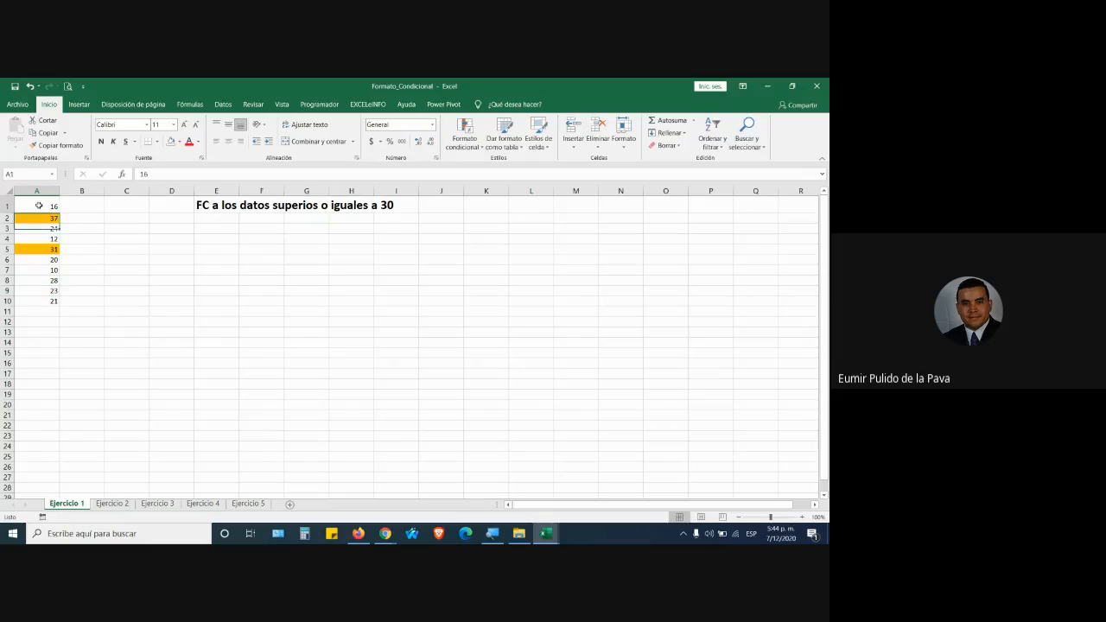
Paint A1's plain format over A2:A7 to clear the orange fills, and undo the extra pasted copies of A1:A10.
{"action": "left_click", "coordinate": [56, 146]}
{"action": "left_click_drag", "start_coordinate": [48, 218], "coordinate": [40, 312]}
{"action": "key", "text": "ctrl+c"}
{"action": "key", "text": "ctrl+v"}
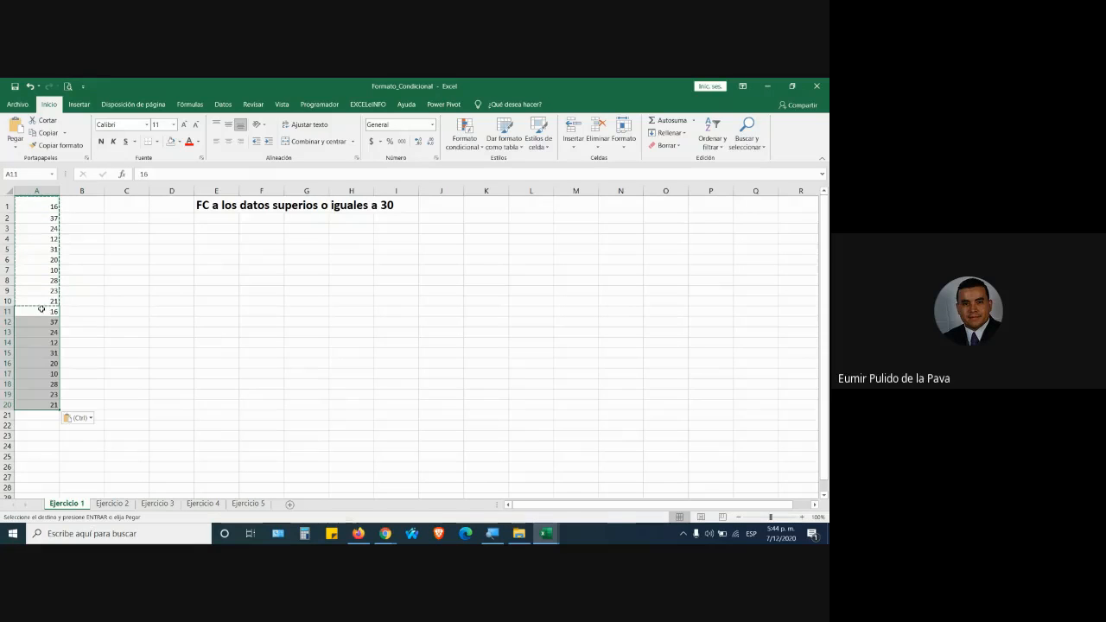
{"action": "left_click", "coordinate": [41, 414]}
{"action": "key", "text": "ctrl+v"}
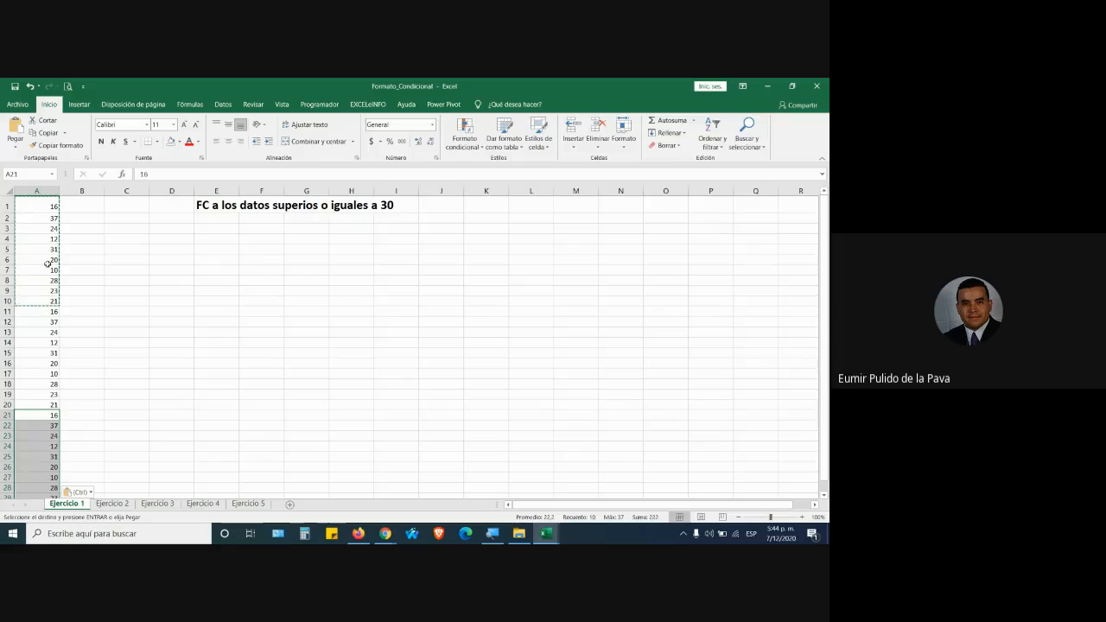
{"action": "left_click", "coordinate": [49, 263]}
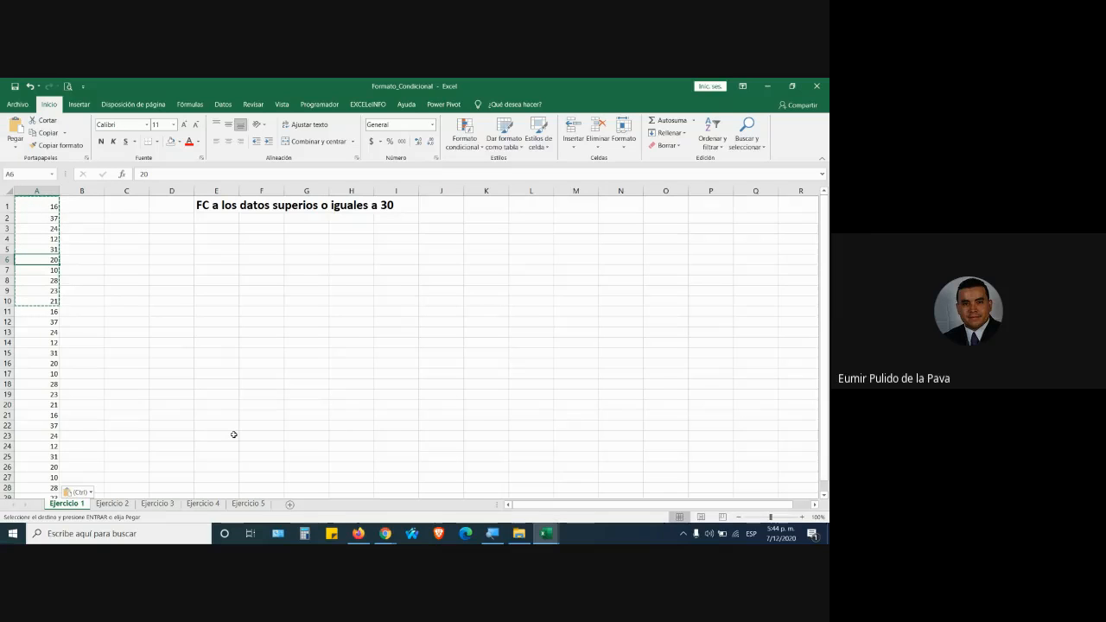
{"action": "key", "text": "Down"}
{"action": "key", "text": "Down"}
{"action": "key", "text": "Down"}
{"action": "key", "text": "Down"}
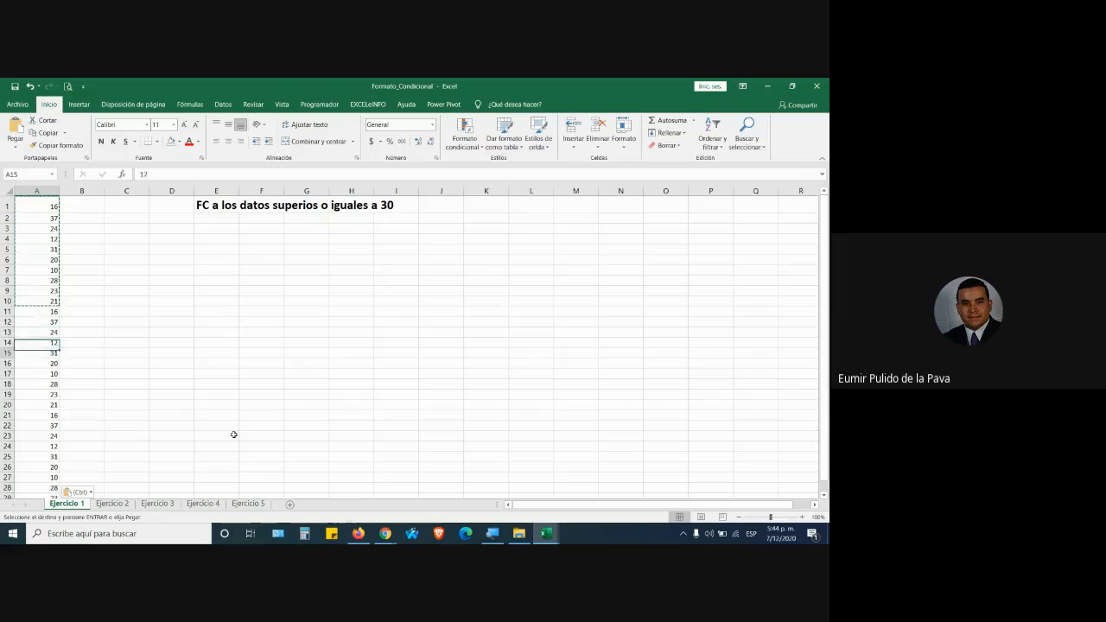
{"action": "key", "text": "ctrl+z"}
{"action": "key", "text": "ctrl+z"}
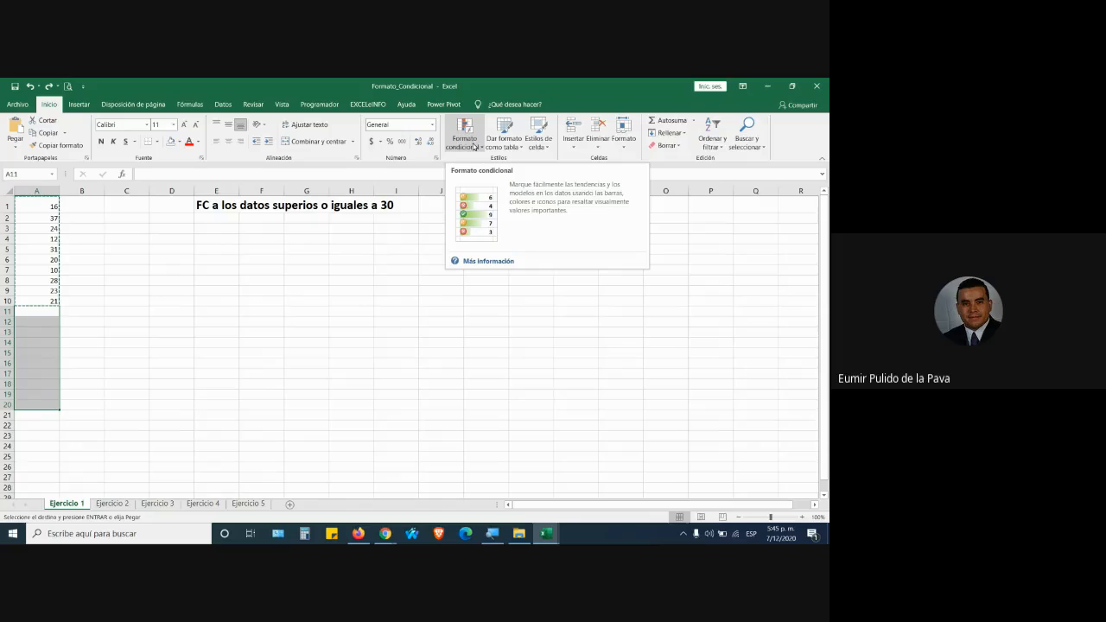
{"action": "left_click", "coordinate": [43, 218]}
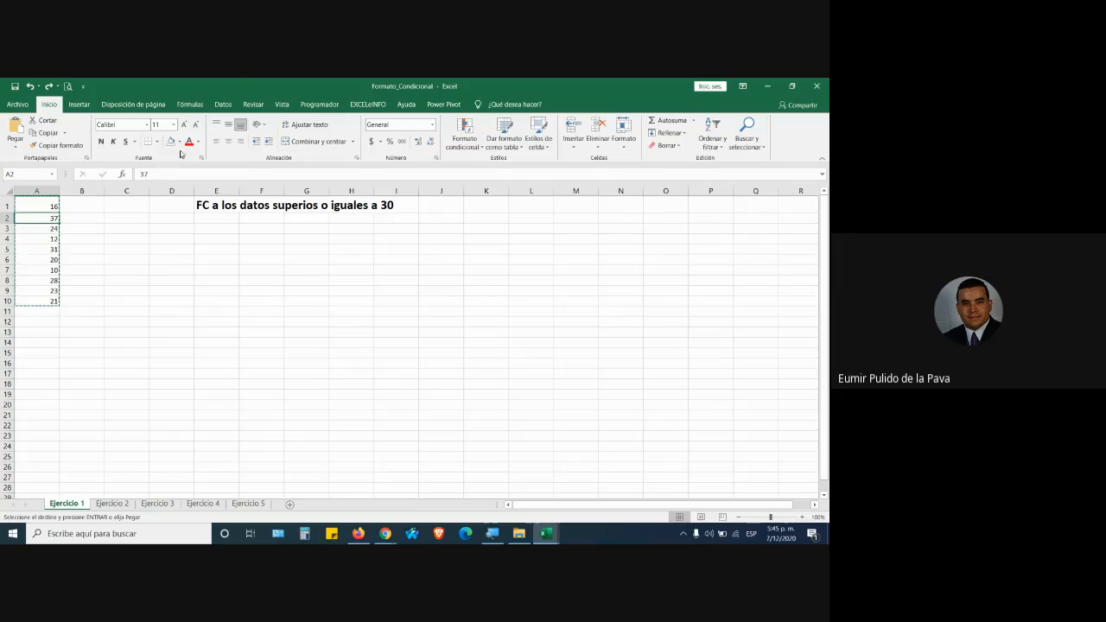
{"action": "left_click", "coordinate": [179, 141]}
{"action": "left_click", "coordinate": [232, 193]}
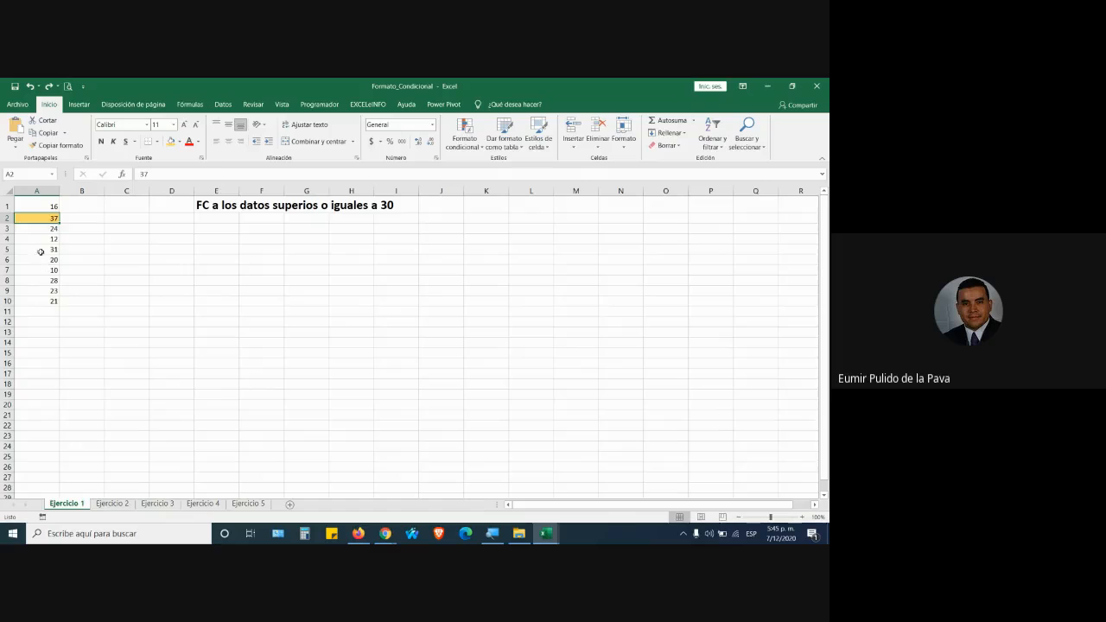
{"action": "left_click", "coordinate": [41, 251]}
{"action": "left_click", "coordinate": [170, 141]}
{"action": "left_click", "coordinate": [206, 373]}
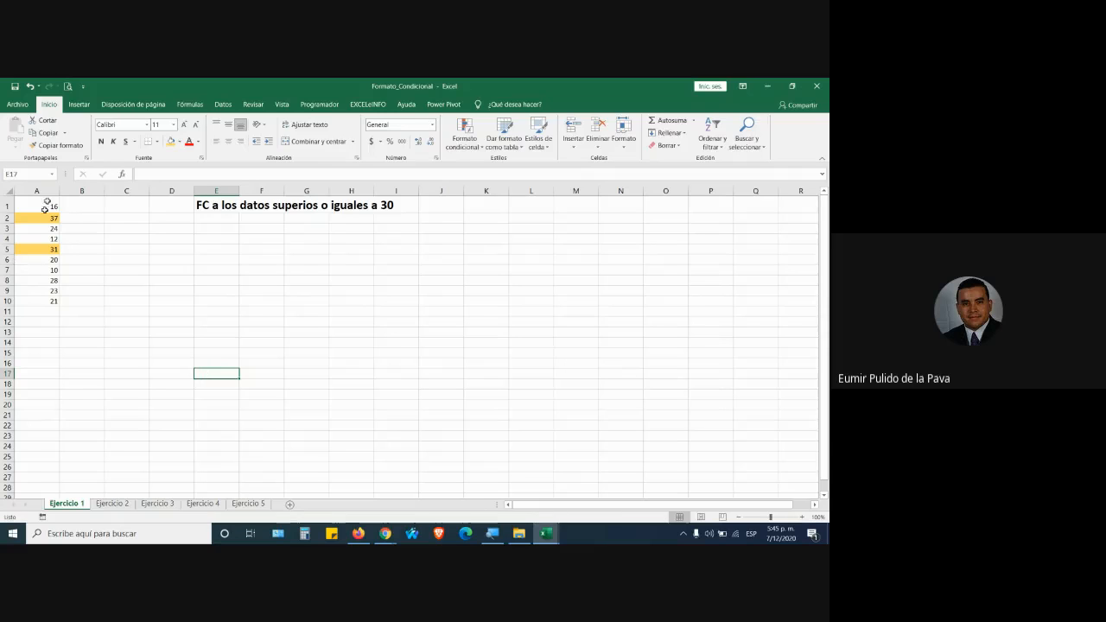
{"action": "left_click", "coordinate": [48, 206]}
{"action": "left_click", "coordinate": [76, 145]}
{"action": "left_click_drag", "start_coordinate": [47, 207], "coordinate": [47, 300]}
{"action": "left_click", "coordinate": [116, 295]}
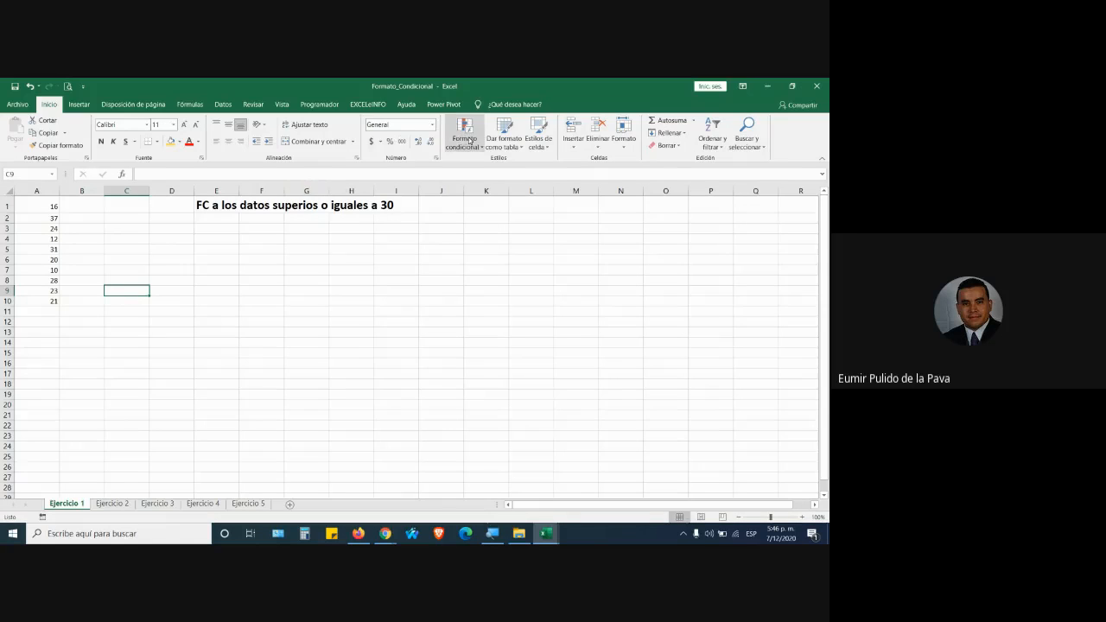
{"action": "left_click_drag", "start_coordinate": [38, 206], "coordinate": [30, 300]}
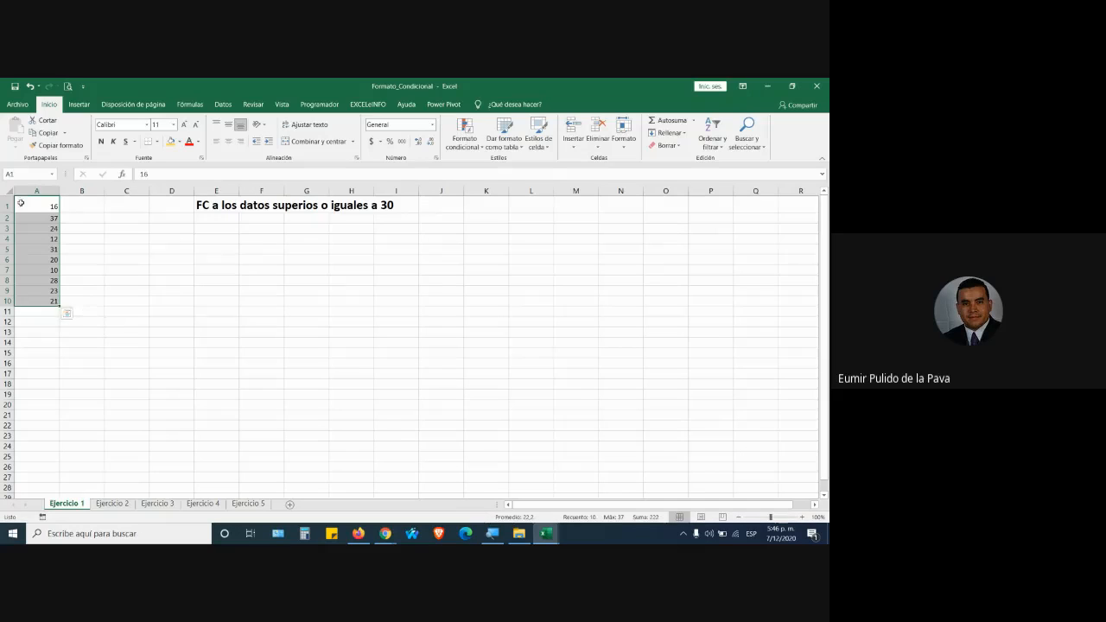
Show the Formato condicional > Reglas para resaltar celdas submenu, checking the Meet call in between.
{"action": "left_click", "coordinate": [474, 137]}
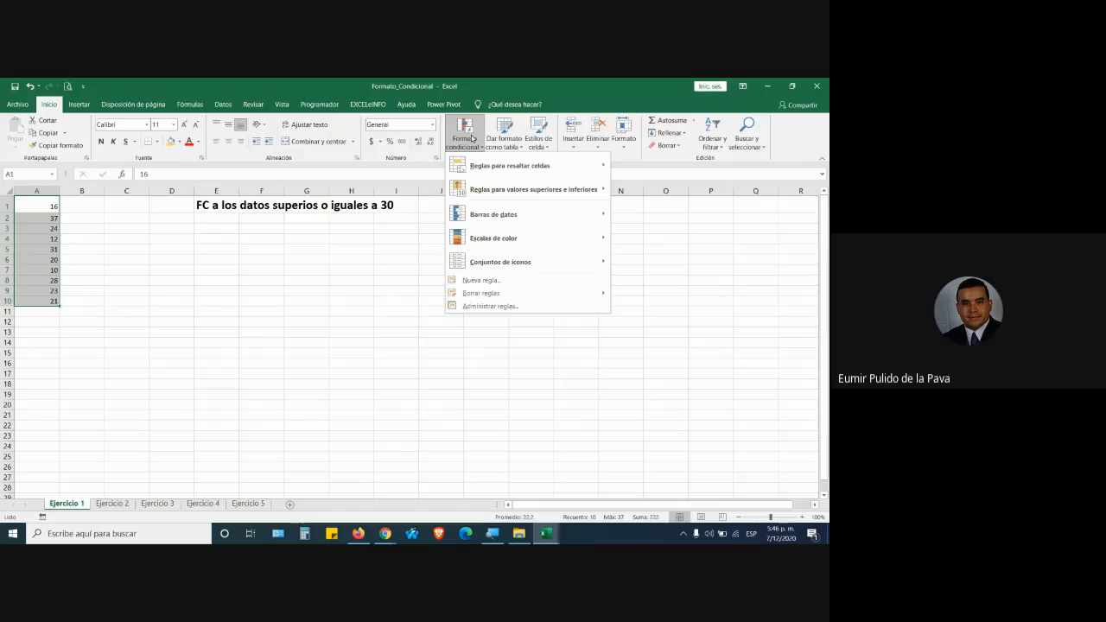
{"action": "mouse_move", "coordinate": [467, 163]}
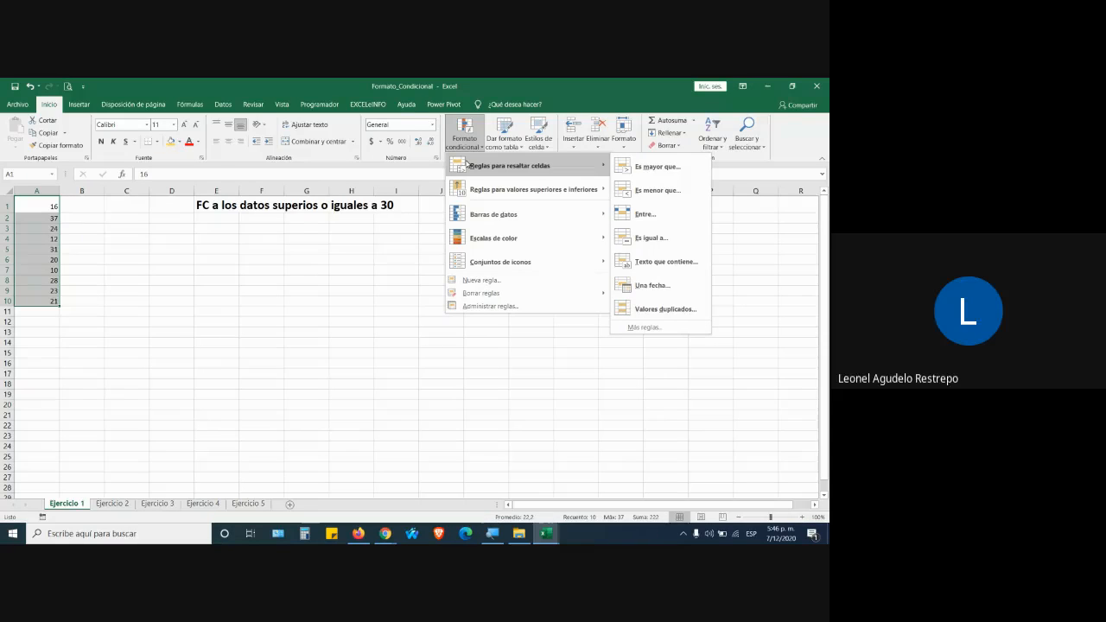
{"action": "key", "text": "alt+Tab"}
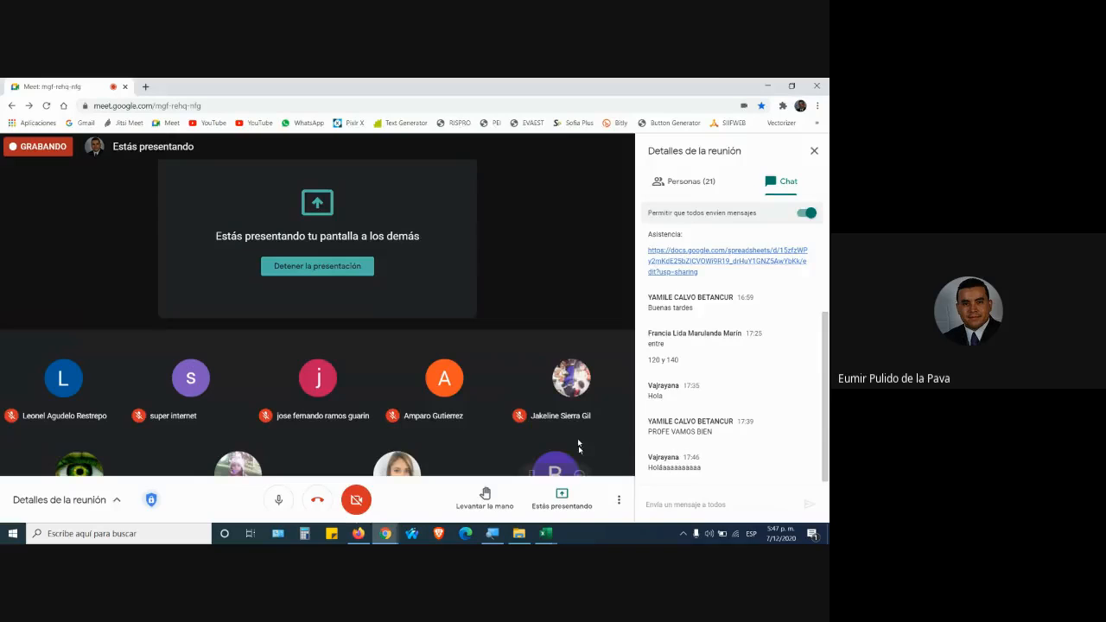
{"action": "key", "text": "alt+Tab"}
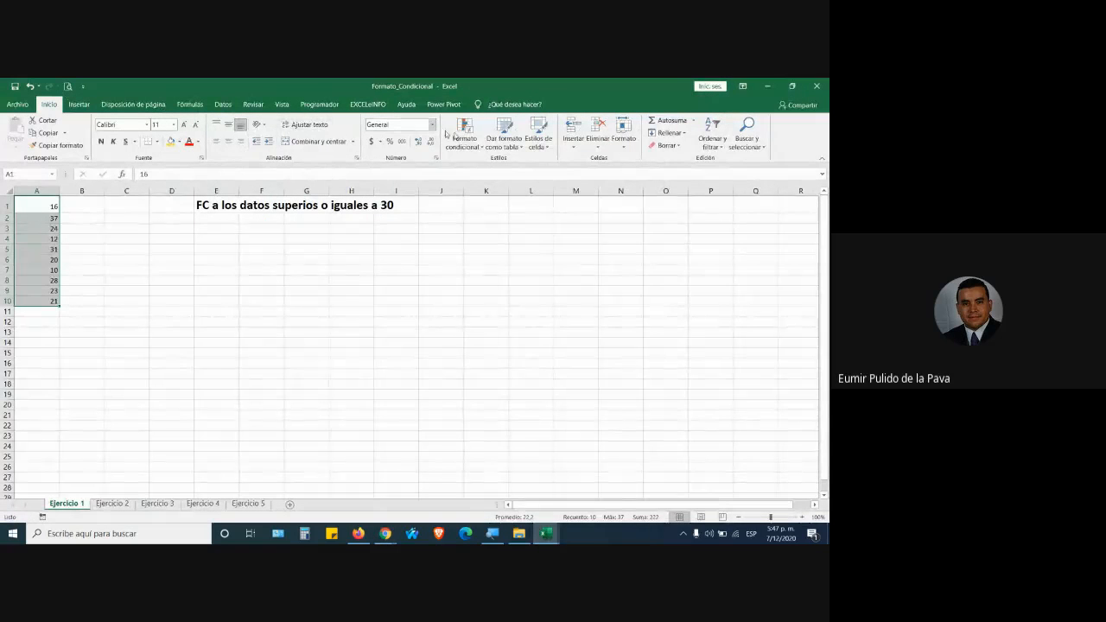
{"action": "left_click", "coordinate": [464, 134]}
{"action": "mouse_move", "coordinate": [580, 171]}
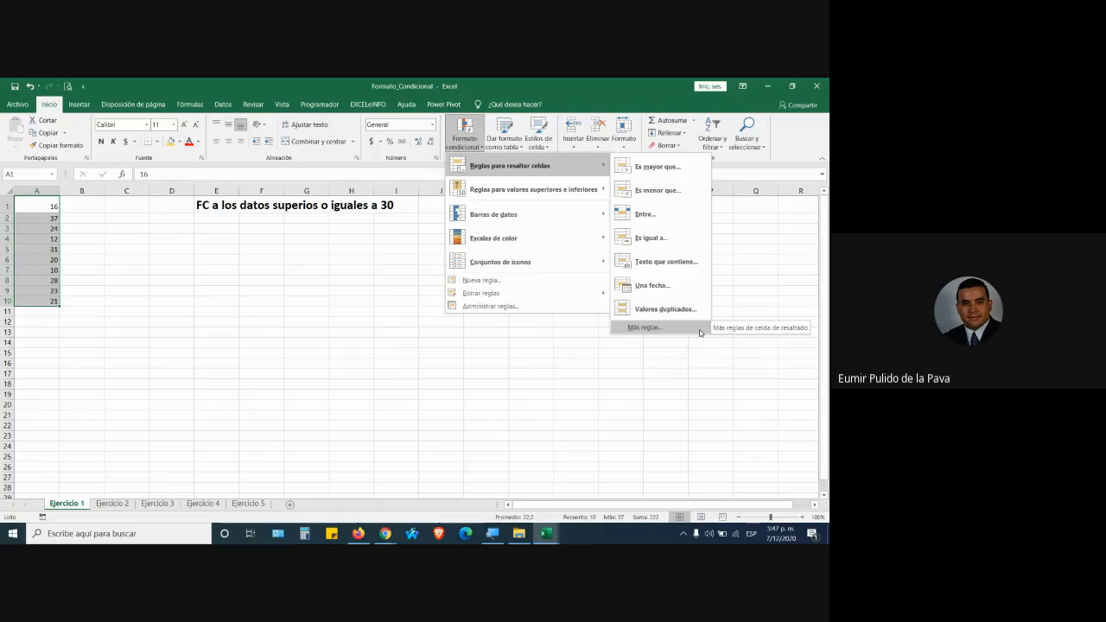
{"action": "key", "text": "alt+Tab"}
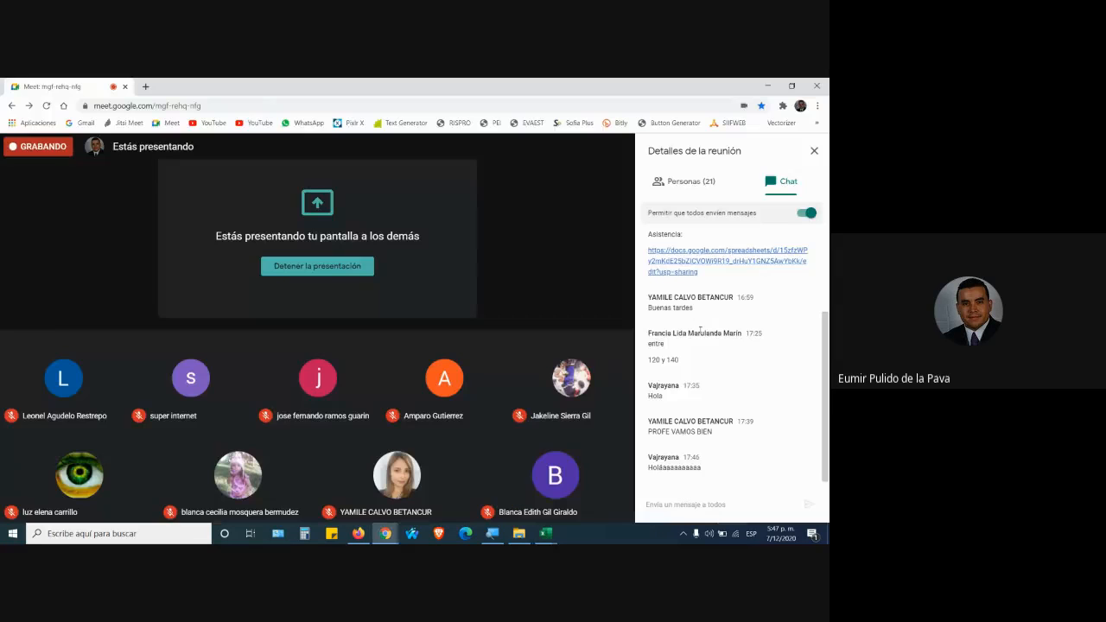
{"action": "key", "text": "alt+Tab"}
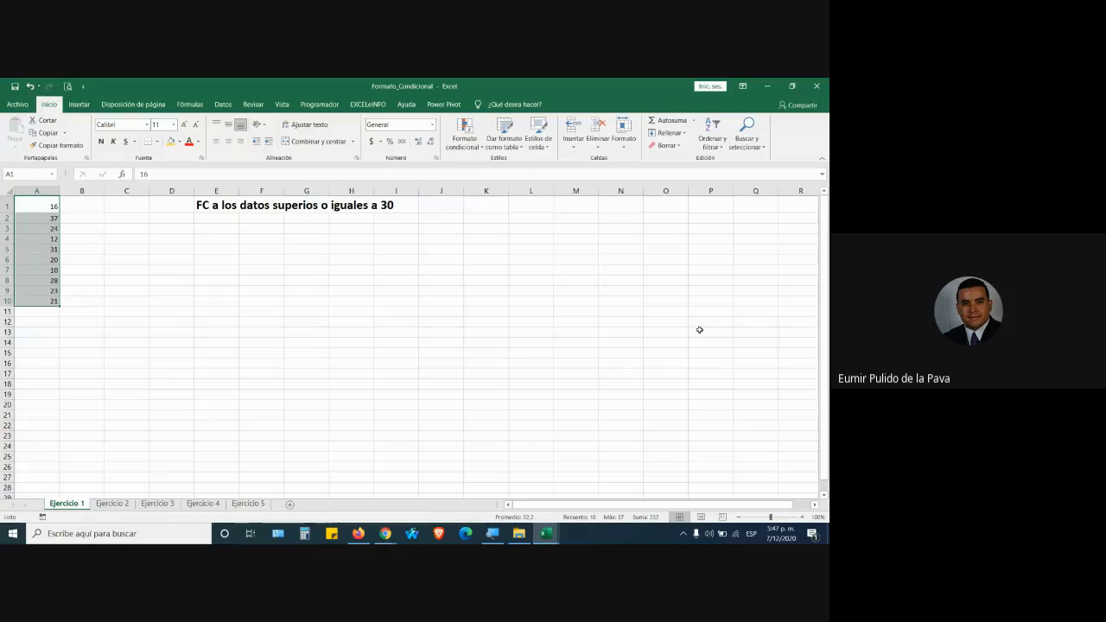
{"action": "left_click", "coordinate": [464, 134]}
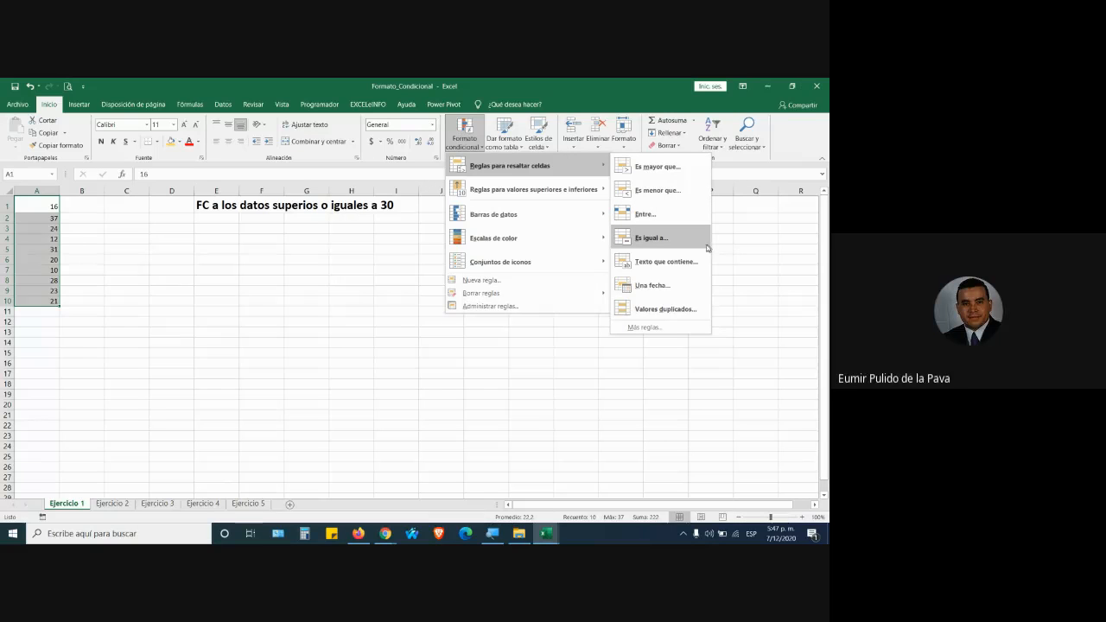
Add an 'Es igual a' 30 rule to A1:A10 with light red fill and dark red text.
{"action": "left_click", "coordinate": [650, 238]}
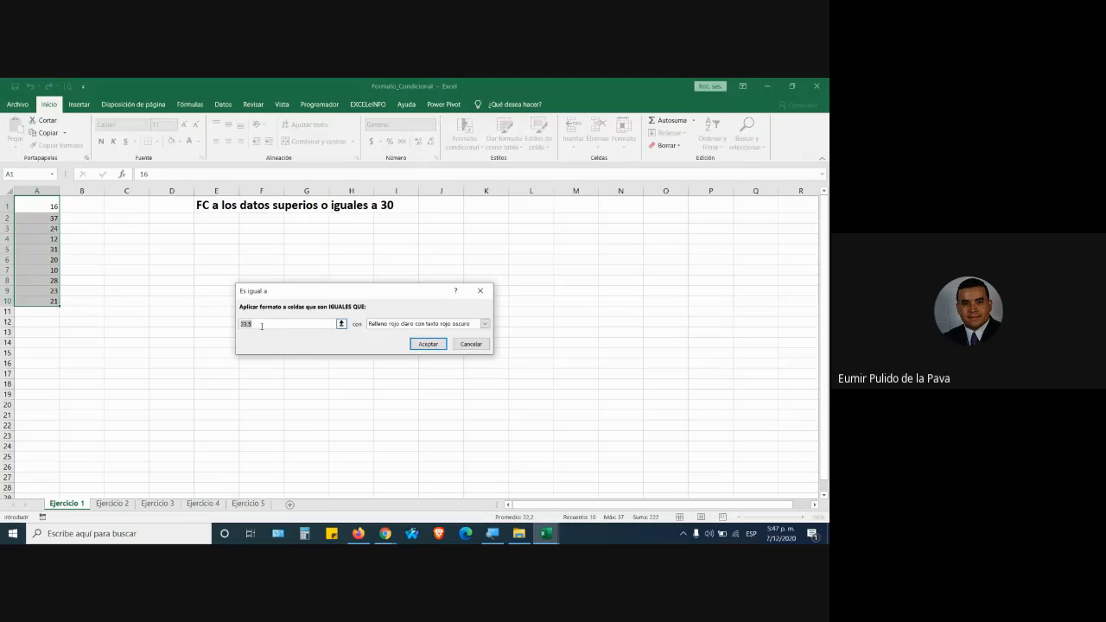
{"action": "type", "text": "30"}
{"action": "left_click", "coordinate": [400, 324]}
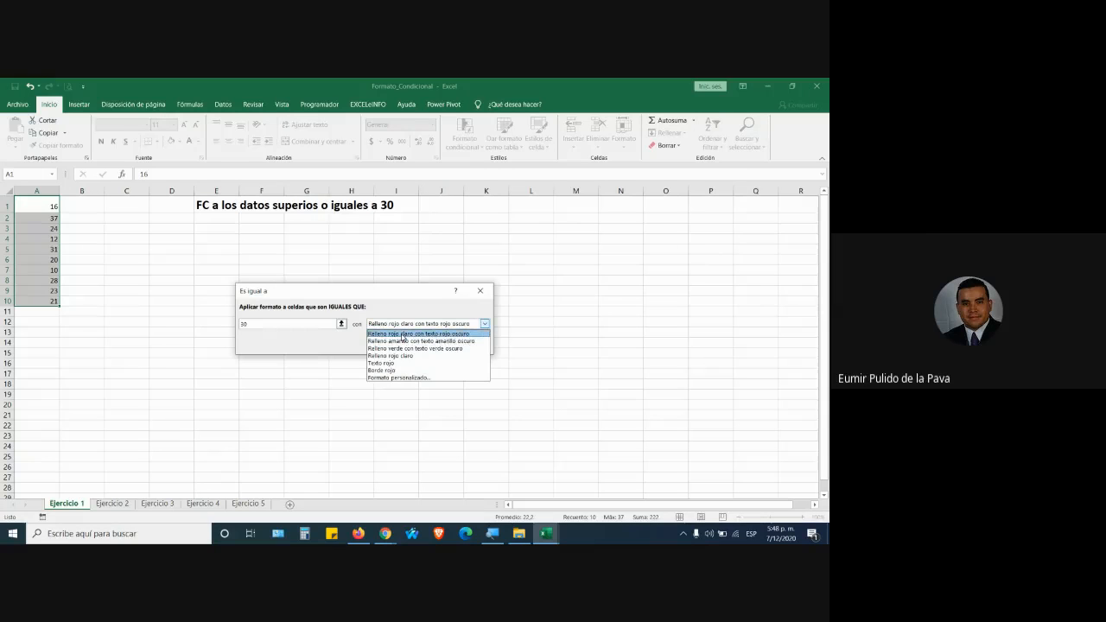
{"action": "left_click", "coordinate": [402, 335]}
{"action": "left_click", "coordinate": [419, 345]}
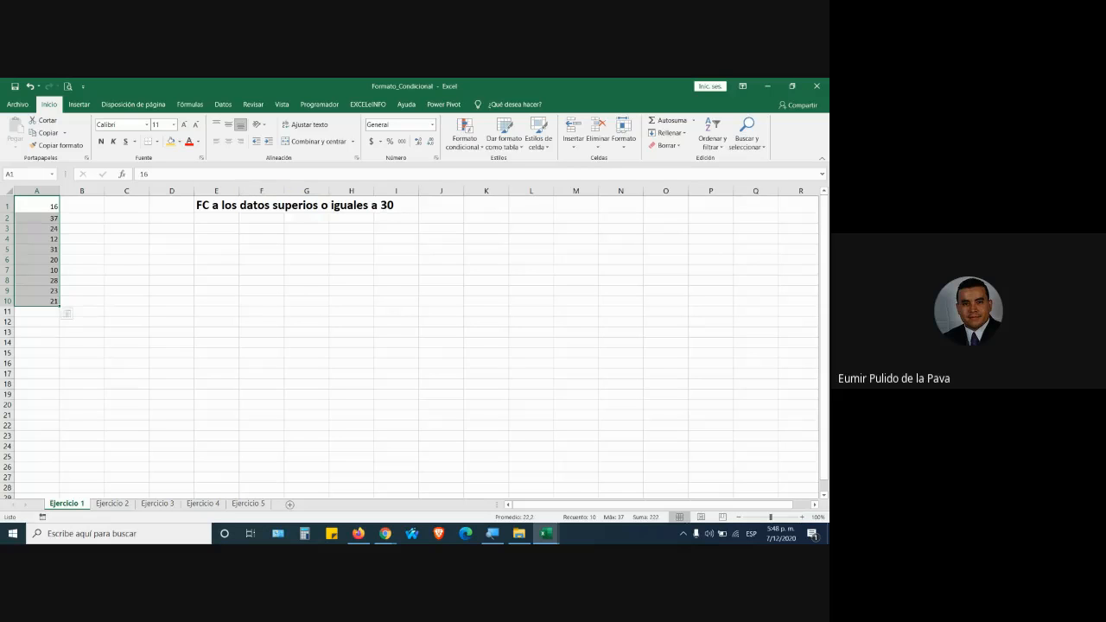
Test A1 by entering 30, then undo to restore 16.
{"action": "left_click", "coordinate": [53, 207]}
{"action": "type", "text": "30"}
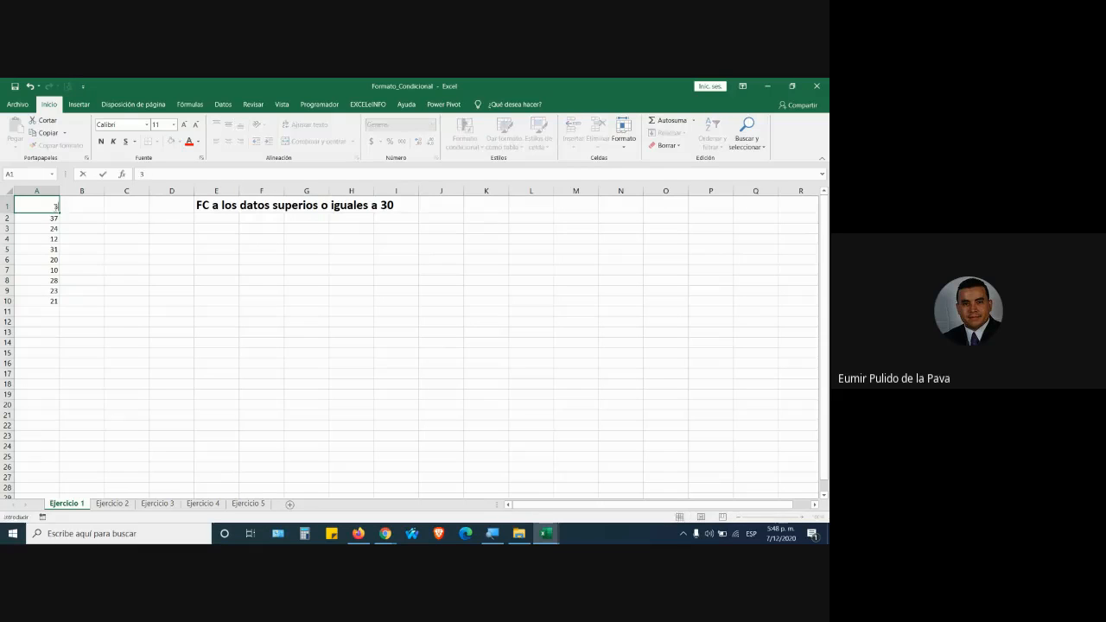
{"action": "key", "text": "Return"}
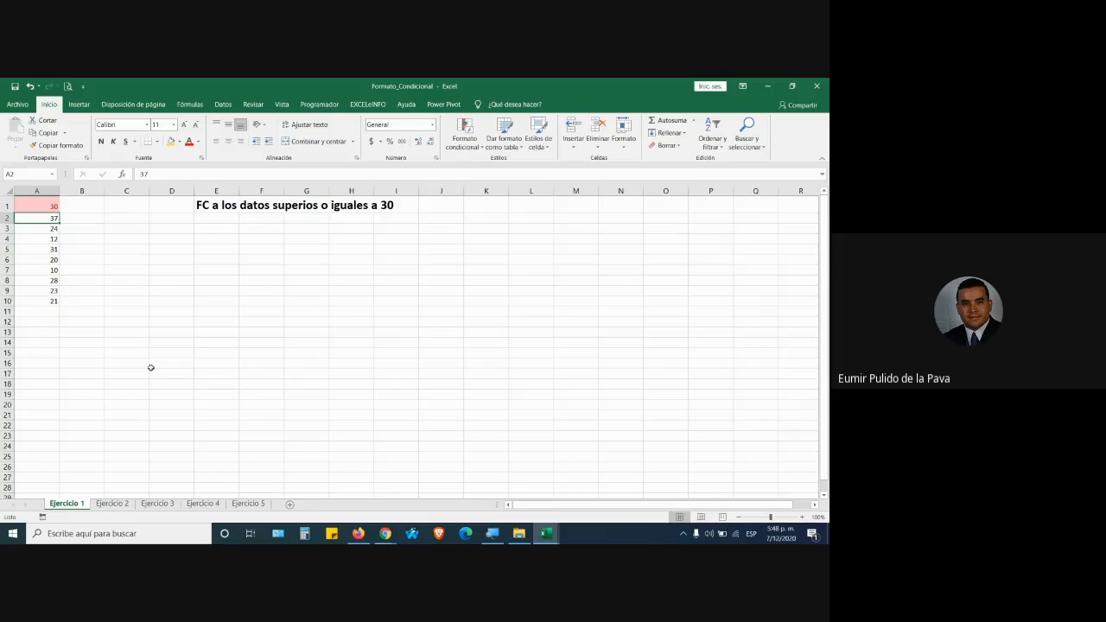
{"action": "key", "text": "ctrl+z"}
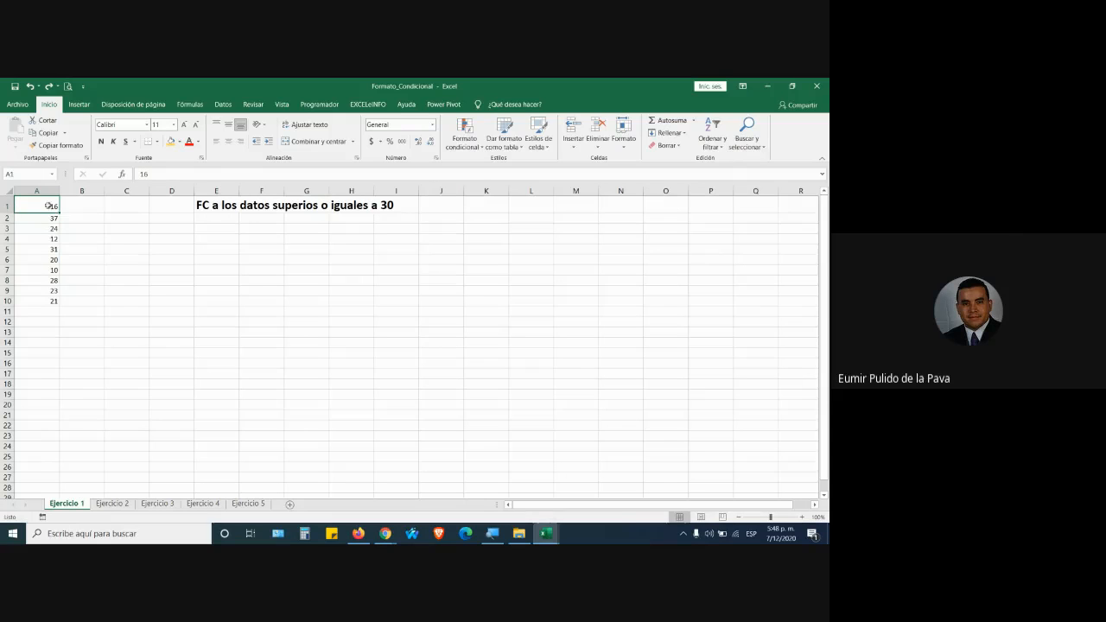
Clear the conditional formatting rules from A1:A10 and bring the Excel workbook back to the front.
{"action": "left_click_drag", "start_coordinate": [49, 205], "coordinate": [53, 302]}
{"action": "left_click", "coordinate": [482, 153]}
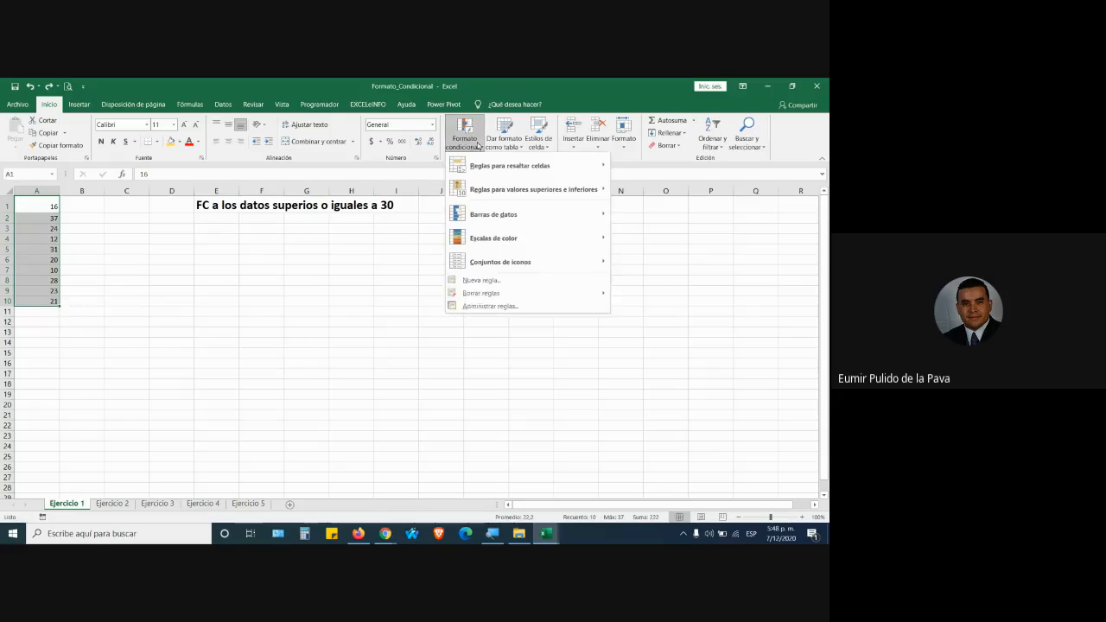
{"action": "mouse_move", "coordinate": [496, 294]}
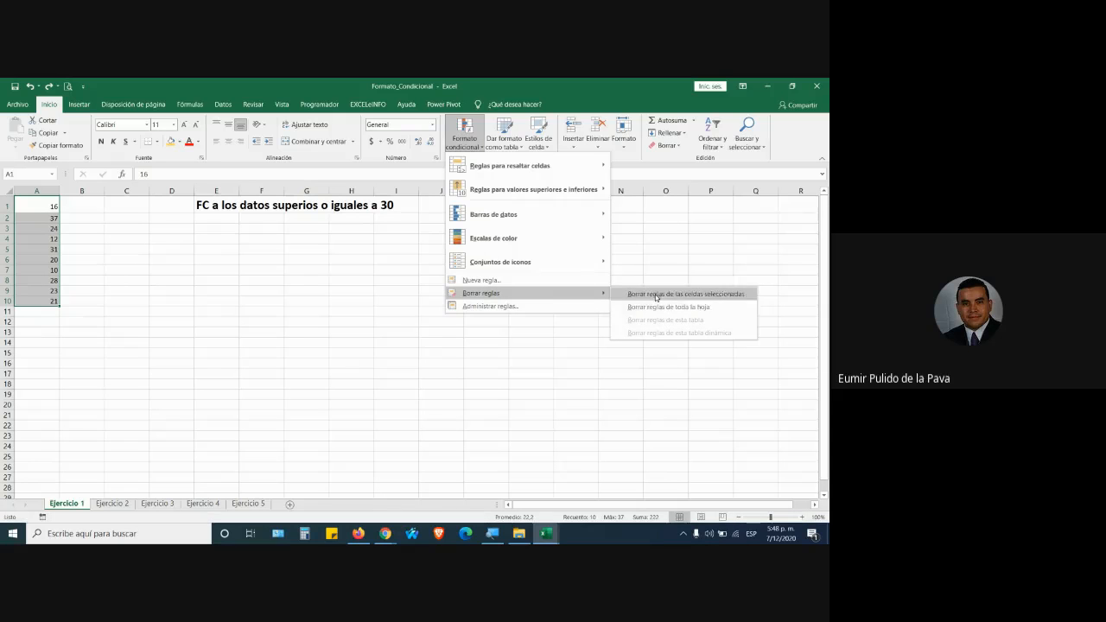
{"action": "left_click", "coordinate": [656, 308]}
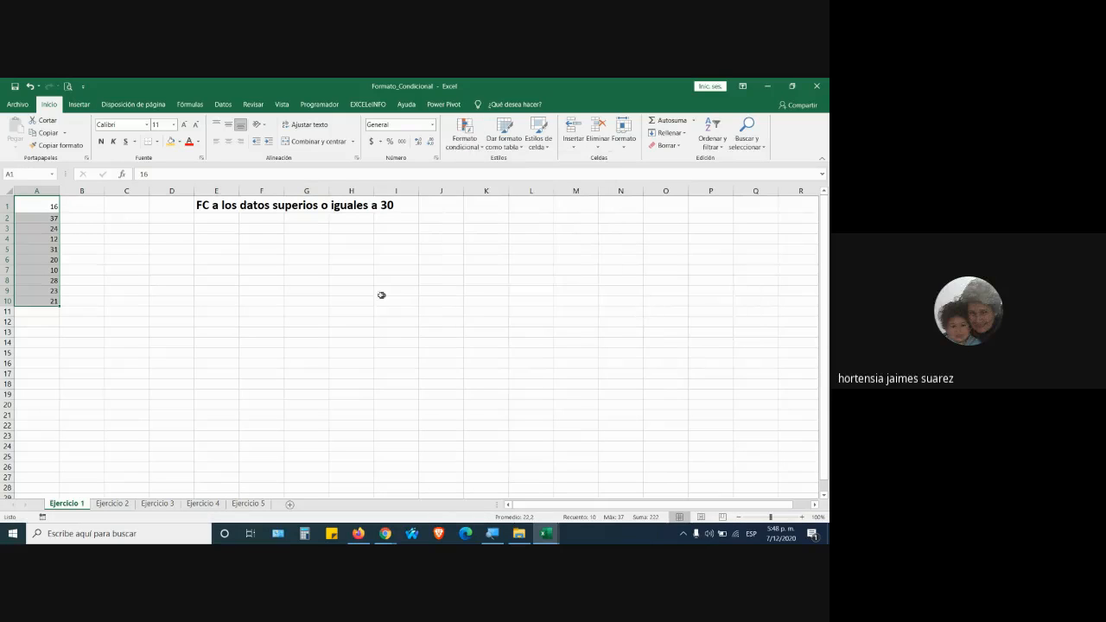
{"action": "key", "text": "alt+Tab"}
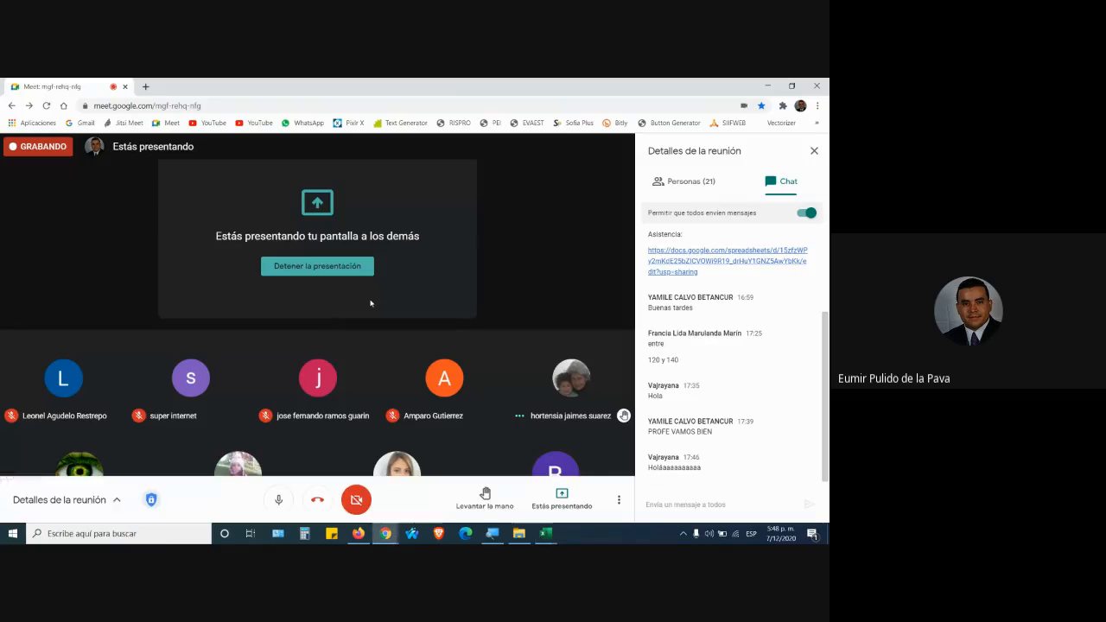
{"action": "key", "text": "alt+Tab"}
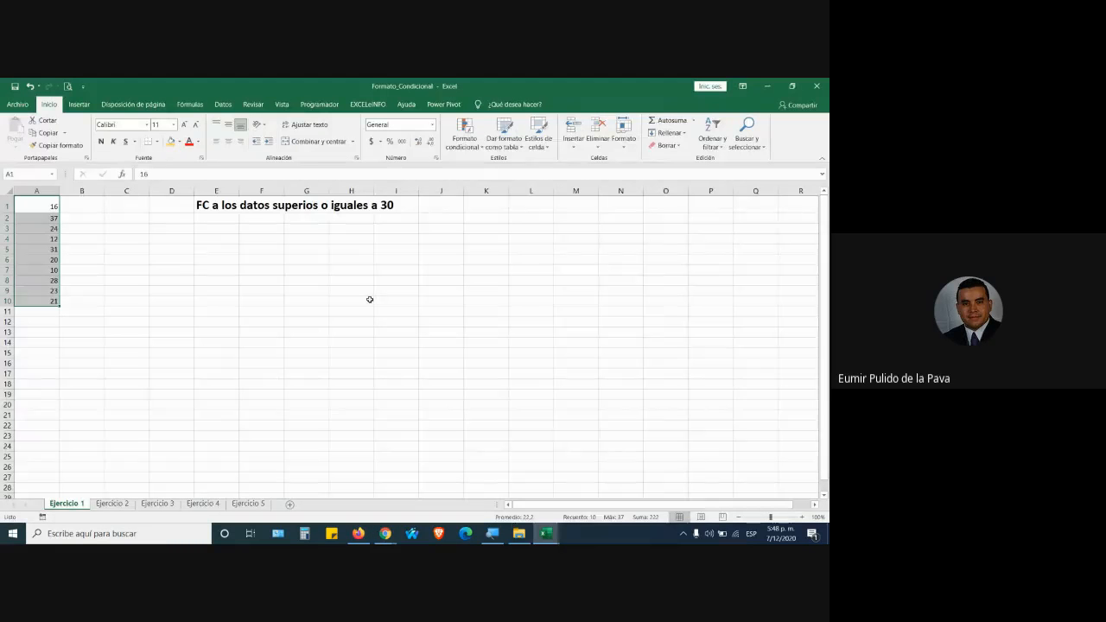
Try a Greater Than 29 highlight rule, cancel it, and reopen Conditional Formatting.
{"action": "left_click", "coordinate": [465, 141]}
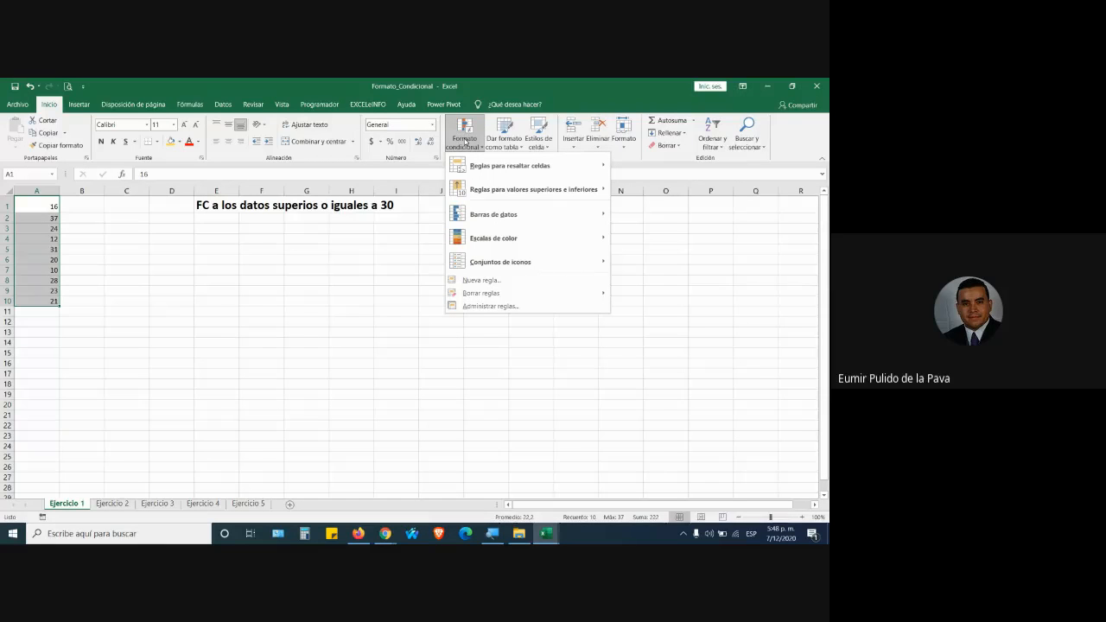
{"action": "mouse_move", "coordinate": [476, 174]}
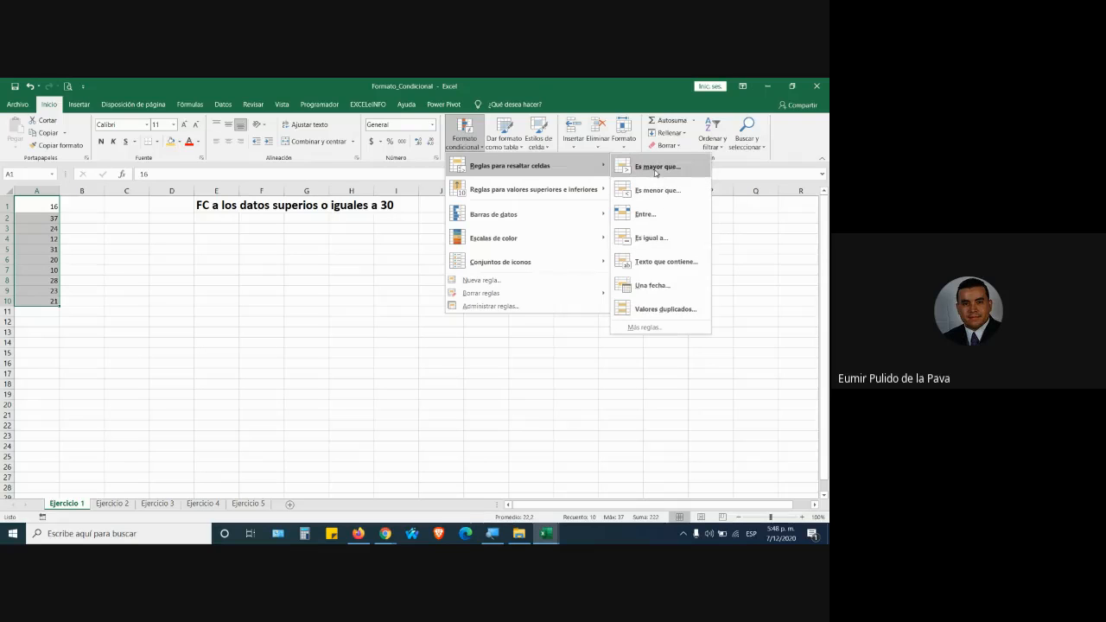
{"action": "left_click", "coordinate": [654, 169]}
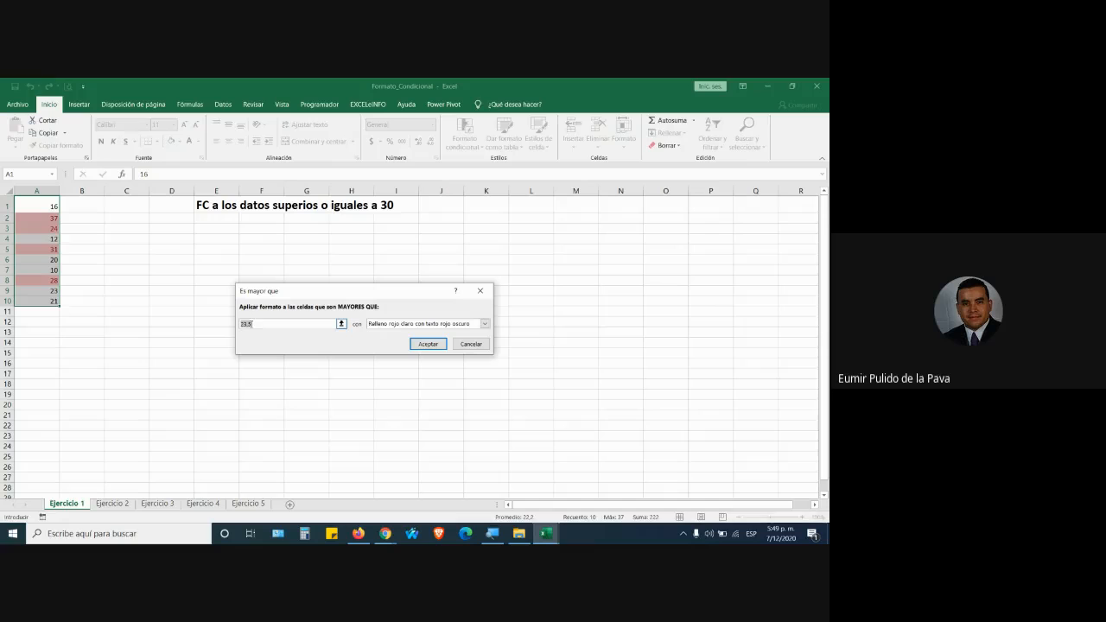
{"action": "type", "text": "29"}
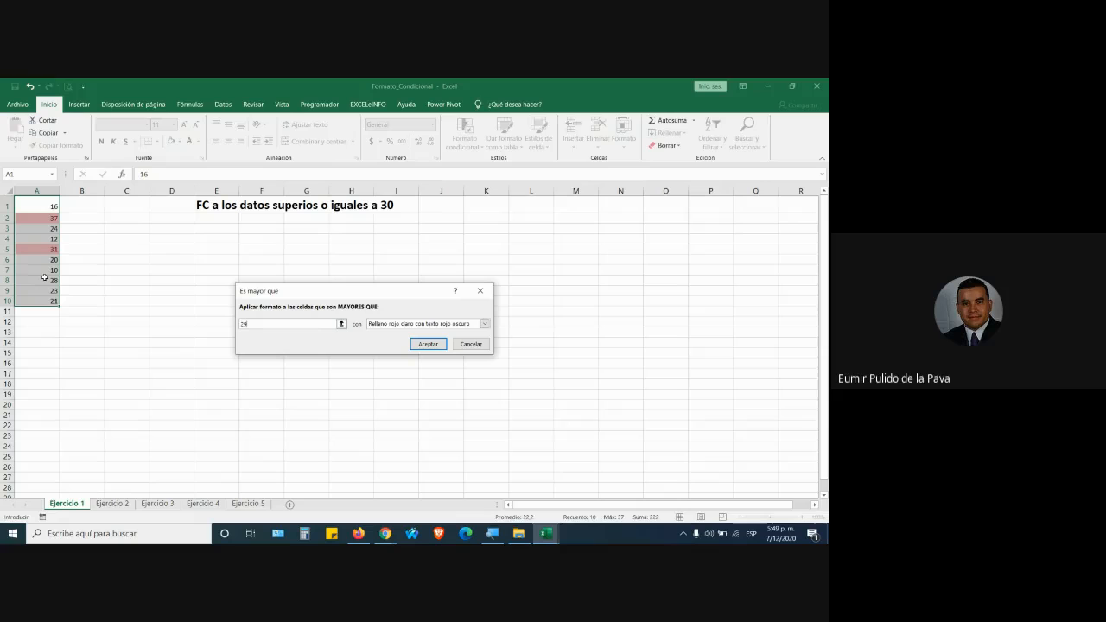
{"action": "left_click", "coordinate": [470, 344]}
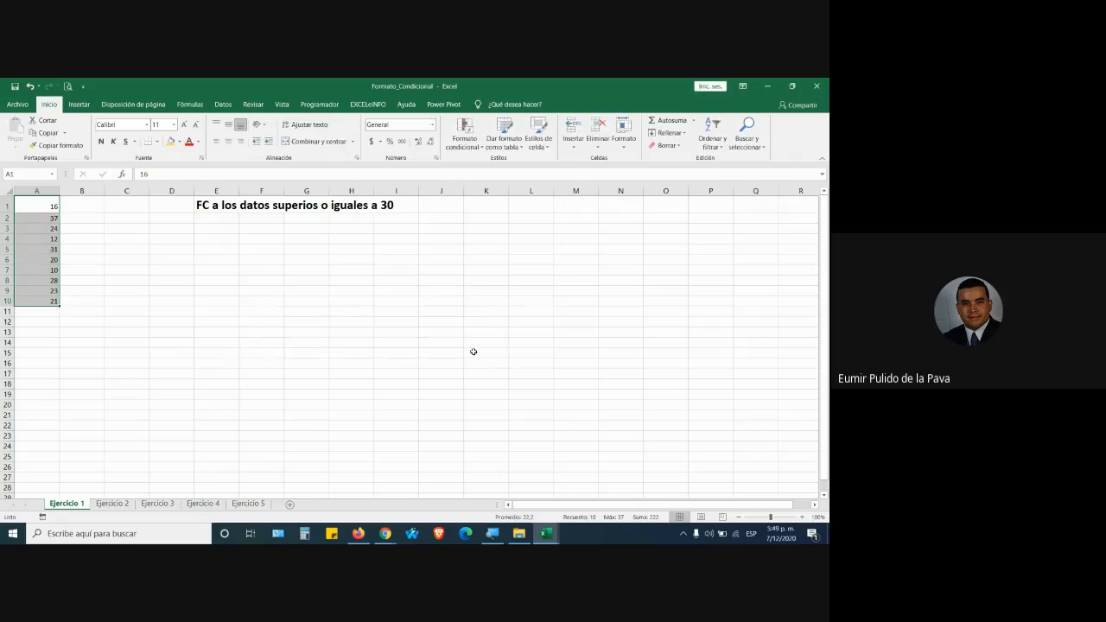
{"action": "left_click", "coordinate": [467, 142]}
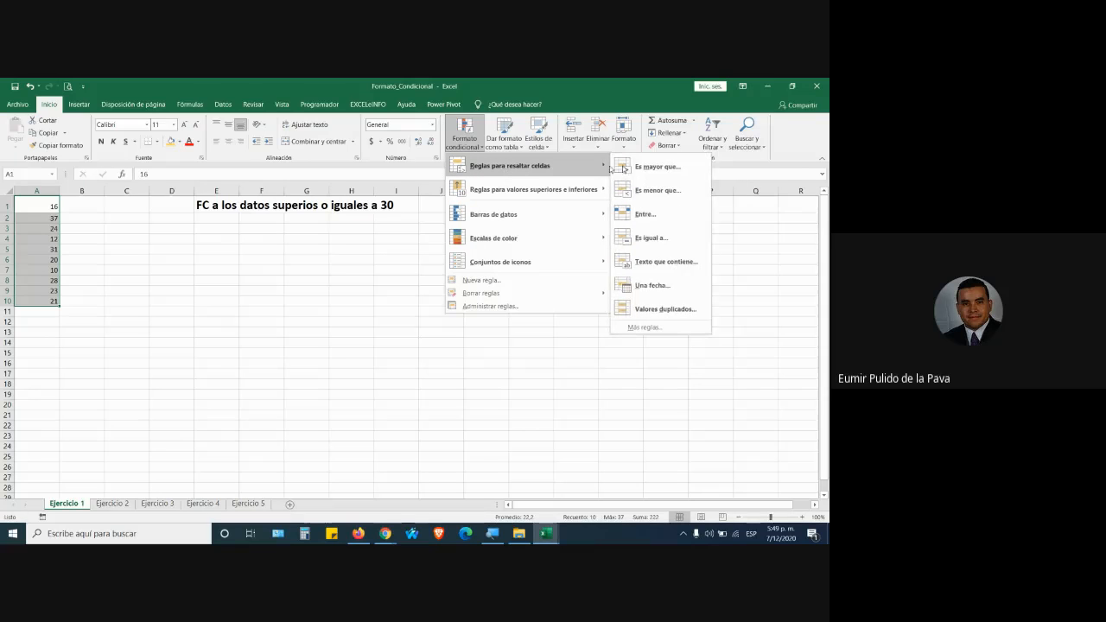
{"action": "left_click", "coordinate": [658, 329]}
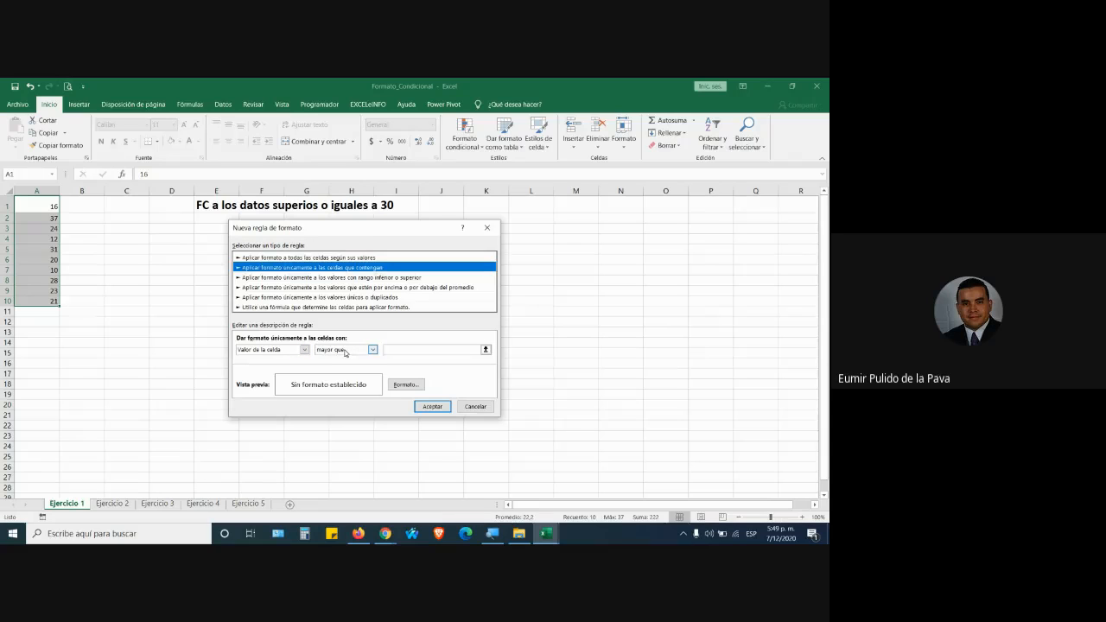
{"action": "left_click", "coordinate": [329, 351]}
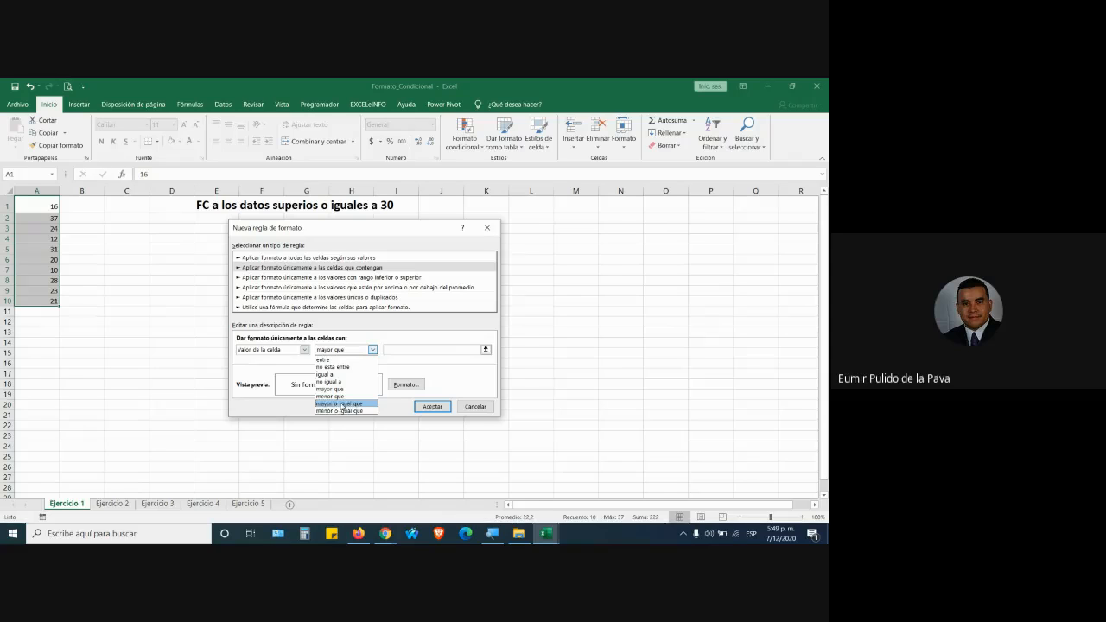
{"action": "left_click", "coordinate": [342, 405]}
{"action": "left_click", "coordinate": [394, 349]}
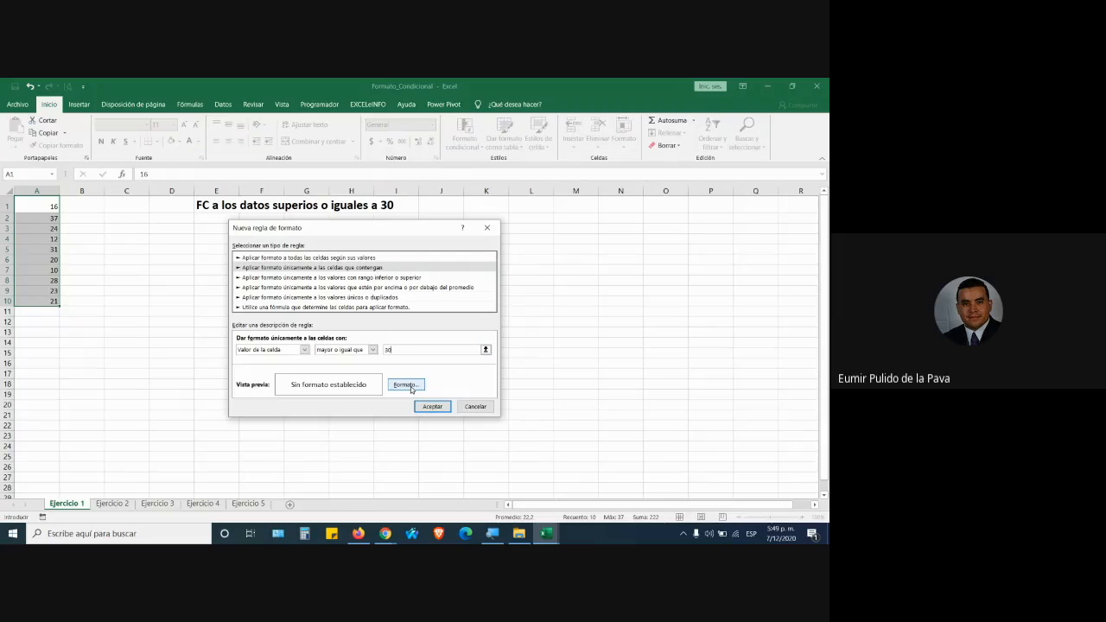
{"action": "left_click", "coordinate": [474, 406]}
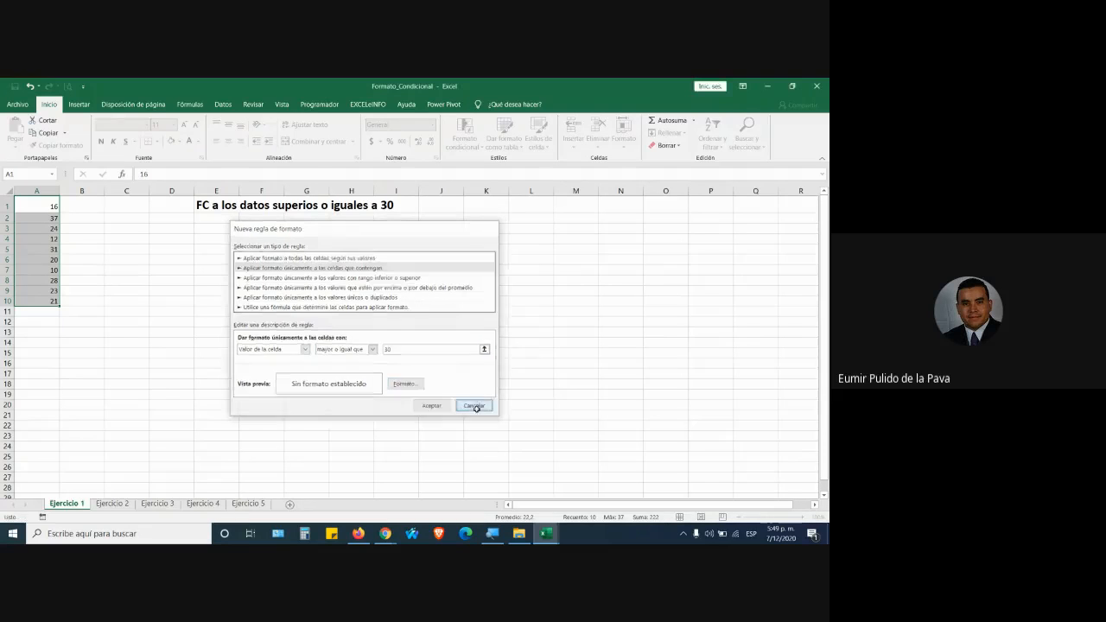
{"action": "left_click", "coordinate": [465, 134]}
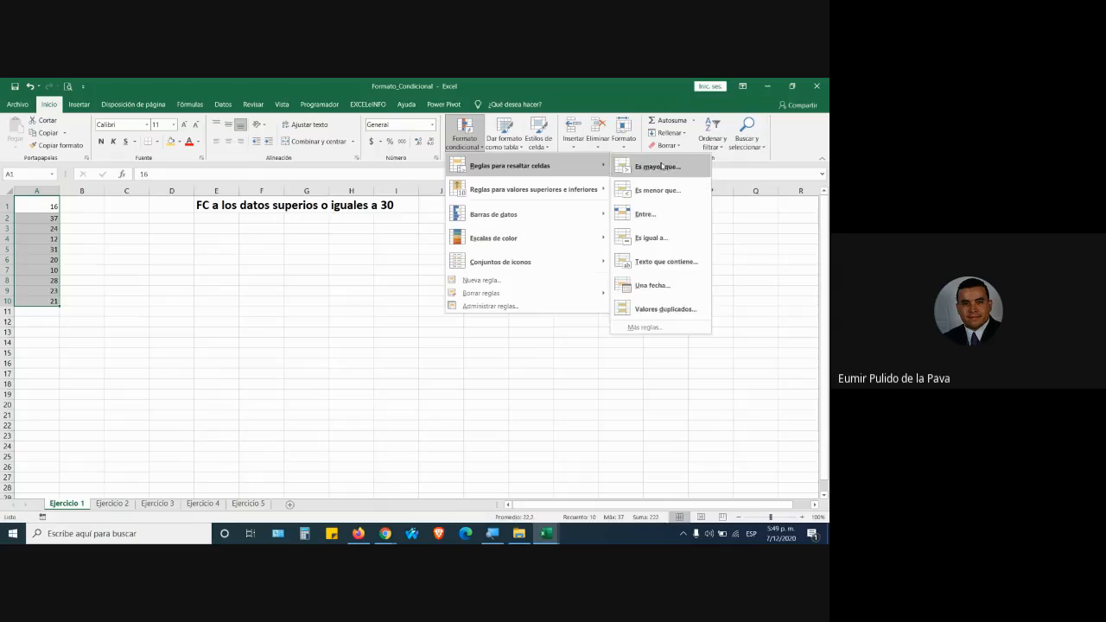
{"action": "left_click", "coordinate": [664, 168]}
{"action": "left_click", "coordinate": [484, 324]}
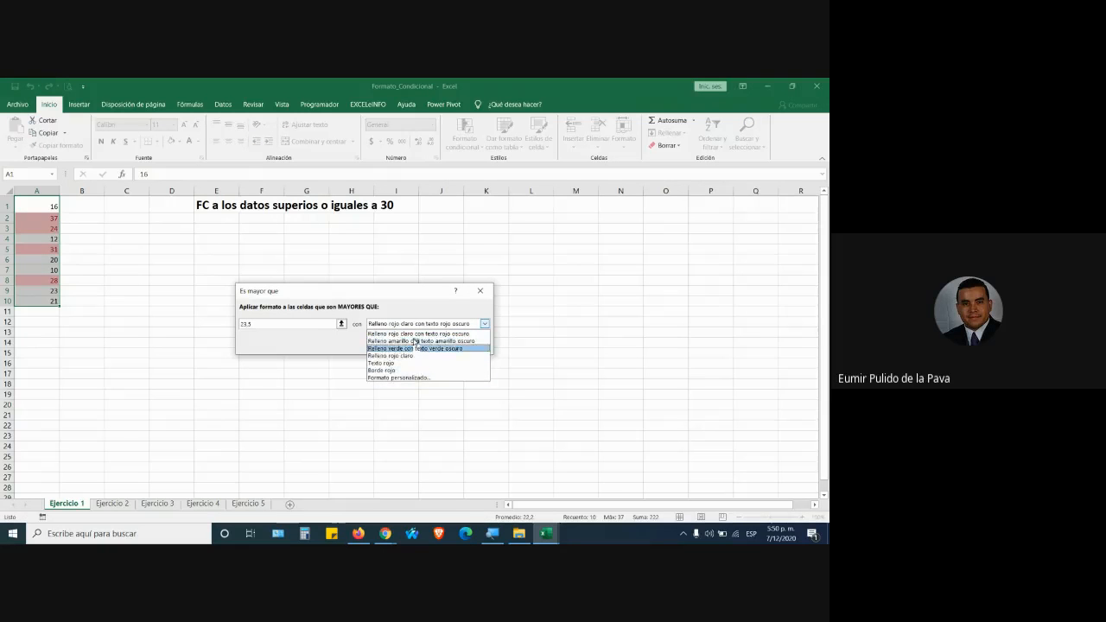
{"action": "left_click", "coordinate": [480, 291]}
{"action": "left_click", "coordinate": [481, 291]}
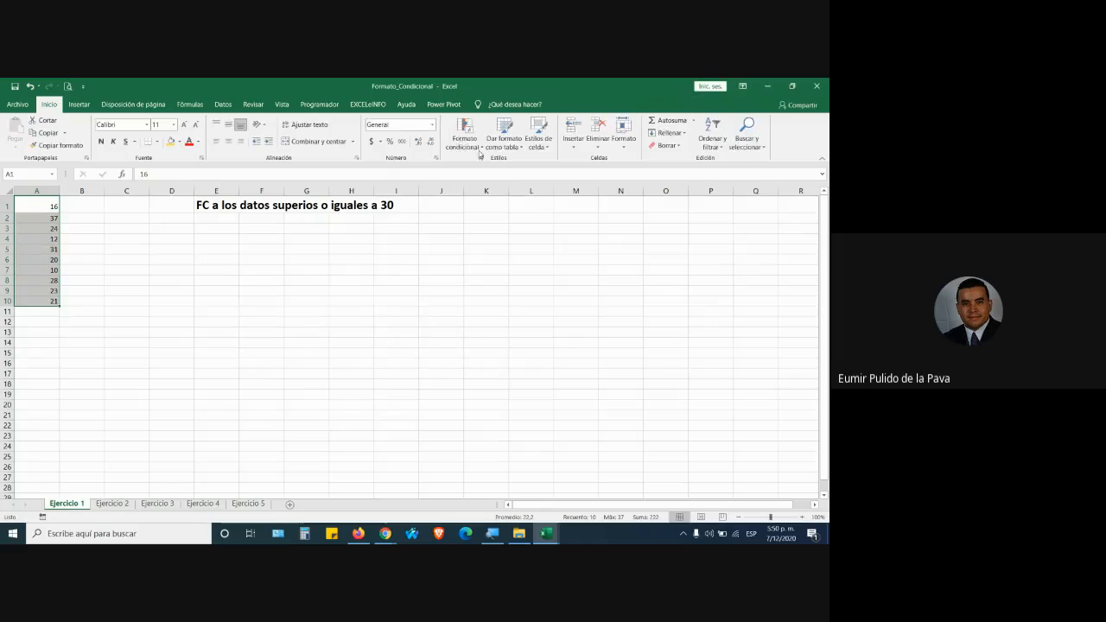
{"action": "left_click", "coordinate": [464, 136]}
{"action": "mouse_move", "coordinate": [518, 169]}
{"action": "left_click", "coordinate": [663, 331]}
Set the new rule's condition to cell value greater than or equal to 30.
{"action": "left_click", "coordinate": [371, 349]}
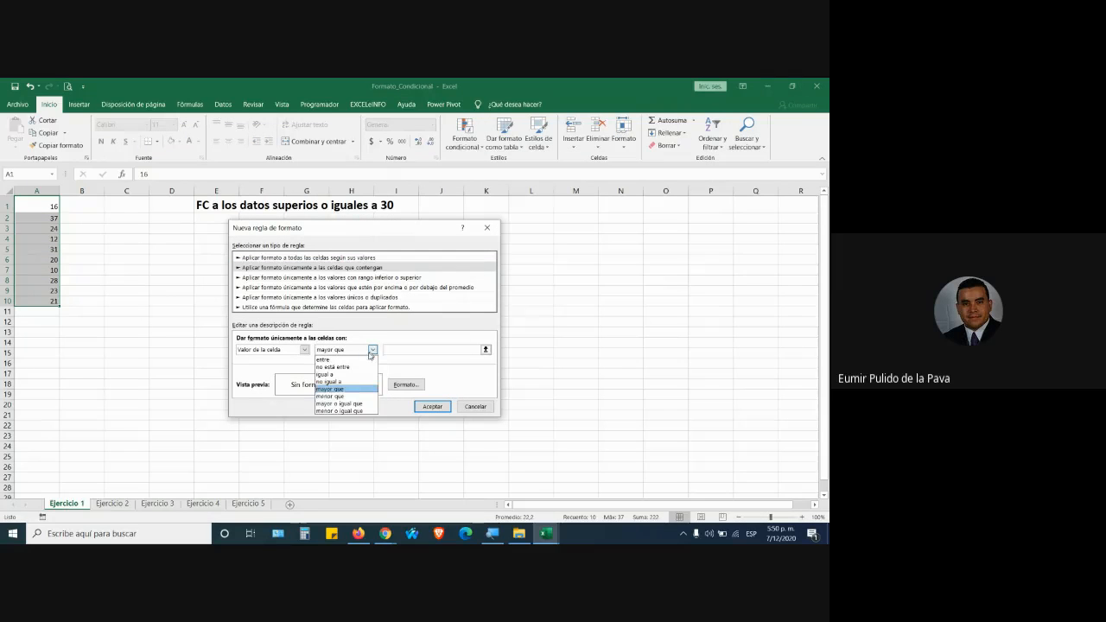
{"action": "left_click", "coordinate": [343, 402]}
{"action": "left_click", "coordinate": [413, 348]}
{"action": "type", "text": "30"}
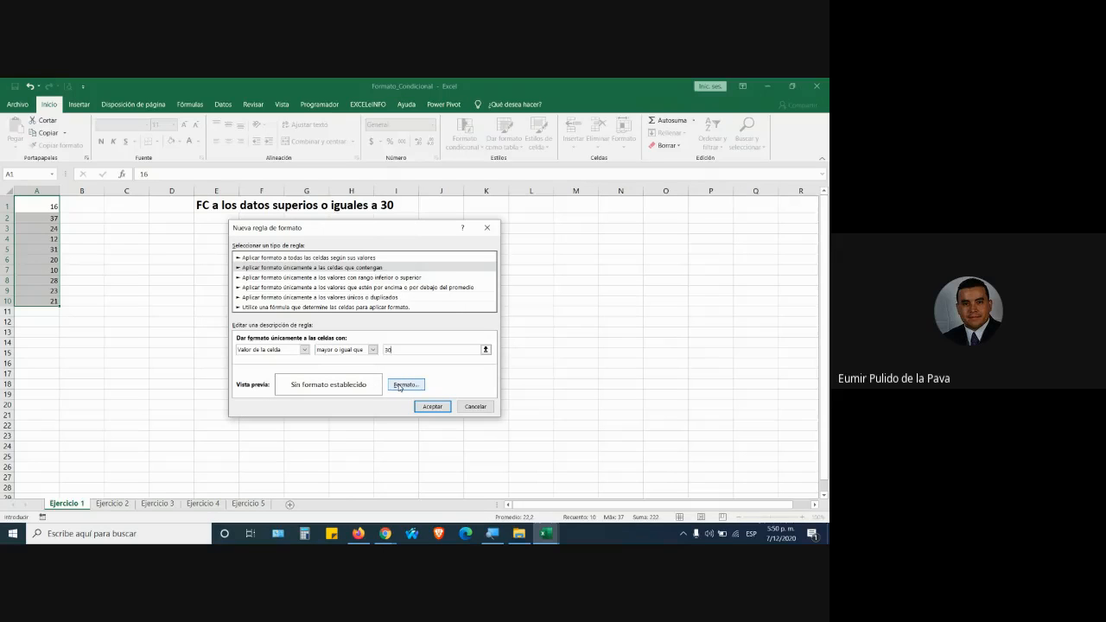
Format matching cells with bold blue text and orange fill, and apply the rule.
{"action": "left_click", "coordinate": [399, 386]}
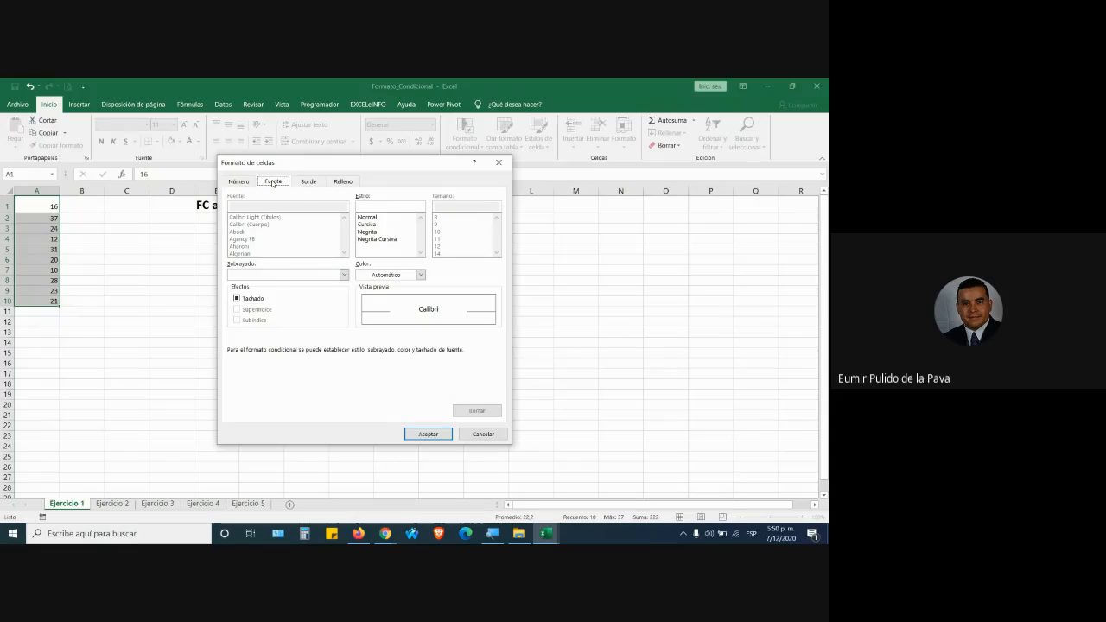
{"action": "left_click", "coordinate": [367, 231]}
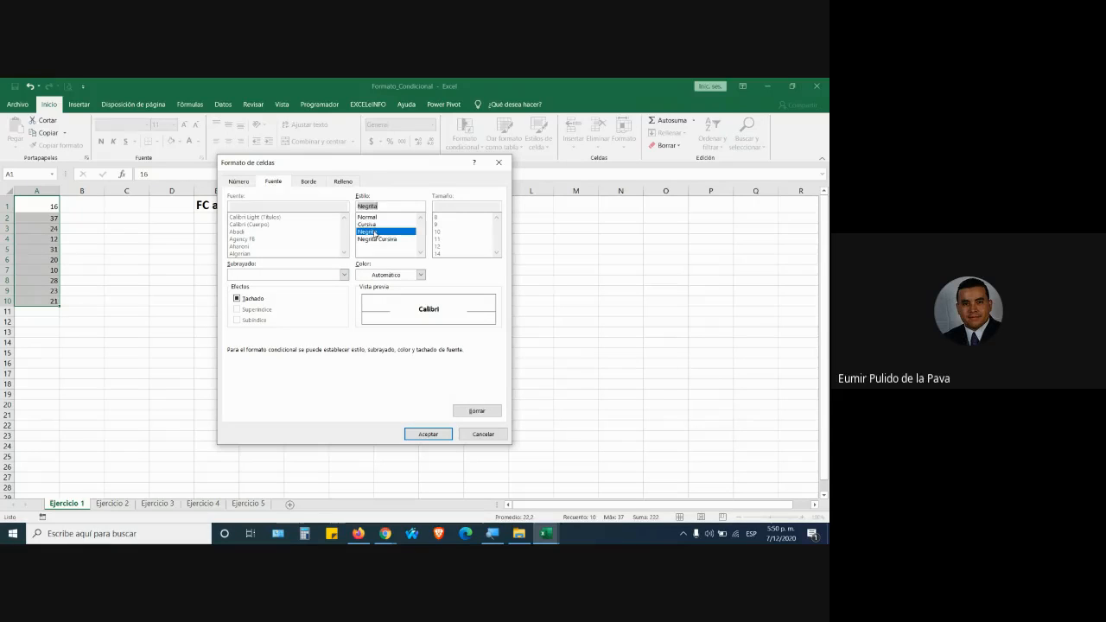
{"action": "left_click", "coordinate": [421, 275]}
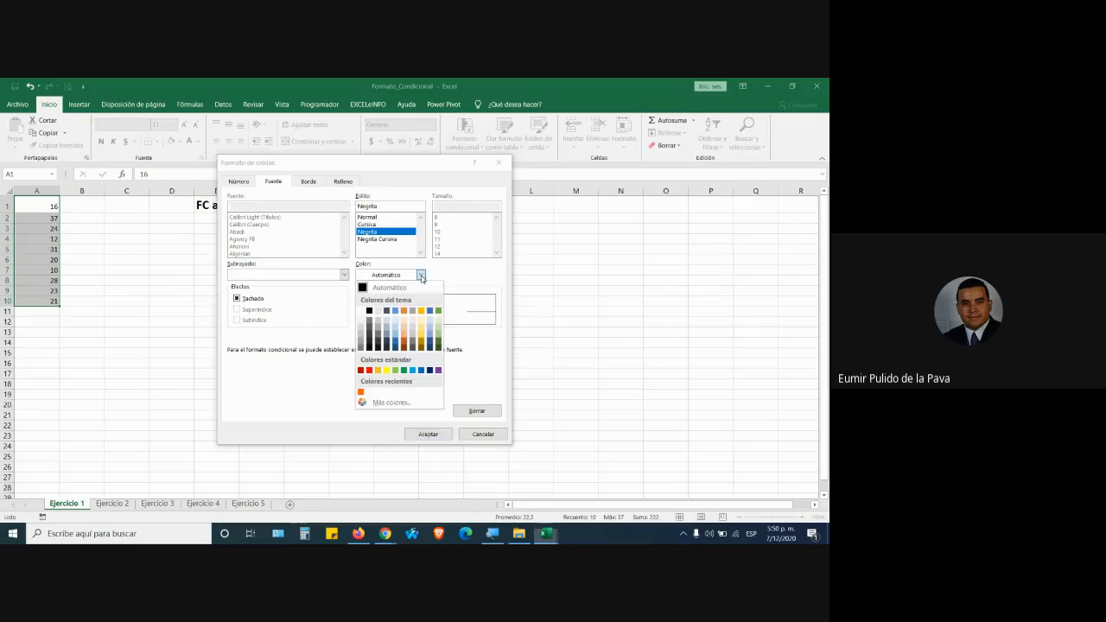
{"action": "left_click", "coordinate": [412, 371]}
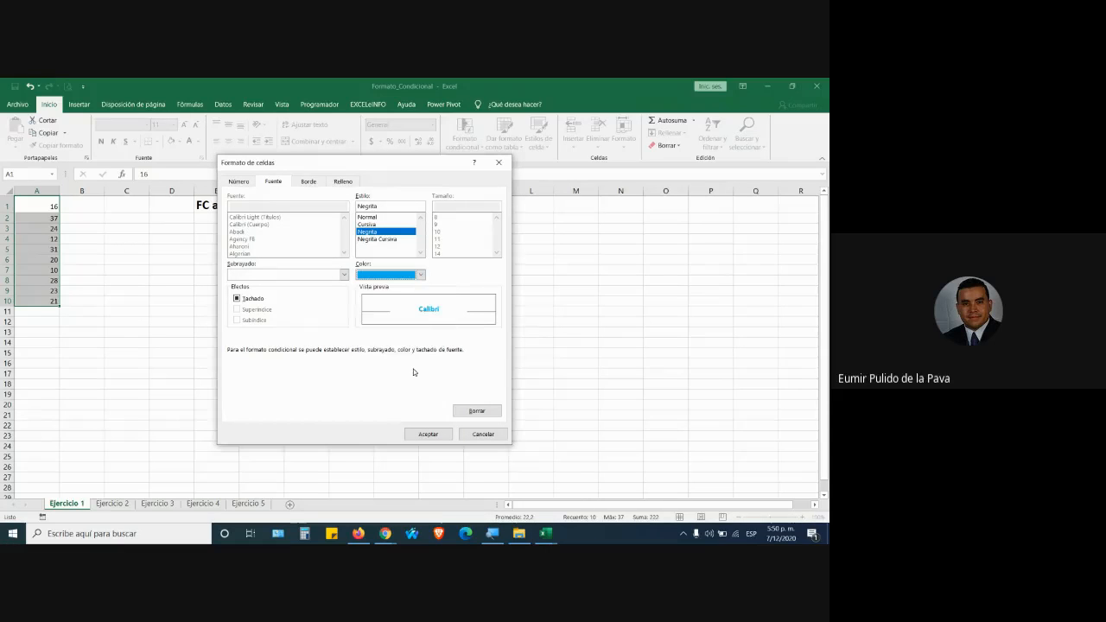
{"action": "left_click", "coordinate": [298, 183]}
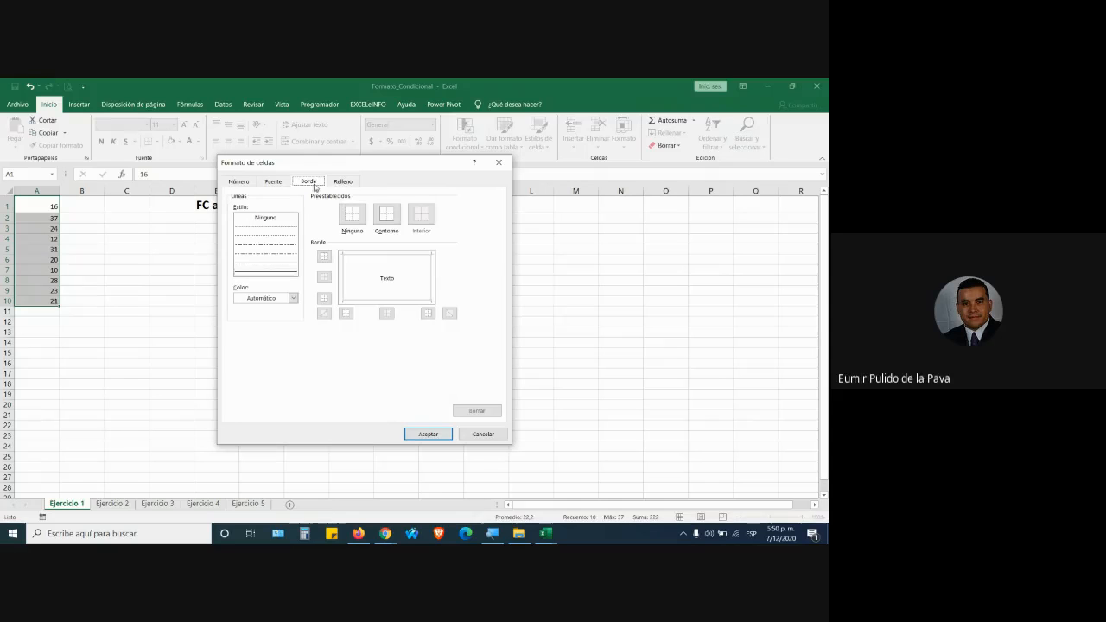
{"action": "left_click", "coordinate": [343, 182]}
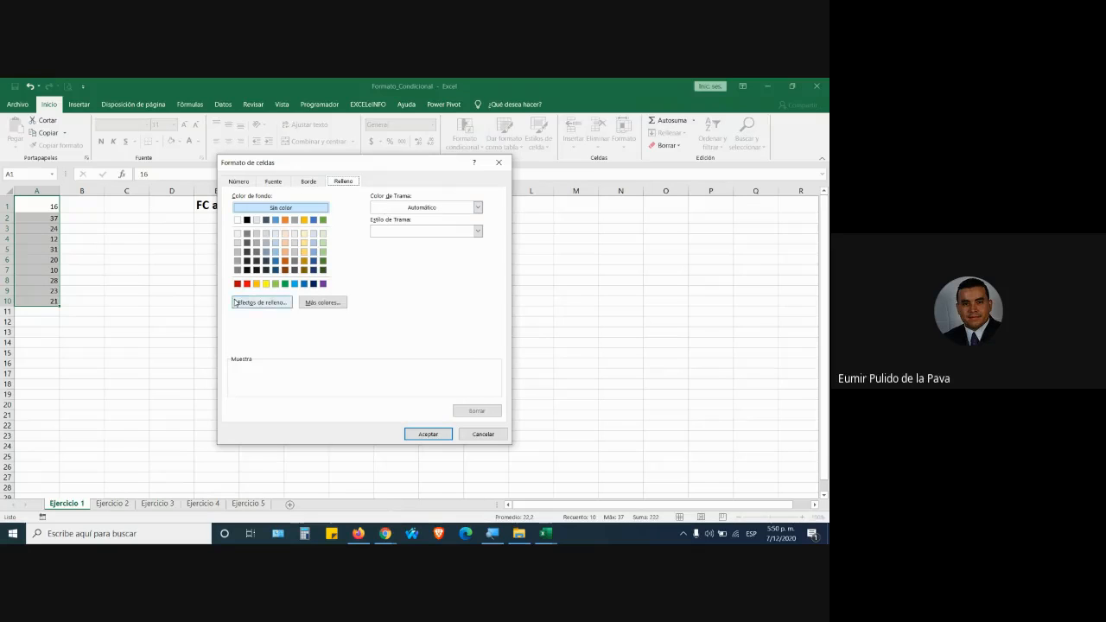
{"action": "left_click", "coordinate": [256, 284]}
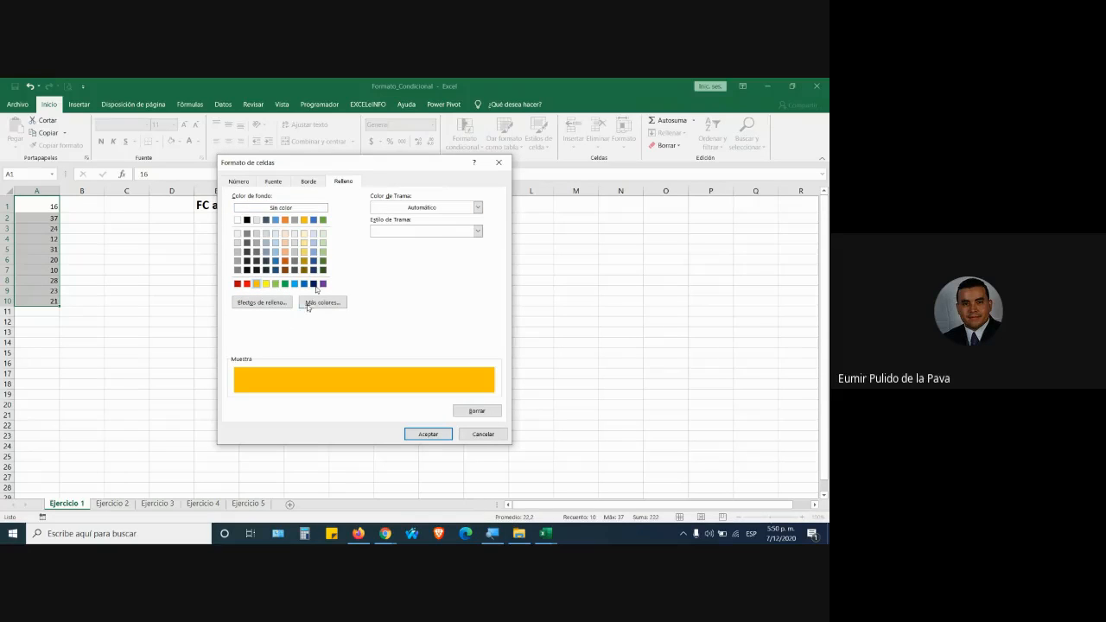
{"action": "left_click", "coordinate": [273, 181]}
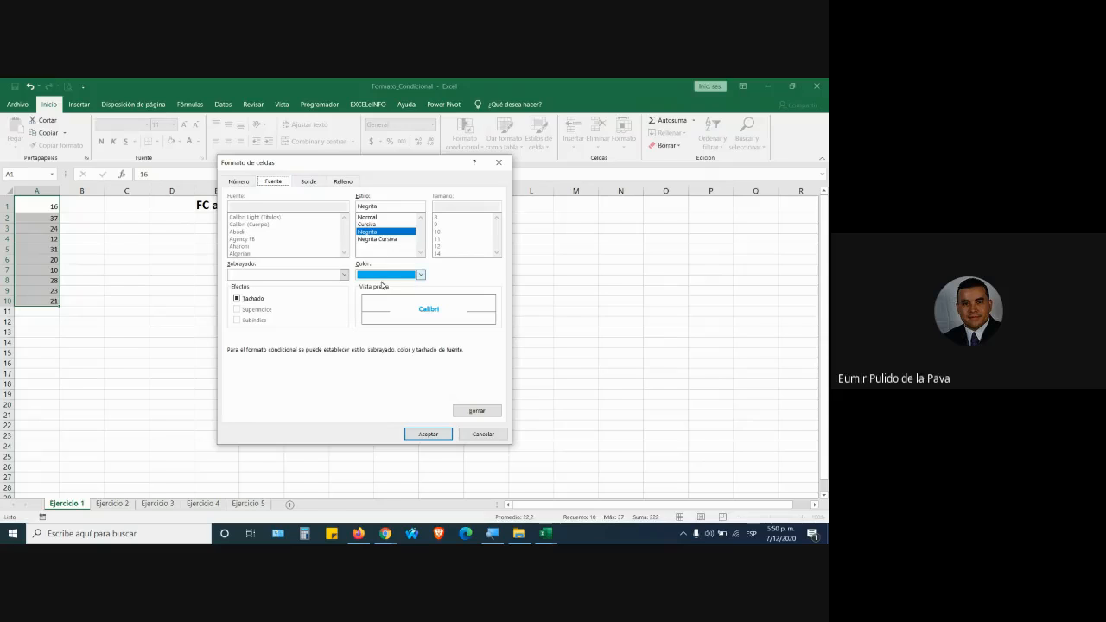
{"action": "left_click", "coordinate": [345, 183]}
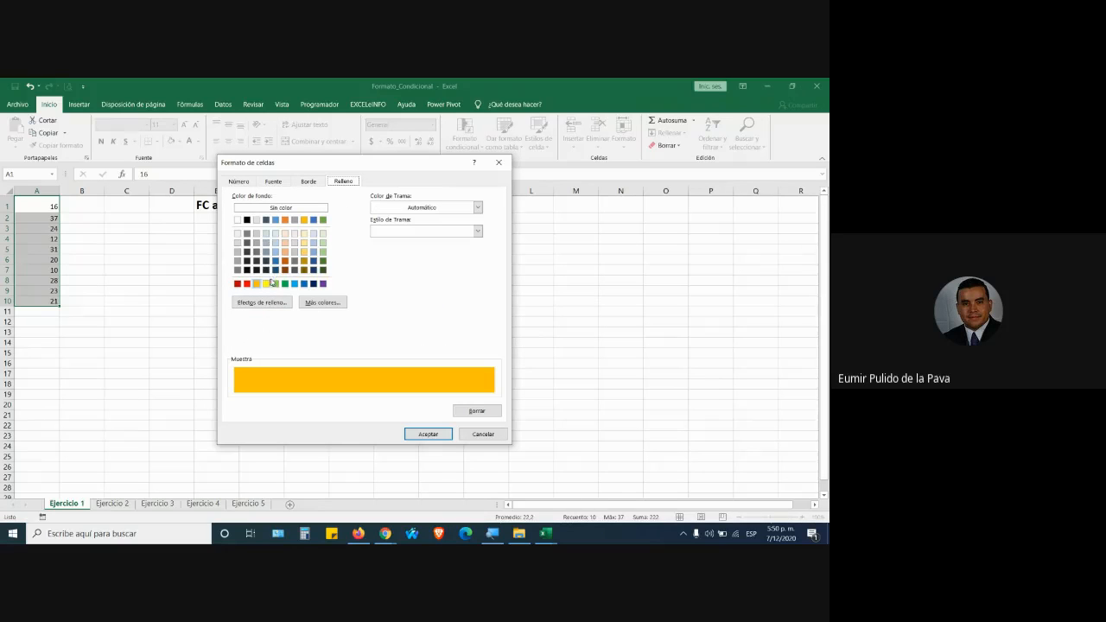
{"action": "left_click", "coordinate": [430, 436]}
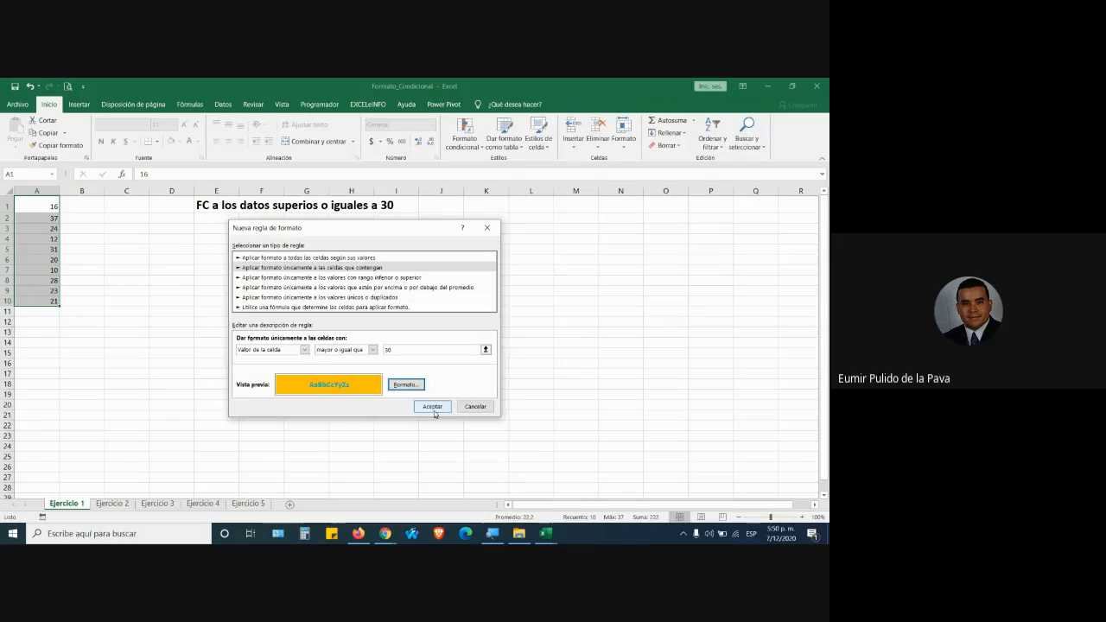
{"action": "left_click", "coordinate": [434, 407]}
Zoom in and change A9 from 23 to 33 to test the highlight.
{"action": "left_click", "coordinate": [83, 262]}
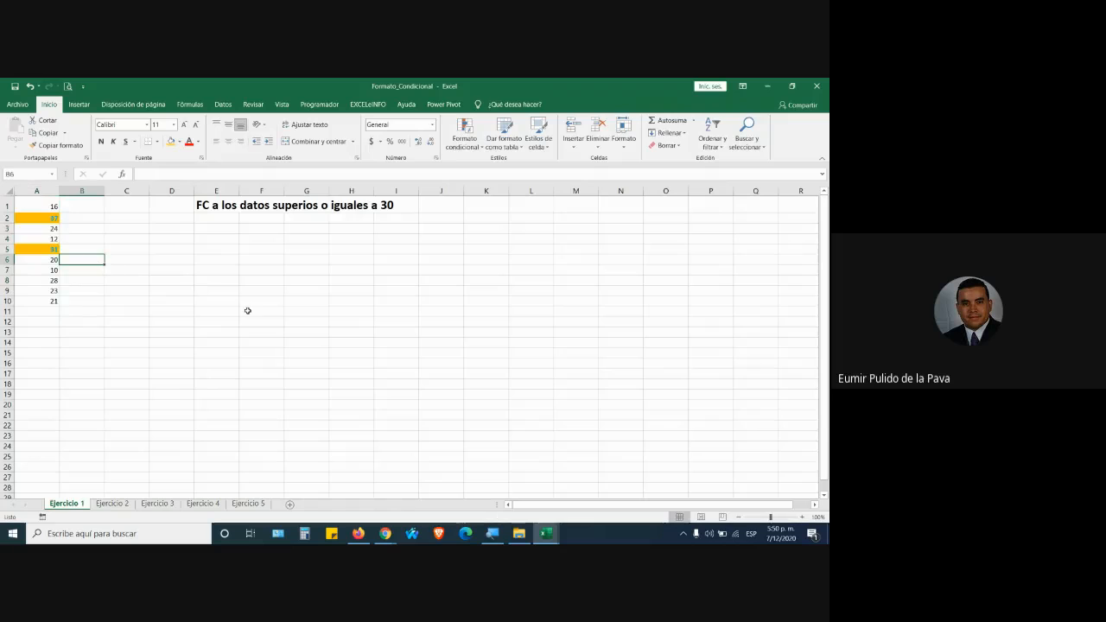
{"action": "left_click", "coordinate": [801, 517]}
{"action": "left_click", "coordinate": [801, 517]}
{"action": "left_click", "coordinate": [801, 517]}
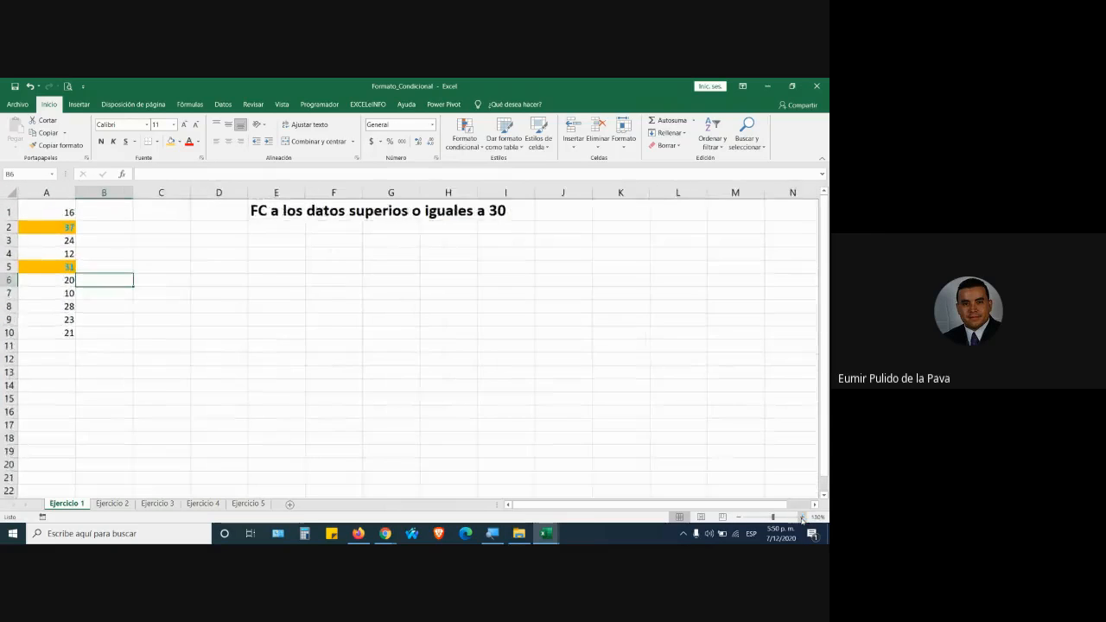
{"action": "left_click", "coordinate": [800, 517]}
{"action": "left_click", "coordinate": [801, 517]}
{"action": "left_click", "coordinate": [800, 517]}
{"action": "left_click", "coordinate": [800, 517]}
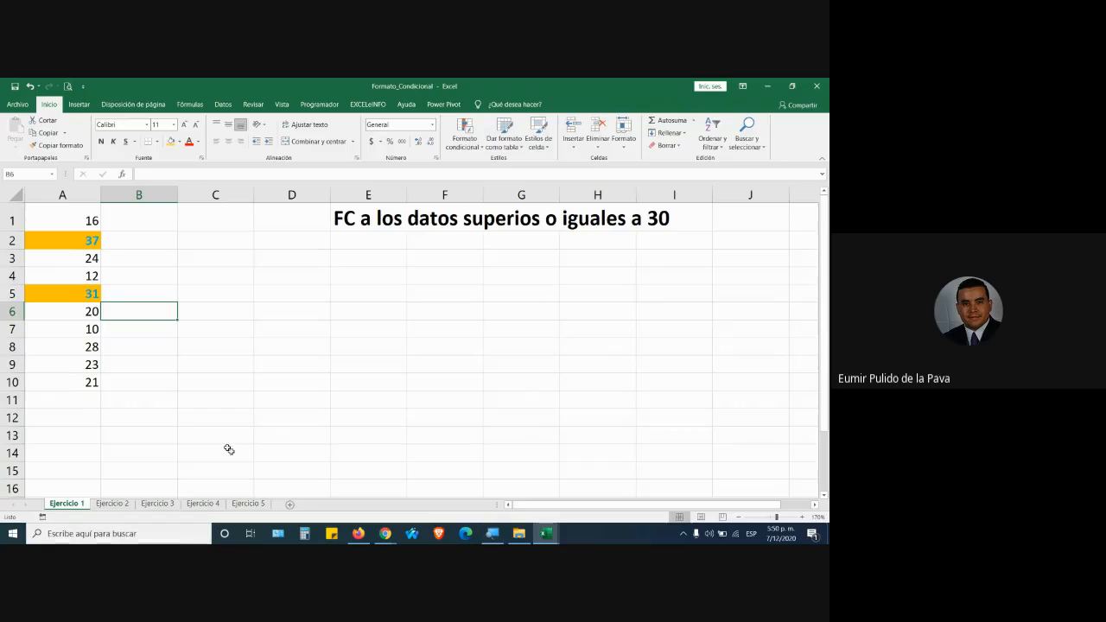
{"action": "left_click", "coordinate": [71, 366]}
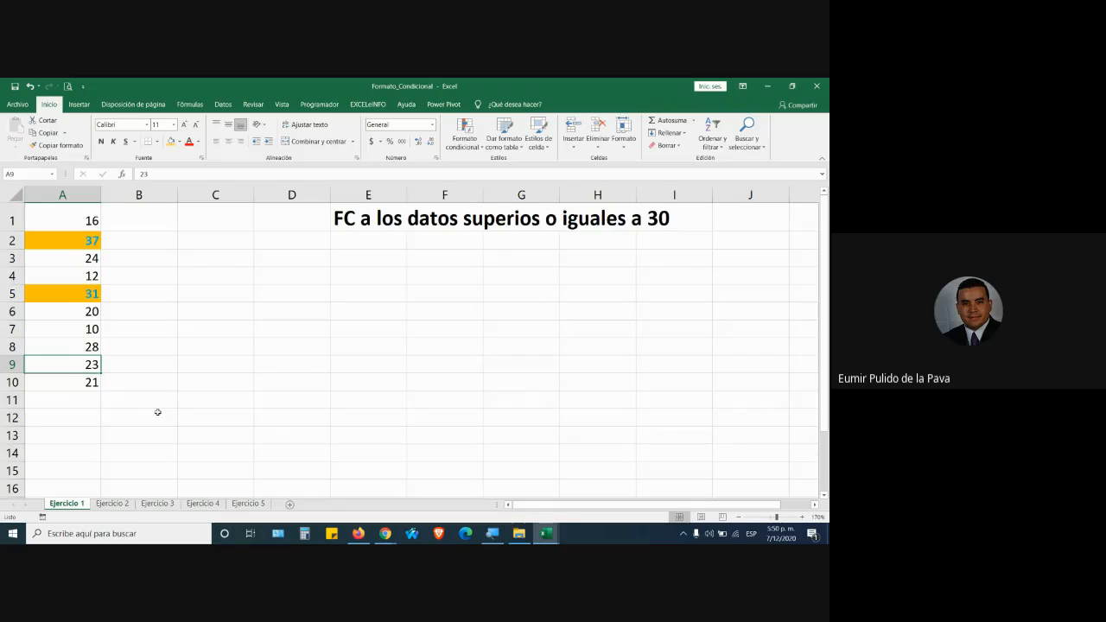
{"action": "type", "text": "33"}
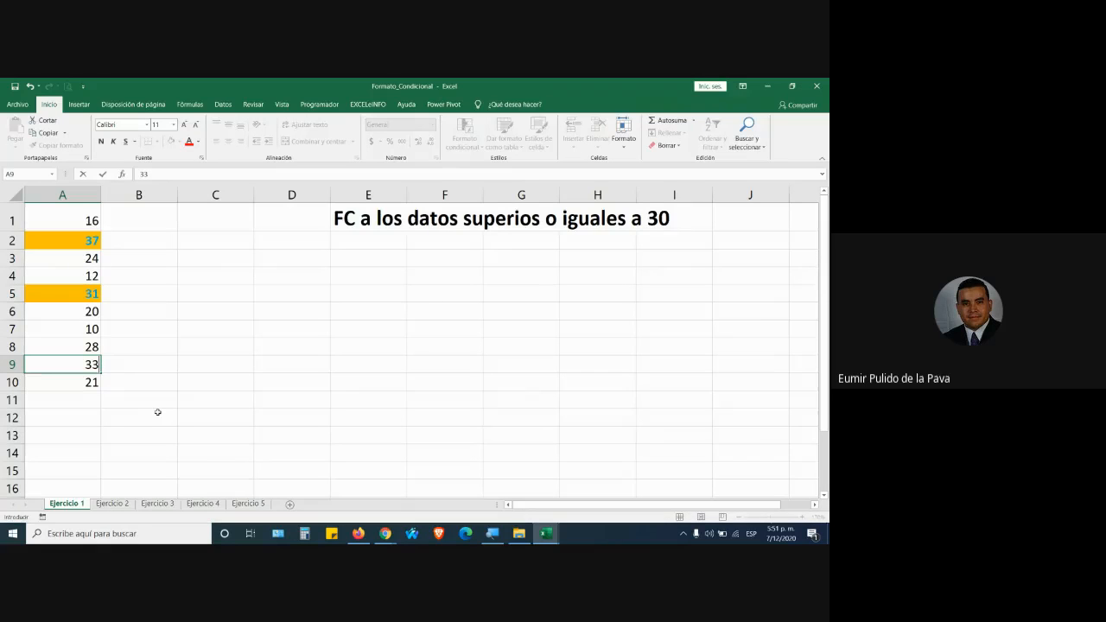
{"action": "key", "text": "Return"}
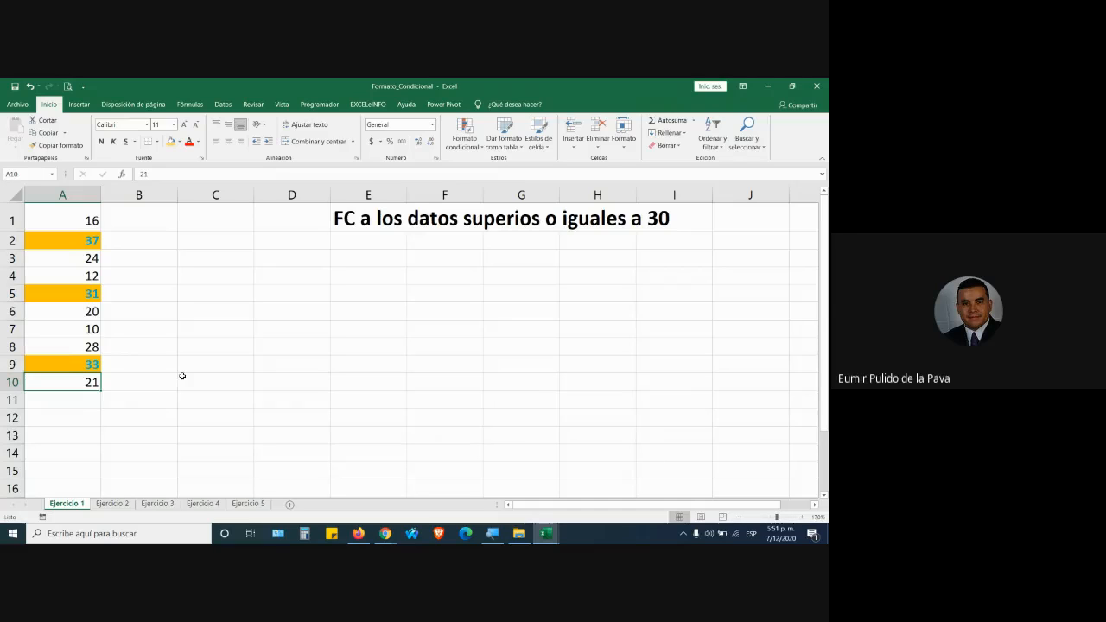
Give the title range E1:I1 a yellow fill.
{"action": "left_click", "coordinate": [445, 221]}
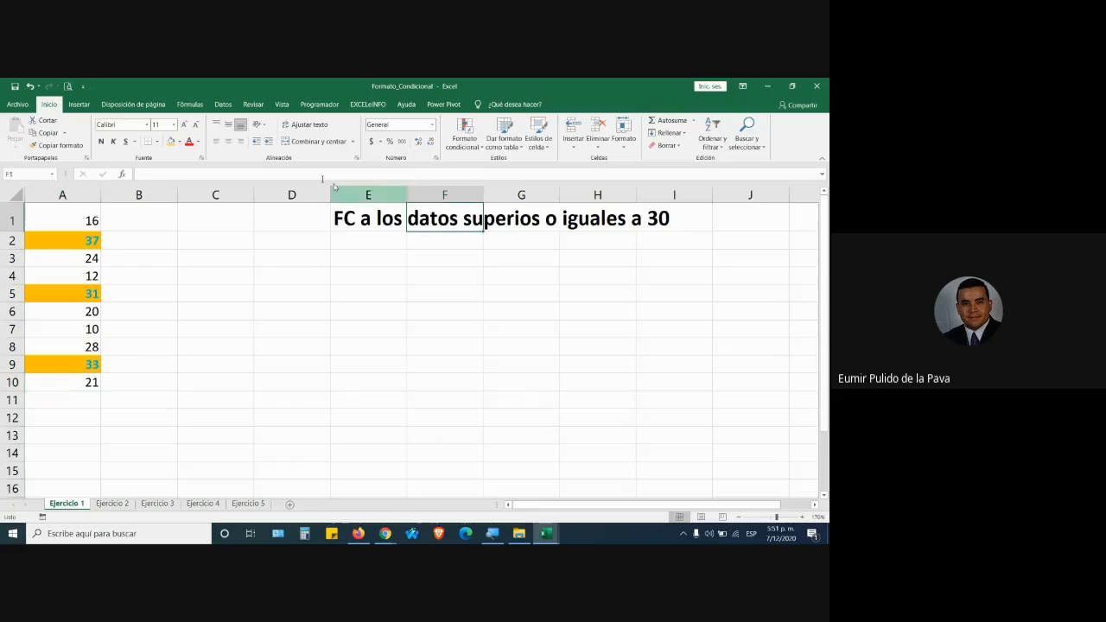
{"action": "left_click", "coordinate": [178, 142]}
{"action": "left_click", "coordinate": [191, 222]}
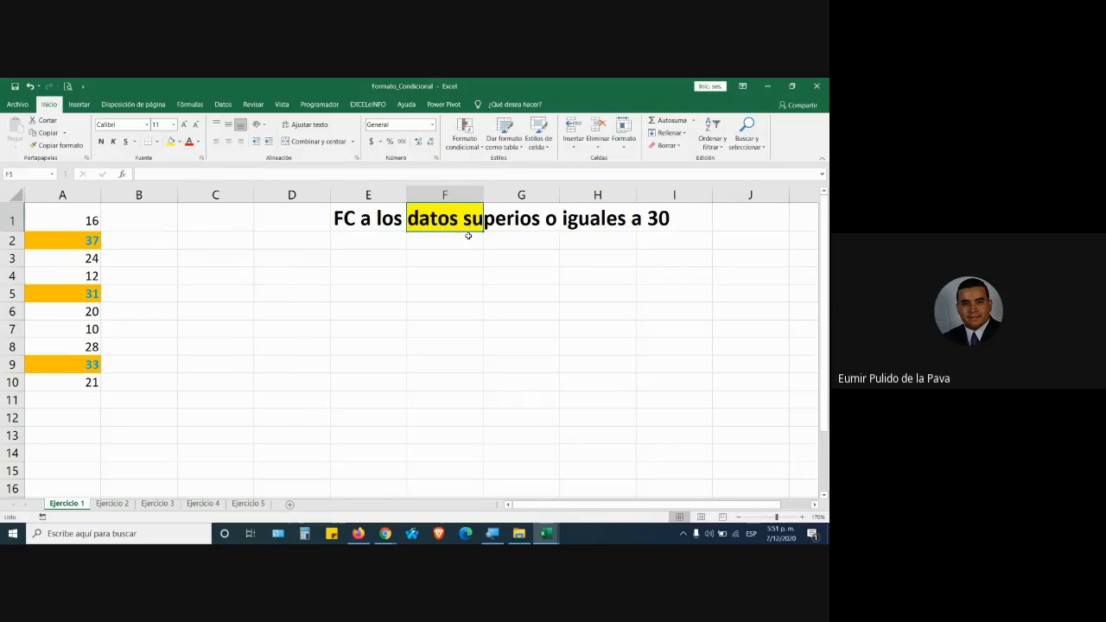
{"action": "left_click", "coordinate": [369, 221]}
{"action": "left_click", "coordinate": [171, 141]}
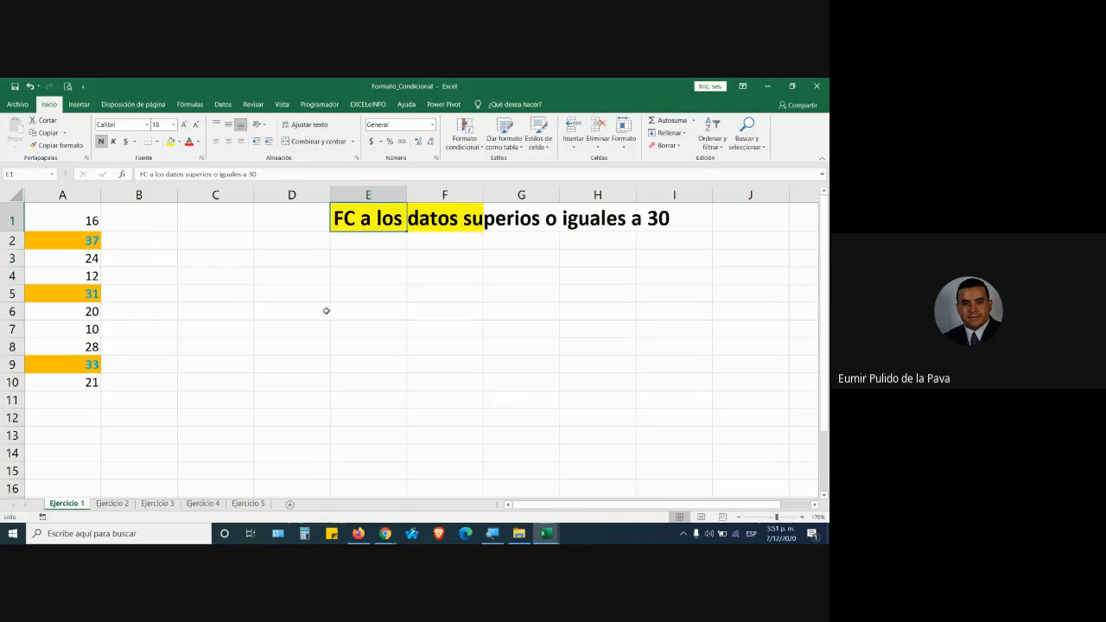
{"action": "left_click_drag", "start_coordinate": [402, 227], "coordinate": [674, 222]}
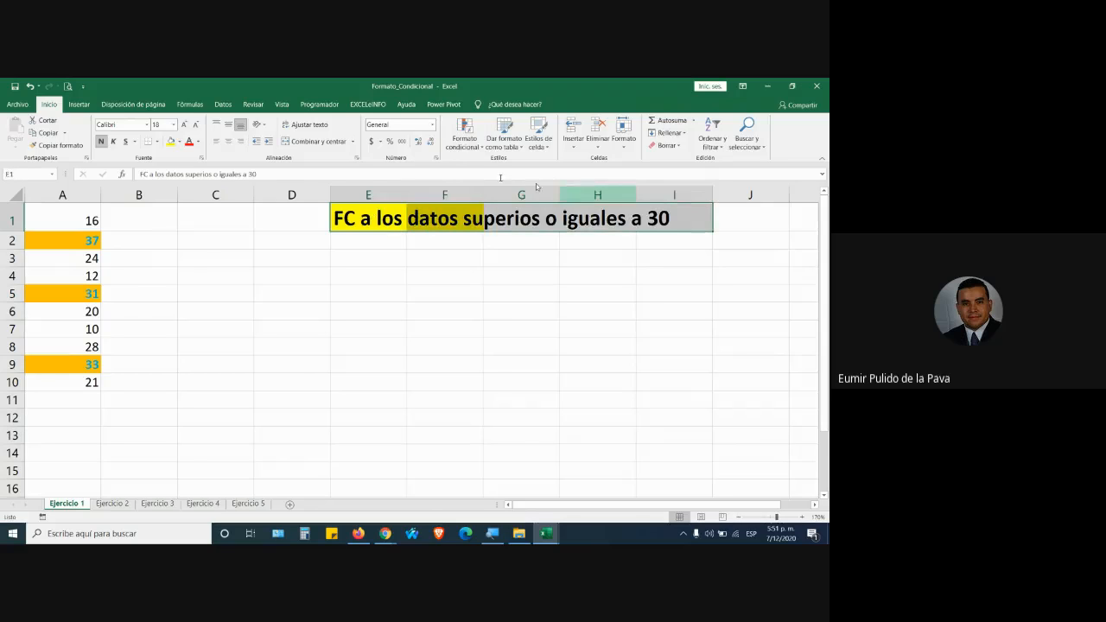
{"action": "left_click", "coordinate": [171, 142]}
{"action": "left_click", "coordinate": [397, 297]}
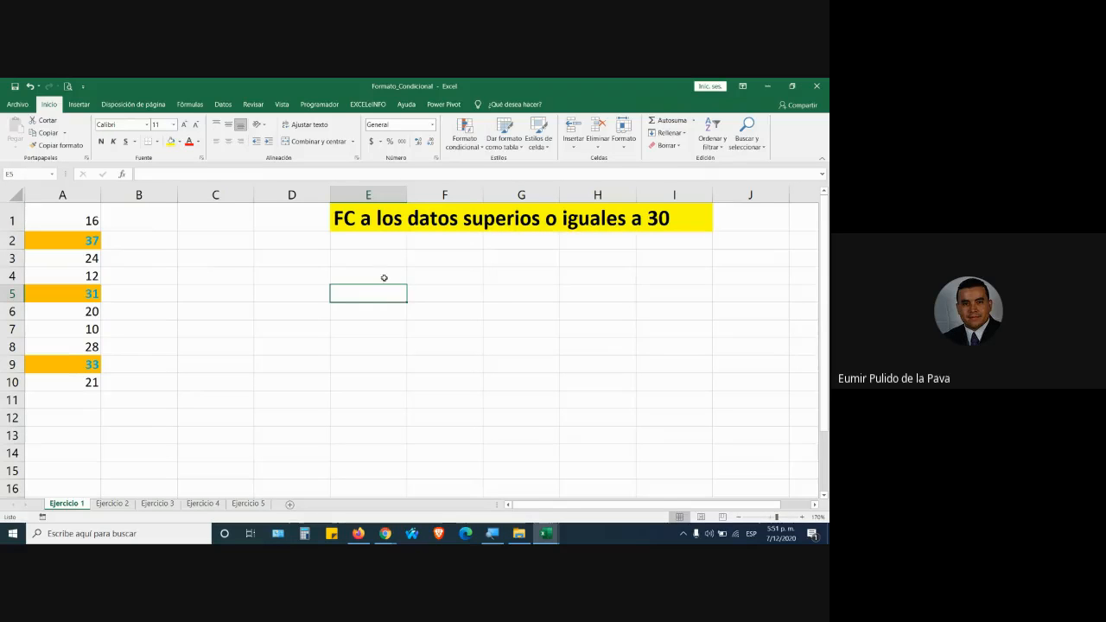
{"action": "left_click", "coordinate": [76, 294]}
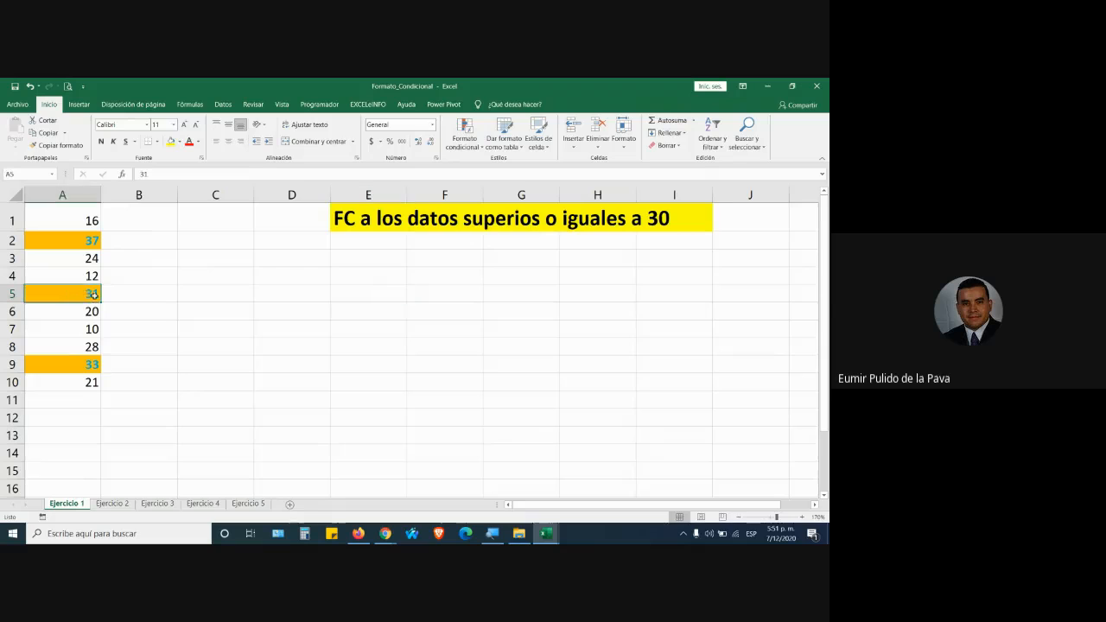
Change A5 to 21 and enter 50 in A11.
{"action": "type", "text": "21"}
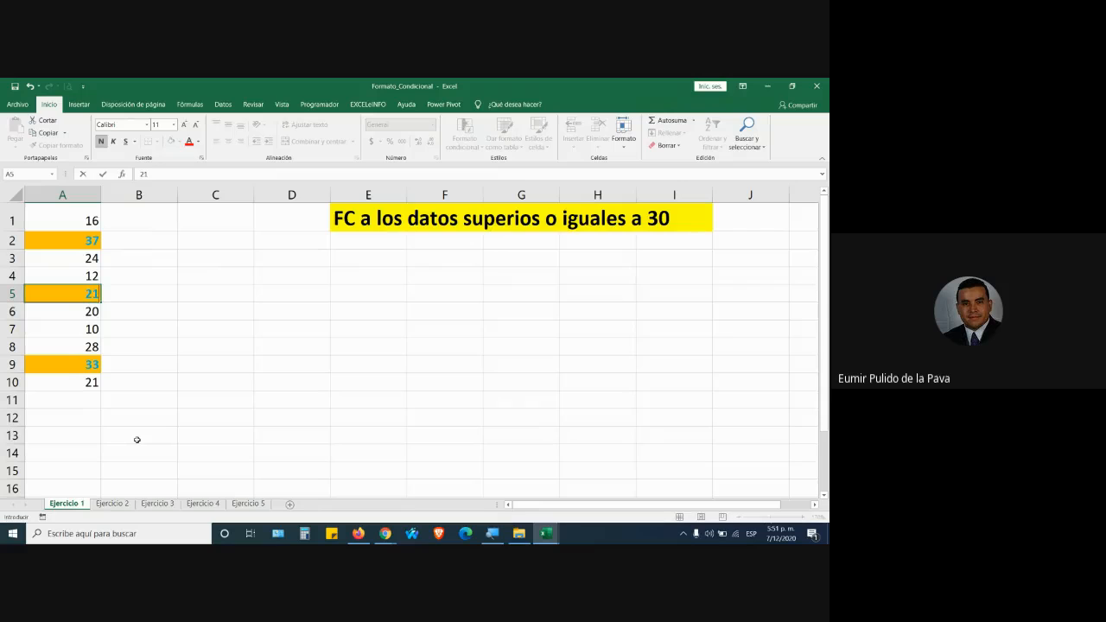
{"action": "key", "text": "Return"}
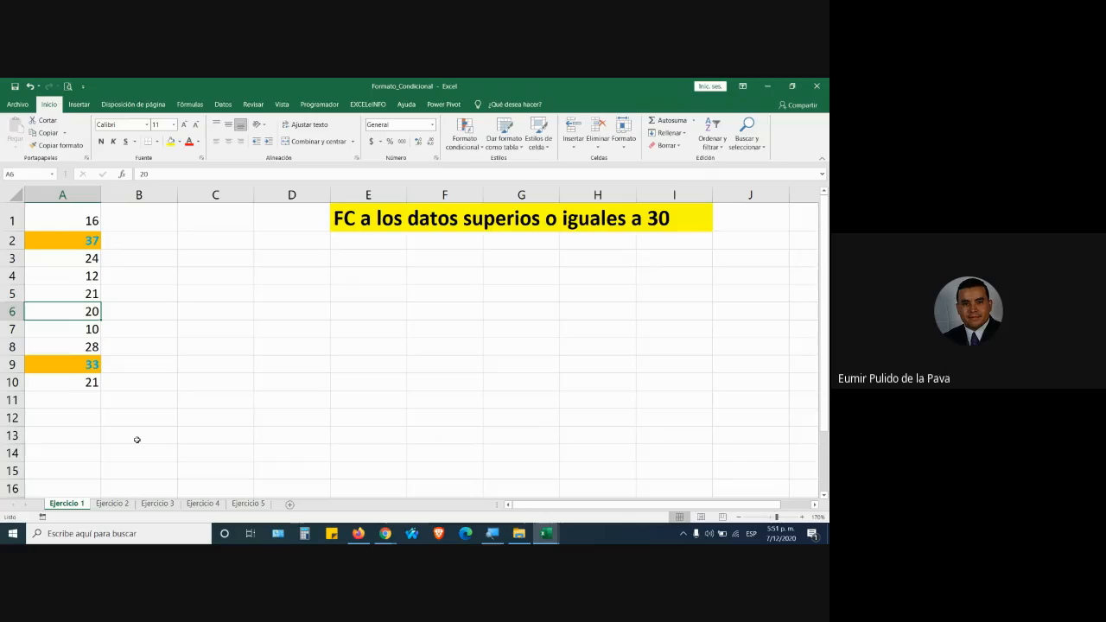
{"action": "left_click", "coordinate": [77, 397]}
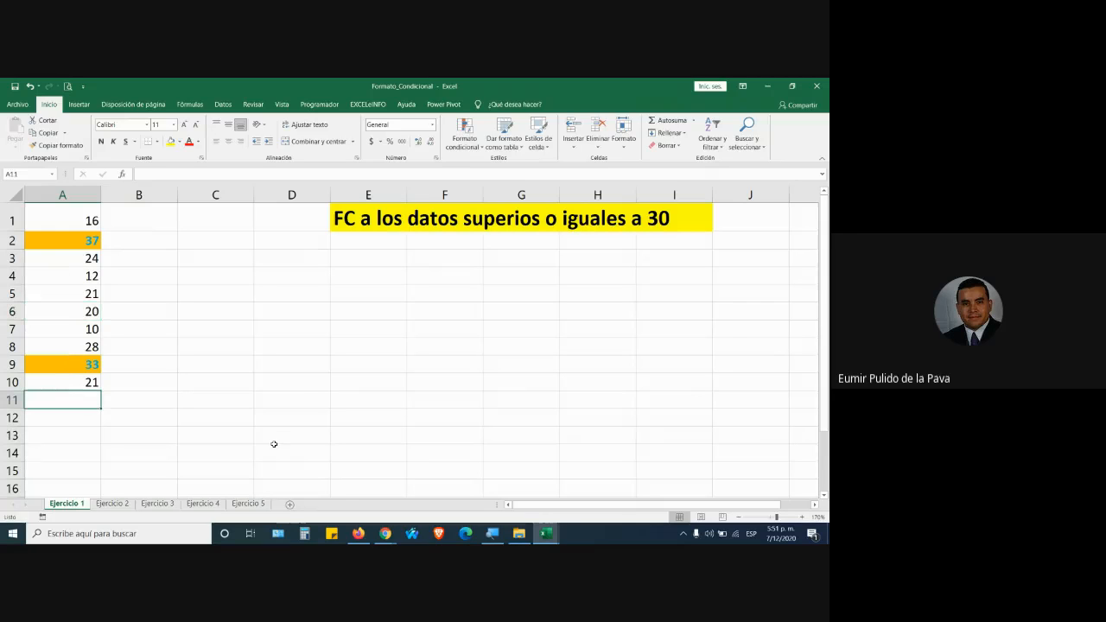
{"action": "type", "text": "50"}
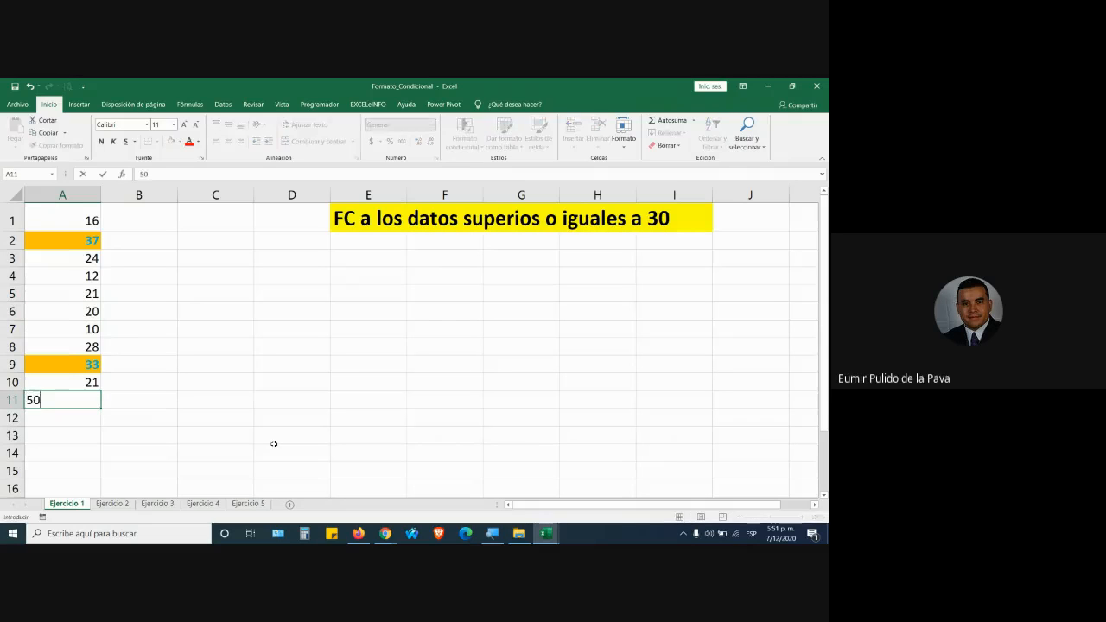
{"action": "key", "text": "Return"}
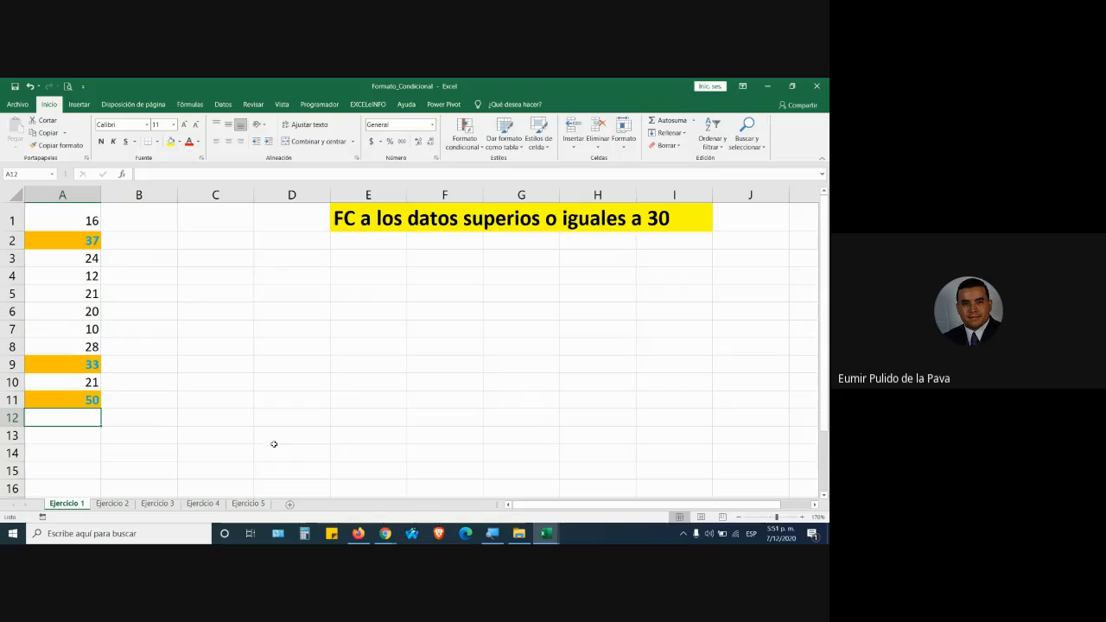
Enter 11, 29 and 30 in A12, A13 and A14.
{"action": "left_click", "coordinate": [368, 222]}
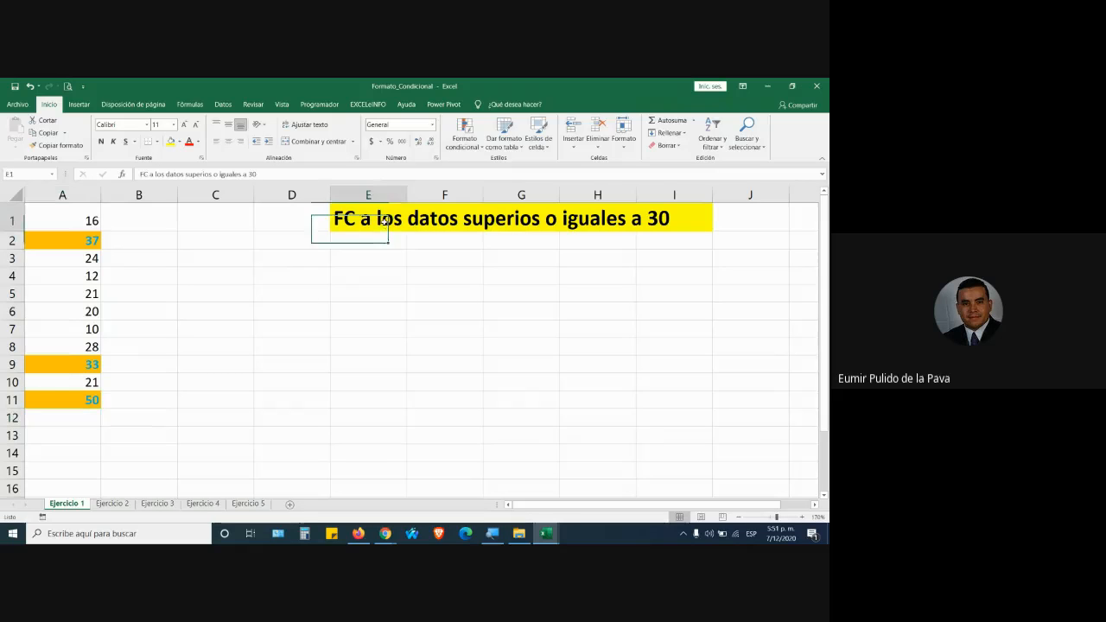
{"action": "left_click", "coordinate": [95, 400]}
{"action": "key", "text": "Return"}
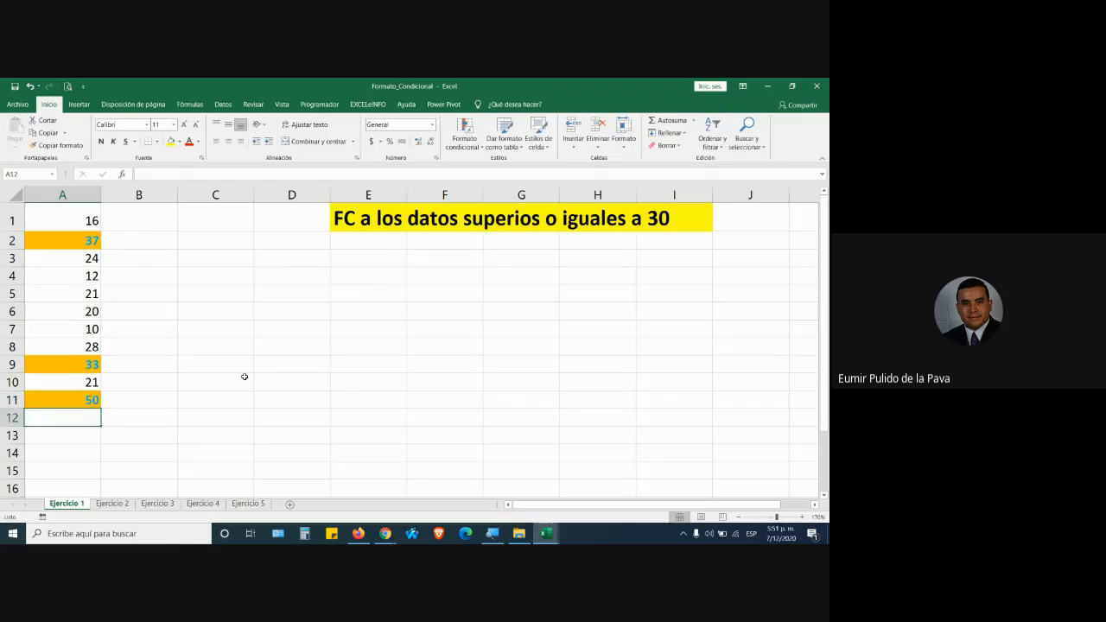
{"action": "type", "text": "11"}
{"action": "key", "text": "Return"}
{"action": "type", "text": "29"}
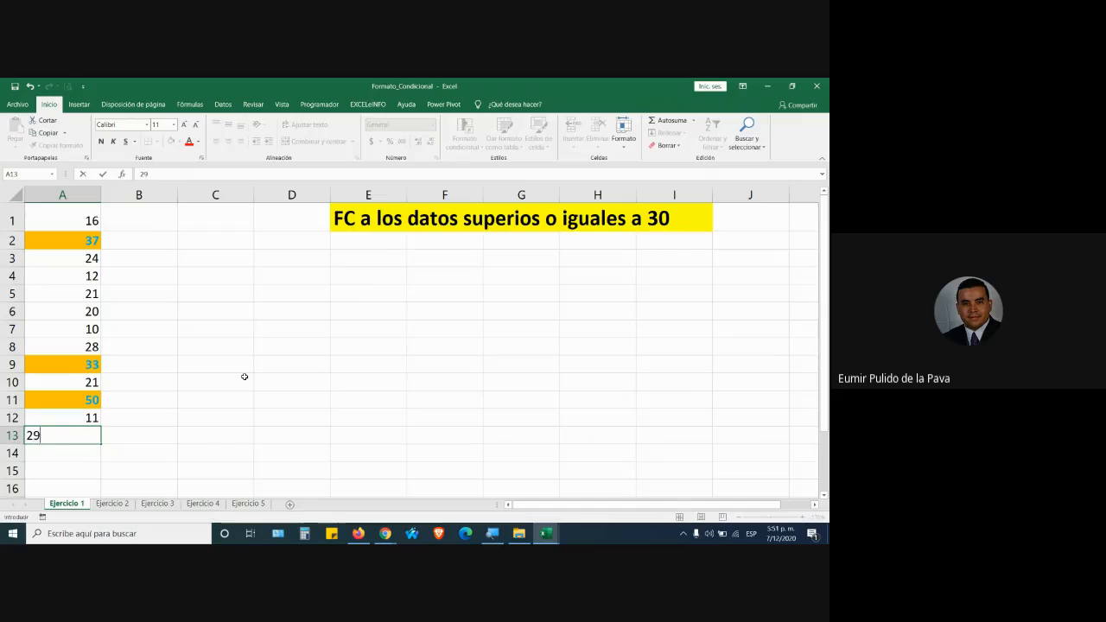
{"action": "key", "text": "Return"}
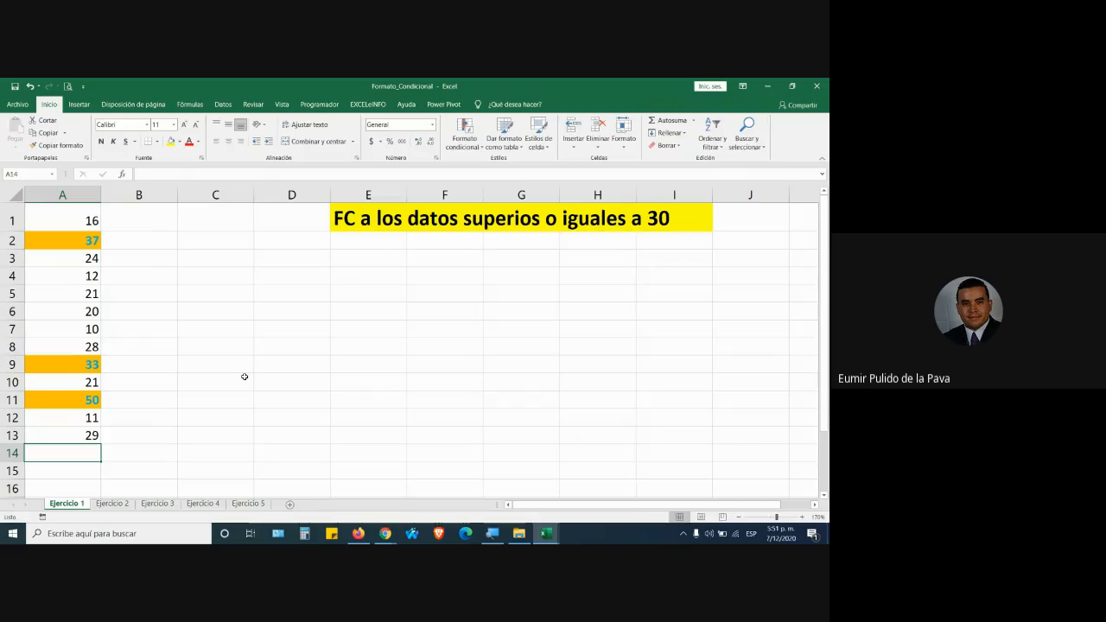
{"action": "type", "text": "30"}
{"action": "key", "text": "Return"}
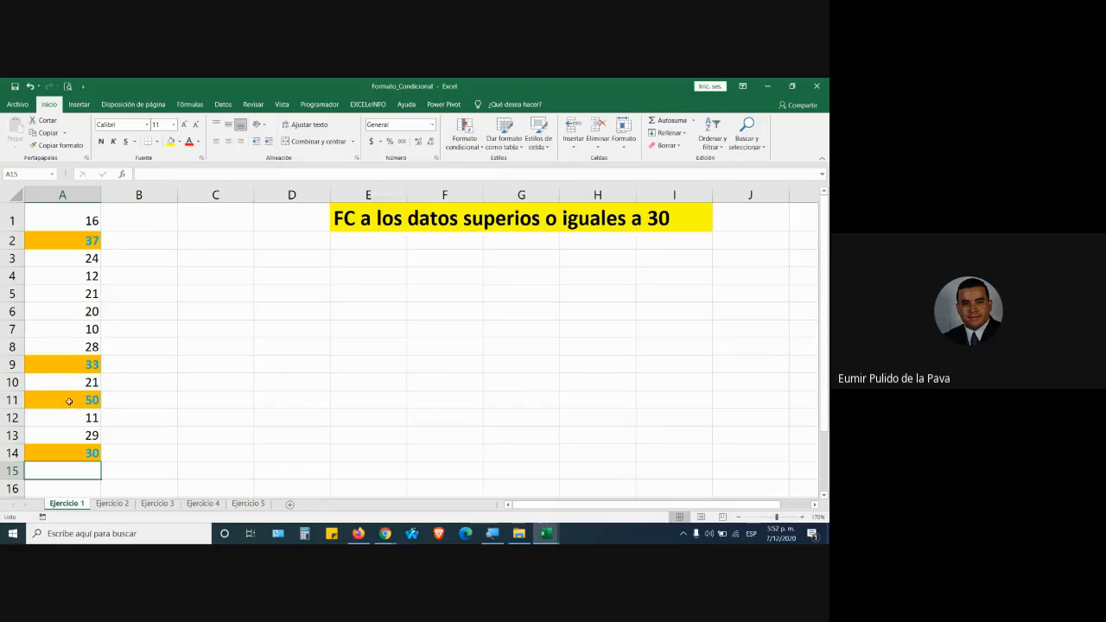
Overwrite A11's 50 with 10 so only 30 highlights among new values.
{"action": "left_click_drag", "start_coordinate": [69, 401], "coordinate": [69, 451]}
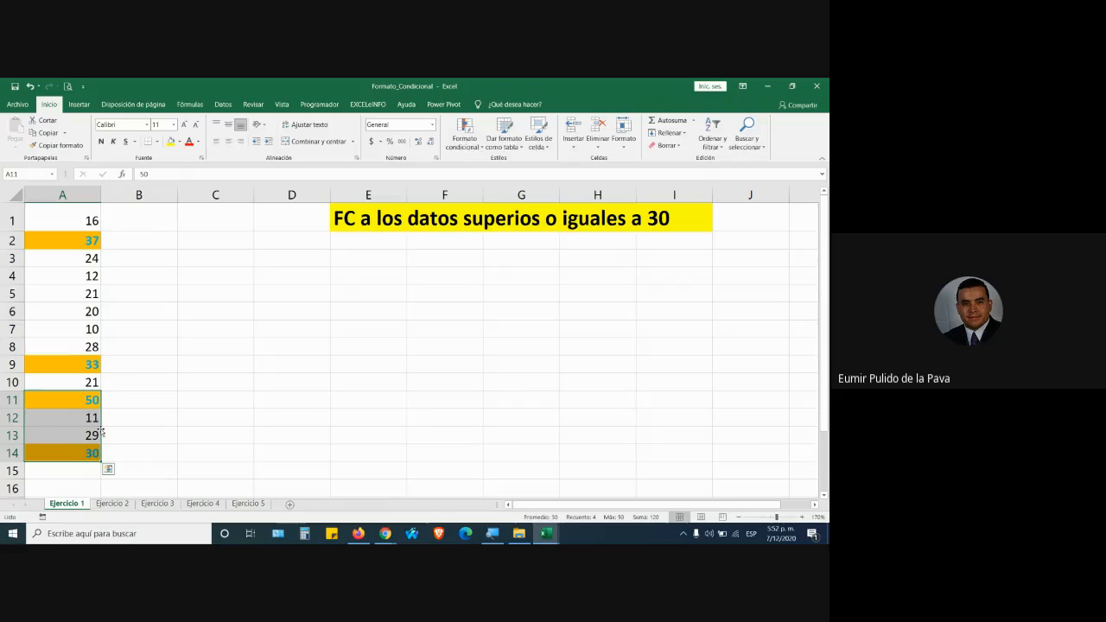
{"action": "left_click", "coordinate": [80, 400]}
{"action": "type", "text": "10"}
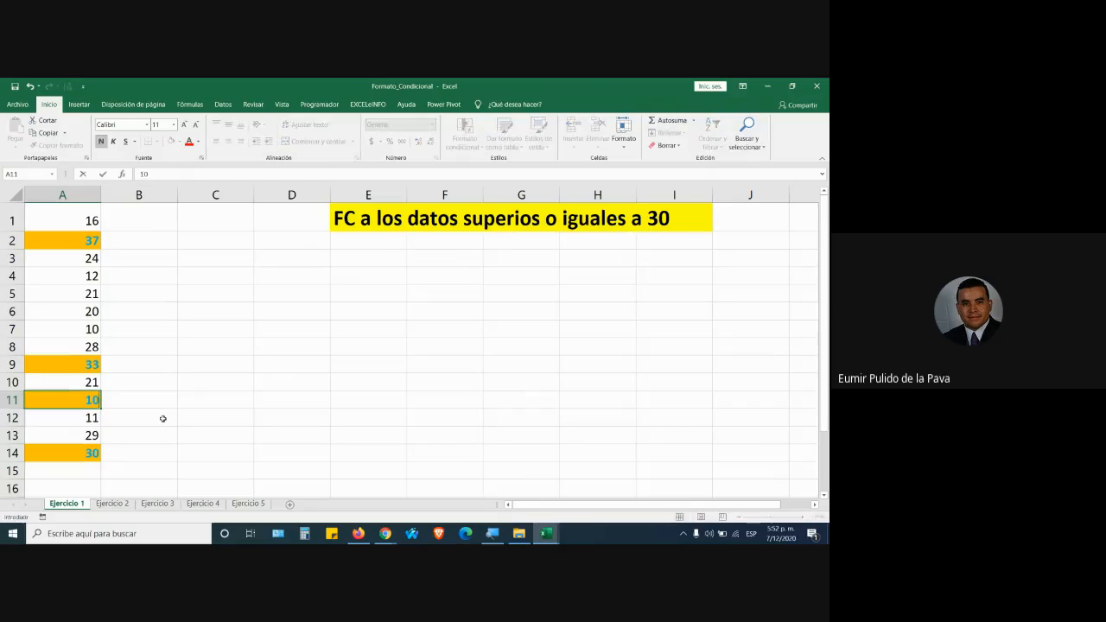
{"action": "key", "text": "Return"}
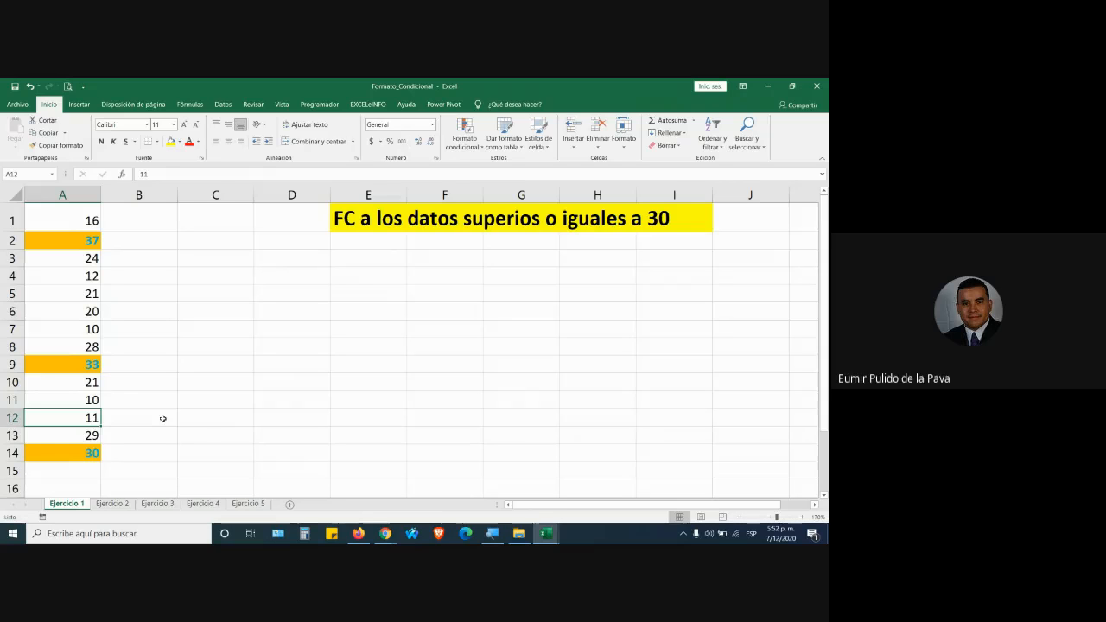
Switch from the Excel workbook to the Google Meet call window via the Chrome taskbar preview.
{"action": "mouse_move", "coordinate": [385, 533]}
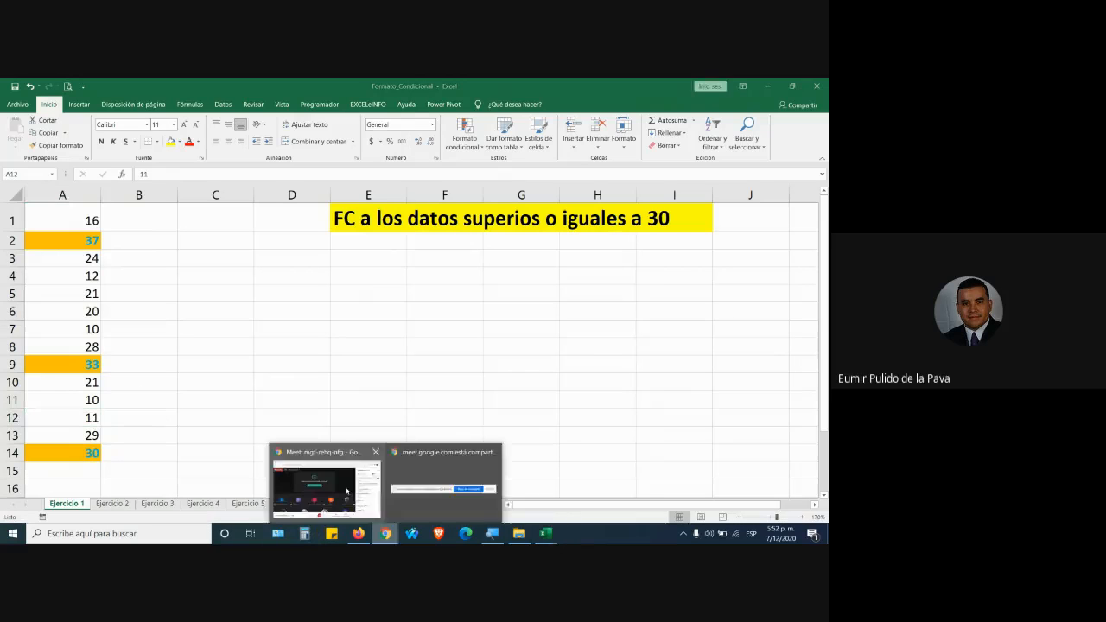
{"action": "left_click", "coordinate": [318, 480]}
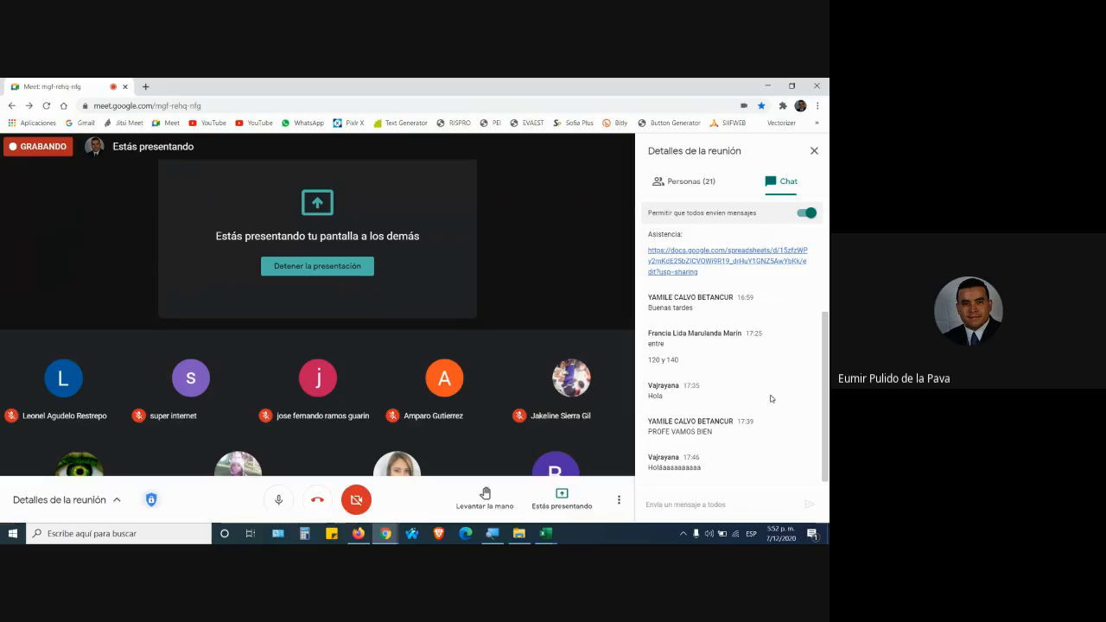
Review Meet's participant list, set the panel back to chat, and return to Formato_Condicional.
{"action": "left_click", "coordinate": [691, 181]}
{"action": "scroll", "coordinate": [818, 405], "scroll_direction": "down", "scroll_amount": 5}
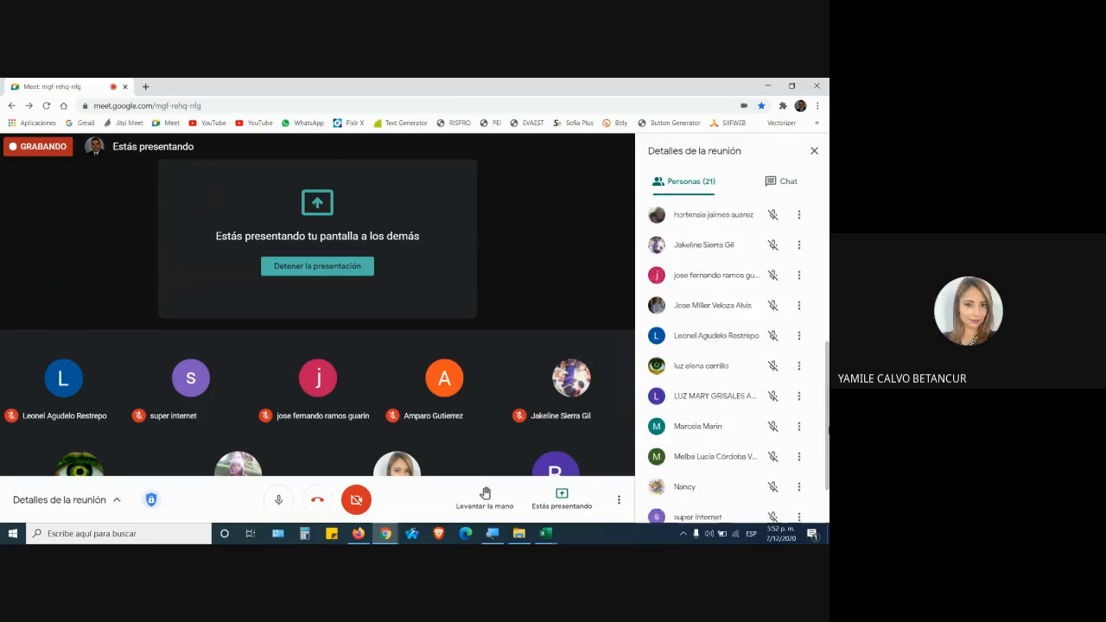
{"action": "scroll", "coordinate": [733, 360], "scroll_direction": "down", "scroll_amount": 2}
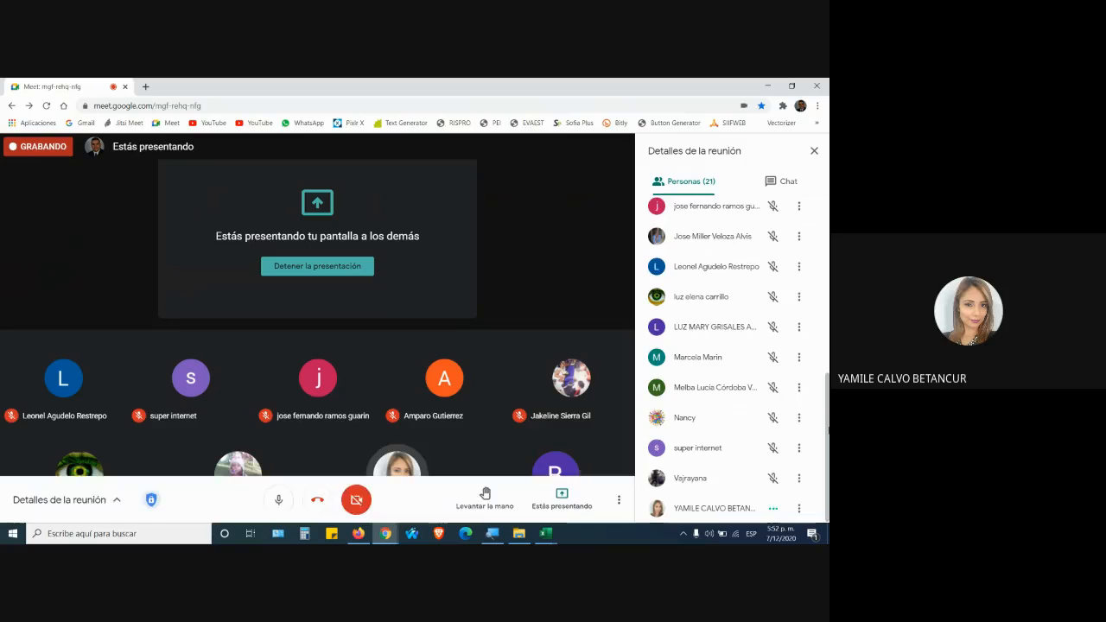
{"action": "scroll", "coordinate": [732, 360], "scroll_direction": "up", "scroll_amount": 3}
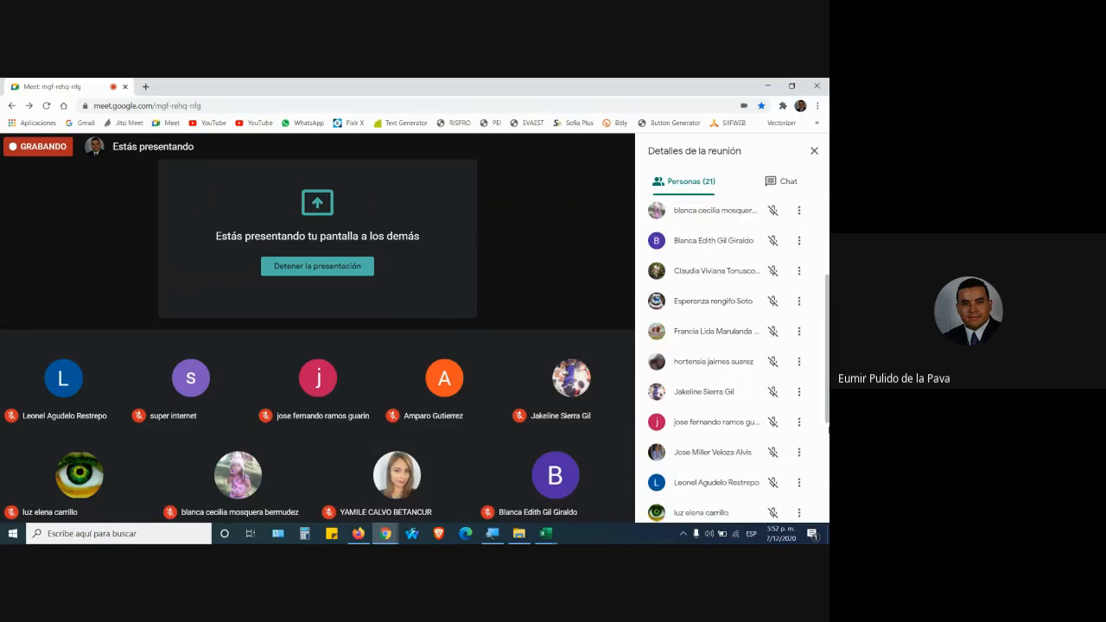
{"action": "scroll", "coordinate": [733, 360], "scroll_direction": "up", "scroll_amount": 3}
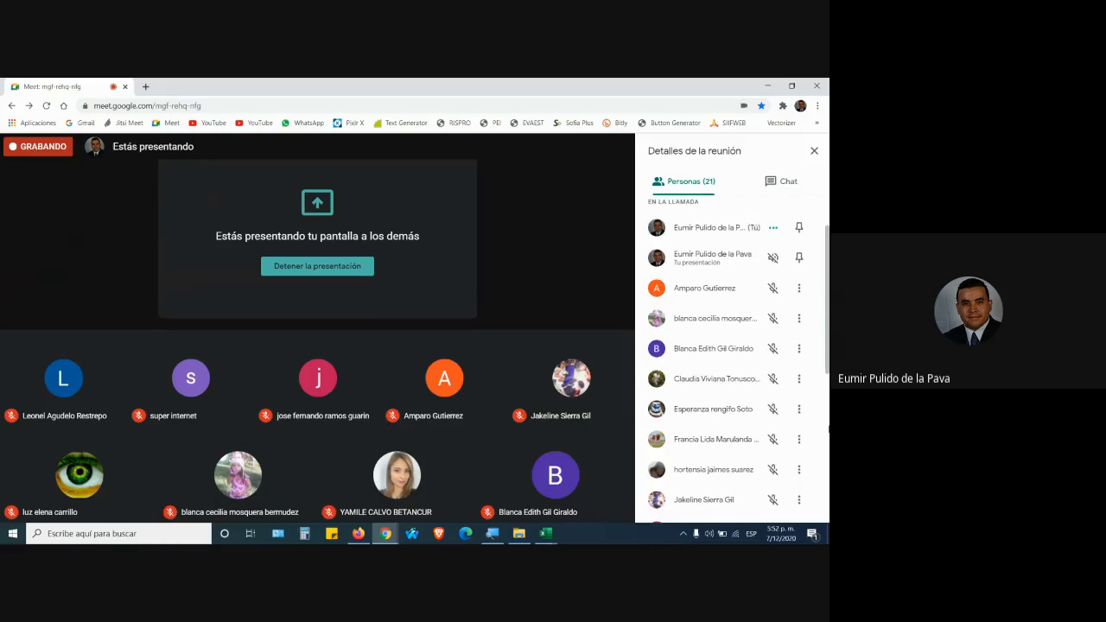
{"action": "left_click", "coordinate": [803, 182]}
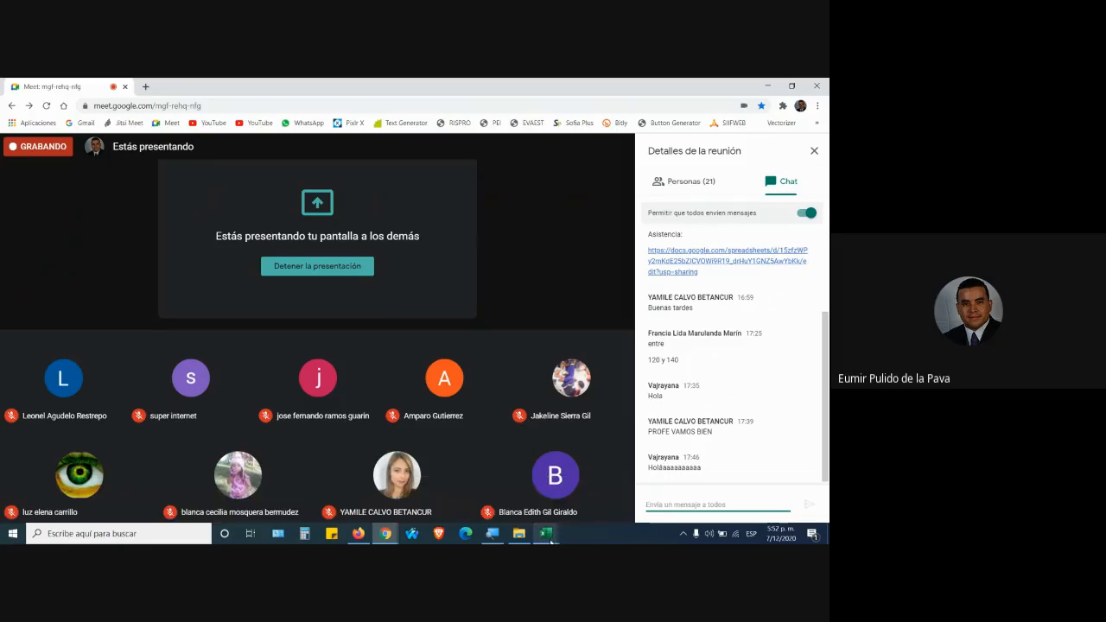
{"action": "mouse_move", "coordinate": [547, 536]}
{"action": "left_click", "coordinate": [604, 488]}
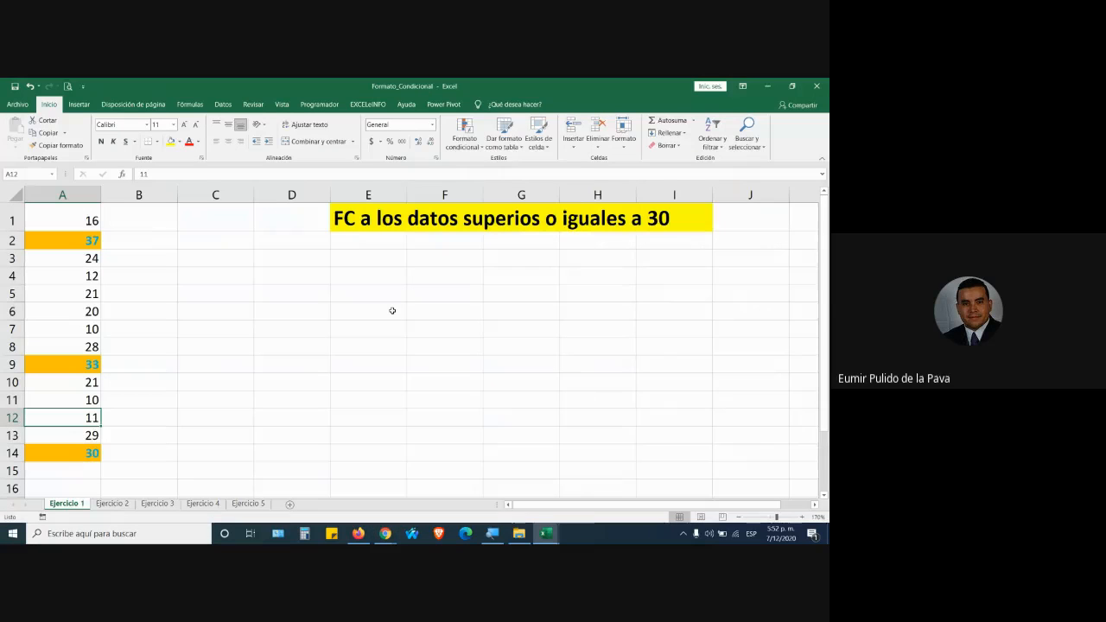
Copy Ejercicio 1's E1 title into E1 of Ejercicio 2 and edit it to 'FC a los datos entre 28 y 50'.
{"action": "left_click", "coordinate": [112, 502]}
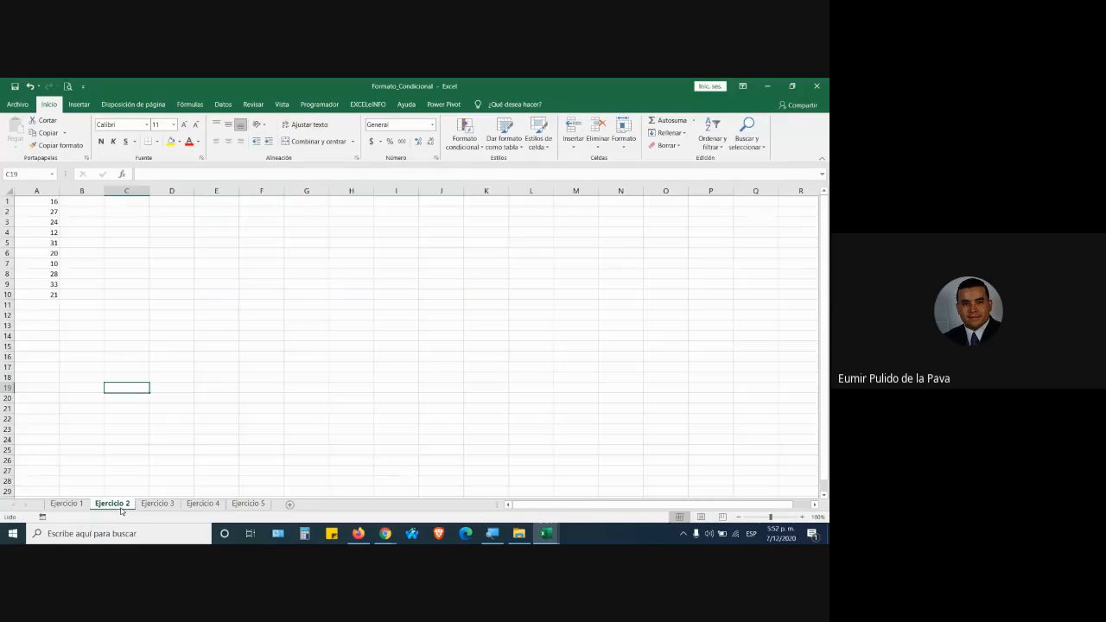
{"action": "left_click", "coordinate": [79, 504]}
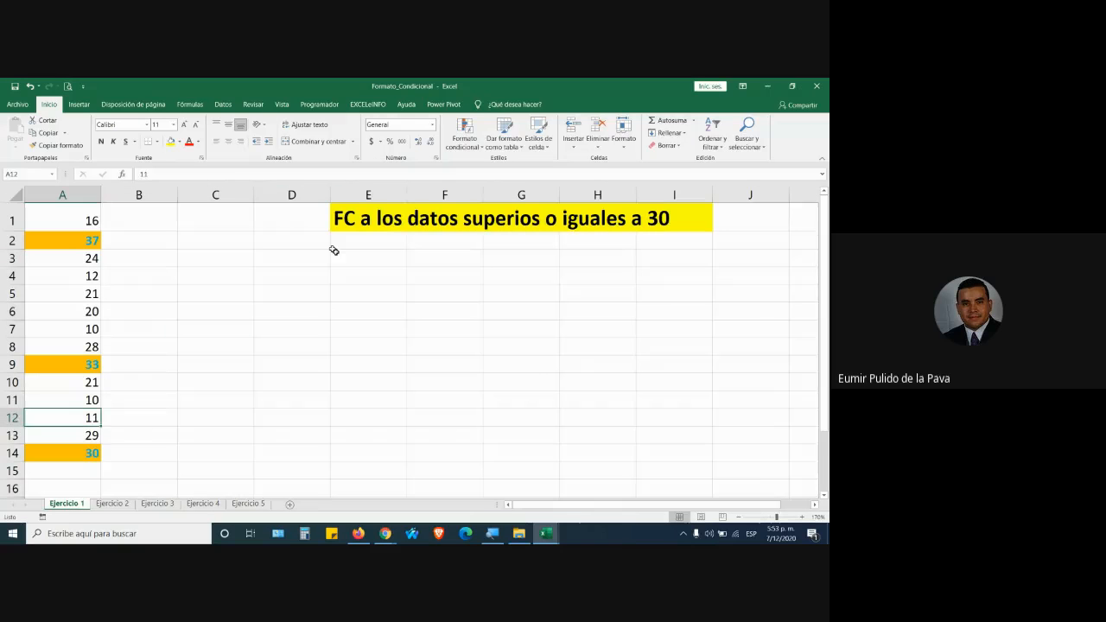
{"action": "left_click", "coordinate": [357, 216]}
{"action": "left_click", "coordinate": [258, 172]}
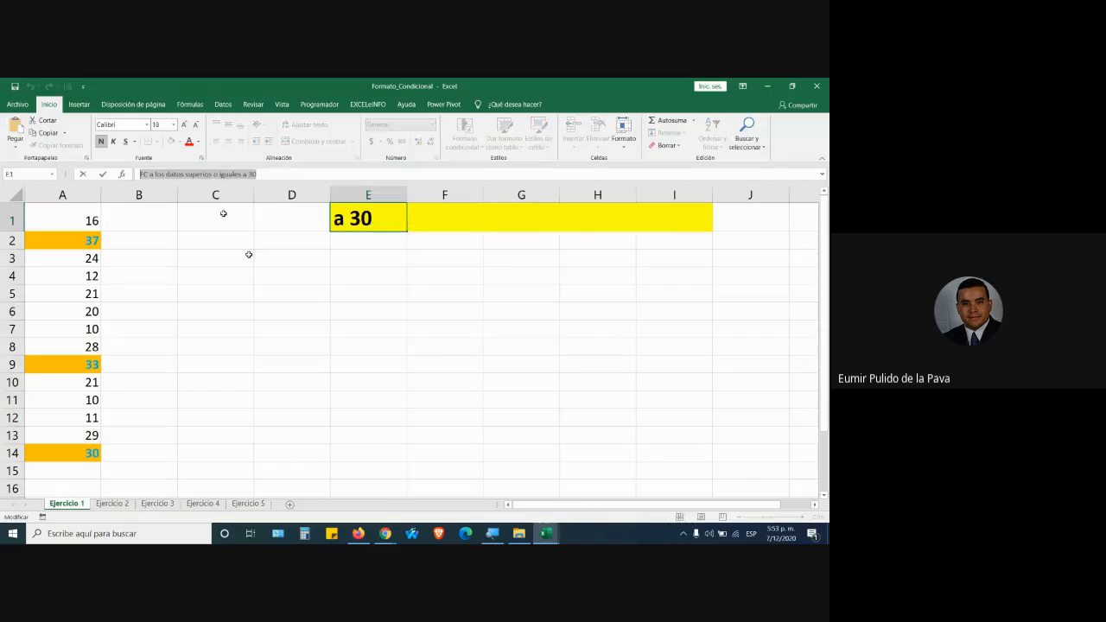
{"action": "left_click", "coordinate": [112, 503]}
{"action": "left_click", "coordinate": [203, 201]}
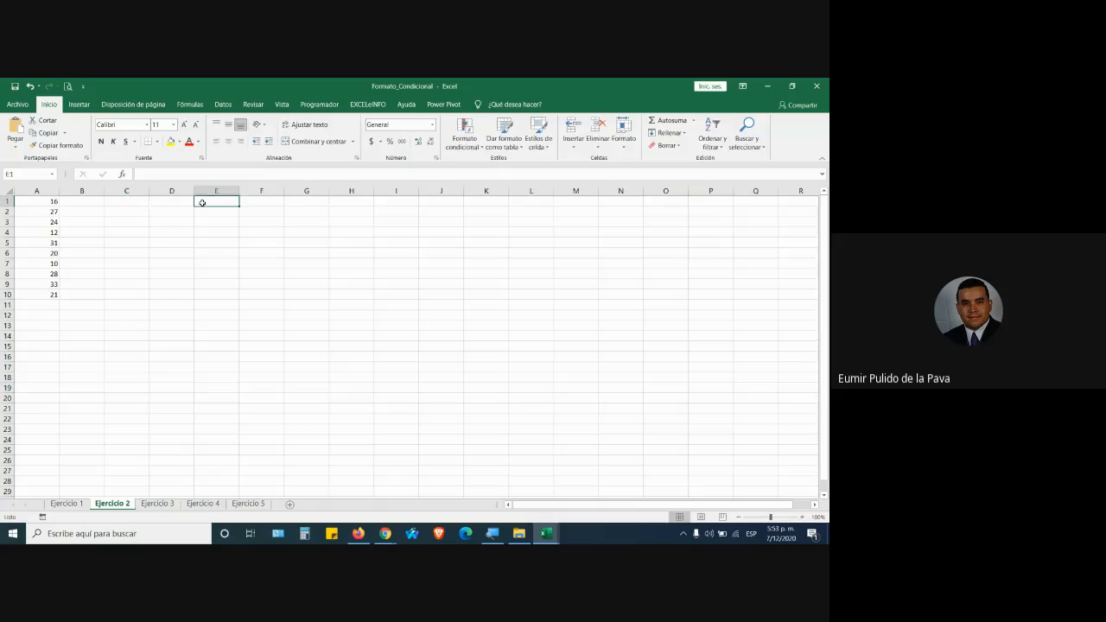
{"action": "type", "text": "FC a los datos superios o iguales a 30"}
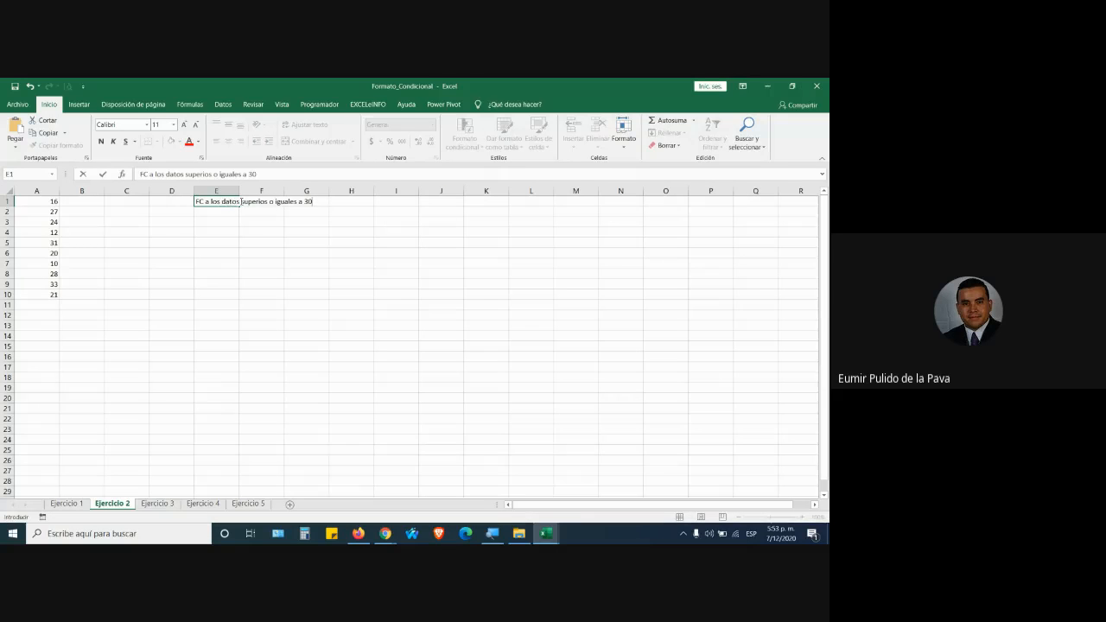
{"action": "left_click_drag", "start_coordinate": [240, 201], "coordinate": [340, 200]}
{"action": "type", "text": "entre 28 y 50"}
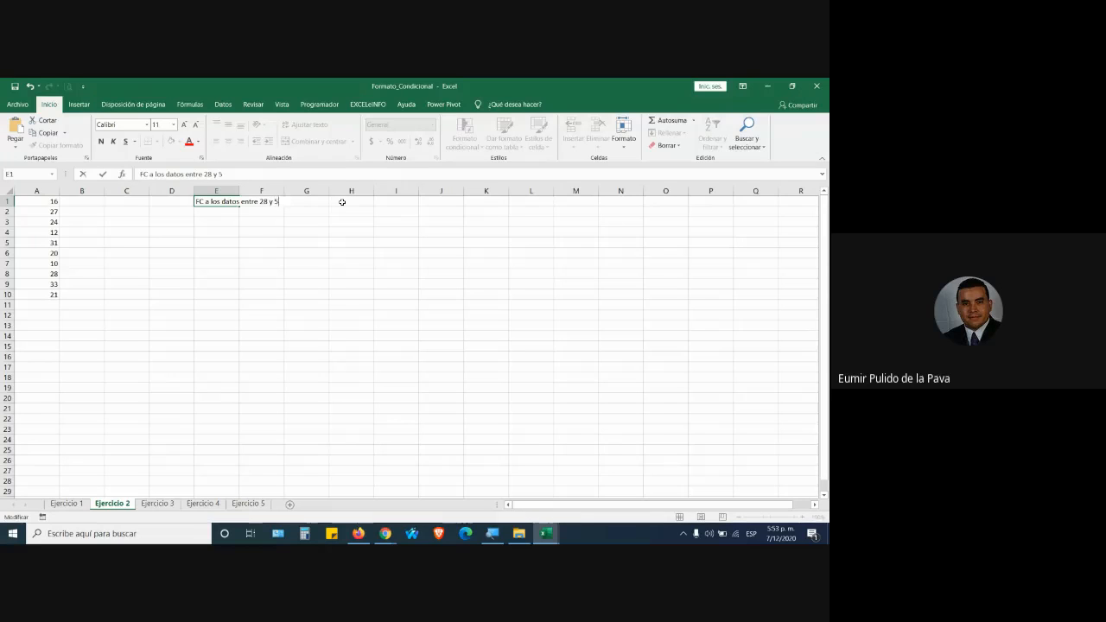
{"action": "key", "text": "Return"}
Enlarge the E1 title, give it yellow fill, and autofit column E.
{"action": "left_click", "coordinate": [195, 200]}
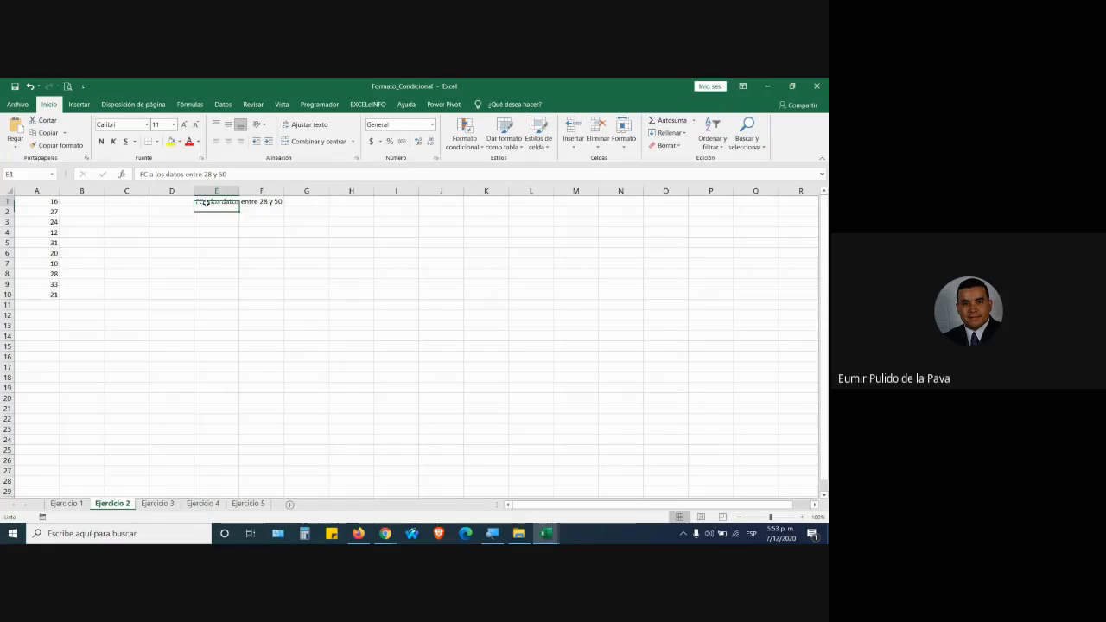
{"action": "left_click", "coordinate": [185, 125]}
{"action": "left_click", "coordinate": [185, 124]}
{"action": "left_click", "coordinate": [185, 125]}
{"action": "left_click", "coordinate": [185, 125]}
{"action": "left_click", "coordinate": [185, 124]}
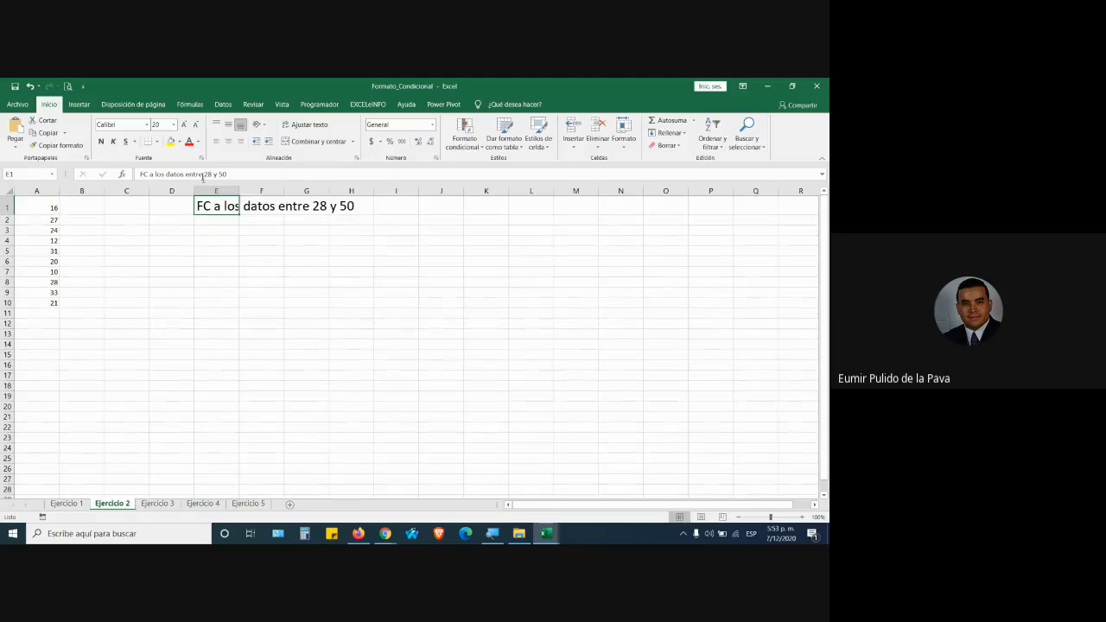
{"action": "left_click", "coordinate": [171, 141]}
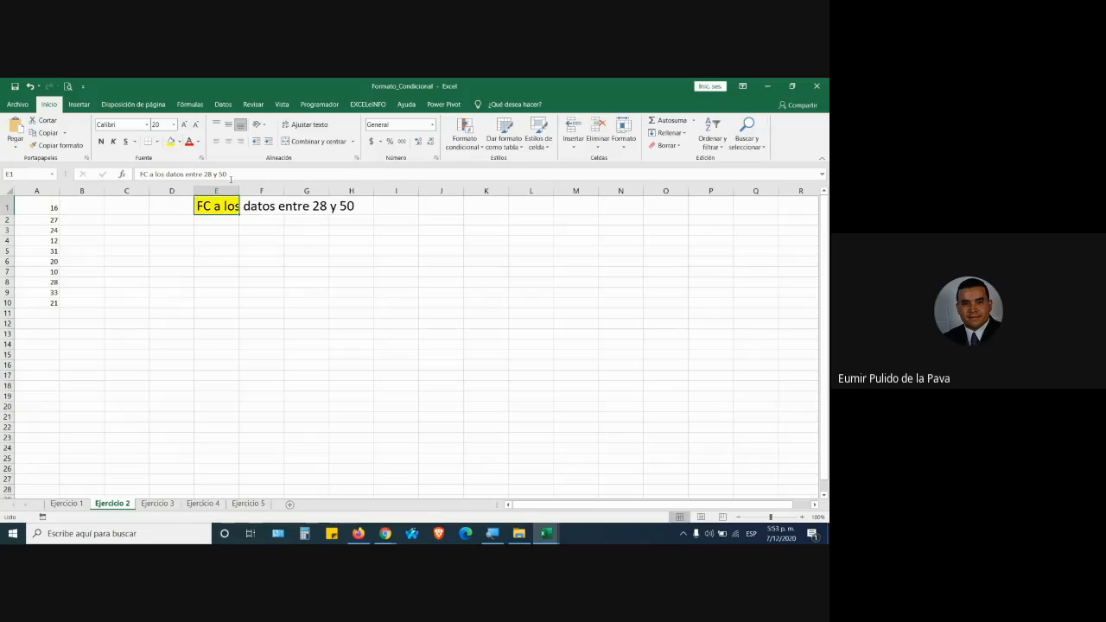
{"action": "double_click", "coordinate": [238, 190]}
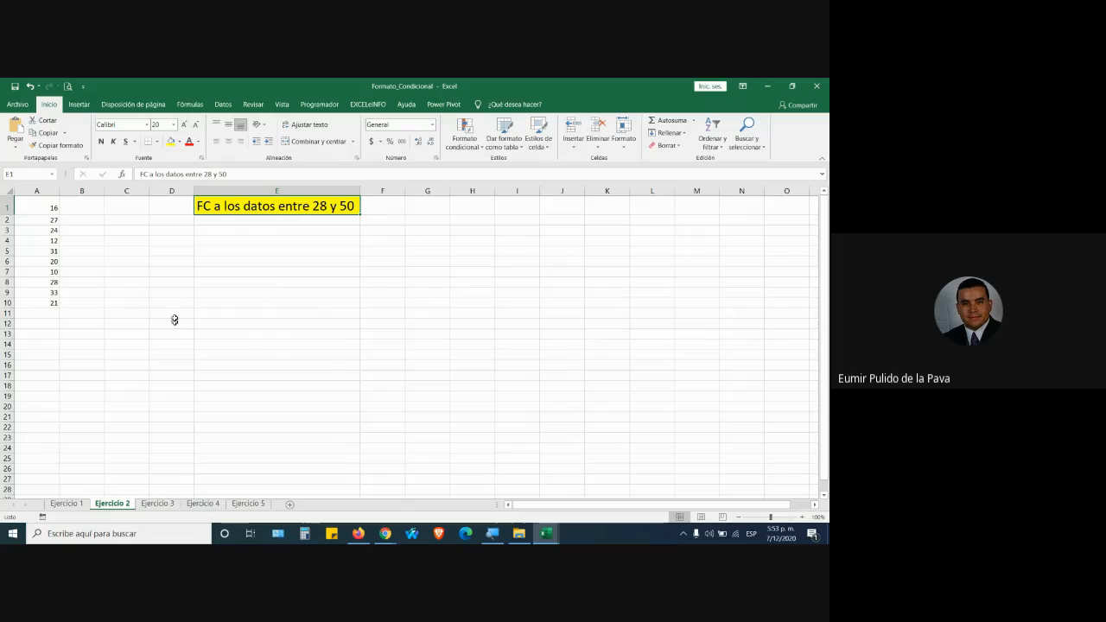
{"action": "left_click_drag", "start_coordinate": [41, 207], "coordinate": [53, 308]}
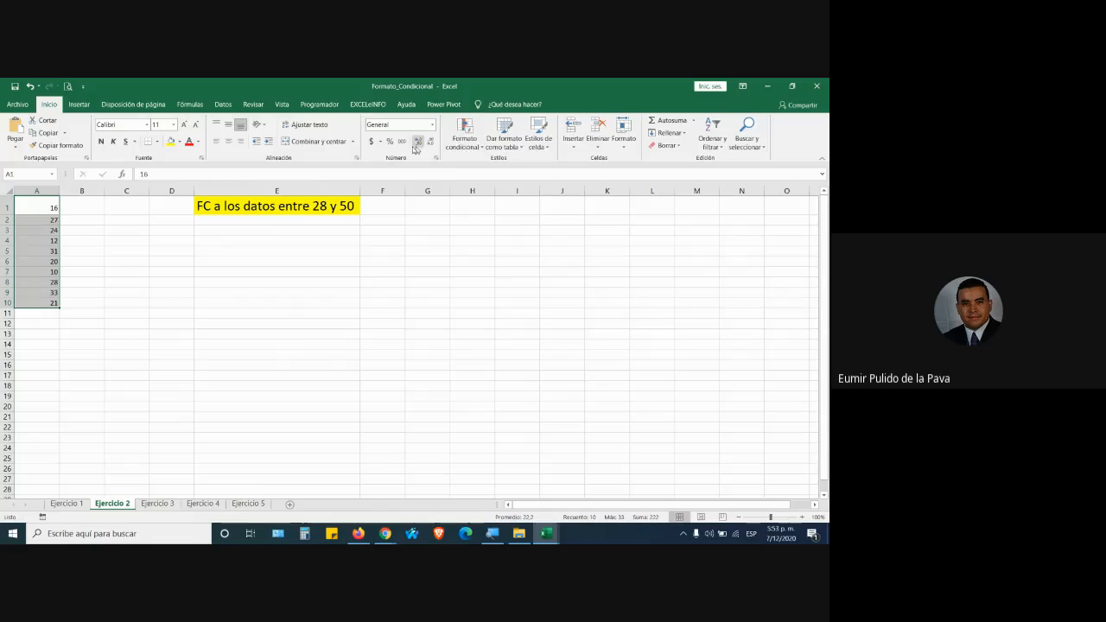
Start a Between highlight rule on A1:A10 with bounds 28 and 50, choosing a custom format.
{"action": "left_click", "coordinate": [462, 131]}
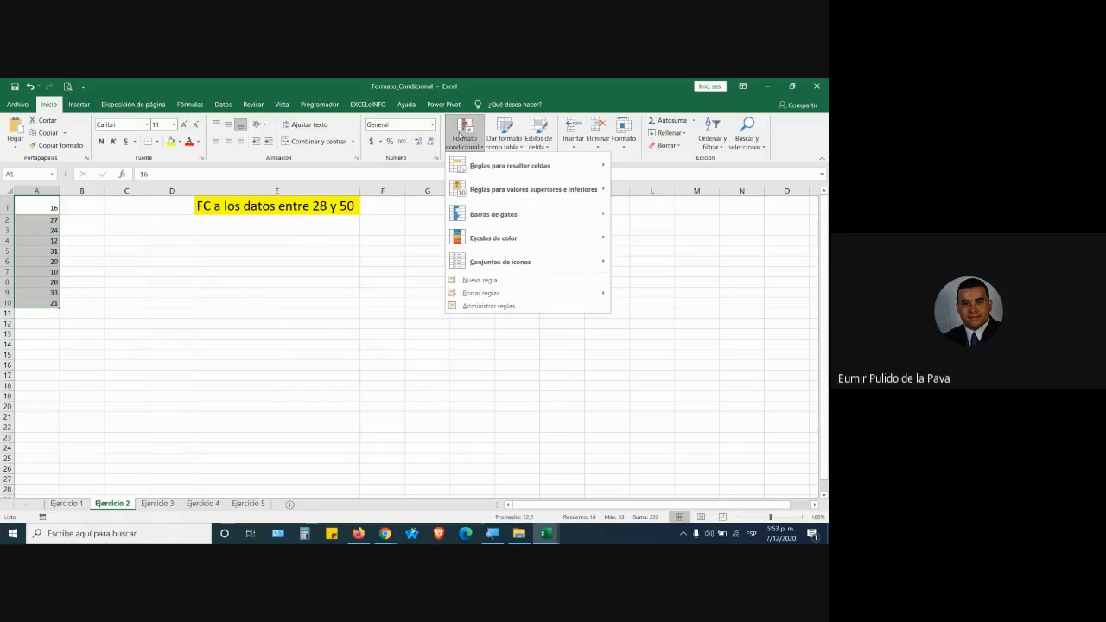
{"action": "mouse_move", "coordinate": [489, 169]}
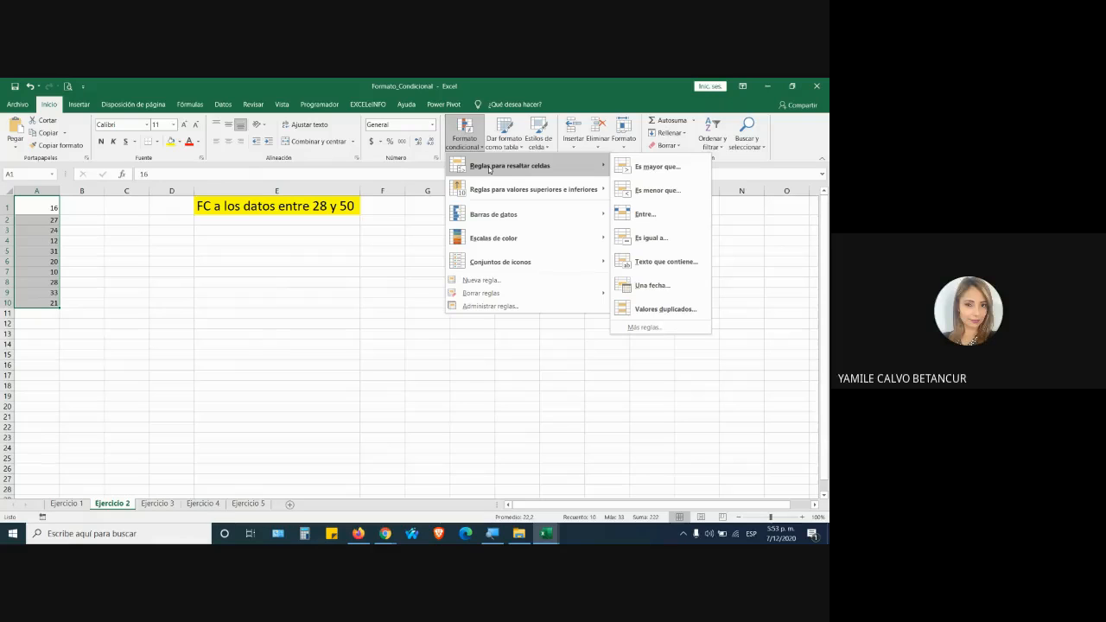
{"action": "left_click", "coordinate": [645, 214]}
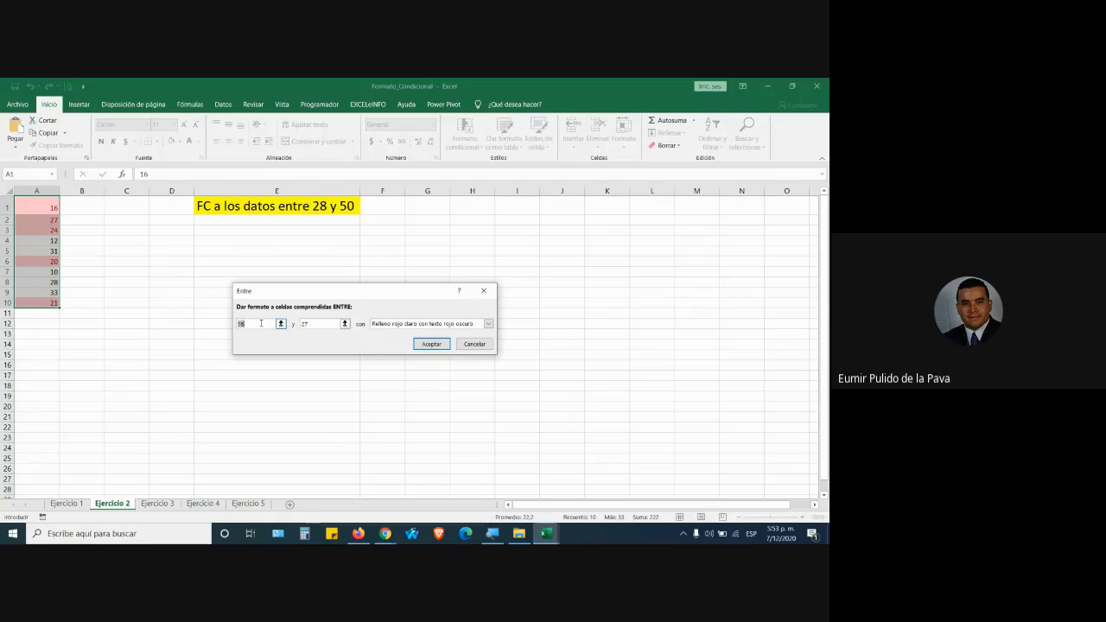
{"action": "type", "text": "28"}
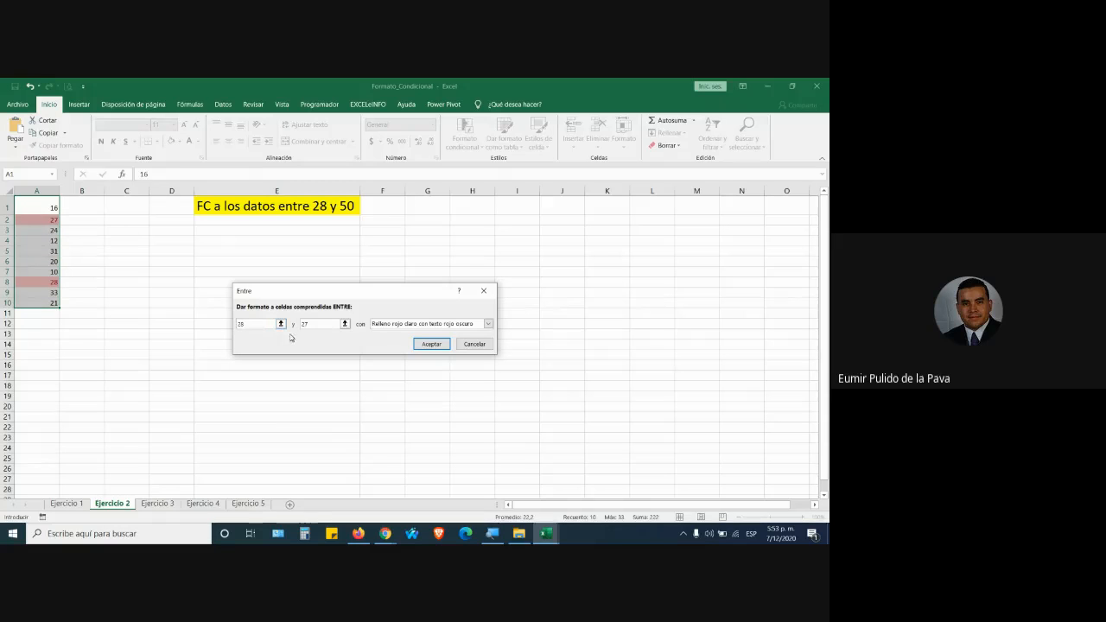
{"action": "key", "text": "Tab"}
{"action": "type", "text": "50"}
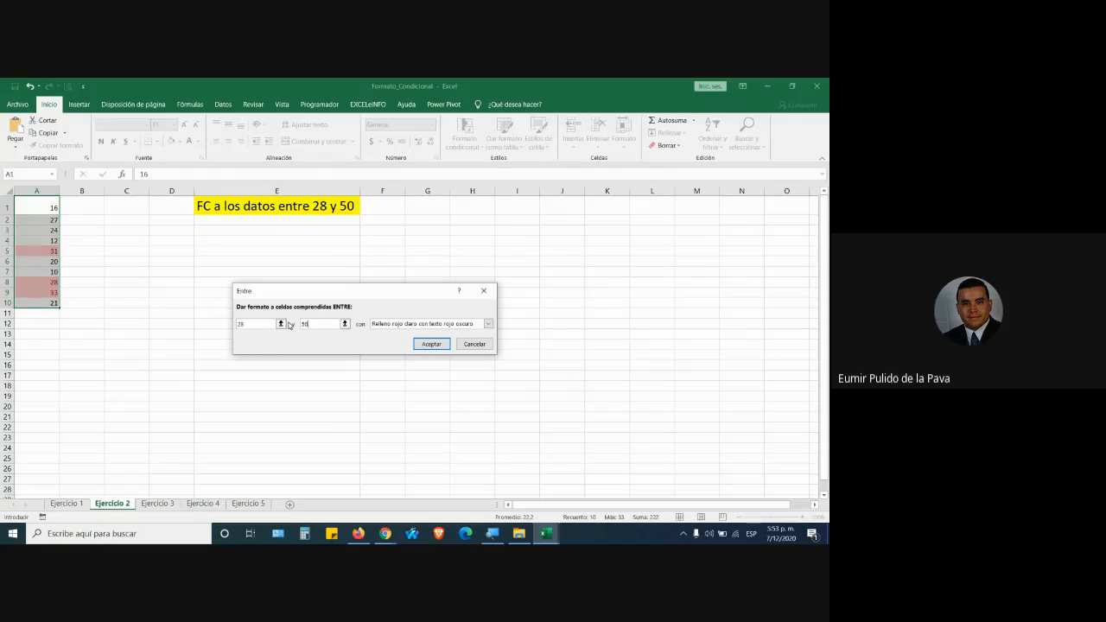
{"action": "left_click", "coordinate": [429, 323]}
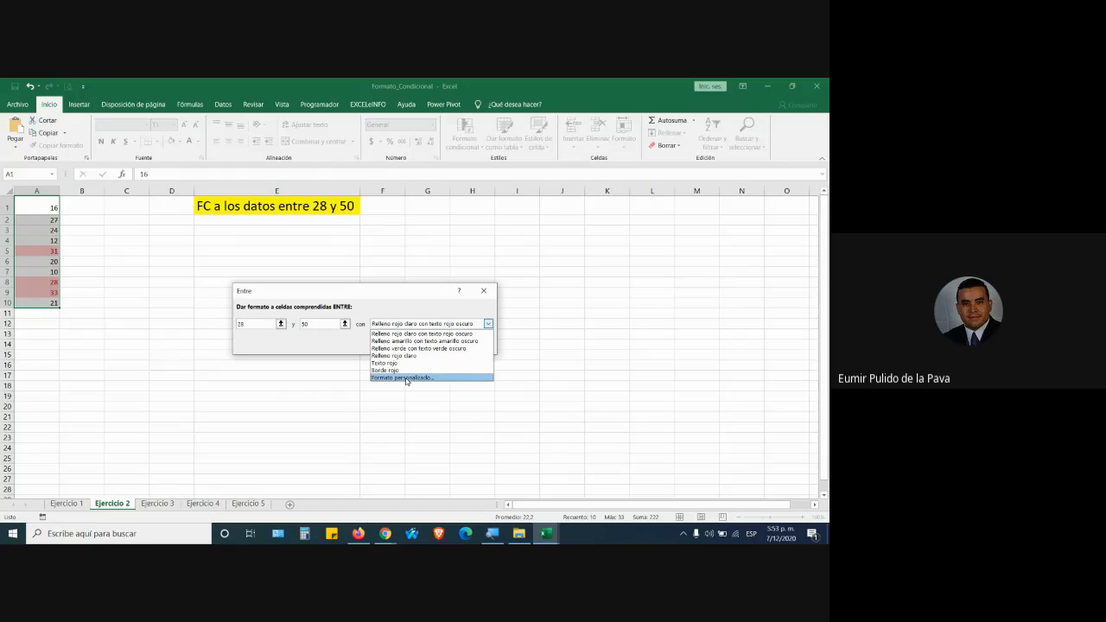
{"action": "left_click", "coordinate": [405, 377]}
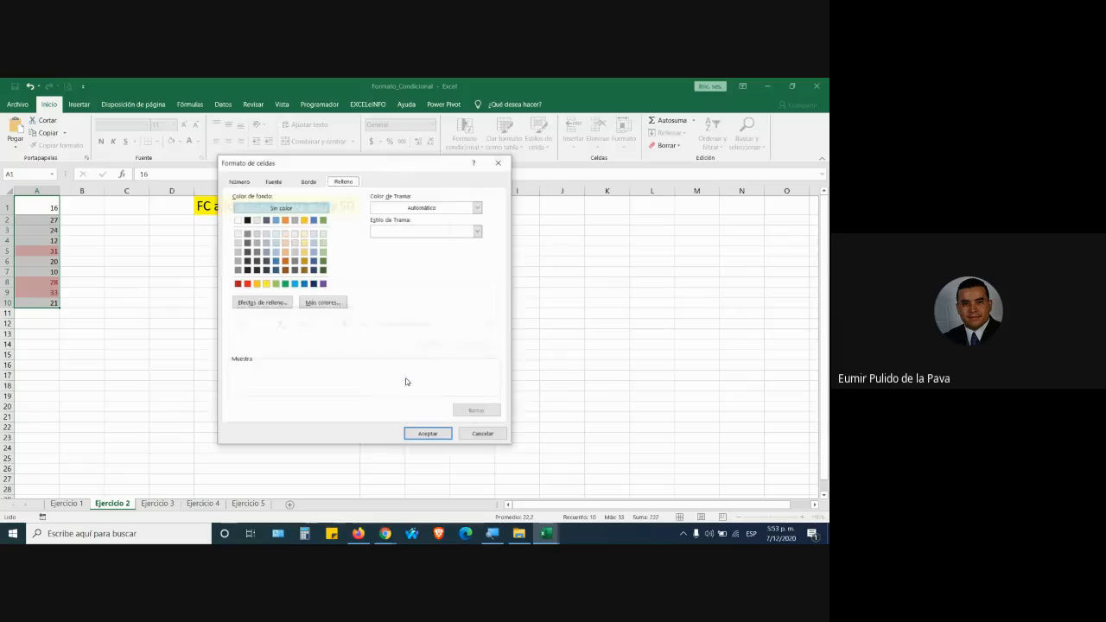
Give the custom format a blue fill and a yellow outline border.
{"action": "left_click", "coordinate": [303, 284]}
{"action": "left_click", "coordinate": [308, 181]}
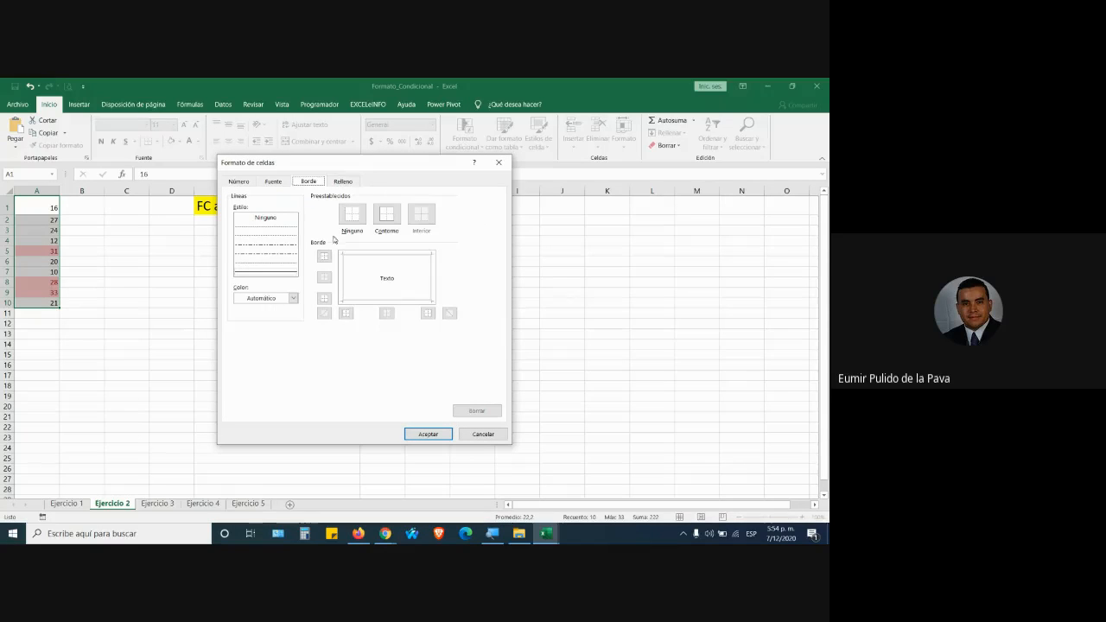
{"action": "left_click", "coordinate": [293, 298]}
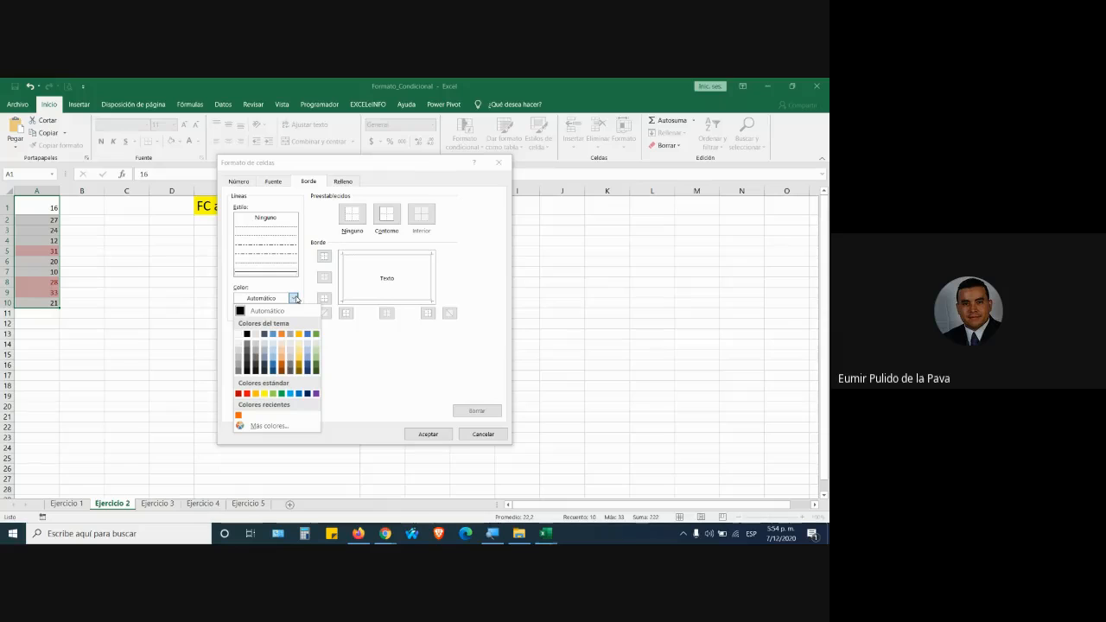
{"action": "left_click", "coordinate": [266, 393]}
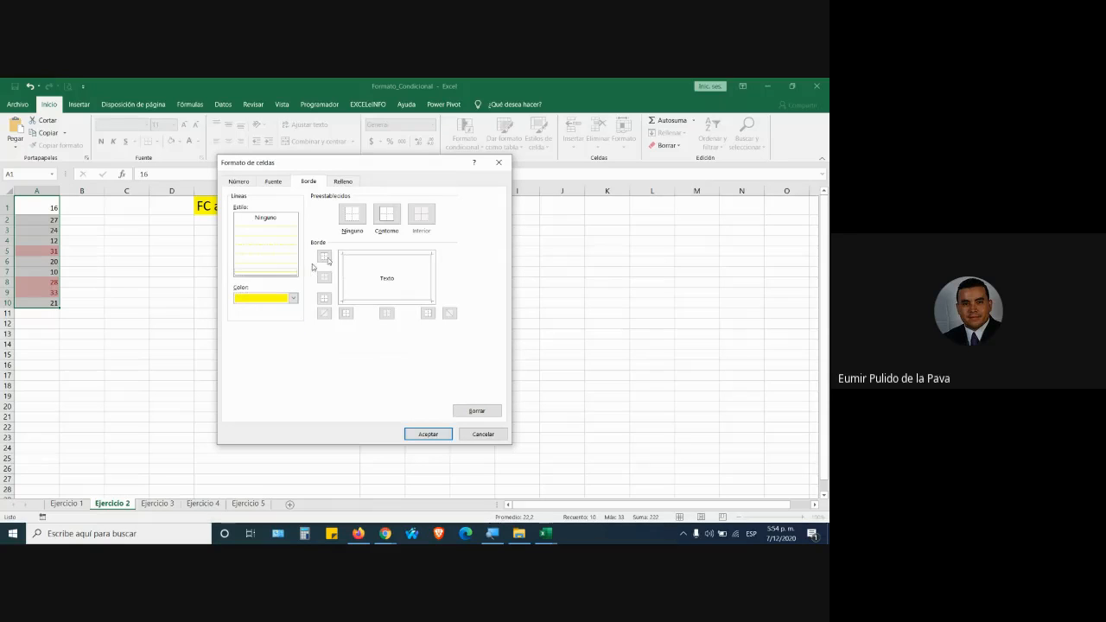
{"action": "left_click", "coordinate": [386, 217]}
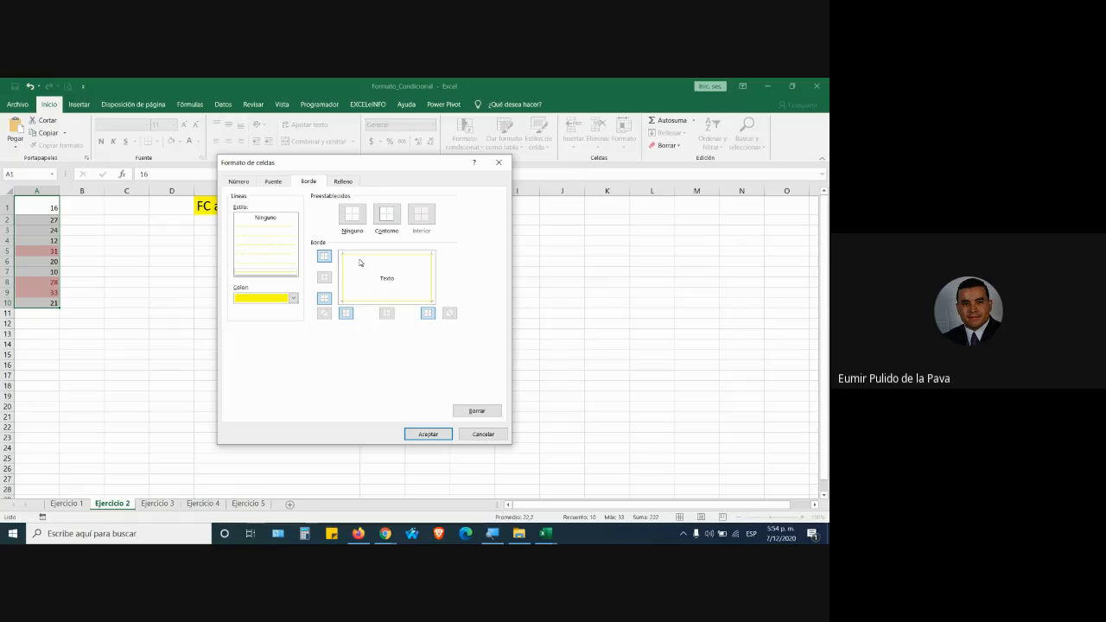
{"action": "left_click", "coordinate": [350, 218]}
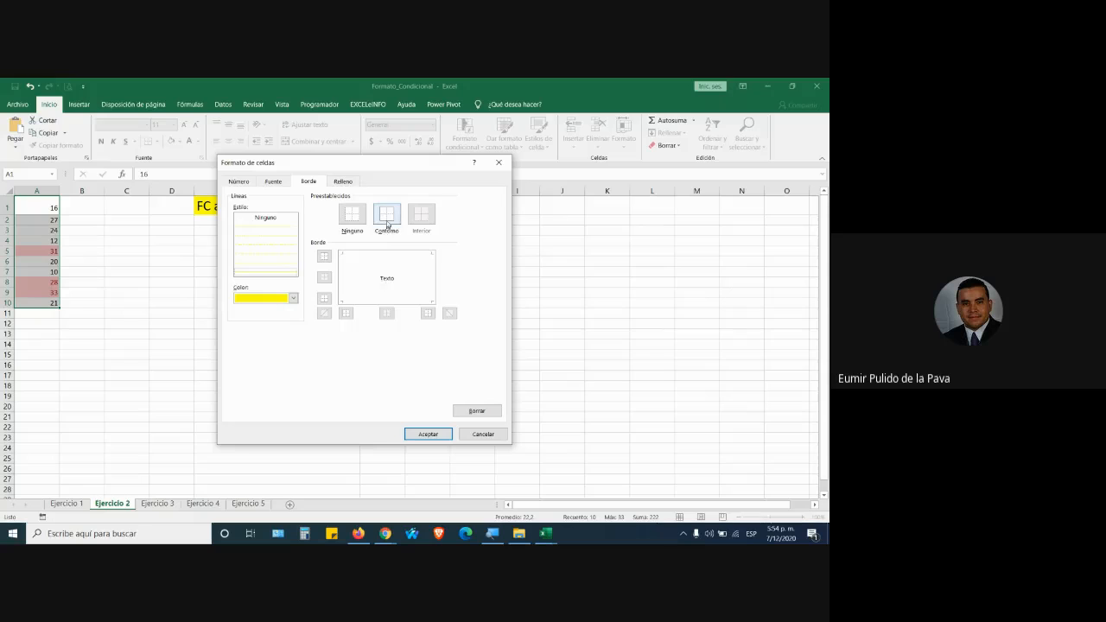
{"action": "left_click", "coordinate": [388, 221]}
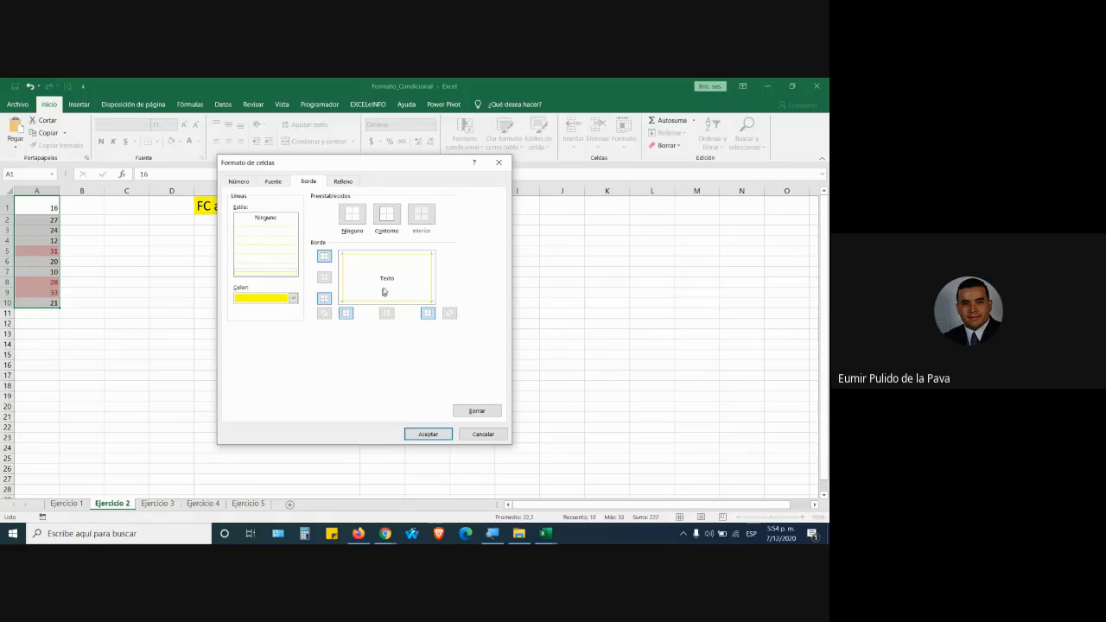
{"action": "left_click", "coordinate": [284, 255]}
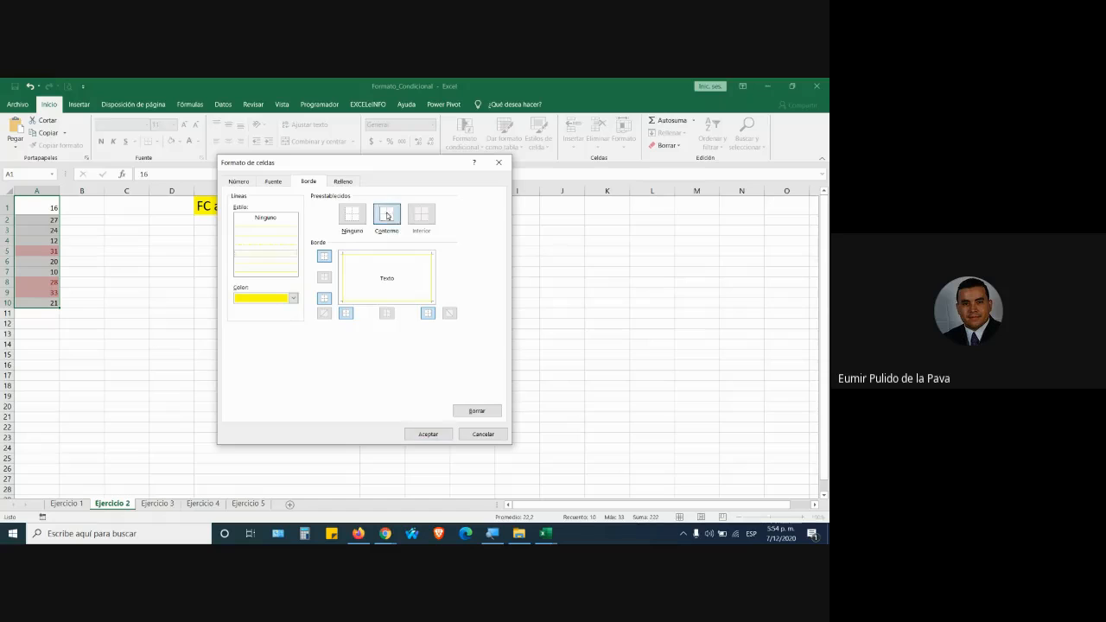
Make the format's font bold and white, then confirm the 28–50 rule.
{"action": "left_click", "coordinate": [275, 182]}
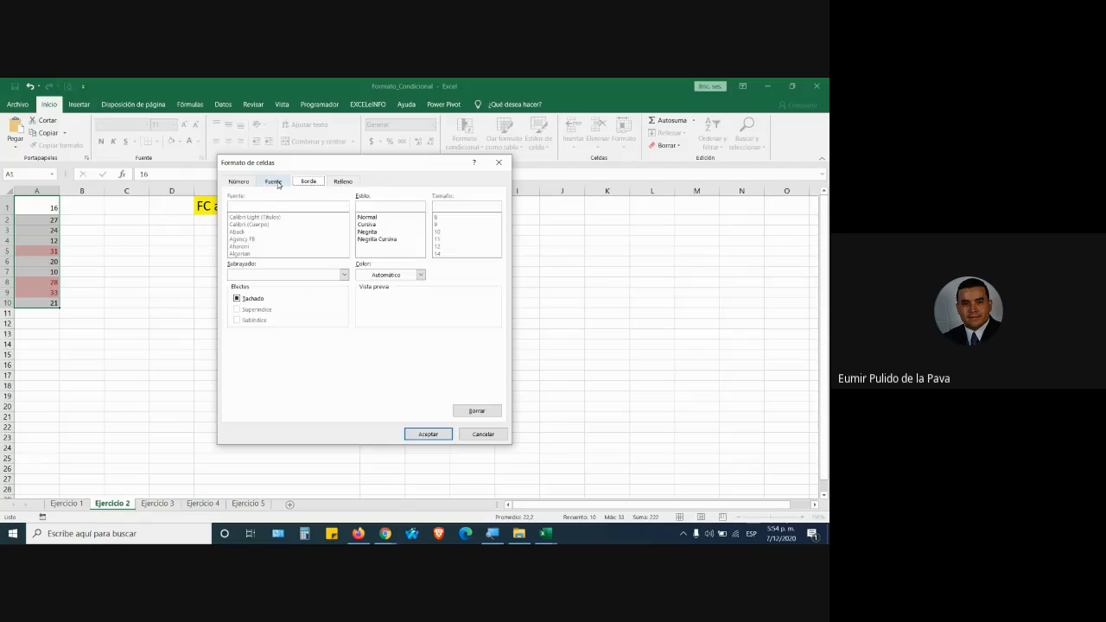
{"action": "left_click", "coordinate": [376, 231]}
{"action": "left_click", "coordinate": [421, 275]}
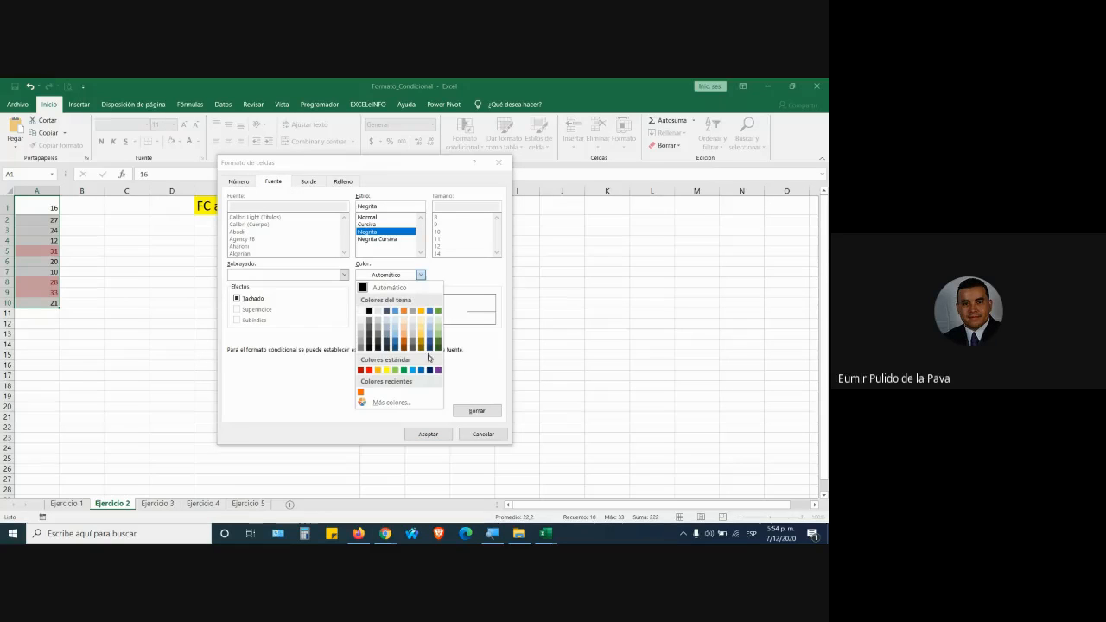
{"action": "left_click", "coordinate": [360, 310]}
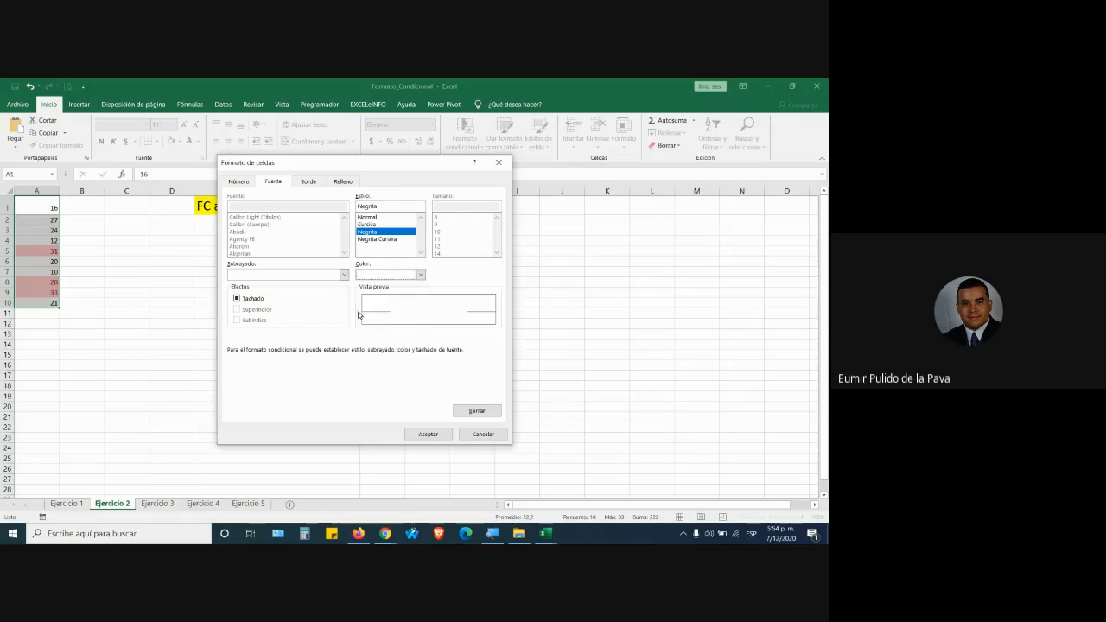
{"action": "left_click", "coordinate": [438, 439]}
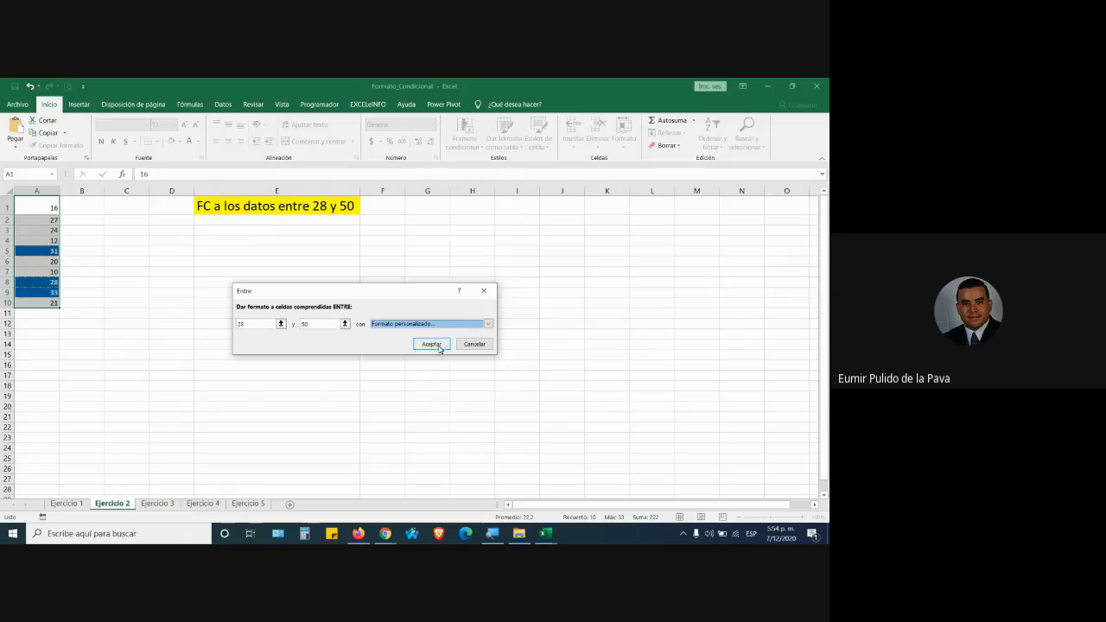
{"action": "left_click", "coordinate": [431, 343]}
Change A5 to 51 so it loses its highlight.
{"action": "left_click", "coordinate": [803, 517]}
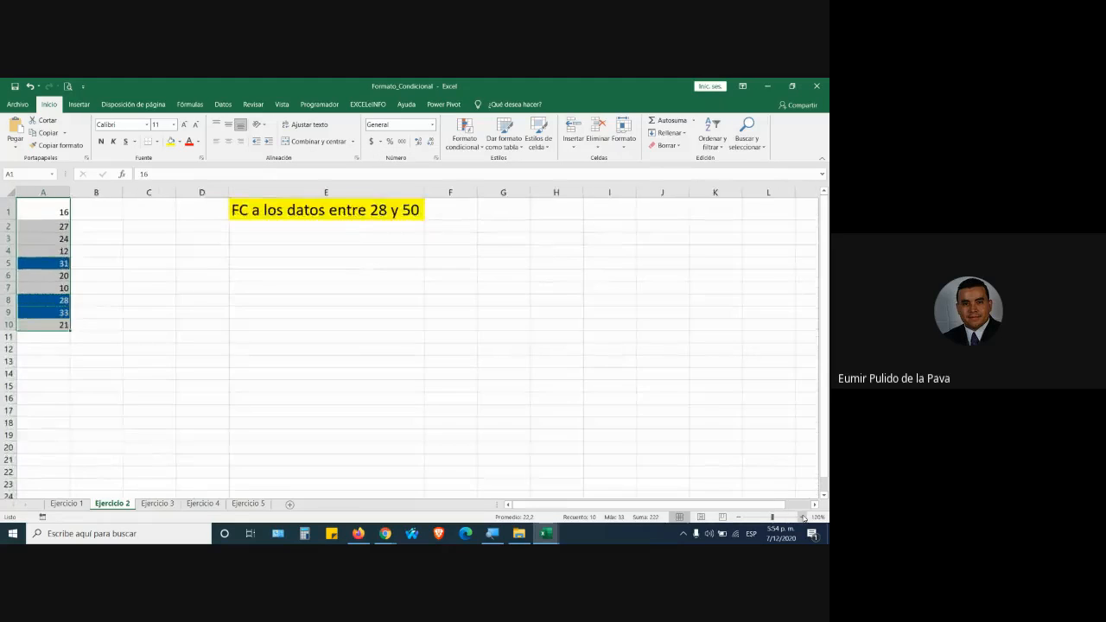
{"action": "left_click", "coordinate": [803, 516]}
{"action": "left_click", "coordinate": [804, 517]}
{"action": "left_click", "coordinate": [803, 517]}
{"action": "left_click", "coordinate": [804, 516]}
{"action": "left_click", "coordinate": [803, 516]}
{"action": "left_click", "coordinate": [804, 516]}
{"action": "left_click", "coordinate": [207, 341]}
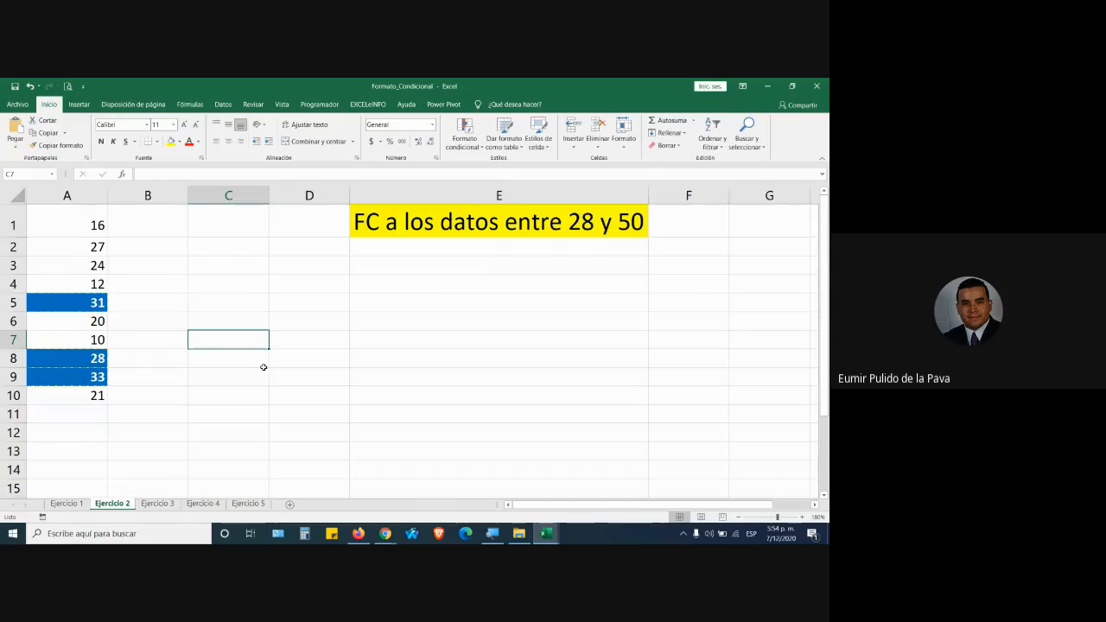
{"action": "left_click", "coordinate": [89, 307]}
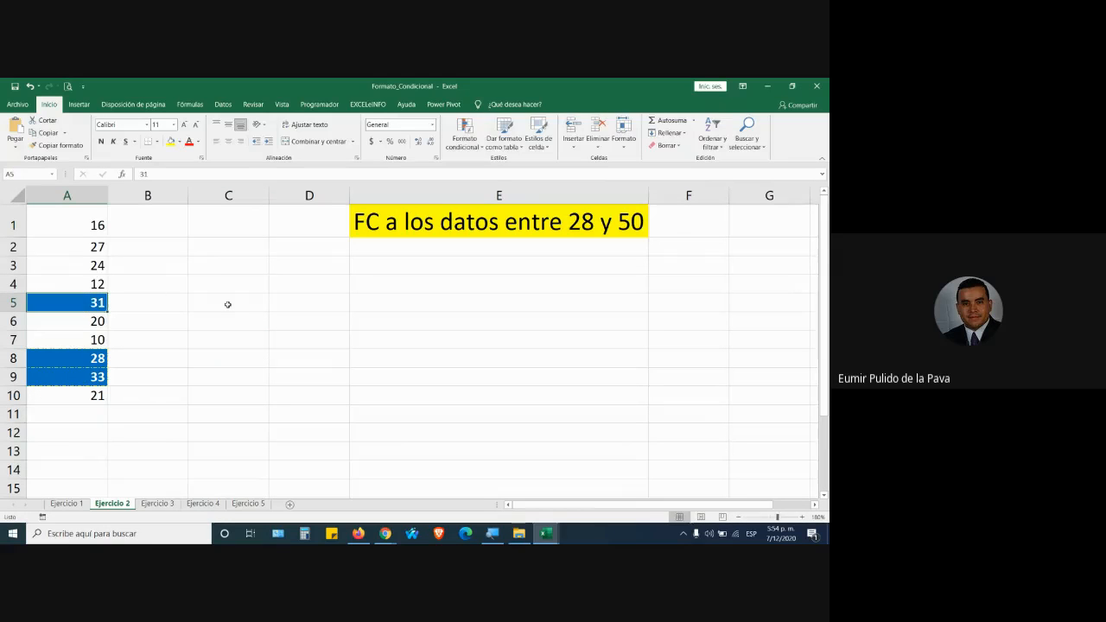
{"action": "type", "text": "51"}
{"action": "key", "text": "Return"}
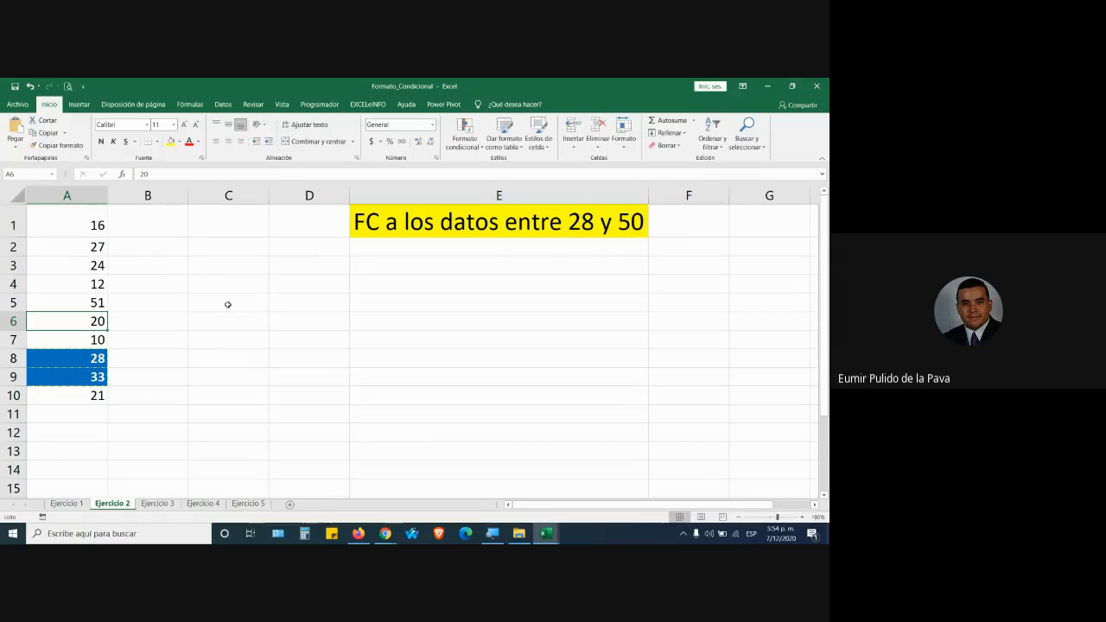
{"action": "key", "text": "Down"}
{"action": "key", "text": "Down"}
{"action": "key", "text": "Down"}
{"action": "key", "text": "Down"}
{"action": "key", "text": "Down"}
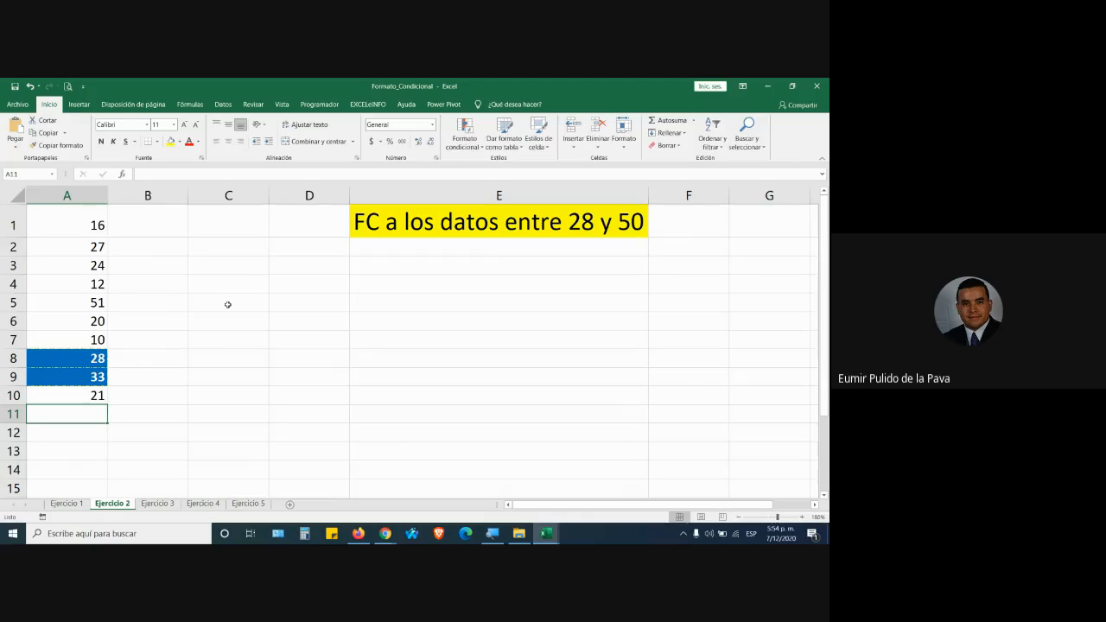
Enter 15, 25, 39, 50 and 15 in A11:A15, correcting a mistyped 0 to 50.
{"action": "type", "text": "15"}
{"action": "key", "text": "Return"}
{"action": "type", "text": "25"}
{"action": "key", "text": "Return"}
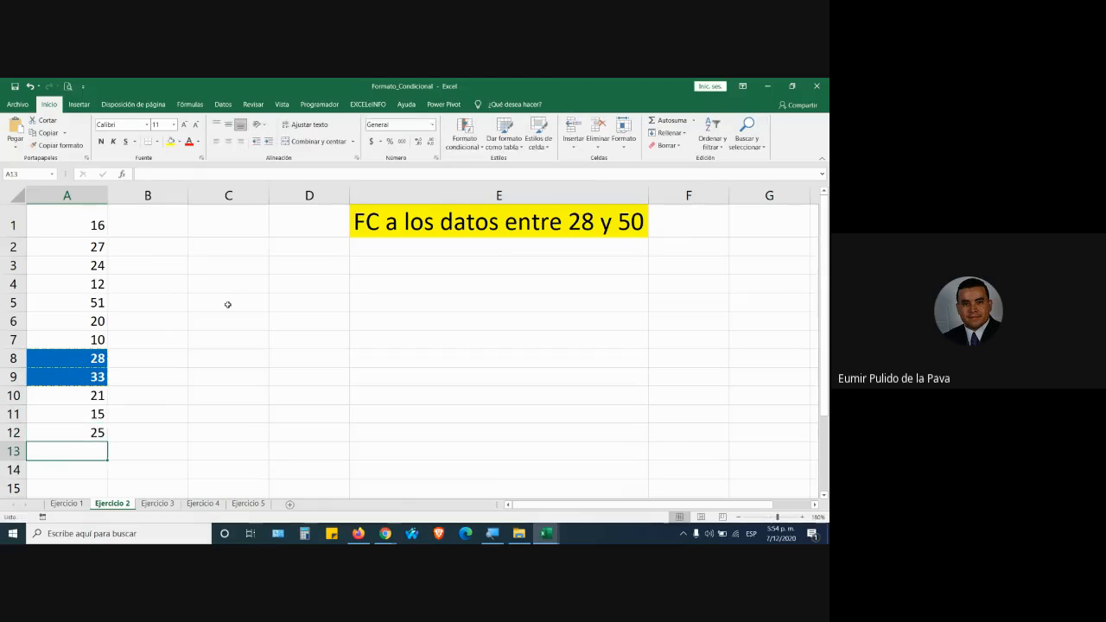
{"action": "type", "text": "39"}
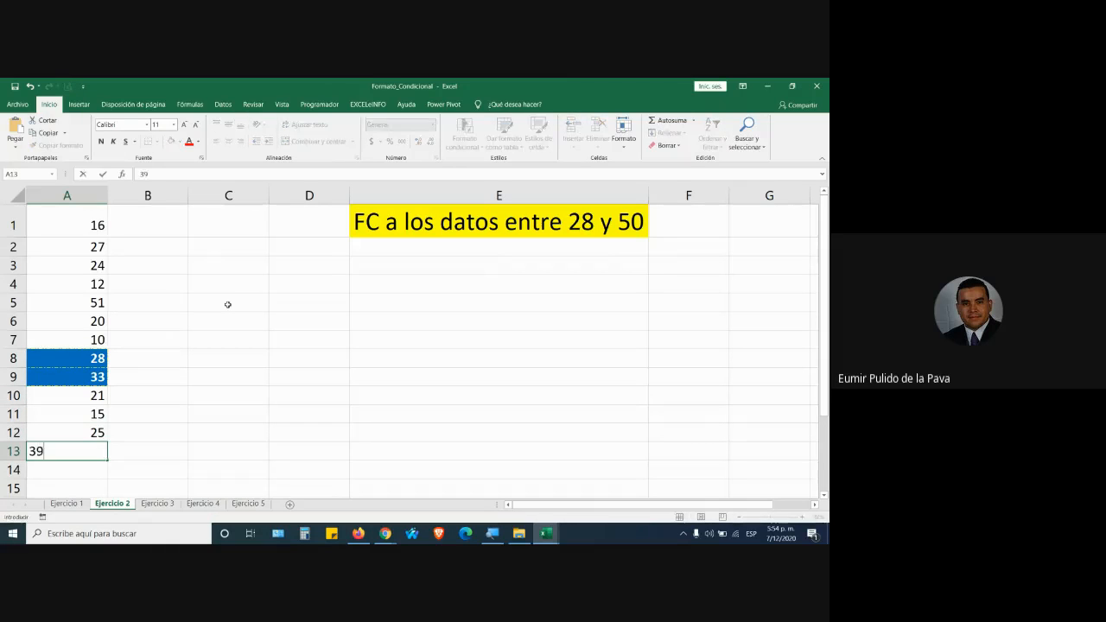
{"action": "key", "text": "Return"}
{"action": "type", "text": "0"}
{"action": "key", "text": "Return"}
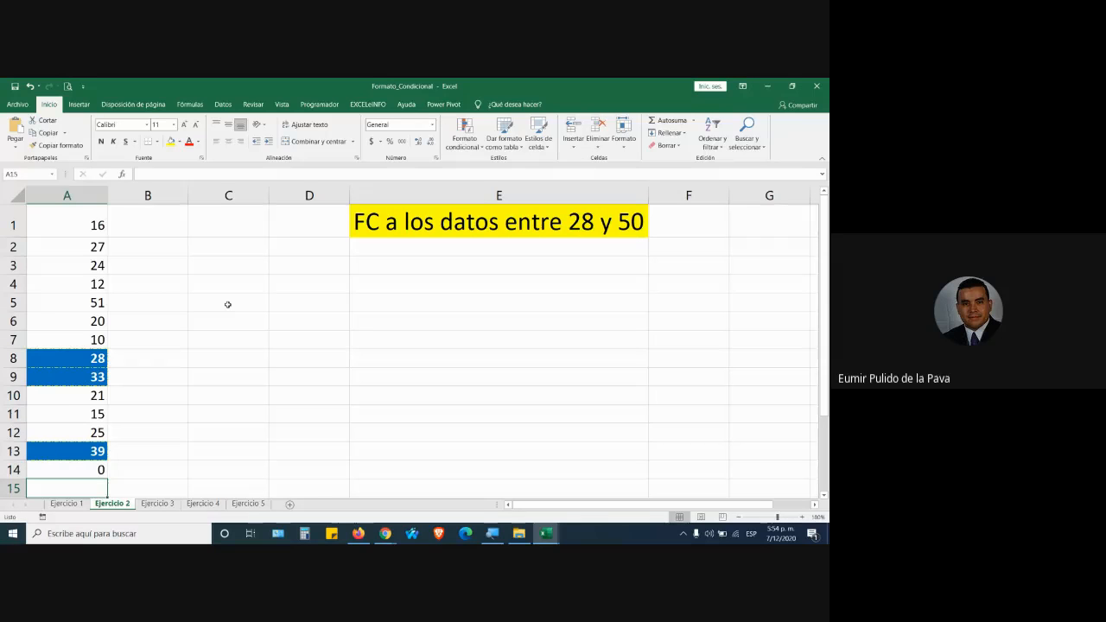
{"action": "key", "text": "Up"}
{"action": "type", "text": "50"}
{"action": "key", "text": "Return"}
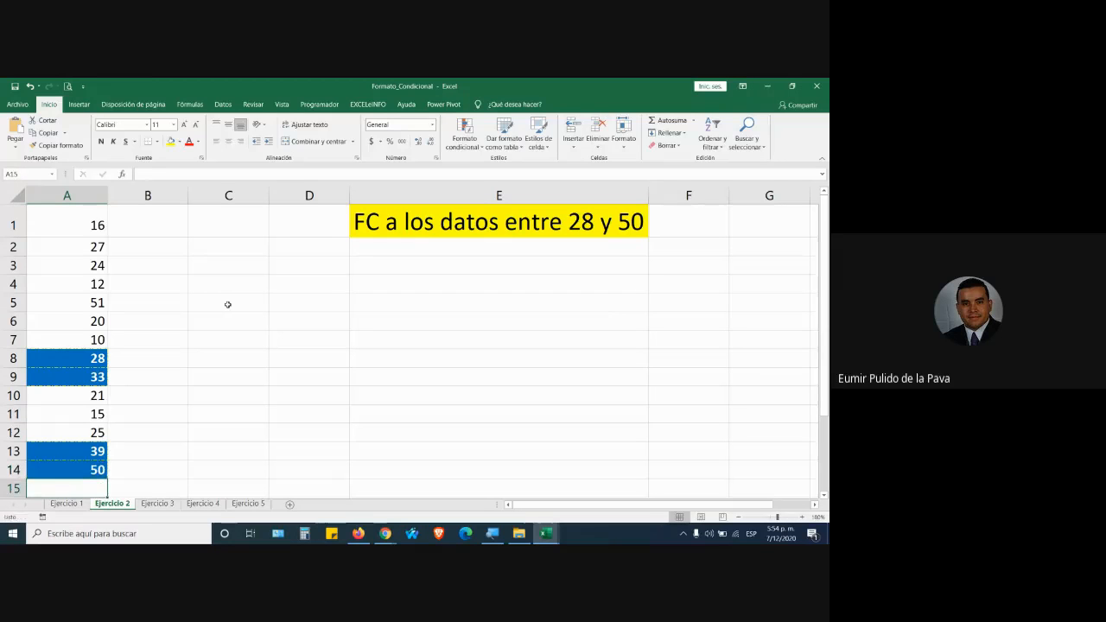
{"action": "type", "text": "15"}
{"action": "key", "text": "Return"}
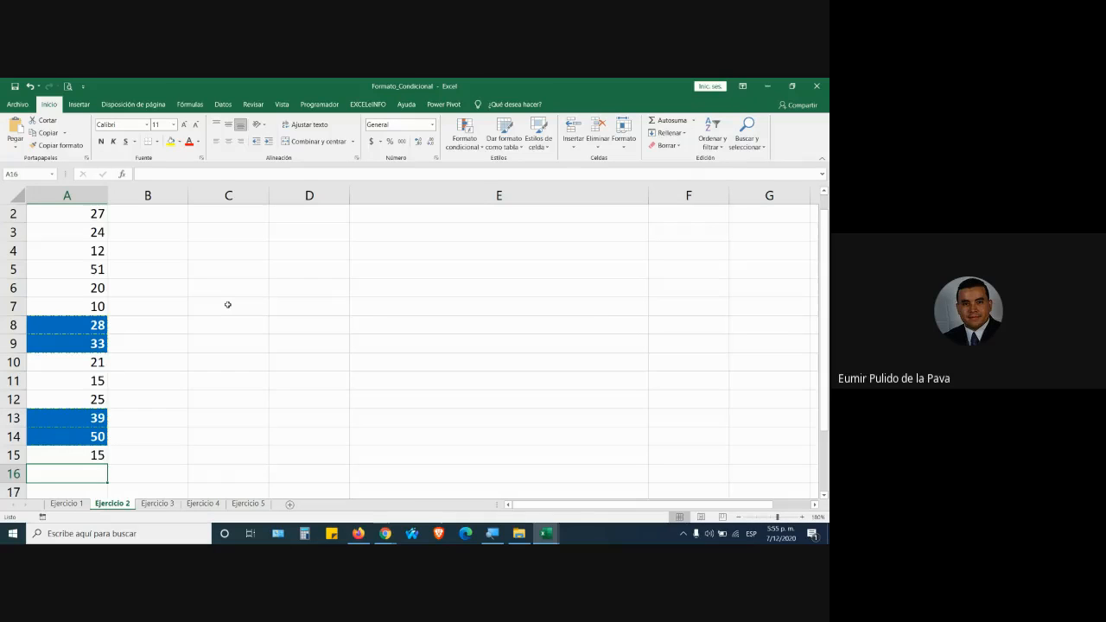
Select the highlighted cells to verify which values match, then move to sheet Ejercicio 3.
{"action": "scroll", "coordinate": [227, 304], "scroll_direction": "up", "scroll_amount": 2}
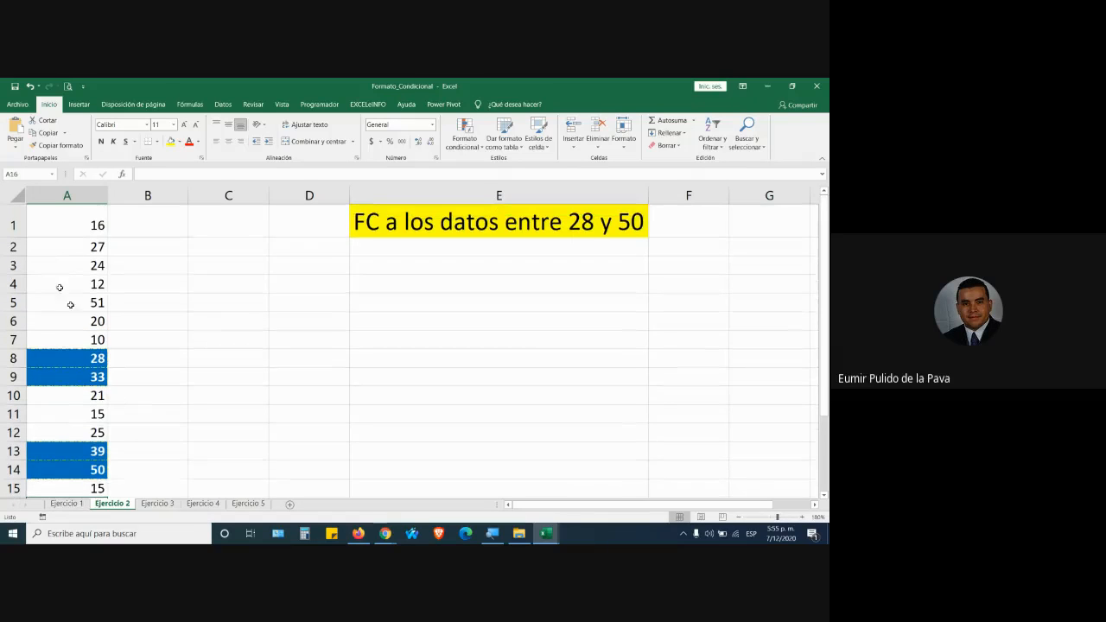
{"action": "left_click_drag", "start_coordinate": [63, 226], "coordinate": [61, 491]}
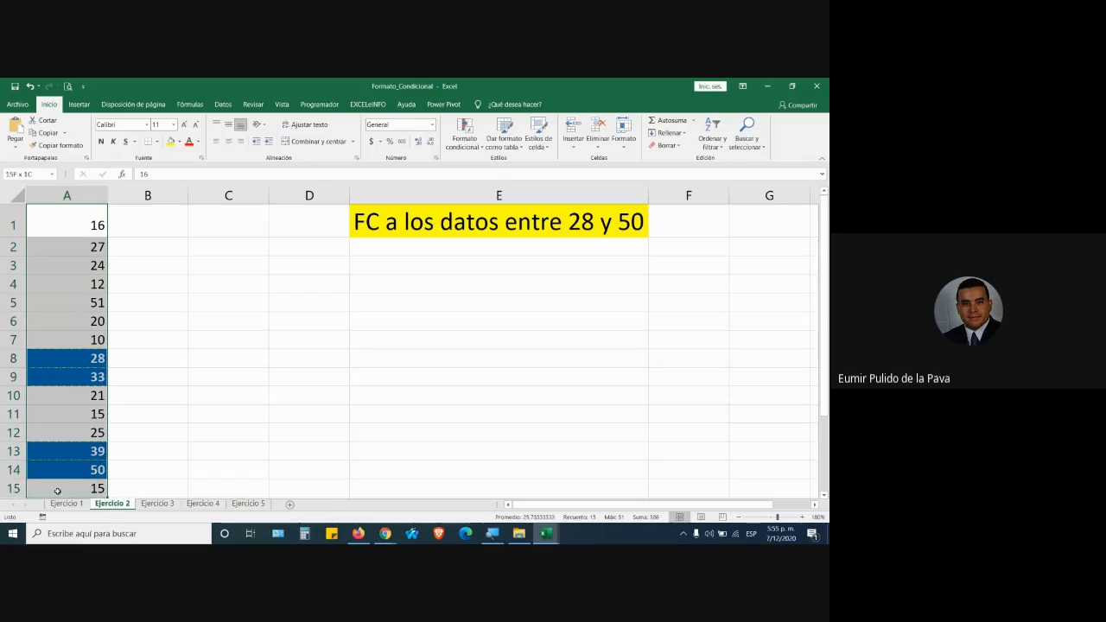
{"action": "left_click_drag", "start_coordinate": [56, 358], "coordinate": [57, 377]}
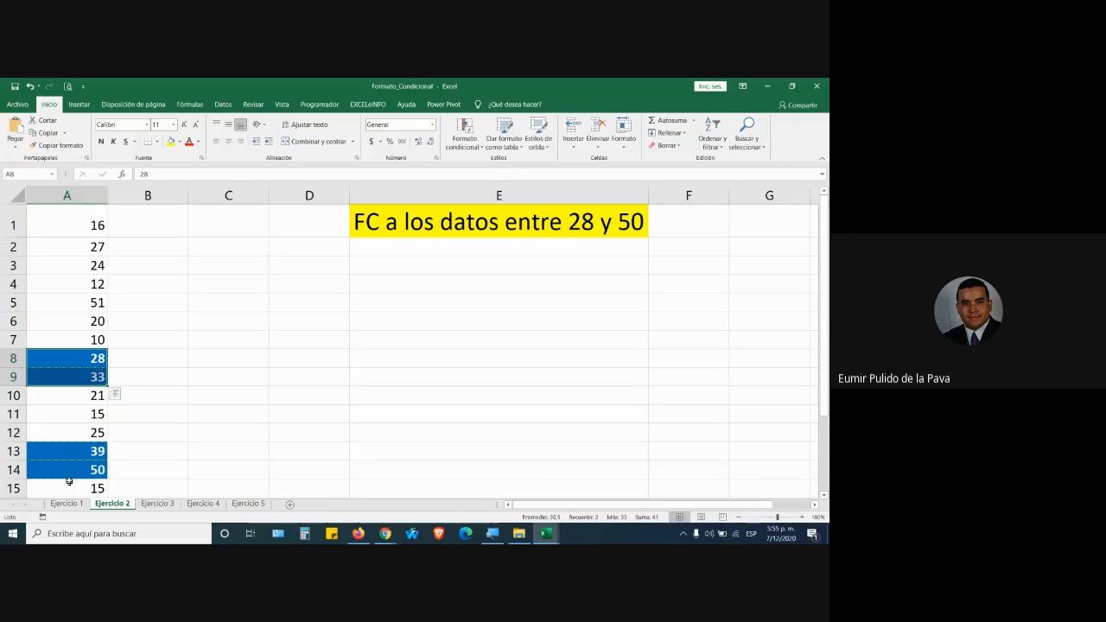
{"action": "left_click_drag", "start_coordinate": [64, 457], "coordinate": [67, 466]}
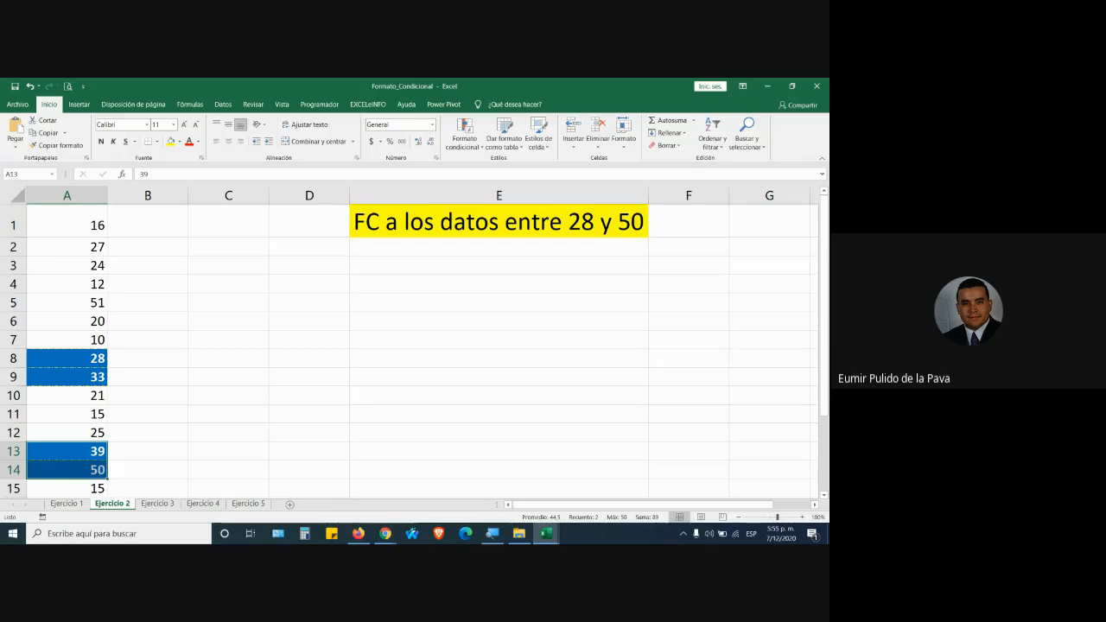
{"action": "left_click", "coordinate": [212, 379]}
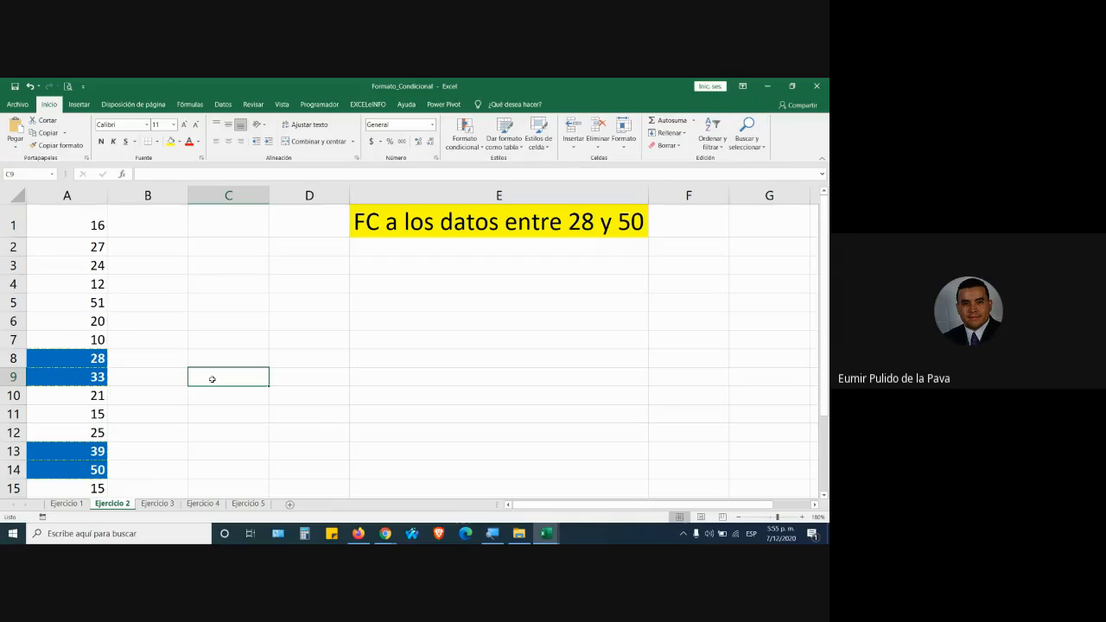
{"action": "left_click", "coordinate": [158, 503]}
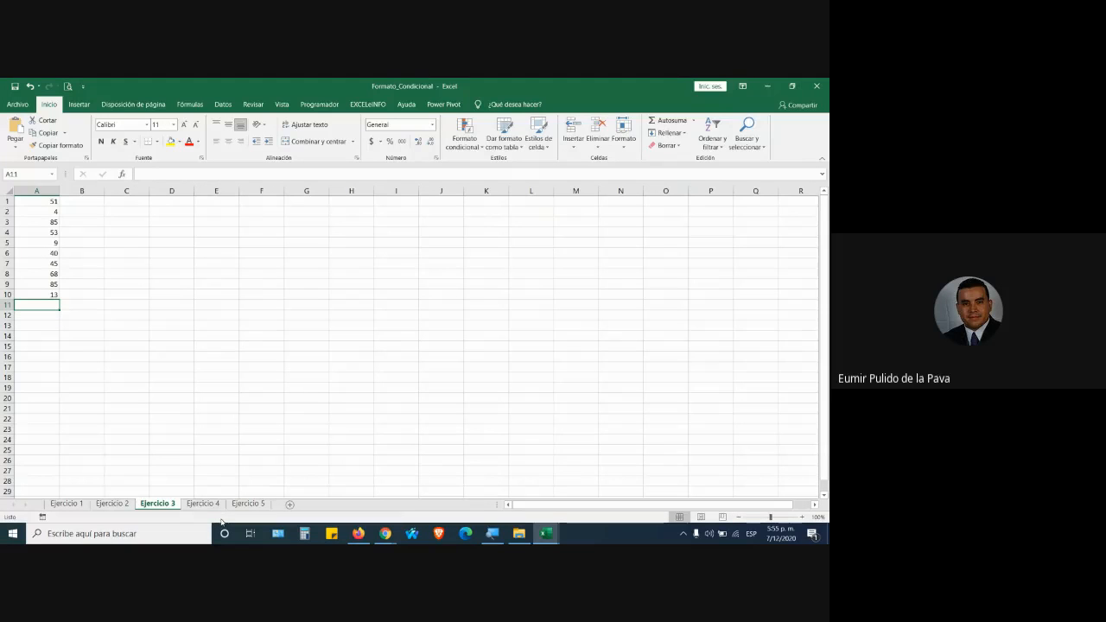
Select A1:A10 on Ejercicio 3 and browse the conditional formatting menu without applying anything.
{"action": "left_click_drag", "start_coordinate": [40, 200], "coordinate": [60, 303]}
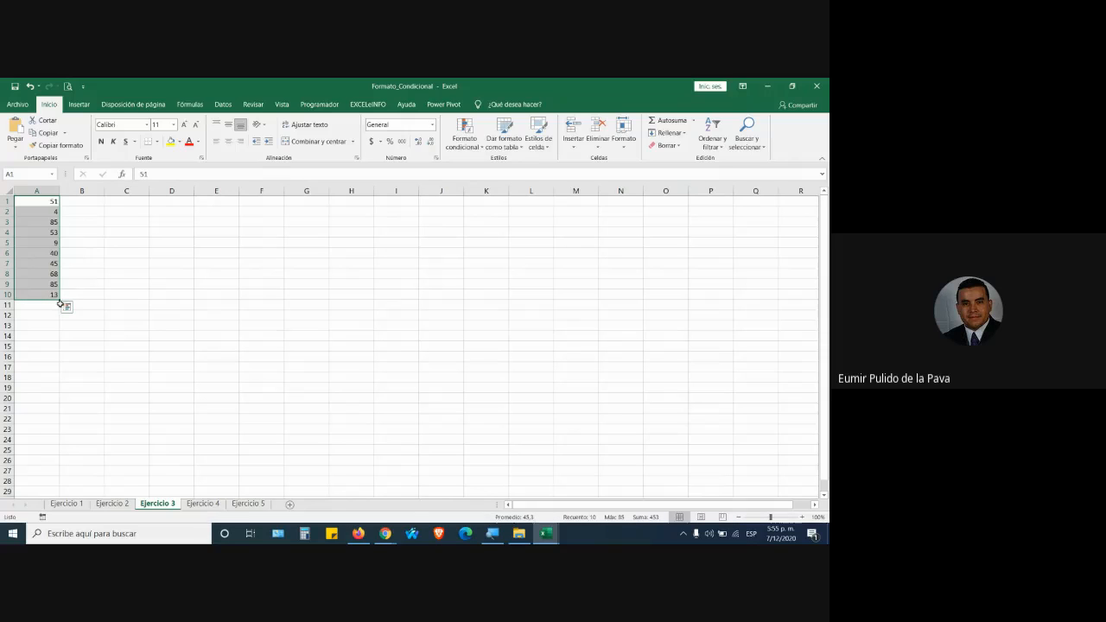
{"action": "left_click", "coordinate": [504, 137]}
{"action": "left_click", "coordinate": [471, 139]}
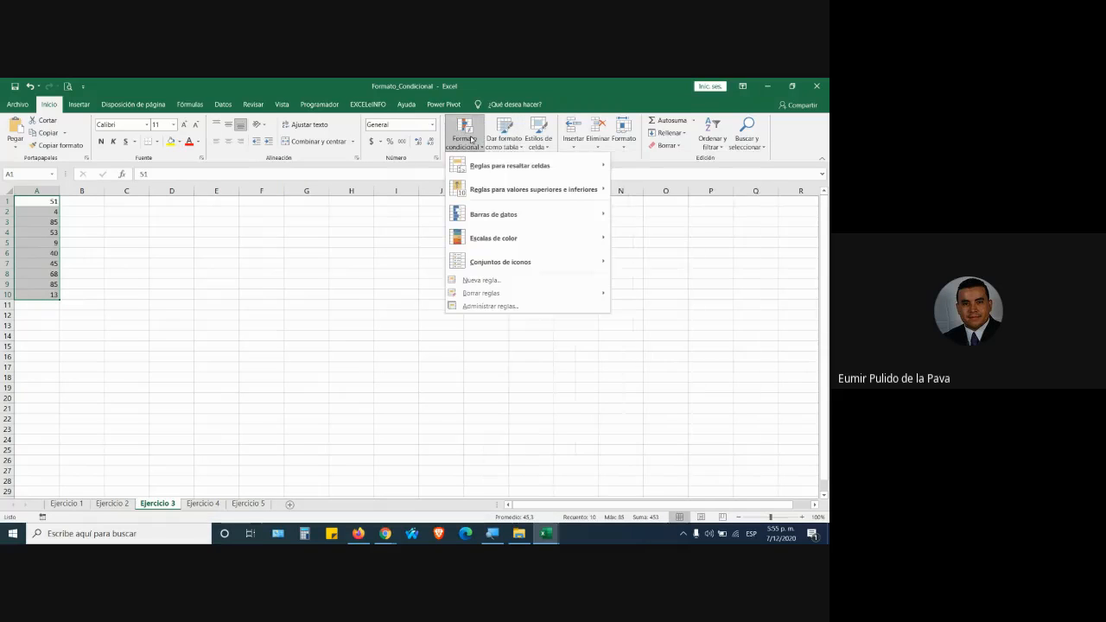
{"action": "left_click", "coordinate": [399, 210]}
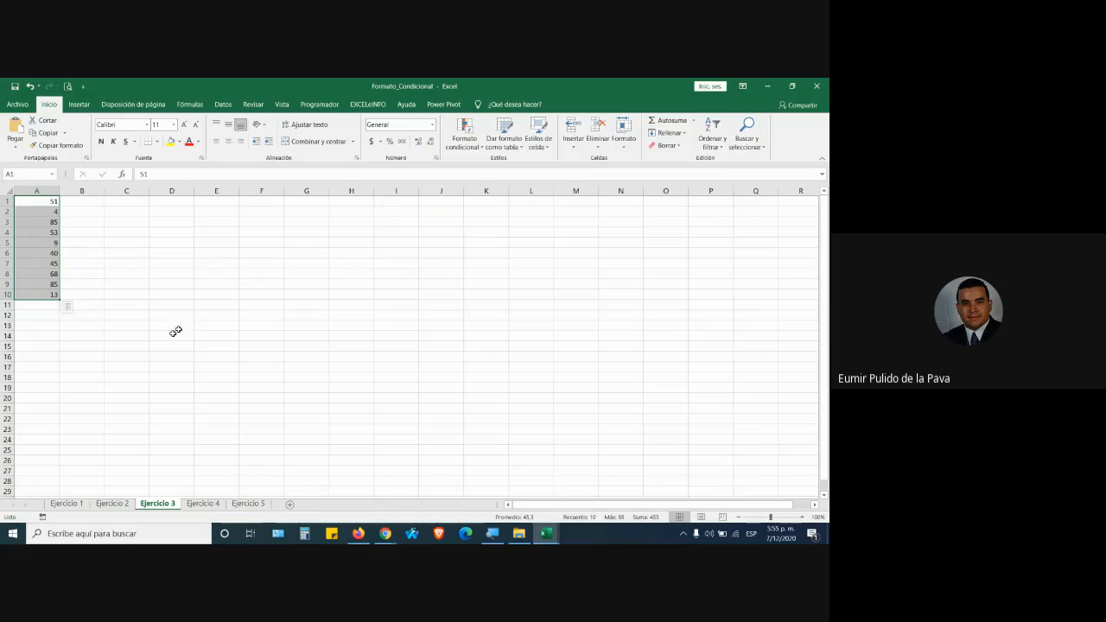
Copy the yellow E1 title from Ejercicio 2 into F1 on Ejercicio 3.
{"action": "left_click", "coordinate": [113, 502]}
{"action": "left_click", "coordinate": [383, 227]}
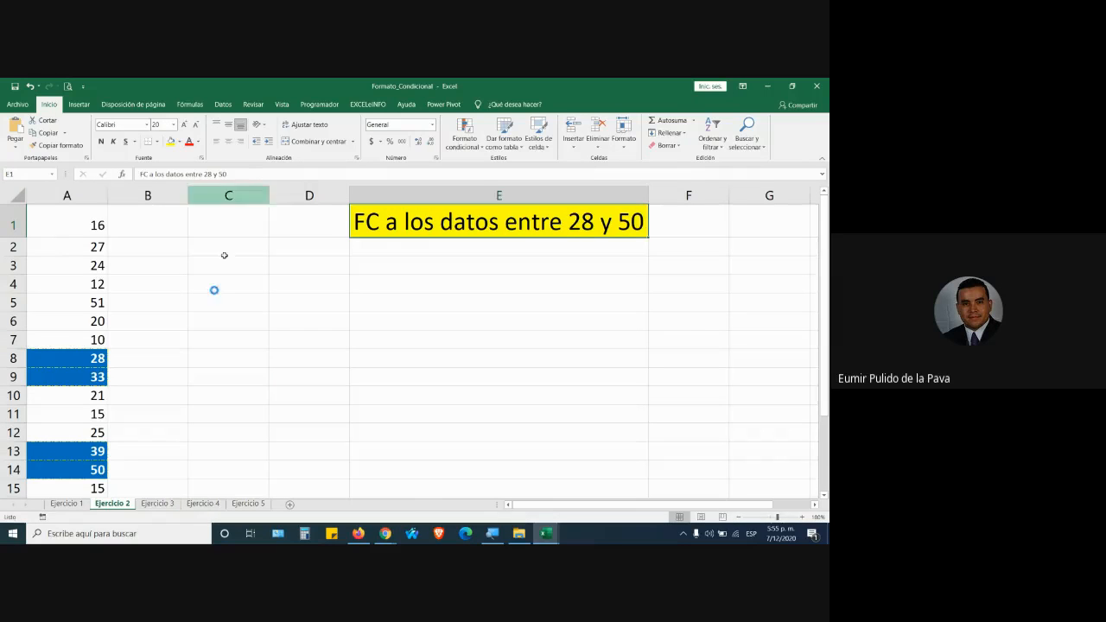
{"action": "left_click", "coordinate": [164, 503]}
{"action": "left_click", "coordinate": [242, 202]}
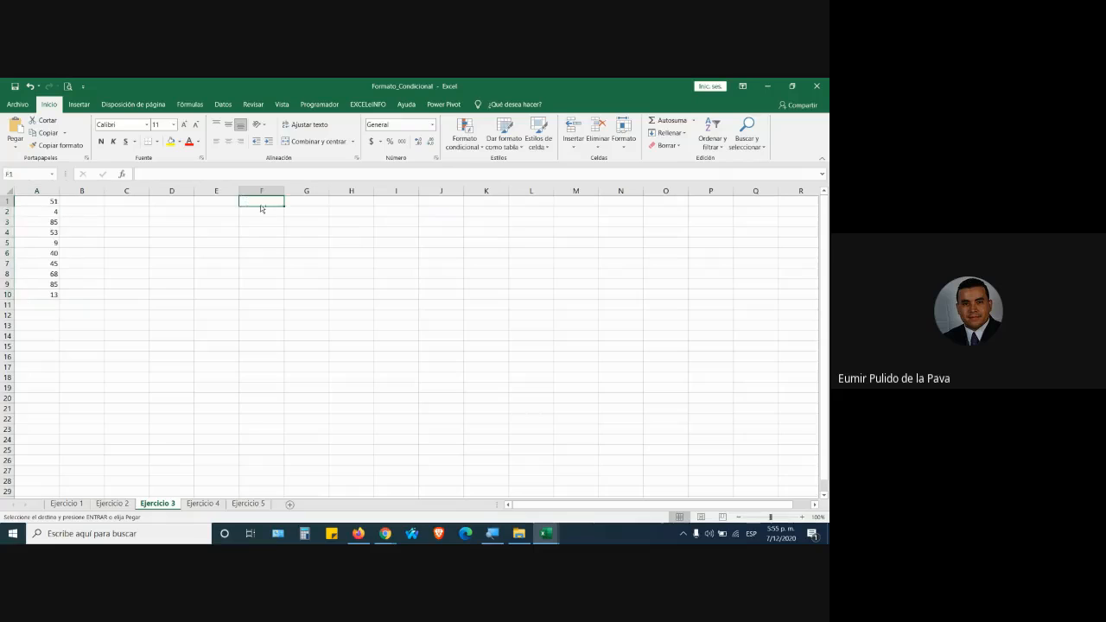
{"action": "type", "text": "FC a los datos entre 28 y 50"}
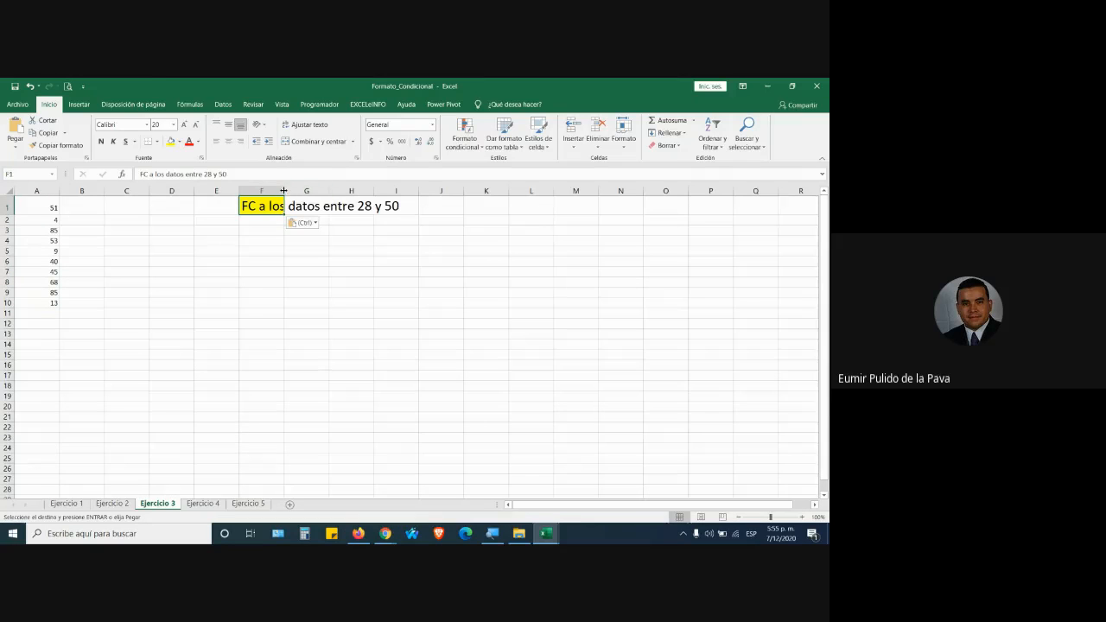
{"action": "double_click", "coordinate": [284, 190]}
Edit the F1 title to 'FC a los valores superiores al promedio' and autofit column F.
{"action": "double_click", "coordinate": [296, 206]}
{"action": "left_click_drag", "start_coordinate": [287, 206], "coordinate": [401, 206]}
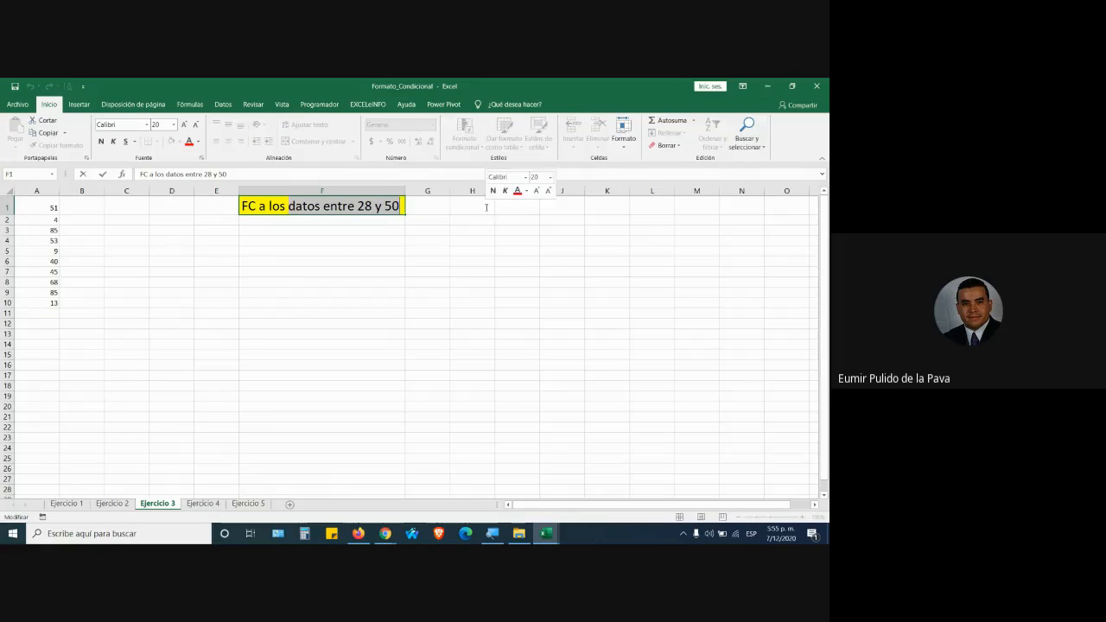
{"action": "type", "text": "valores "}
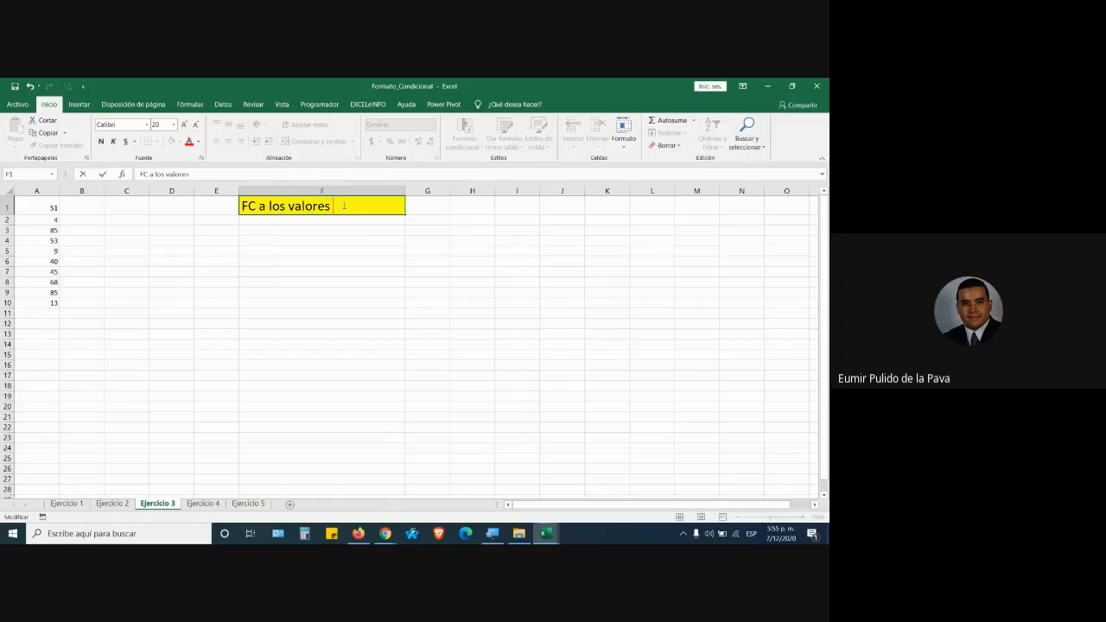
{"action": "type", "text": "superiores al prome"}
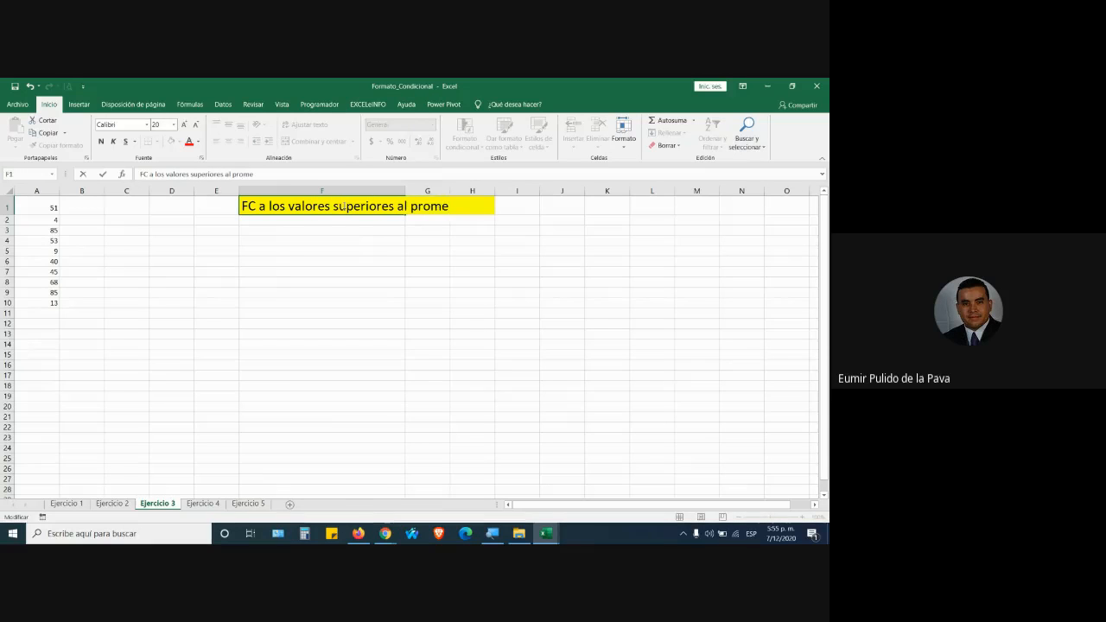
{"action": "type", "text": "dio"}
{"action": "key", "text": "Return"}
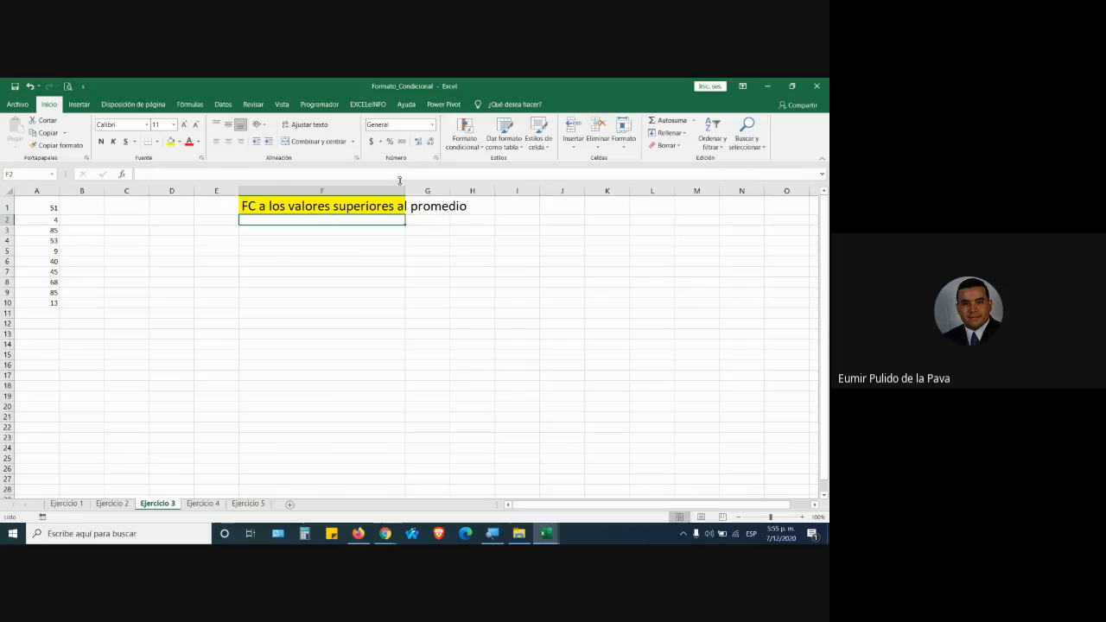
{"action": "double_click", "coordinate": [406, 187]}
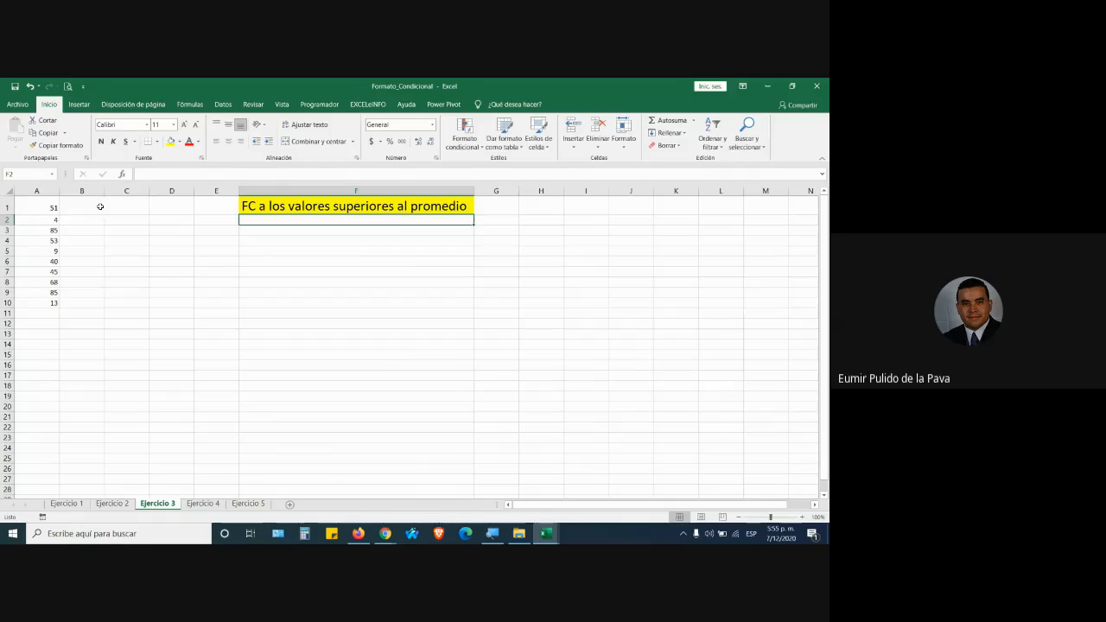
{"action": "left_click_drag", "start_coordinate": [50, 207], "coordinate": [47, 303]}
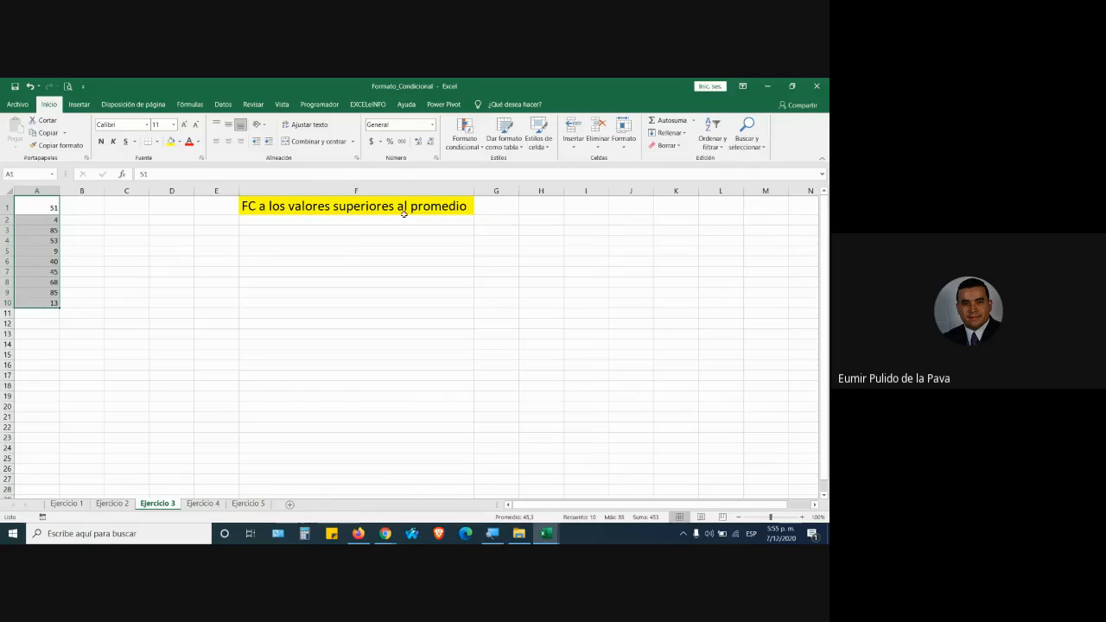
Start a =PROMEDIO formula in C3, then cancel it.
{"action": "left_click", "coordinate": [197, 249]}
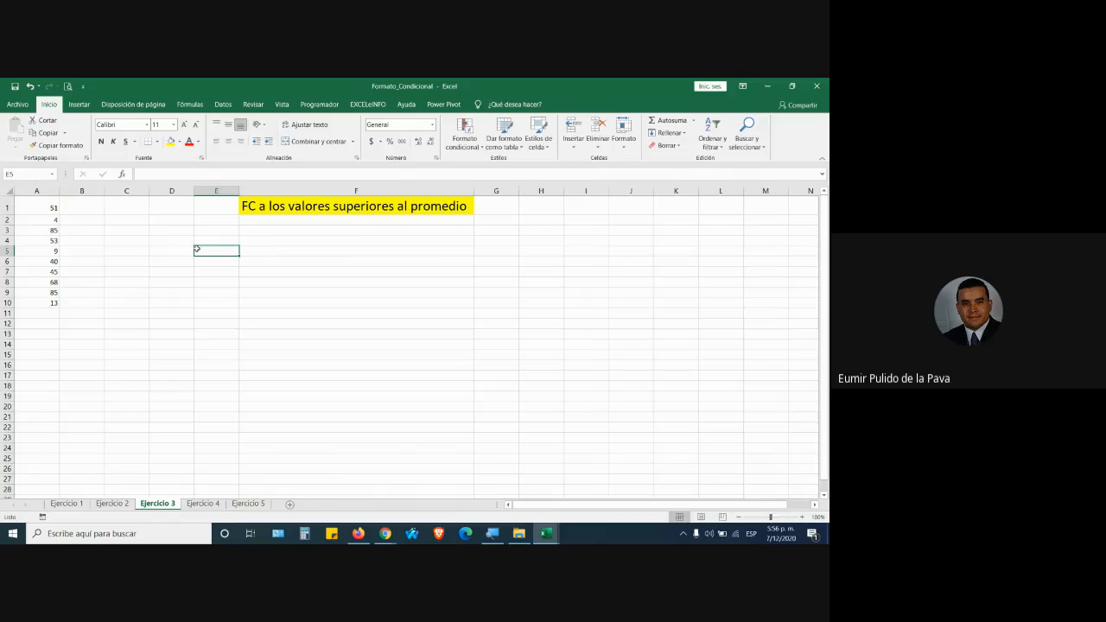
{"action": "left_click_drag", "start_coordinate": [29, 207], "coordinate": [32, 307]}
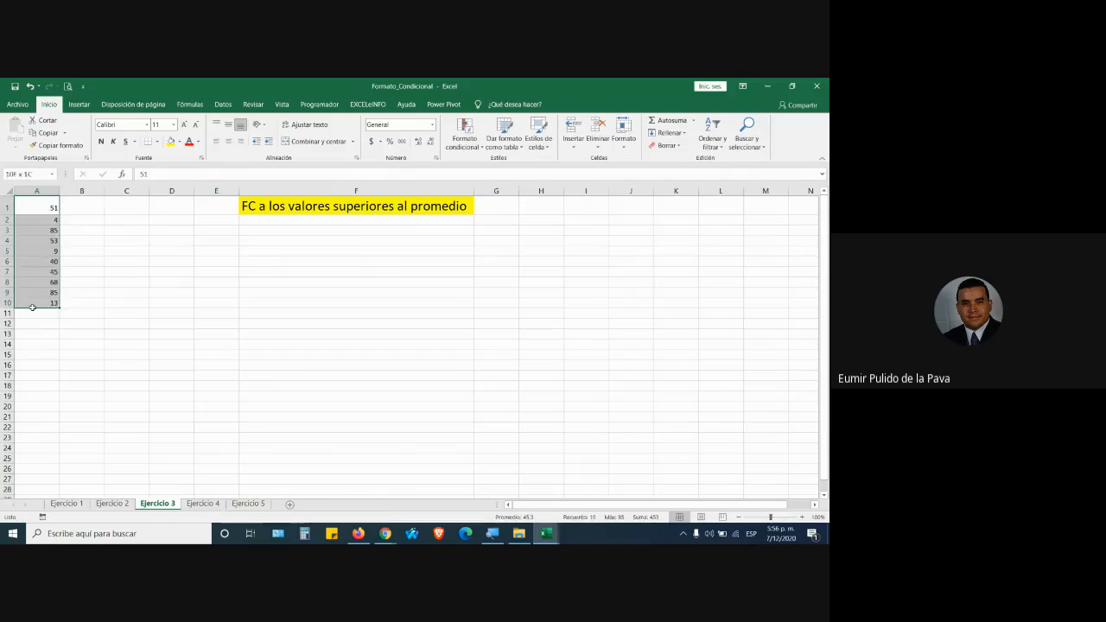
{"action": "left_click", "coordinate": [198, 265]}
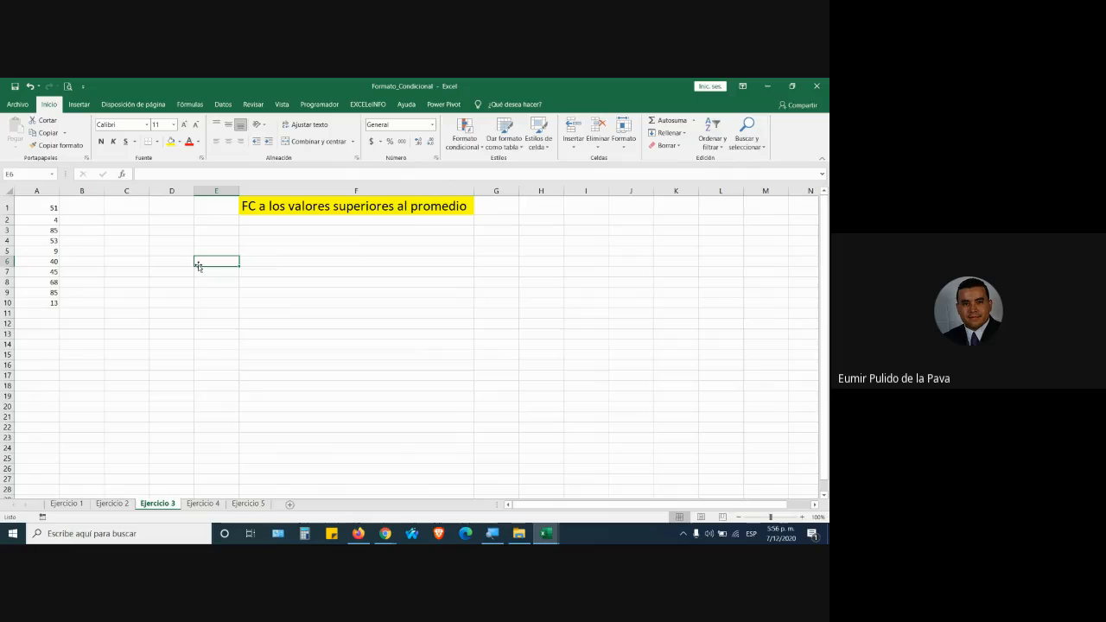
{"action": "left_click", "coordinate": [124, 230]}
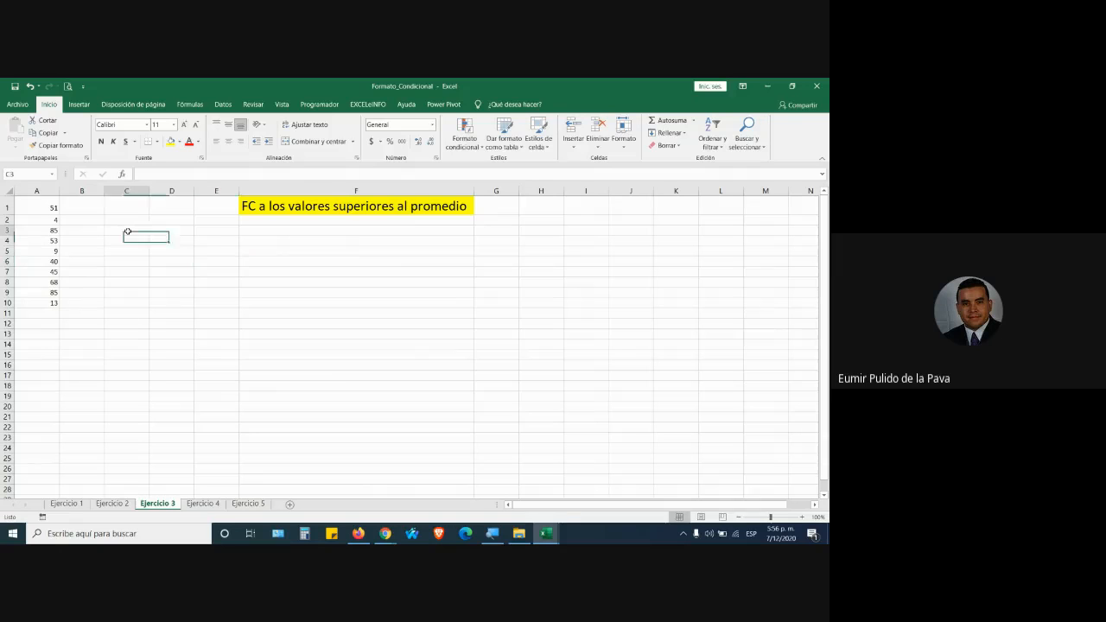
{"action": "type", "text": "=prome"}
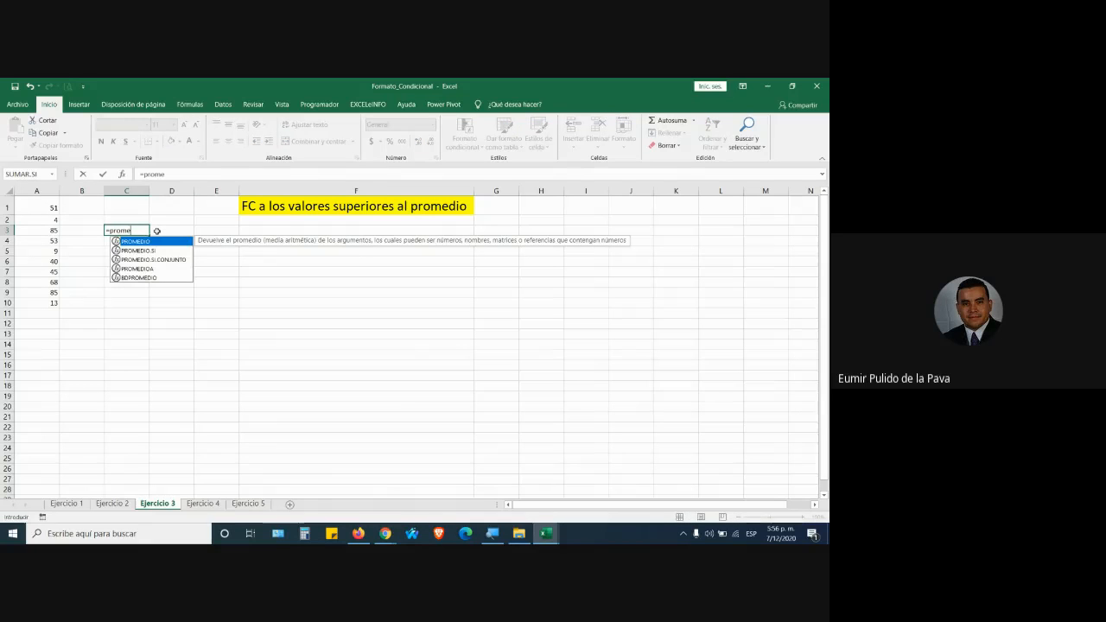
{"action": "key", "text": "Escape"}
{"action": "key", "text": "Escape"}
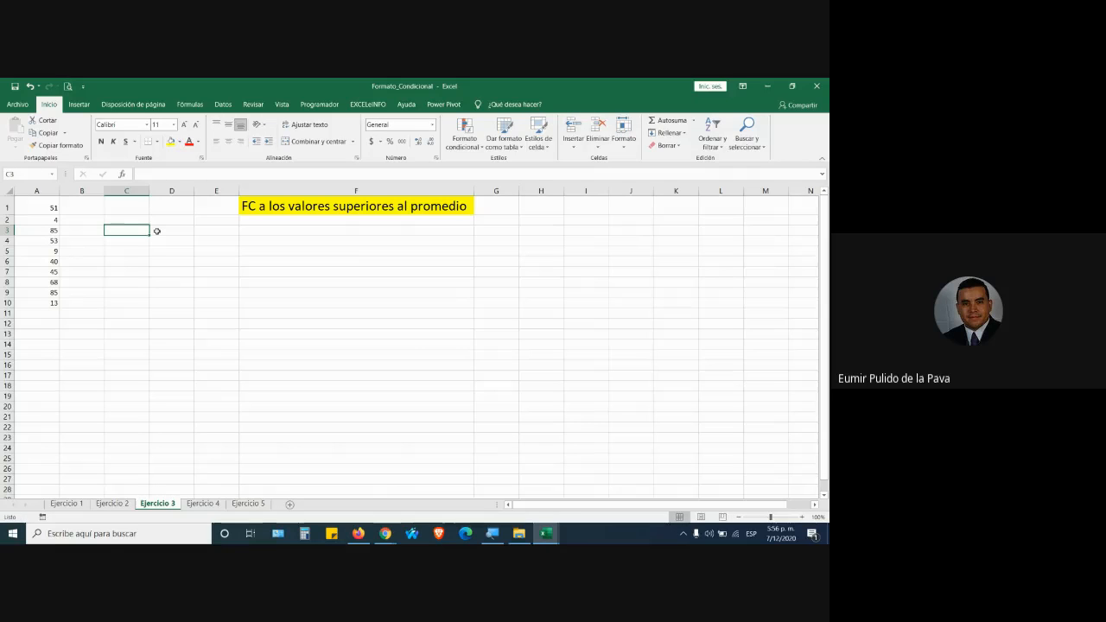
Change A5 from 9 to 90, raising the A1:A10 average to 53.4.
{"action": "left_click_drag", "start_coordinate": [38, 205], "coordinate": [36, 303]}
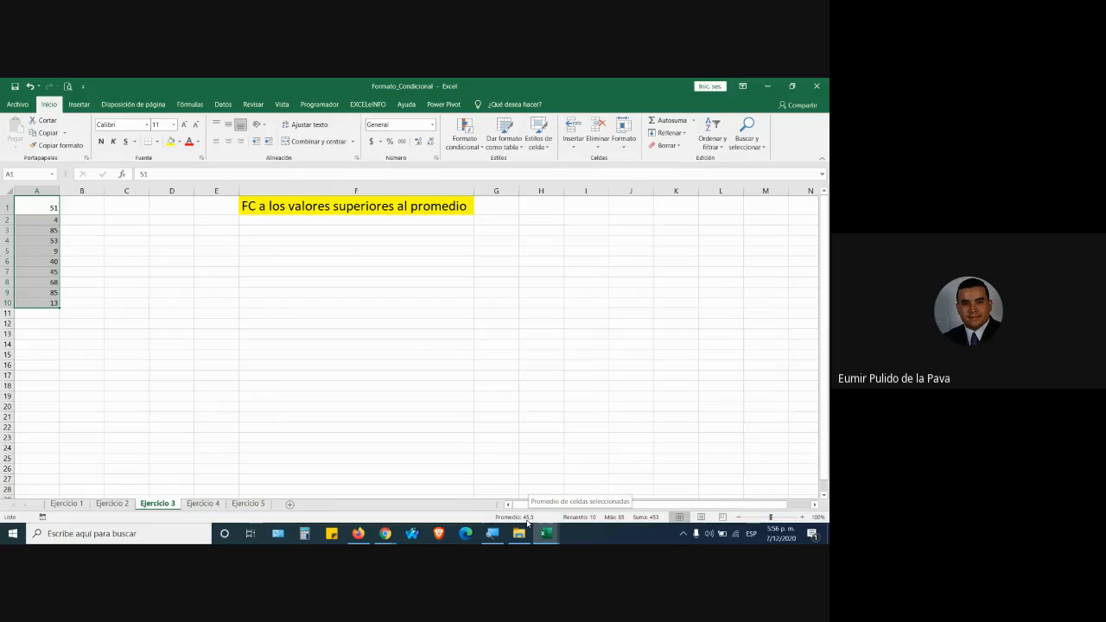
{"action": "left_click", "coordinate": [49, 250]}
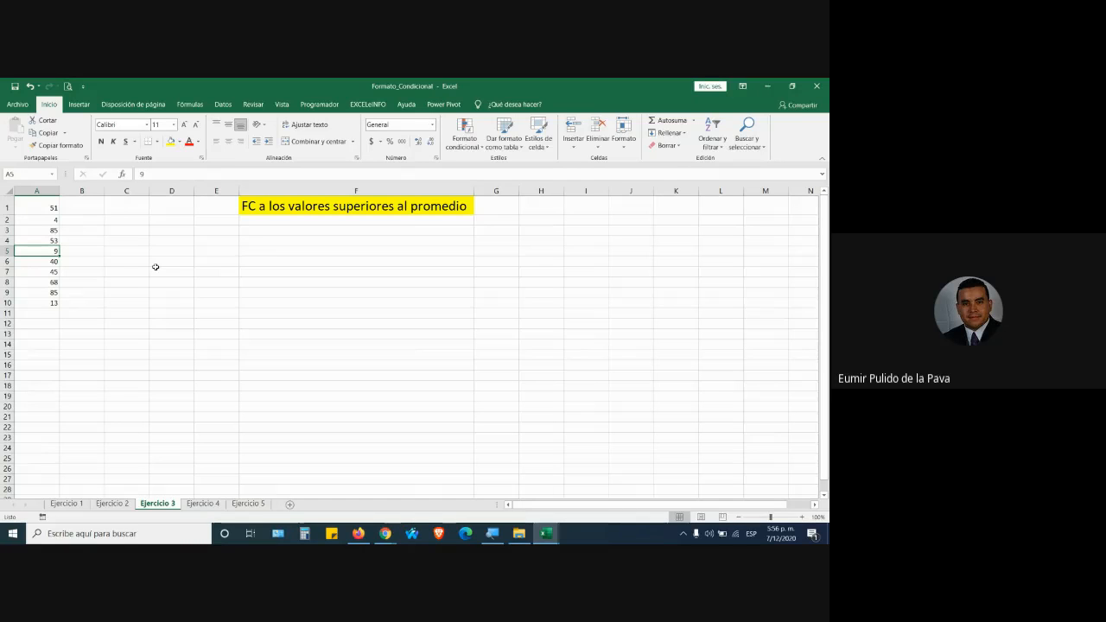
{"action": "key", "text": "F2"}
{"action": "key", "text": "Return"}
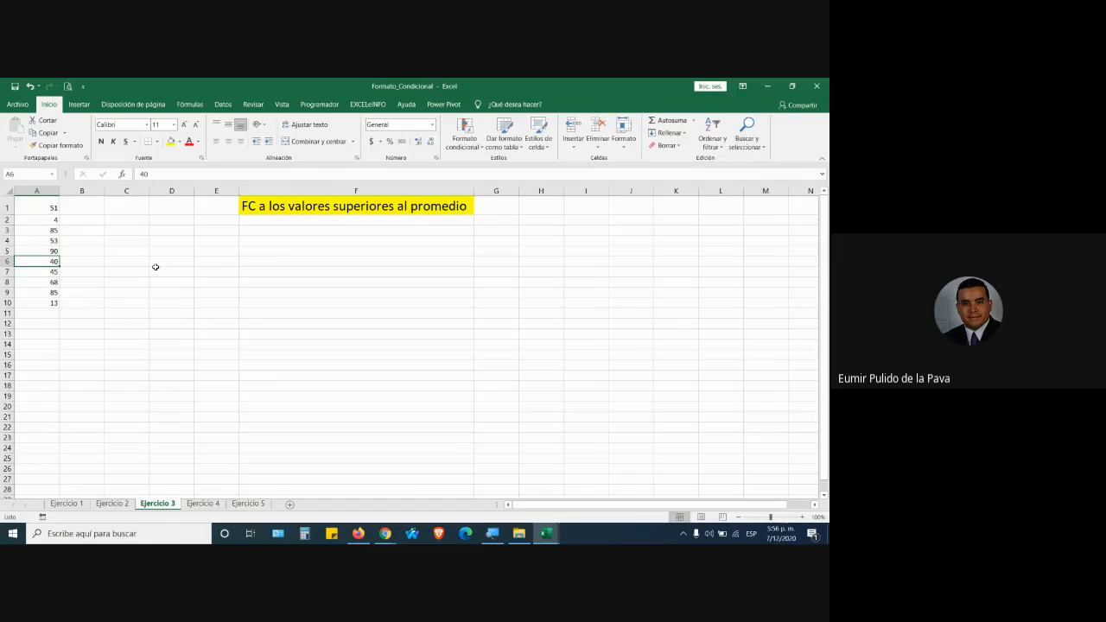
{"action": "left_click_drag", "start_coordinate": [48, 207], "coordinate": [48, 302]}
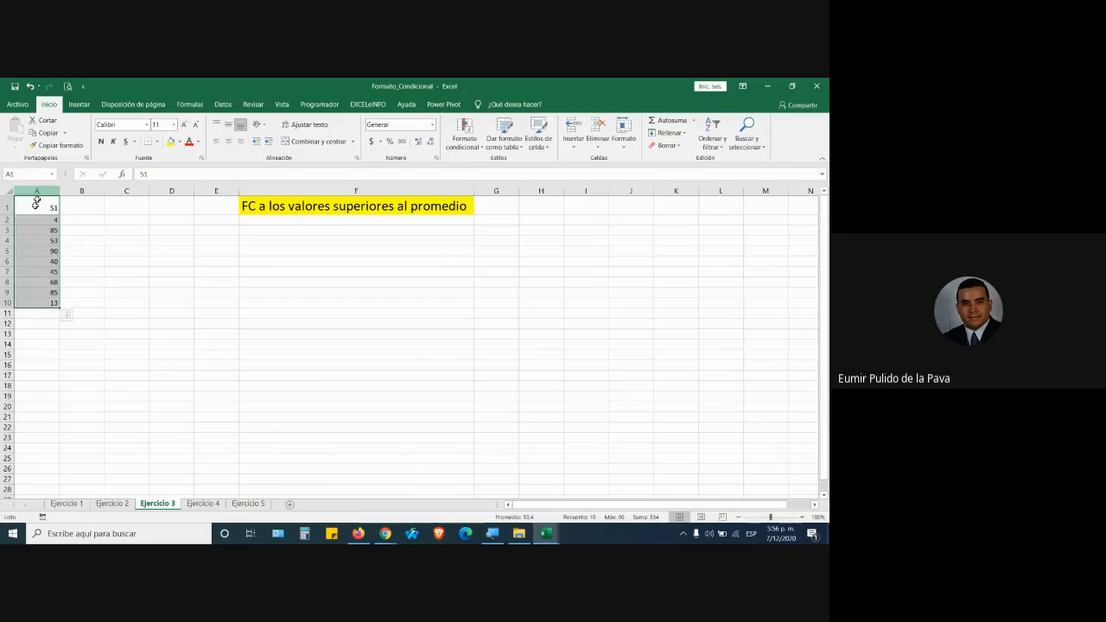
{"action": "left_click_drag", "start_coordinate": [34, 208], "coordinate": [37, 302]}
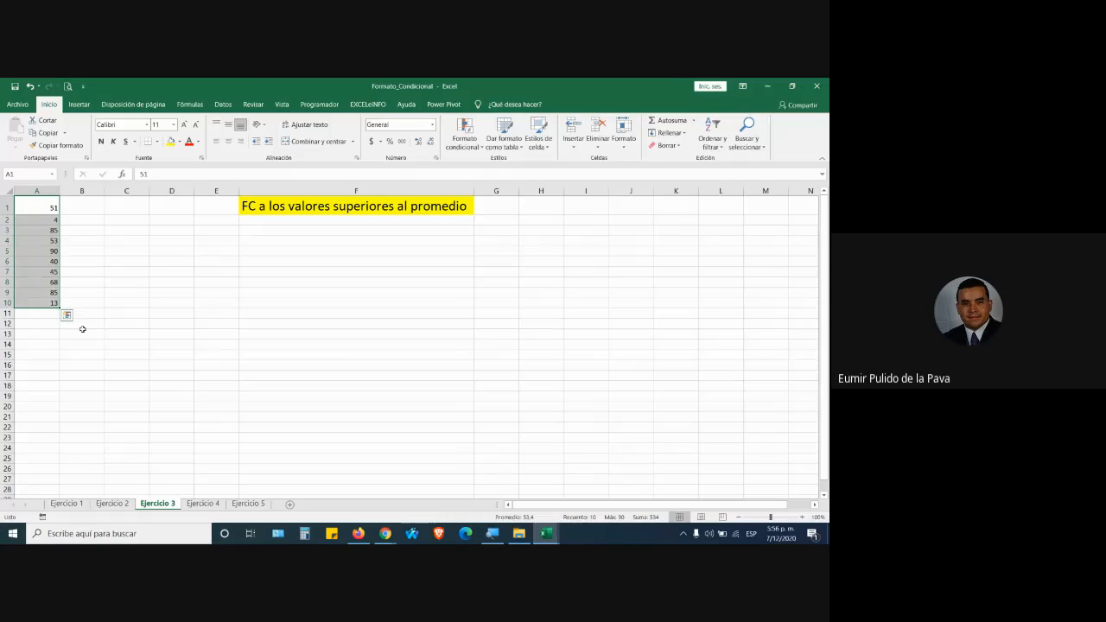
Highlight above-average values in A1:A10 with green fill and dark green text.
{"action": "left_click", "coordinate": [465, 138]}
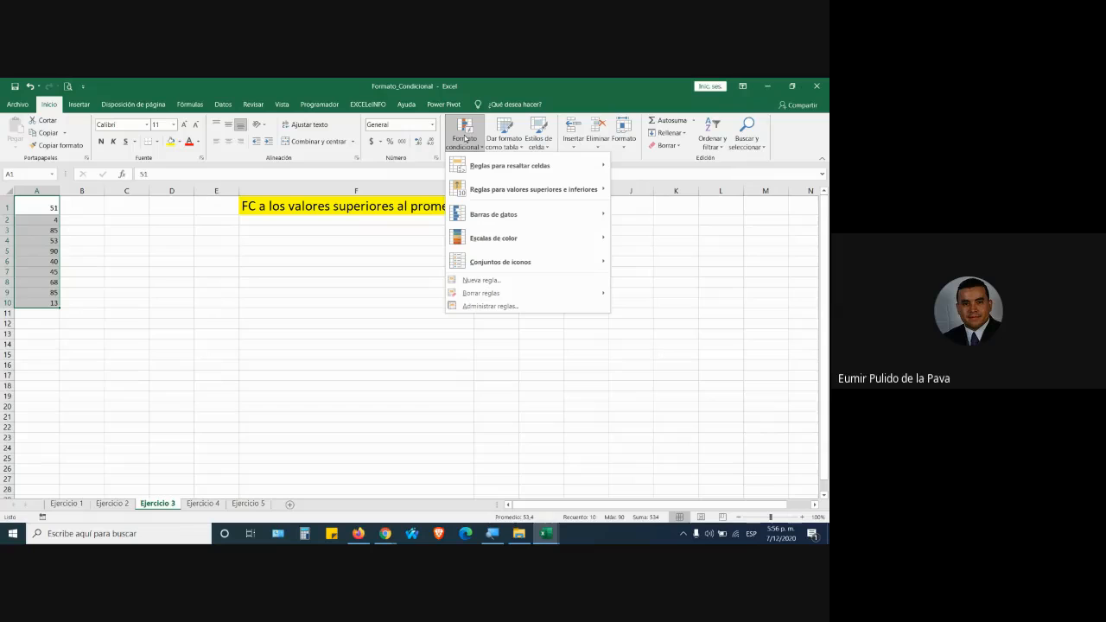
{"action": "mouse_move", "coordinate": [472, 168]}
{"action": "mouse_move", "coordinate": [571, 167]}
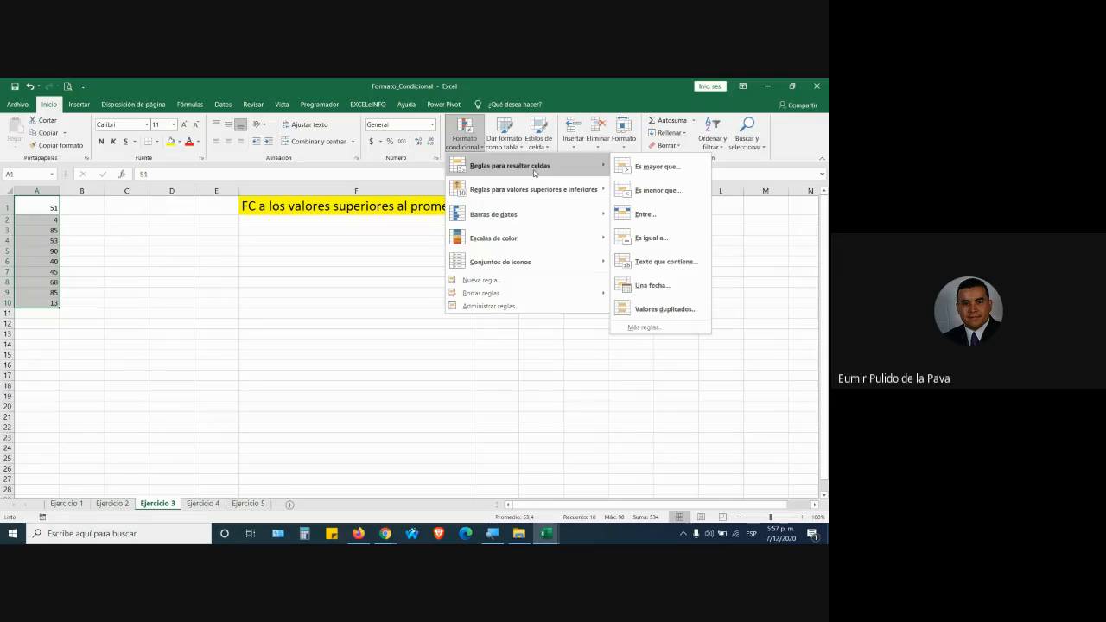
{"action": "mouse_move", "coordinate": [513, 192]}
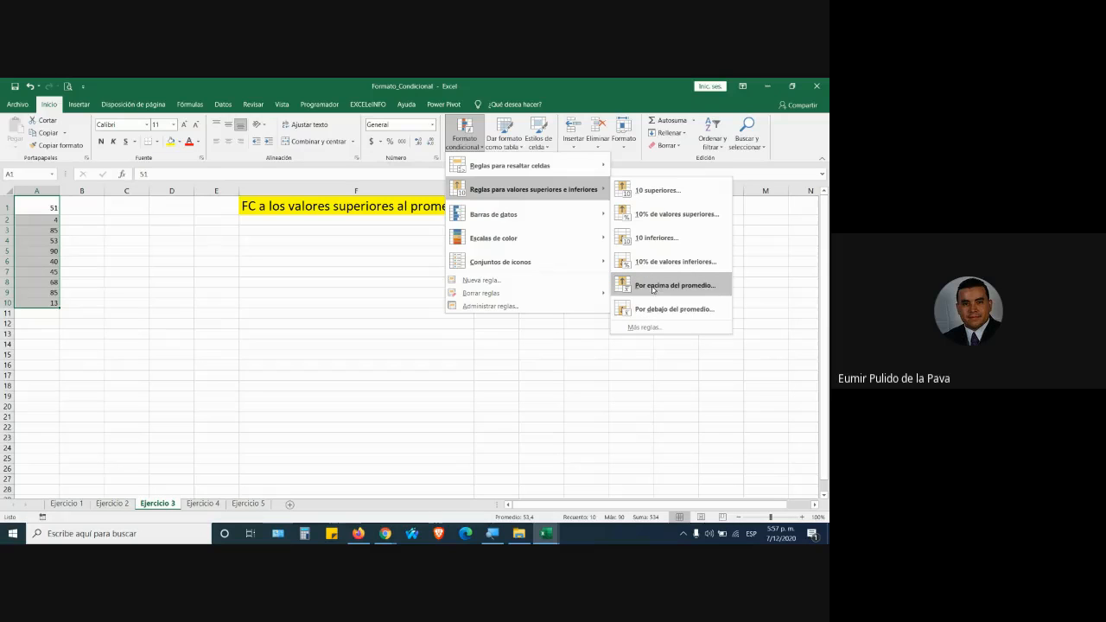
{"action": "left_click", "coordinate": [652, 287]}
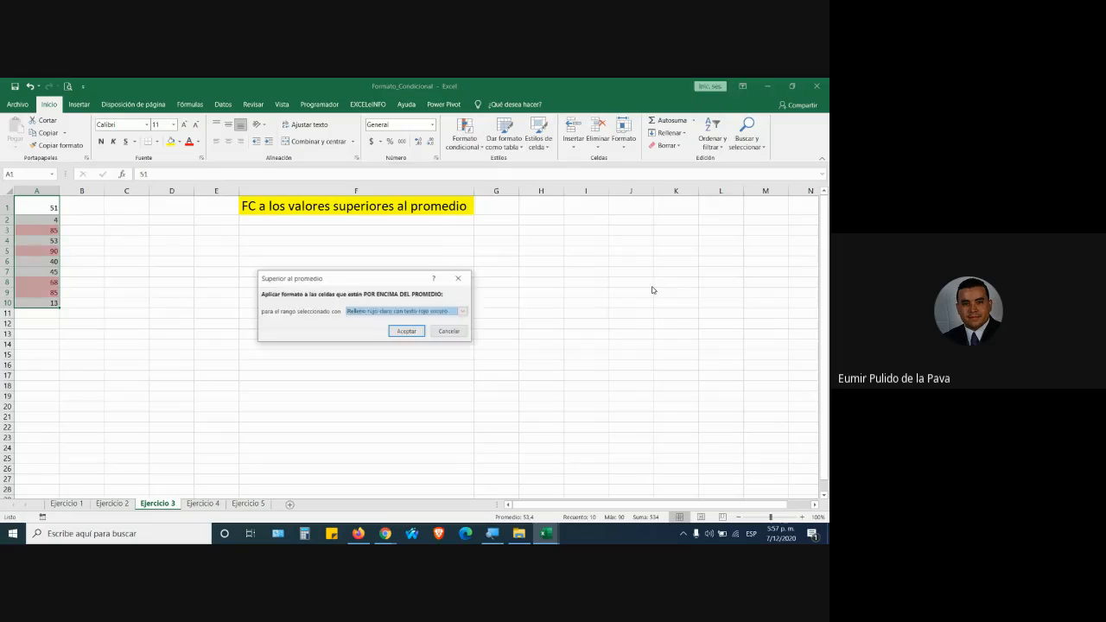
{"action": "left_click", "coordinate": [379, 315]}
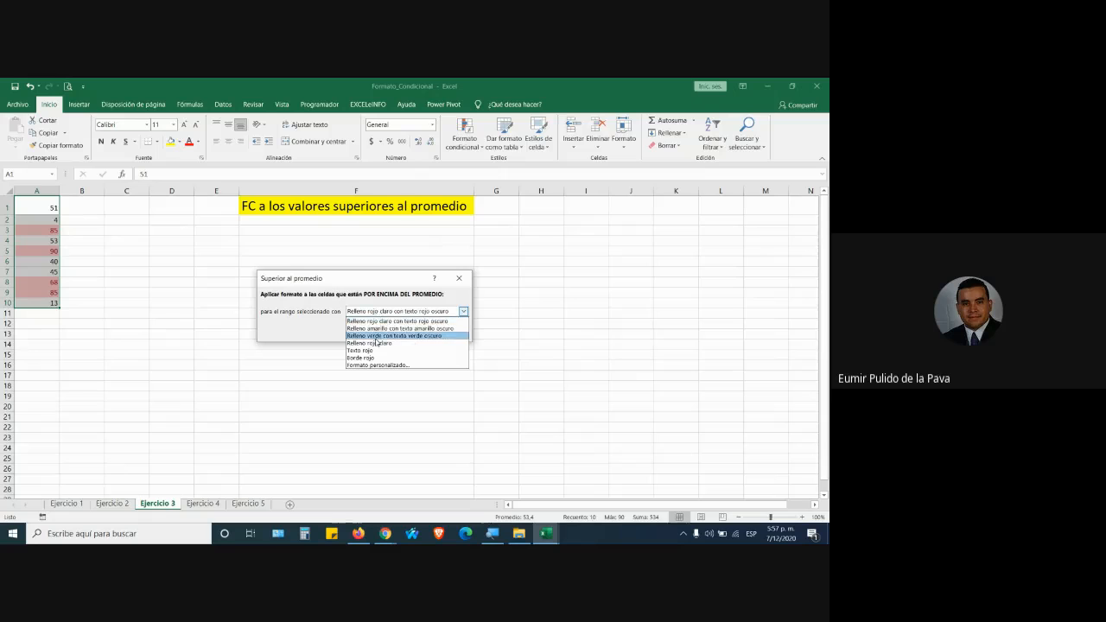
{"action": "left_click", "coordinate": [378, 334]}
{"action": "left_click", "coordinate": [408, 333]}
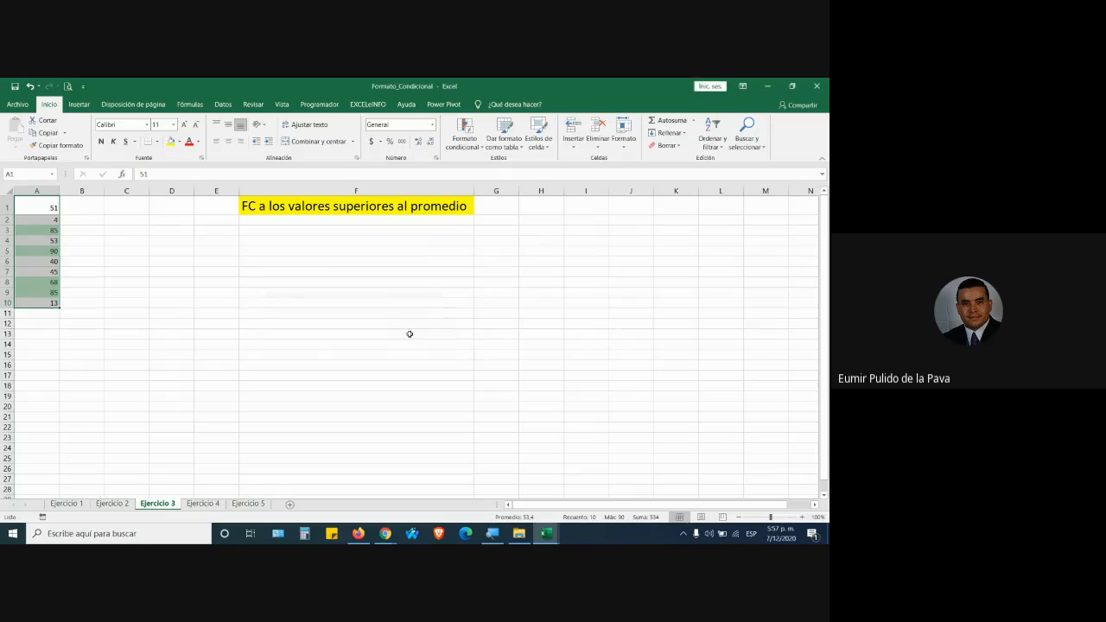
{"action": "left_click", "coordinate": [802, 517]}
{"action": "left_click", "coordinate": [801, 516]}
{"action": "left_click", "coordinate": [802, 516]}
{"action": "left_click", "coordinate": [801, 516]}
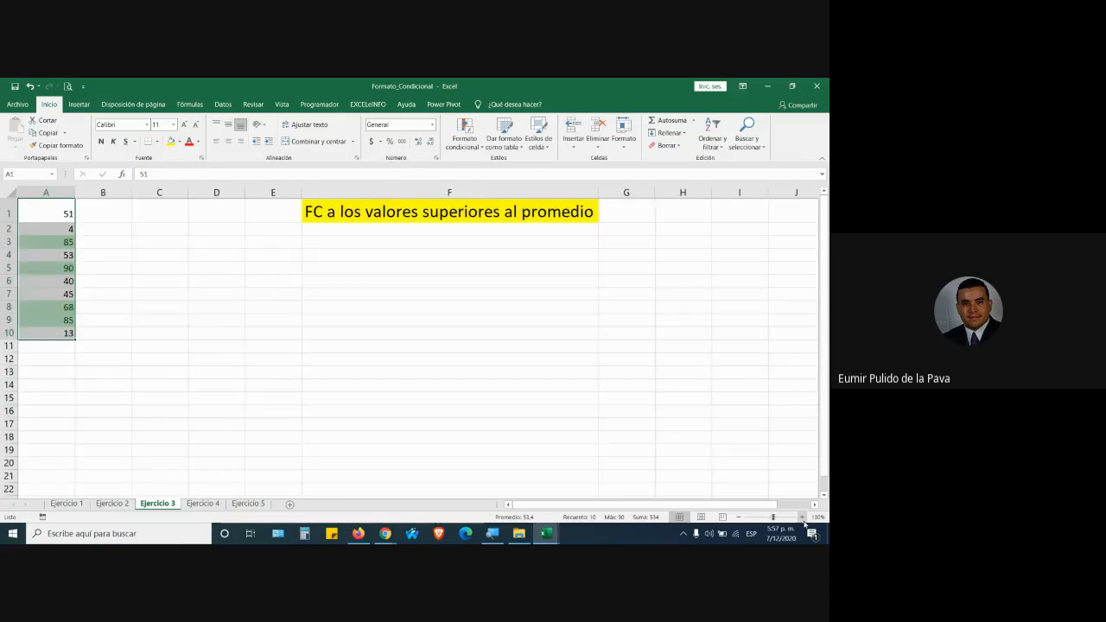
{"action": "left_click", "coordinate": [801, 516]}
{"action": "left_click", "coordinate": [801, 517]}
{"action": "left_click", "coordinate": [802, 516]}
{"action": "left_click", "coordinate": [802, 516]}
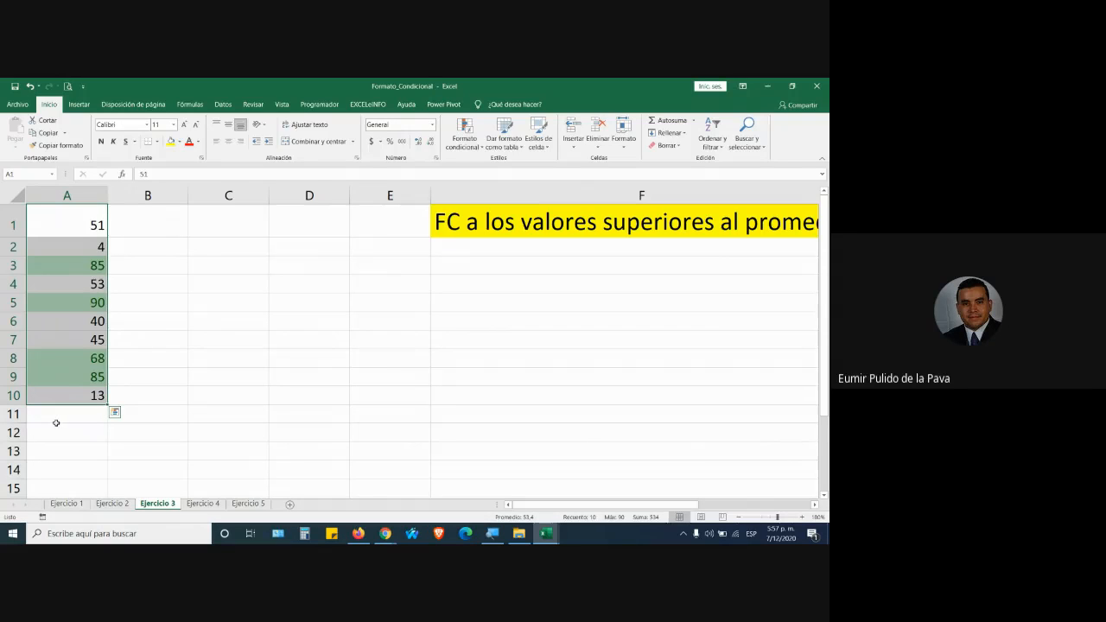
Change A3 from 85 to 15 and reselect A1:A10 to see the 46.4 average.
{"action": "left_click", "coordinate": [87, 244]}
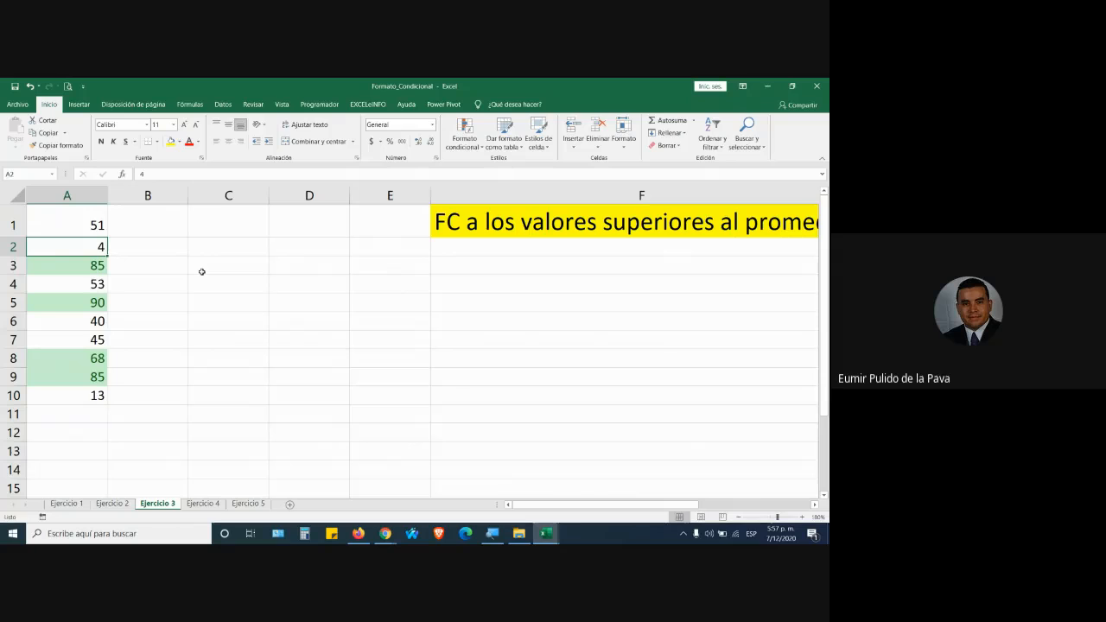
{"action": "key", "text": "Down"}
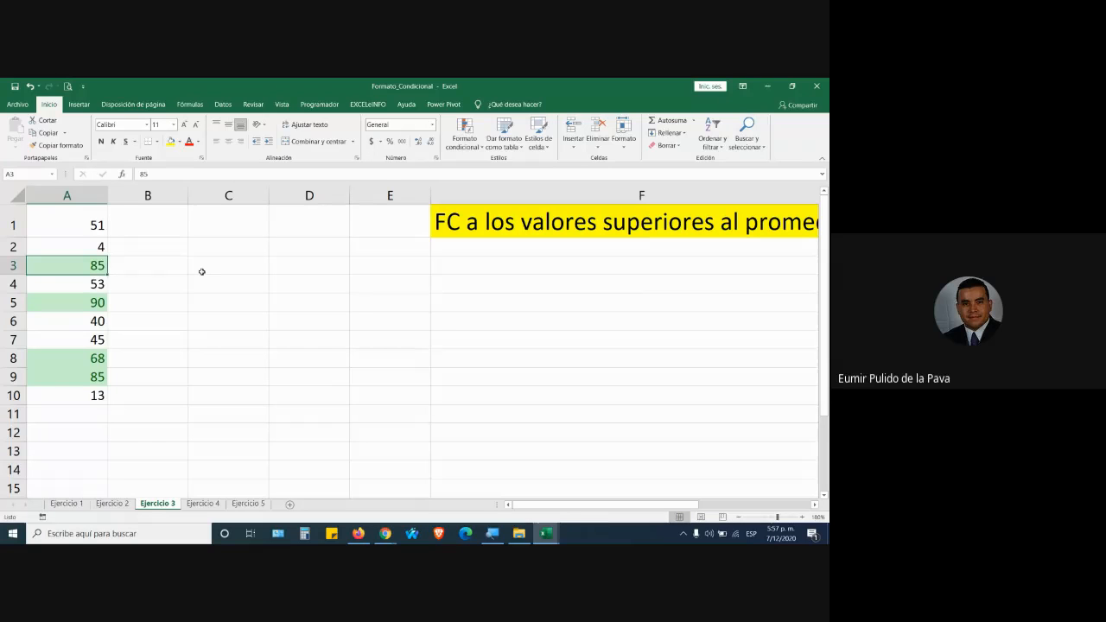
{"action": "type", "text": "15"}
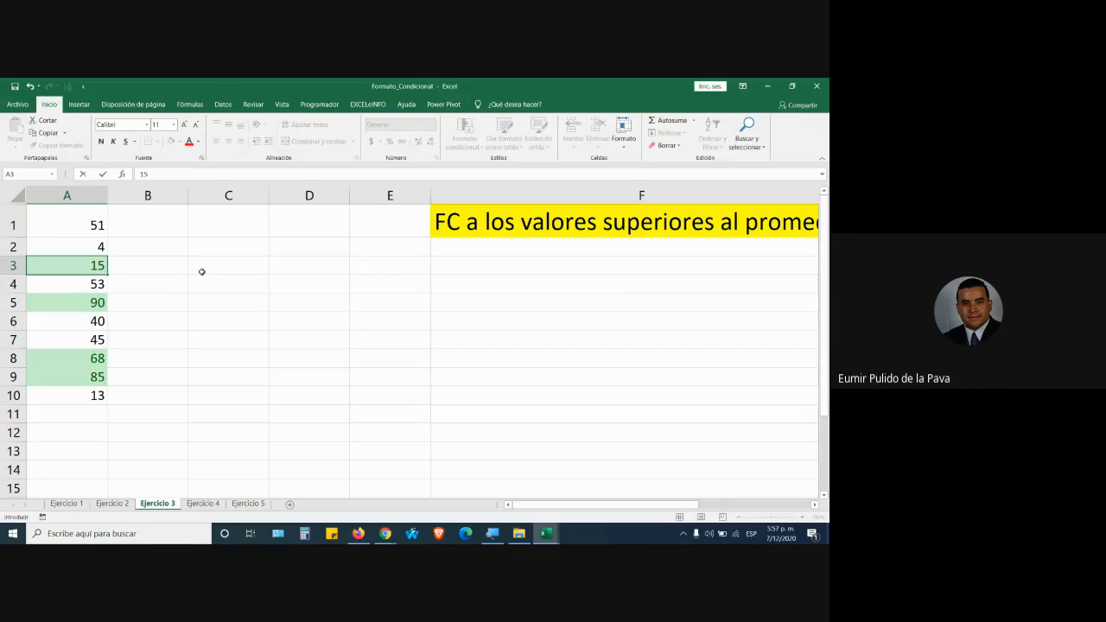
{"action": "key", "text": "Return"}
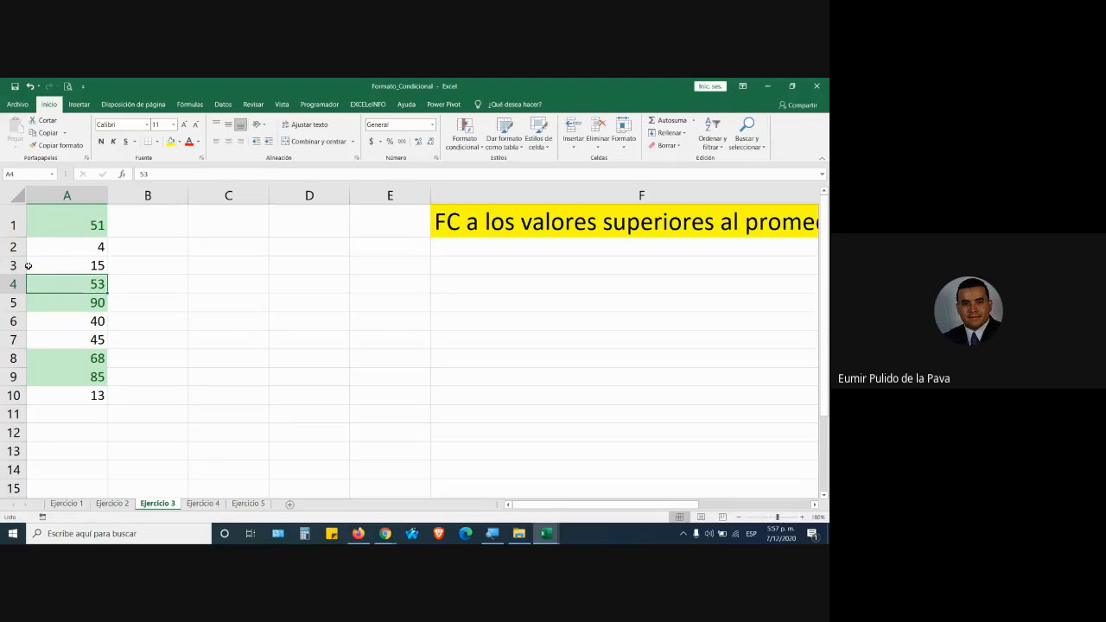
{"action": "left_click_drag", "start_coordinate": [60, 226], "coordinate": [62, 258]}
{"action": "left_click_drag", "start_coordinate": [77, 379], "coordinate": [79, 394]}
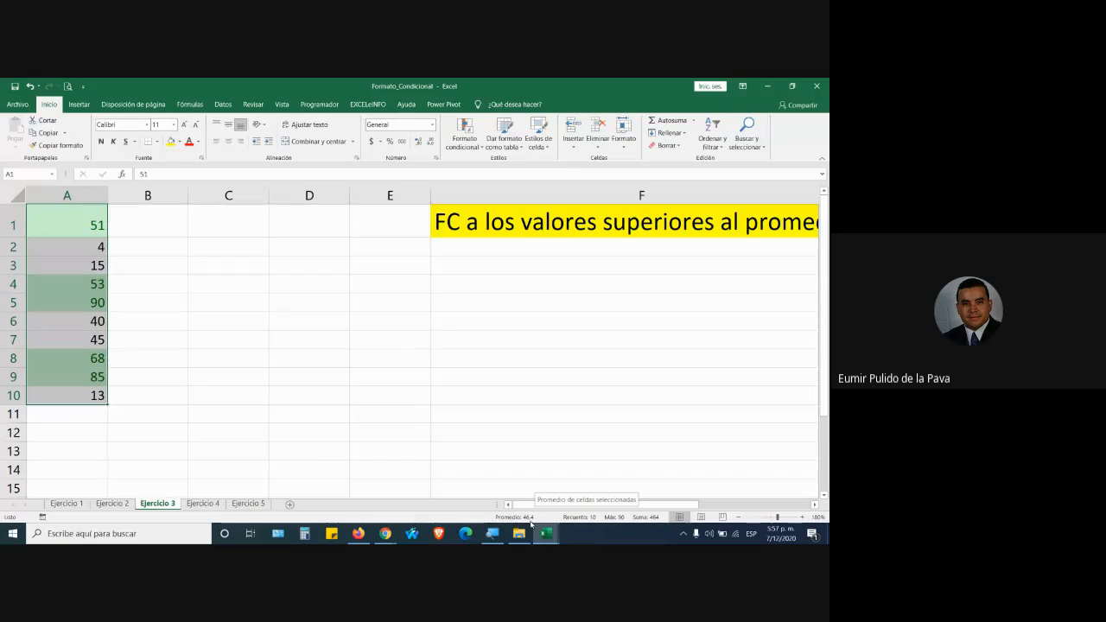
Add 15, 20, 100, 85, 5, 13 and 25 to the Ejercicio 3 list in A11:A17.
{"action": "left_click", "coordinate": [92, 415]}
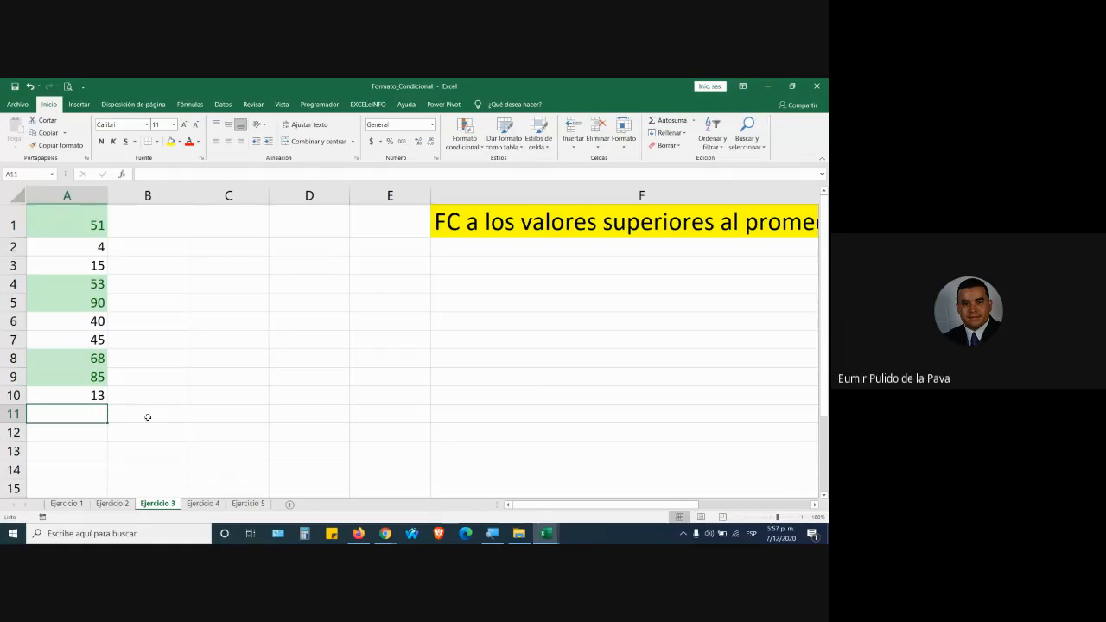
{"action": "type", "text": "15"}
{"action": "key", "text": "Return"}
{"action": "type", "text": "20"}
{"action": "key", "text": "Return"}
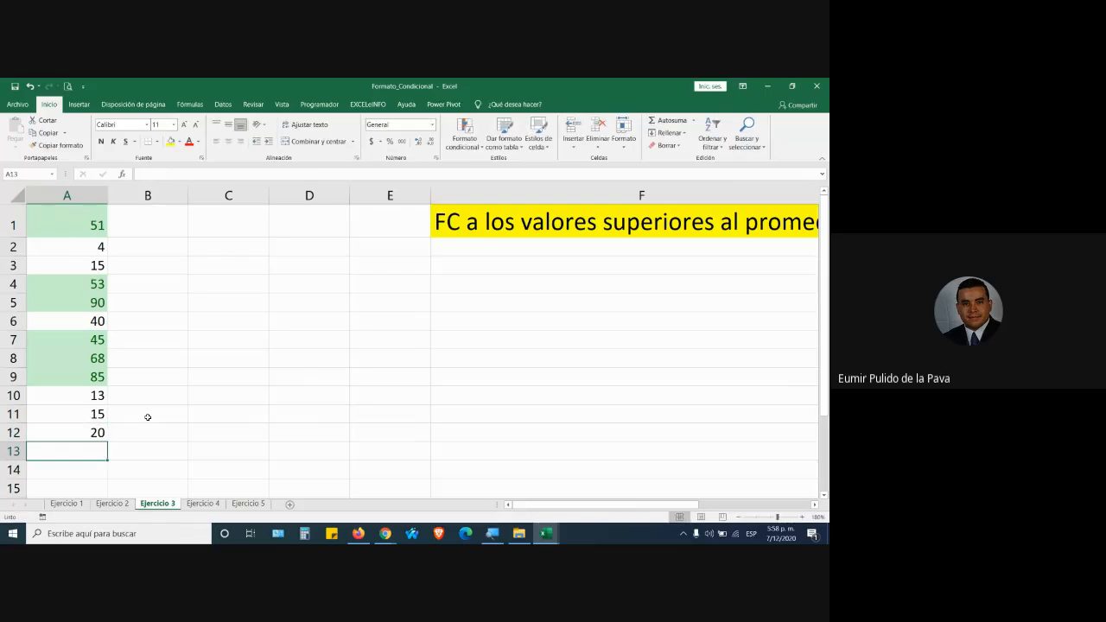
{"action": "type", "text": "100"}
{"action": "key", "text": "Return"}
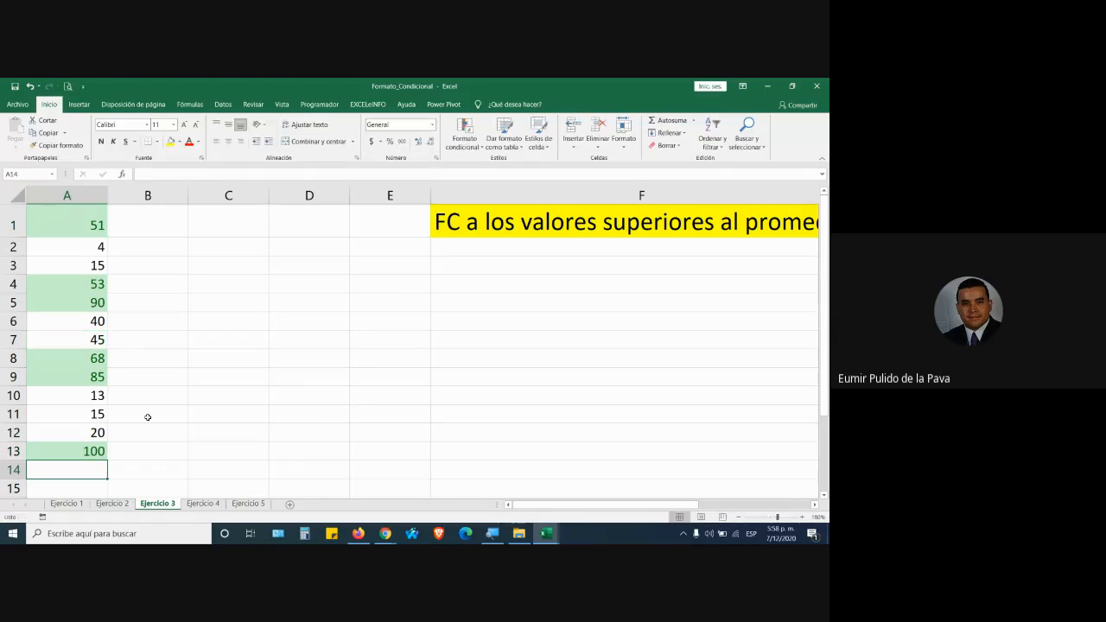
{"action": "type", "text": "85"}
{"action": "key", "text": "Return"}
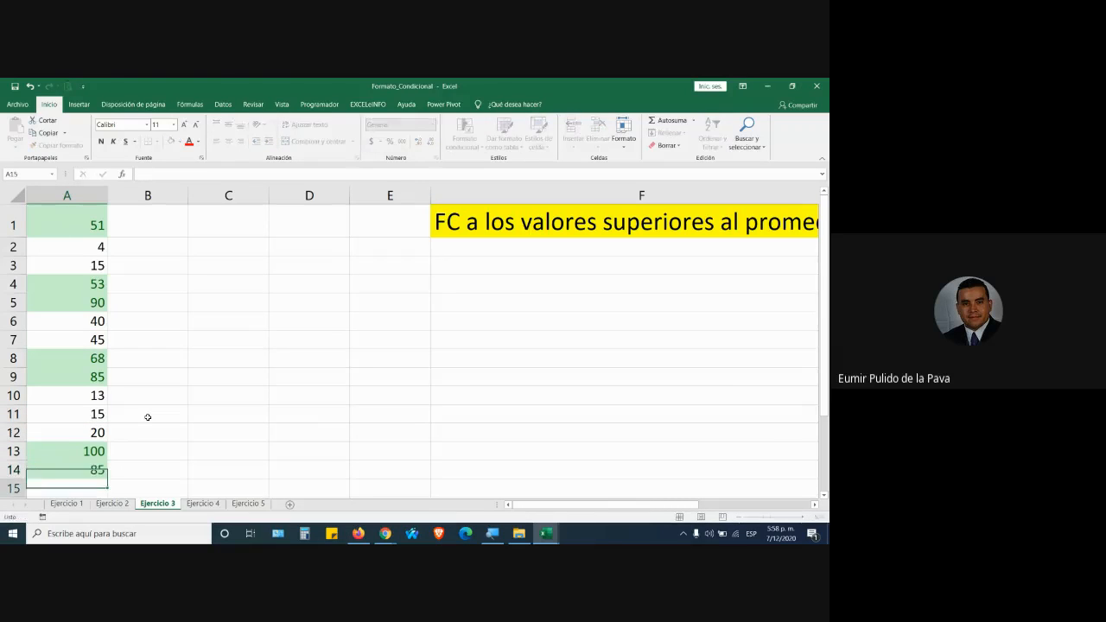
{"action": "type", "text": "5"}
{"action": "key", "text": "Return"}
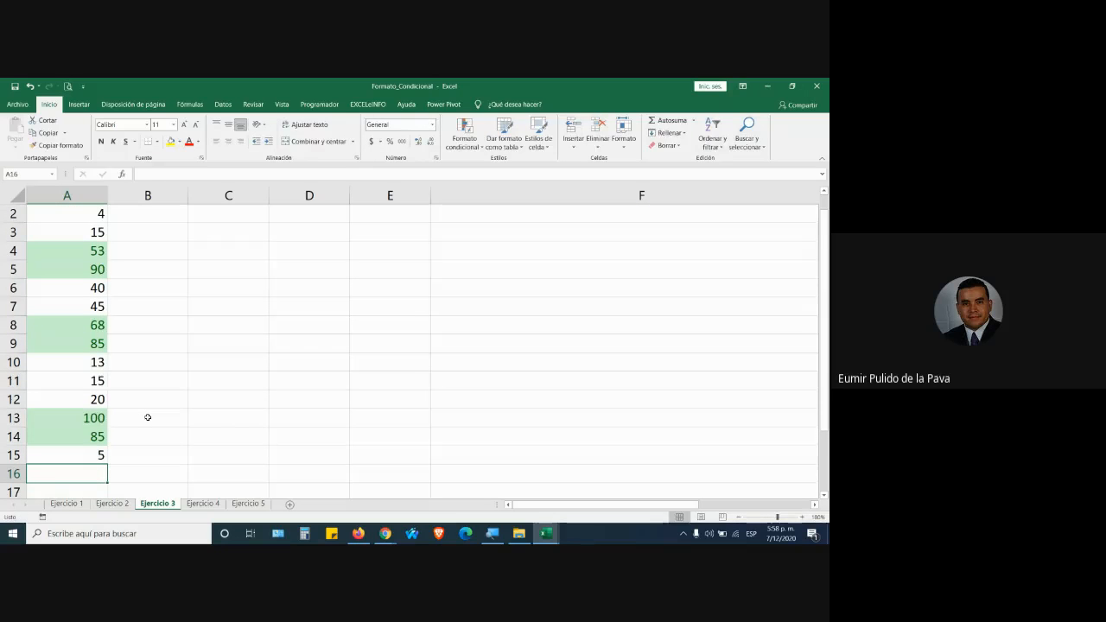
{"action": "type", "text": "13"}
{"action": "key", "text": "Return"}
{"action": "type", "text": "25"}
{"action": "key", "text": "Return"}
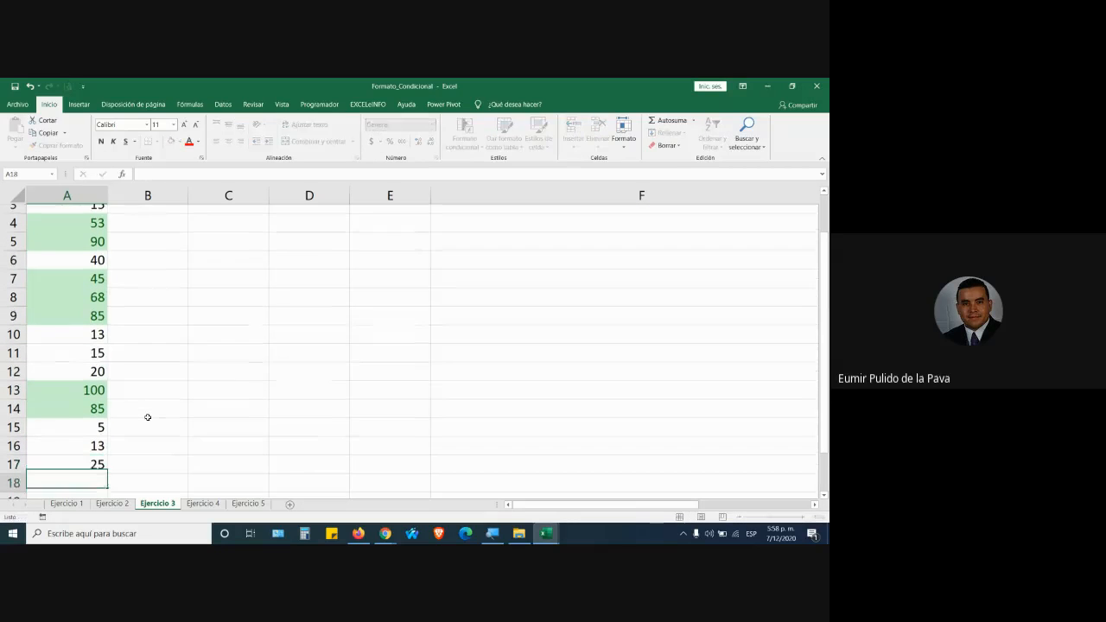
Select A1:A17, then switch to the Ejercicio 4 grades sheet.
{"action": "scroll", "coordinate": [148, 417], "scroll_direction": "up", "scroll_amount": 1}
{"action": "left_click_drag", "start_coordinate": [85, 222], "coordinate": [89, 451]}
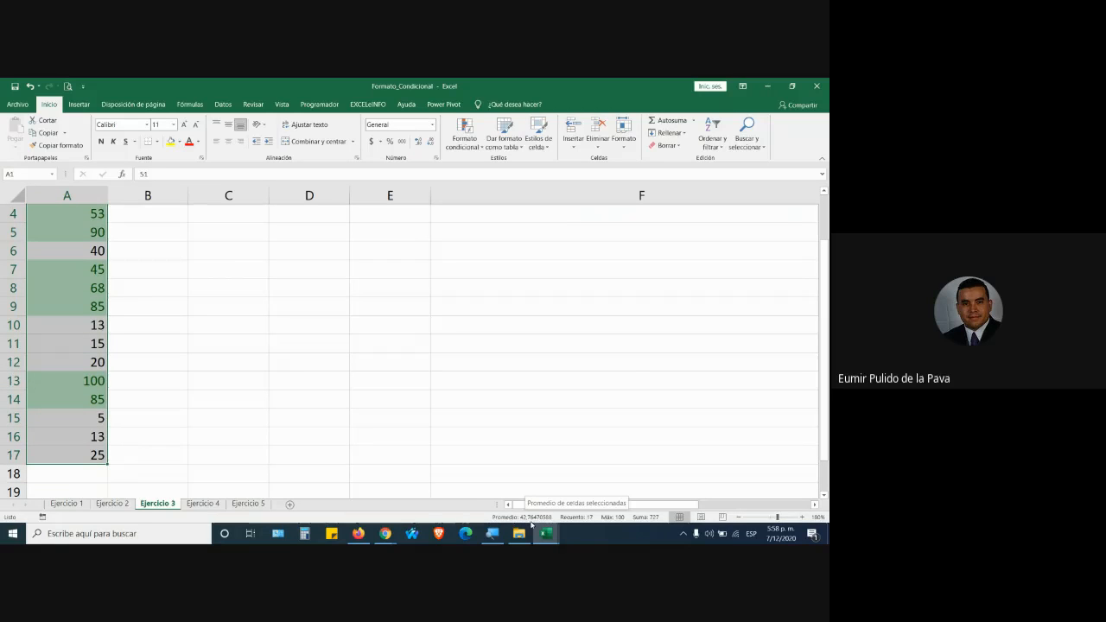
{"action": "scroll", "coordinate": [217, 415], "scroll_direction": "up", "scroll_amount": 1}
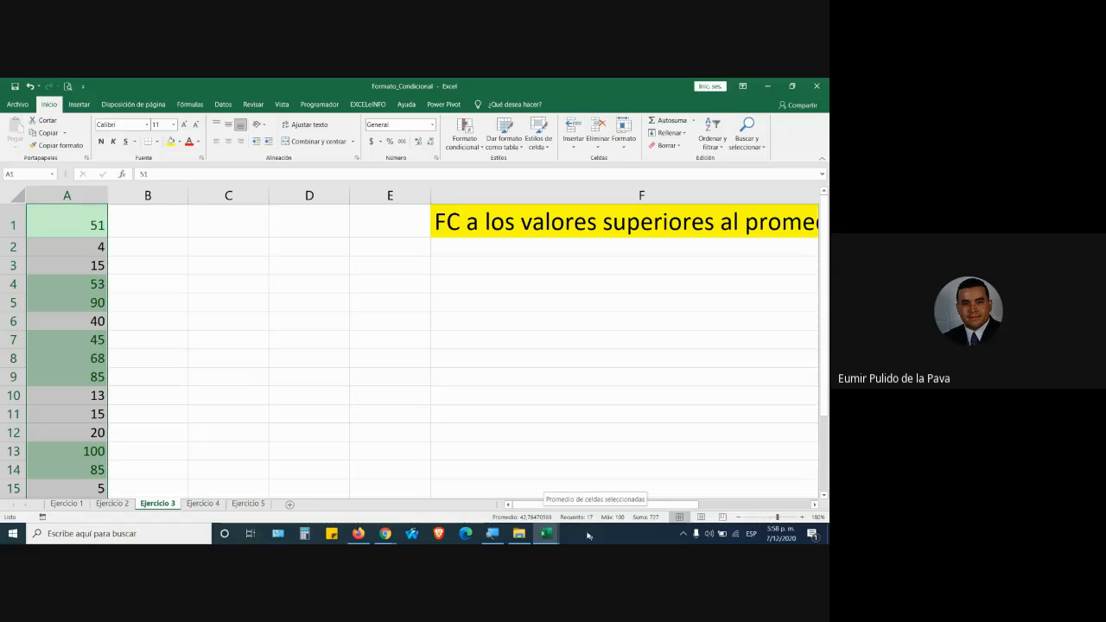
{"action": "left_click", "coordinate": [198, 506]}
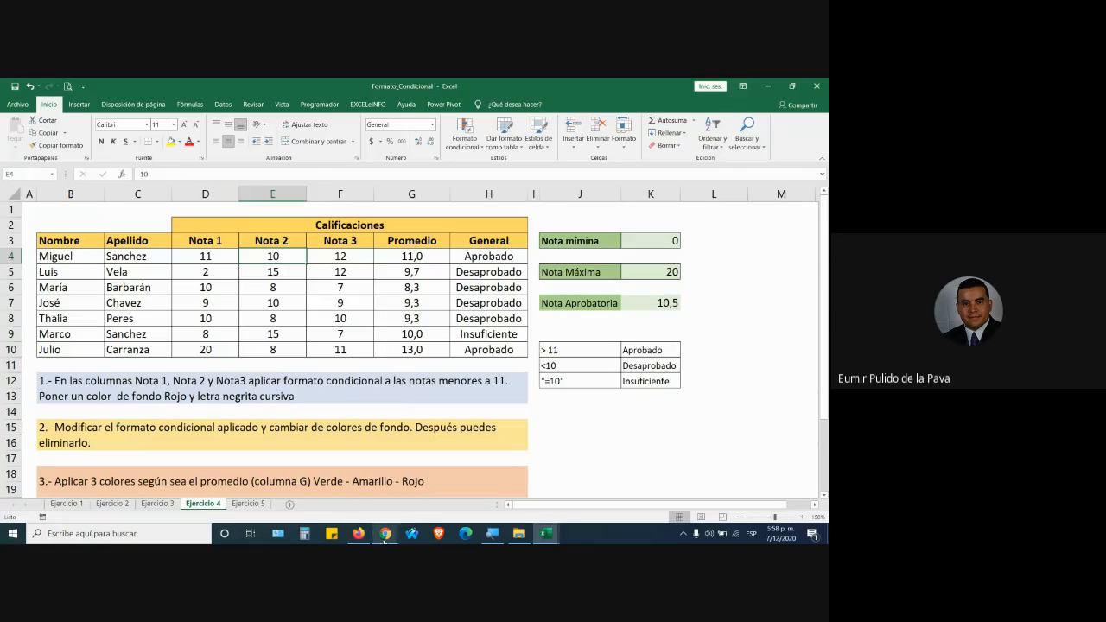
{"action": "mouse_move", "coordinate": [385, 531]}
{"action": "left_click", "coordinate": [366, 491]}
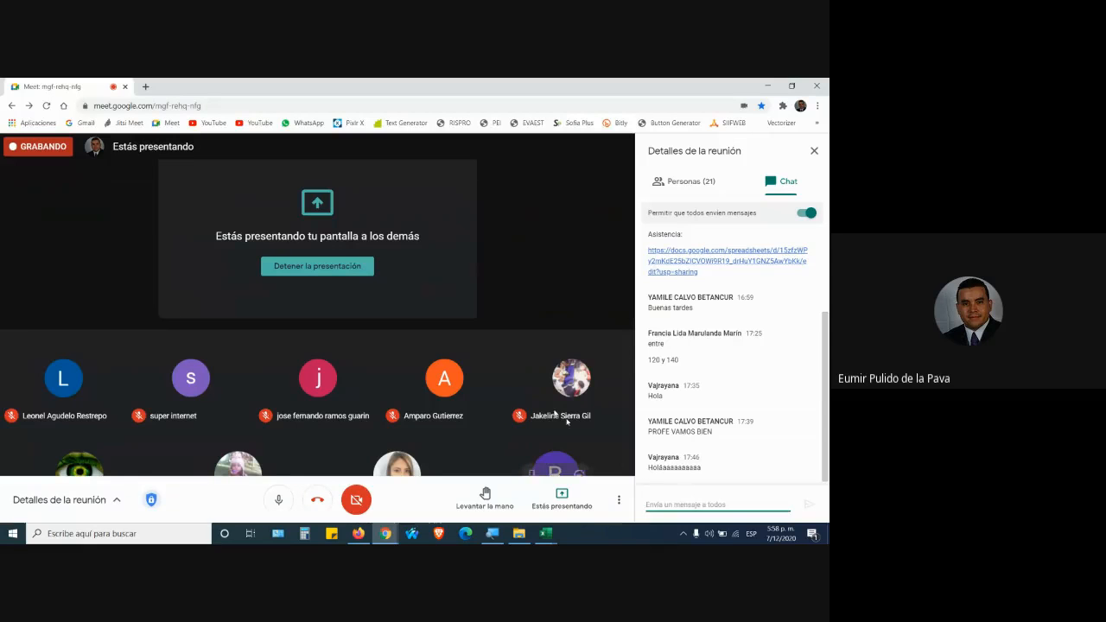
{"action": "left_click", "coordinate": [690, 179]}
{"action": "scroll", "coordinate": [778, 362], "scroll_direction": "down", "scroll_amount": 5}
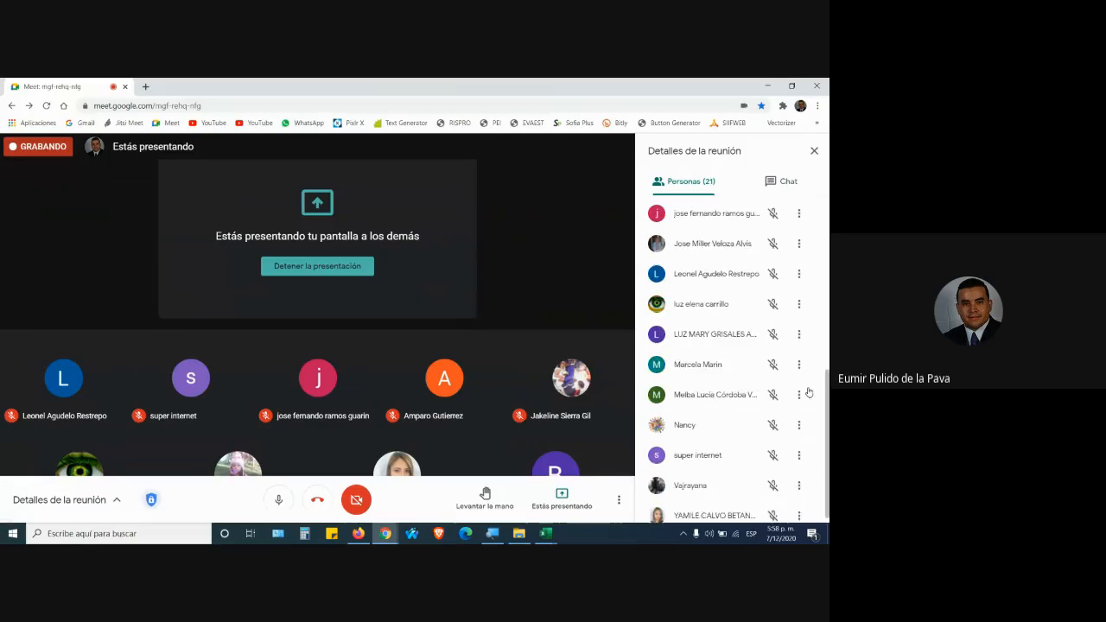
{"action": "scroll", "coordinate": [760, 242], "scroll_direction": "up", "scroll_amount": 5}
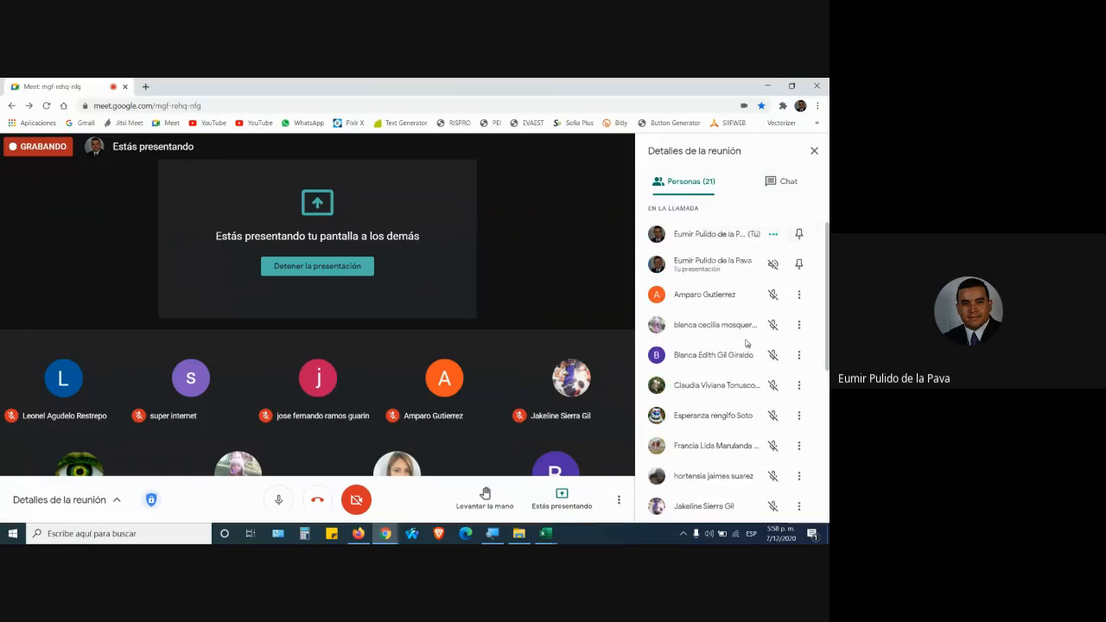
{"action": "left_click", "coordinate": [773, 184]}
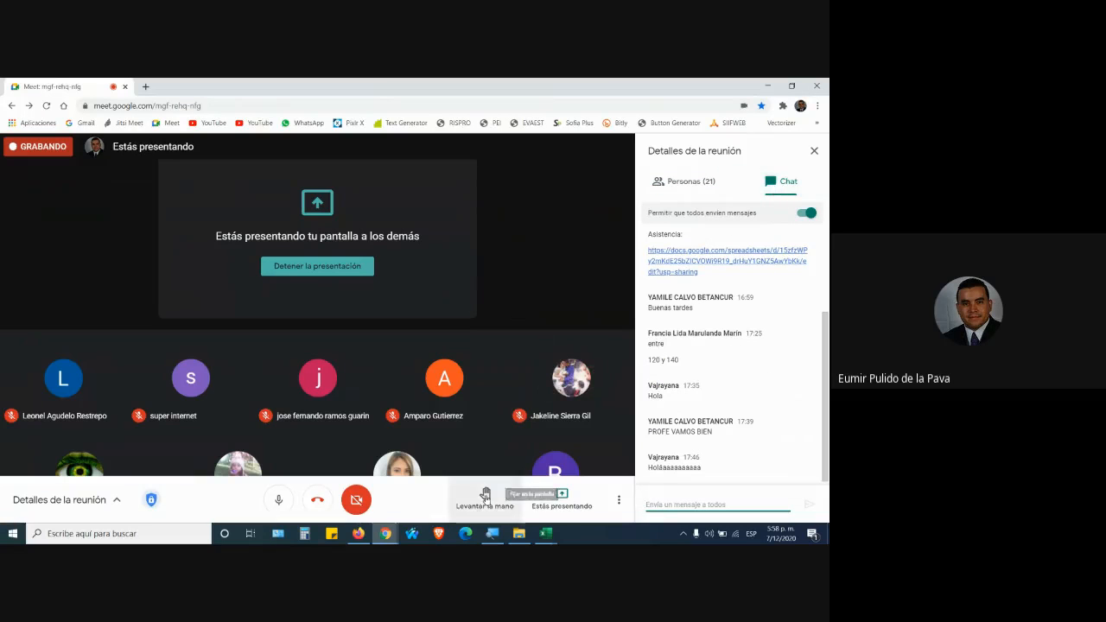
{"action": "left_click", "coordinate": [556, 538]}
{"action": "left_click", "coordinate": [575, 485]}
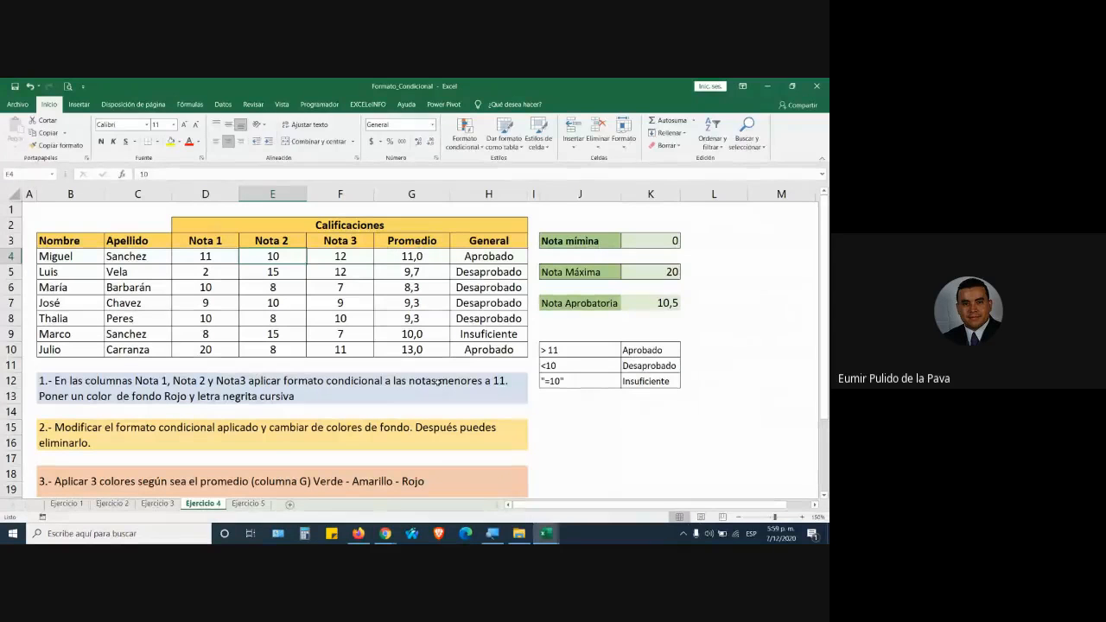
Select the General results H4:H10 and bring up Conditional Formatting's highlight cell rules.
{"action": "left_click", "coordinate": [481, 257]}
{"action": "left_click_drag", "start_coordinate": [481, 273], "coordinate": [488, 349]}
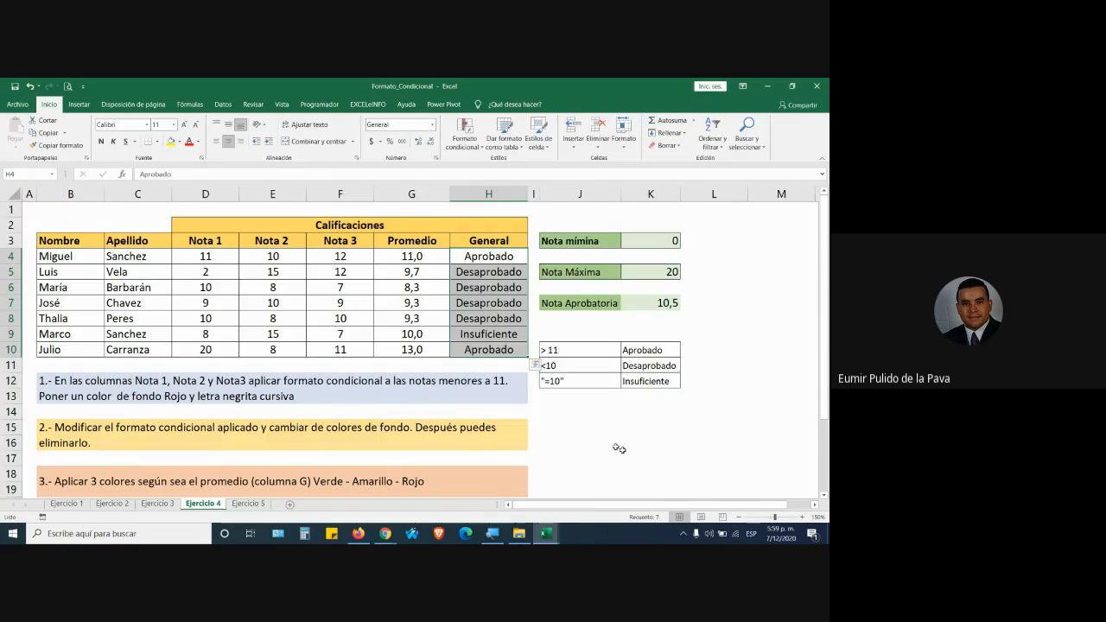
{"action": "left_click_drag", "start_coordinate": [493, 253], "coordinate": [489, 346]}
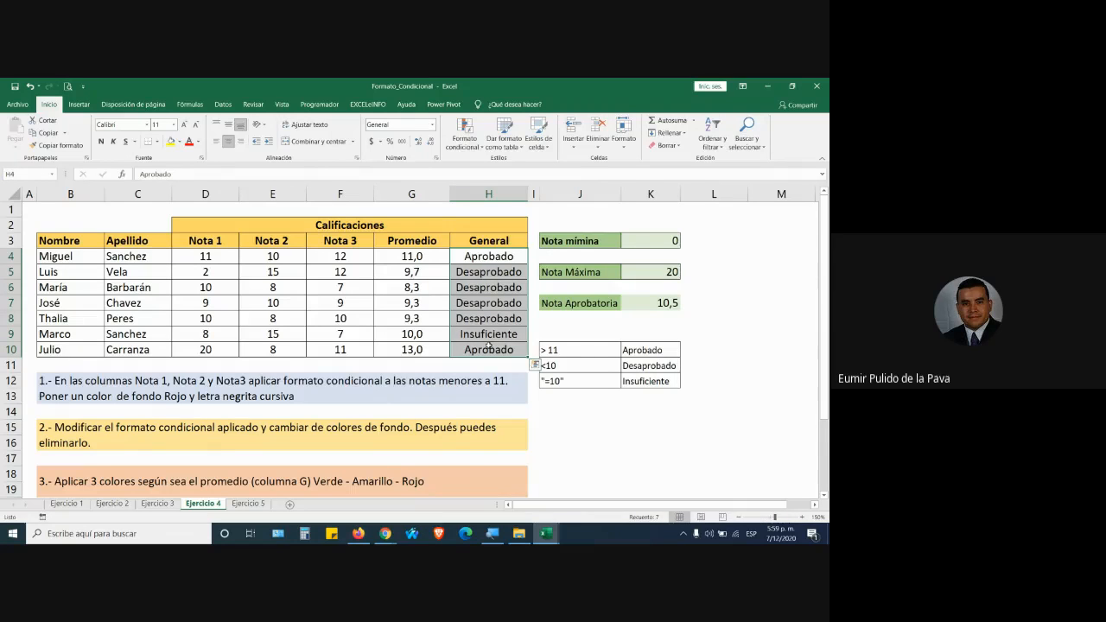
{"action": "left_click", "coordinate": [472, 136]}
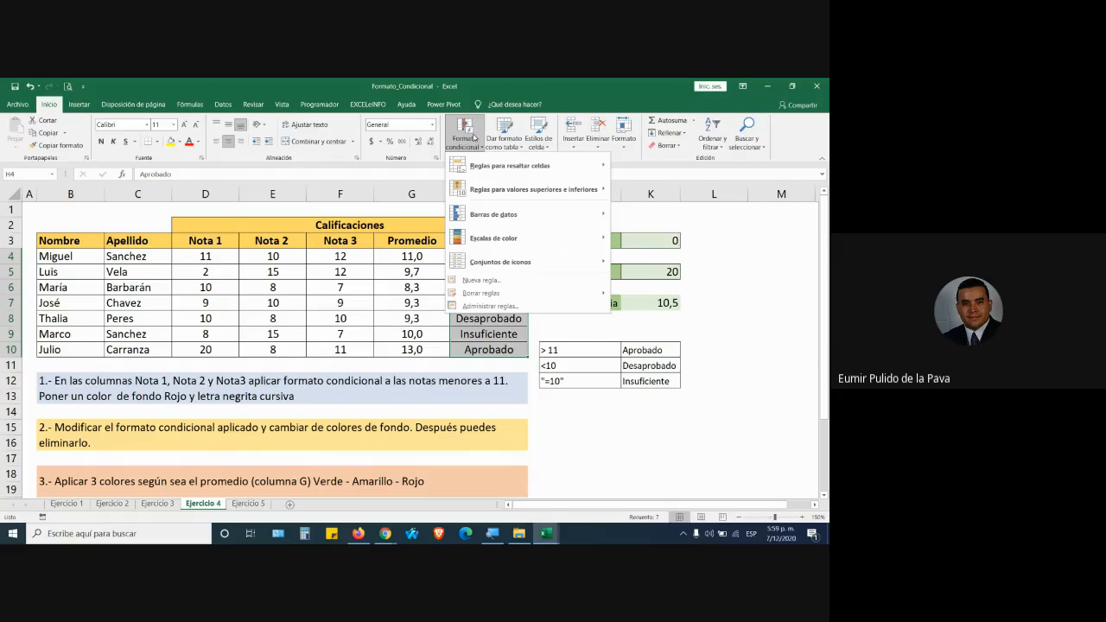
{"action": "mouse_move", "coordinate": [508, 164]}
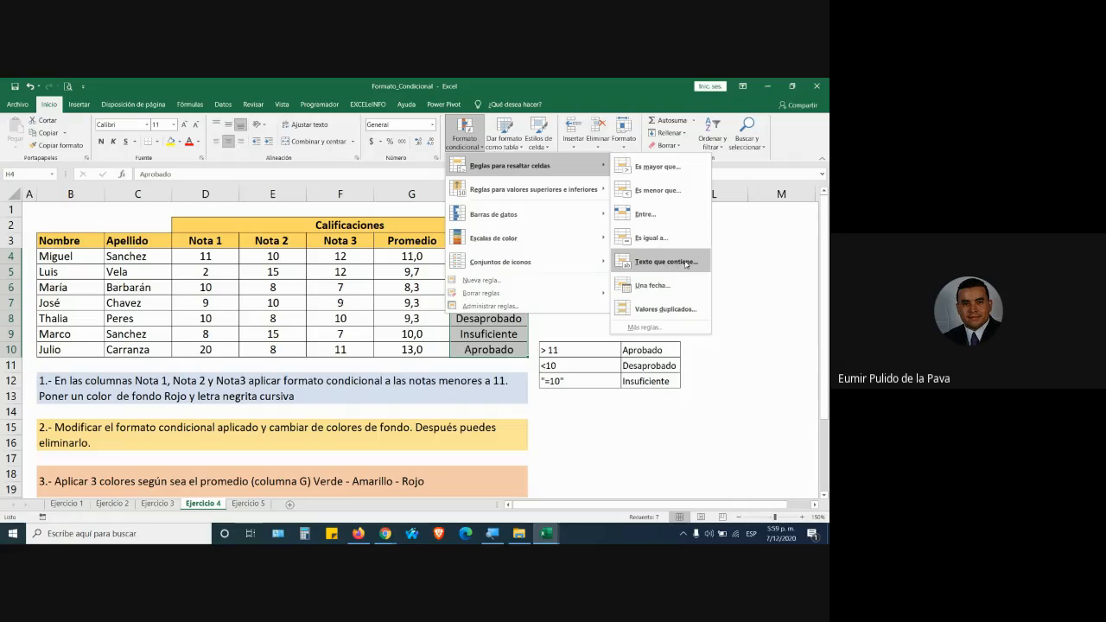
{"action": "left_click", "coordinate": [485, 363]}
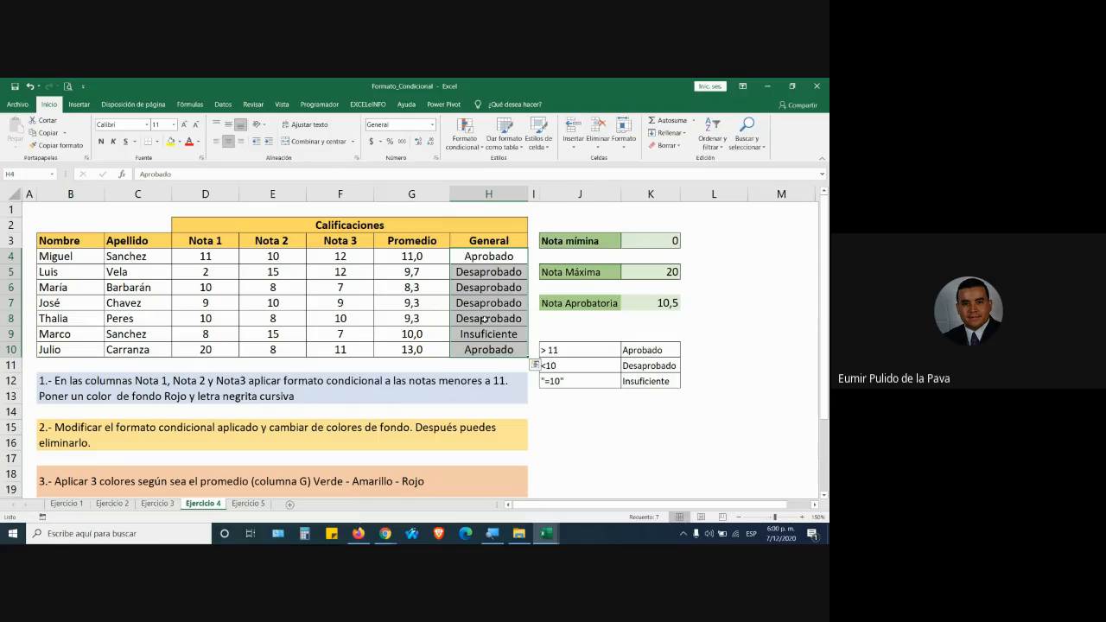
{"action": "left_click", "coordinate": [463, 142]}
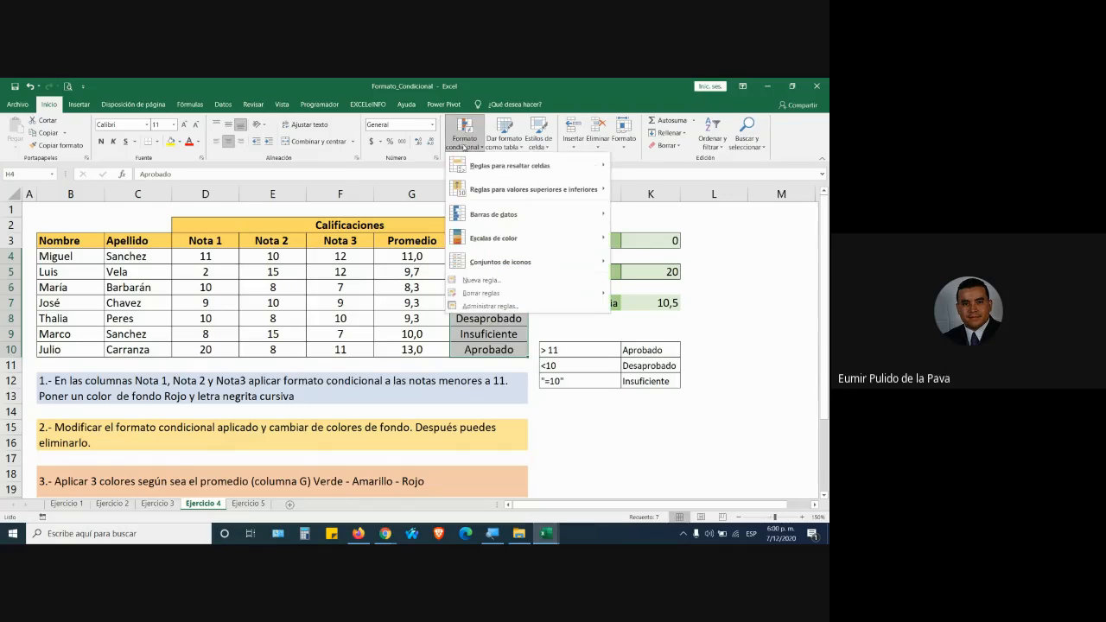
{"action": "mouse_move", "coordinate": [583, 168]}
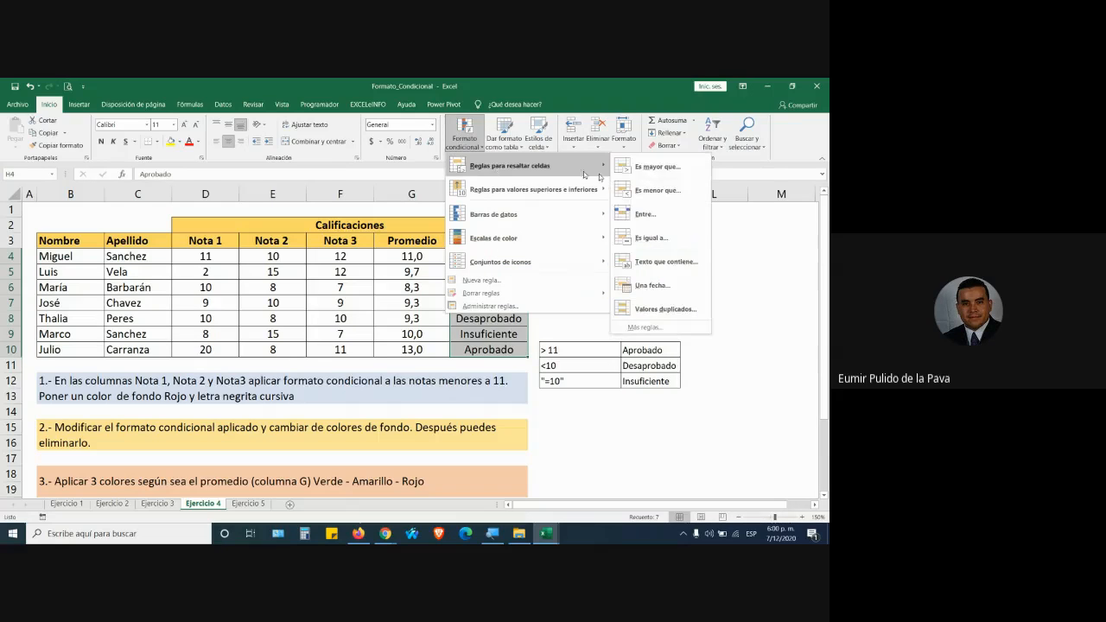
Start an Es igual a rule matching 'insuficiente' and open its format choices.
{"action": "left_click", "coordinate": [637, 239]}
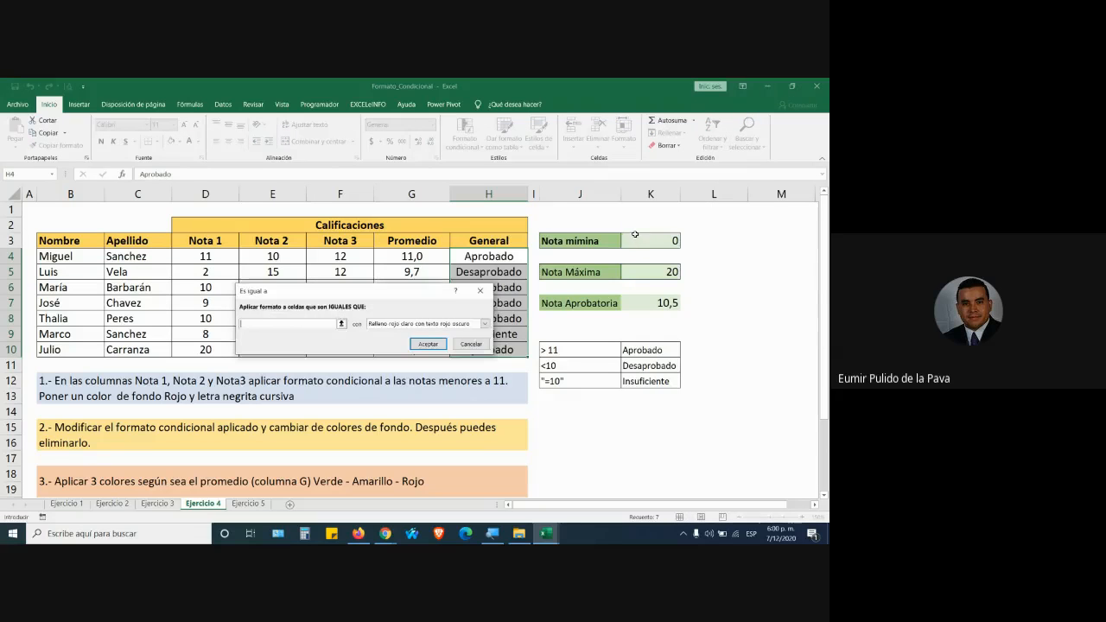
{"action": "left_click_drag", "start_coordinate": [345, 289], "coordinate": [642, 259]}
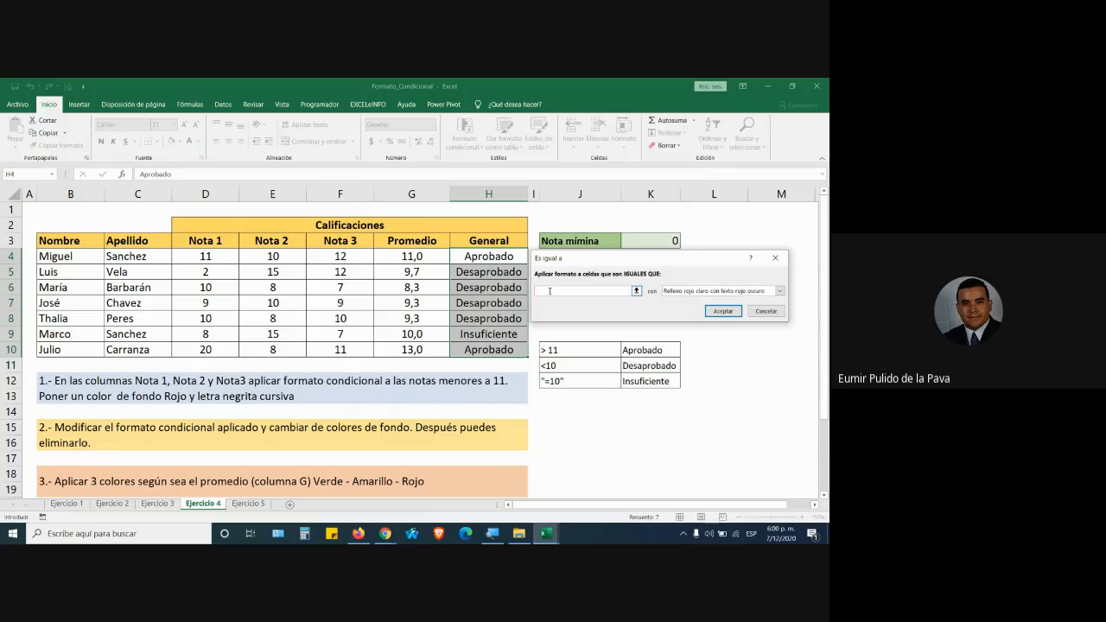
{"action": "type", "text": "insuficiente"}
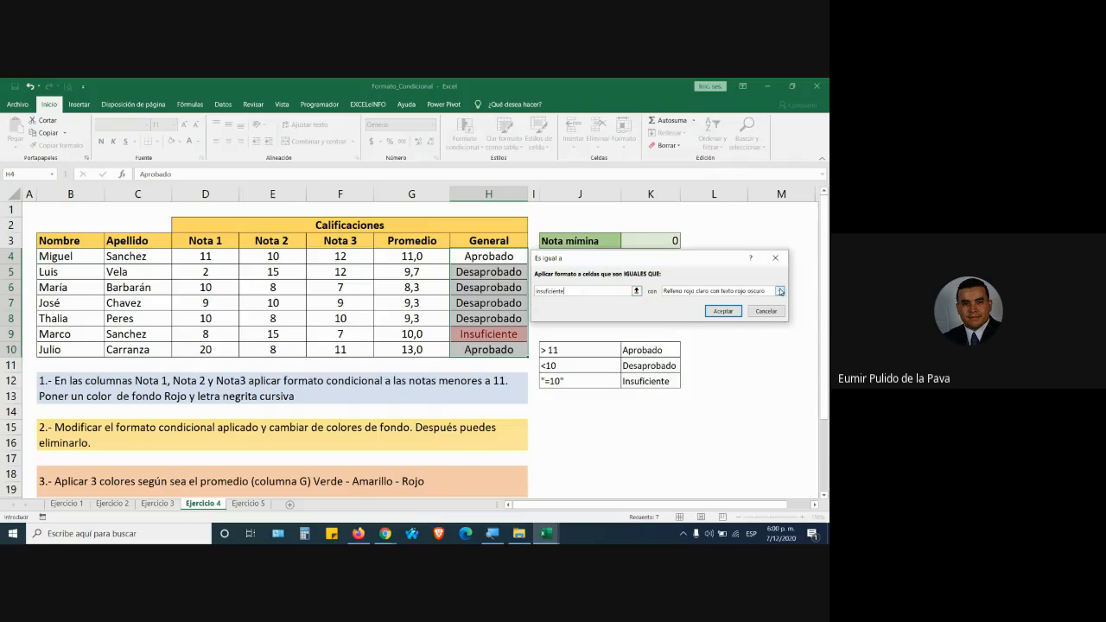
{"action": "left_click", "coordinate": [707, 293]}
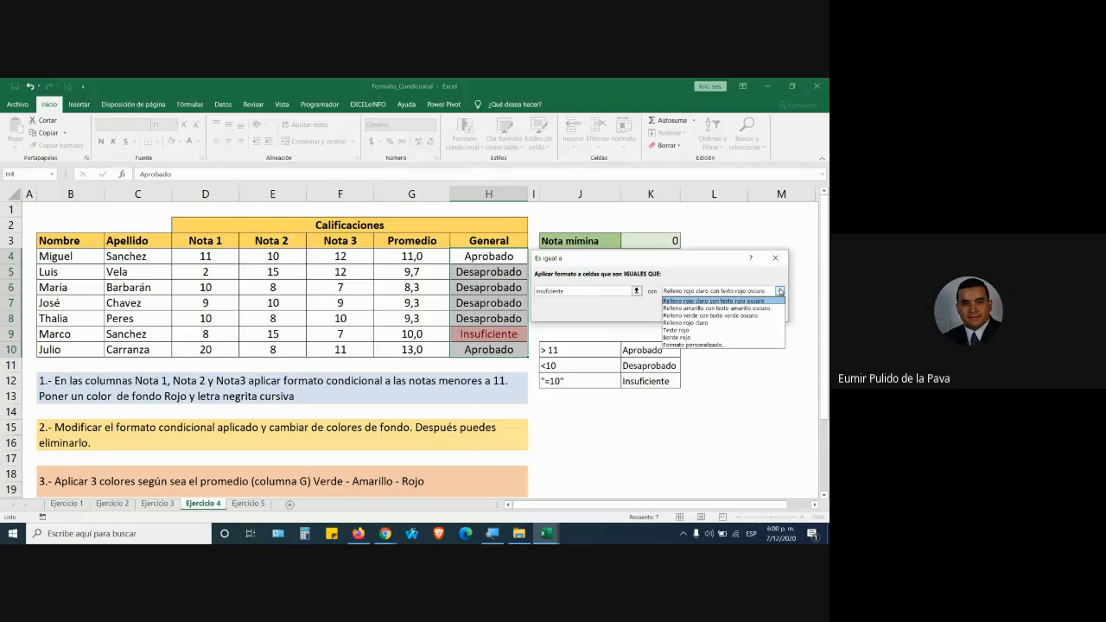
Give the Insuficiente rule a custom bold, red-fill format and apply it to H4:H10.
{"action": "left_click", "coordinate": [701, 346]}
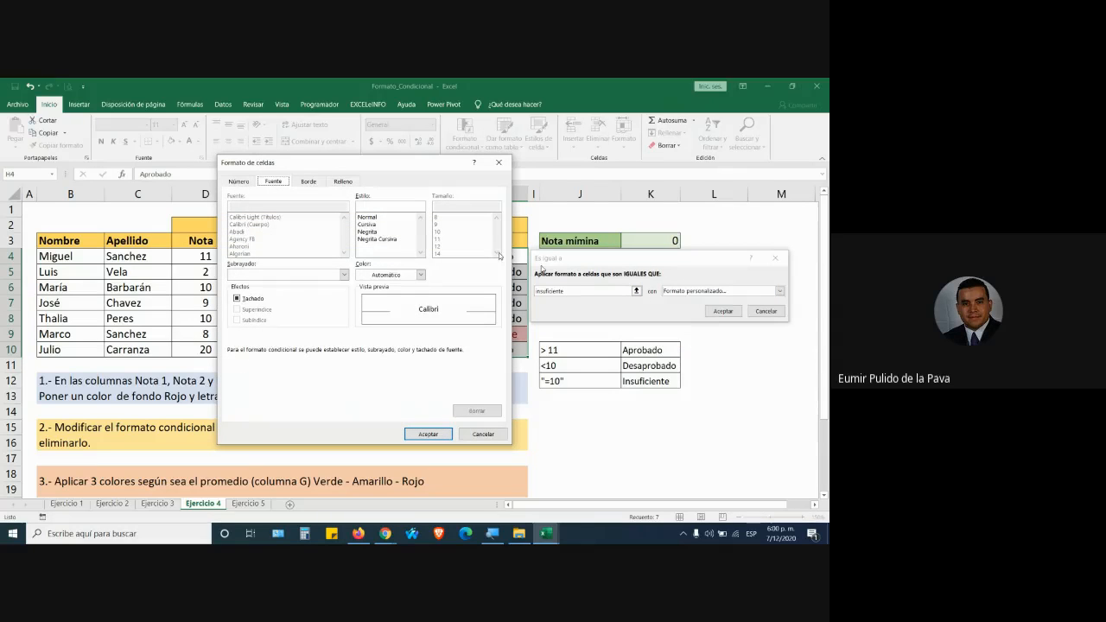
{"action": "left_click", "coordinate": [375, 237]}
{"action": "left_click", "coordinate": [343, 182]}
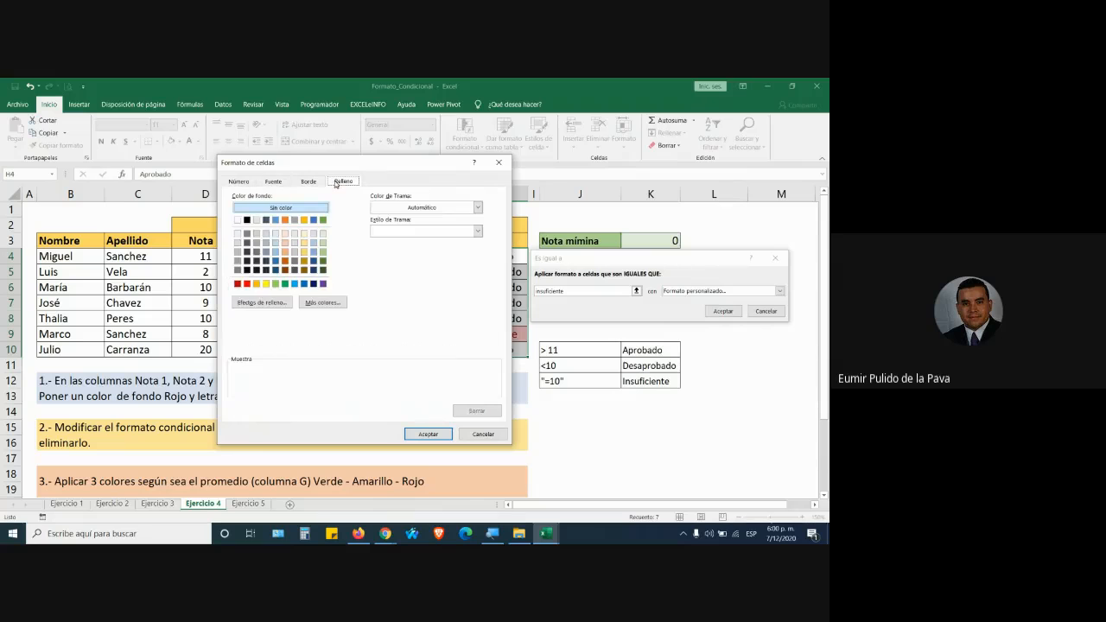
{"action": "left_click", "coordinate": [248, 284]}
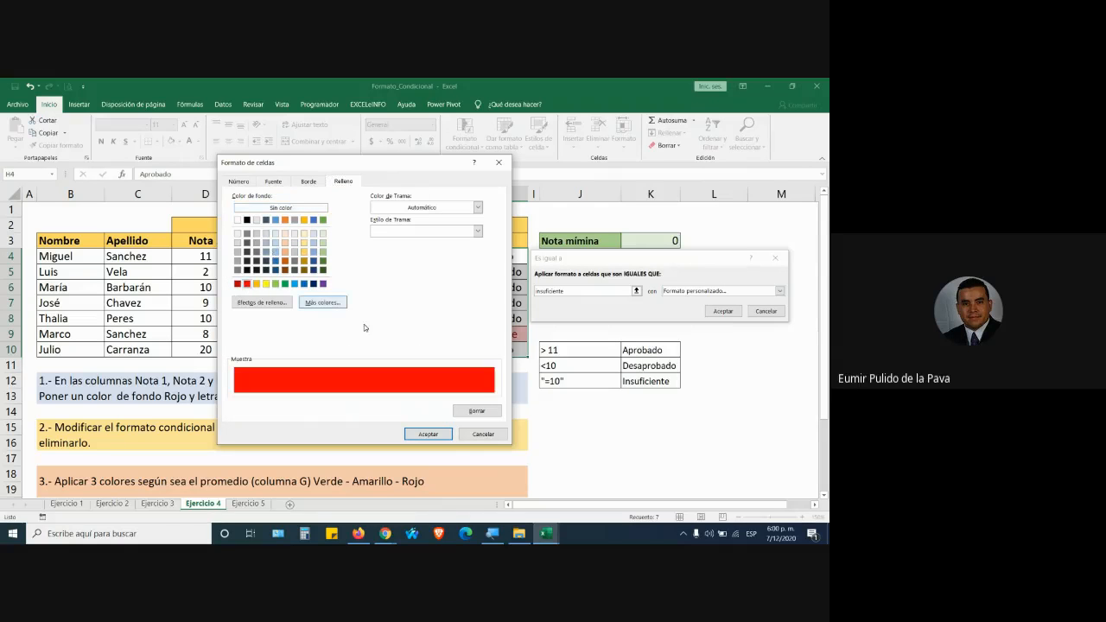
{"action": "left_click", "coordinate": [426, 435]}
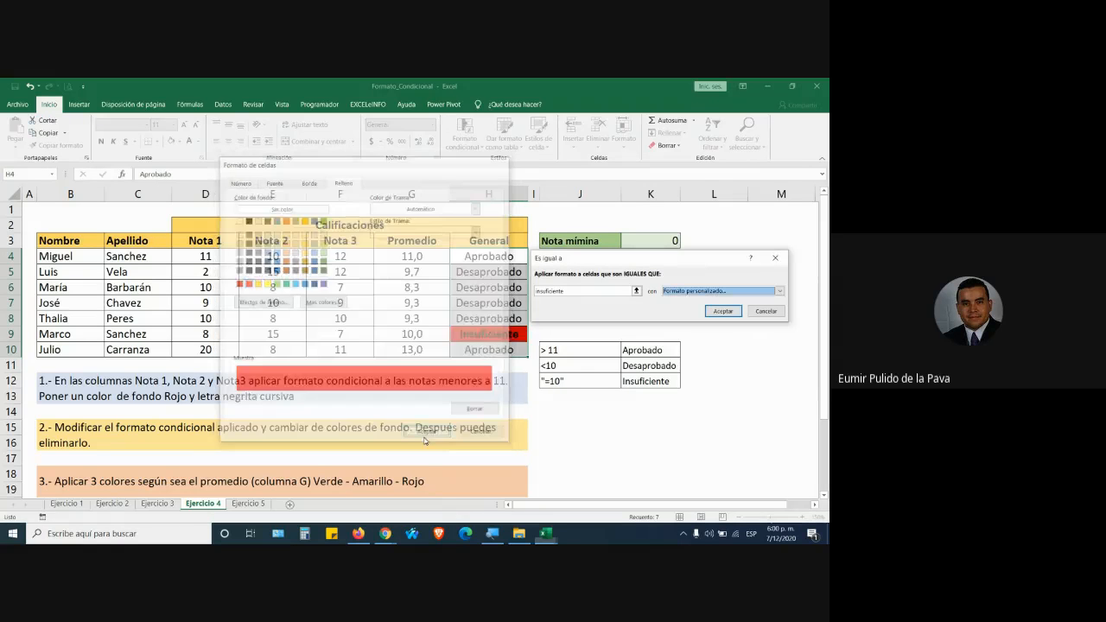
{"action": "left_click", "coordinate": [722, 310]}
{"action": "left_click", "coordinate": [566, 335]}
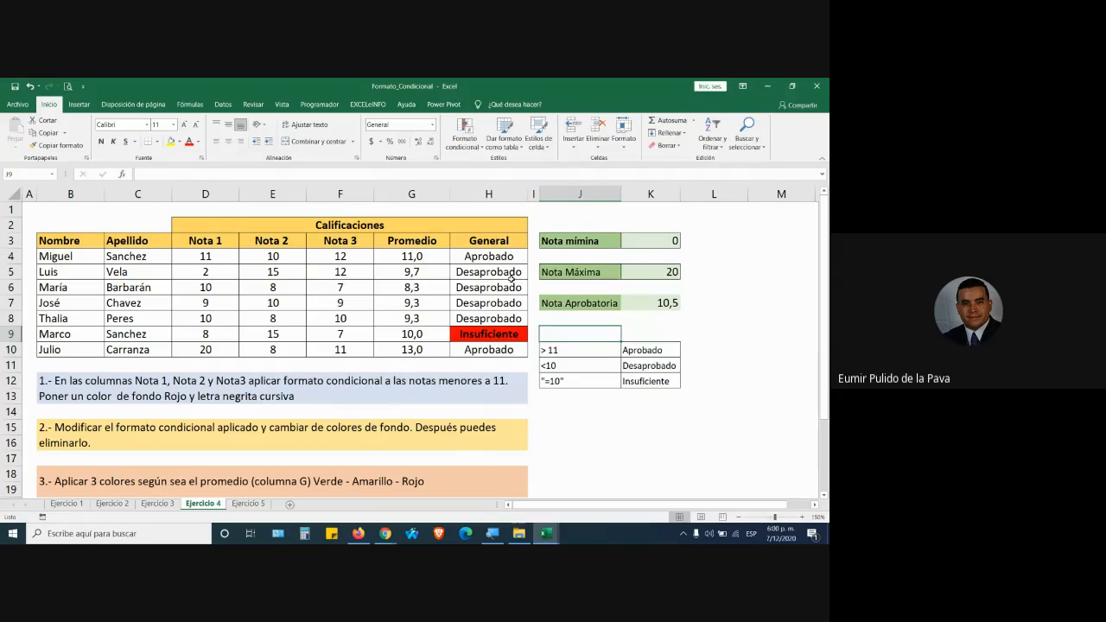
Change H4 to Insuficiente via AutoComplete, then reselect H4:H10.
{"action": "left_click", "coordinate": [489, 255]}
{"action": "type", "text": "In"}
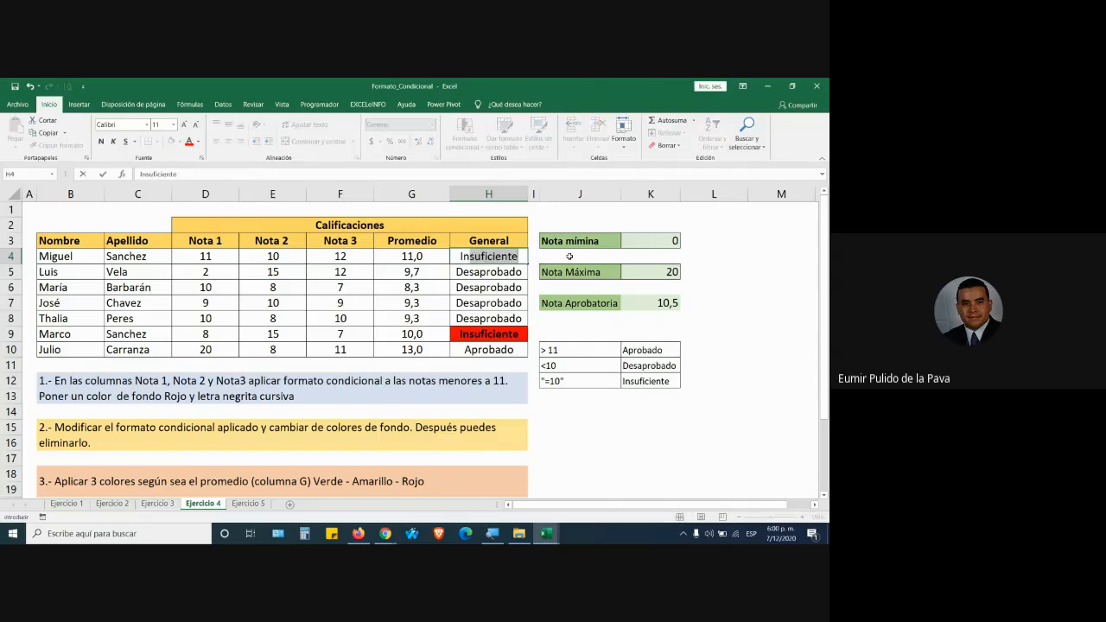
{"action": "key", "text": "Return"}
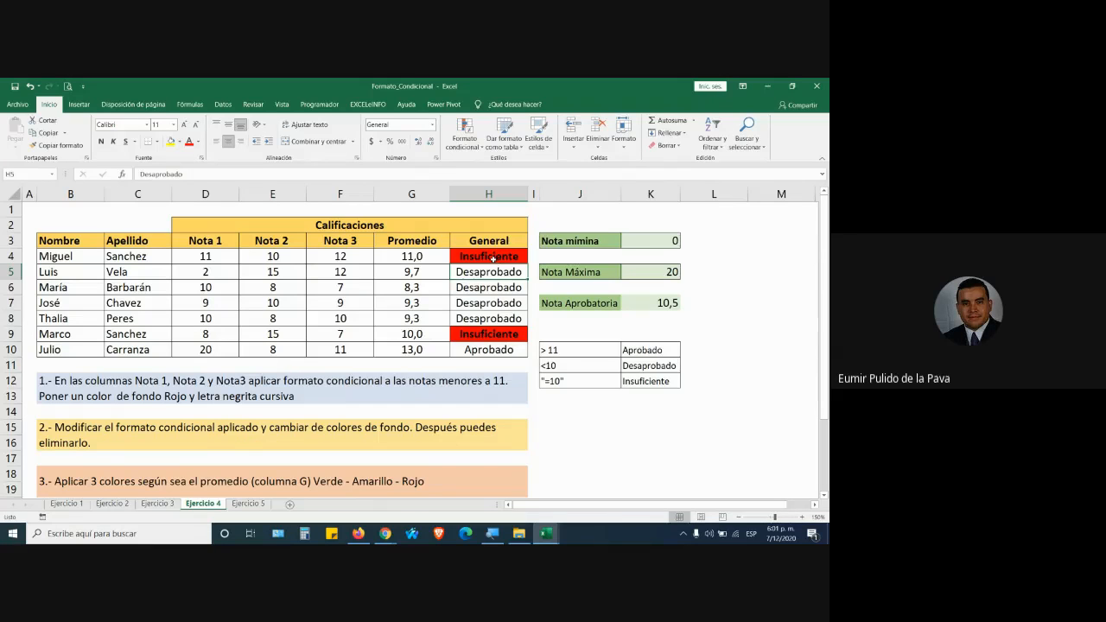
{"action": "left_click_drag", "start_coordinate": [495, 257], "coordinate": [493, 347]}
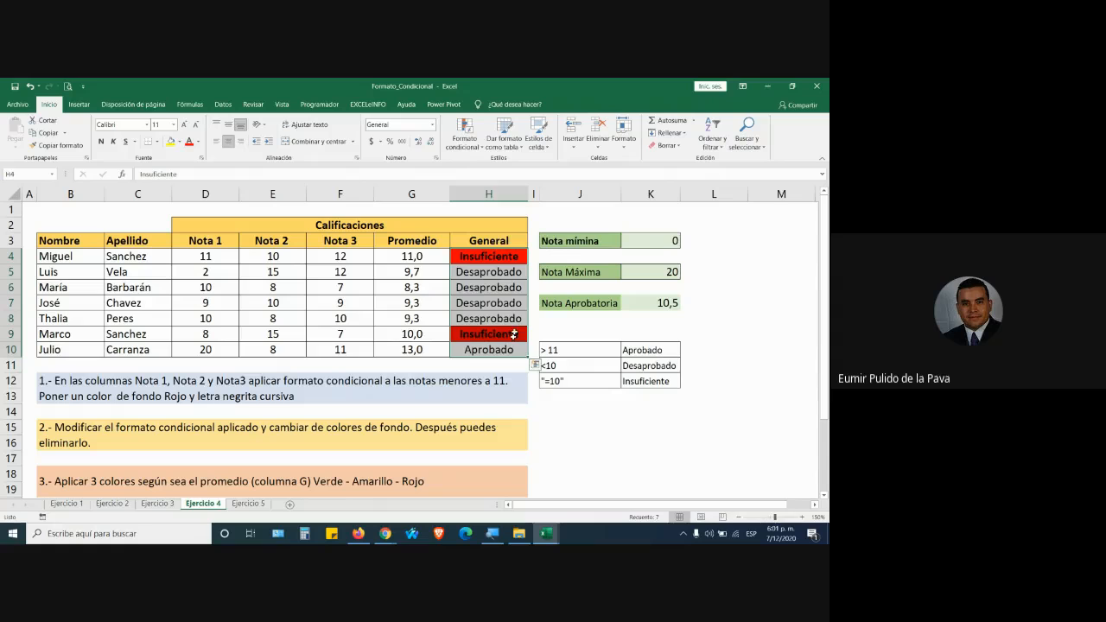
Add an Es igual a rule giving cells reading 'aprobado' a dark green custom fill.
{"action": "left_click", "coordinate": [469, 149]}
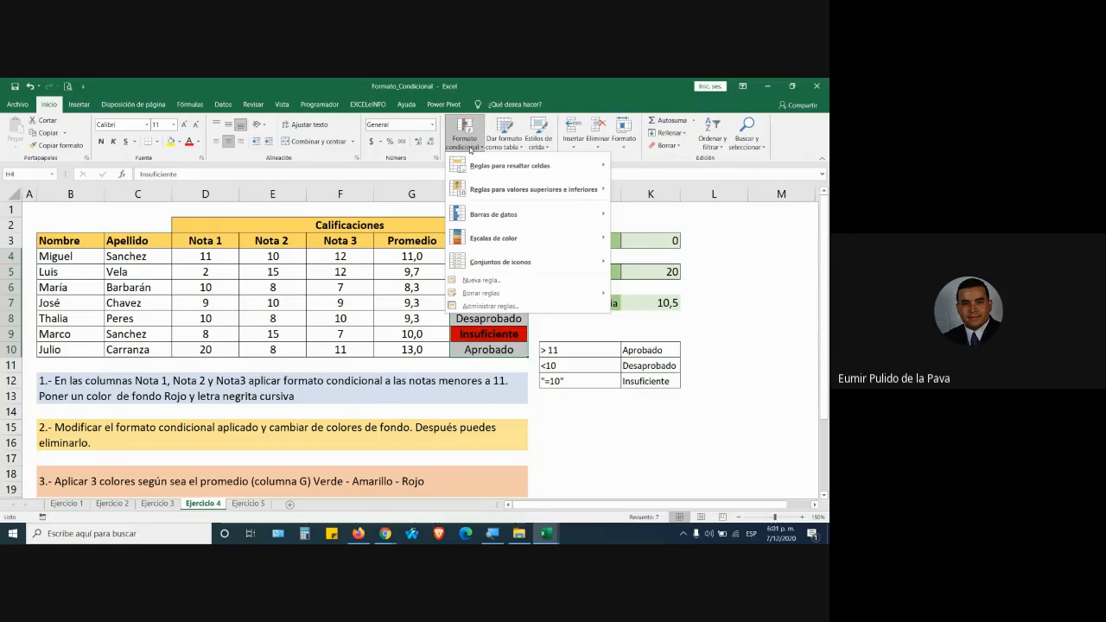
{"action": "mouse_move", "coordinate": [473, 167]}
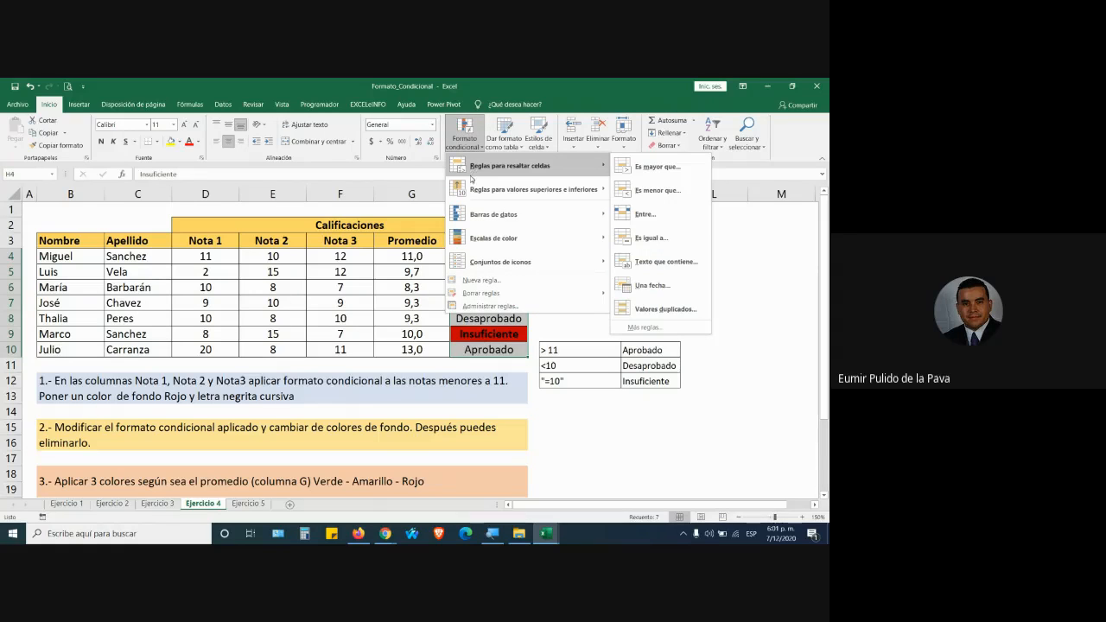
{"action": "left_click", "coordinate": [656, 239]}
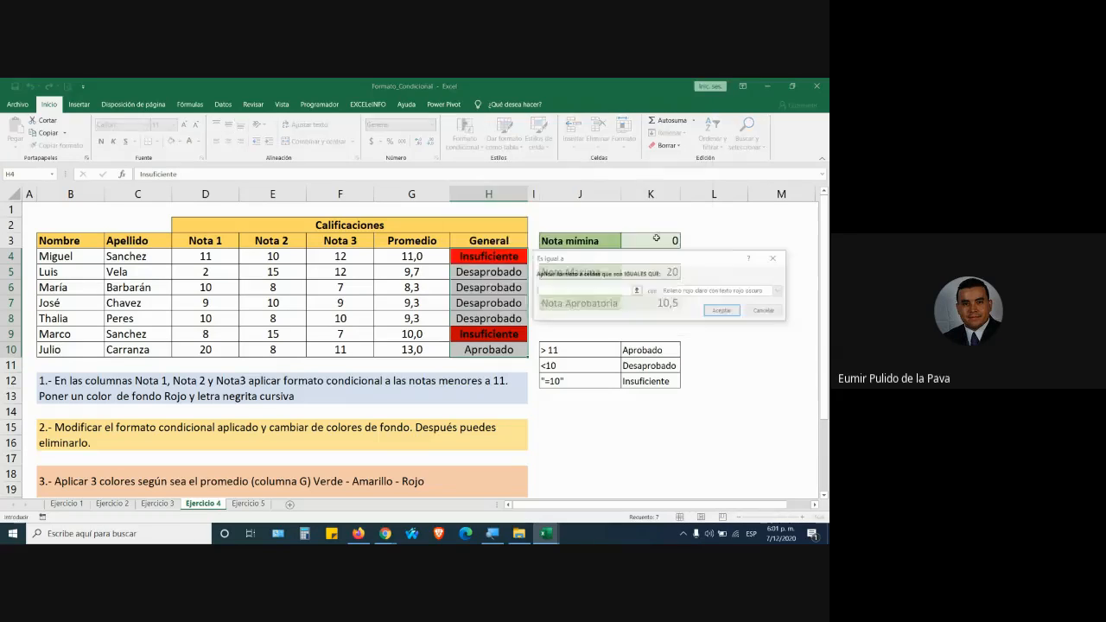
{"action": "type", "text": "aprobado"}
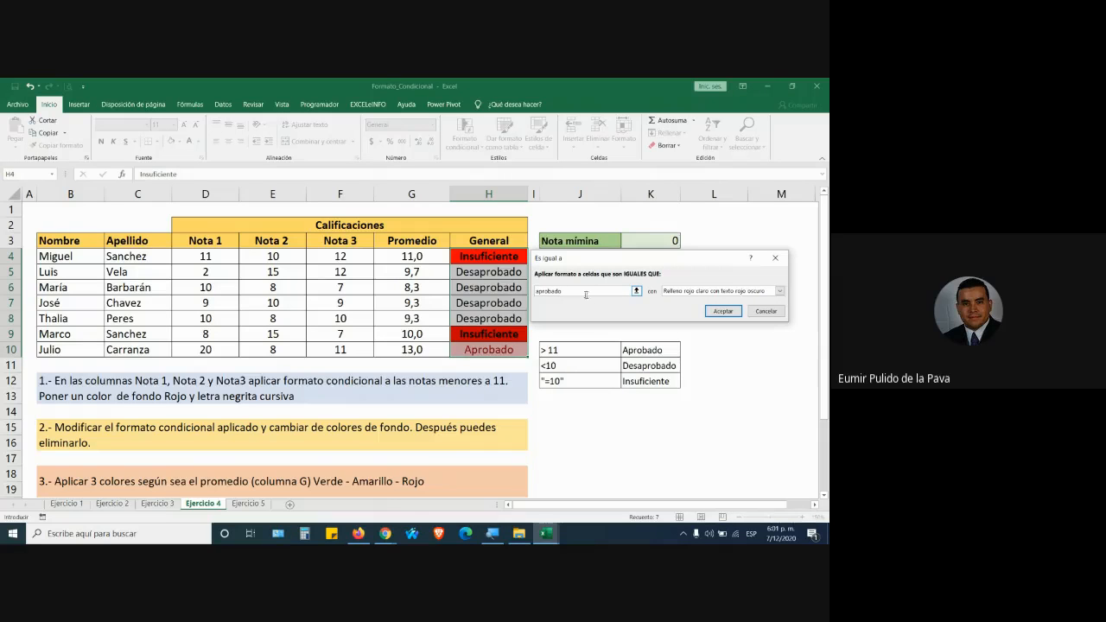
{"action": "left_click", "coordinate": [708, 291]}
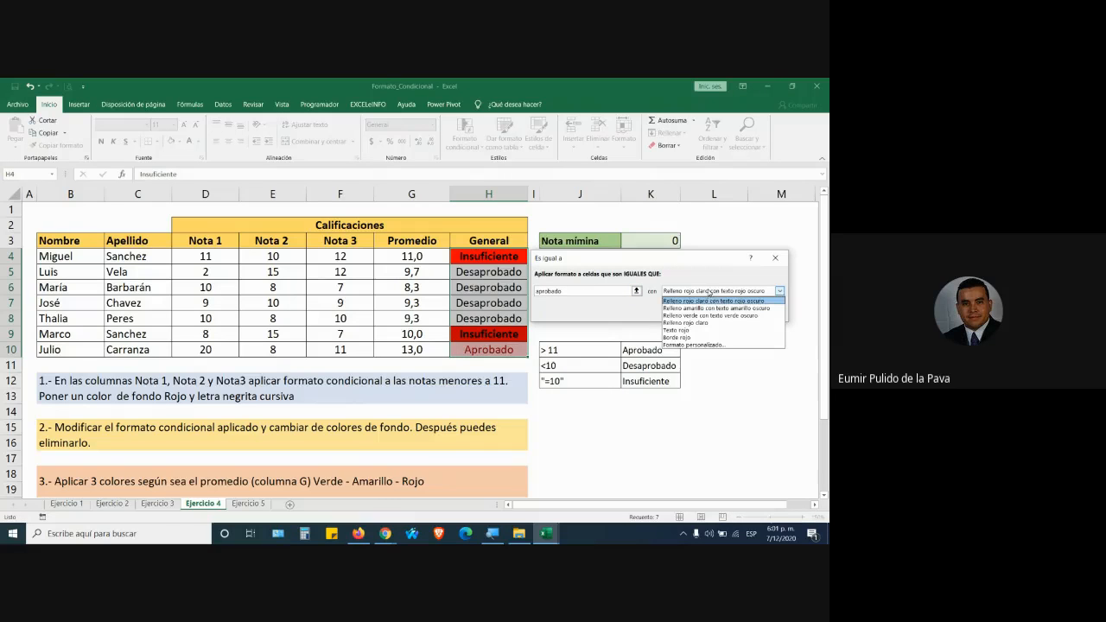
{"action": "left_click", "coordinate": [695, 345]}
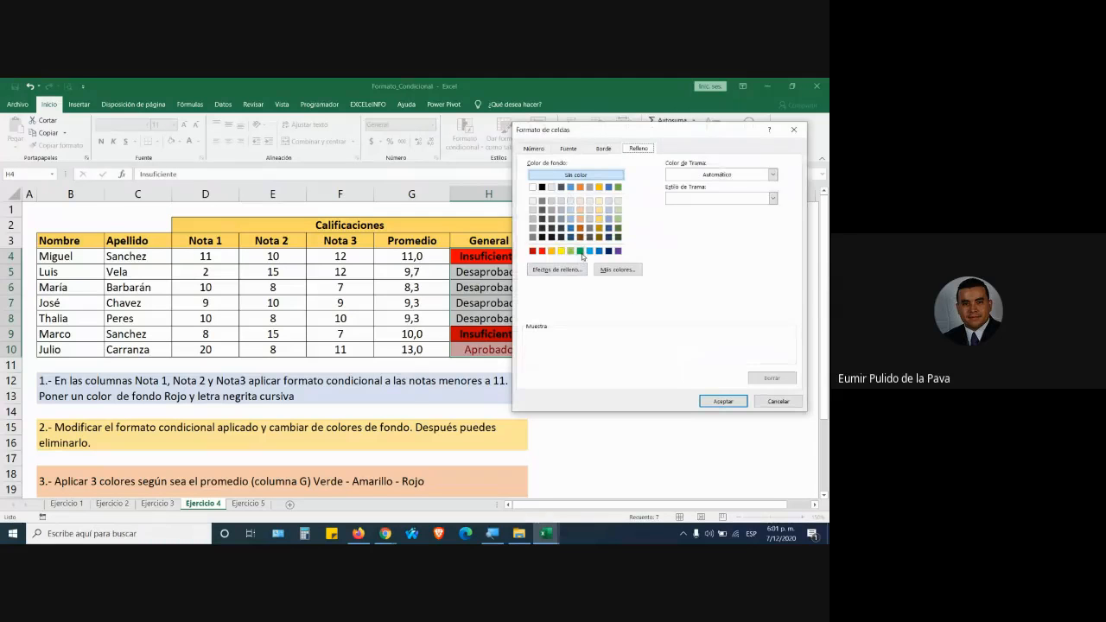
{"action": "left_click", "coordinate": [617, 228]}
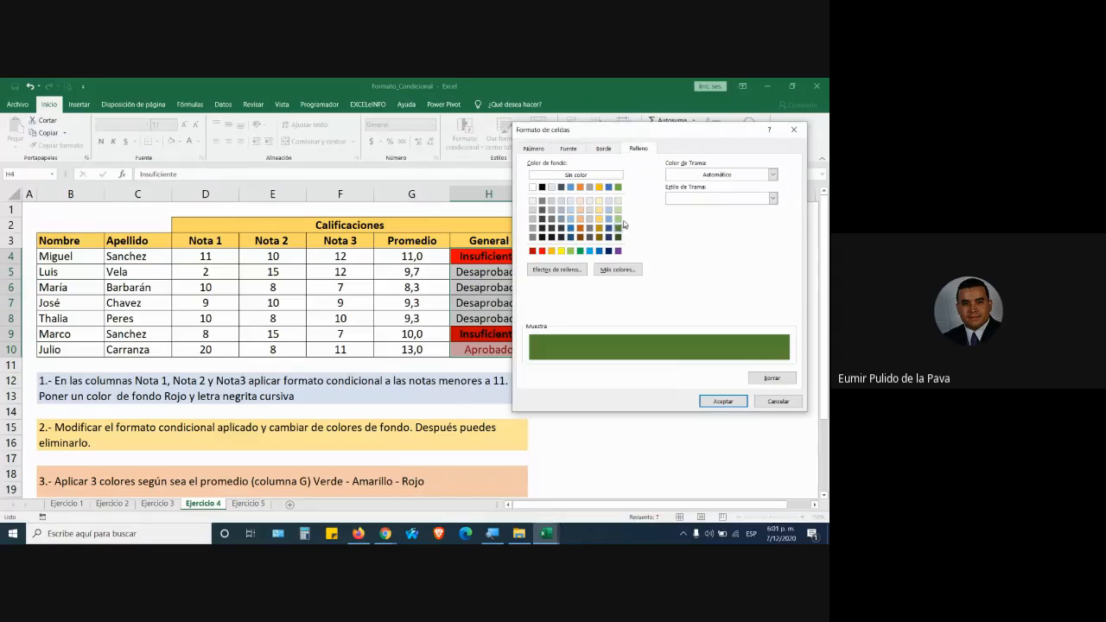
{"action": "left_click", "coordinate": [723, 402]}
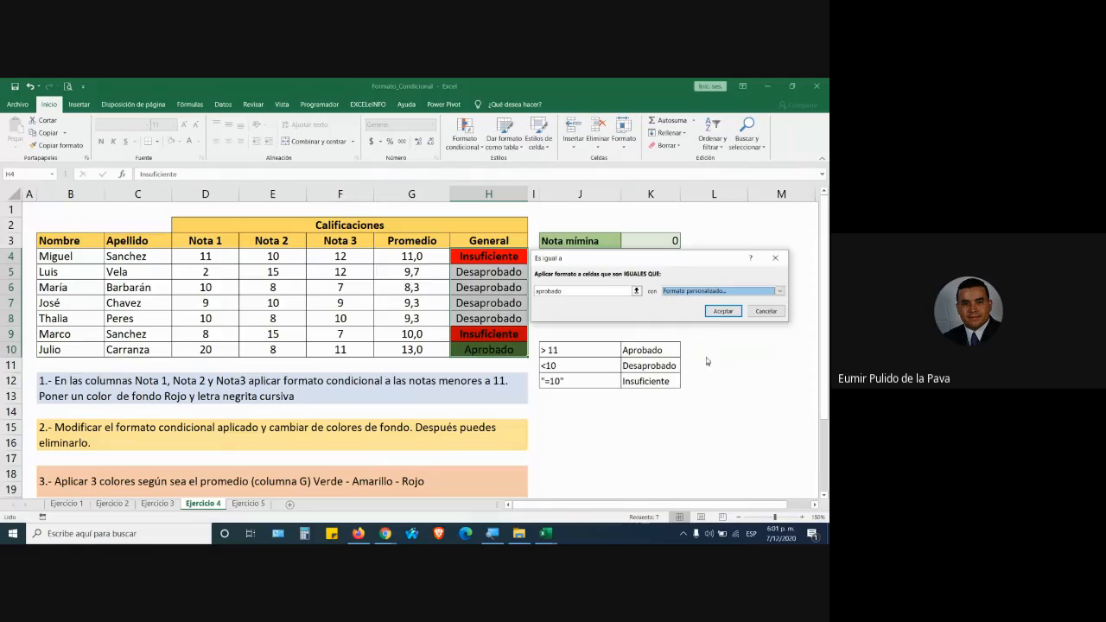
{"action": "left_click", "coordinate": [724, 315]}
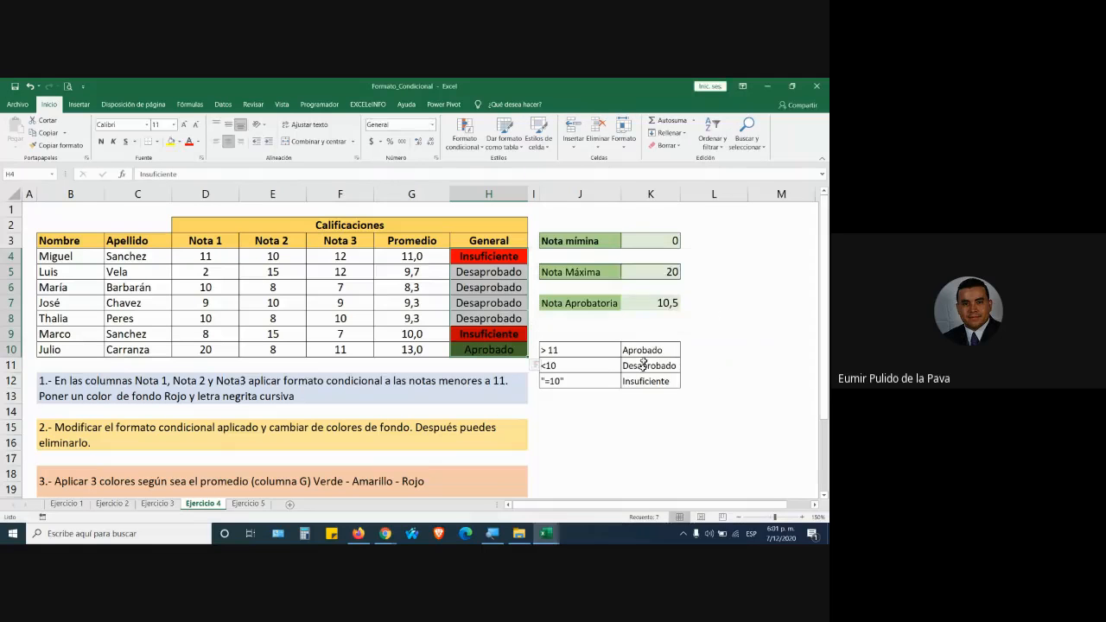
Enter Aprobado in H5 and H4, undoing a typo, then reselect H4:H10.
{"action": "left_click", "coordinate": [586, 334]}
{"action": "left_click", "coordinate": [493, 271]}
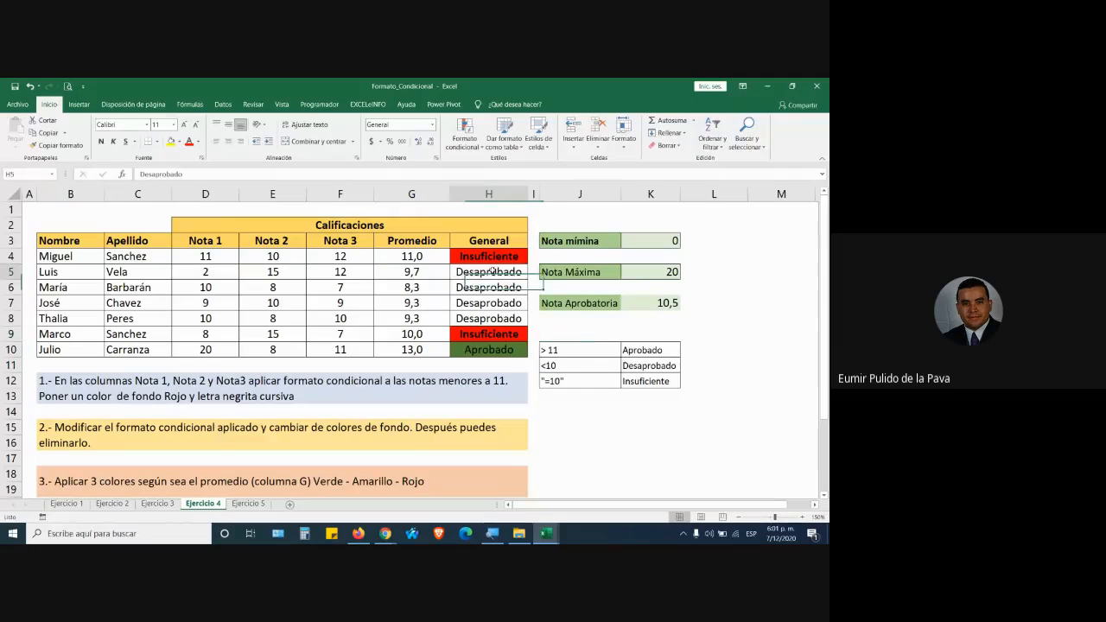
{"action": "type", "text": "apro"}
{"action": "type", "text": "ç"}
{"action": "key", "text": "Return"}
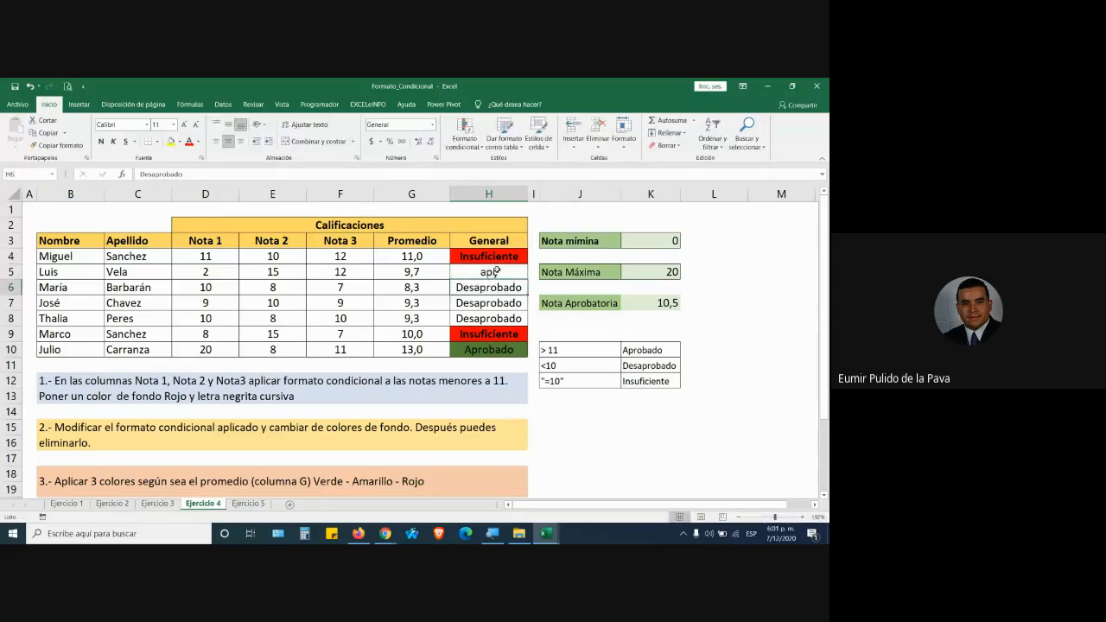
{"action": "key", "text": "Up"}
{"action": "key", "text": "ctrl+z"}
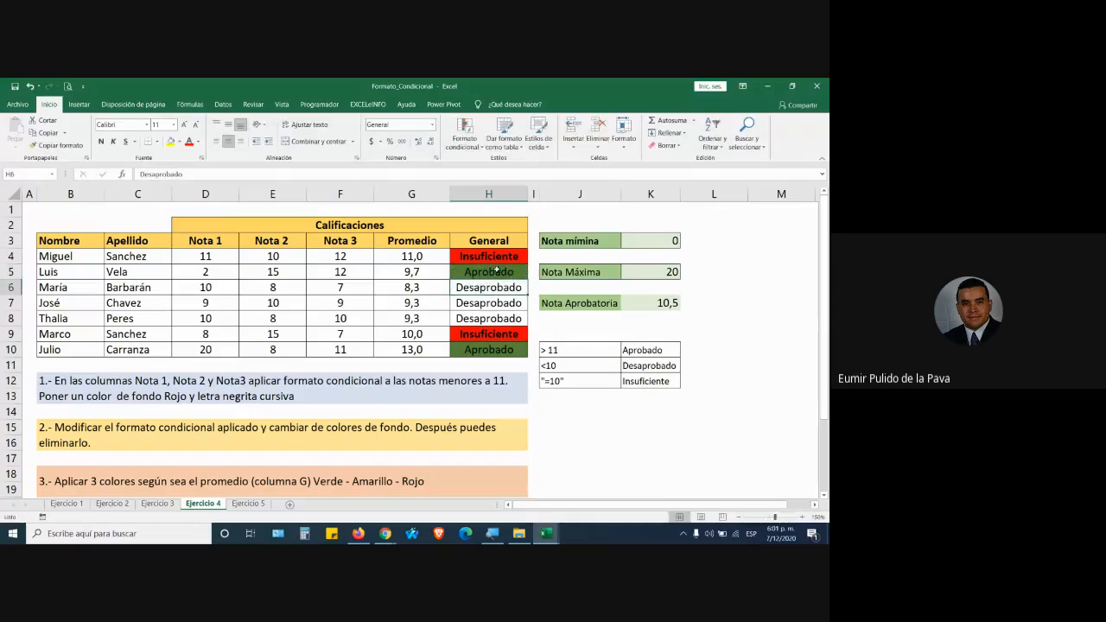
{"action": "key", "text": "Up"}
{"action": "type", "text": "a"}
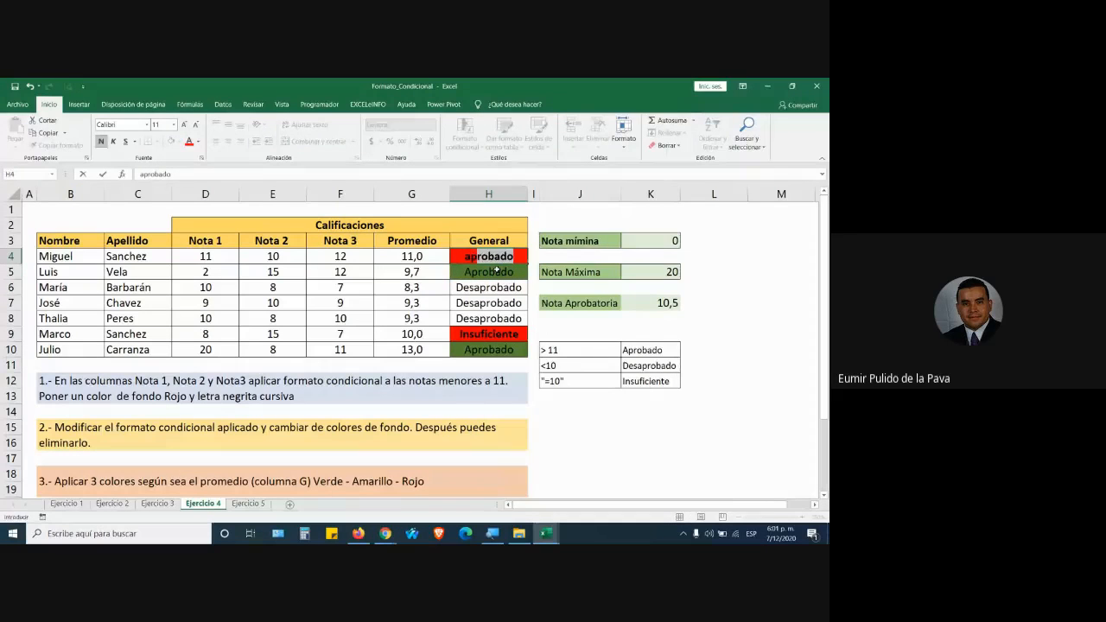
{"action": "key", "text": "Return"}
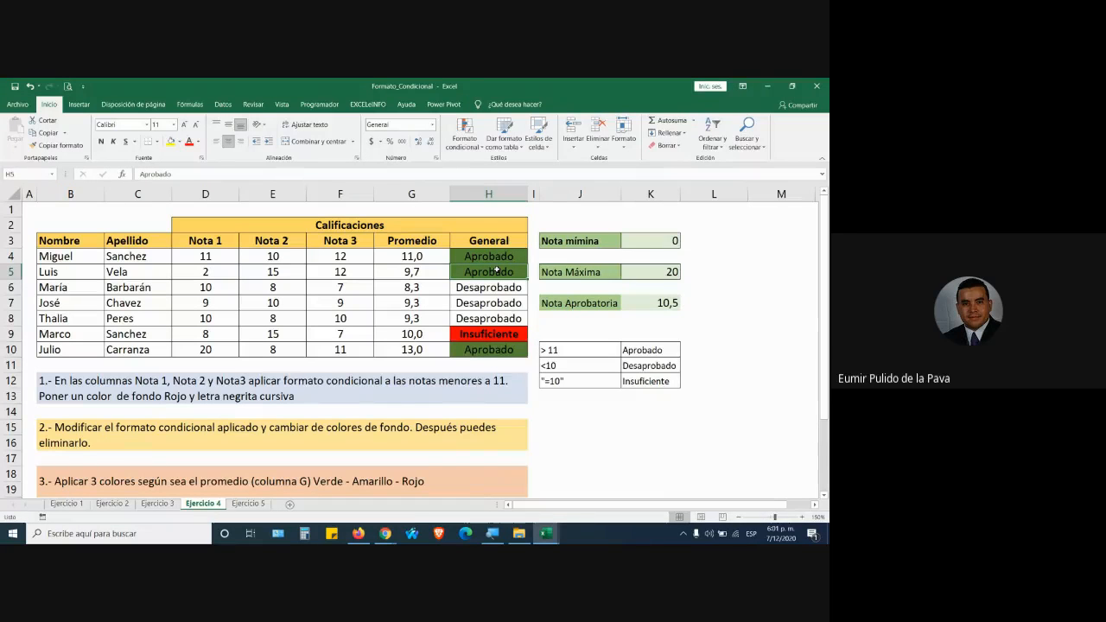
{"action": "left_click_drag", "start_coordinate": [505, 252], "coordinate": [505, 347]}
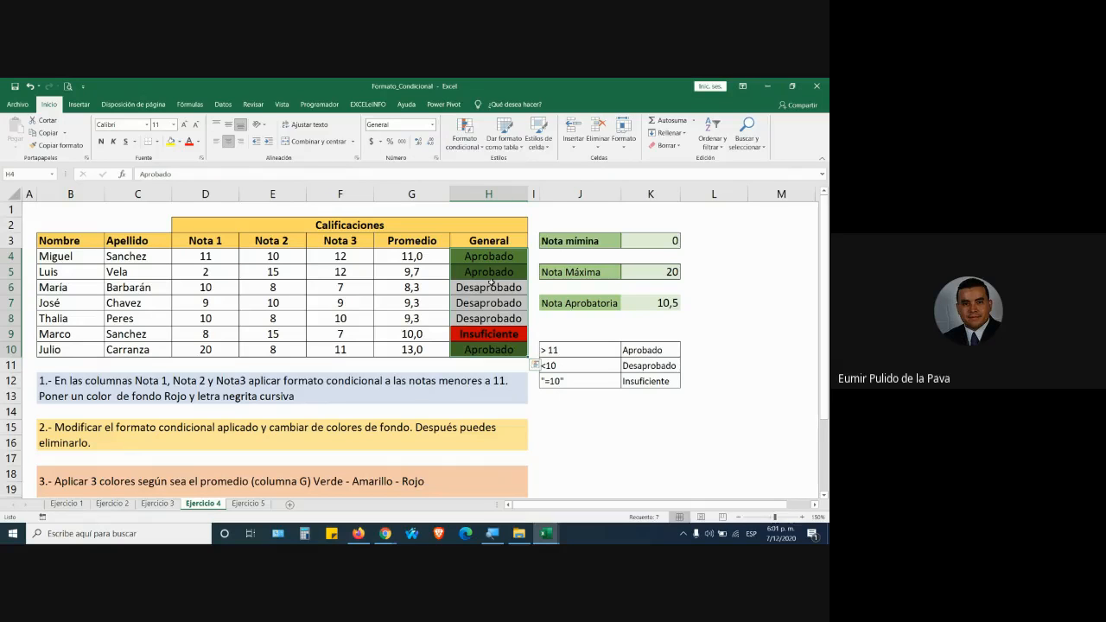
Start another equal-to rule for 'aprobado', then cancel it without applying.
{"action": "left_click", "coordinate": [463, 134]}
{"action": "mouse_move", "coordinate": [518, 165]}
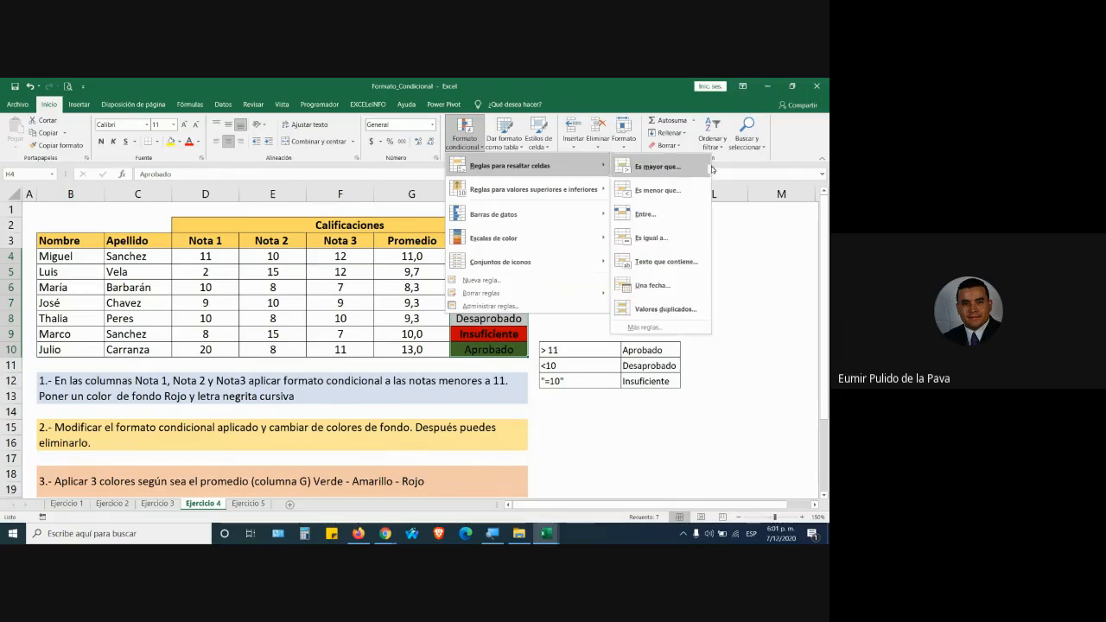
{"action": "left_click", "coordinate": [650, 238]}
{"action": "type", "text": "apr"}
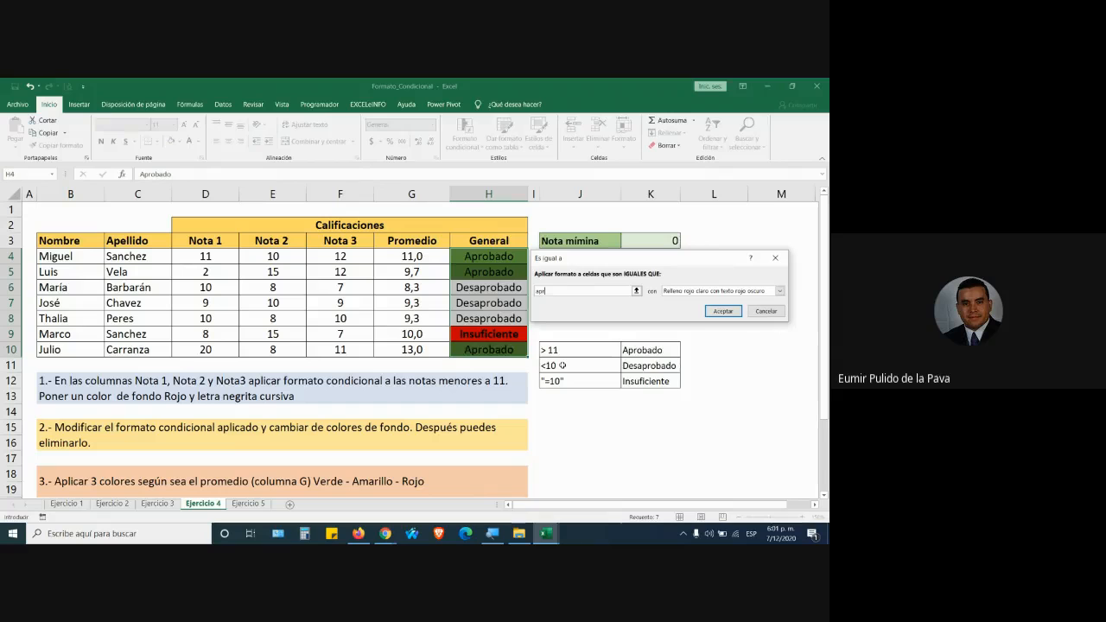
{"action": "type", "text": "obado"}
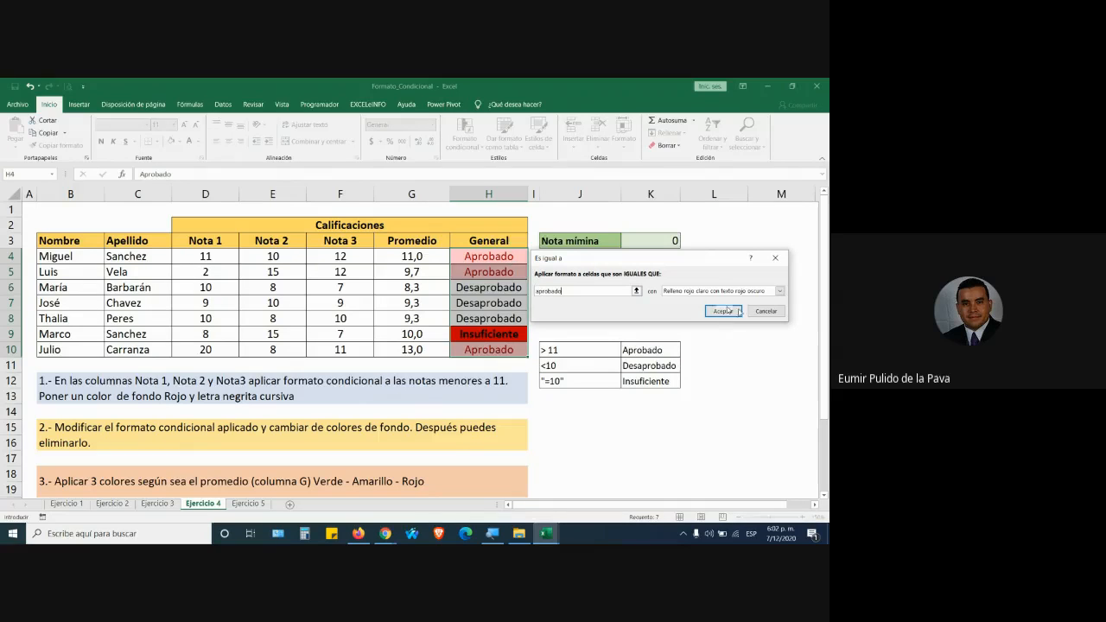
{"action": "left_click", "coordinate": [764, 311]}
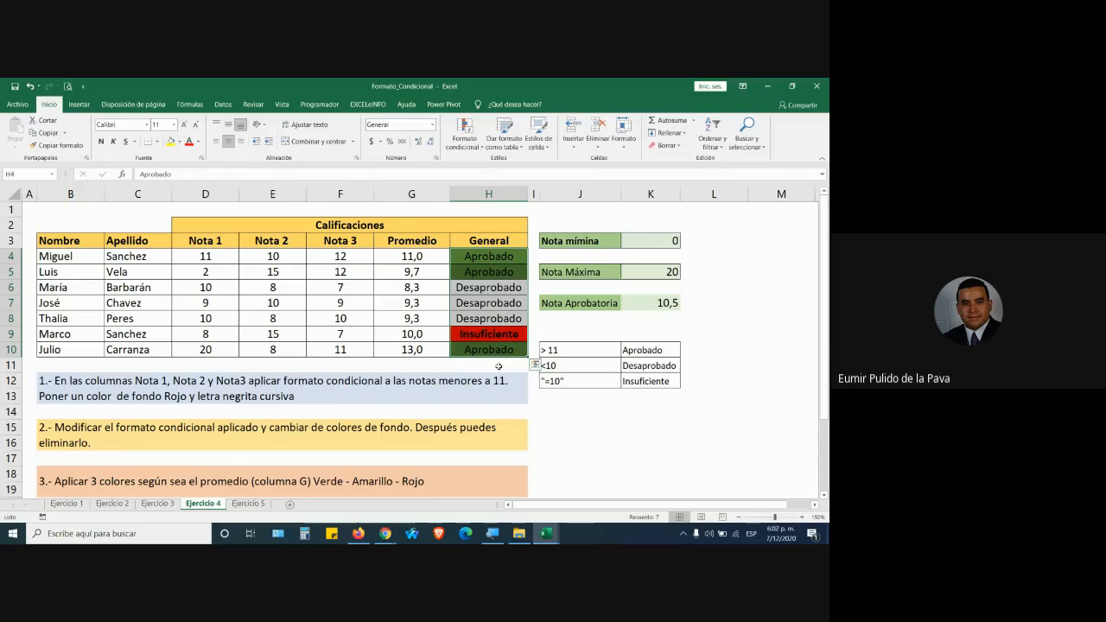
Review the two existing column H rules in Administrar reglas, then close the overview.
{"action": "left_click", "coordinate": [473, 141]}
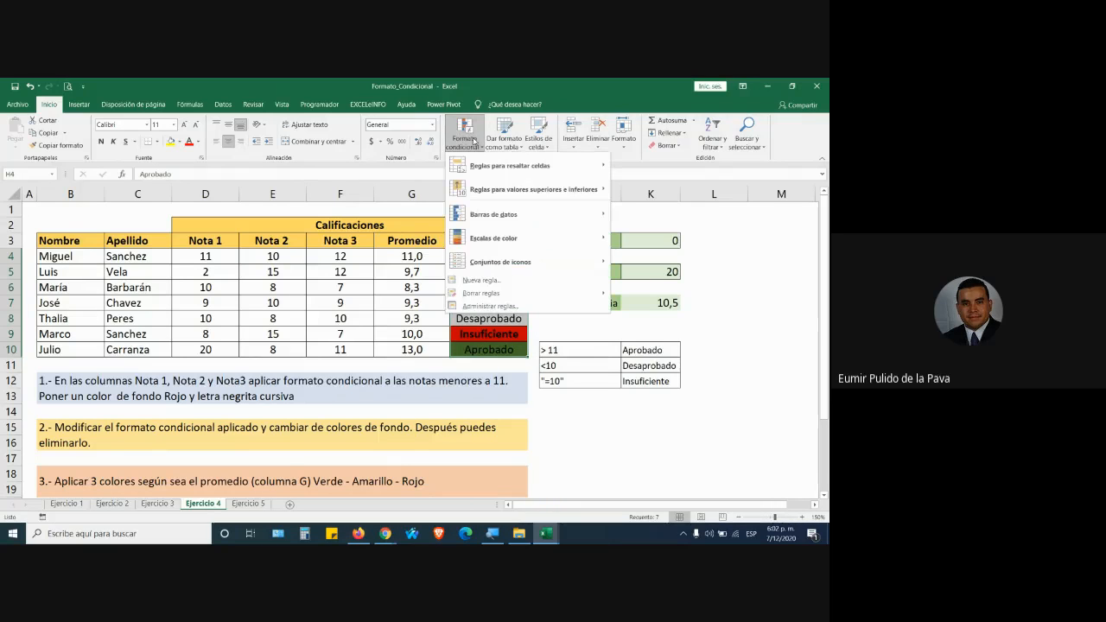
{"action": "left_click", "coordinate": [491, 307]}
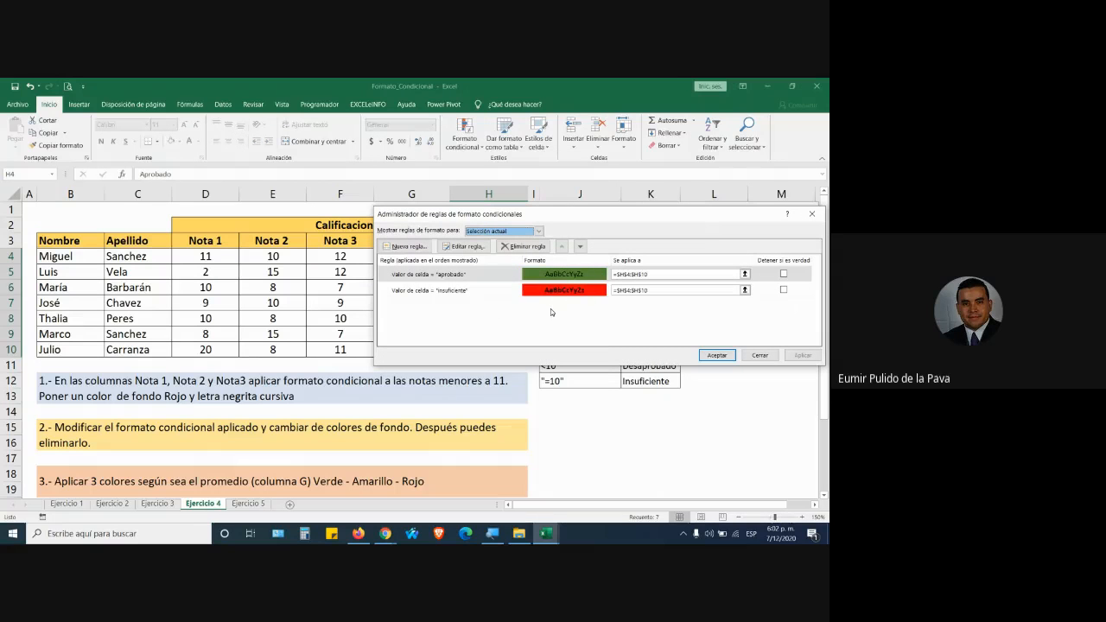
{"action": "left_click", "coordinate": [759, 355]}
{"action": "left_click", "coordinate": [464, 134]}
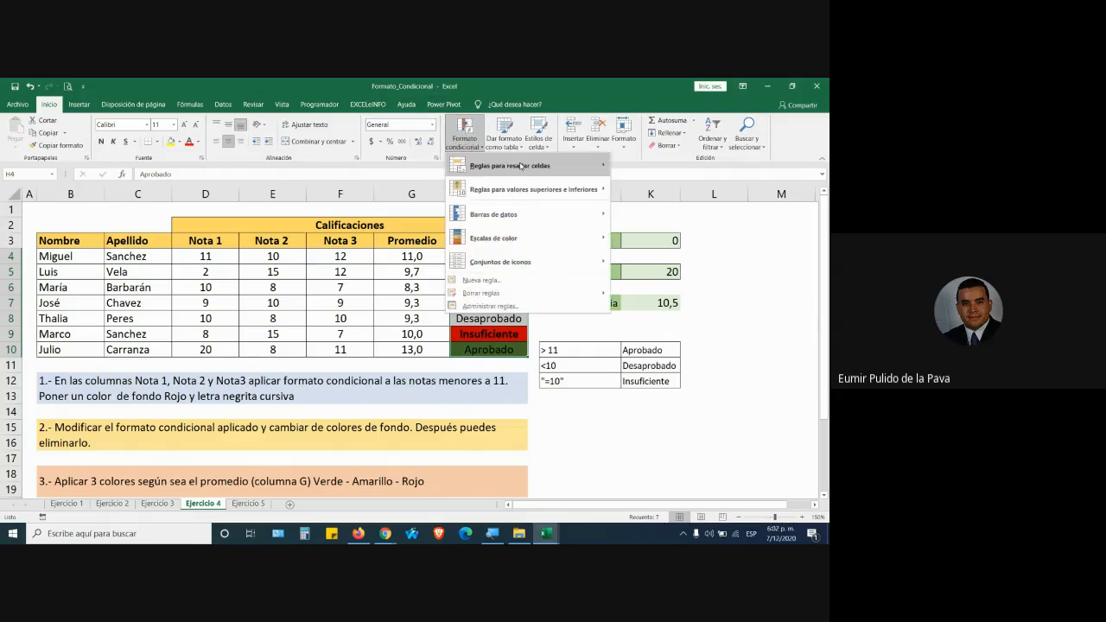
Add an equal-to rule giving cells reading 'aprobado' a light green custom fill.
{"action": "mouse_move", "coordinate": [518, 165]}
{"action": "left_click", "coordinate": [649, 237]}
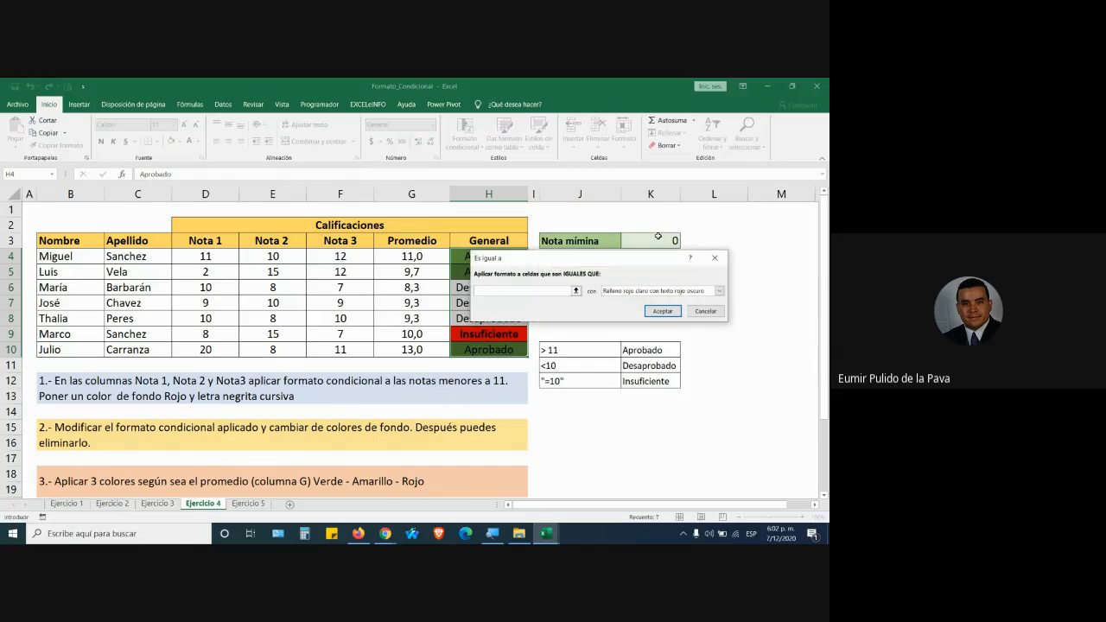
{"action": "type", "text": "aprobado"}
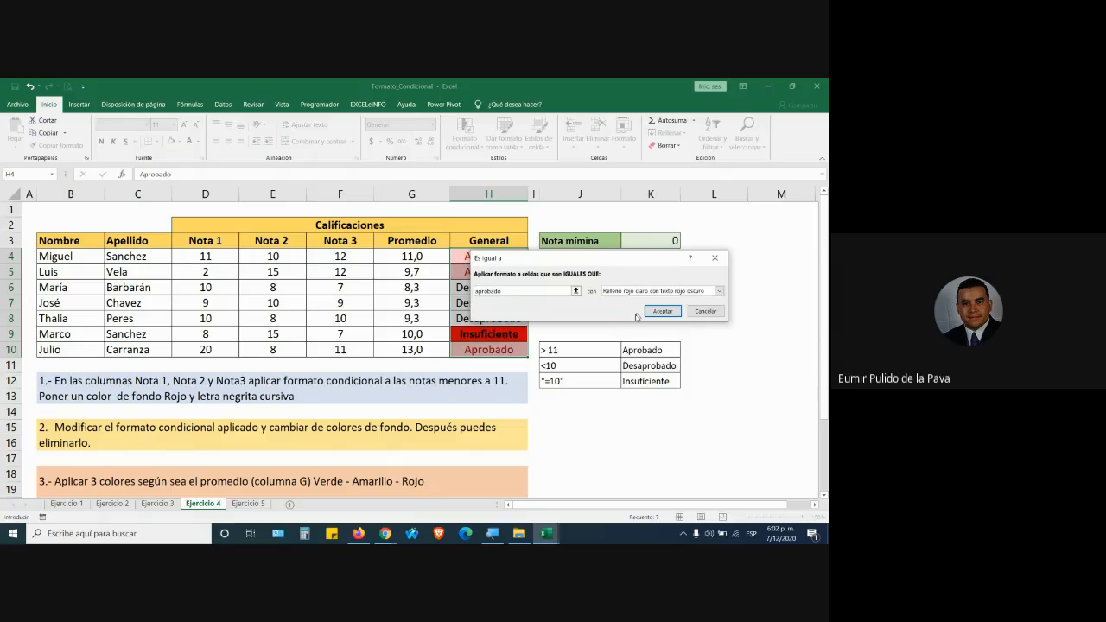
{"action": "left_click", "coordinate": [719, 291]}
{"action": "left_click", "coordinate": [634, 344]}
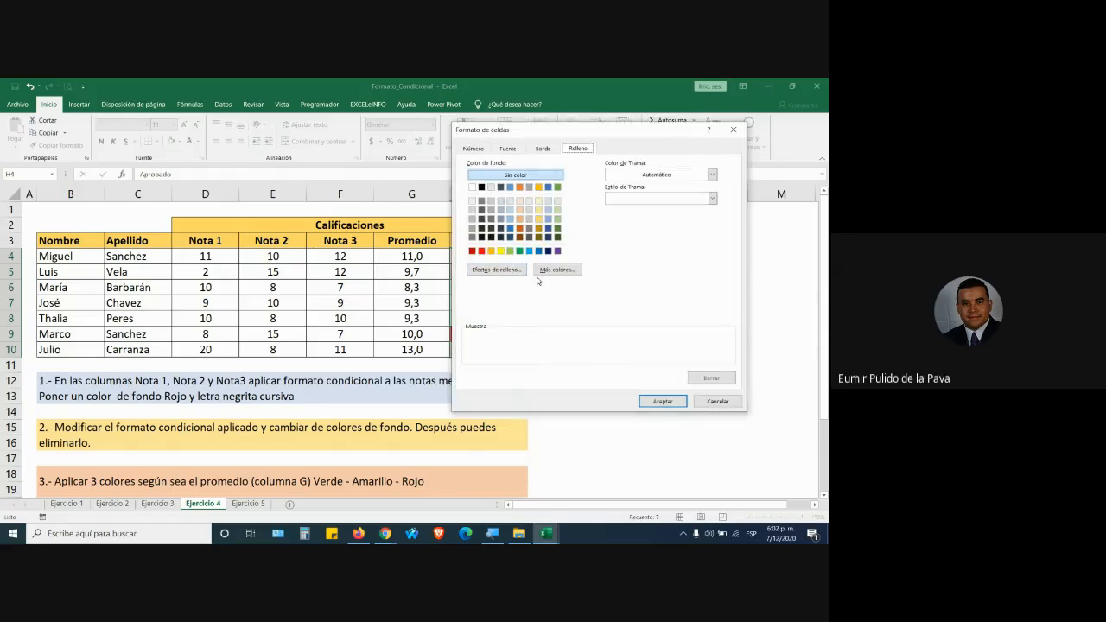
{"action": "left_click", "coordinate": [511, 251]}
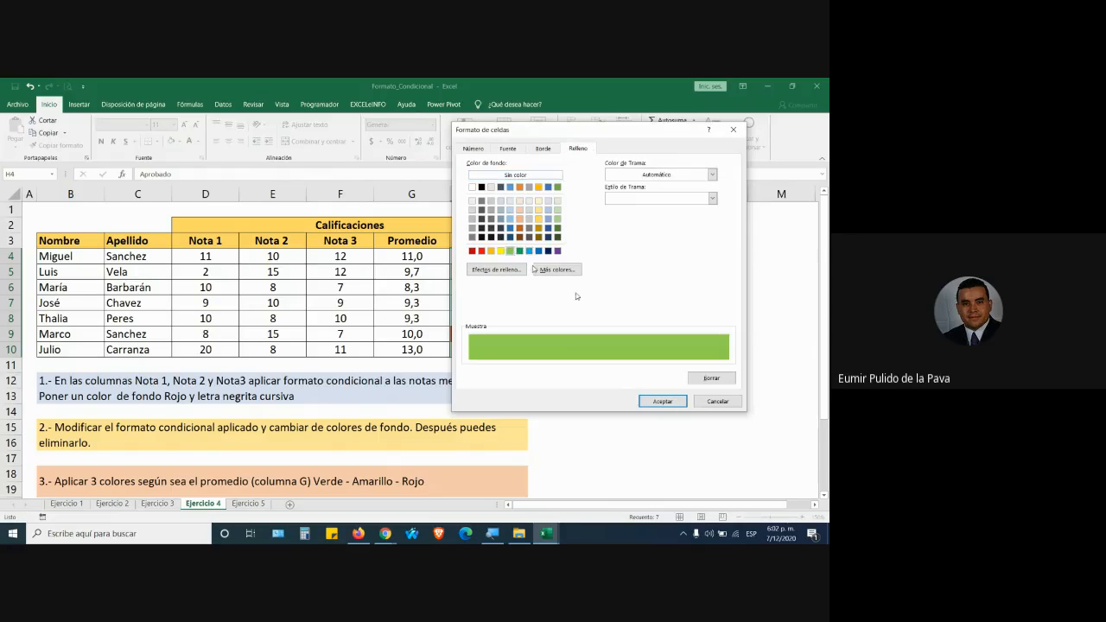
{"action": "left_click", "coordinate": [662, 401]}
{"action": "left_click", "coordinate": [660, 312]}
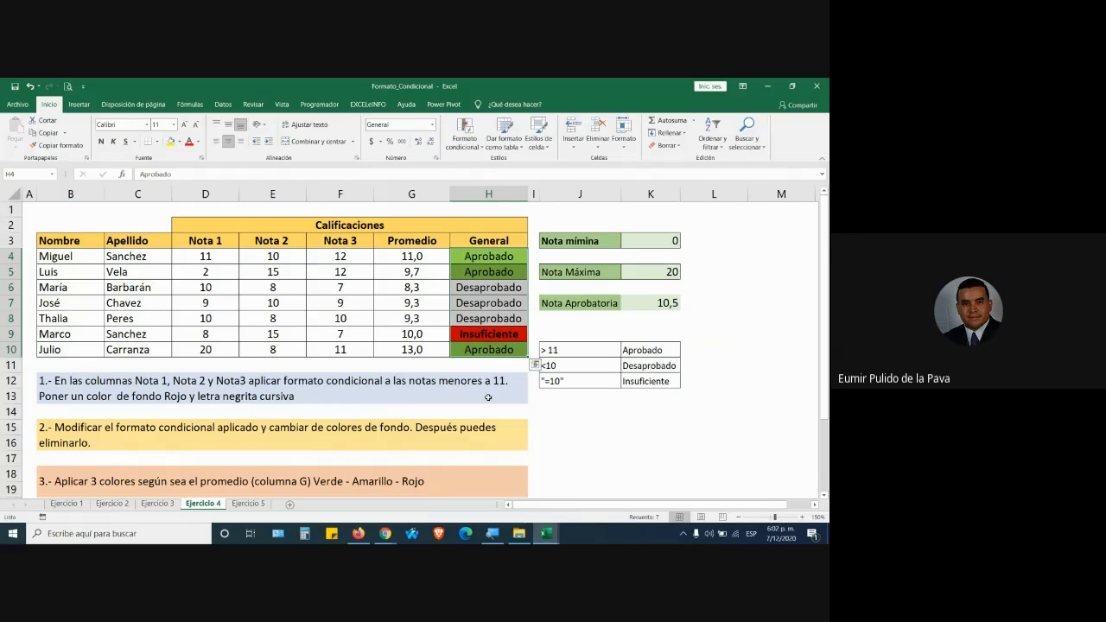
Open the conditional formatting rules manager and magnify the screen to 200%.
{"action": "left_click", "coordinate": [468, 142]}
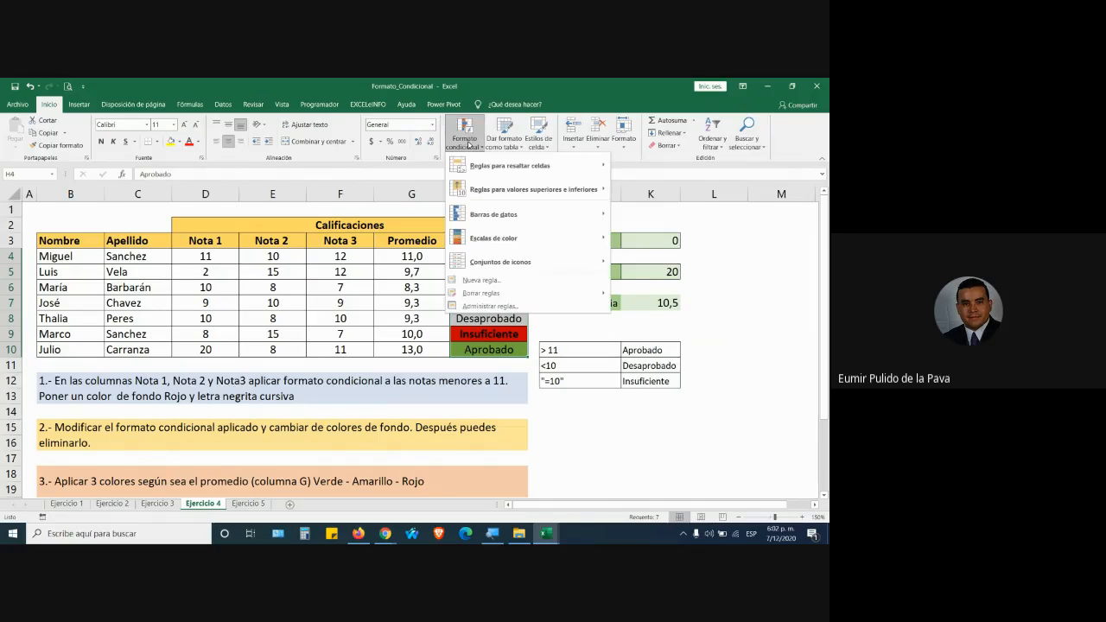
{"action": "left_click", "coordinate": [489, 305]}
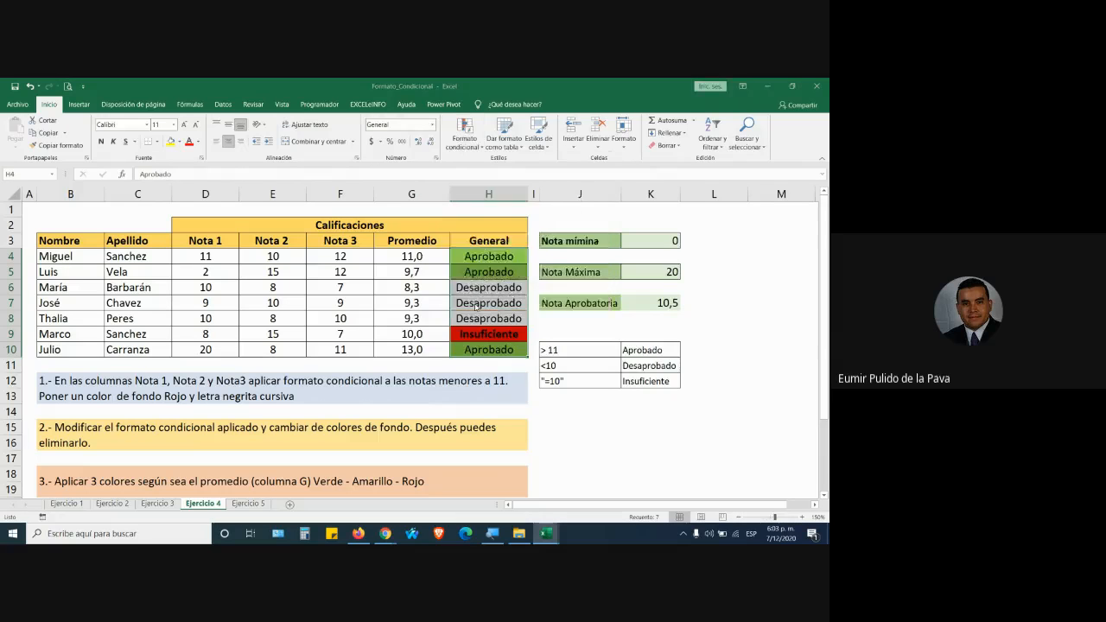
{"action": "left_click", "coordinate": [481, 275]}
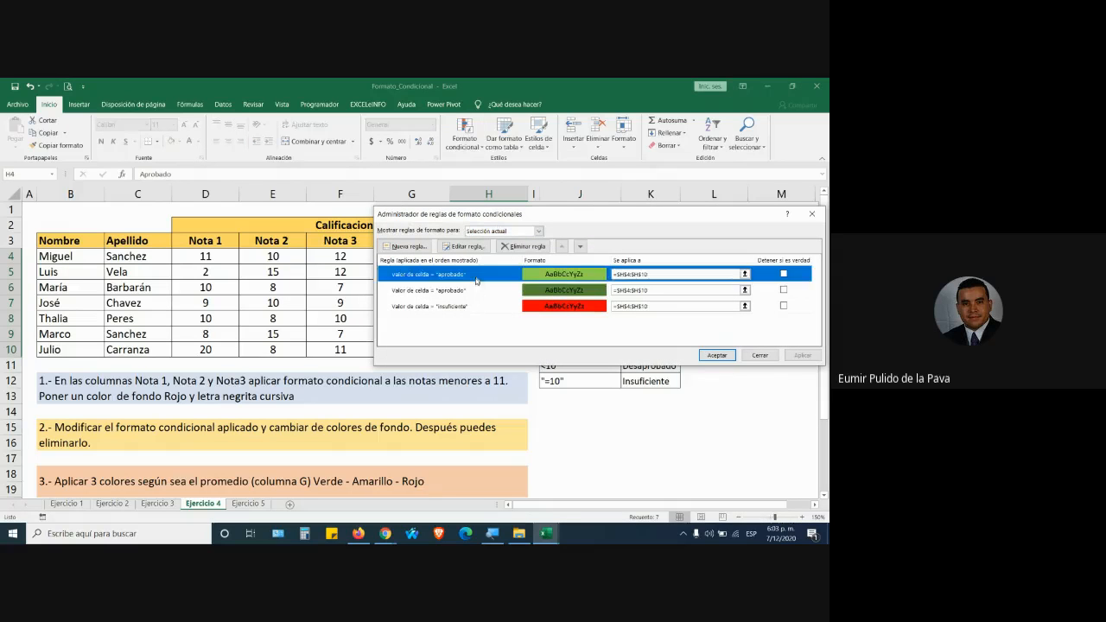
{"action": "left_click", "coordinate": [475, 290]}
{"action": "left_click_drag", "start_coordinate": [504, 217], "coordinate": [355, 222]}
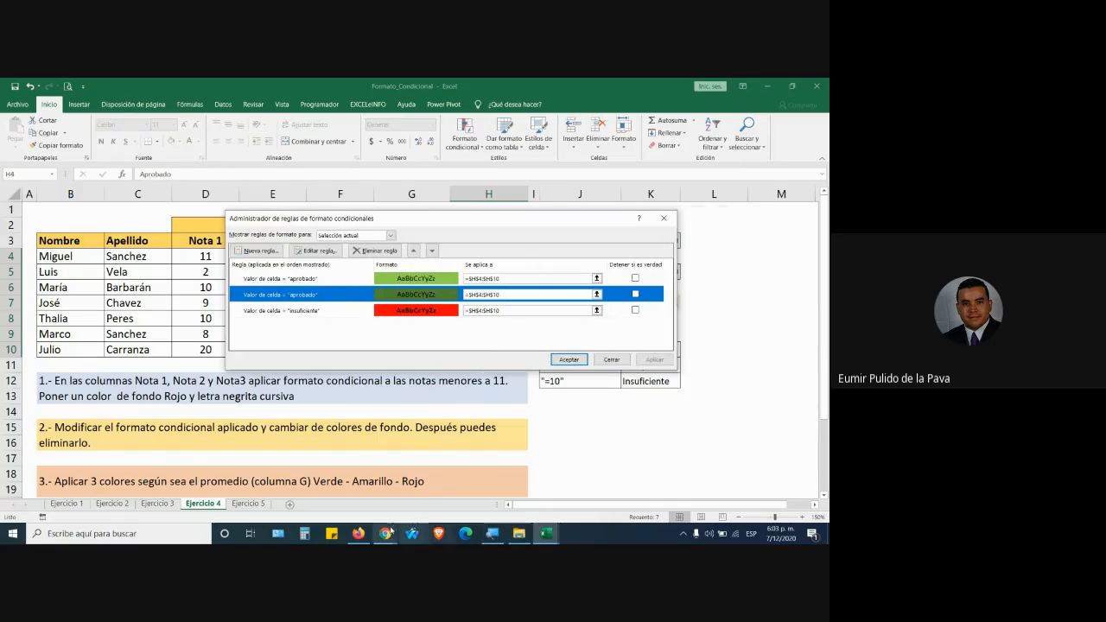
{"action": "left_click", "coordinate": [492, 533]}
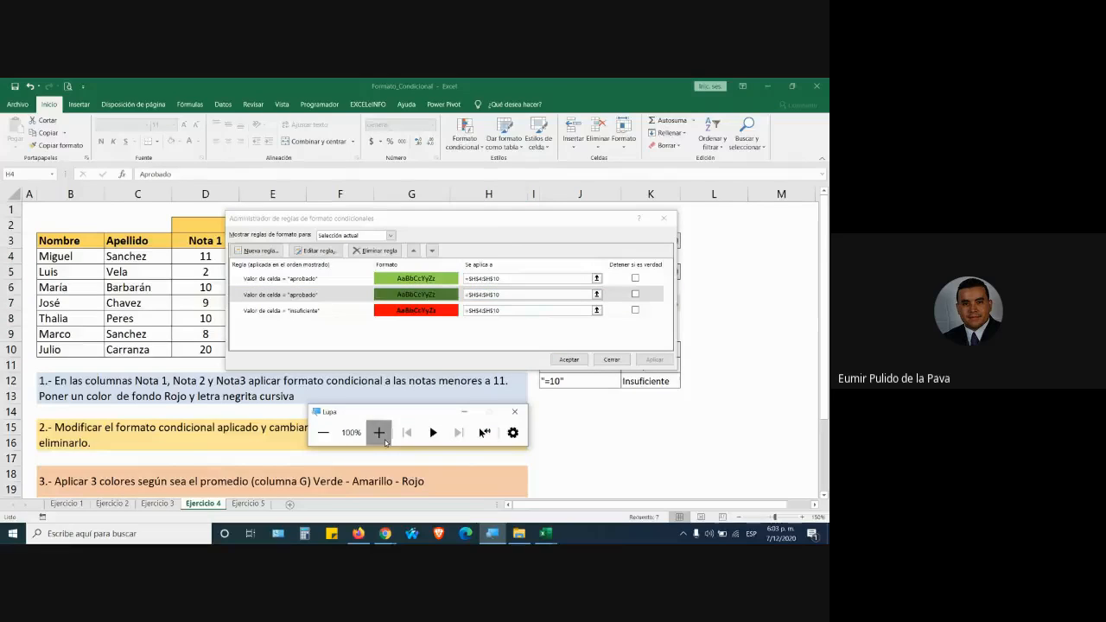
{"action": "left_click", "coordinate": [378, 432]}
Compare the light green and dark green aprobado rules against the General column.
{"action": "left_click", "coordinate": [233, 224]}
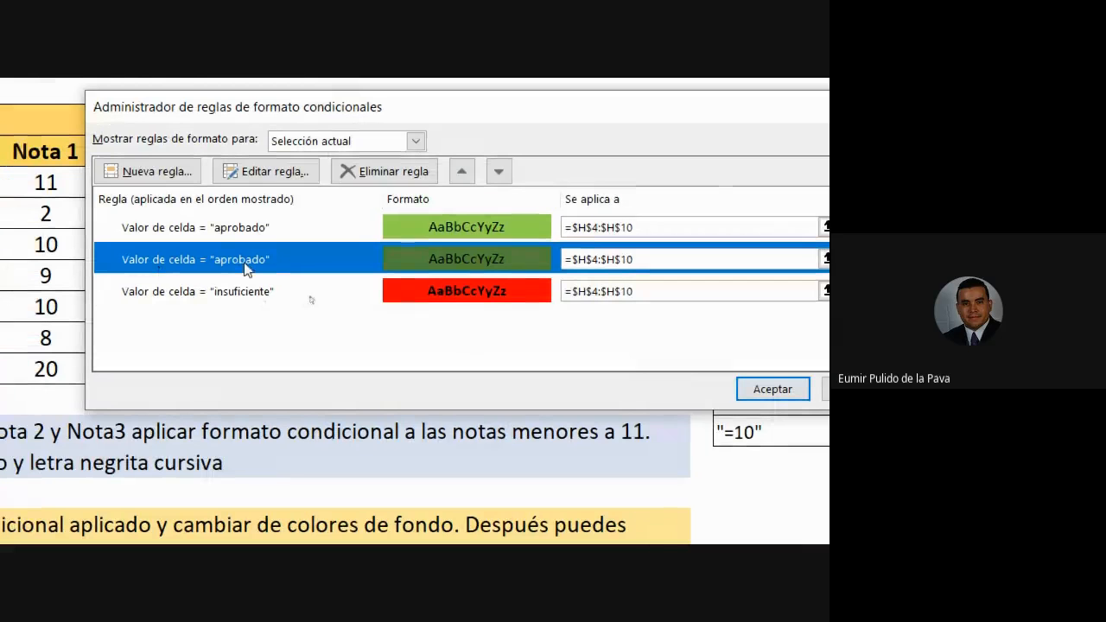
{"action": "left_click", "coordinate": [221, 218]}
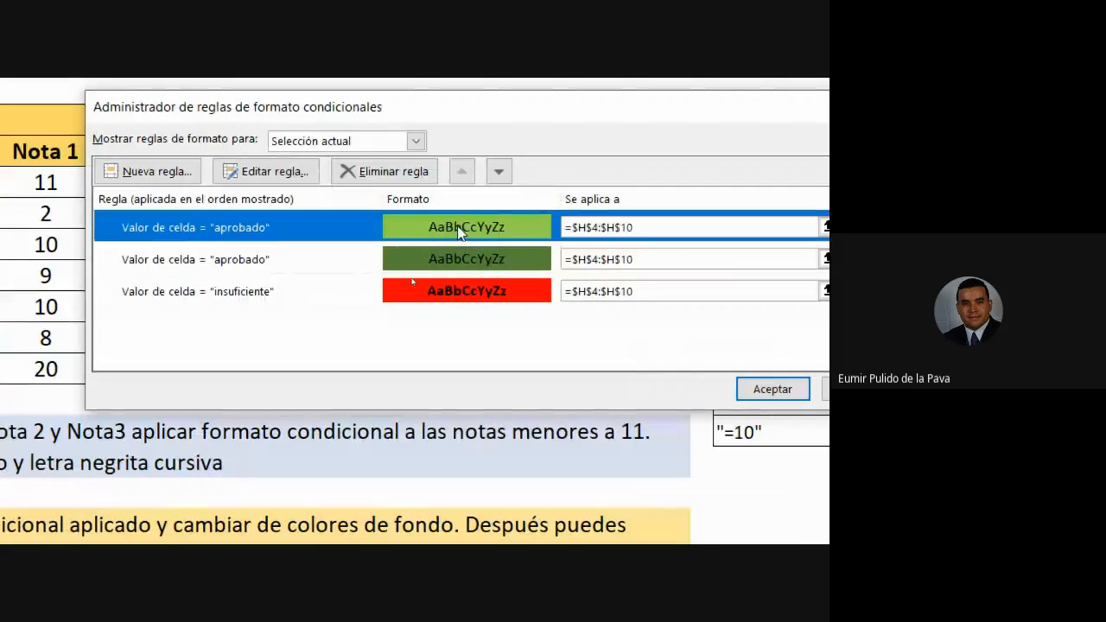
{"action": "left_click", "coordinate": [447, 260]}
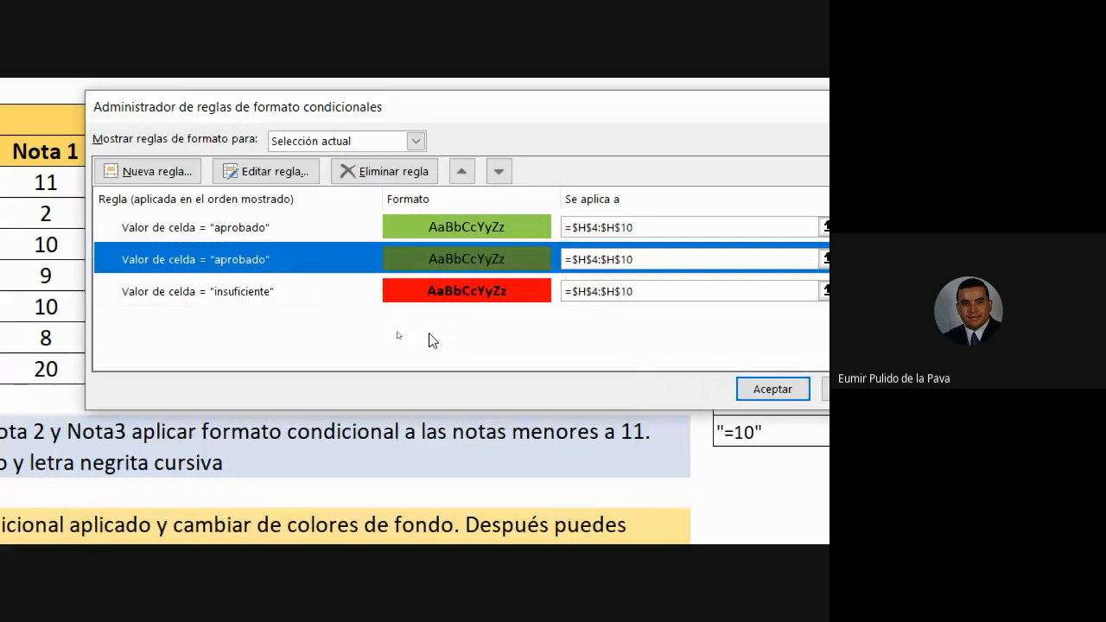
{"action": "left_click_drag", "start_coordinate": [431, 128], "coordinate": [768, 144]}
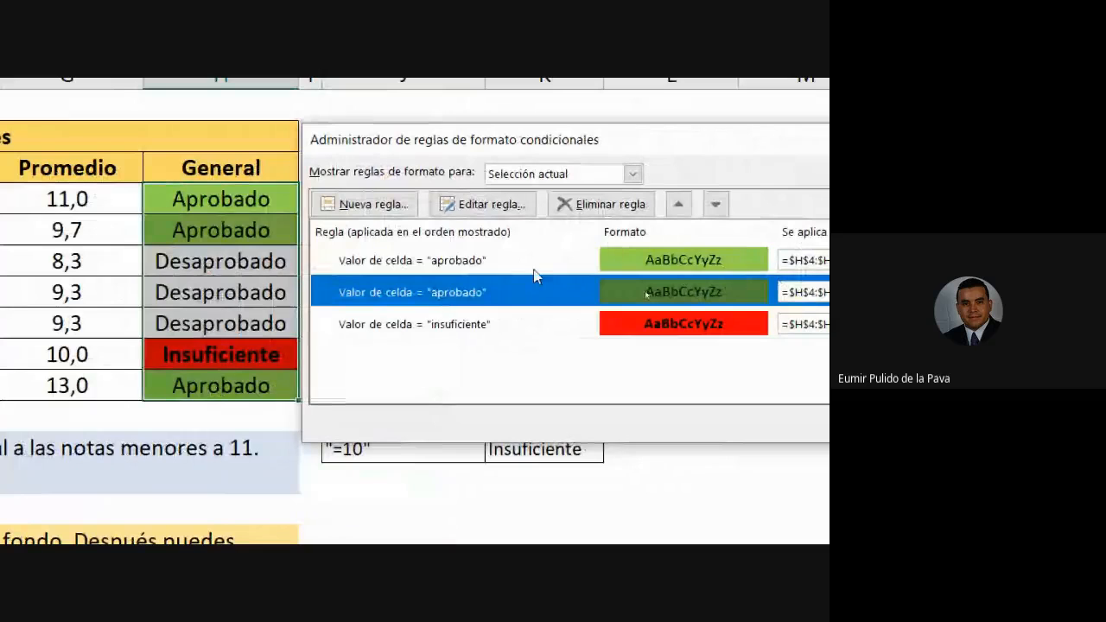
{"action": "left_click", "coordinate": [529, 269]}
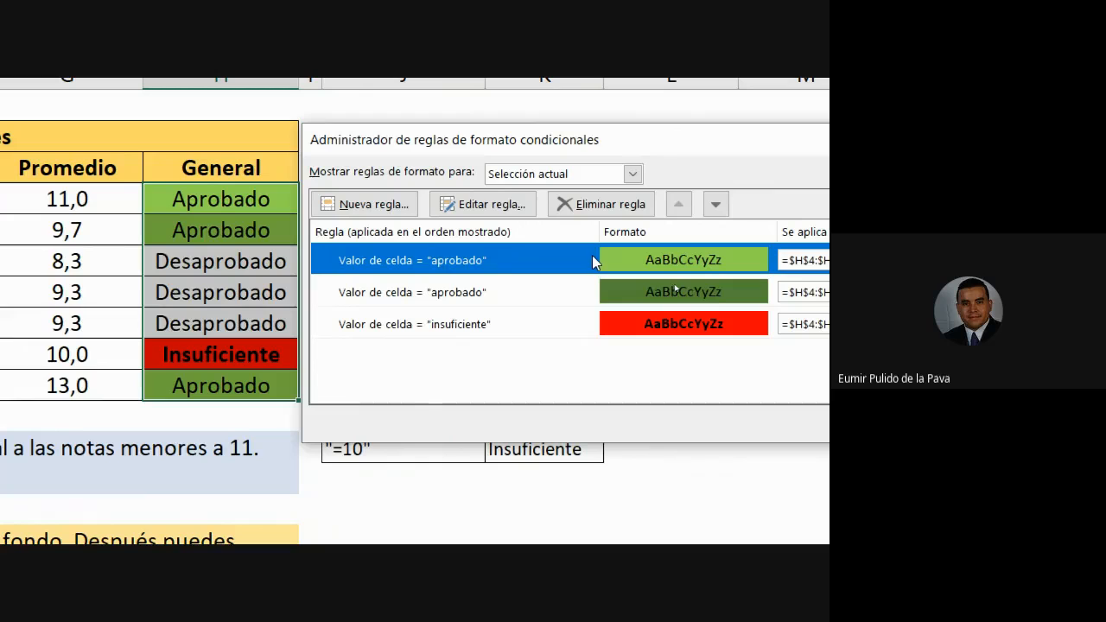
{"action": "left_click", "coordinate": [542, 298]}
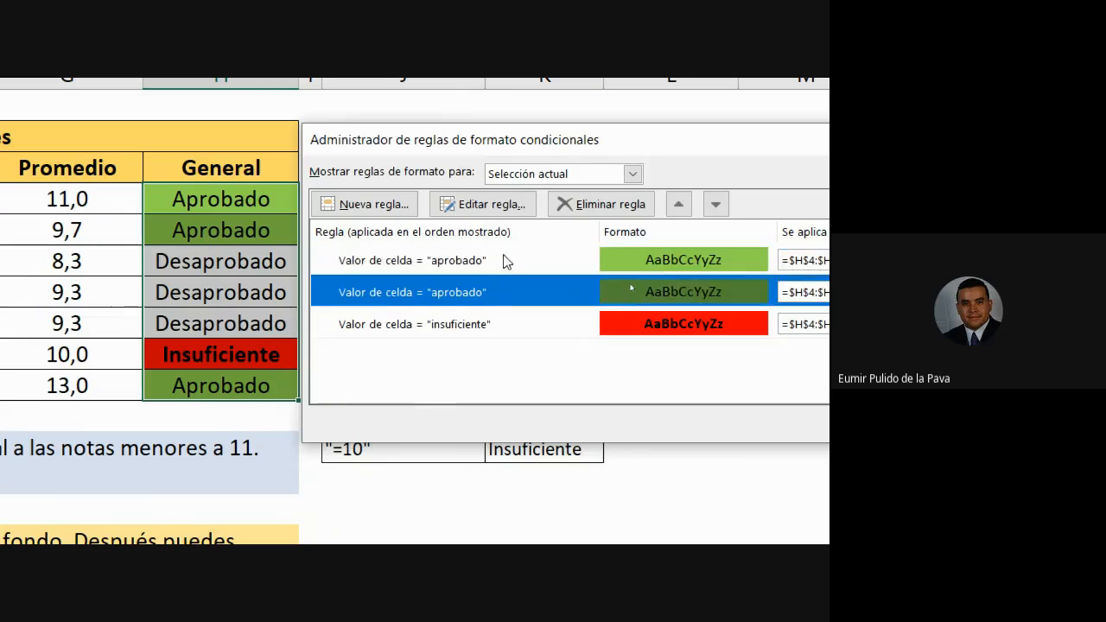
{"action": "left_click", "coordinate": [504, 260]}
{"action": "left_click", "coordinate": [489, 296]}
{"action": "left_click", "coordinate": [503, 265]}
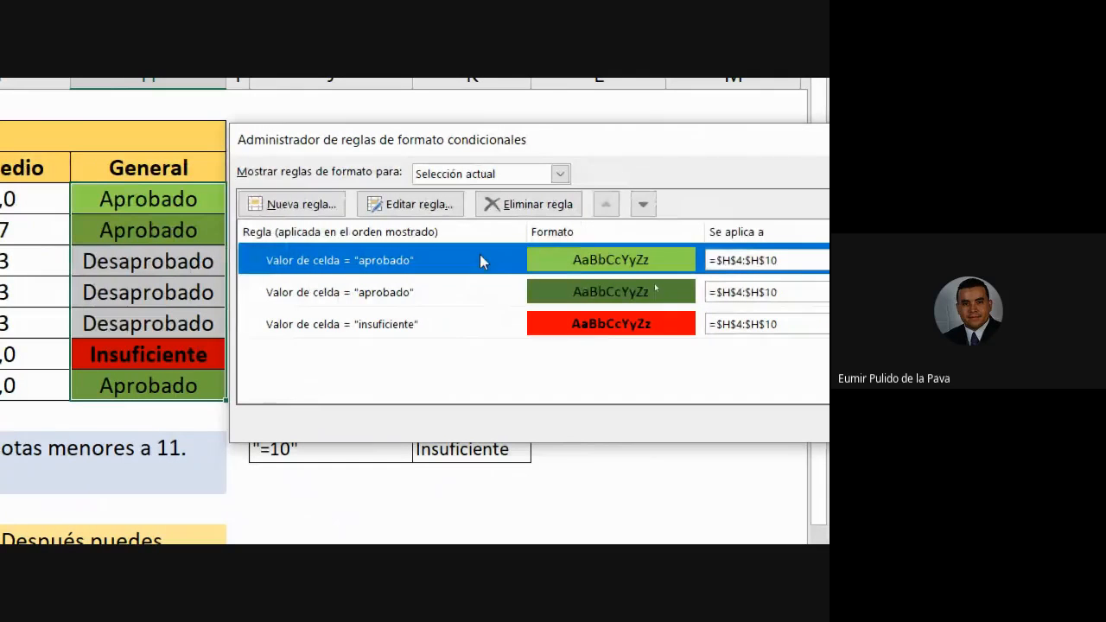
Compare the two aprobado rules and select the duplicate dark green one.
{"action": "left_click", "coordinate": [447, 295]}
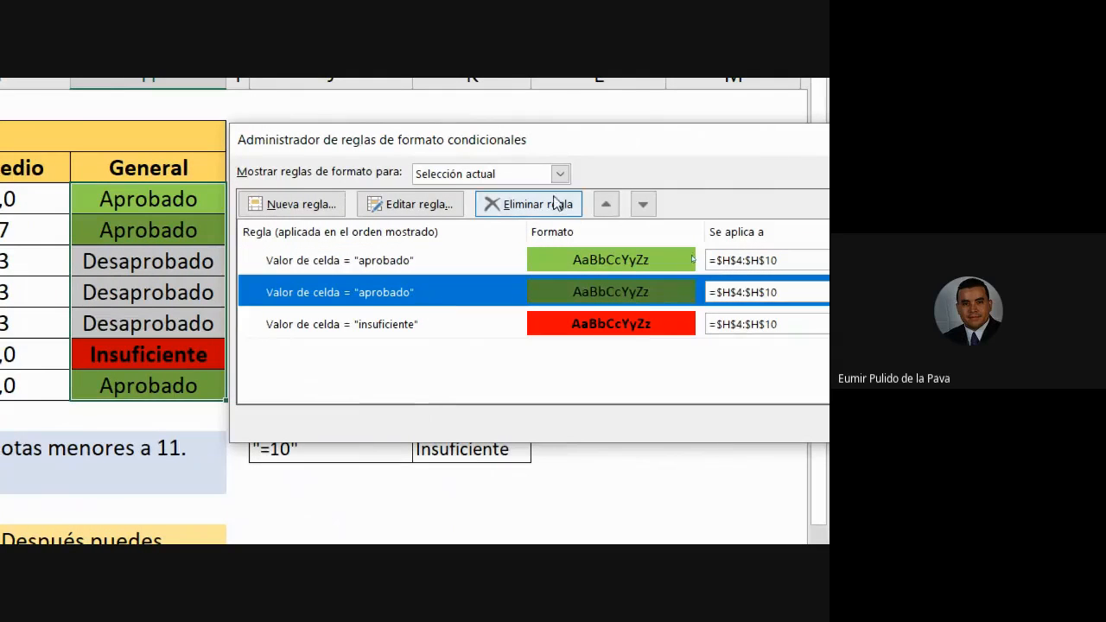
{"action": "left_click", "coordinate": [387, 268]}
{"action": "left_click", "coordinate": [384, 293]}
{"action": "left_click", "coordinate": [388, 266]}
{"action": "left_click", "coordinate": [382, 294]}
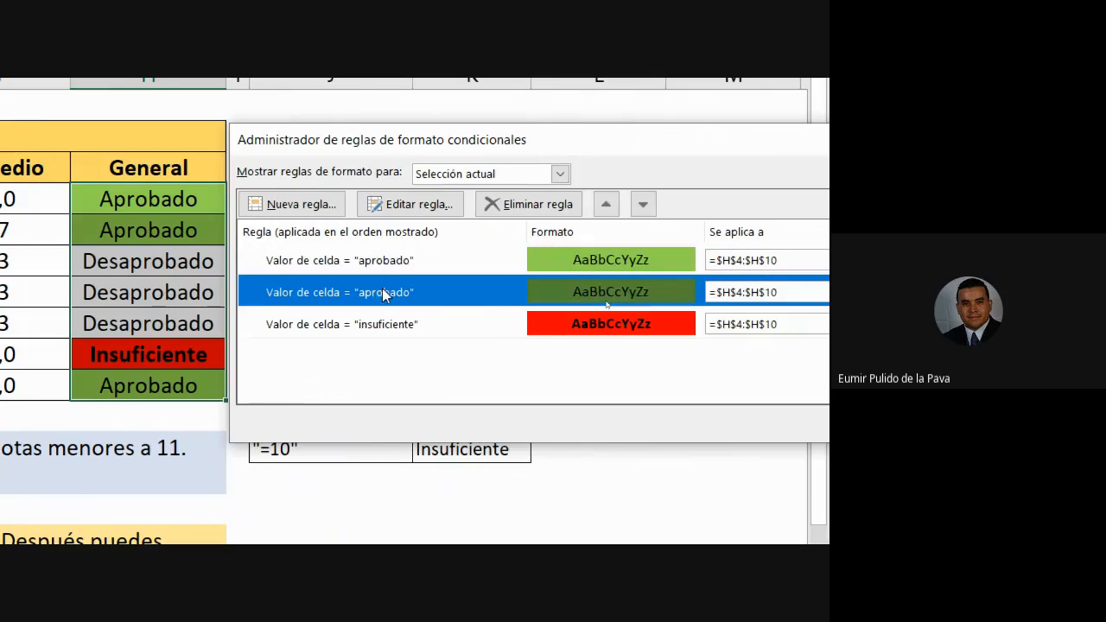
{"action": "left_click", "coordinate": [389, 269]}
{"action": "left_click", "coordinate": [384, 294]}
{"action": "left_click", "coordinate": [384, 266]}
{"action": "left_click", "coordinate": [384, 290]}
{"action": "left_click", "coordinate": [389, 268]}
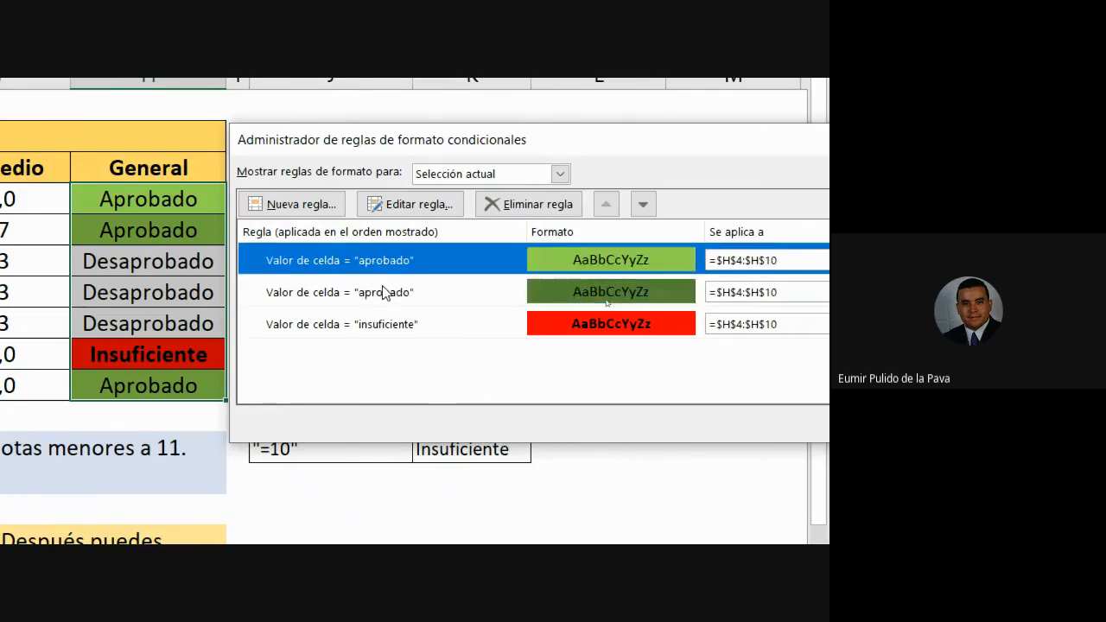
{"action": "left_click", "coordinate": [387, 298]}
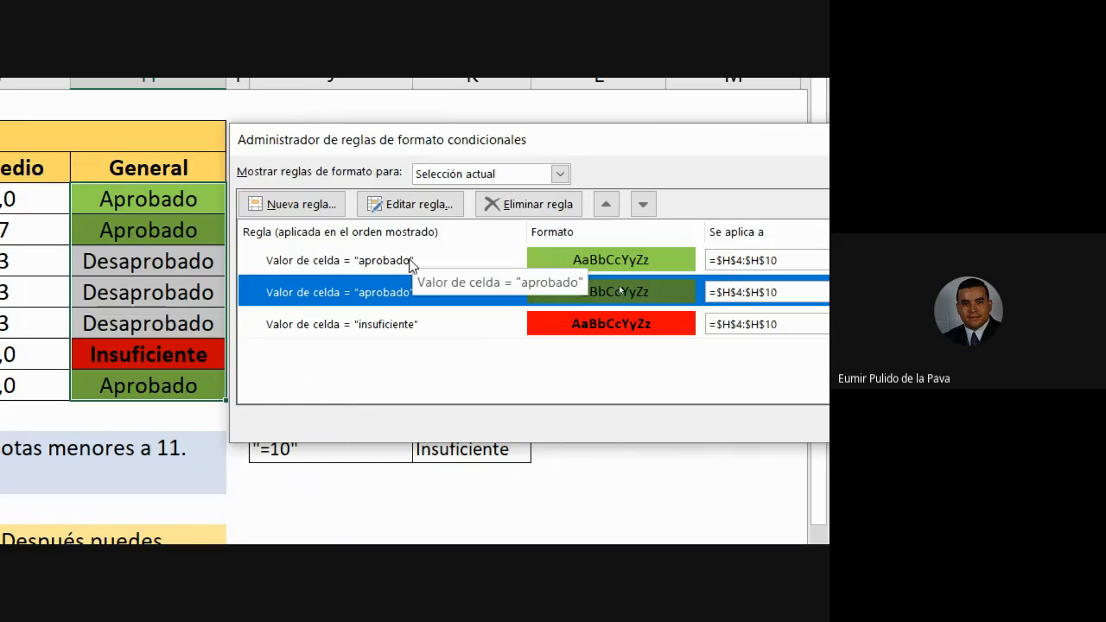
Delete the dark green aprobado rule, accept the remaining rules, and reopen Formato condicional.
{"action": "left_click", "coordinate": [529, 205]}
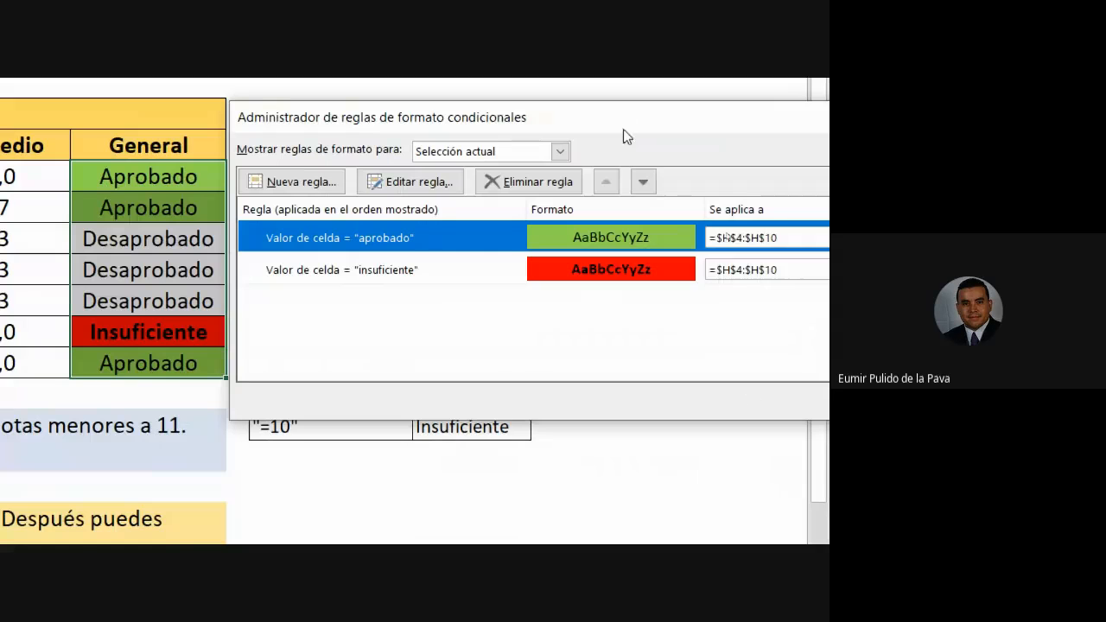
{"action": "left_click_drag", "start_coordinate": [622, 130], "coordinate": [278, 130]}
{"action": "left_click", "coordinate": [567, 398]}
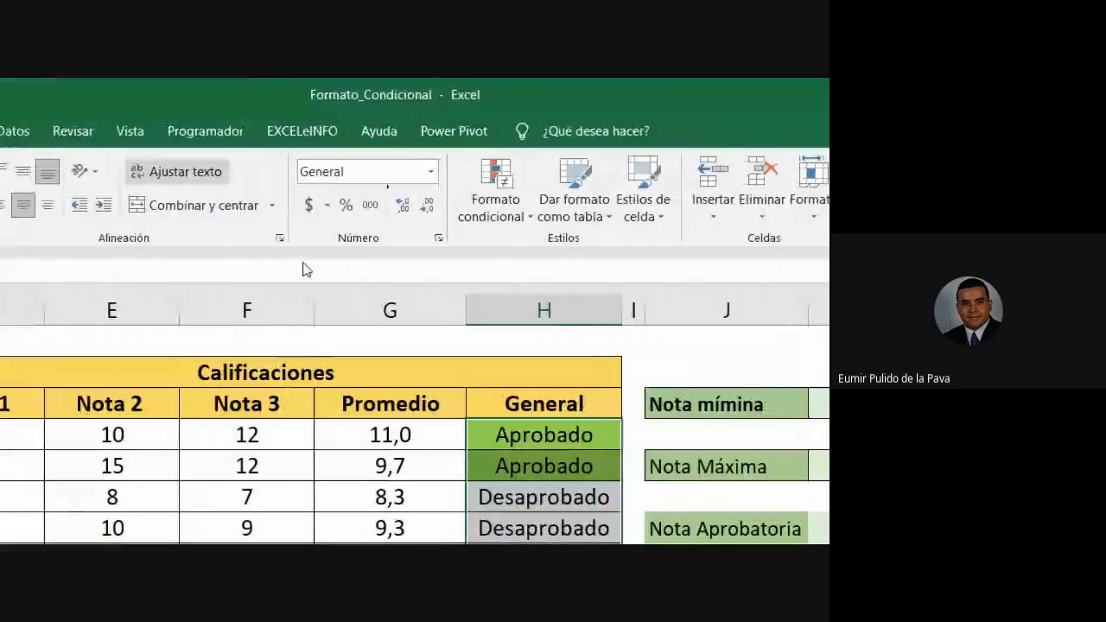
{"action": "left_click", "coordinate": [473, 190]}
{"action": "mouse_move", "coordinate": [737, 253]}
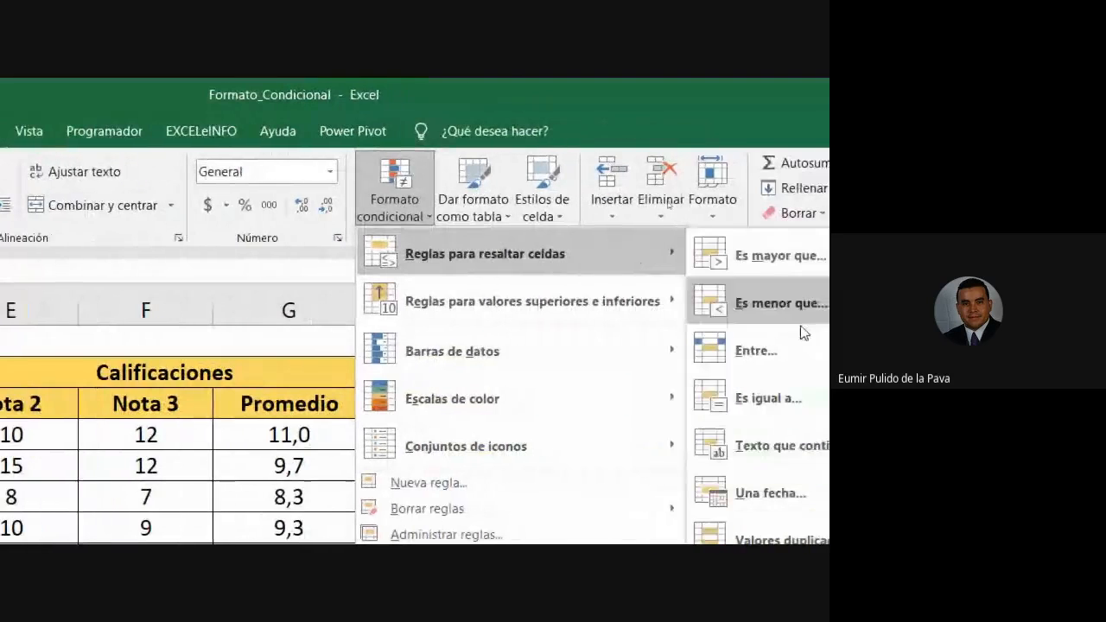
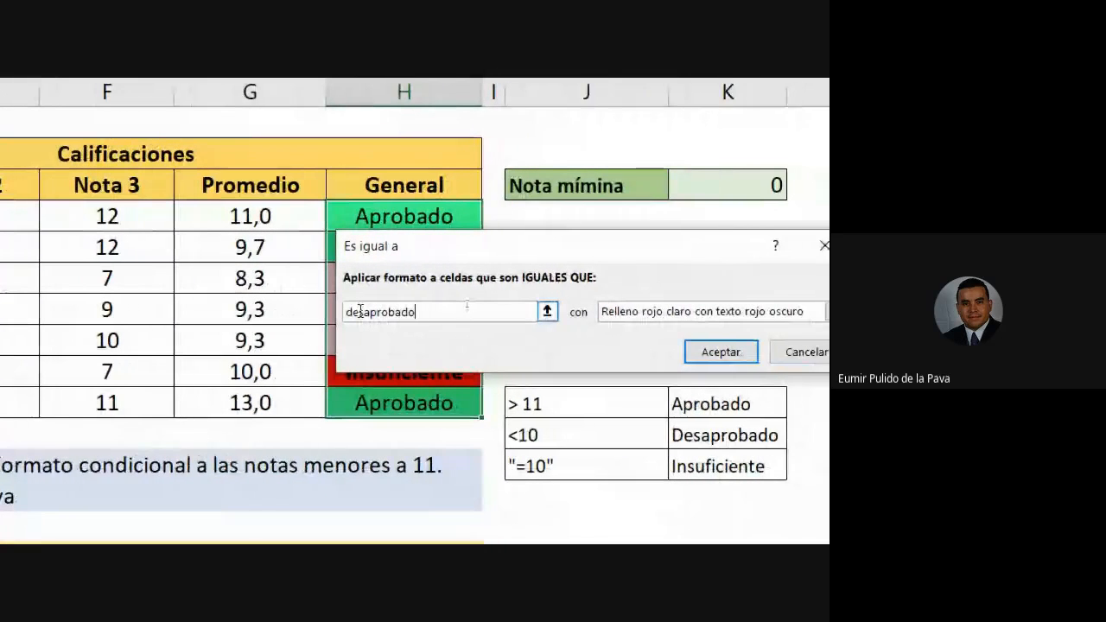
Apply a custom yellow fill to the Desaprobado equal-to rule.
{"action": "left_click", "coordinate": [770, 312]}
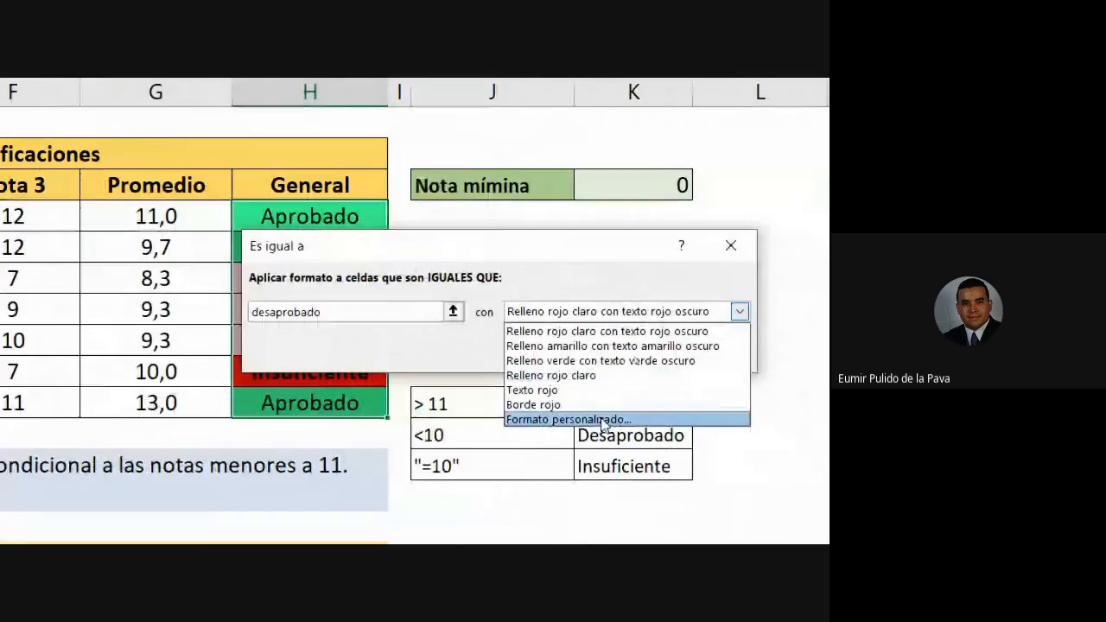
{"action": "left_click", "coordinate": [587, 419]}
{"action": "left_click", "coordinate": [300, 232]}
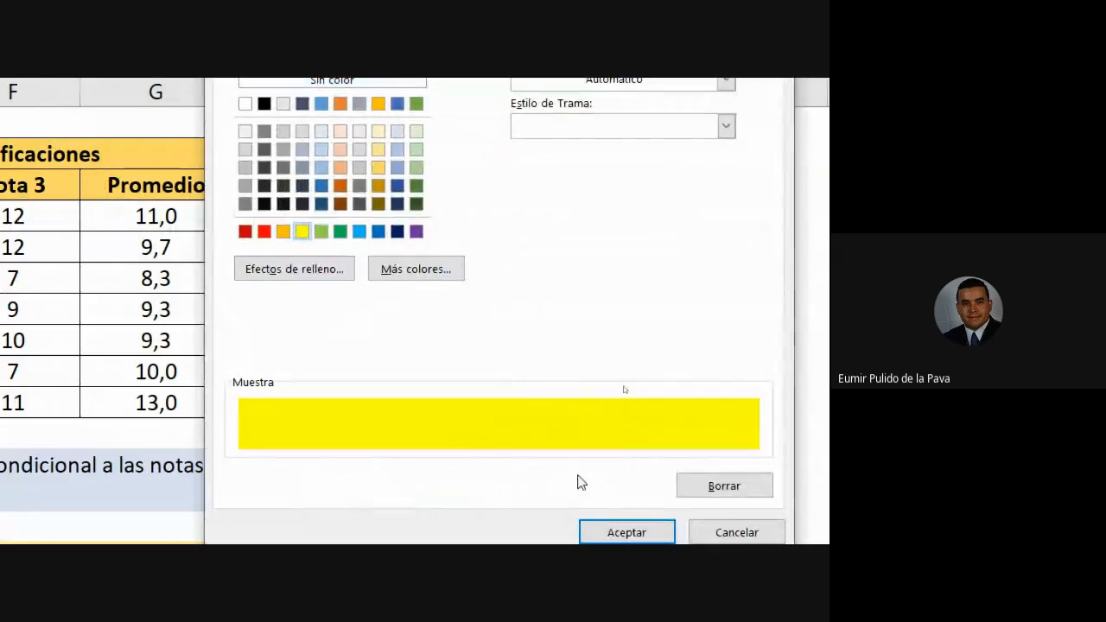
{"action": "left_click", "coordinate": [609, 532]}
{"action": "left_click", "coordinate": [626, 336]}
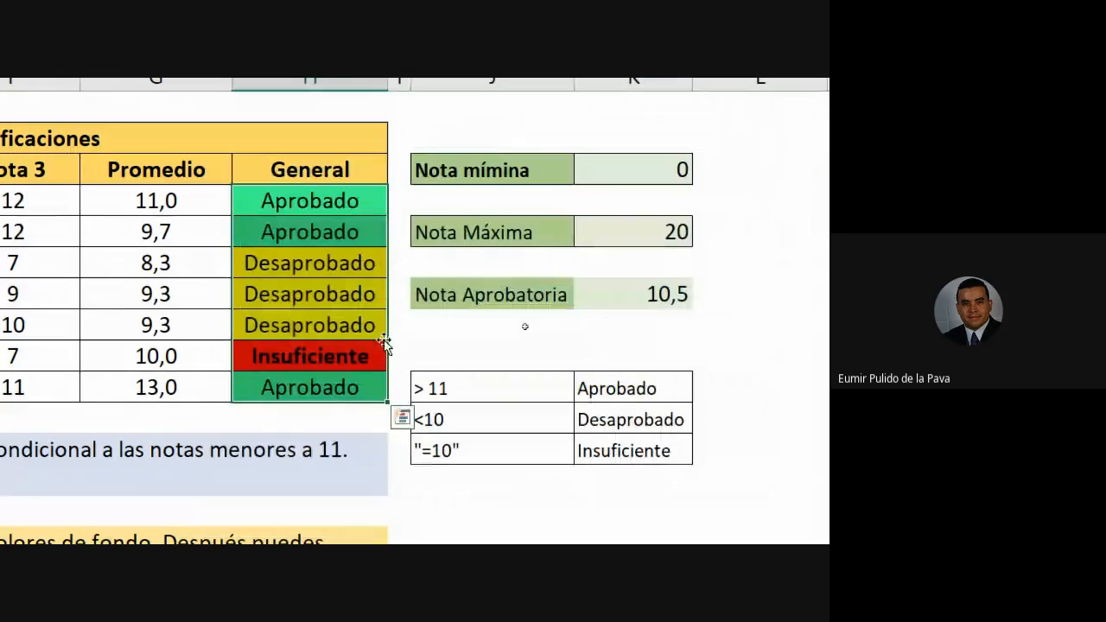
Reselect the General grades H4:H10 to review their conditional formatting.
{"action": "left_click", "coordinate": [417, 380]}
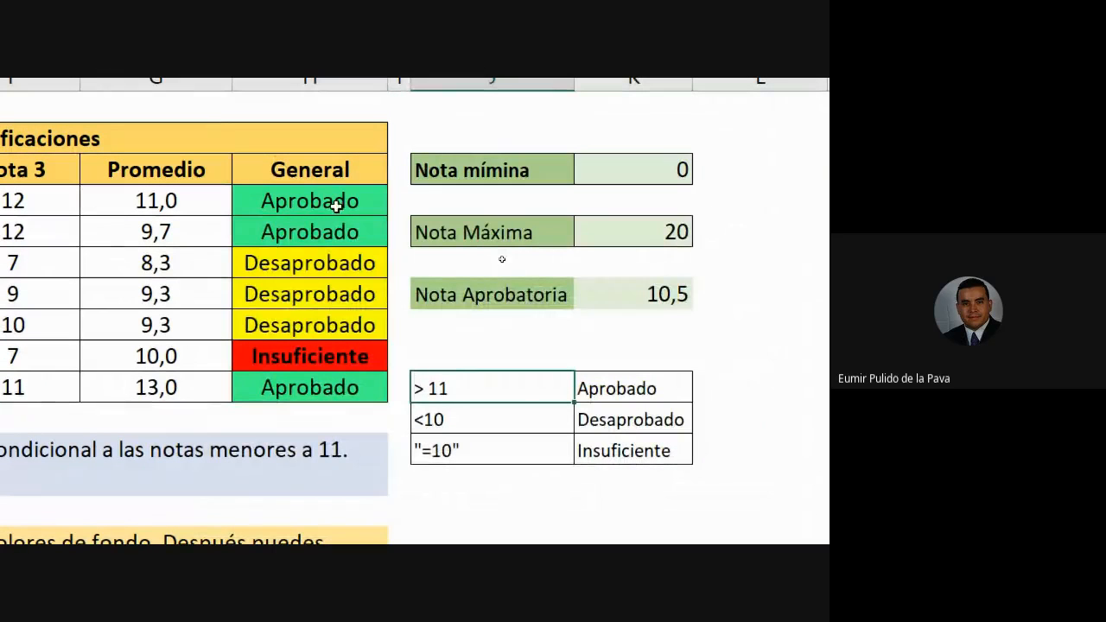
{"action": "left_click_drag", "start_coordinate": [333, 202], "coordinate": [329, 380]}
{"action": "left_click", "coordinate": [285, 88]}
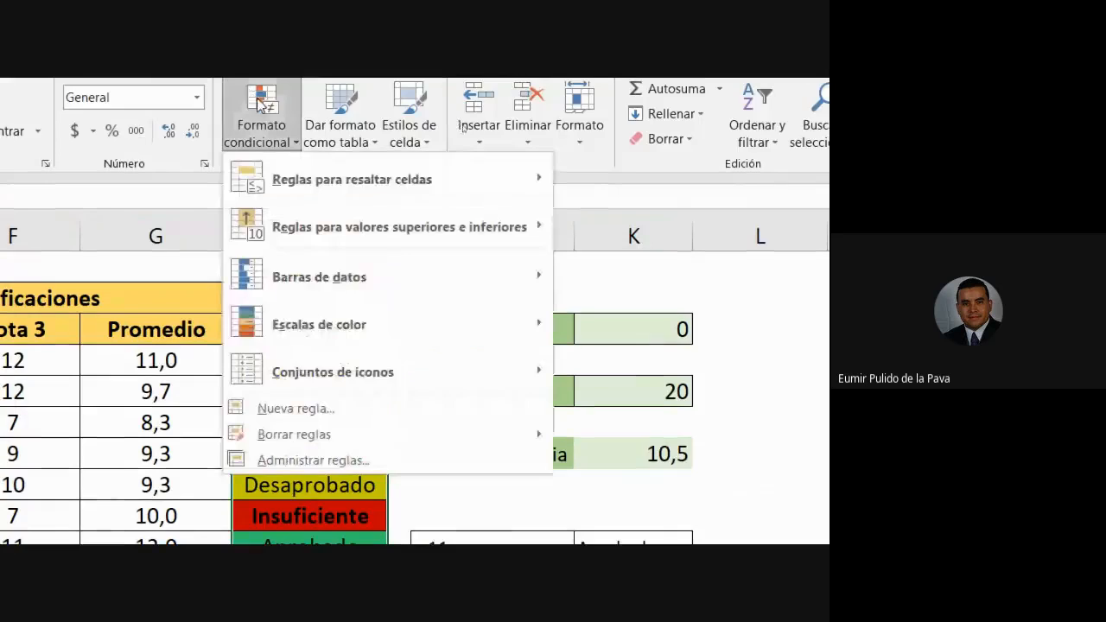
Review the aprobado, insuficiente and desaprobado rules, and reconfirm the desaprobado rule's yellow fill.
{"action": "left_click", "coordinate": [315, 431]}
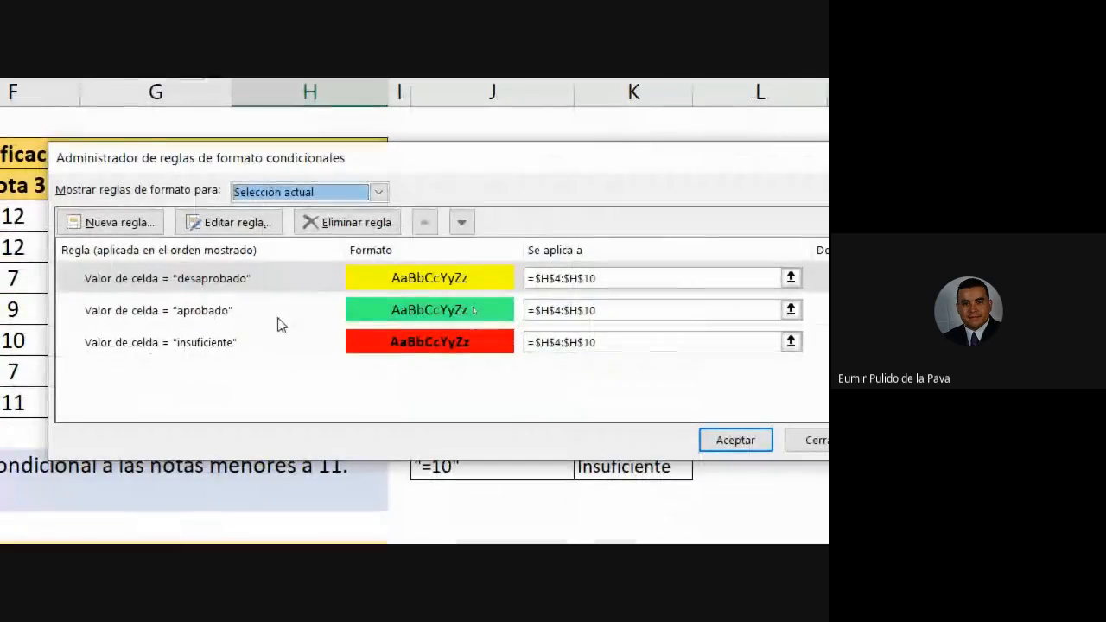
{"action": "left_click", "coordinate": [276, 315]}
{"action": "left_click", "coordinate": [268, 346]}
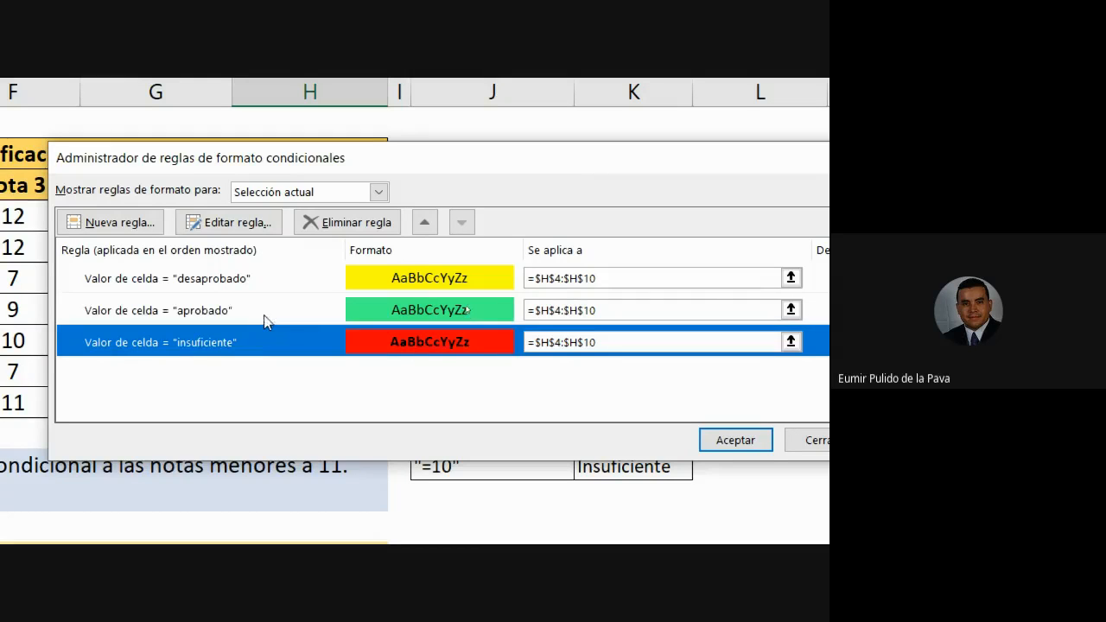
{"action": "left_click", "coordinate": [257, 281]}
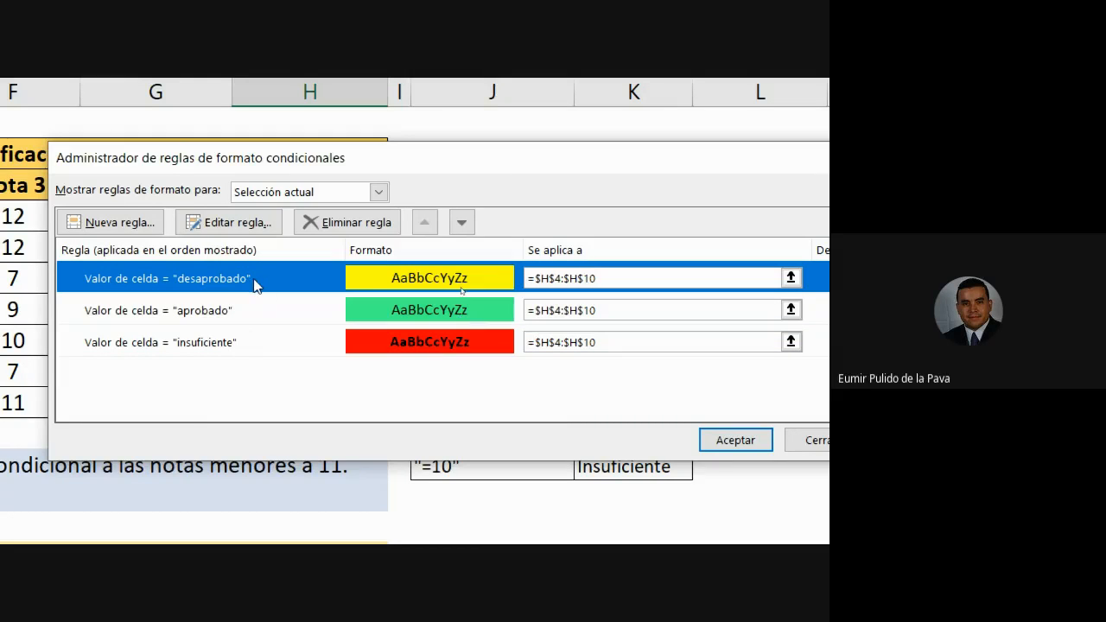
{"action": "left_click", "coordinate": [253, 226]}
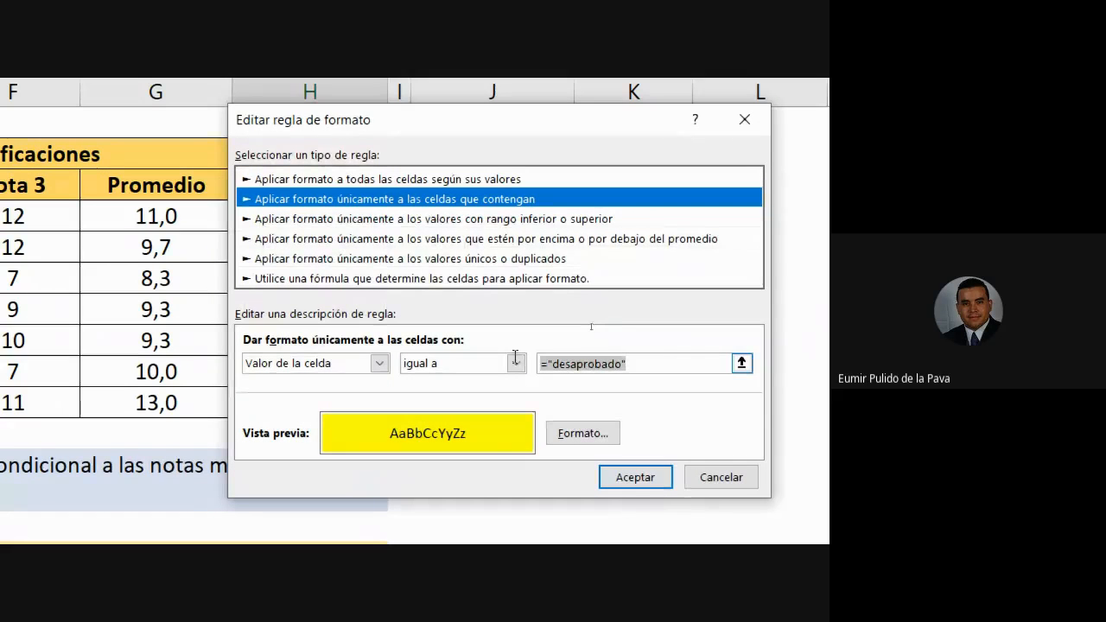
{"action": "left_click", "coordinate": [583, 433]}
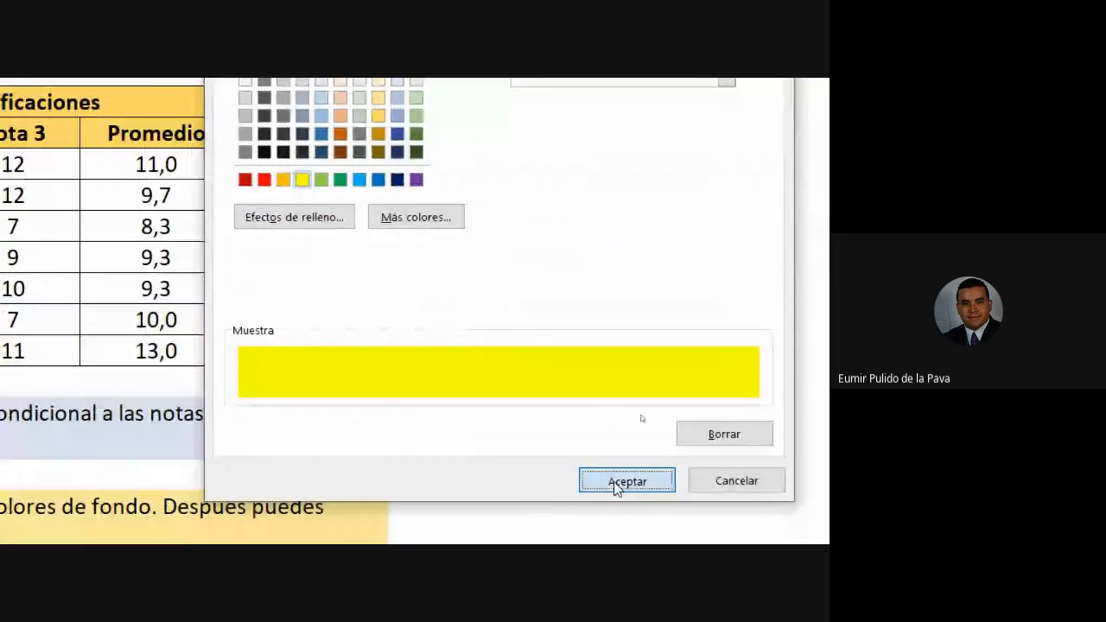
{"action": "left_click", "coordinate": [618, 482]}
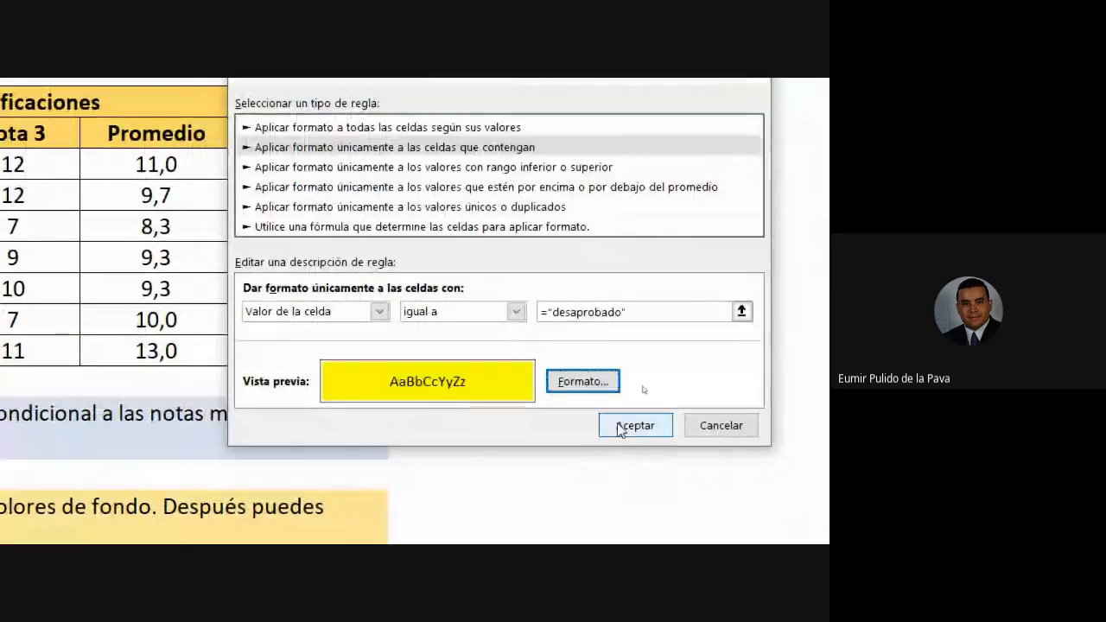
{"action": "left_click", "coordinate": [618, 427]}
{"action": "left_click", "coordinate": [731, 398]}
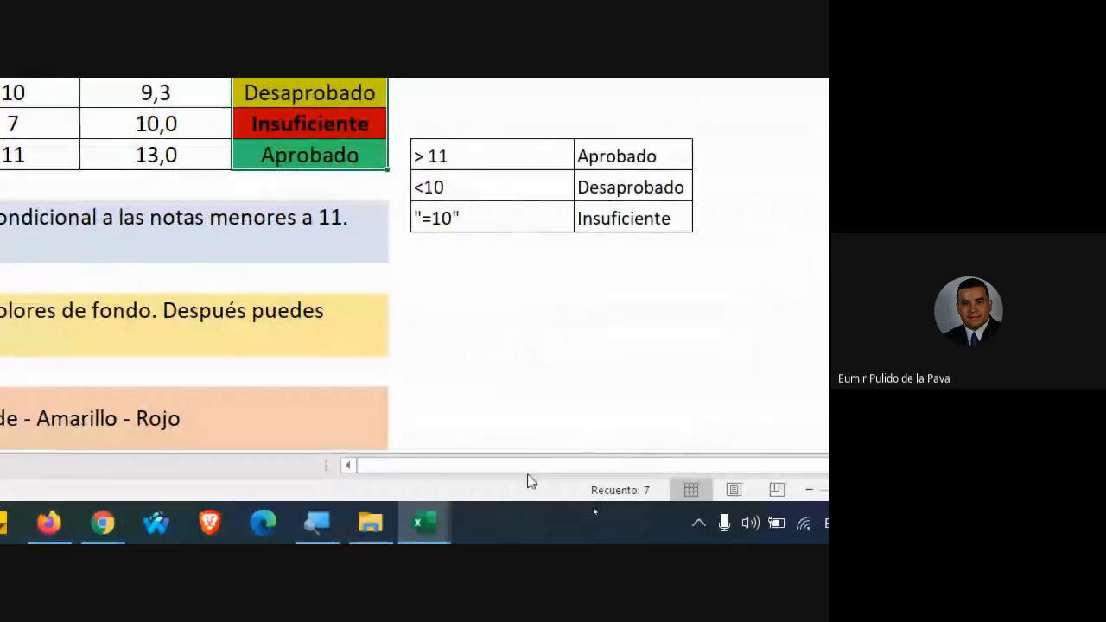
Reset the magnifier to 100%, close it, and return to the Formato_Condicional workbook.
{"action": "left_click", "coordinate": [327, 524]}
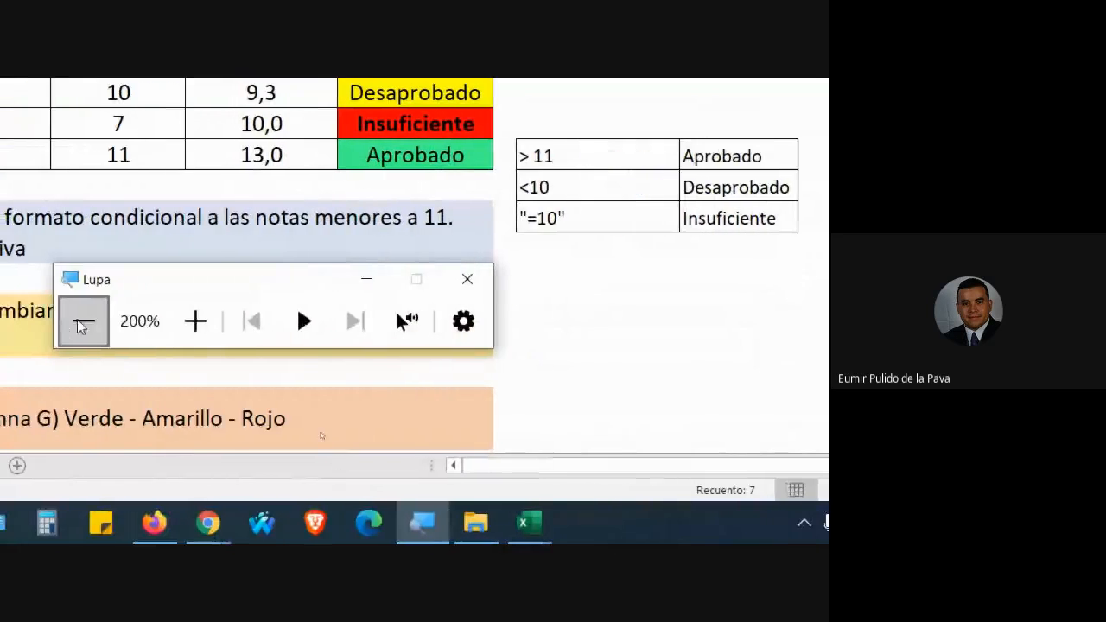
{"action": "left_click", "coordinate": [81, 324]}
{"action": "mouse_move", "coordinate": [207, 523]}
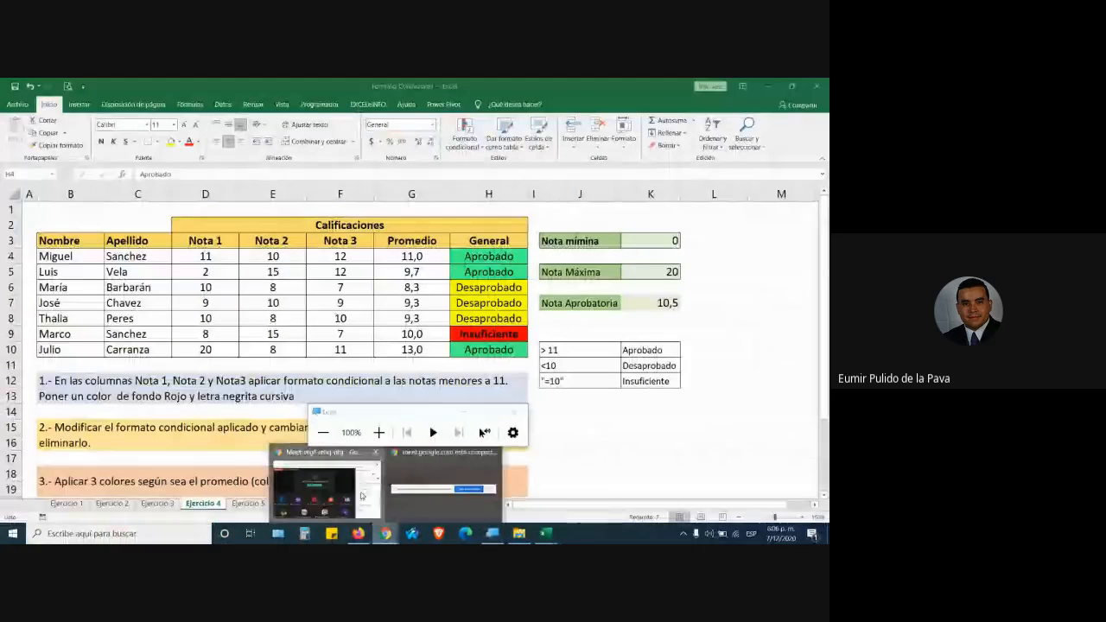
{"action": "left_click", "coordinate": [362, 496]}
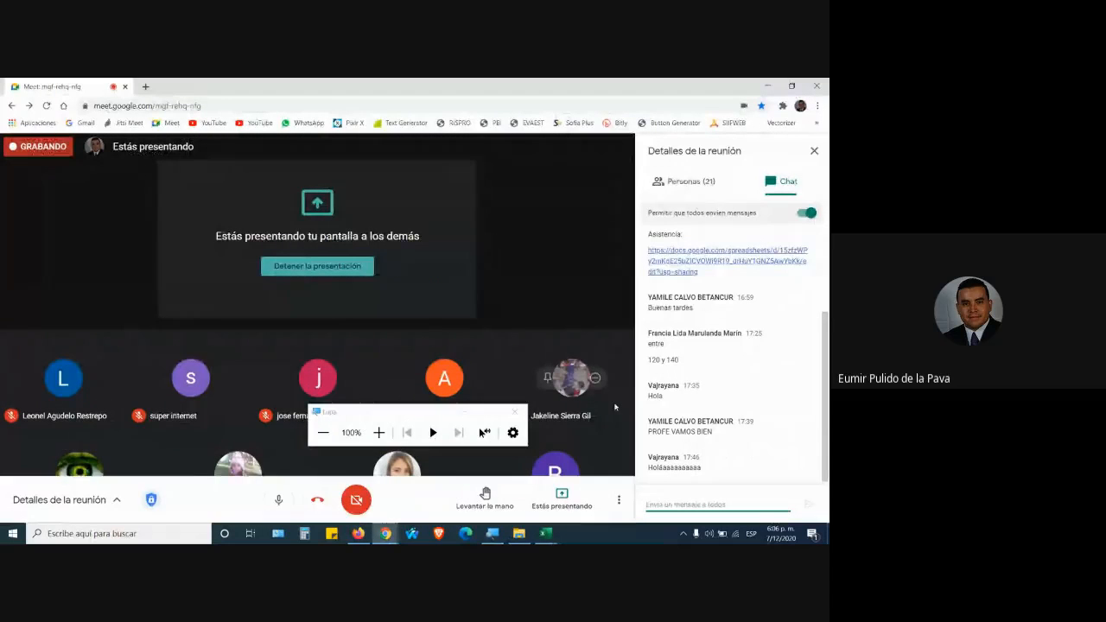
{"action": "left_click", "coordinate": [515, 411]}
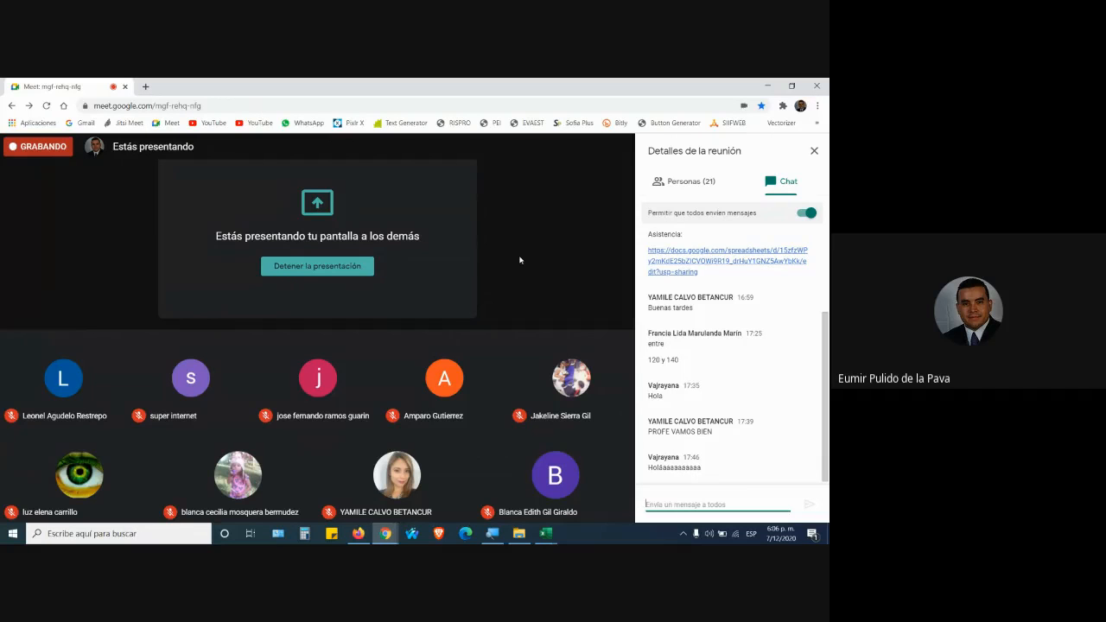
{"action": "left_click", "coordinate": [545, 533]}
{"action": "left_click", "coordinate": [581, 499]}
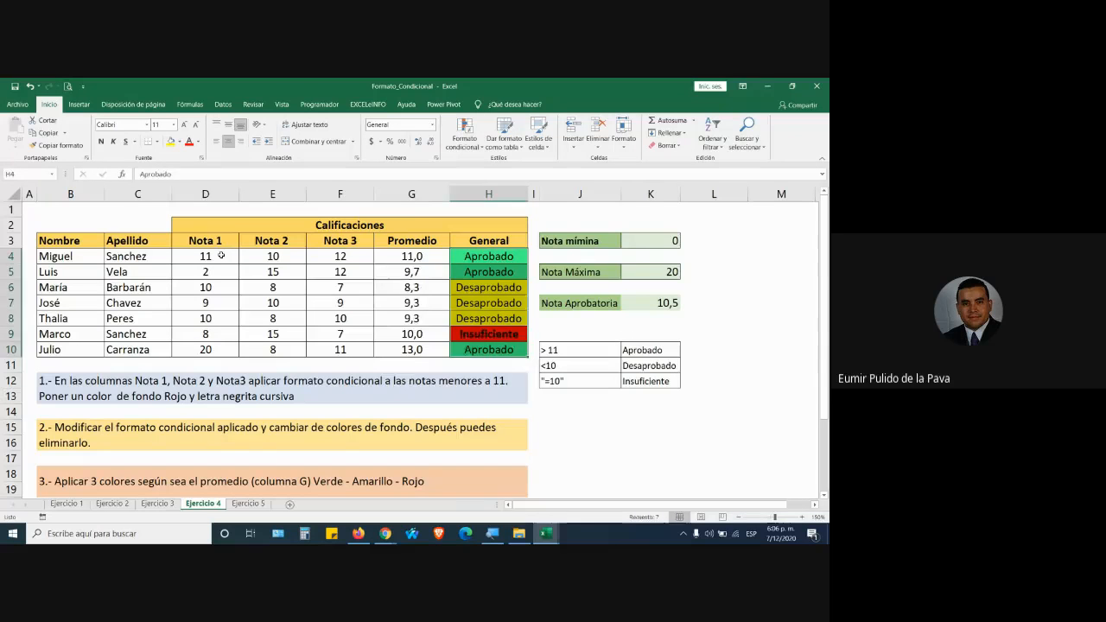
Add solid blue data bars to the Nota 1 grades in D4:D10.
{"action": "left_click_drag", "start_coordinate": [216, 255], "coordinate": [218, 349]}
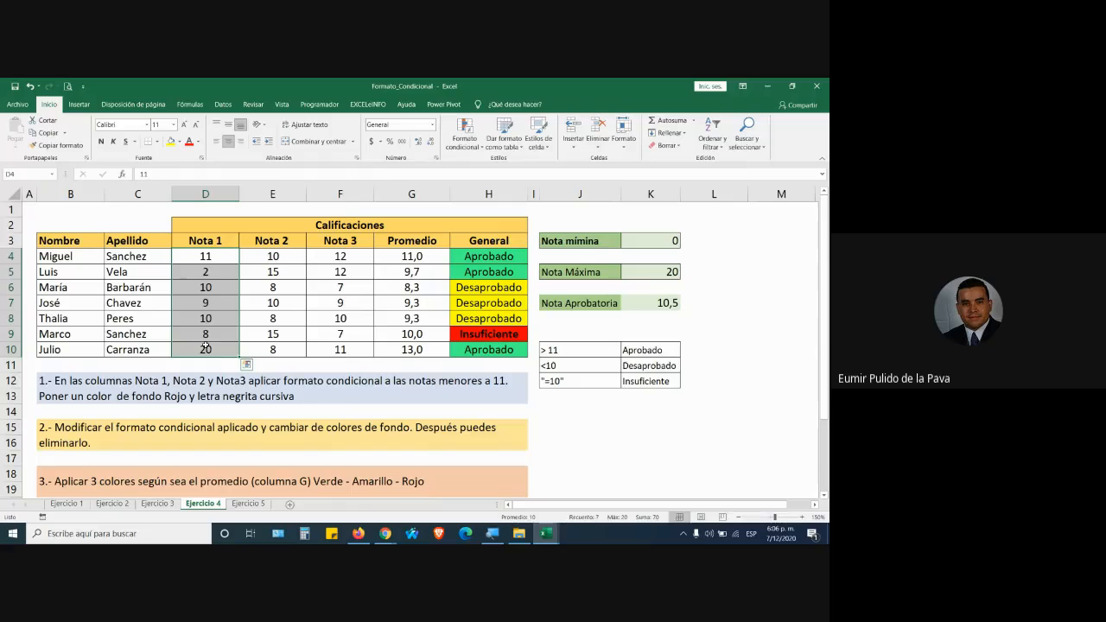
{"action": "left_click", "coordinate": [464, 140]}
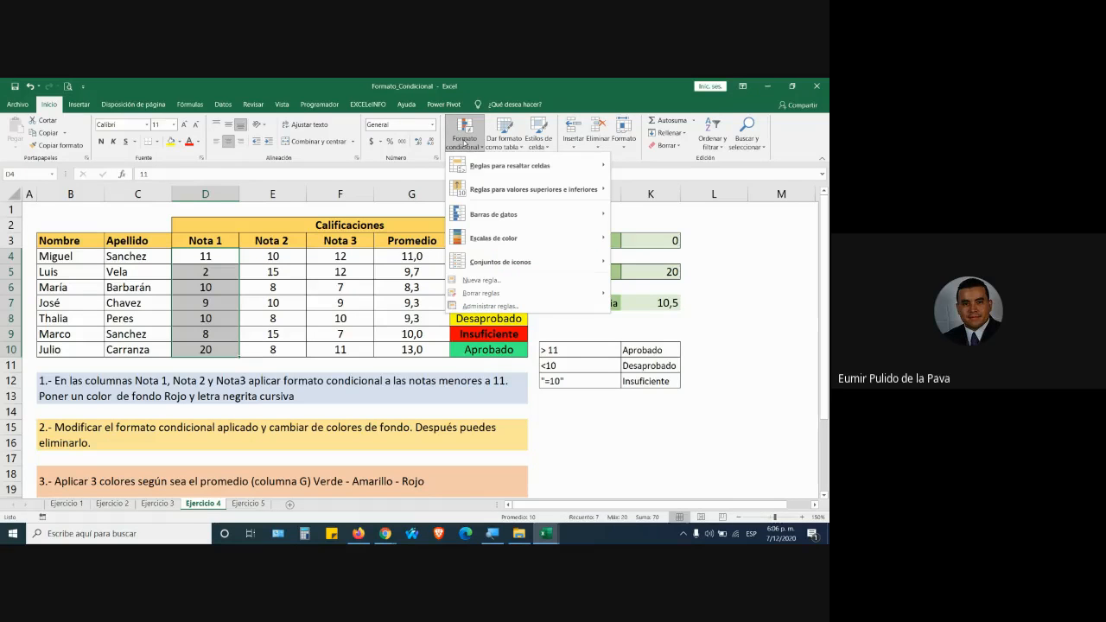
{"action": "mouse_move", "coordinate": [491, 222]}
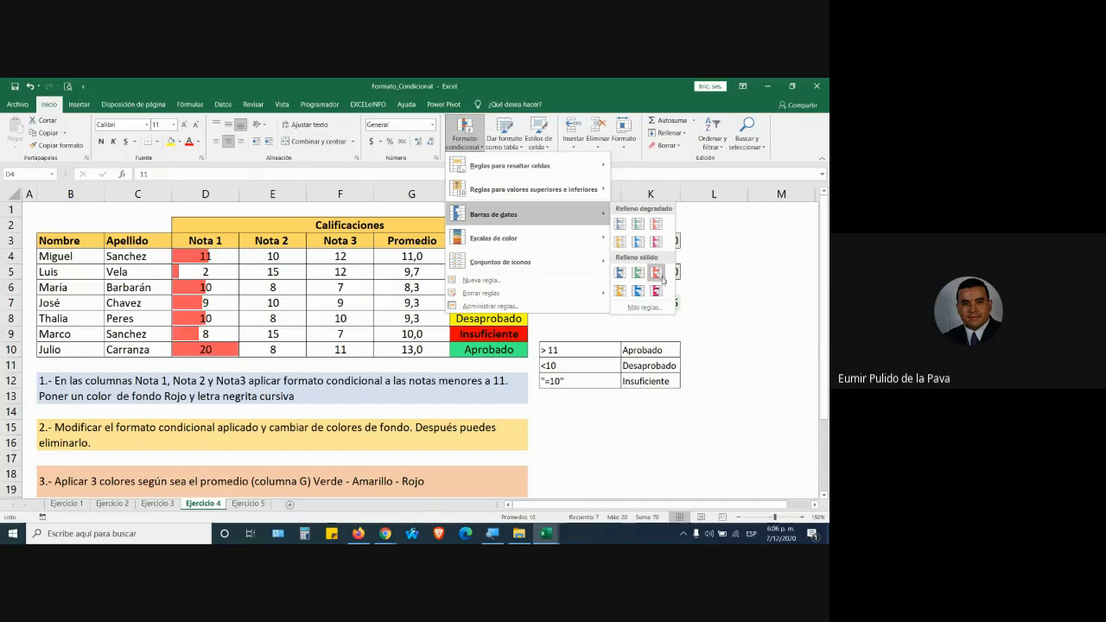
{"action": "left_click", "coordinate": [638, 290]}
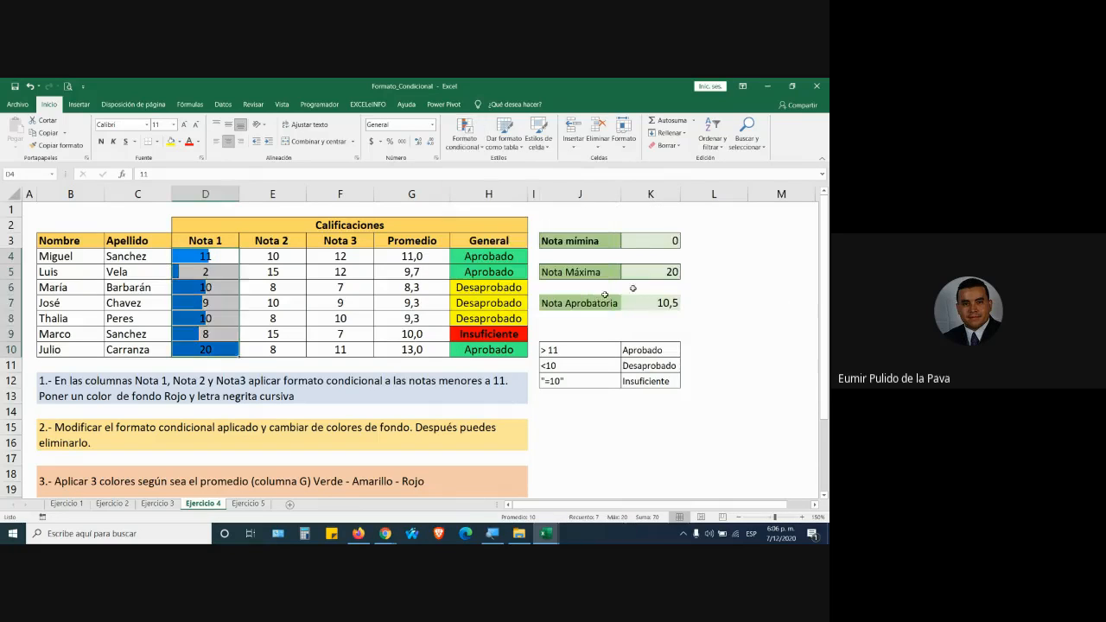
Reselect the Nota 1 grades D4:D10 and check the values in D10, D8, D7 and D4.
{"action": "left_click", "coordinate": [267, 275]}
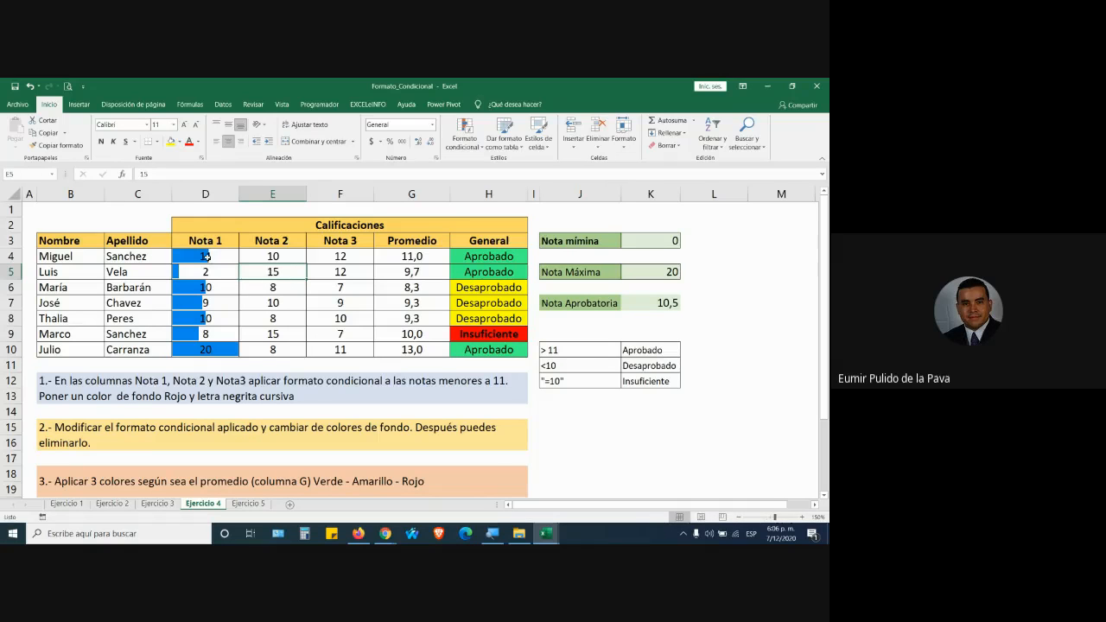
{"action": "left_click_drag", "start_coordinate": [207, 257], "coordinate": [207, 351]}
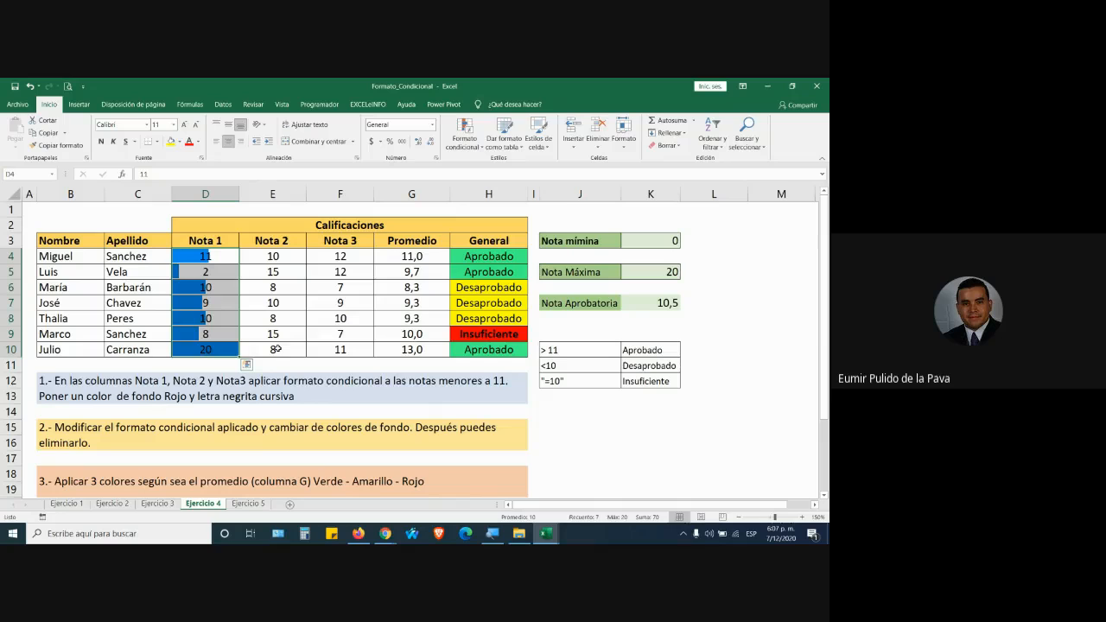
{"action": "left_click", "coordinate": [214, 349]}
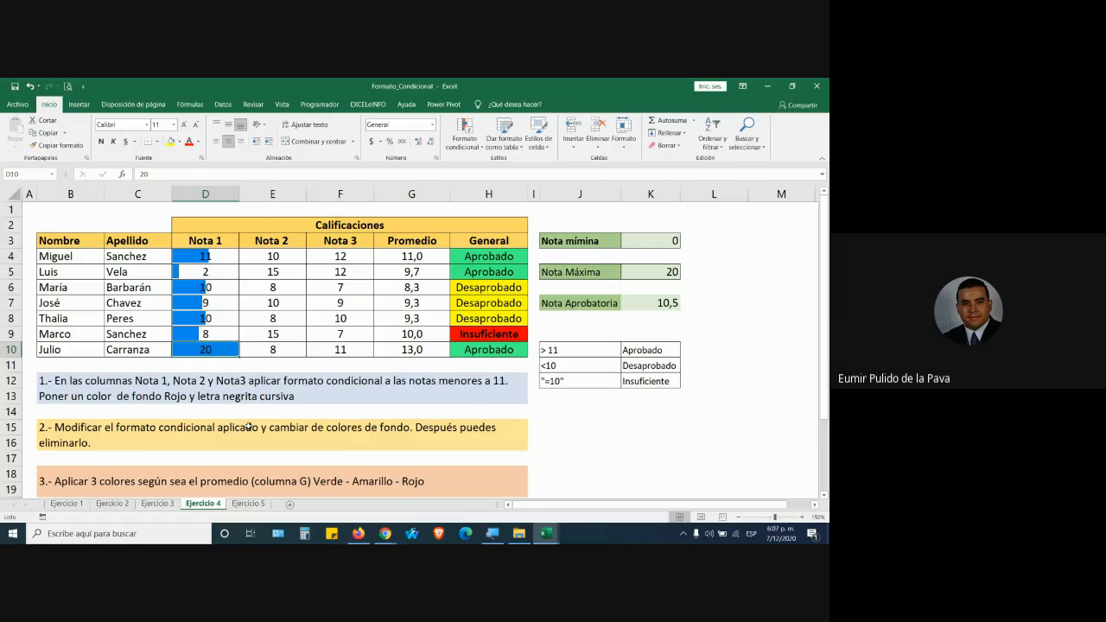
{"action": "left_click", "coordinate": [210, 317]}
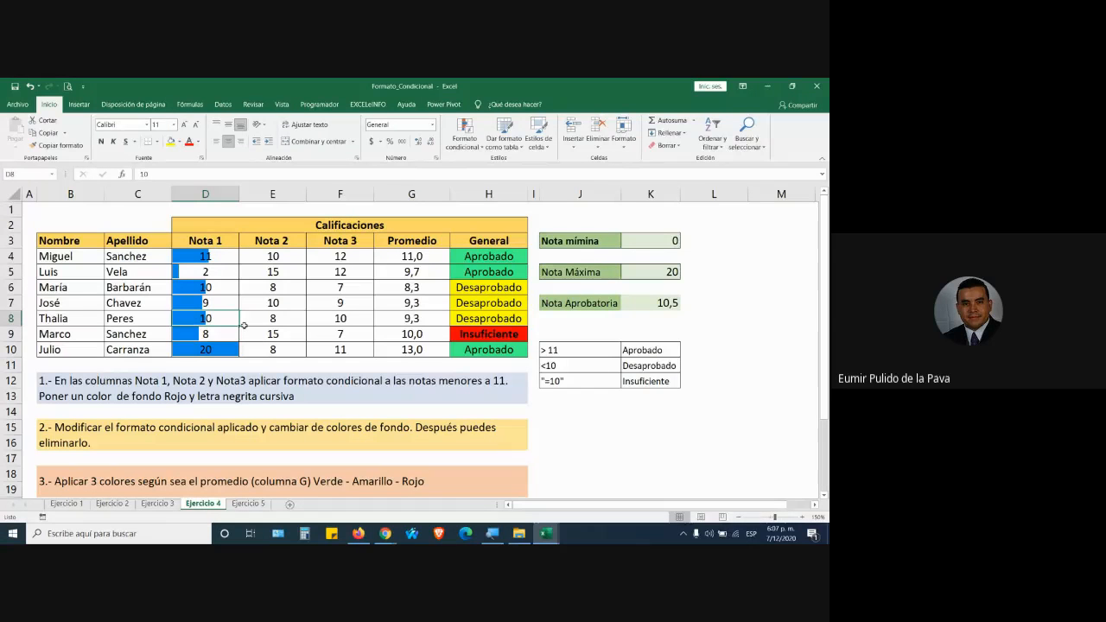
{"action": "left_click", "coordinate": [223, 299]}
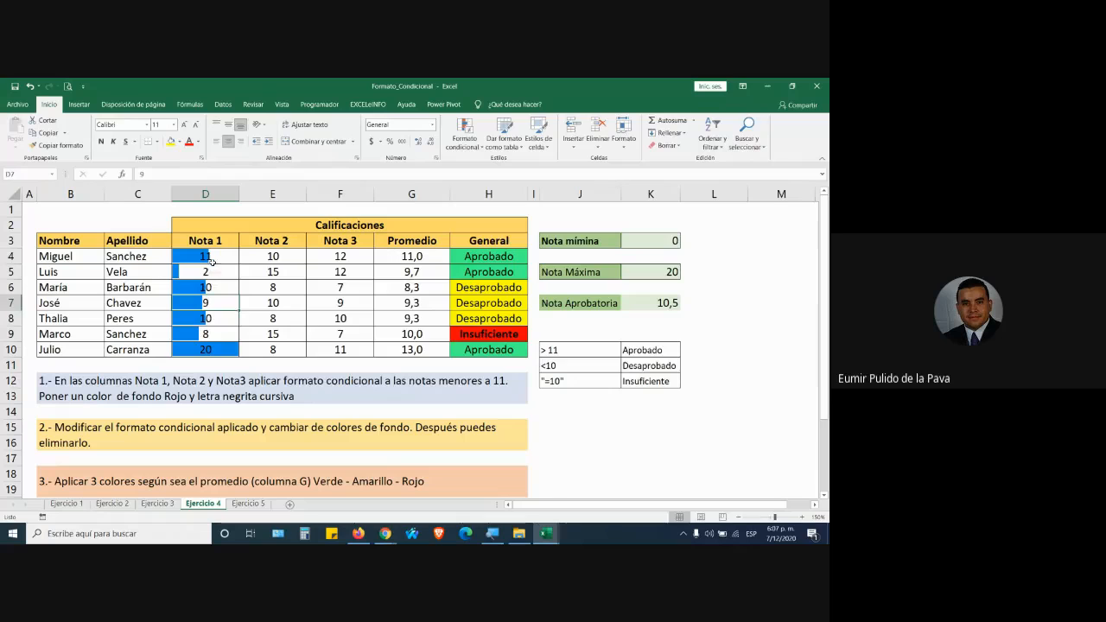
{"action": "left_click", "coordinate": [214, 259]}
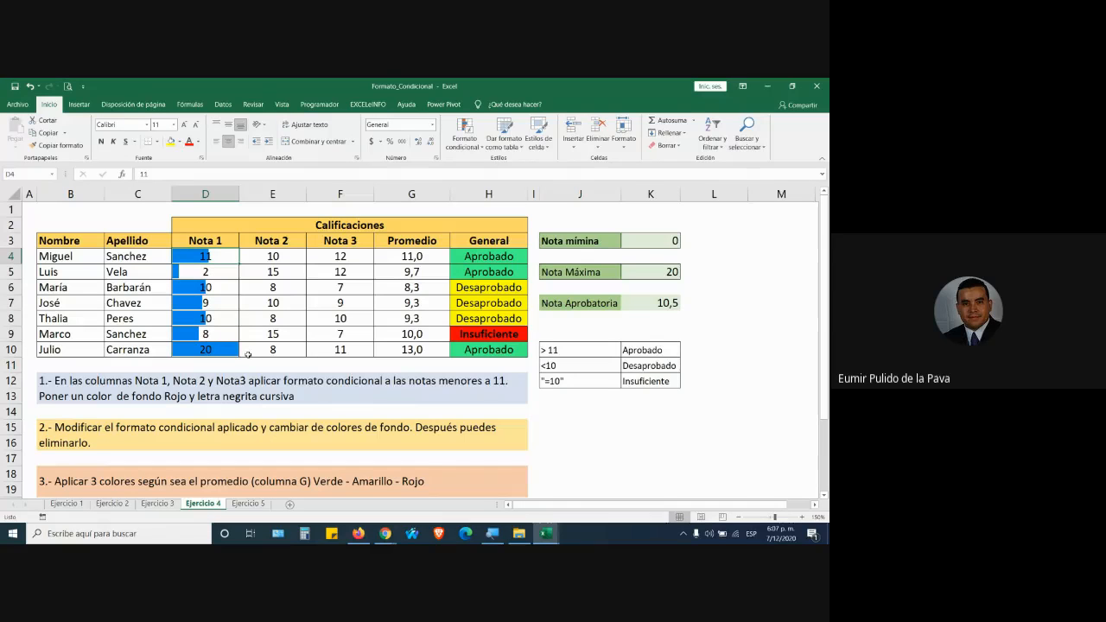
Change Nota 1 grades to 100 in D6, 50 in D9 and 90 in D4, then reselect D4:D10.
{"action": "key", "text": "Down"}
{"action": "key", "text": "Down"}
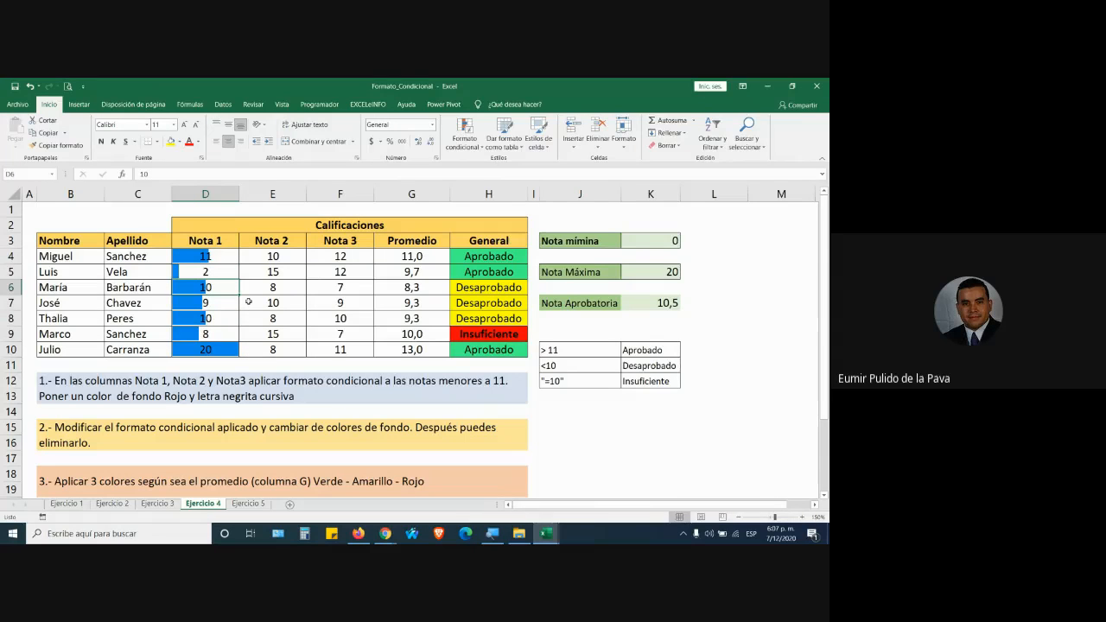
{"action": "type", "text": "100"}
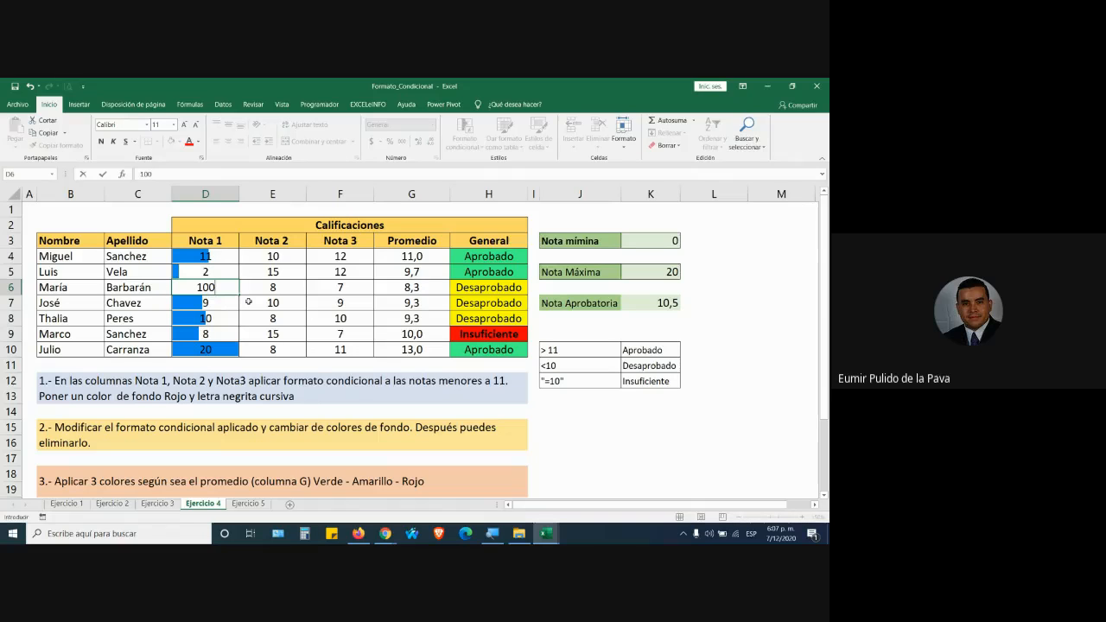
{"action": "key", "text": "Return"}
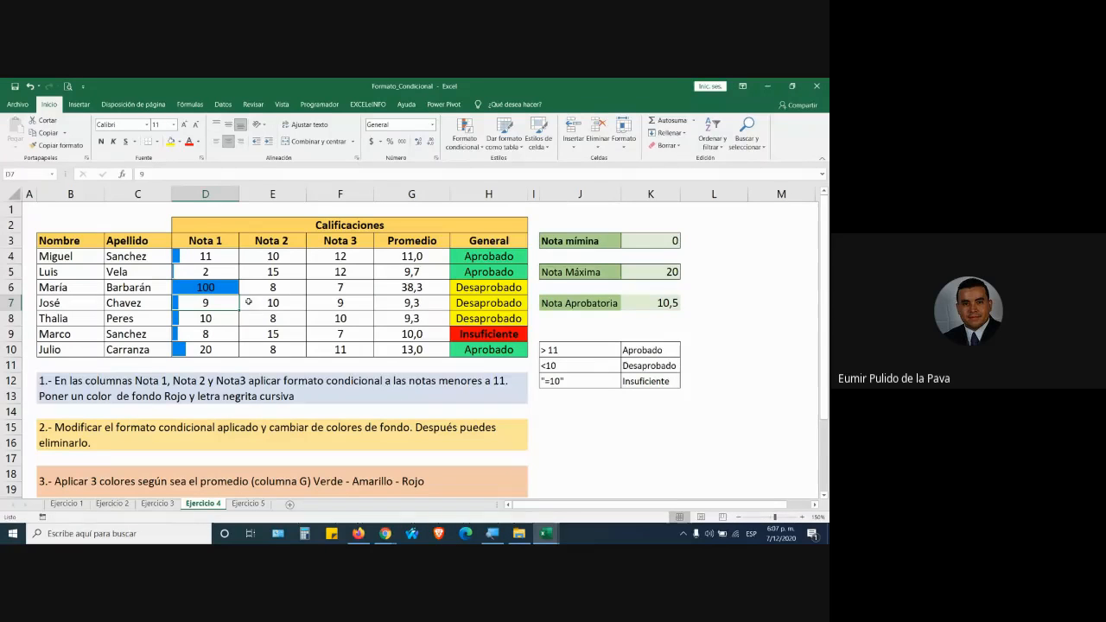
{"action": "left_click", "coordinate": [227, 287]}
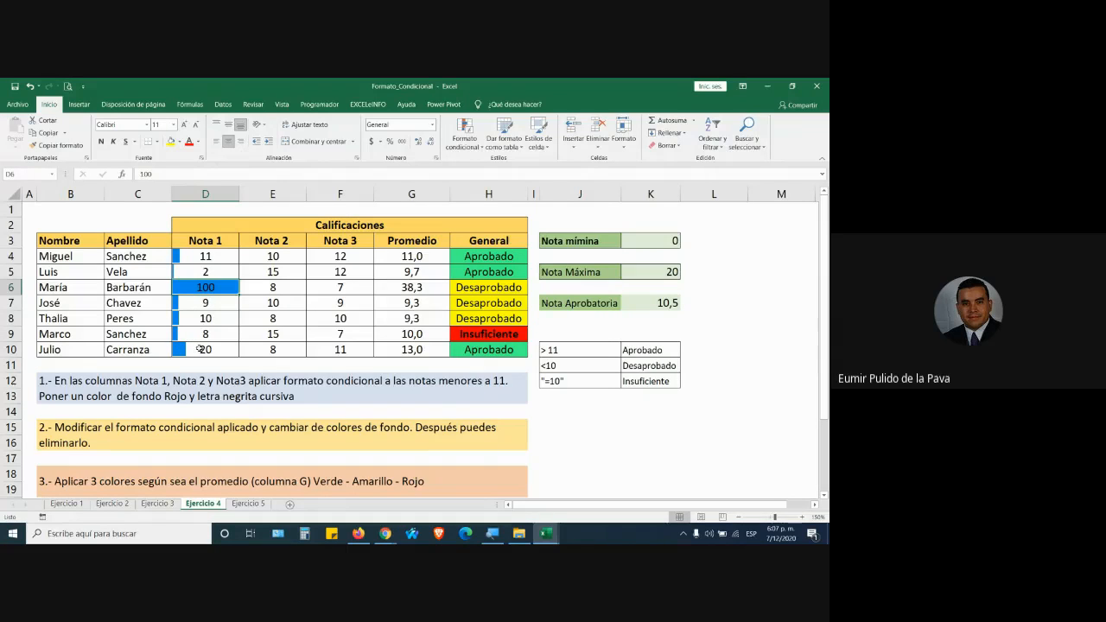
{"action": "left_click", "coordinate": [201, 334]}
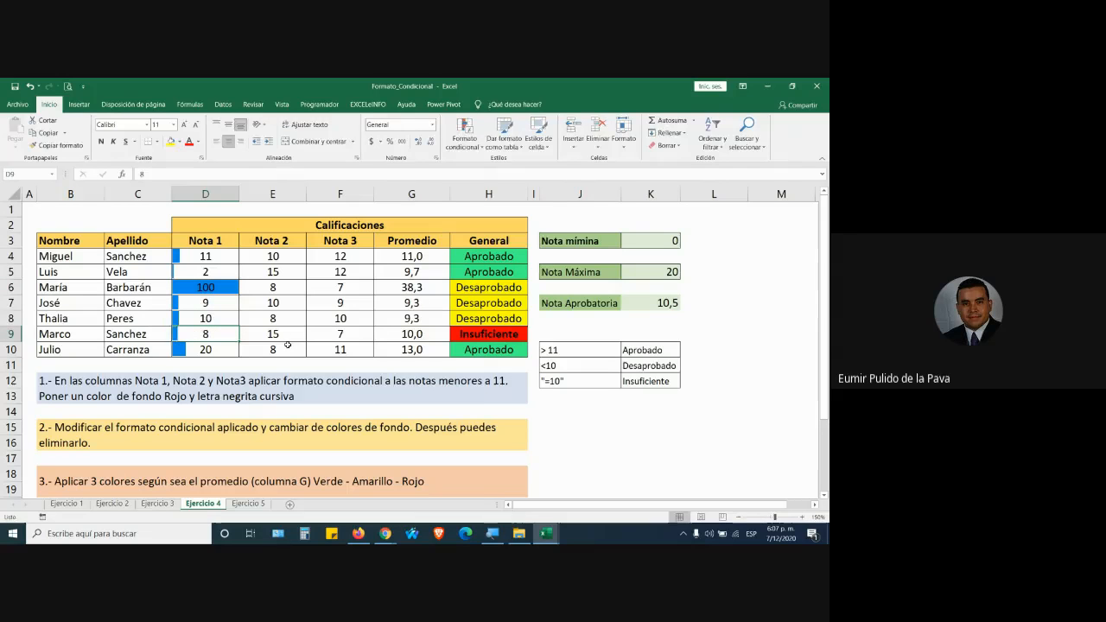
{"action": "type", "text": "50"}
{"action": "key", "text": "Return"}
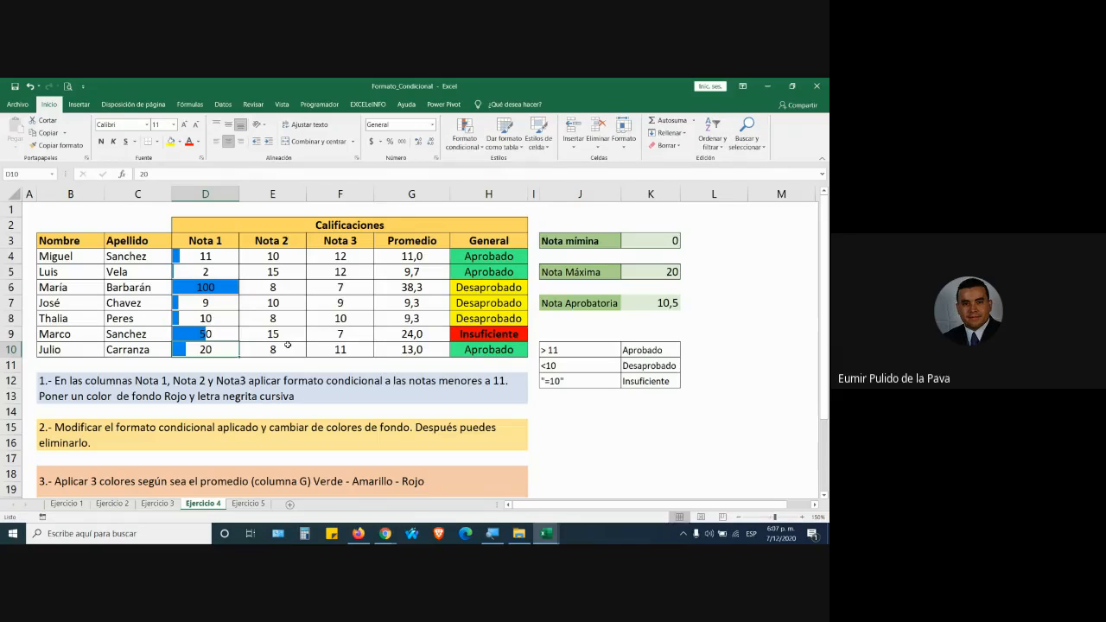
{"action": "left_click", "coordinate": [205, 255]}
{"action": "type", "text": "90"}
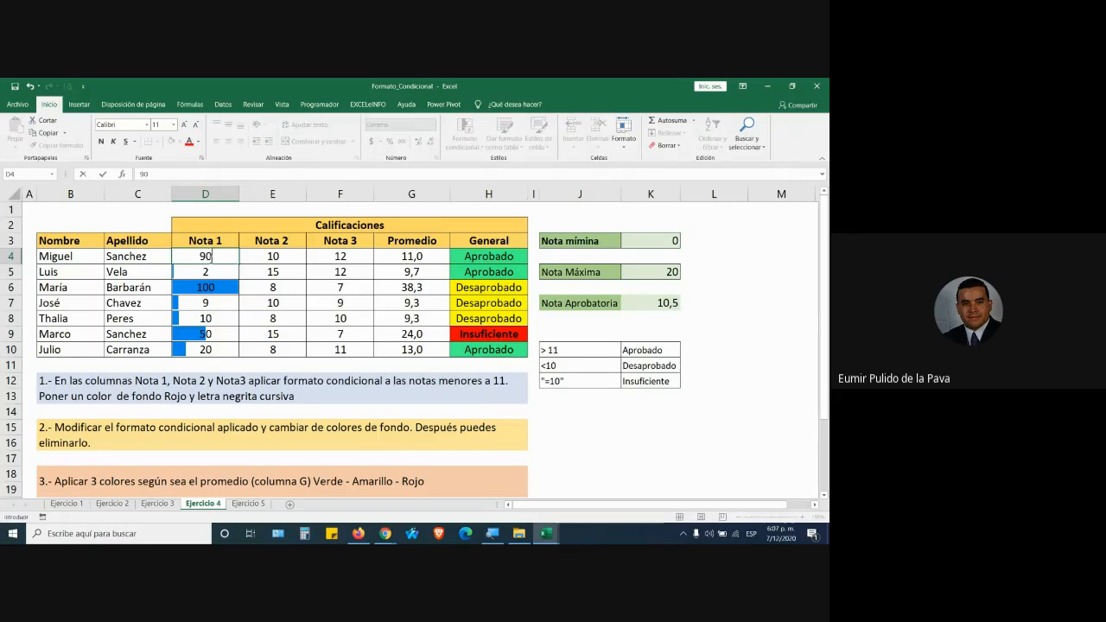
{"action": "key", "text": "Return"}
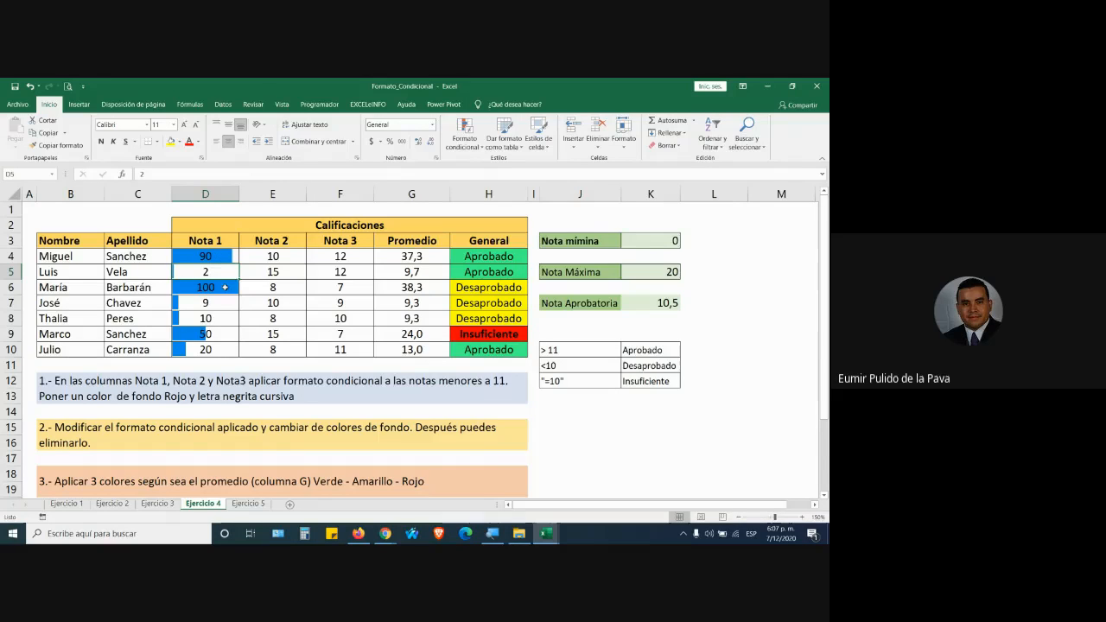
{"action": "left_click", "coordinate": [223, 288]}
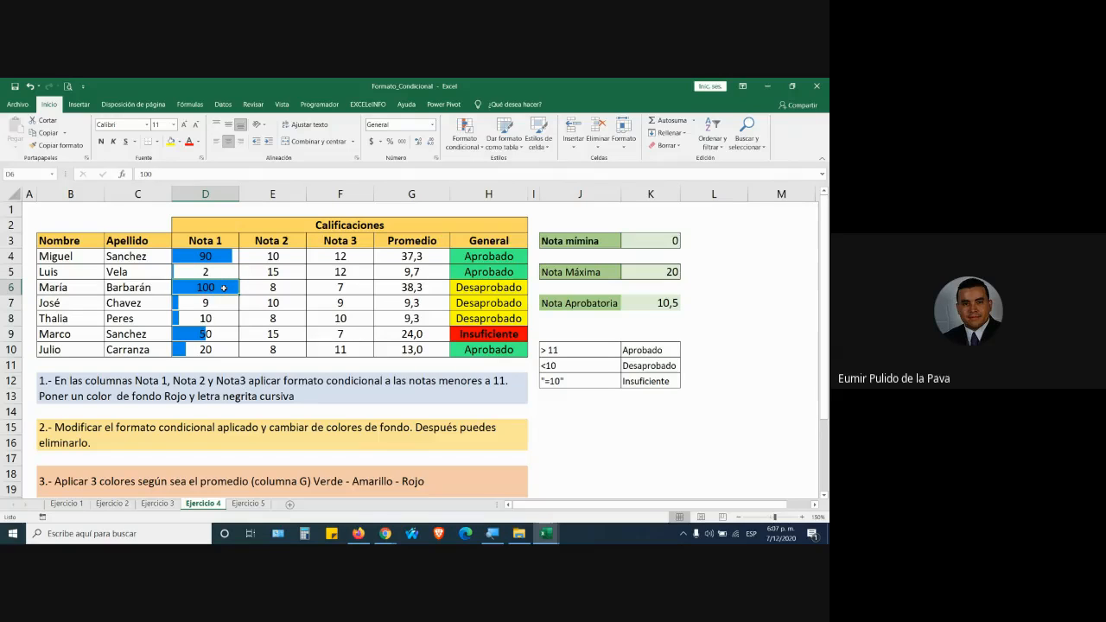
{"action": "left_click_drag", "start_coordinate": [207, 256], "coordinate": [215, 343]}
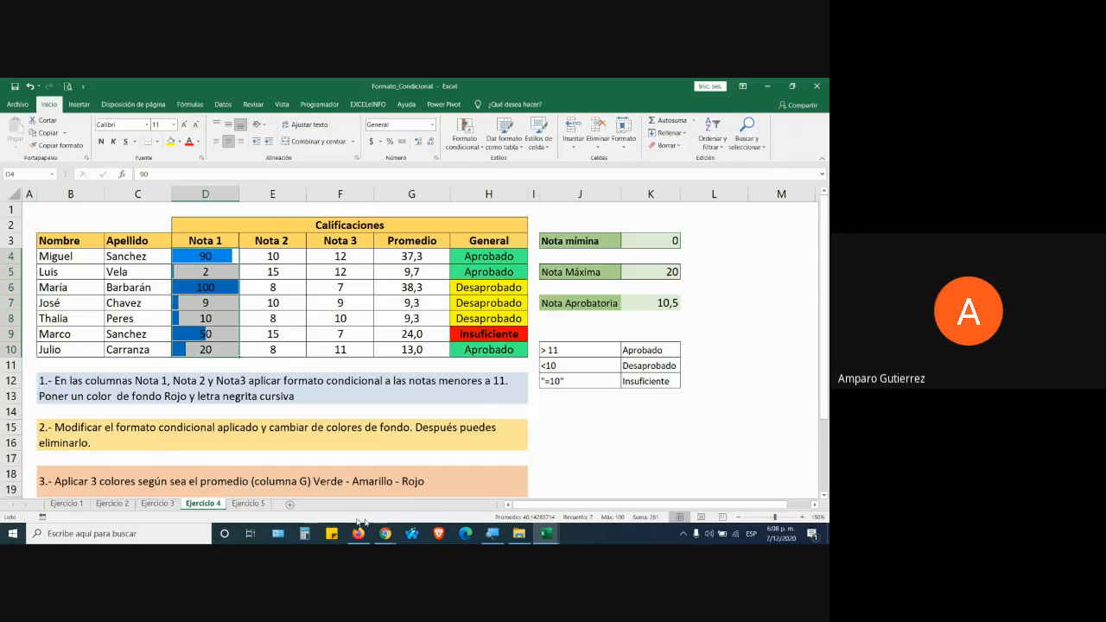
Check the Google Meet call, then return to Excel and show the Barras de datos styles.
{"action": "left_click", "coordinate": [387, 533]}
{"action": "left_click", "coordinate": [327, 485]}
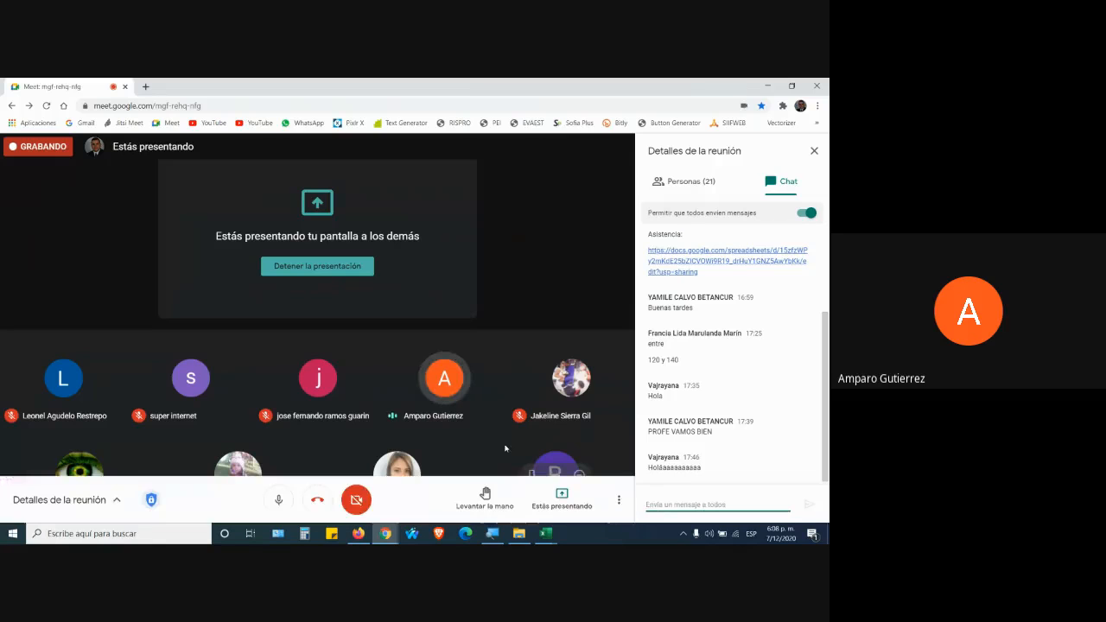
{"action": "left_click", "coordinate": [603, 483]}
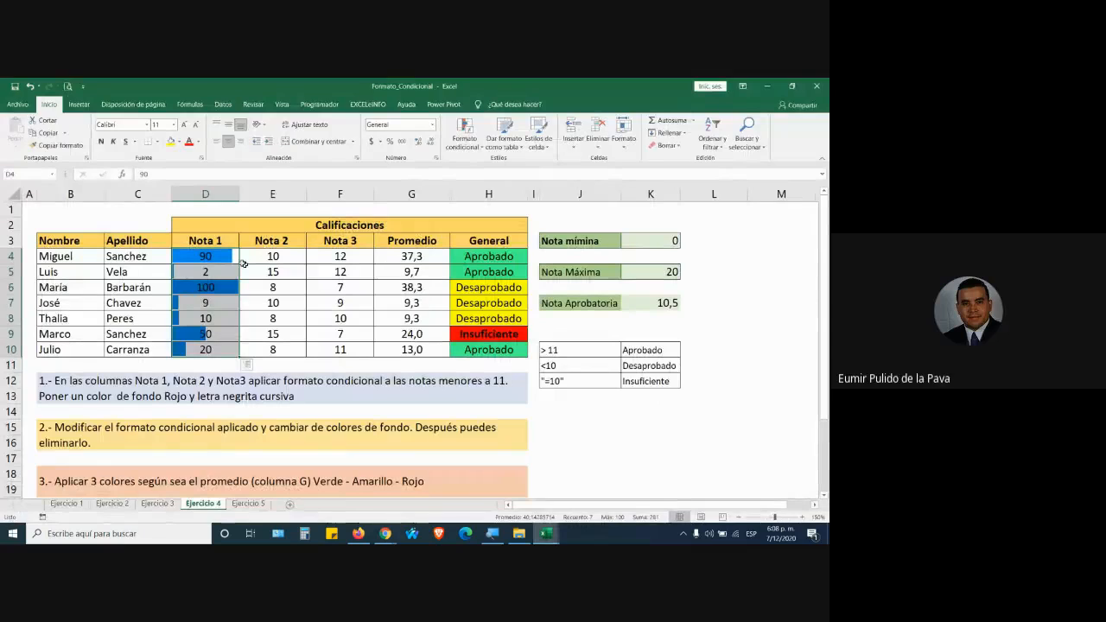
{"action": "left_click", "coordinate": [458, 147]}
{"action": "mouse_move", "coordinate": [495, 215]}
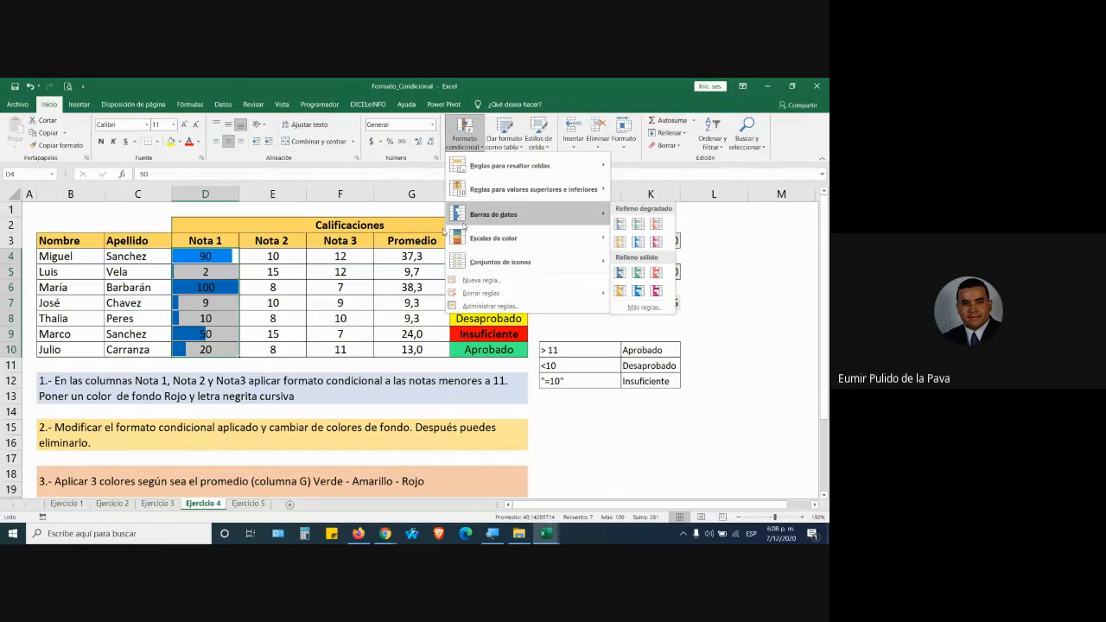
Dismiss the conditional formatting menu and click into cell E8.
{"action": "left_click", "coordinate": [251, 338]}
{"action": "left_click", "coordinate": [272, 317]}
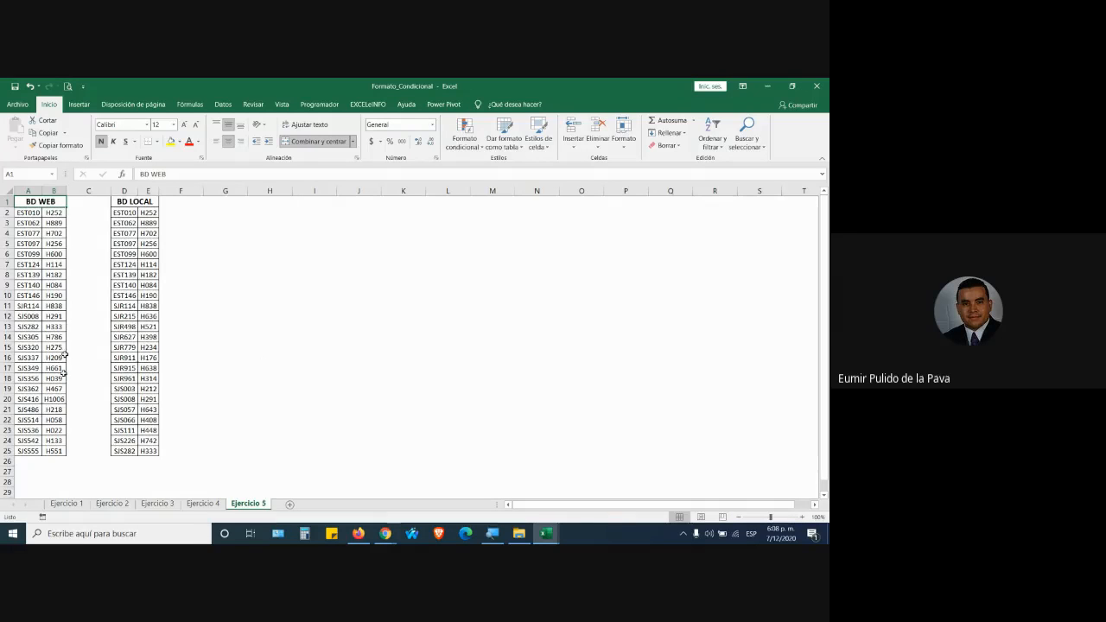
Select the BD WEB codes A2:A25, after briefly trying whole-column selections.
{"action": "left_click", "coordinate": [28, 213]}
{"action": "left_click_drag", "start_coordinate": [28, 214], "coordinate": [29, 450]}
{"action": "left_click", "coordinate": [28, 190]}
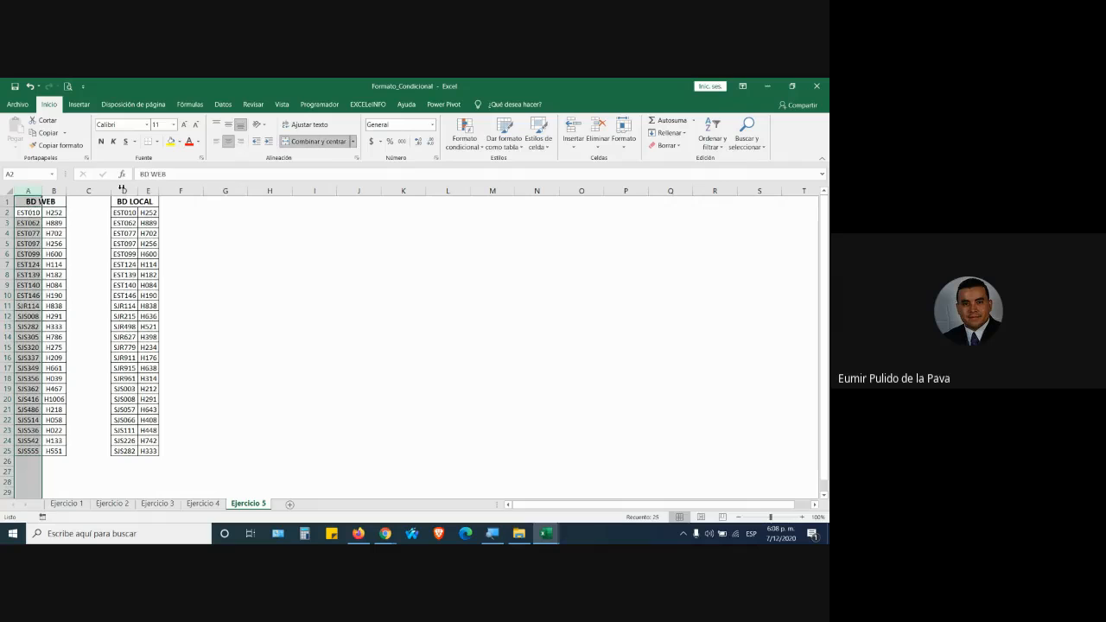
{"action": "left_click", "coordinate": [123, 190]}
{"action": "left_click_drag", "start_coordinate": [28, 190], "coordinate": [29, 451]}
{"action": "left_click", "coordinate": [31, 213]}
Combine the BD WEB codes A2:A25 and BD LOCAL codes D2:D25 in one selection.
{"action": "left_click_drag", "start_coordinate": [124, 213], "coordinate": [125, 451]}
{"action": "left_click", "coordinate": [25, 214]}
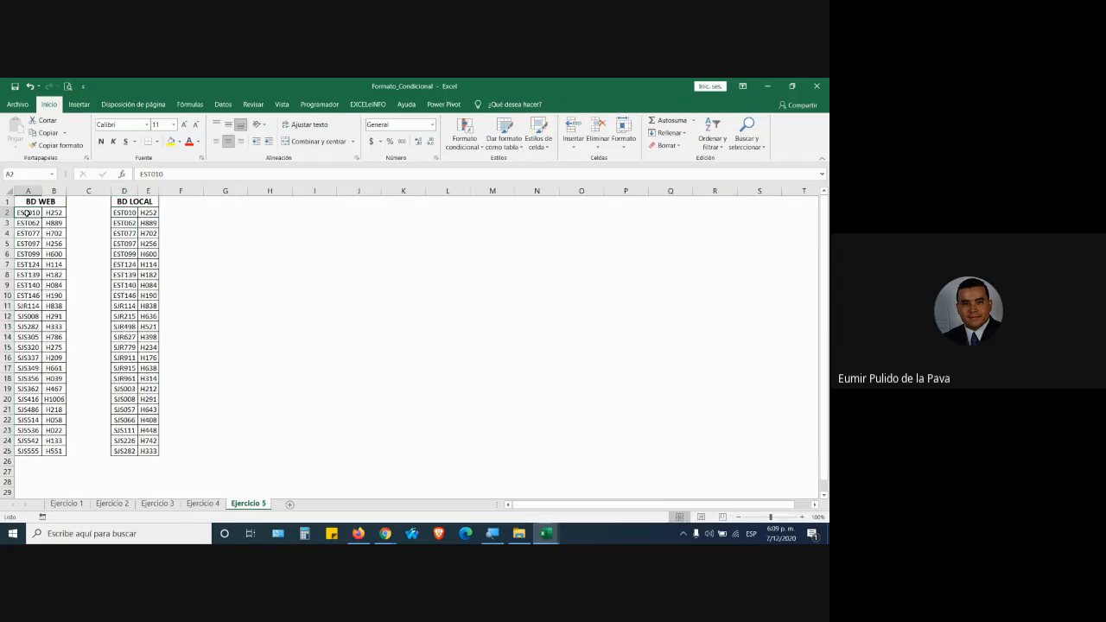
{"action": "left_click_drag", "start_coordinate": [30, 213], "coordinate": [26, 450]}
{"action": "left_click_drag", "start_coordinate": [125, 213], "coordinate": [124, 451]}
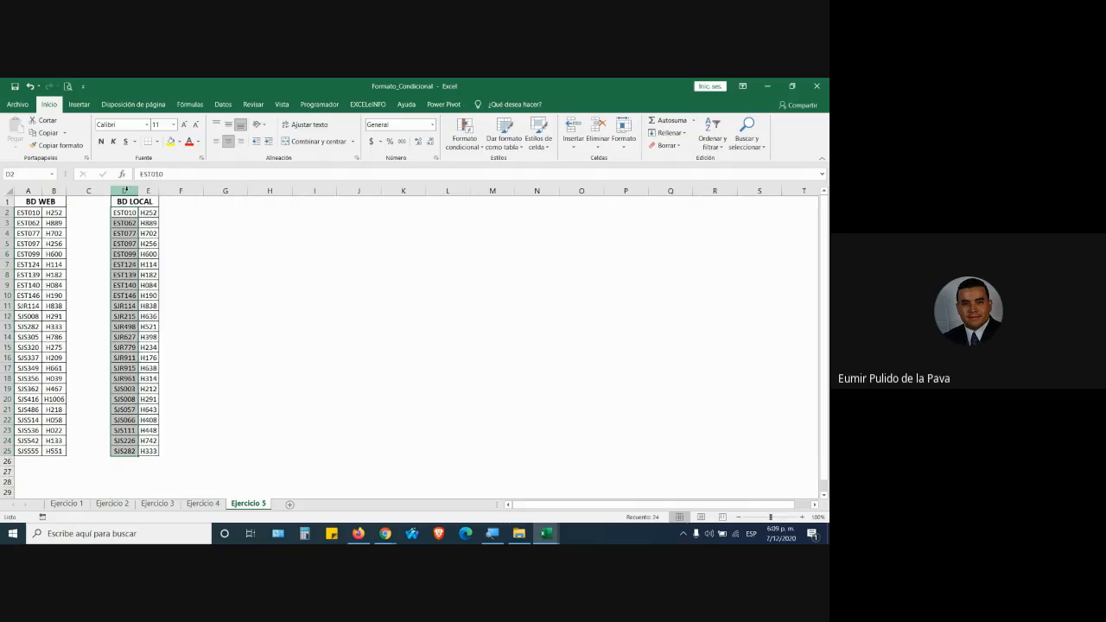
{"action": "left_click_drag", "start_coordinate": [124, 190], "coordinate": [153, 189]}
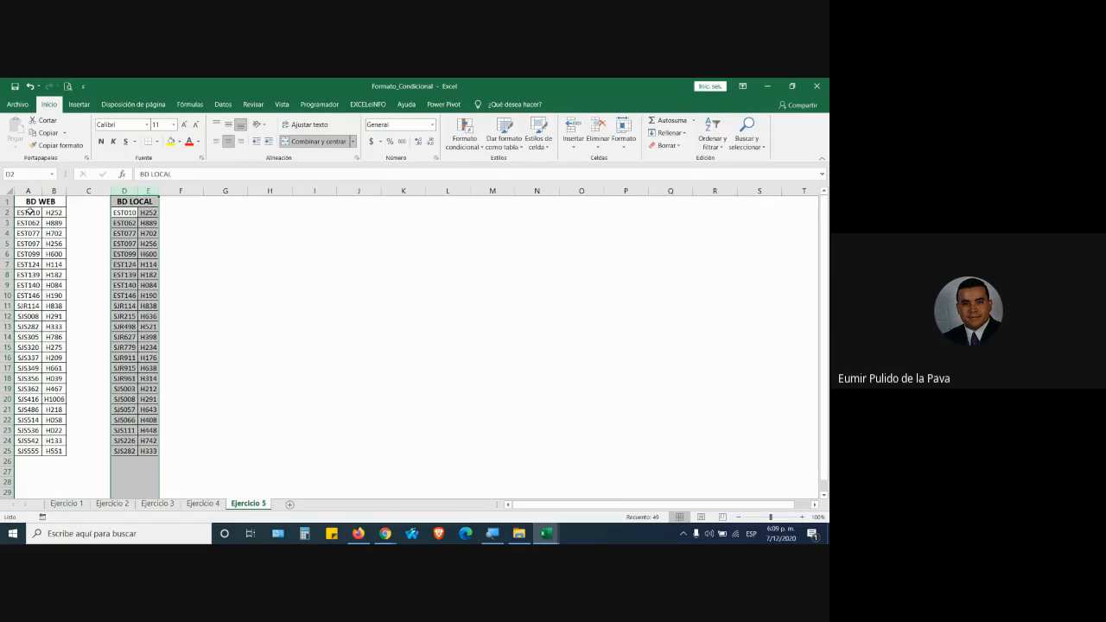
{"action": "left_click_drag", "start_coordinate": [28, 212], "coordinate": [34, 451]}
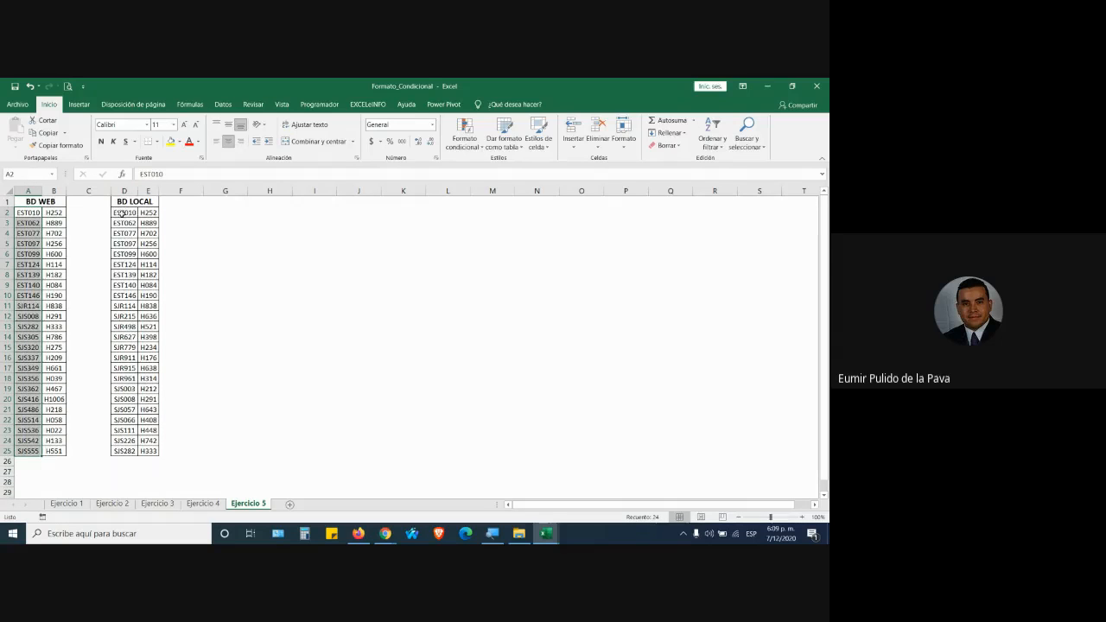
{"action": "left_click_drag", "start_coordinate": [124, 213], "coordinate": [118, 451]}
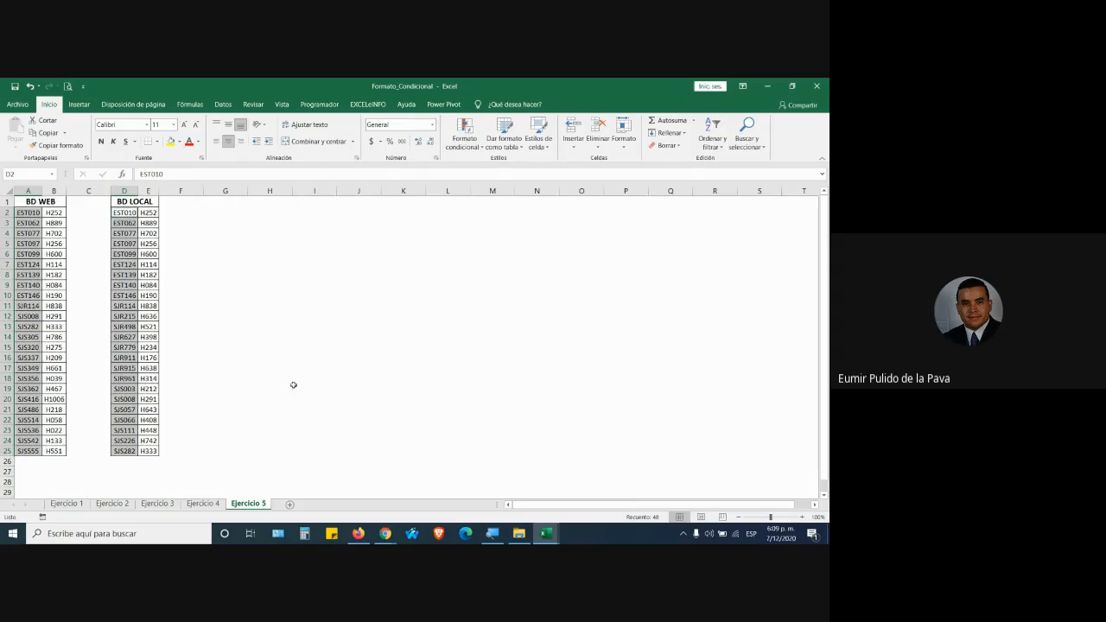
{"action": "left_click", "coordinate": [467, 132]}
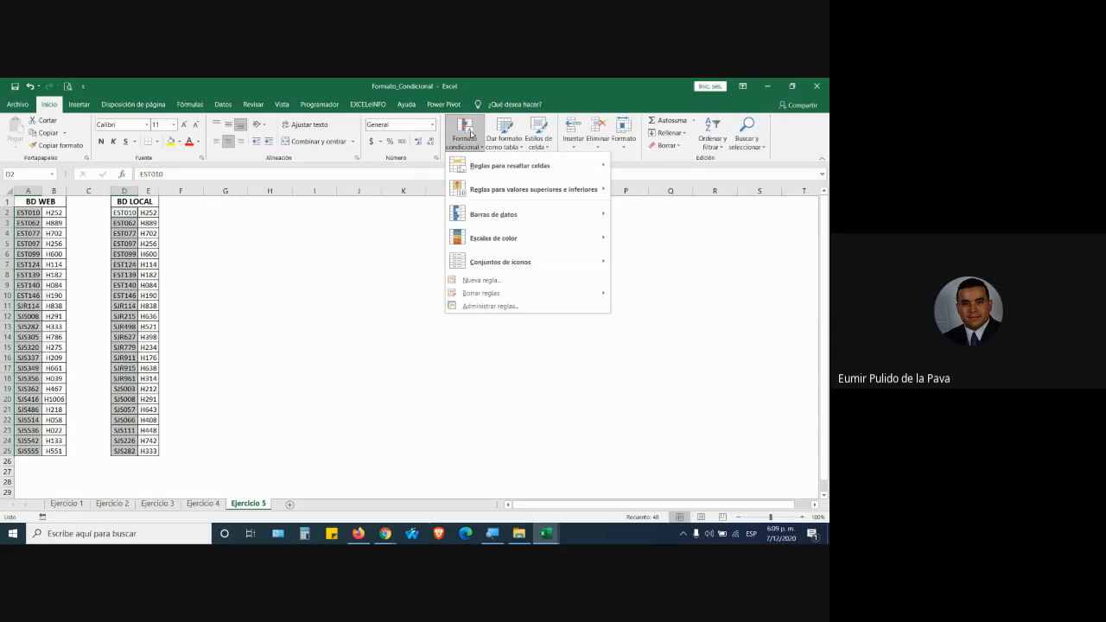
Highlight duplicate codes in columns A and D with light red fill and dark red text.
{"action": "mouse_move", "coordinate": [493, 161]}
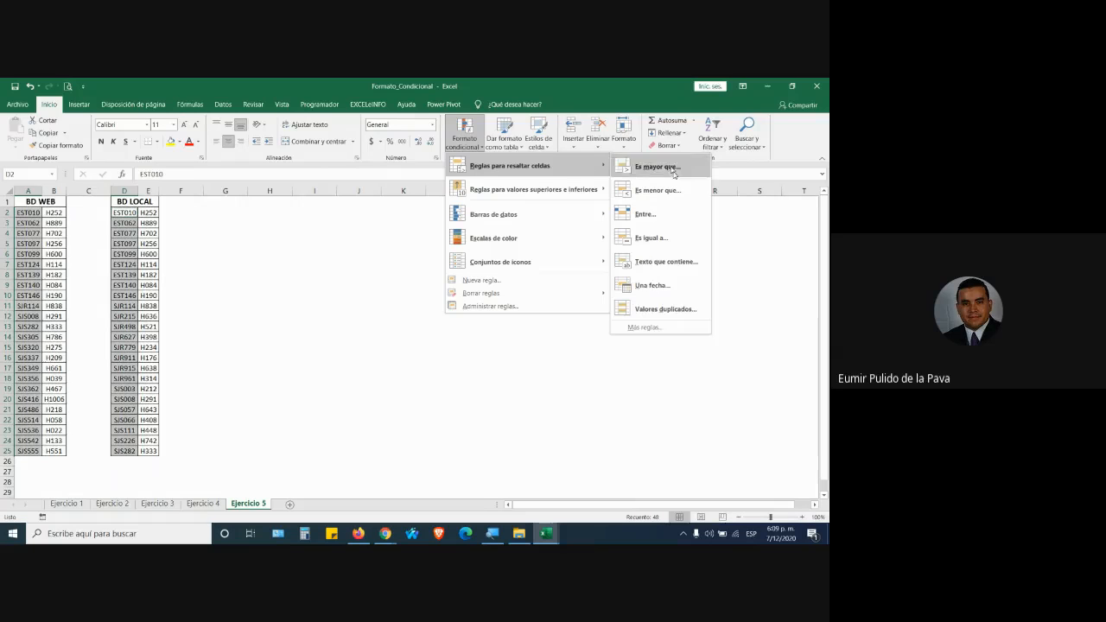
{"action": "left_click", "coordinate": [666, 310]}
{"action": "left_click_drag", "start_coordinate": [593, 259], "coordinate": [491, 218]}
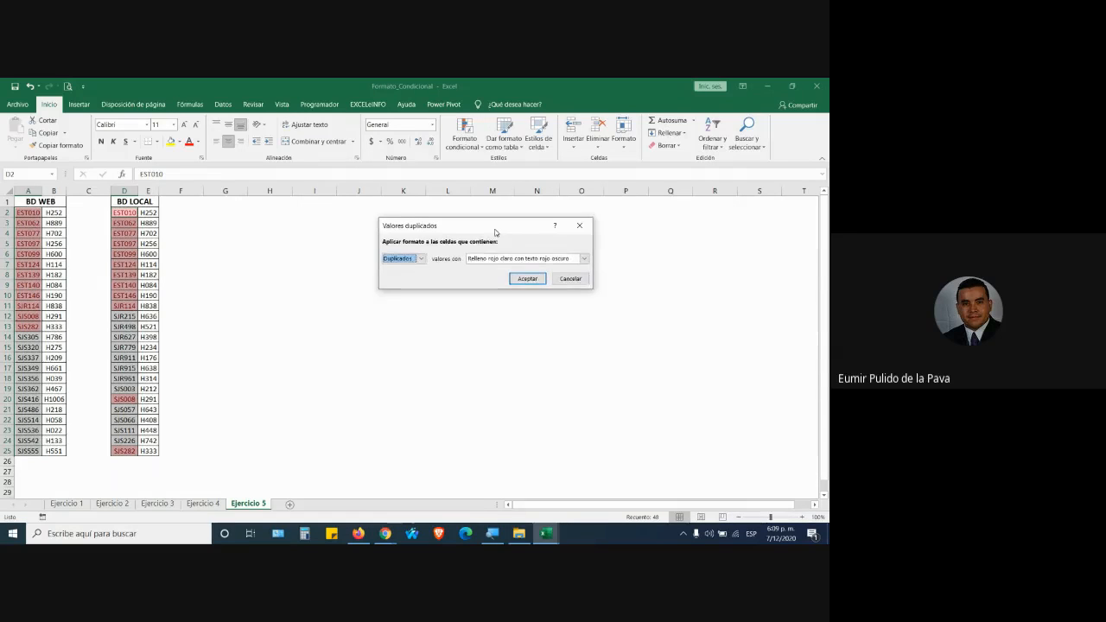
{"action": "left_click", "coordinate": [416, 249]}
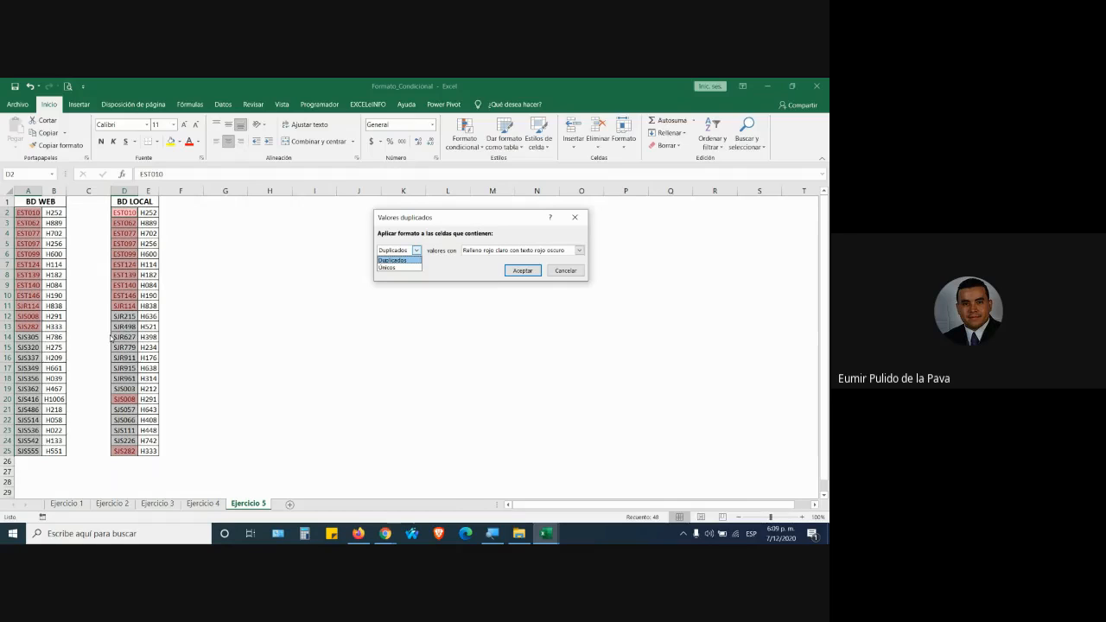
{"action": "left_click", "coordinate": [386, 267]}
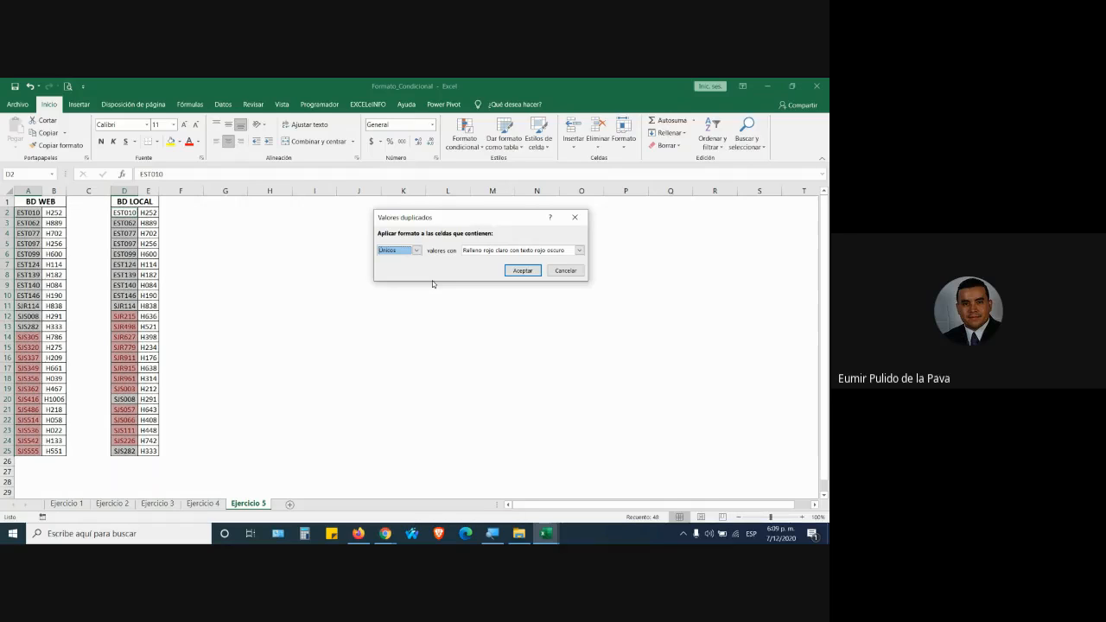
{"action": "left_click", "coordinate": [416, 250]}
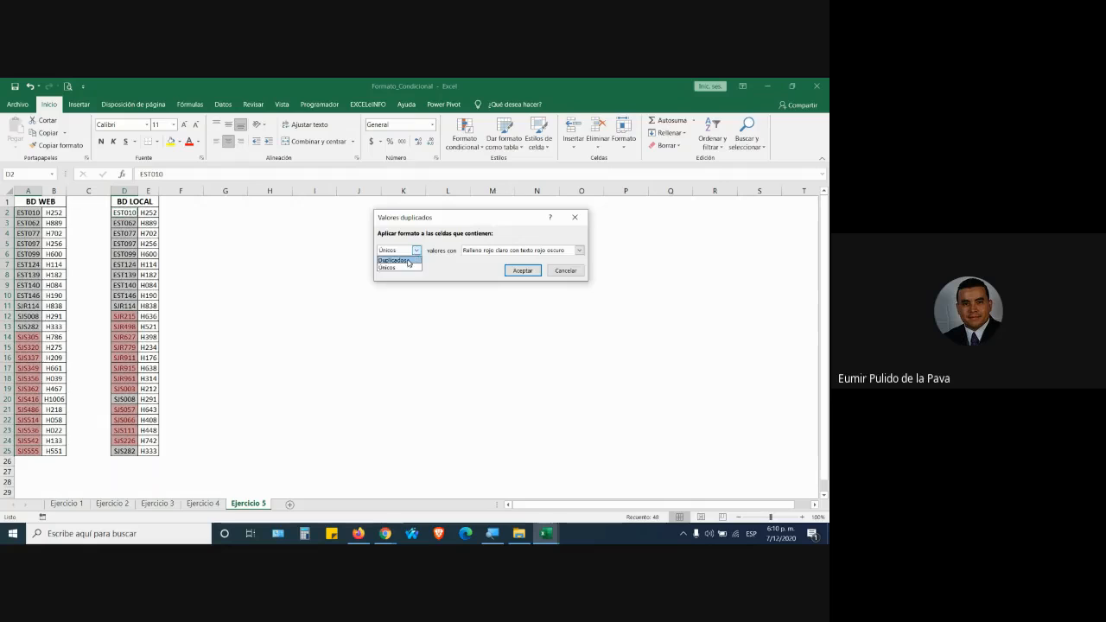
{"action": "left_click", "coordinate": [405, 257]}
{"action": "left_click", "coordinate": [499, 253]}
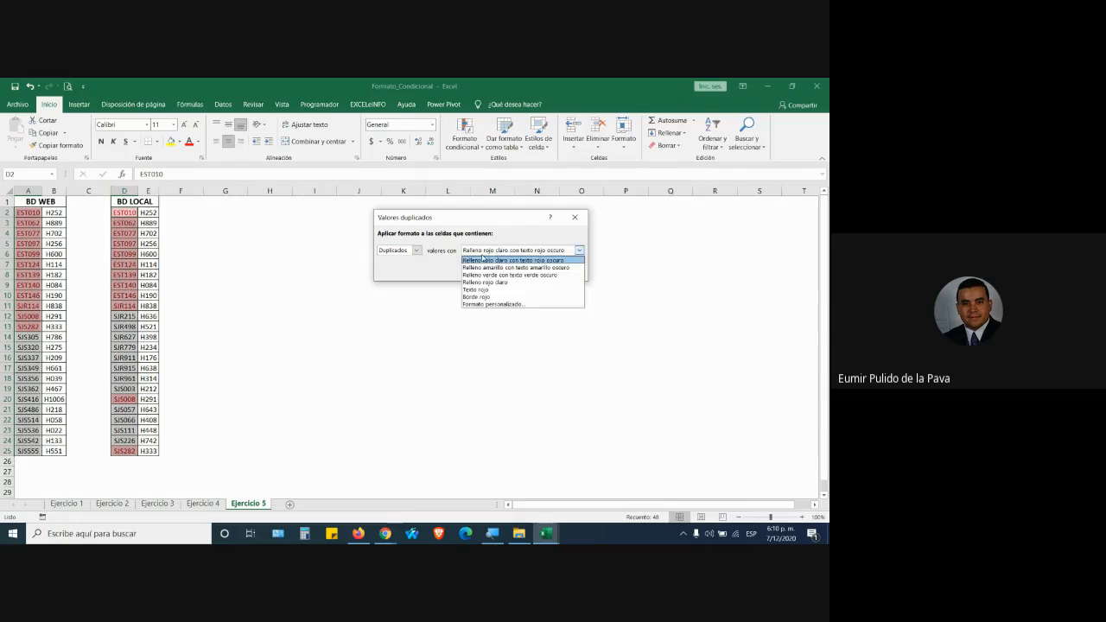
{"action": "left_click", "coordinate": [497, 260]}
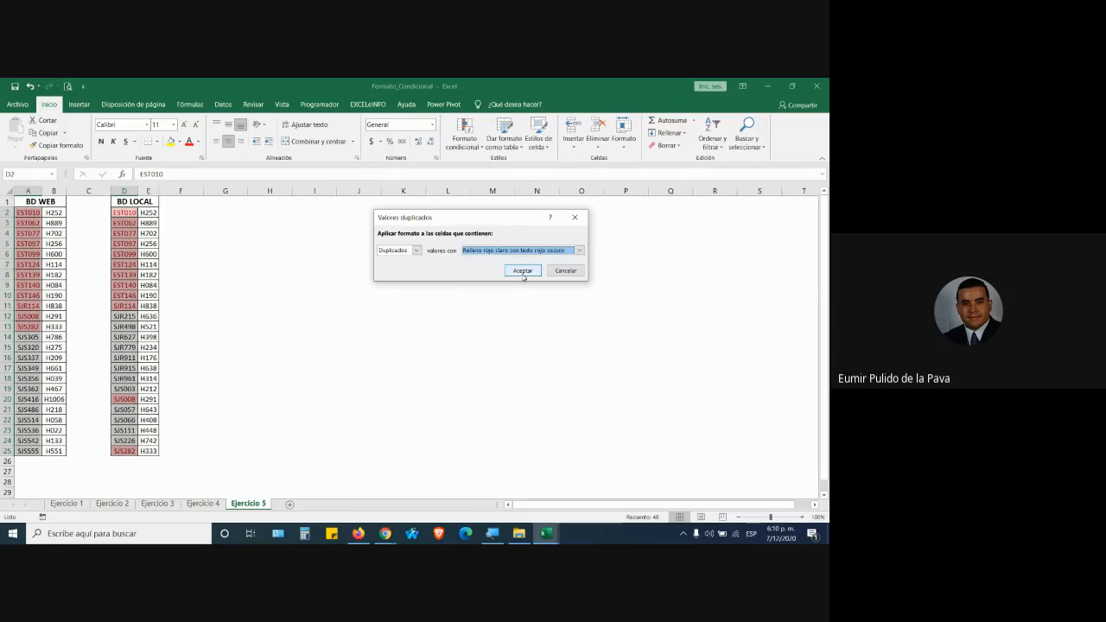
{"action": "left_click", "coordinate": [522, 271]}
{"action": "left_click", "coordinate": [250, 347]}
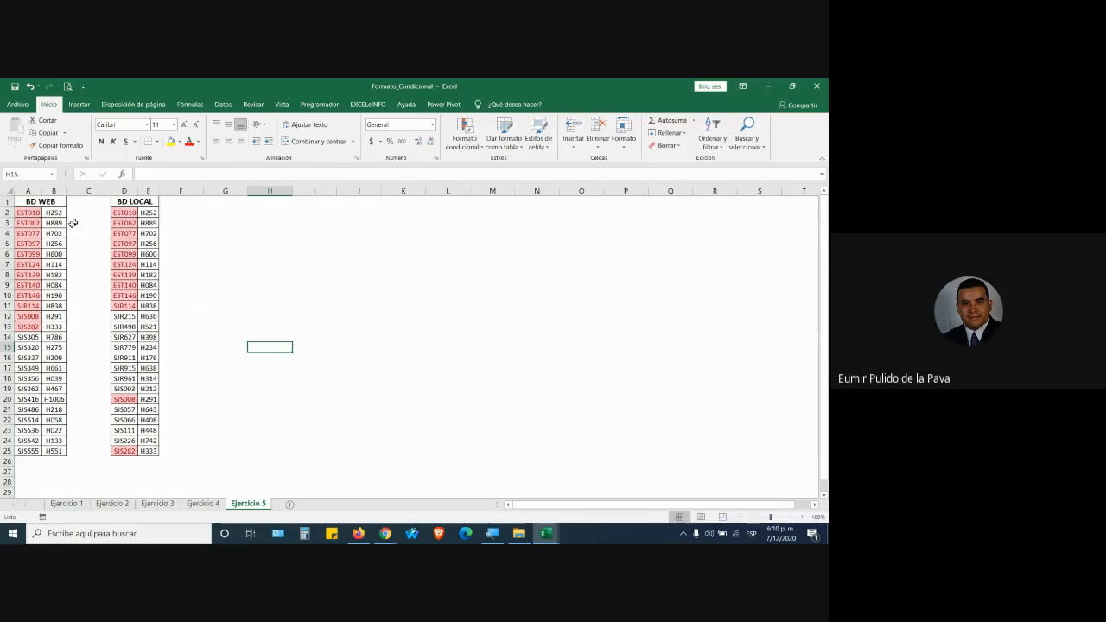
Select the H-codes B2:B25 and E2:E25 together.
{"action": "left_click", "coordinate": [30, 213]}
{"action": "left_click", "coordinate": [122, 211]}
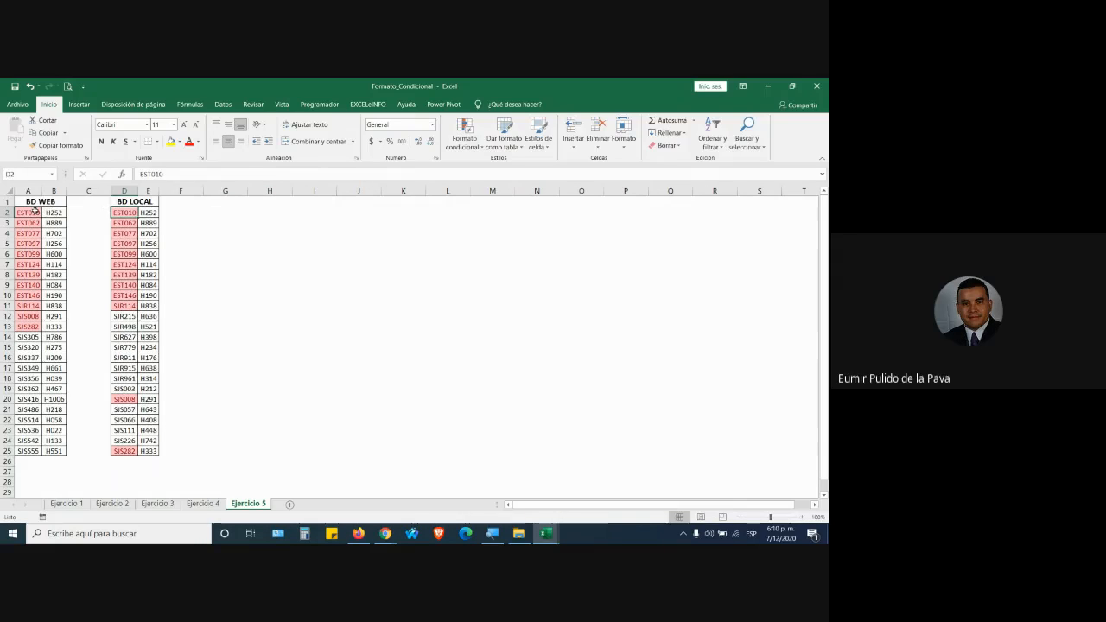
{"action": "left_click", "coordinate": [35, 212]}
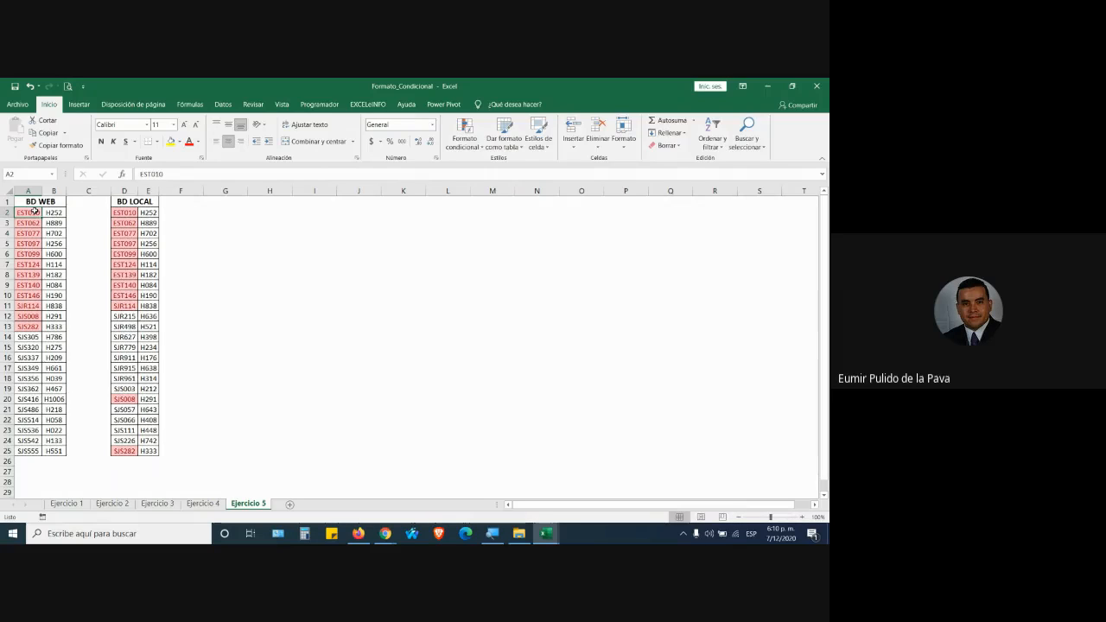
{"action": "left_click_drag", "start_coordinate": [55, 213], "coordinate": [54, 451]}
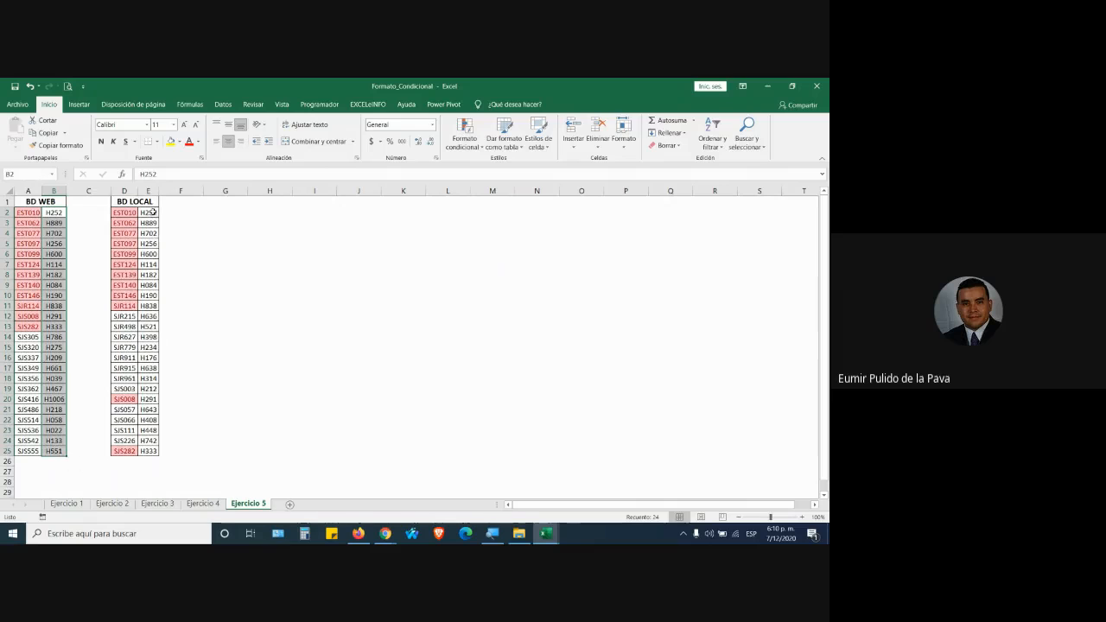
{"action": "left_click_drag", "start_coordinate": [152, 212], "coordinate": [149, 446]}
Highlight duplicate H-codes with yellow fill and dark yellow text, then zoom to 150%.
{"action": "left_click", "coordinate": [467, 131]}
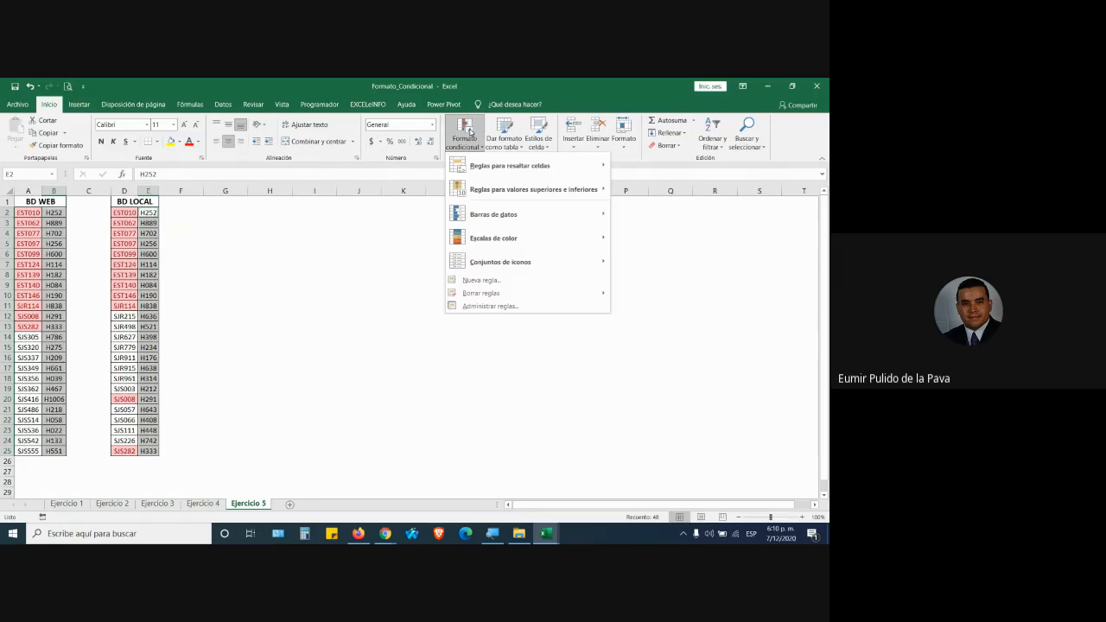
{"action": "mouse_move", "coordinate": [503, 167]}
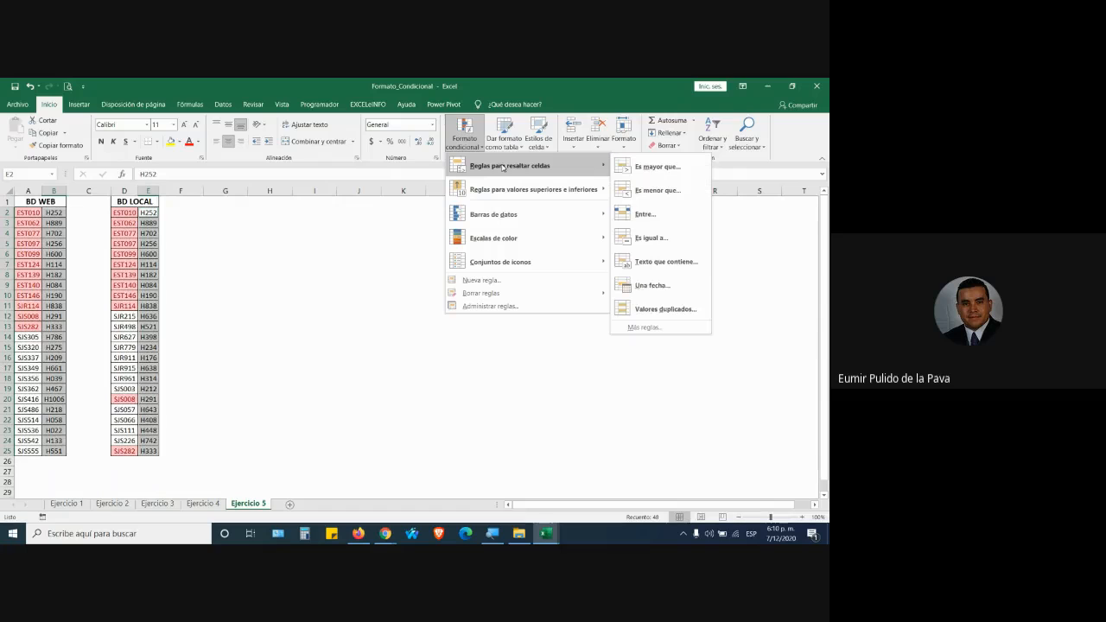
{"action": "left_click", "coordinate": [653, 309]}
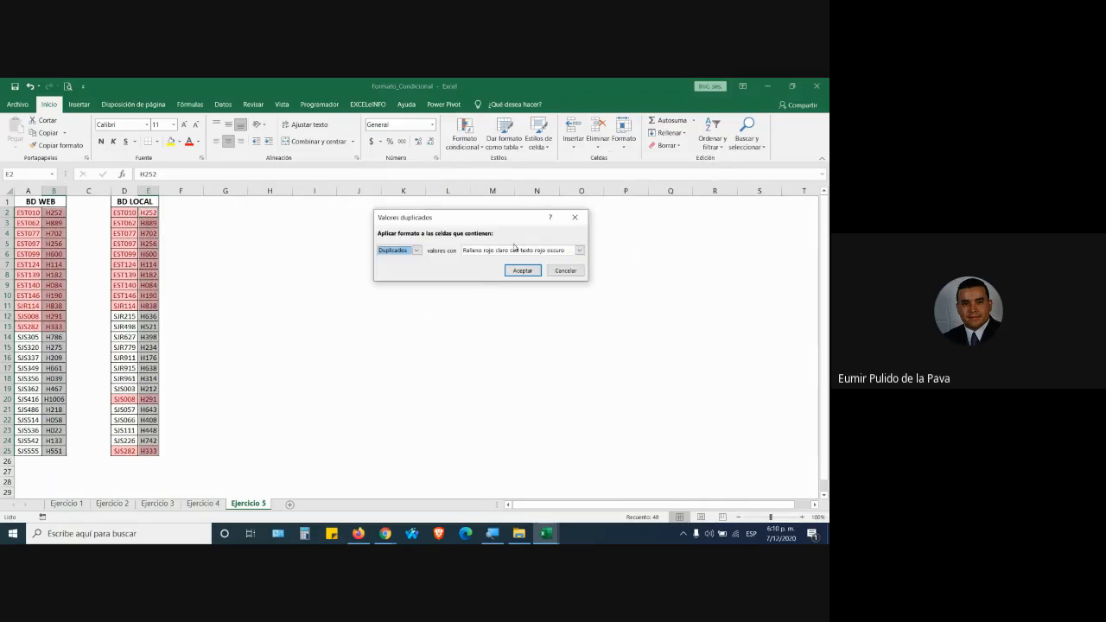
{"action": "left_click", "coordinate": [579, 249]}
{"action": "left_click", "coordinate": [490, 268]}
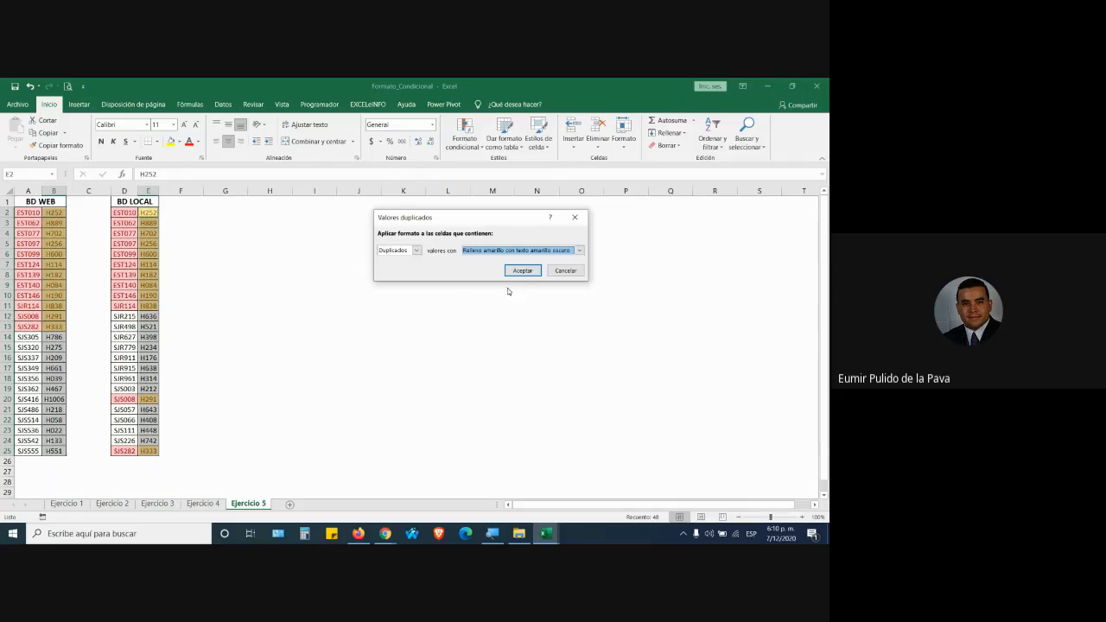
{"action": "left_click", "coordinate": [513, 267]}
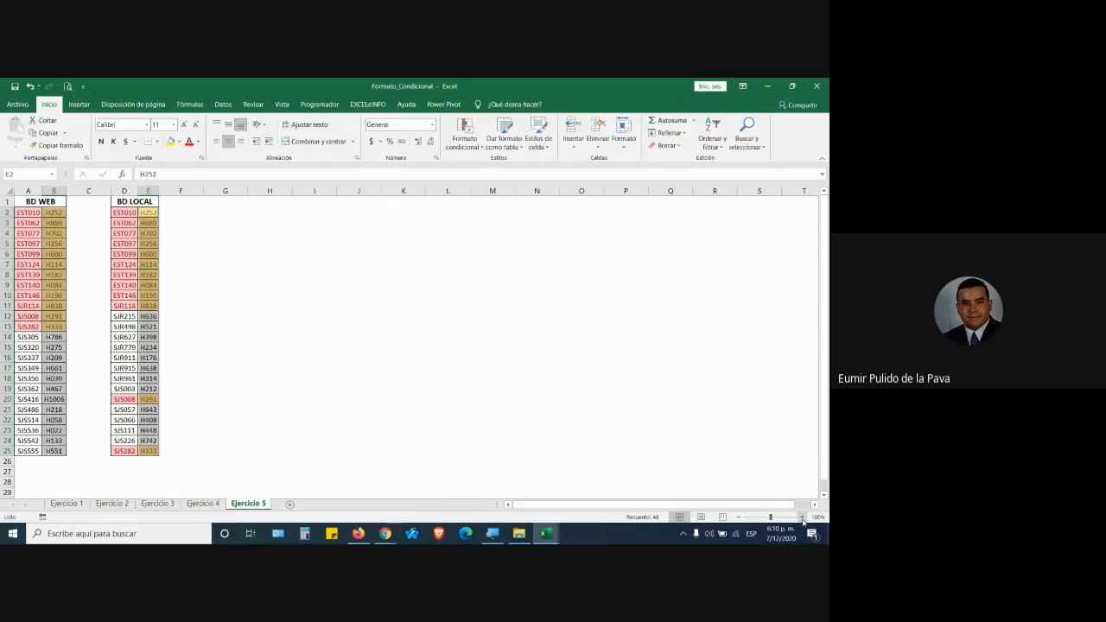
{"action": "left_click", "coordinate": [802, 517]}
{"action": "left_click", "coordinate": [801, 517]}
{"action": "left_click", "coordinate": [801, 517]}
{"action": "left_click", "coordinate": [802, 516]}
{"action": "left_click", "coordinate": [802, 516]}
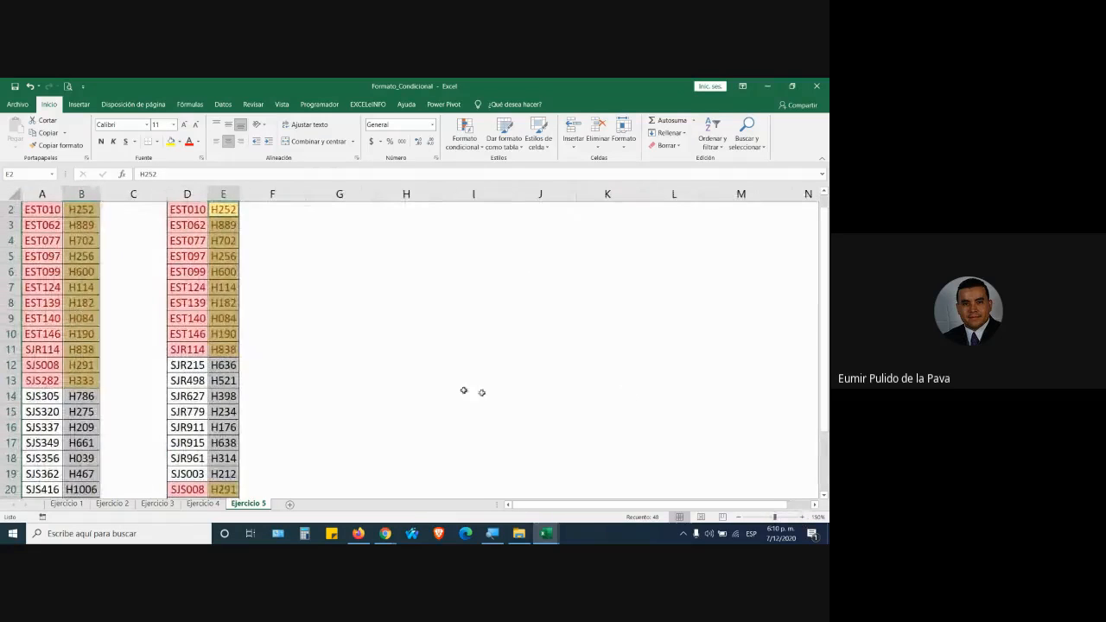
{"action": "left_click", "coordinate": [453, 389]}
{"action": "scroll", "coordinate": [453, 390], "scroll_direction": "up", "scroll_amount": 1}
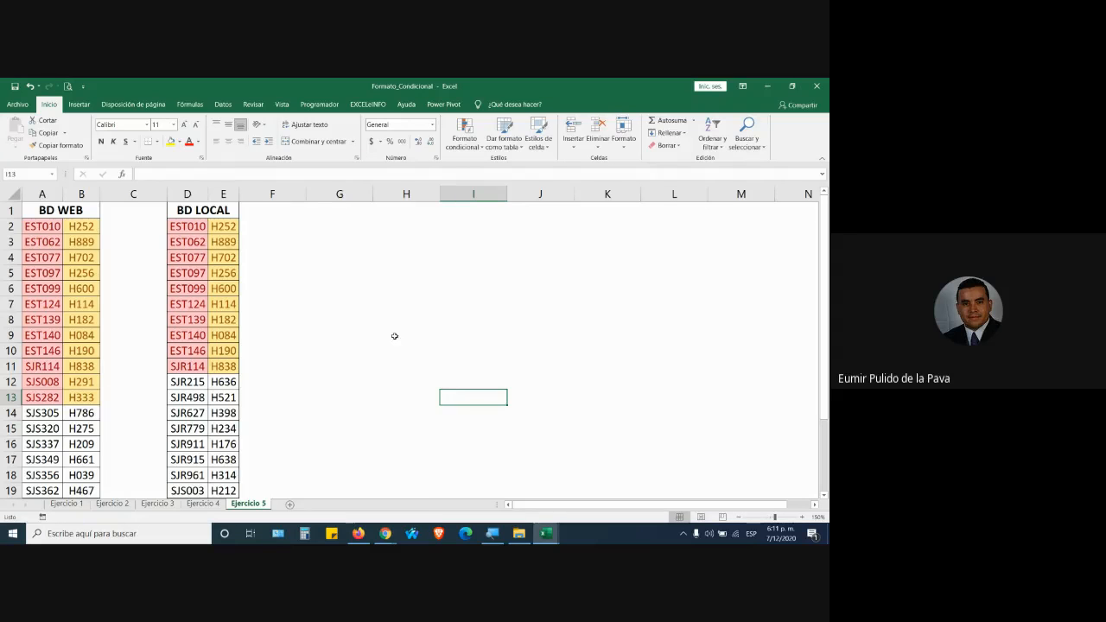
{"action": "scroll", "coordinate": [407, 361], "scroll_direction": "down", "scroll_amount": 2}
{"action": "scroll", "coordinate": [406, 361], "scroll_direction": "up", "scroll_amount": 2}
{"action": "mouse_move", "coordinate": [385, 533]}
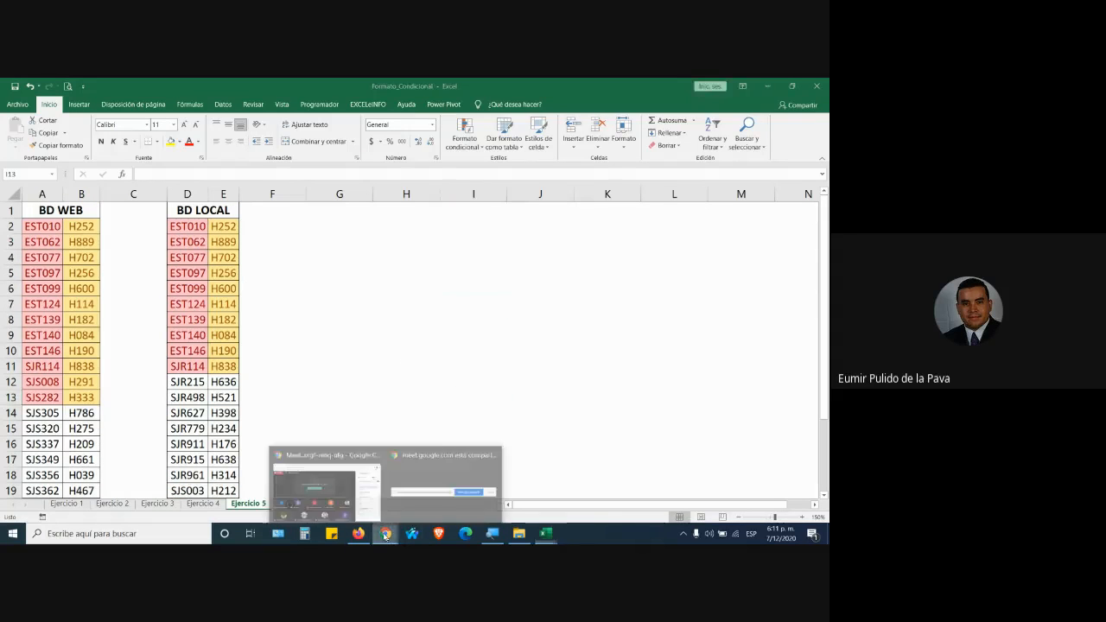
Copy the share link of the FICHA 2244855 attendance spreadsheet, then return to the Meet call.
{"action": "left_click", "coordinate": [323, 482]}
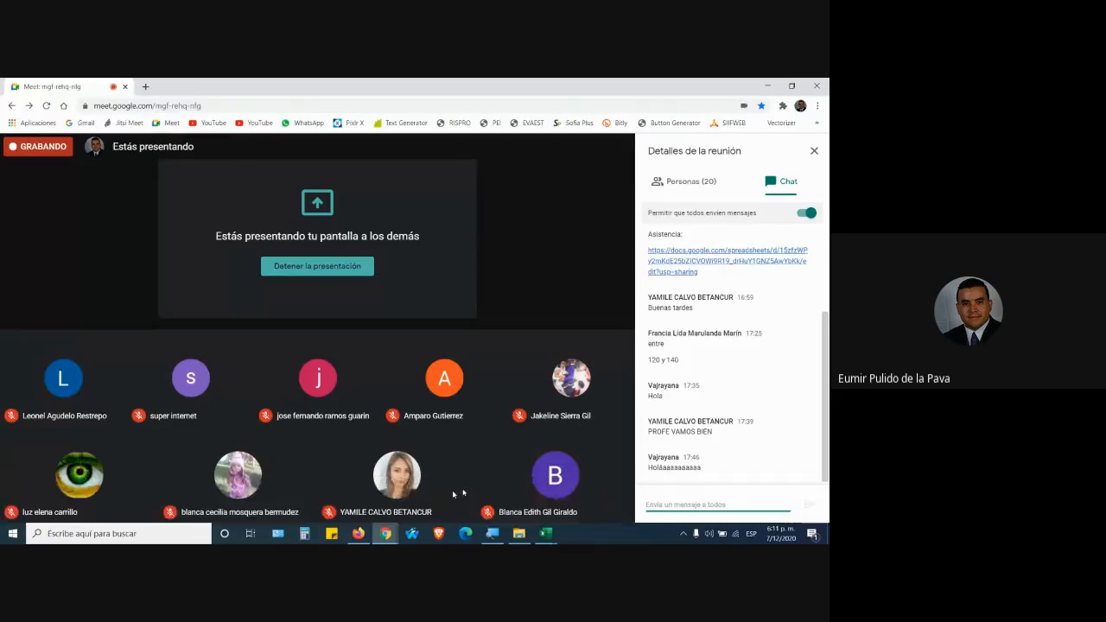
{"action": "left_click", "coordinate": [358, 533]}
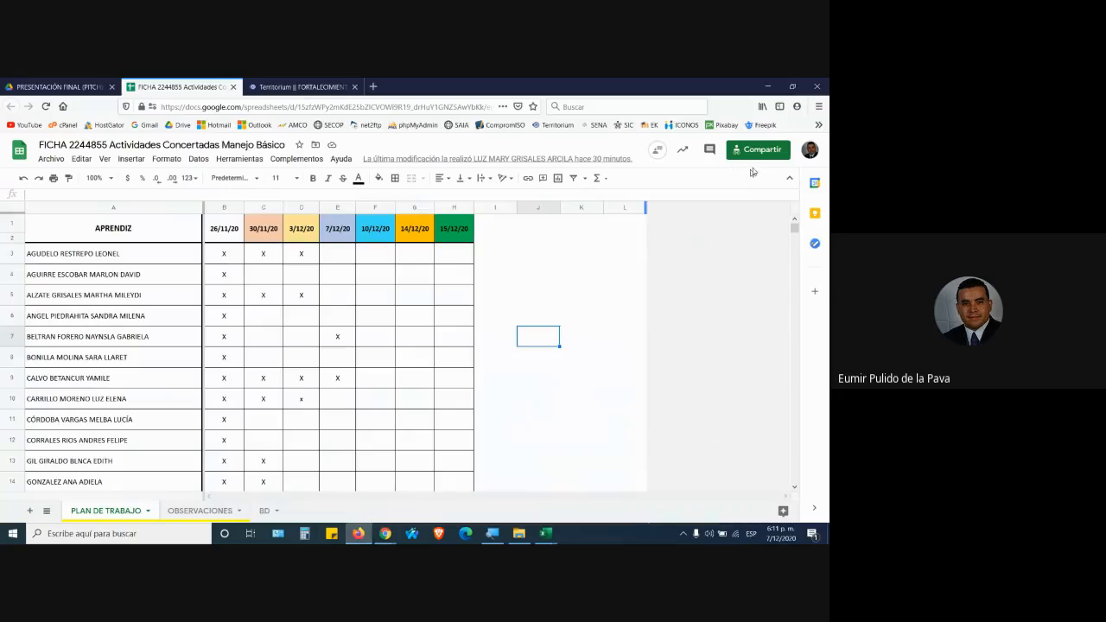
{"action": "left_click", "coordinate": [765, 151]}
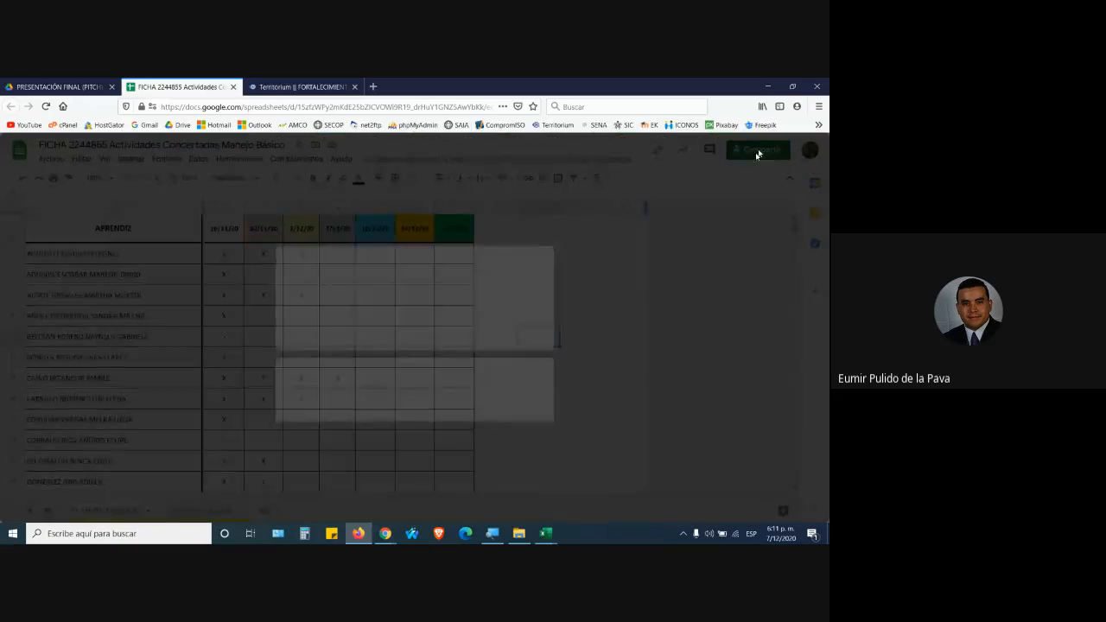
{"action": "left_click", "coordinate": [531, 413]}
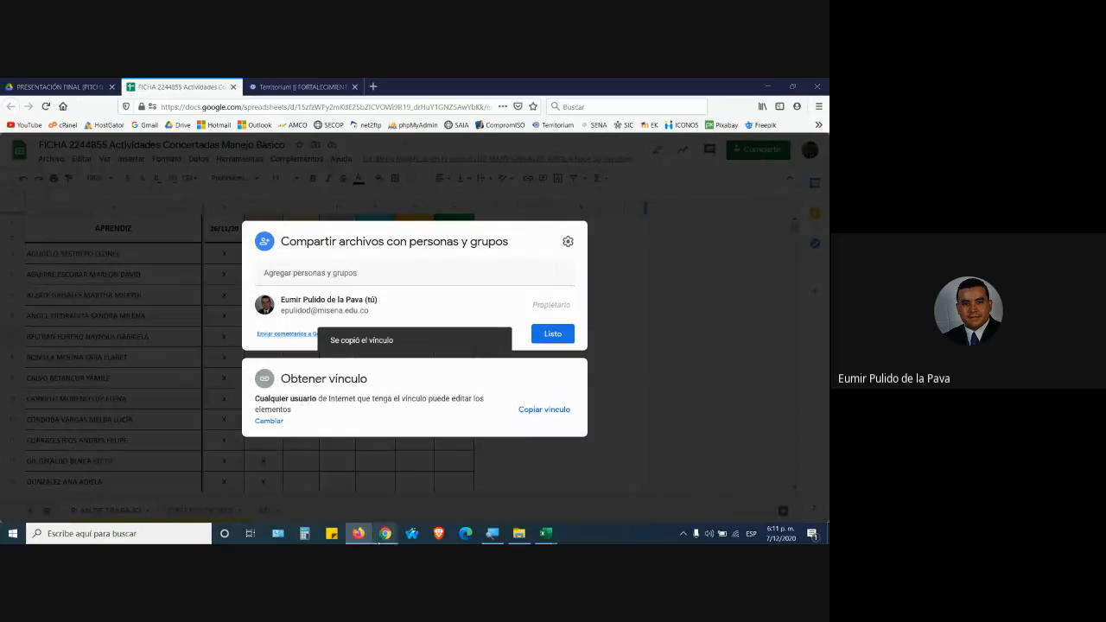
{"action": "mouse_move", "coordinate": [385, 533]}
{"action": "left_click", "coordinate": [323, 484]}
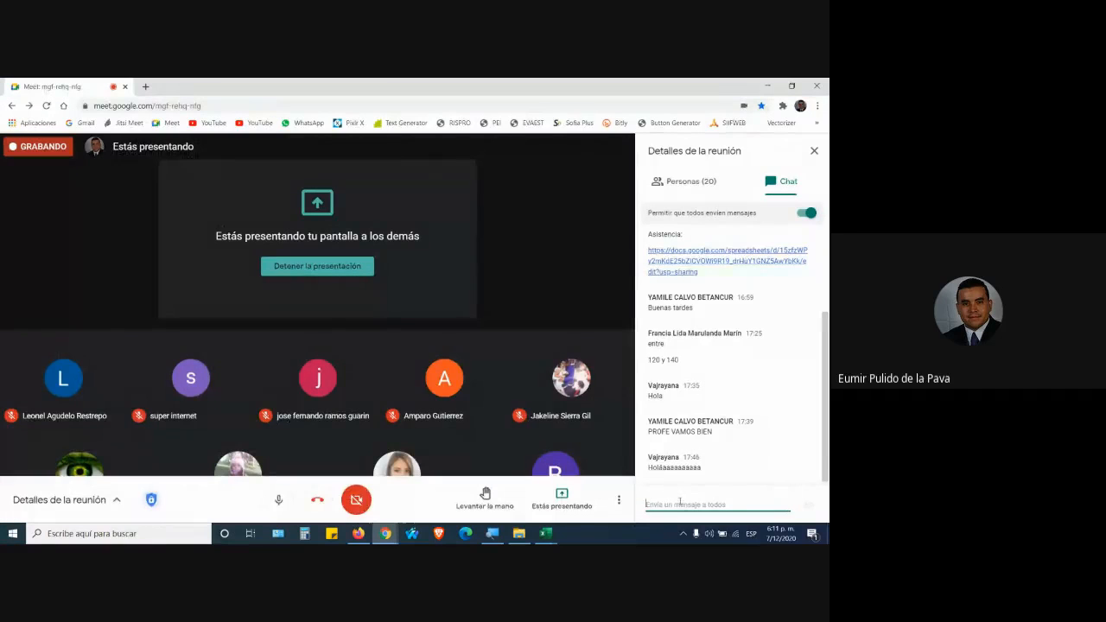
Post the attendance spreadsheet's share link in the Meet chat, then return to the spreadsheet.
{"action": "key", "text": "Return"}
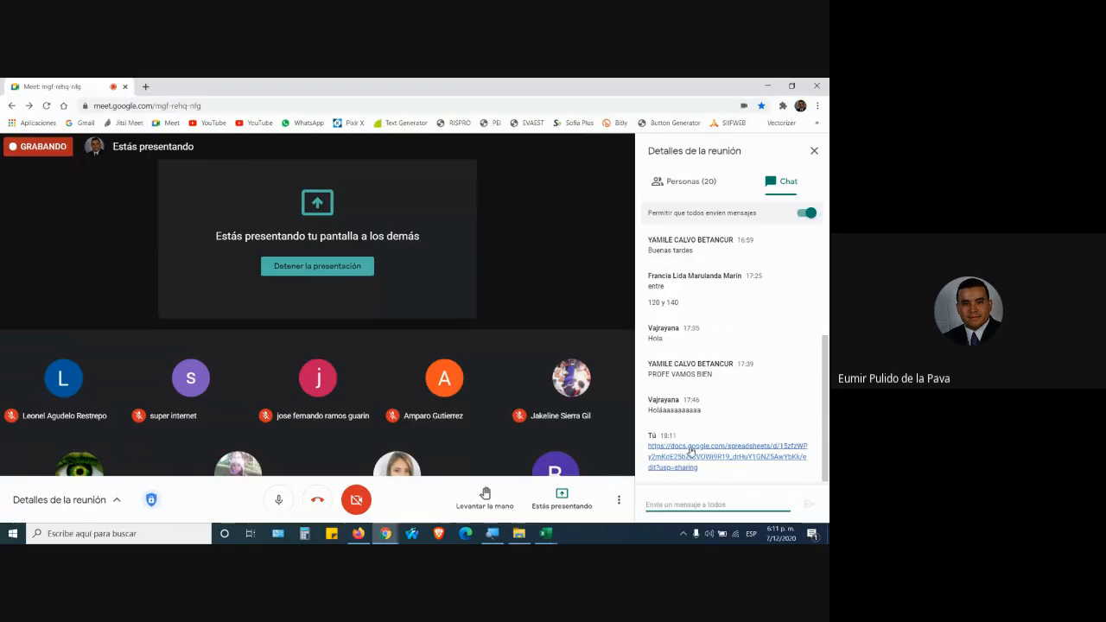
{"action": "mouse_move", "coordinate": [363, 537]}
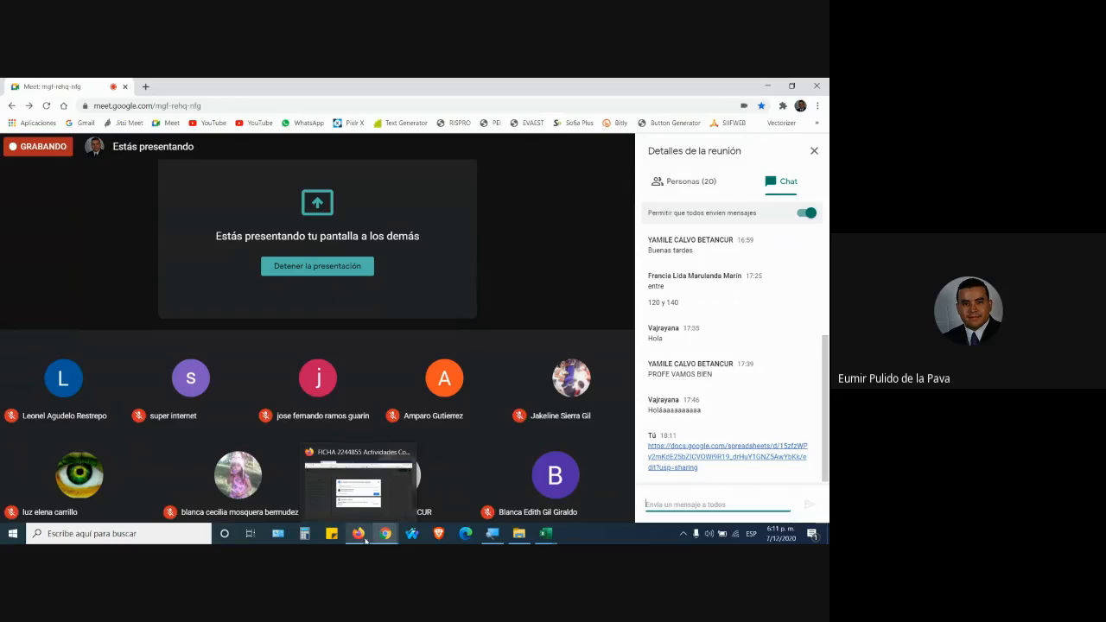
{"action": "left_click", "coordinate": [365, 540]}
Dismiss the spreadsheet's sharing dialog and go back to the Google Meet call.
{"action": "left_click", "coordinate": [540, 339]}
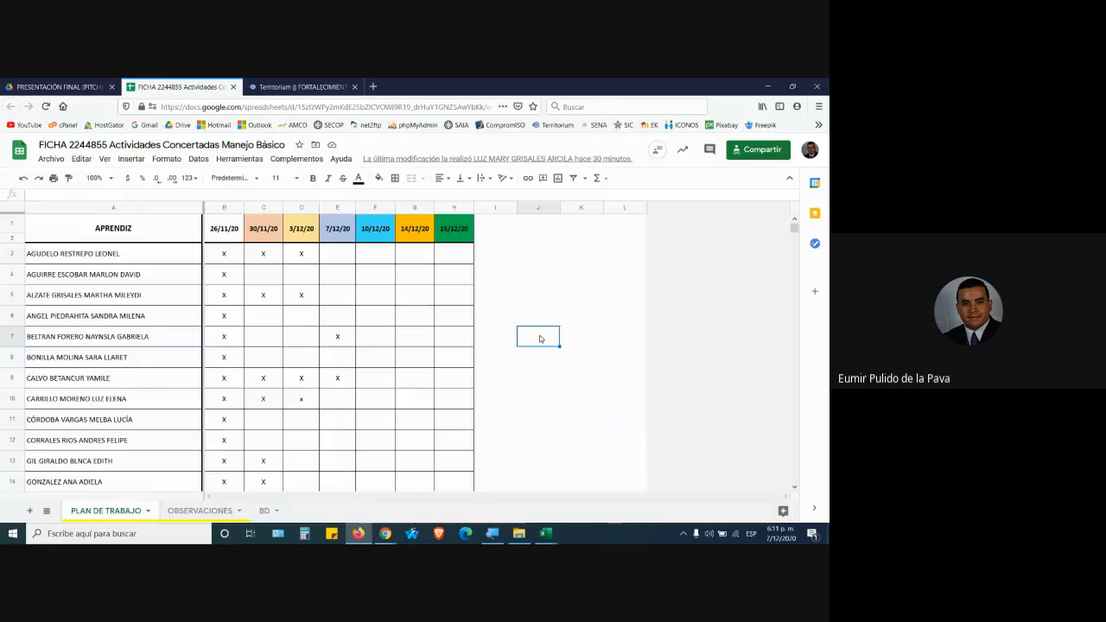
{"action": "scroll", "coordinate": [439, 400], "scroll_direction": "down", "scroll_amount": 3}
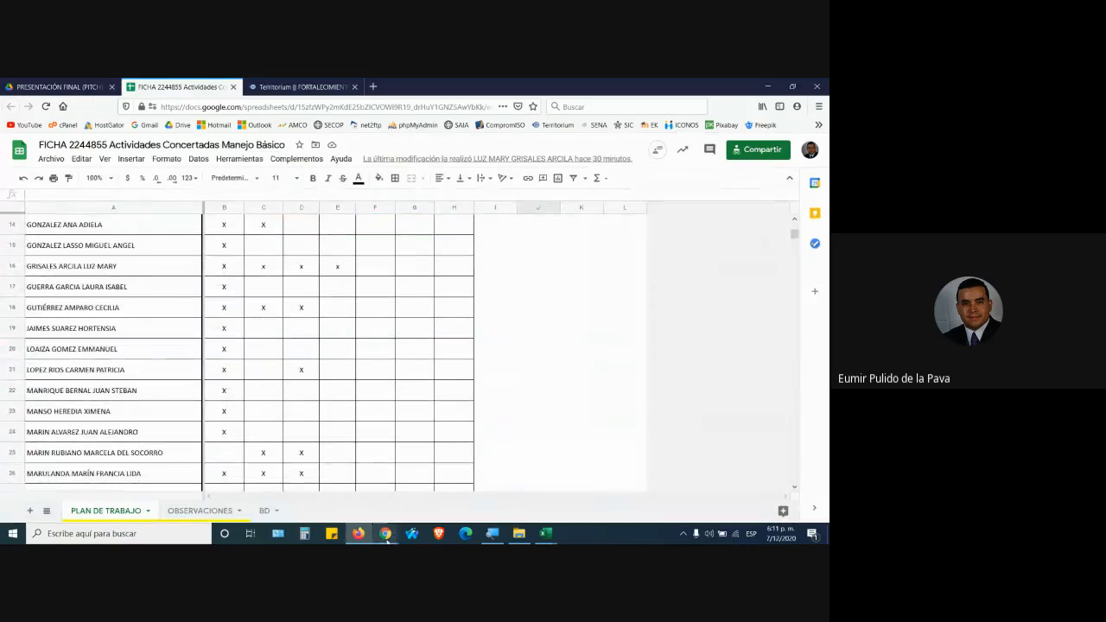
{"action": "mouse_move", "coordinate": [386, 538]}
{"action": "left_click", "coordinate": [321, 482]}
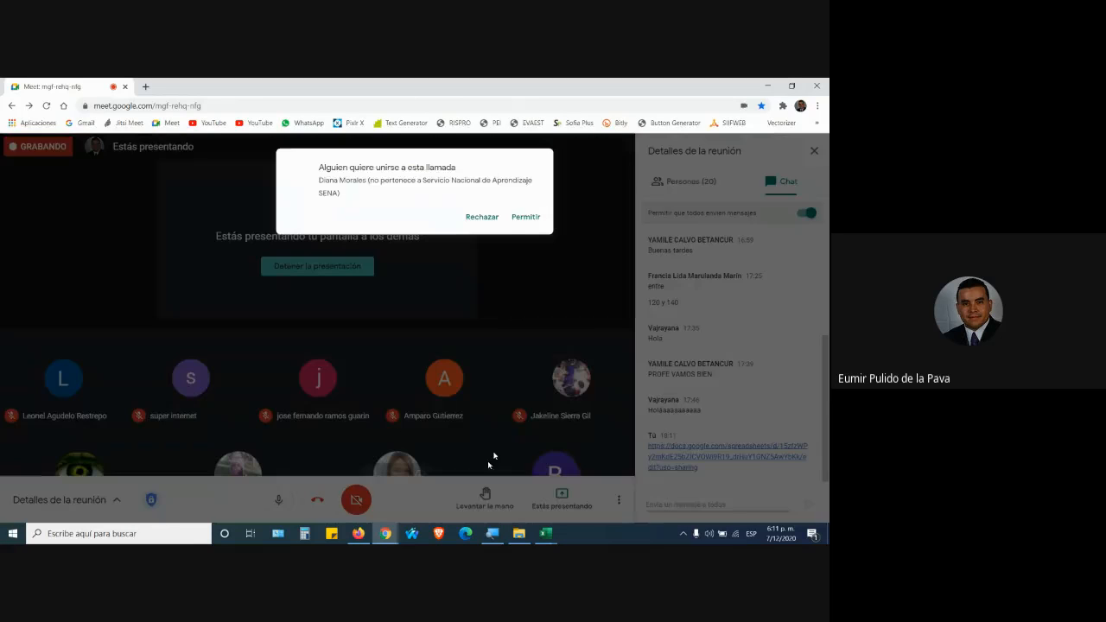
Admit the waiting participant and request to stop the meeting recording.
{"action": "left_click", "coordinate": [532, 213]}
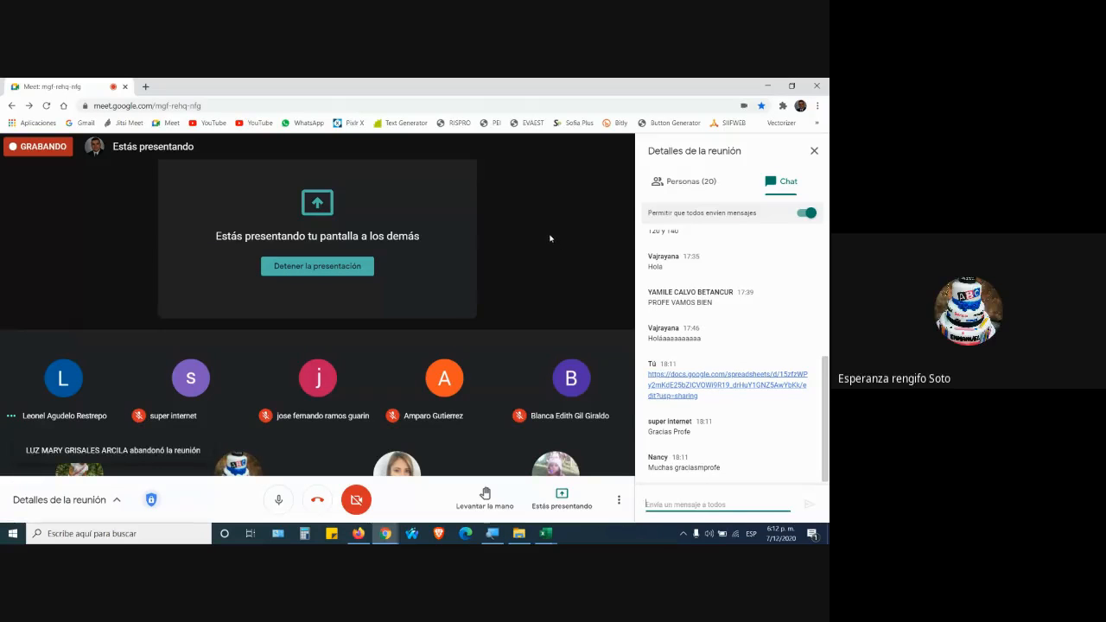
{"action": "left_click", "coordinate": [619, 502]}
{"action": "left_click", "coordinate": [502, 237]}
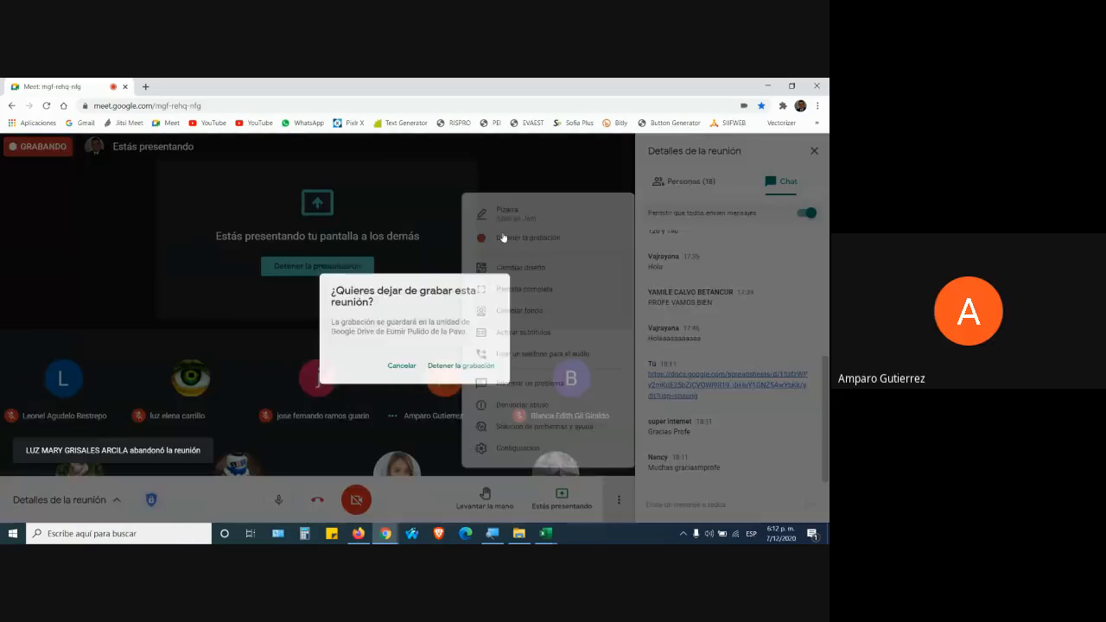